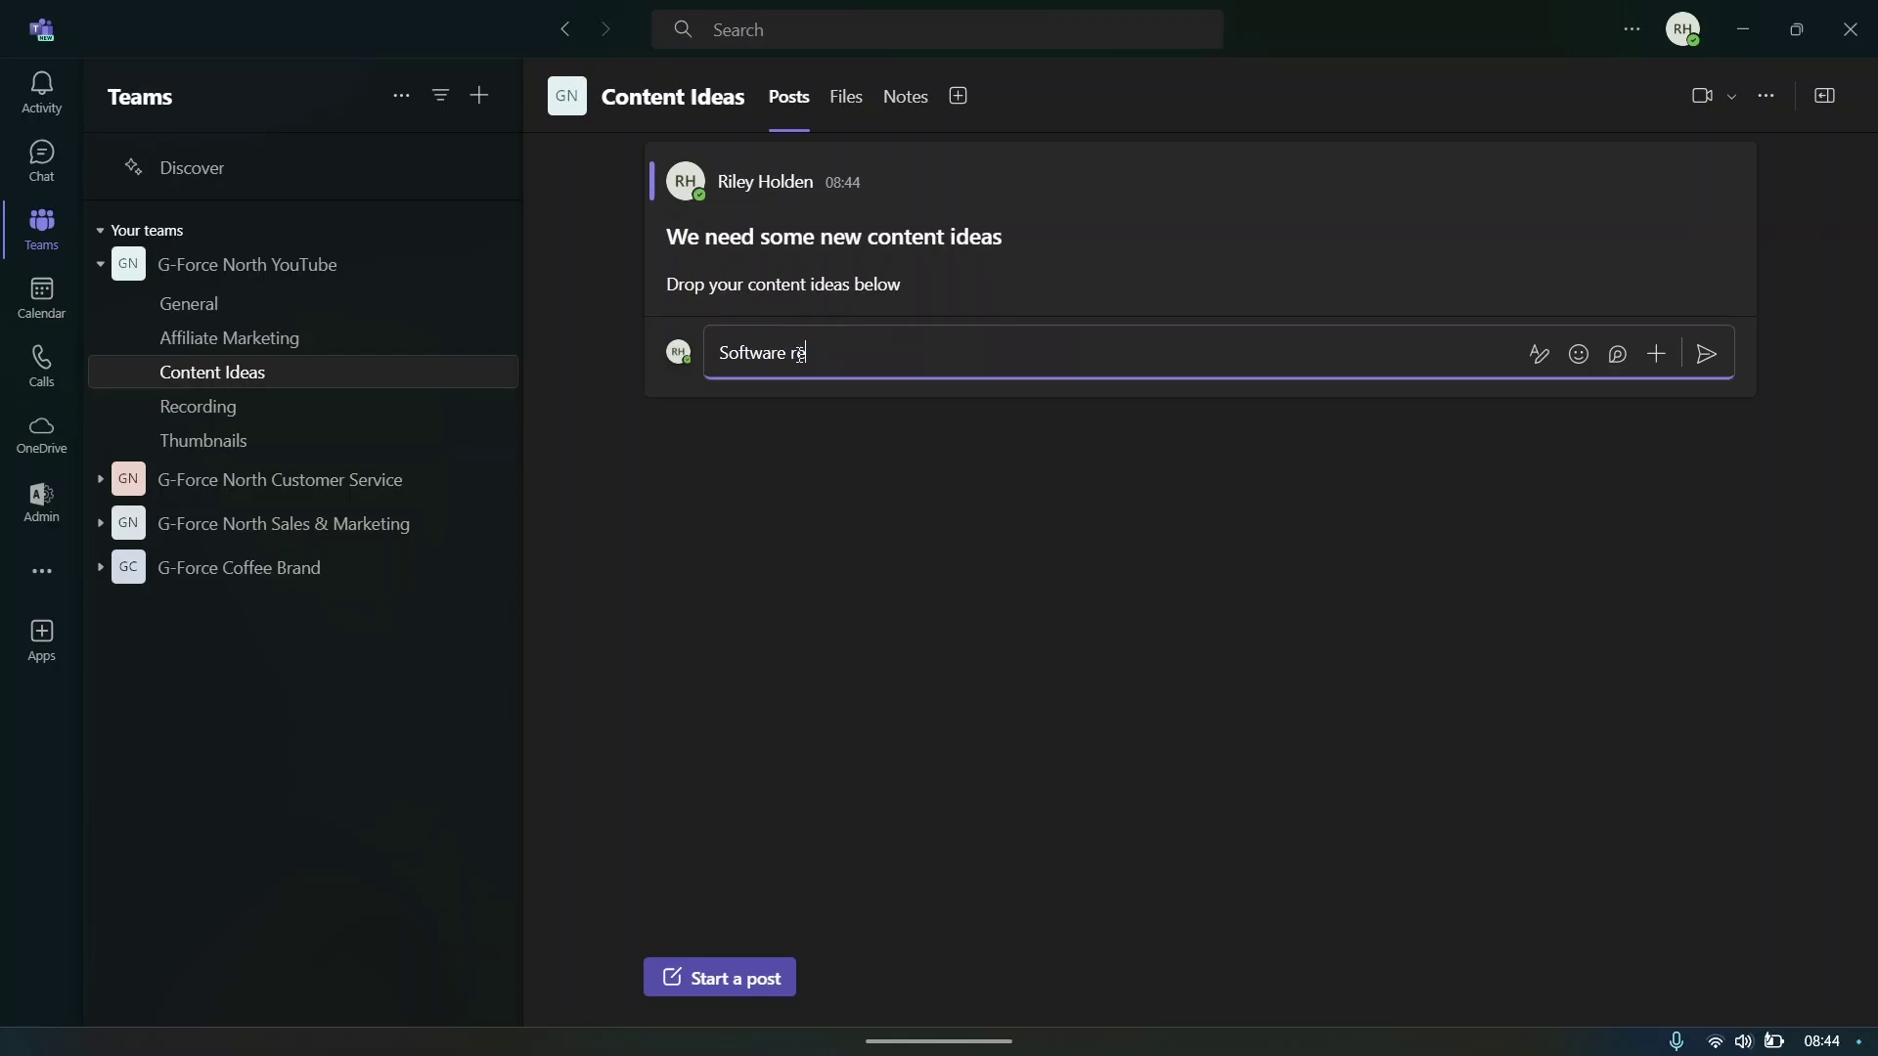
- Send the 'Software reviews' reply on the Content Ideas post, then switch to Activity
text(views)
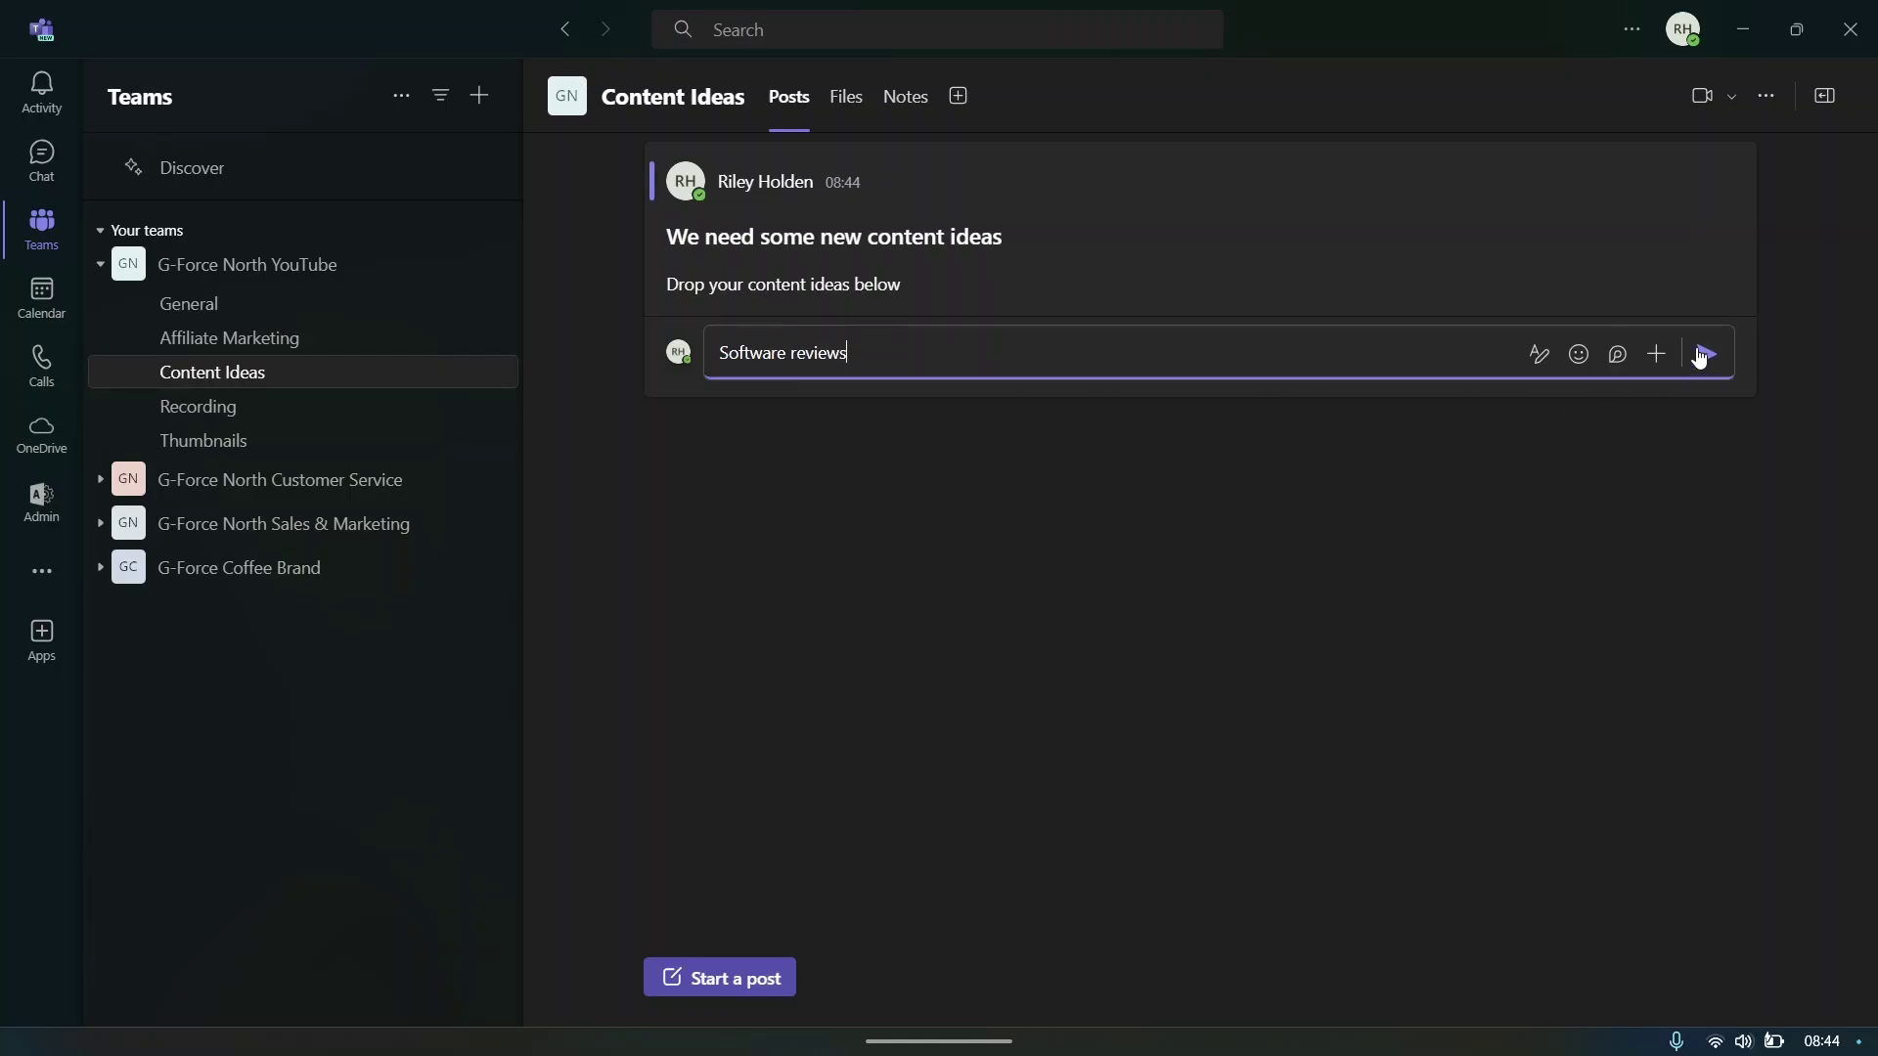
click(1705, 354)
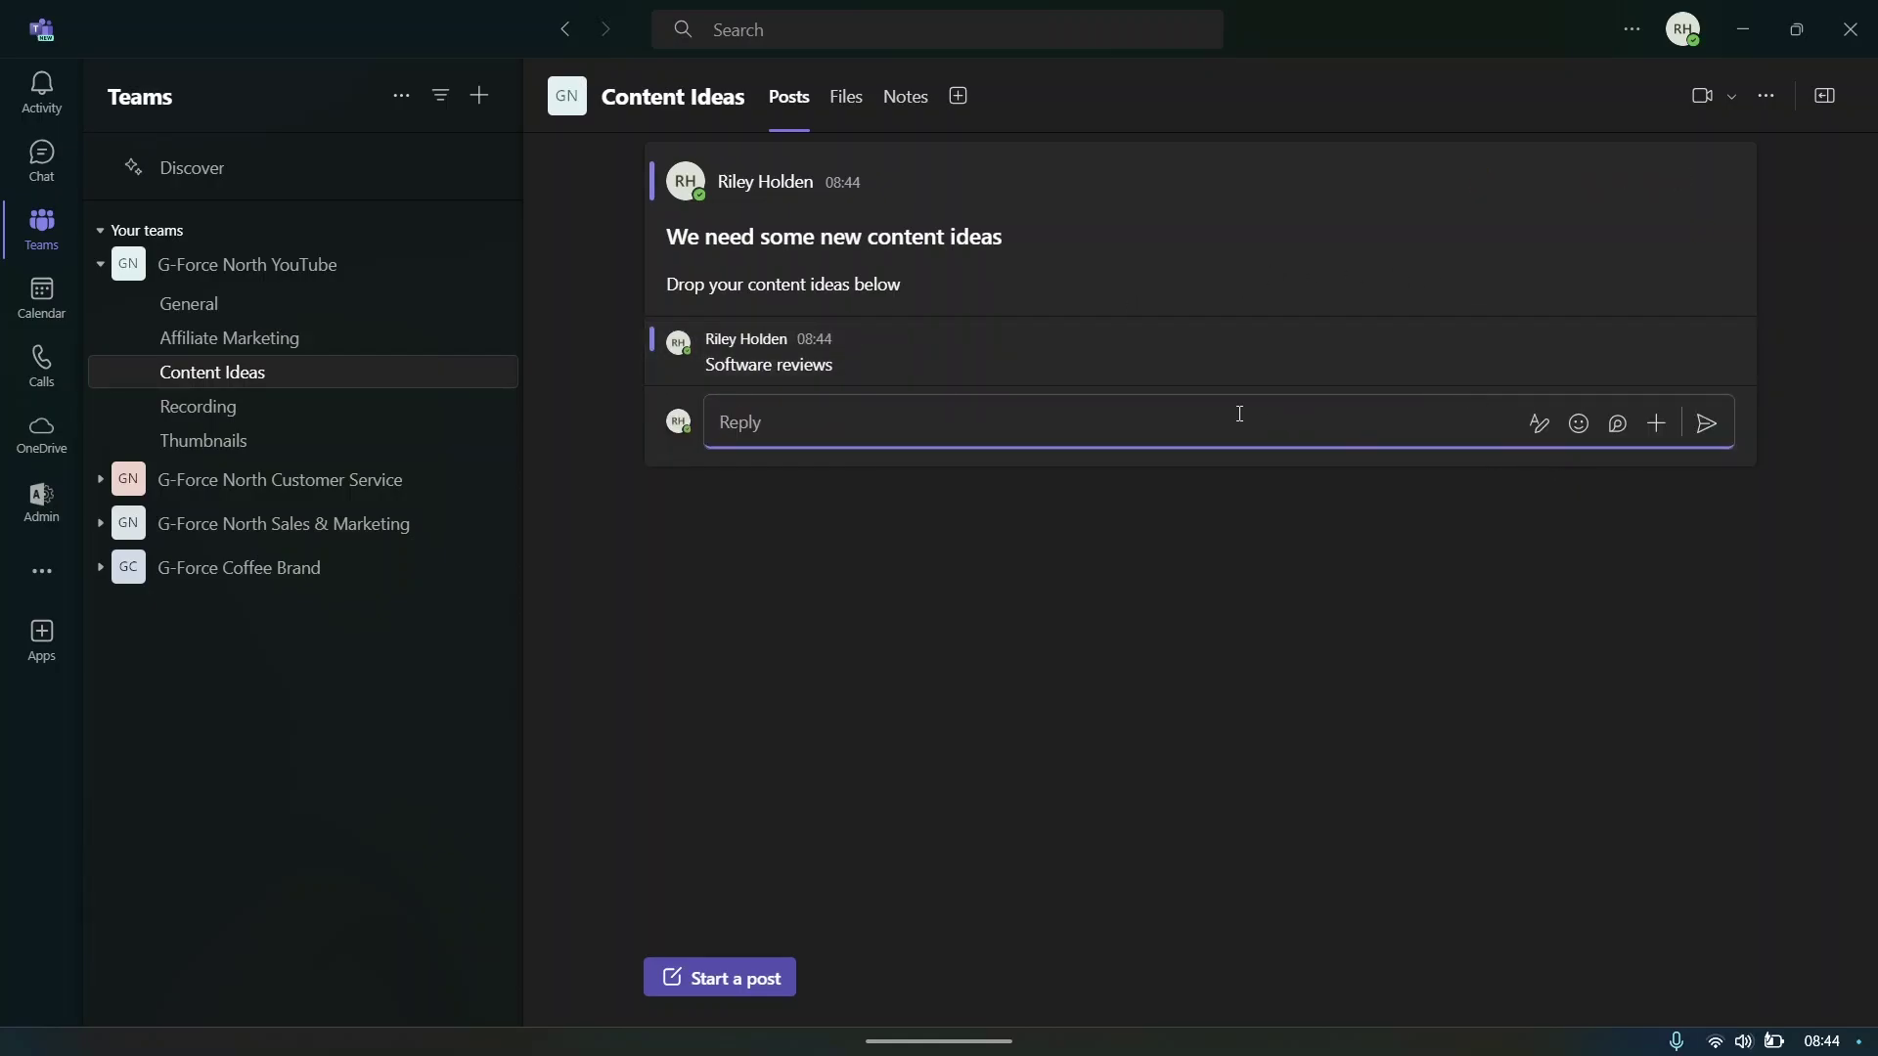
text(W)
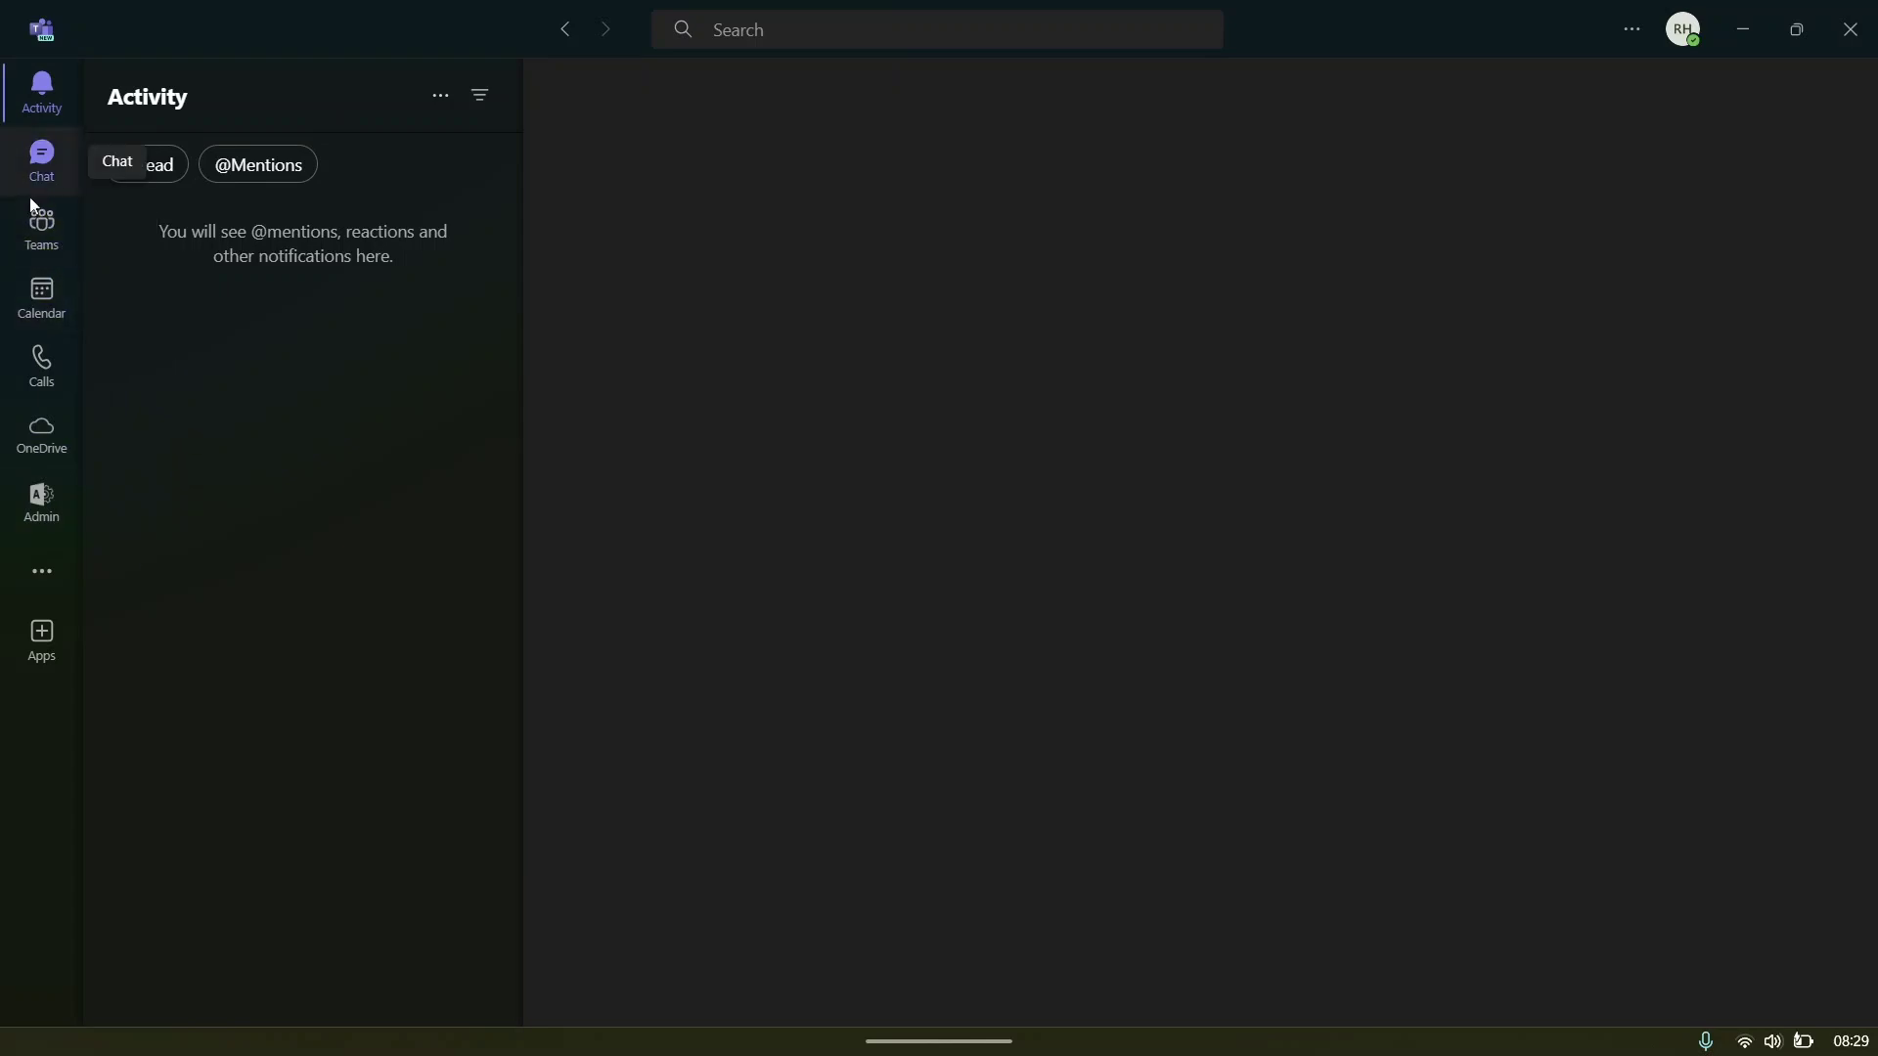
- Show the teams list and collapse the G-Force North YouTube team's channels
click(29, 236)
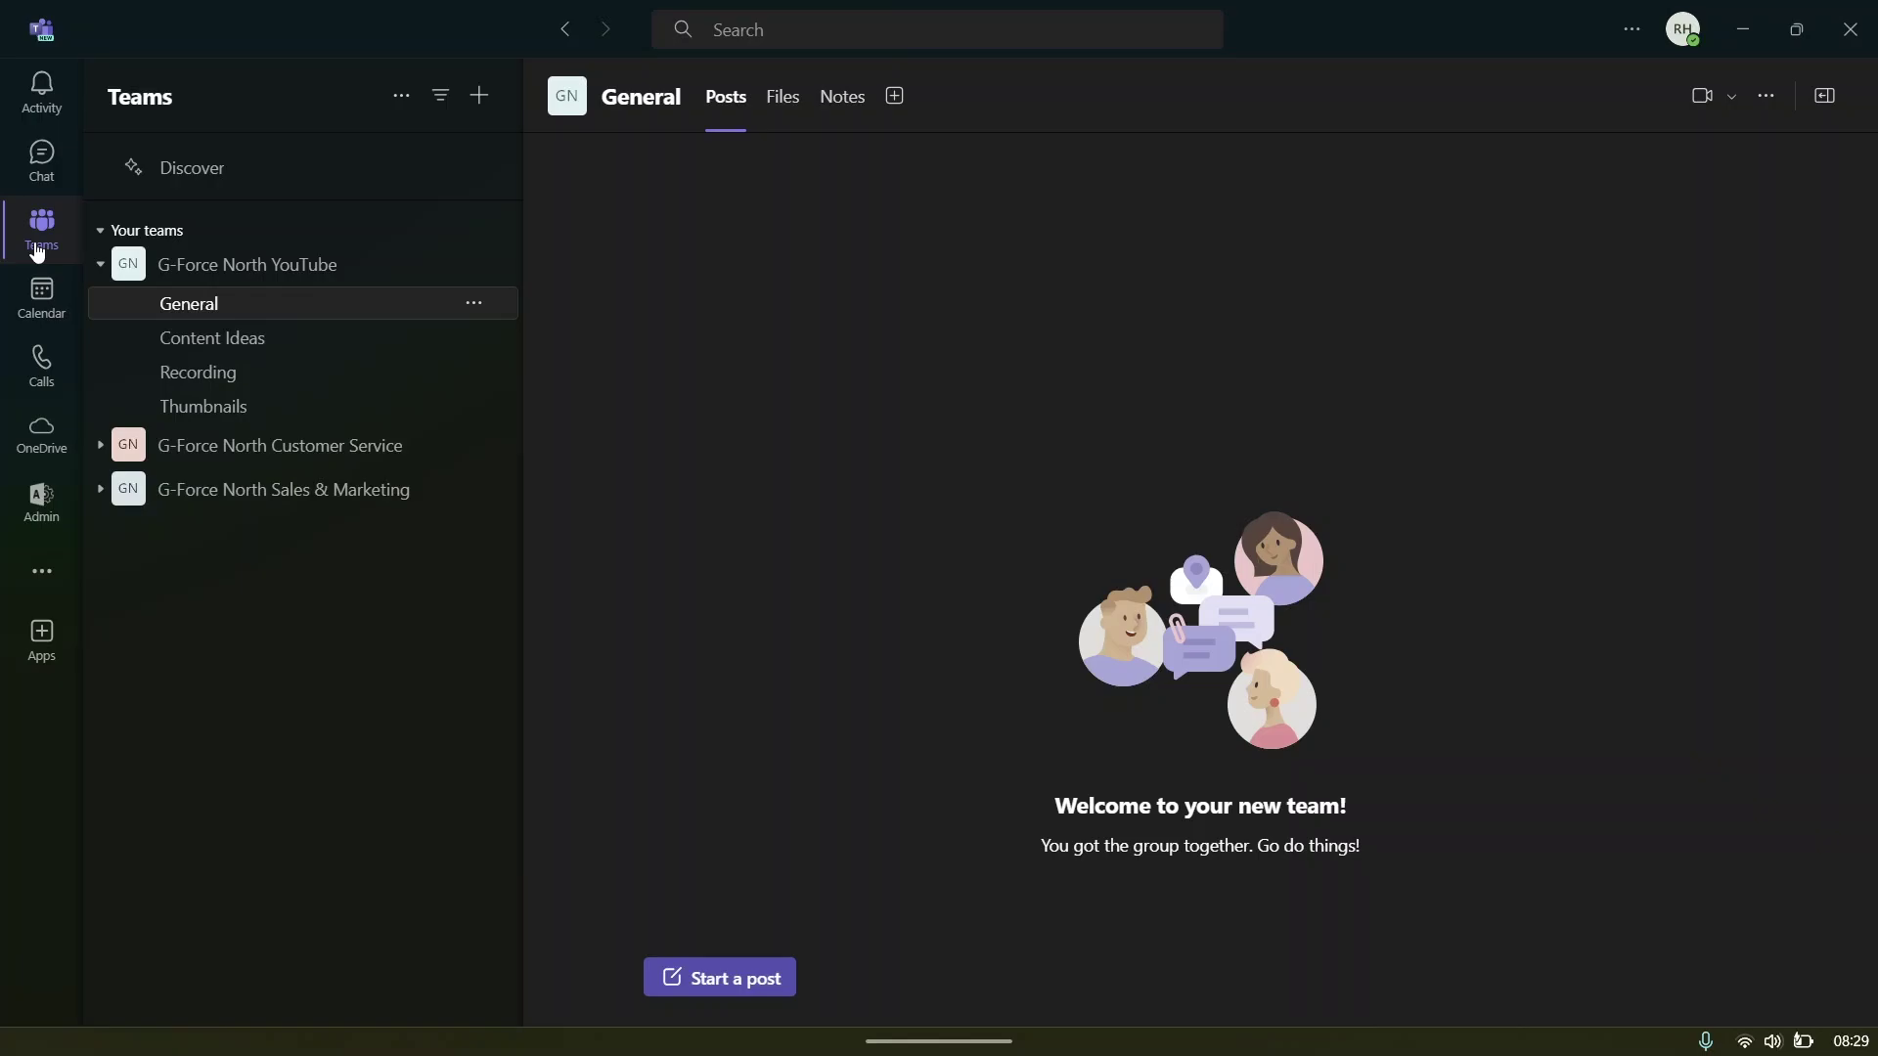
click(99, 268)
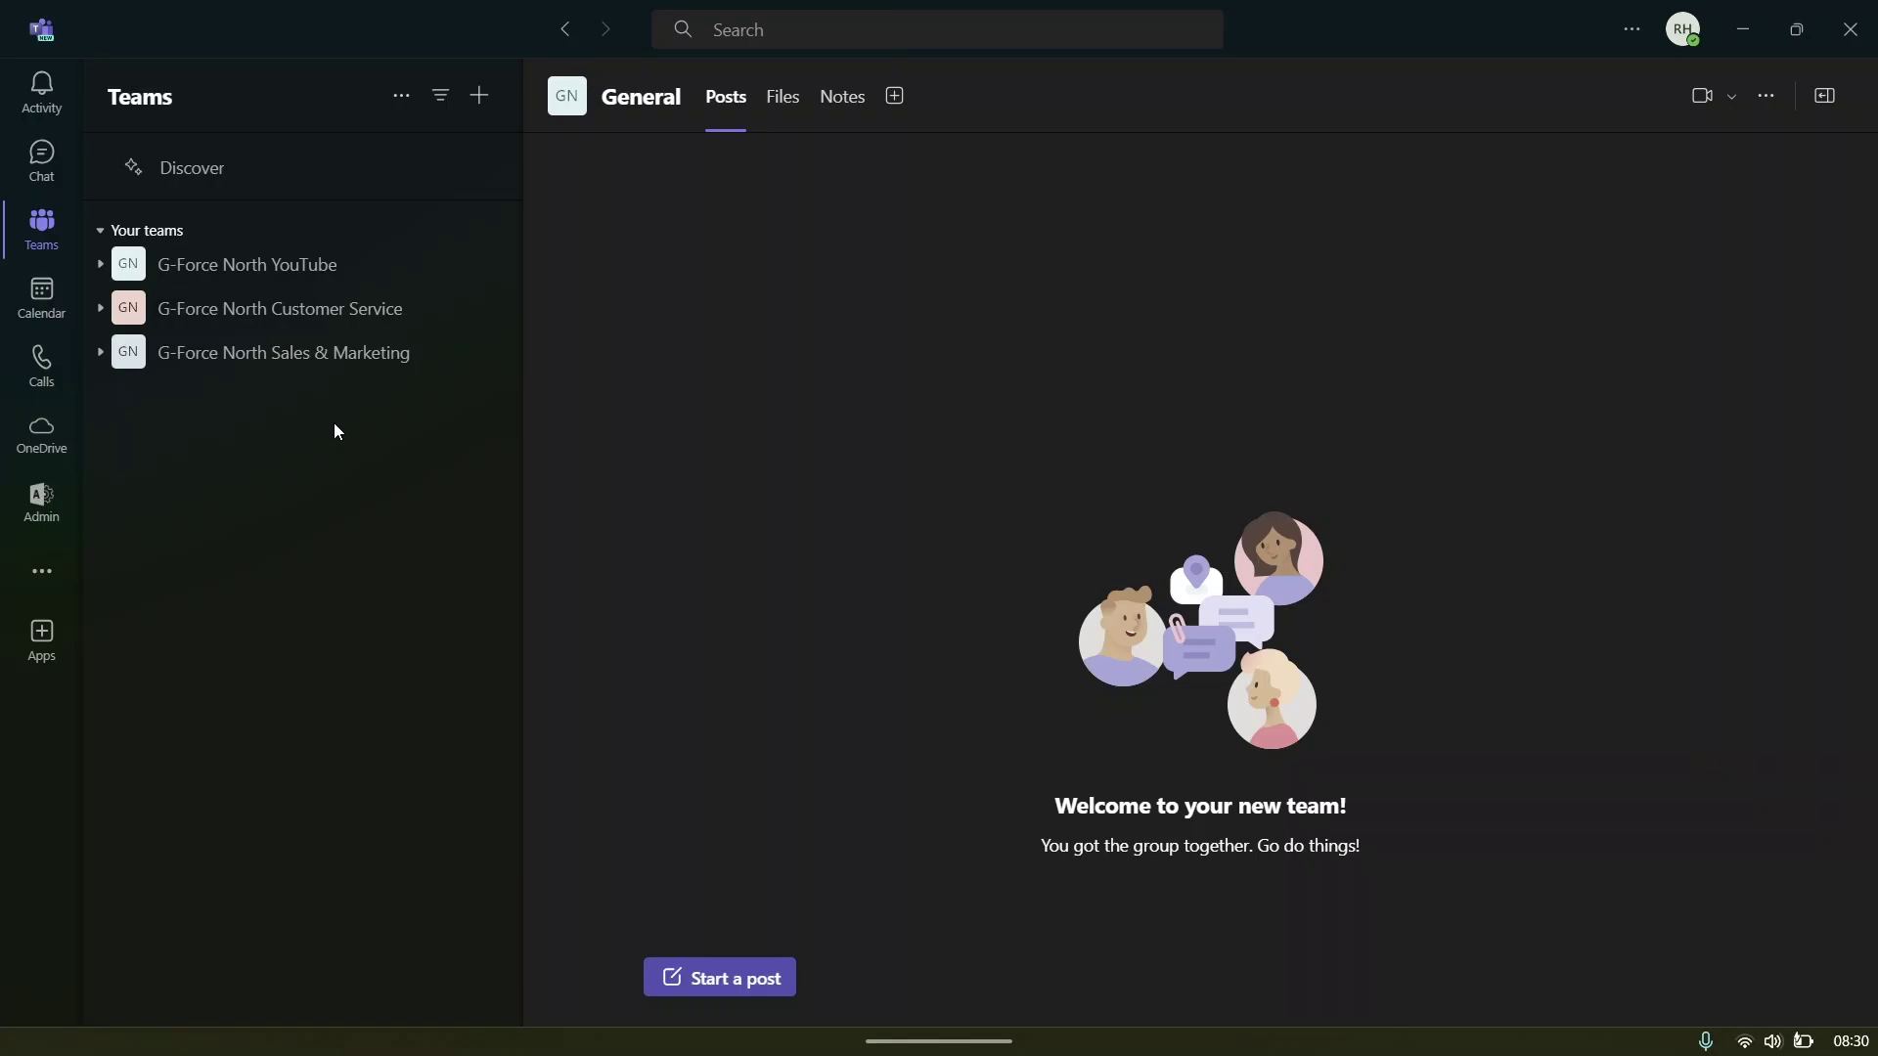
- Go to the Join team page and select the team join code field
click(474, 110)
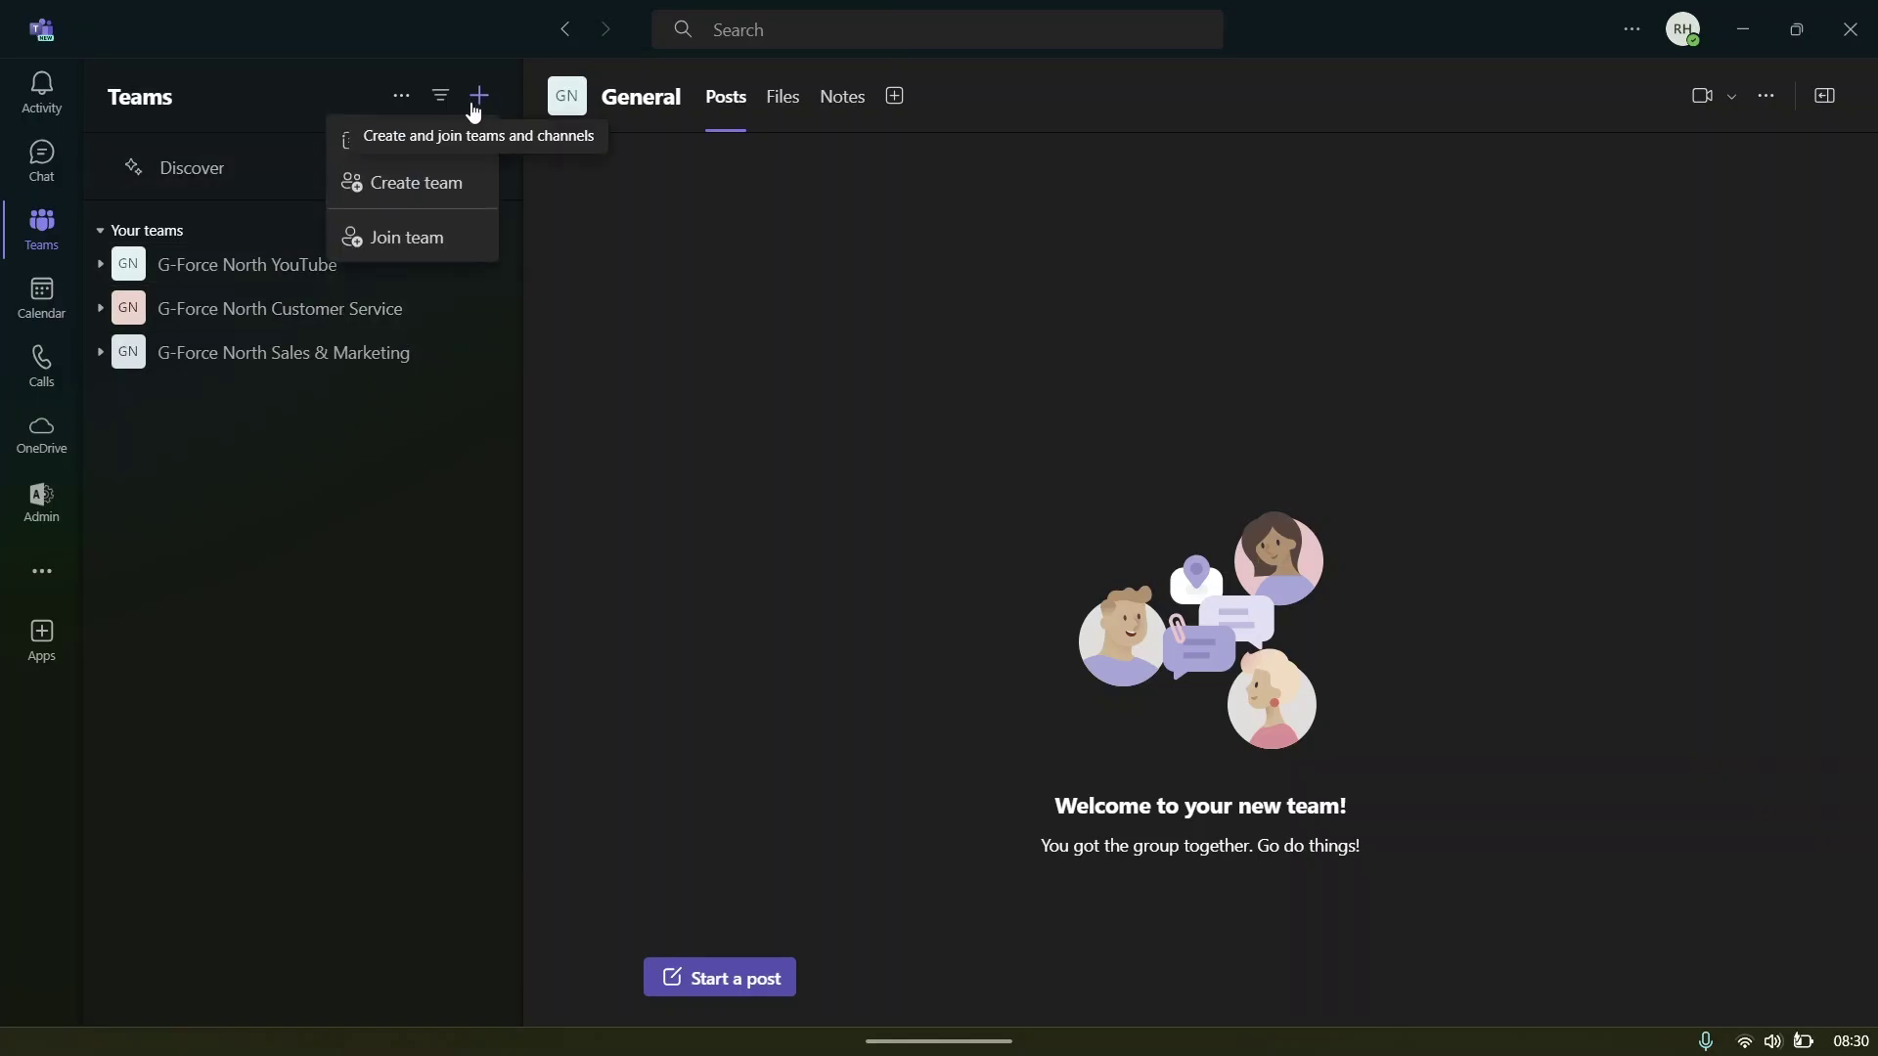
click(393, 251)
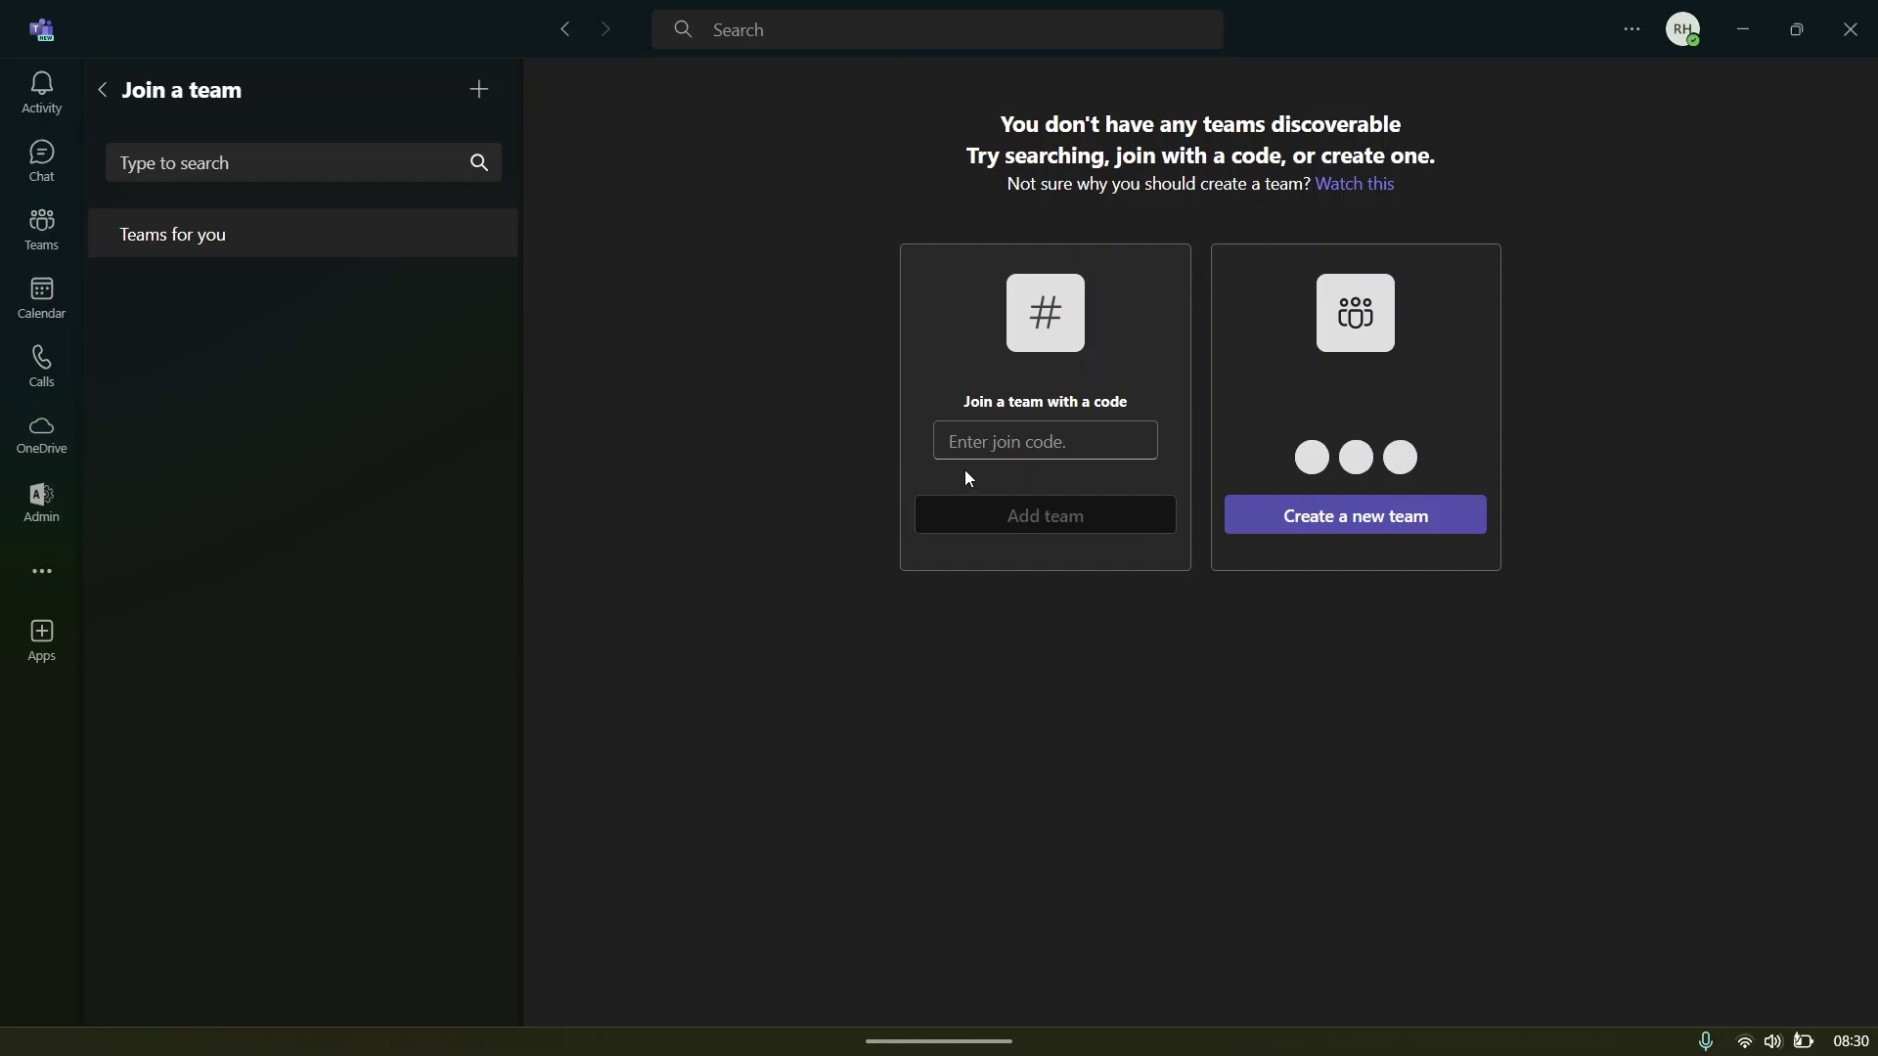
click(1036, 457)
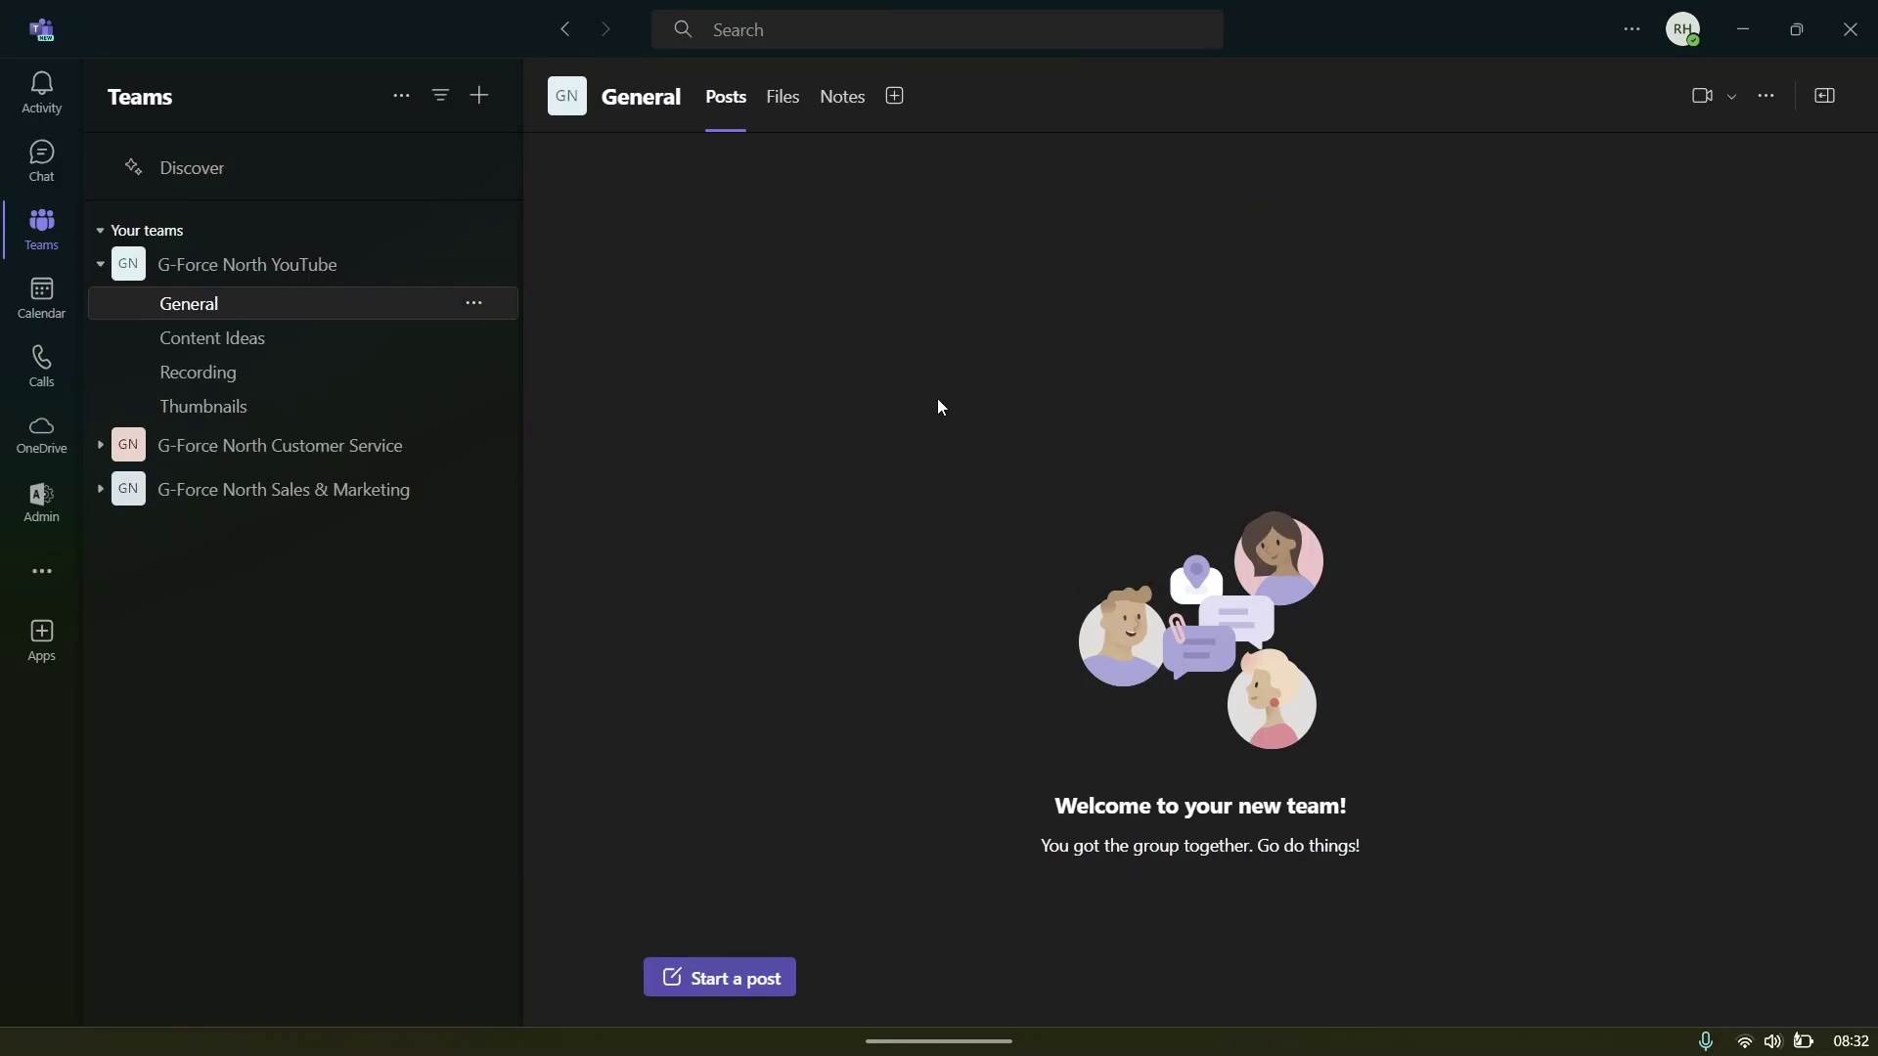
- Start a new team and enter the name 'G-Force Coffee Brand'
click(480, 97)
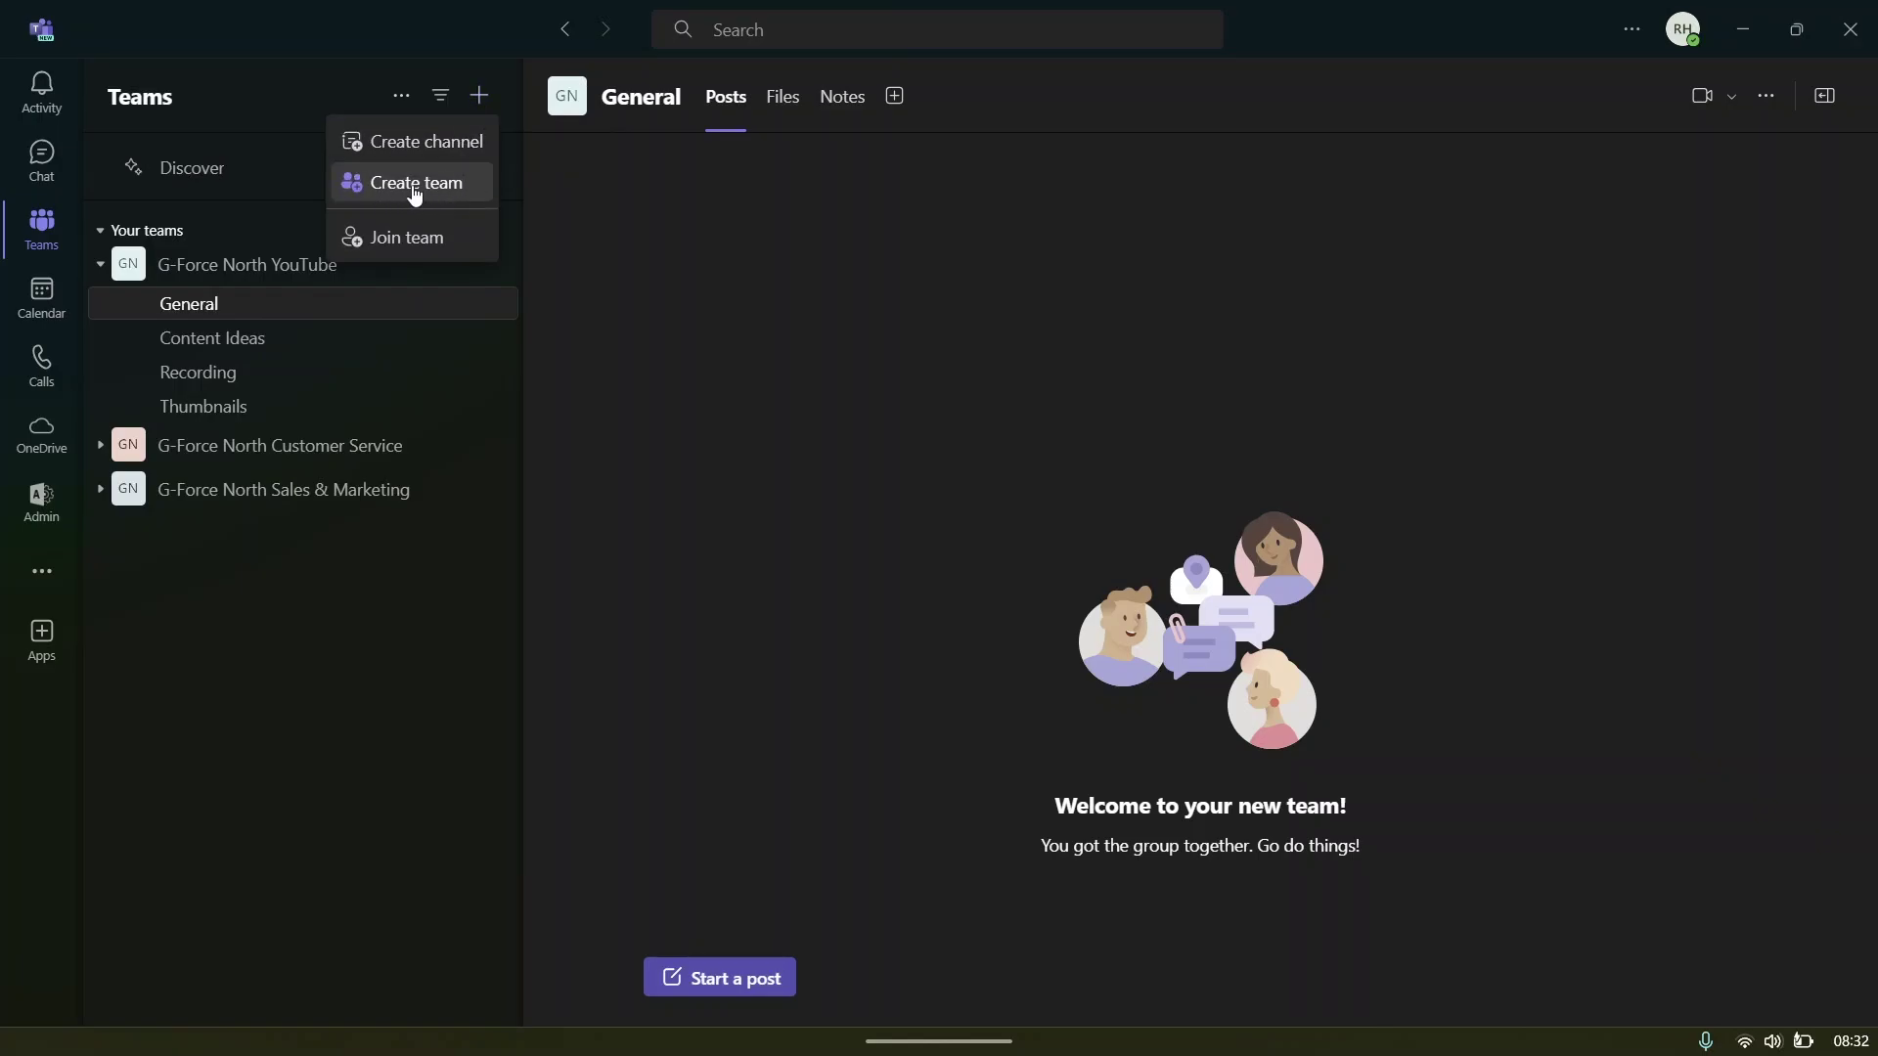
click(491, 185)
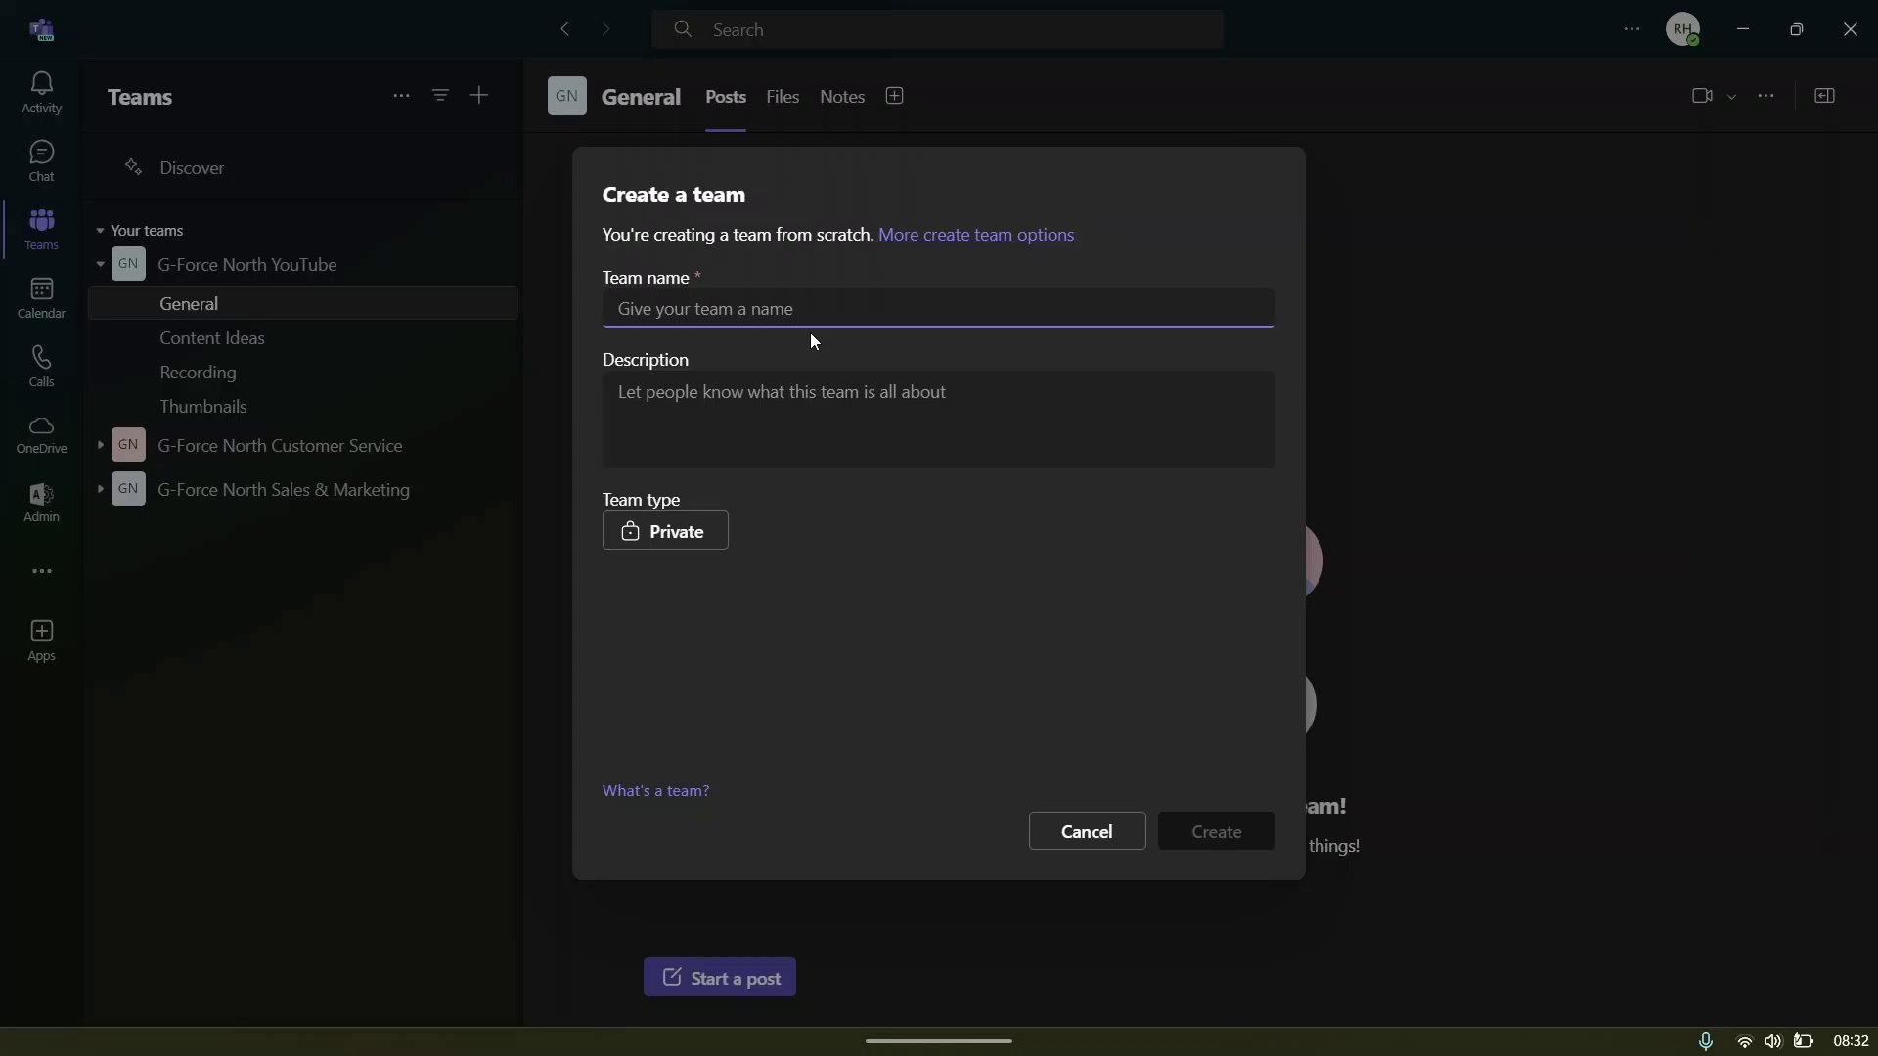
text(G-Fo)
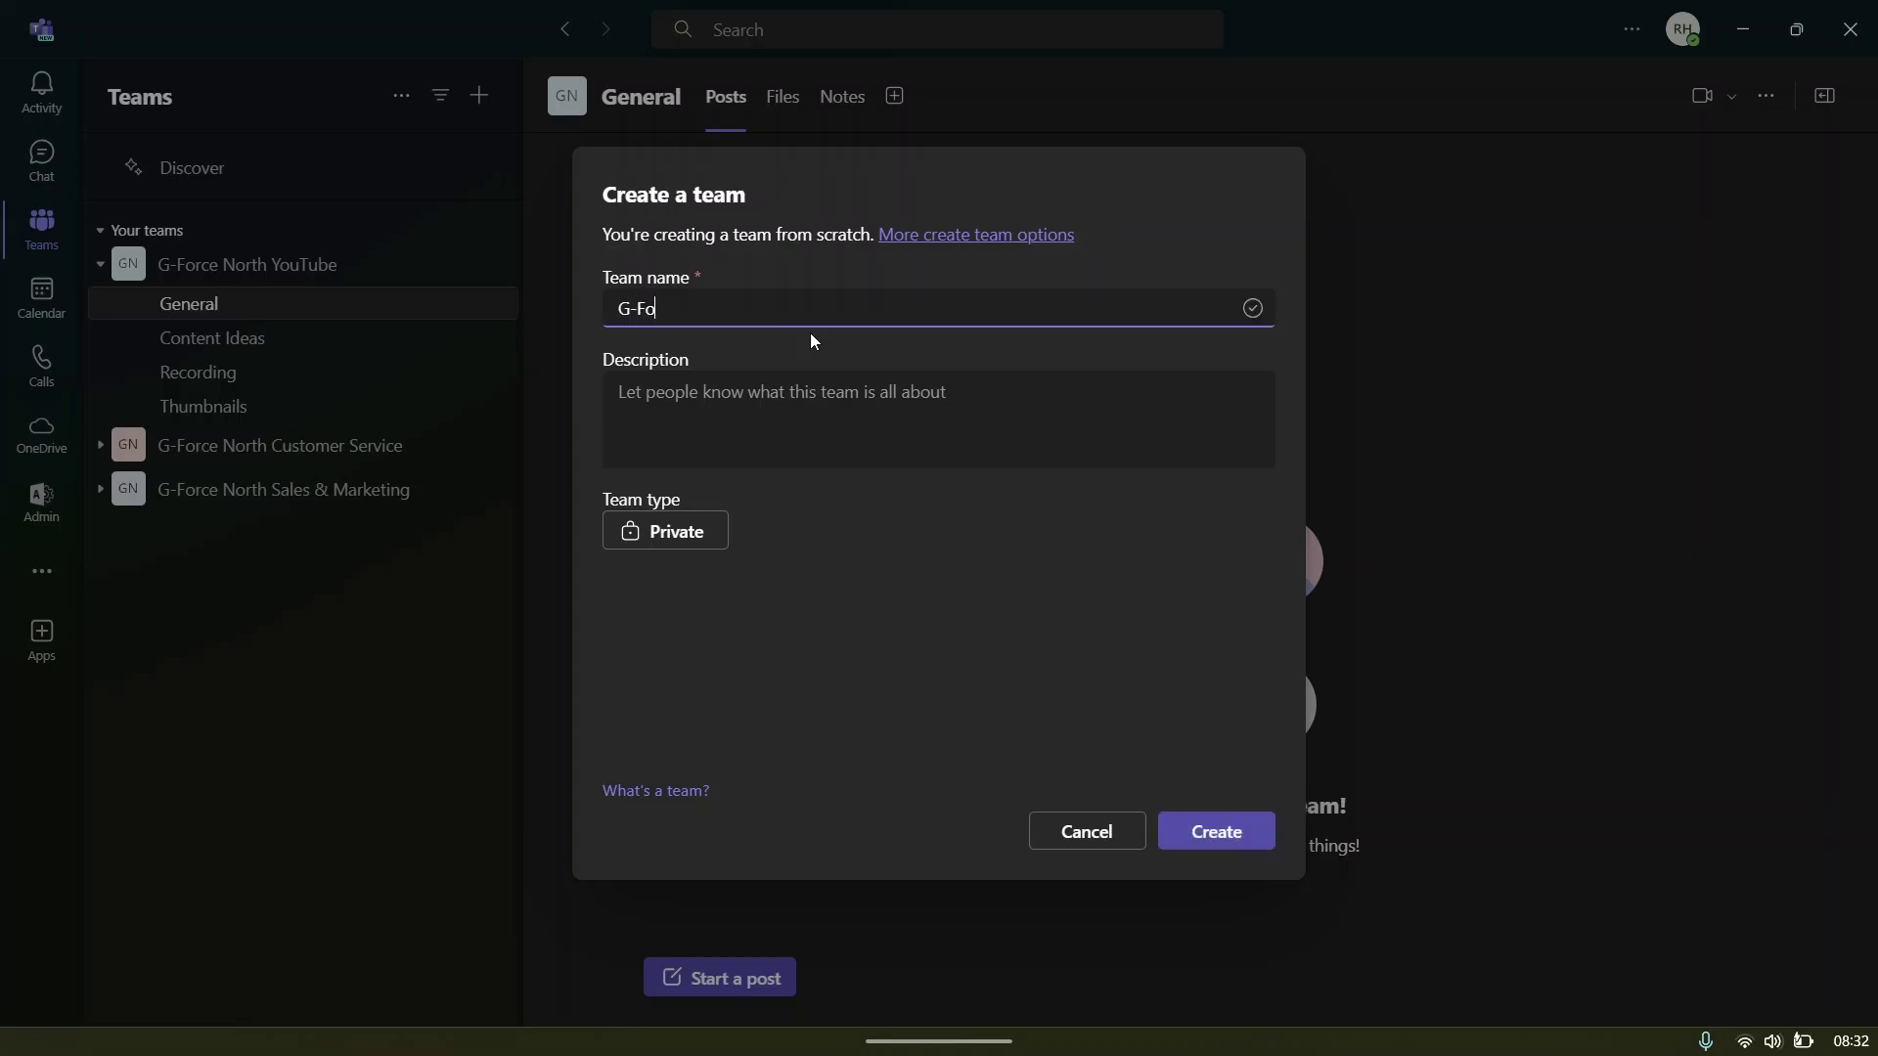
text(rce Coffee Brand)
click(883, 368)
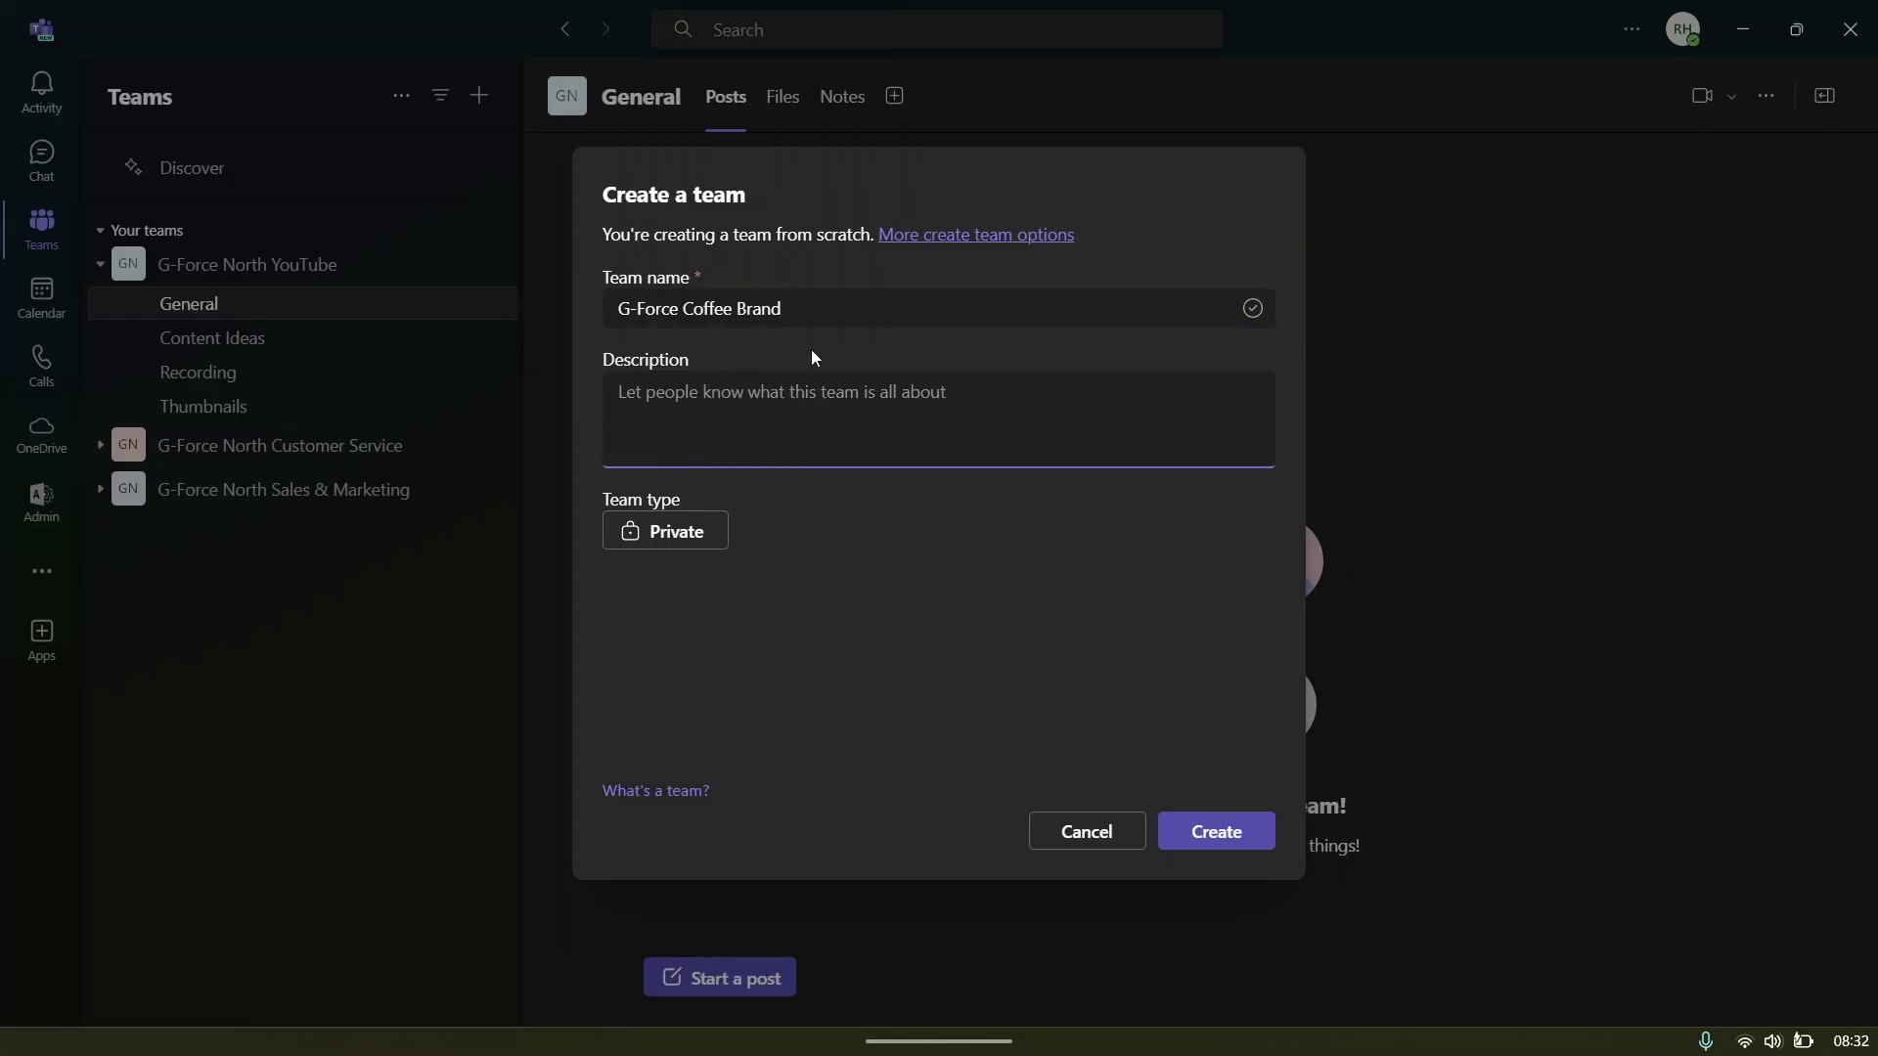
- Set the new team's type to Private
double_click(689, 369)
click(747, 344)
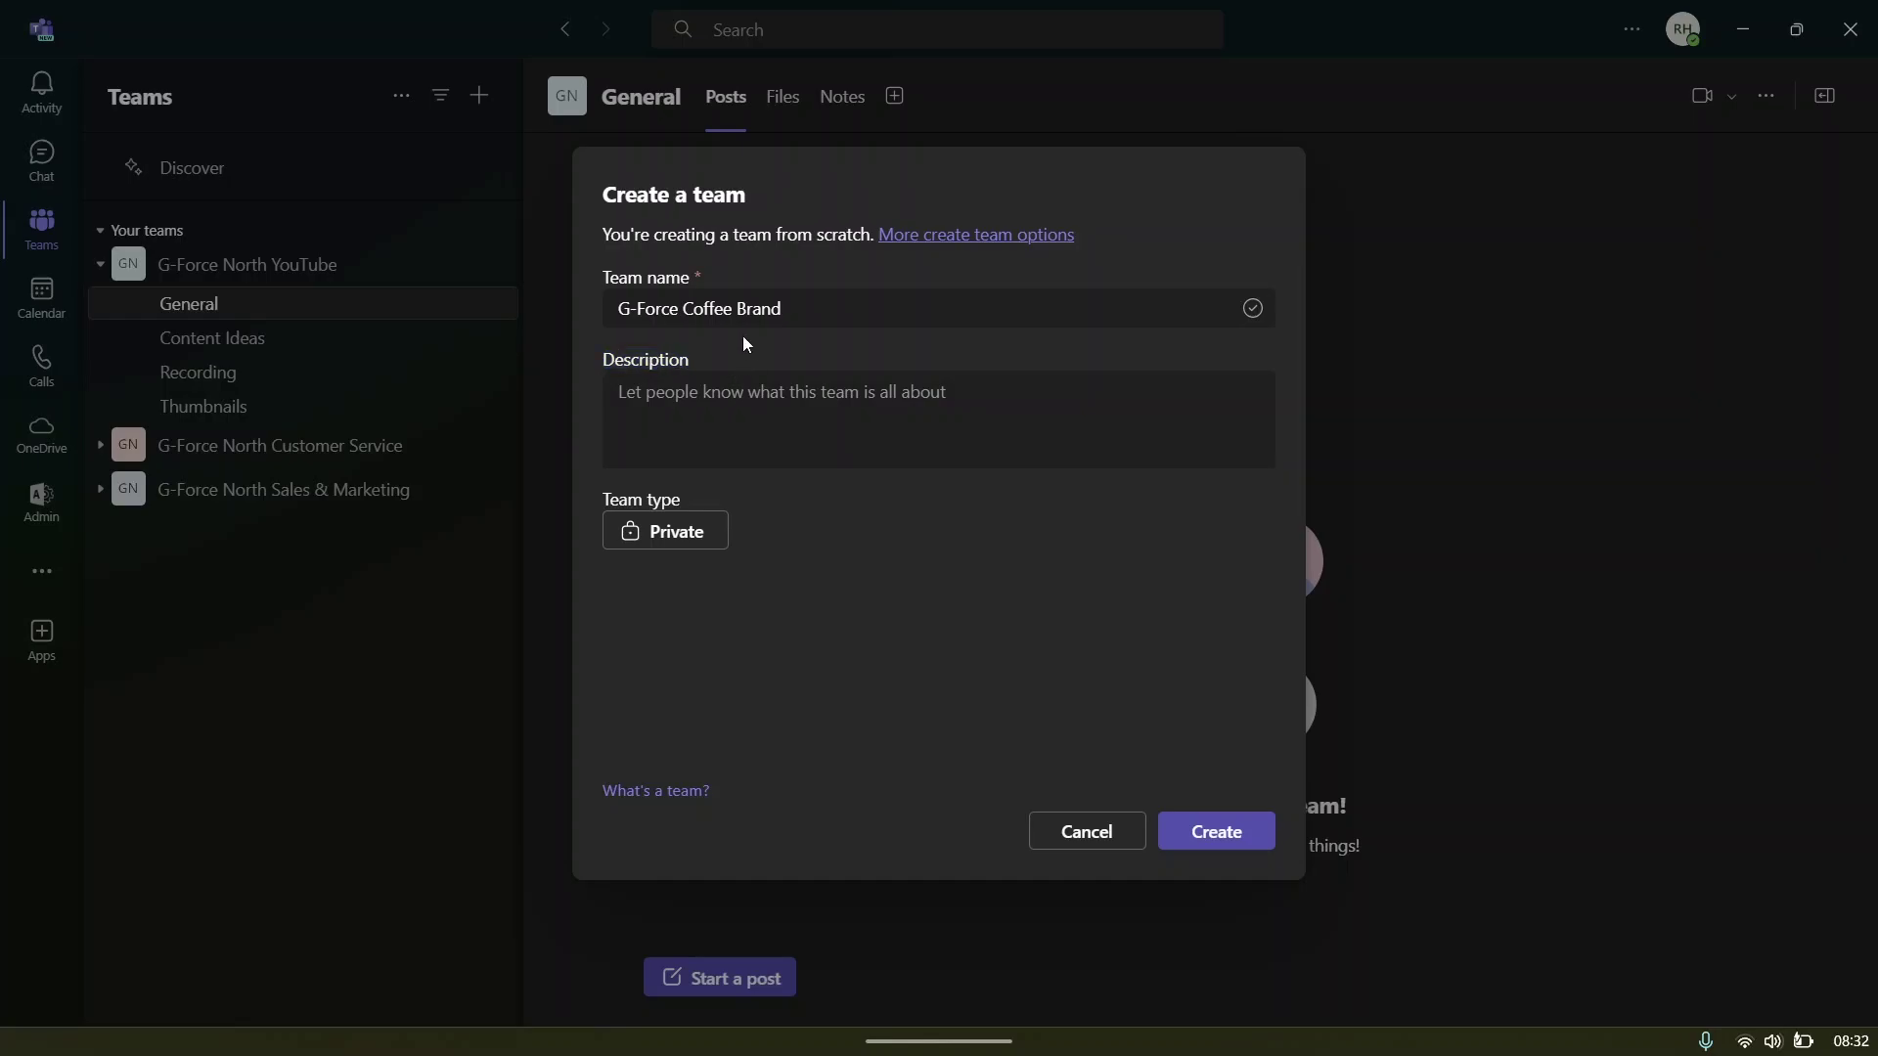
double_click(679, 500)
click(709, 496)
click(684, 543)
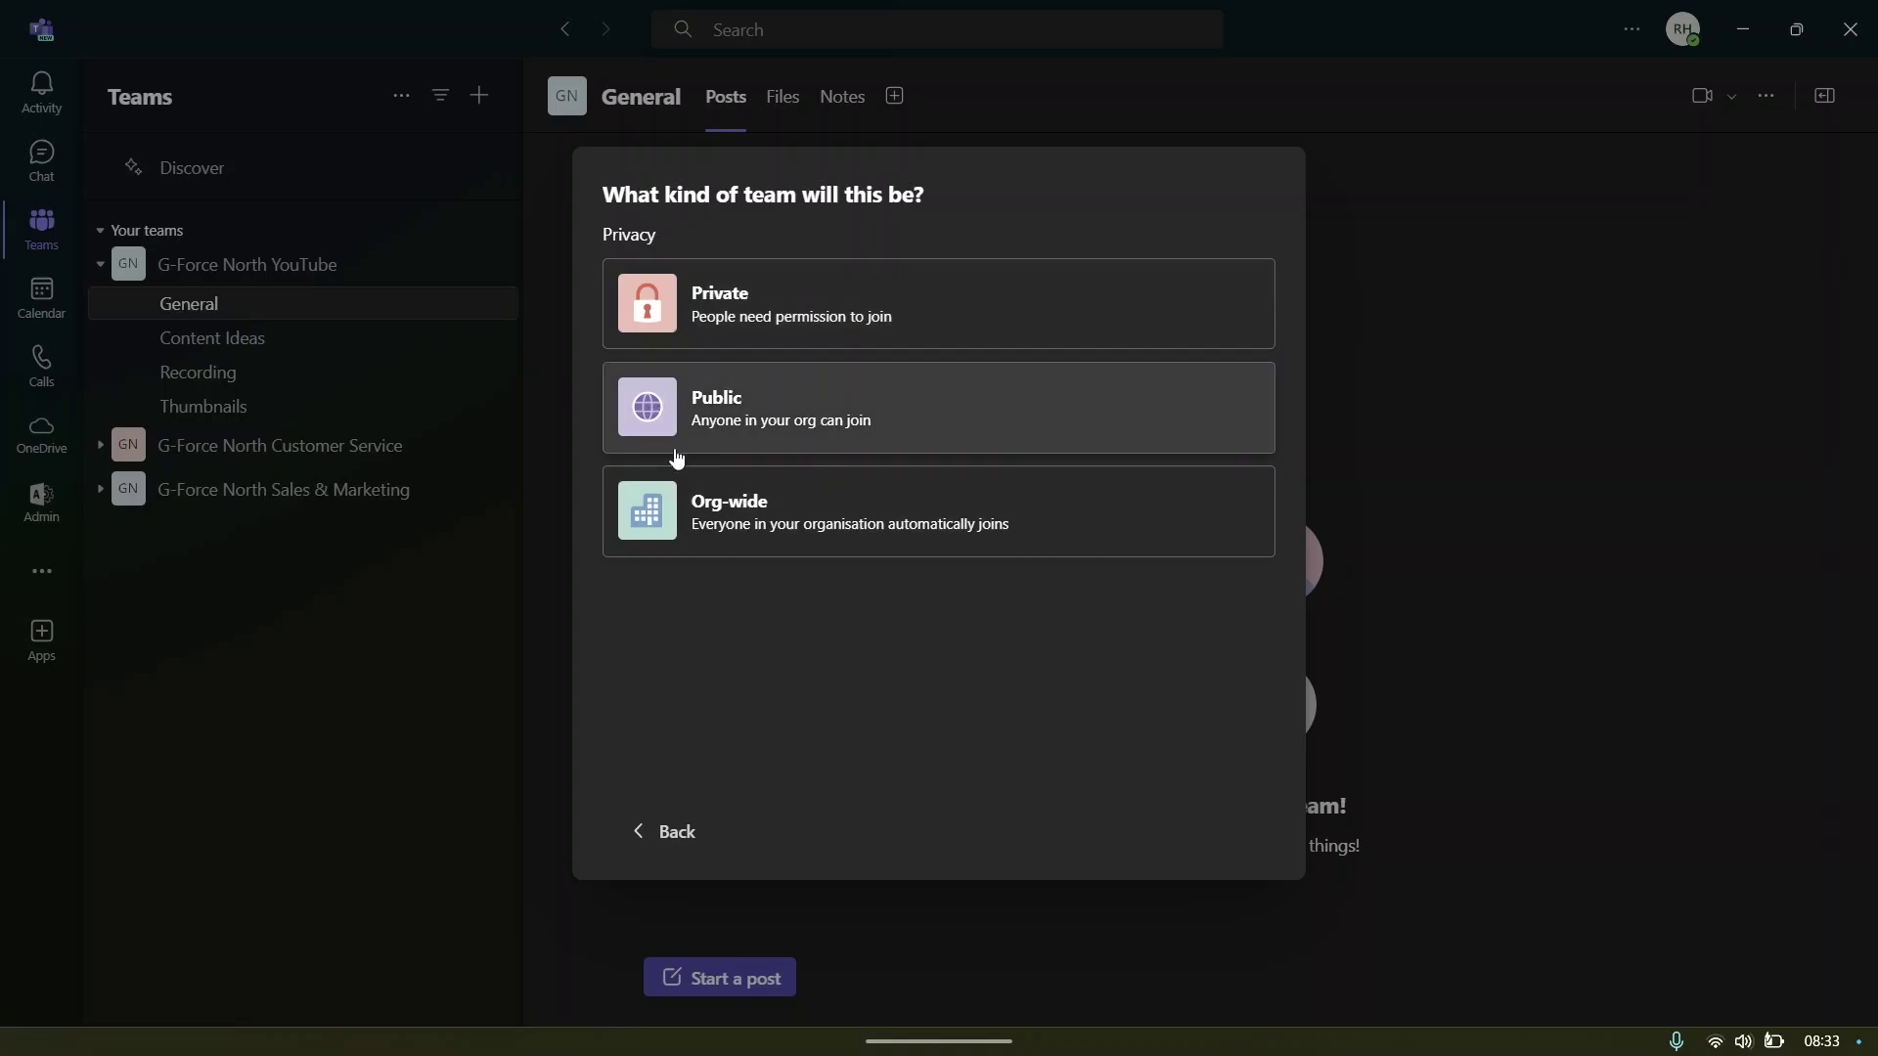
click(758, 452)
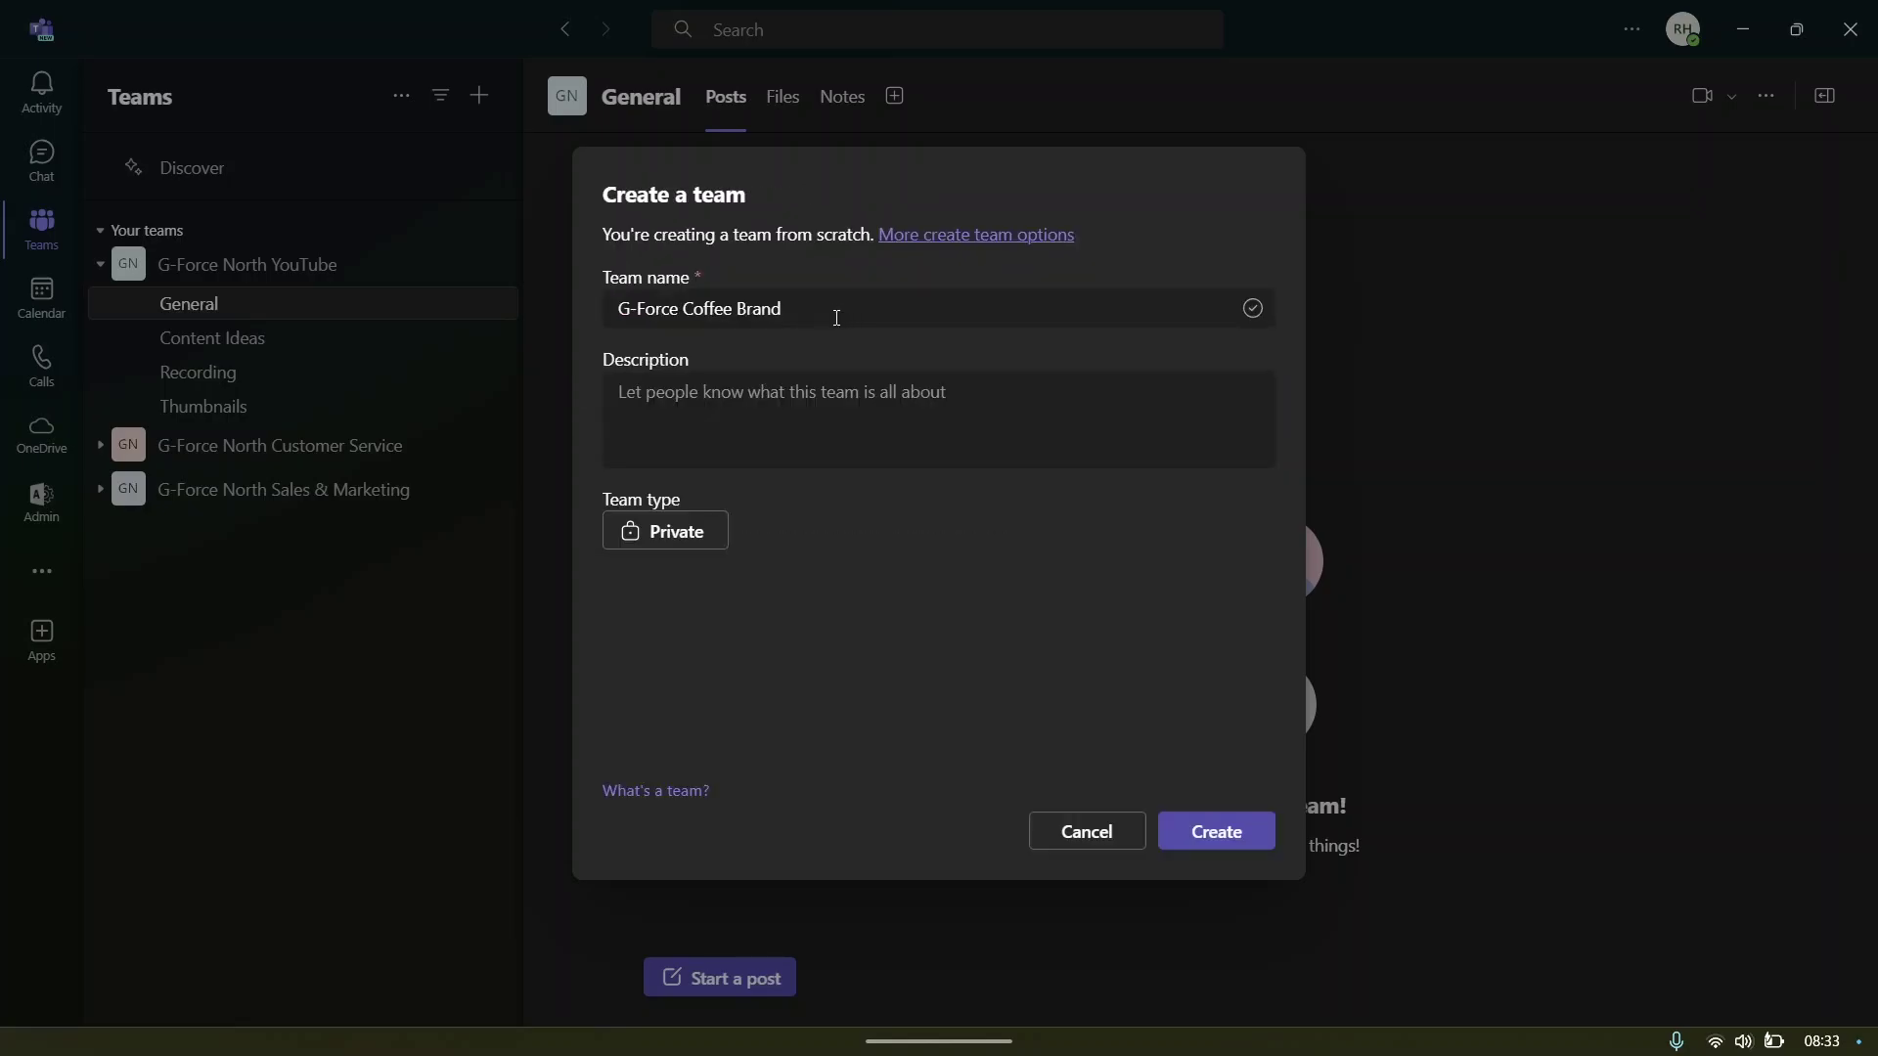
- Create the G-Force Coffee Brand team and return to the teams and channels list
click(1195, 822)
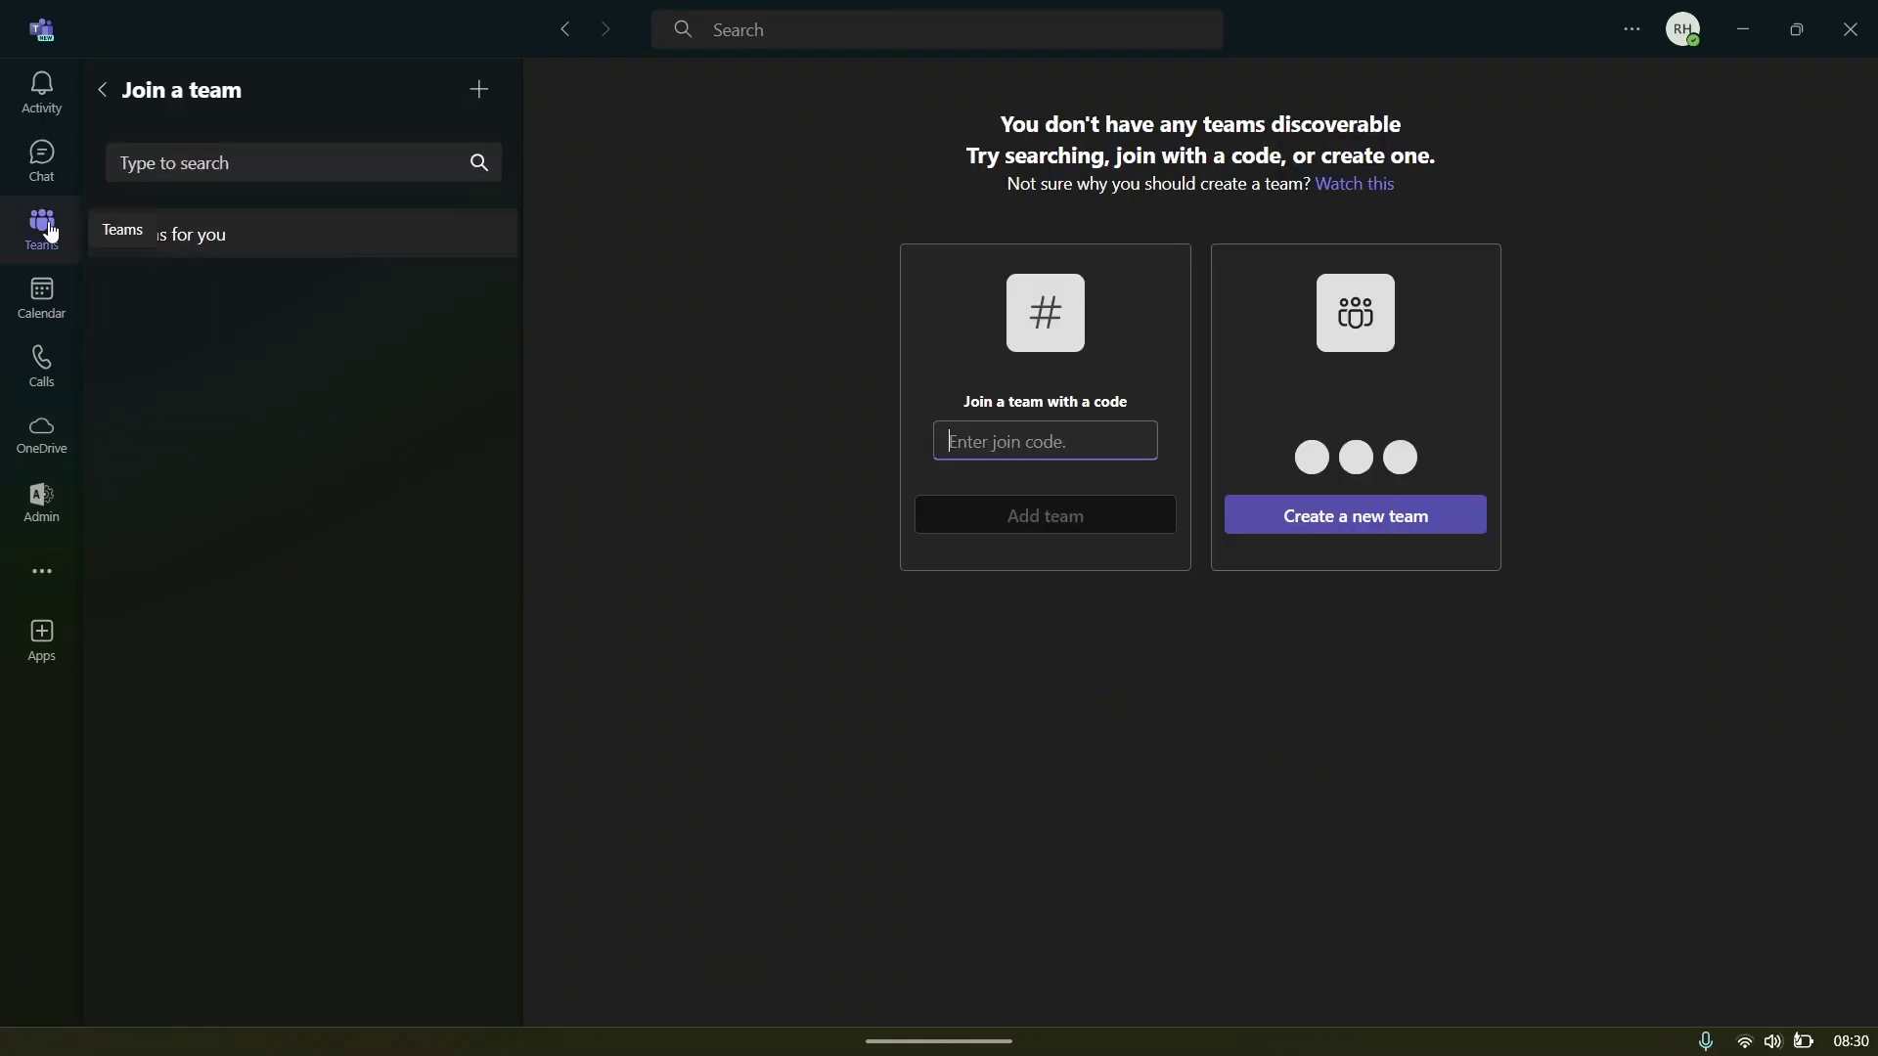
click(56, 235)
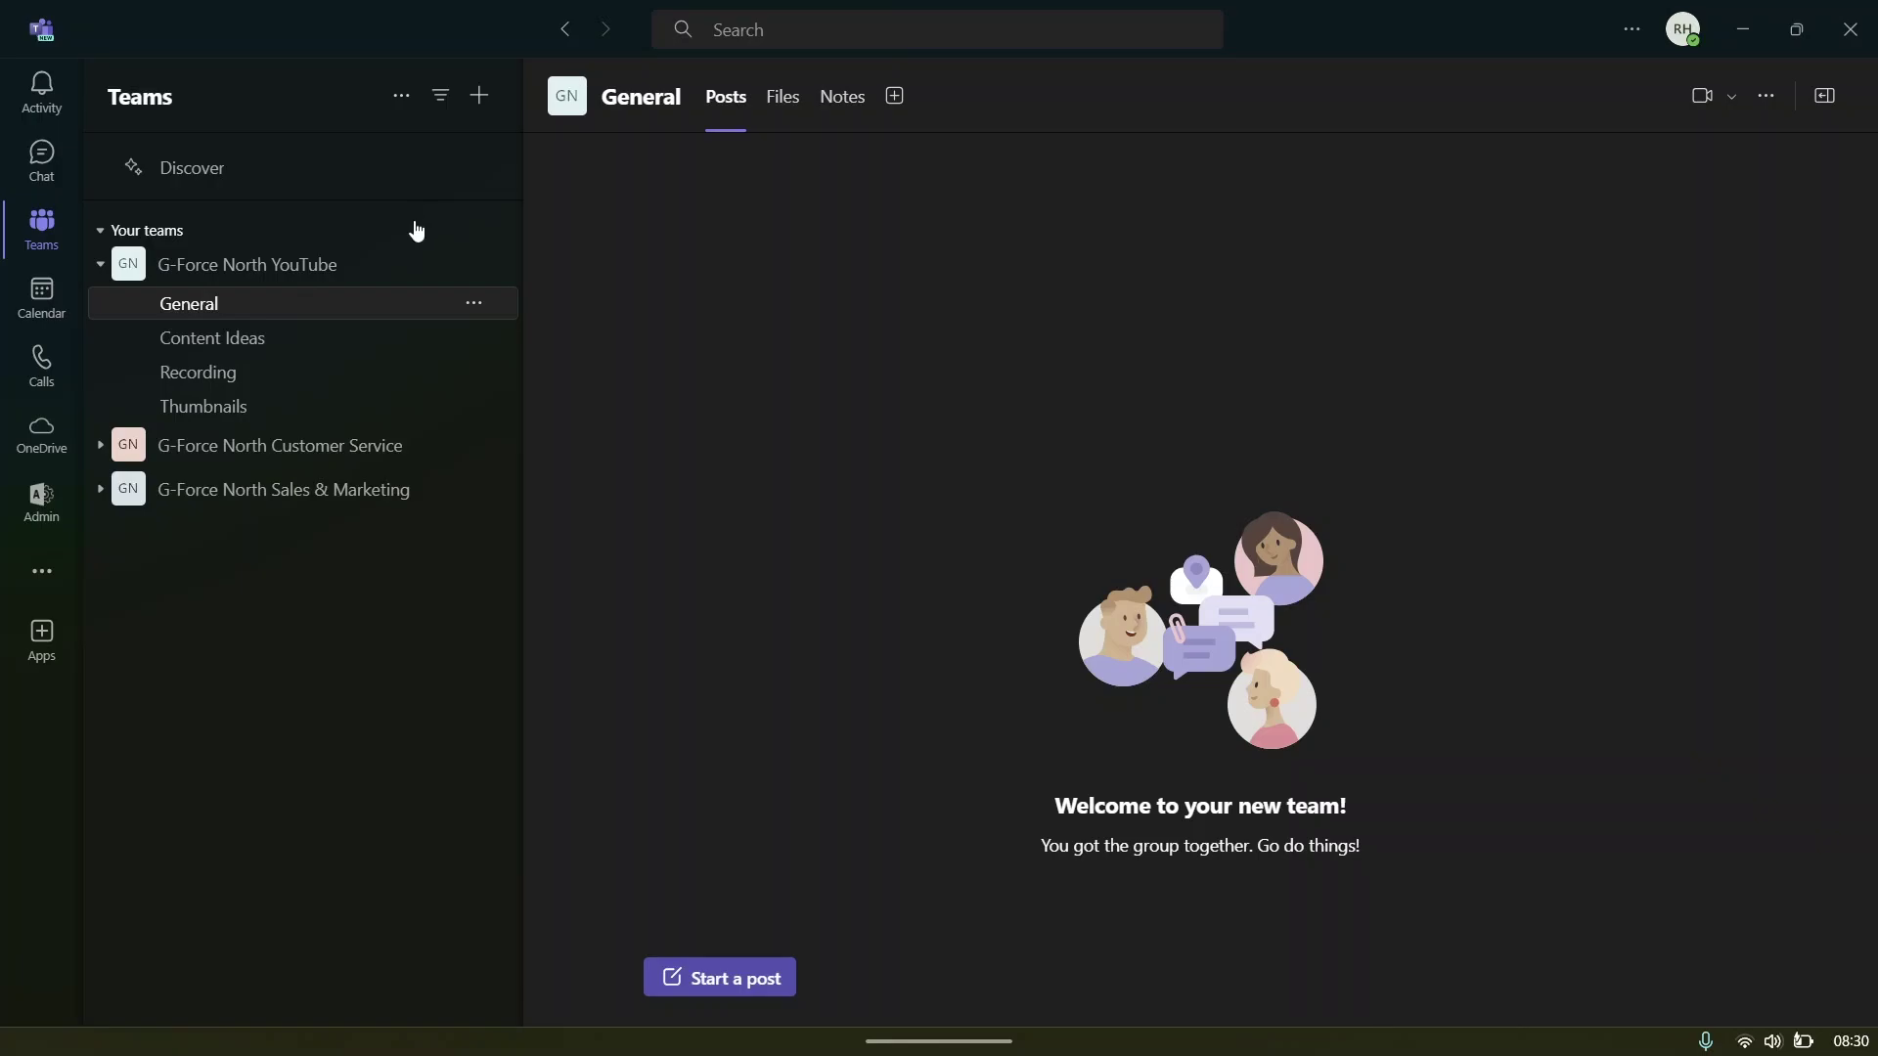
- Collapse and re-expand G-Force North YouTube, then view its Content Ideas, Recording and Thumbnails channels
click(100, 264)
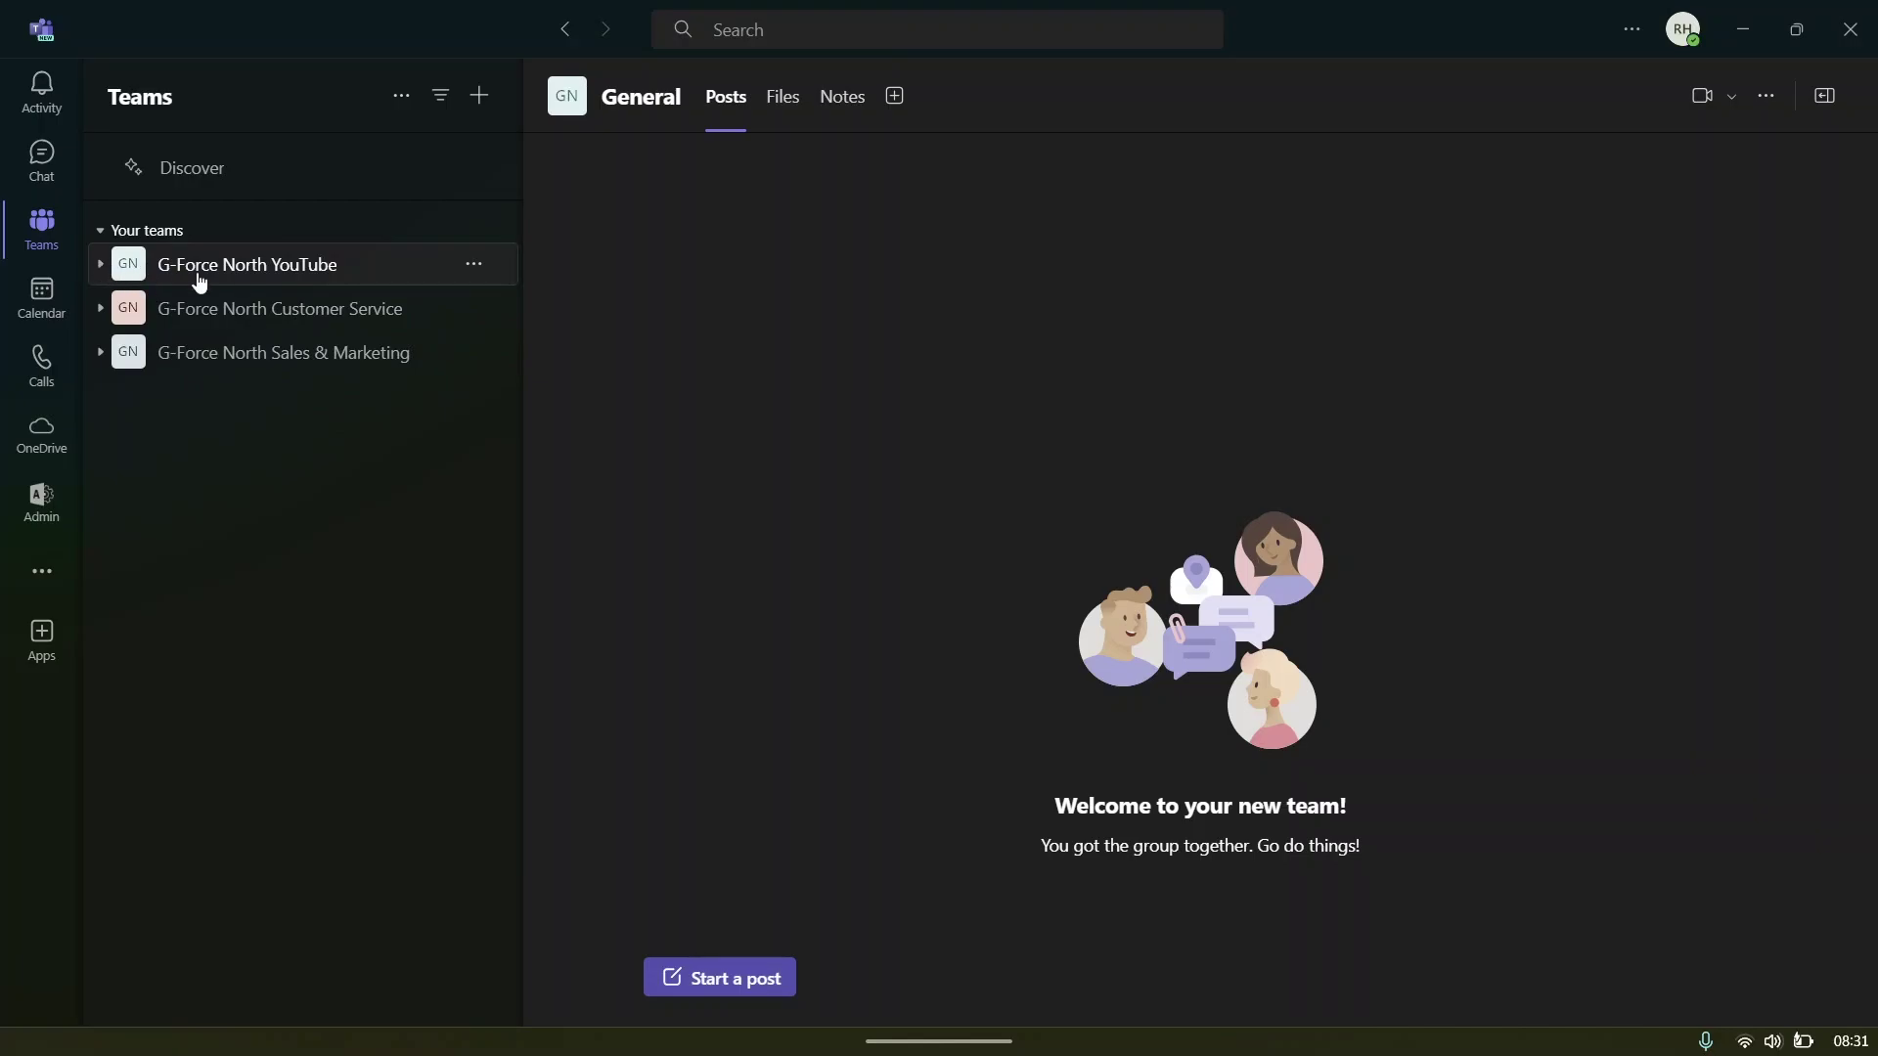
click(102, 270)
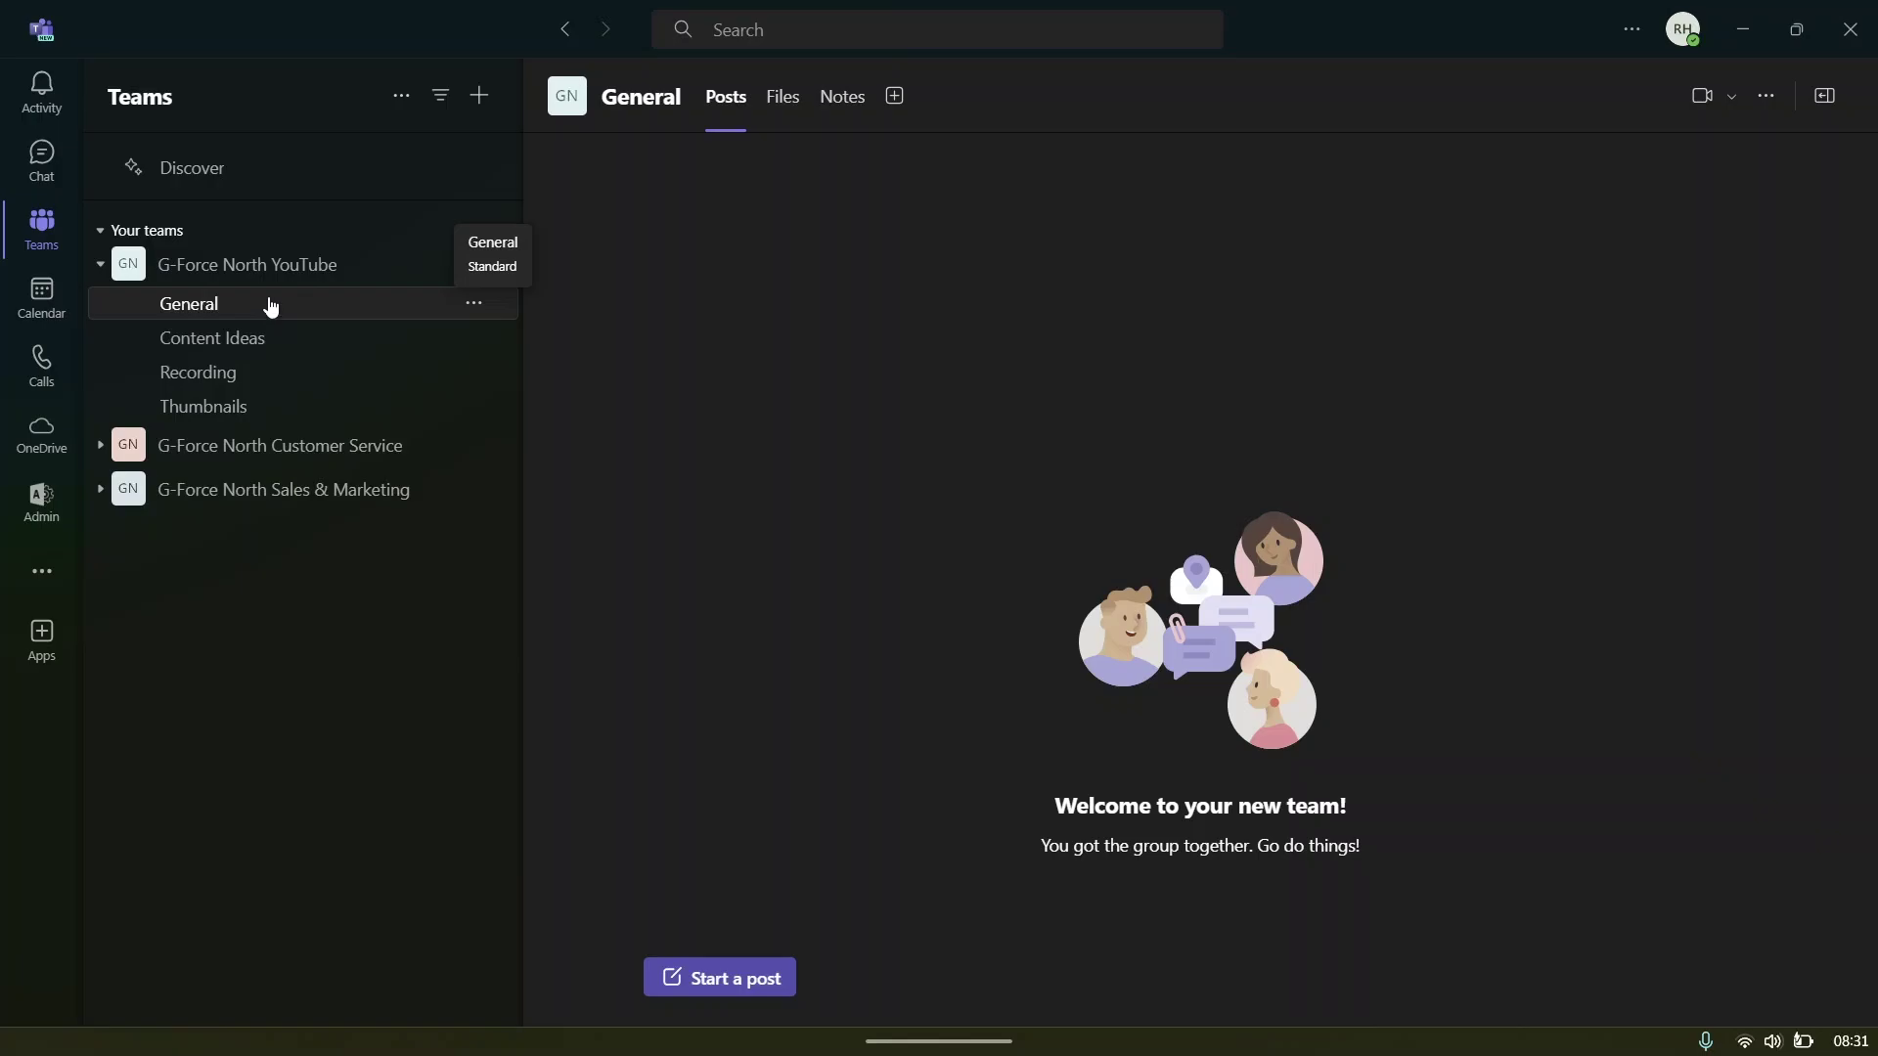
click(177, 338)
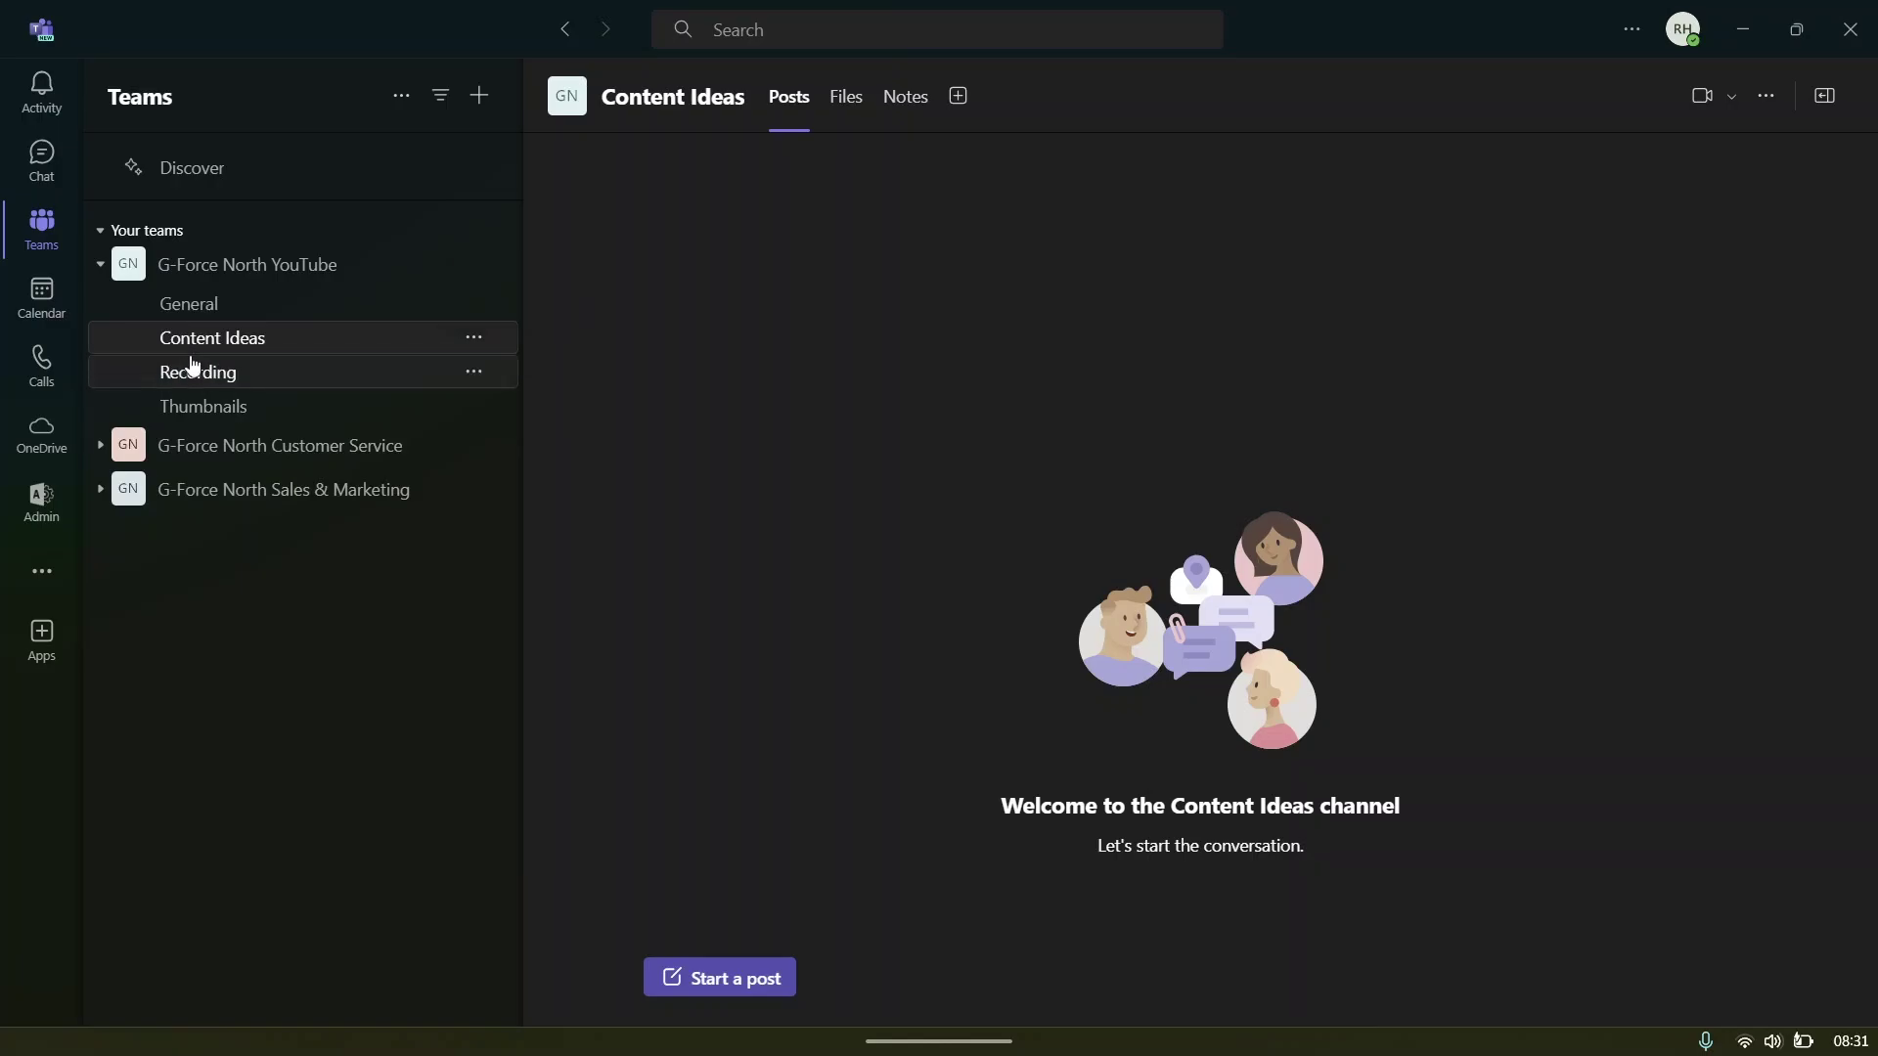
click(196, 373)
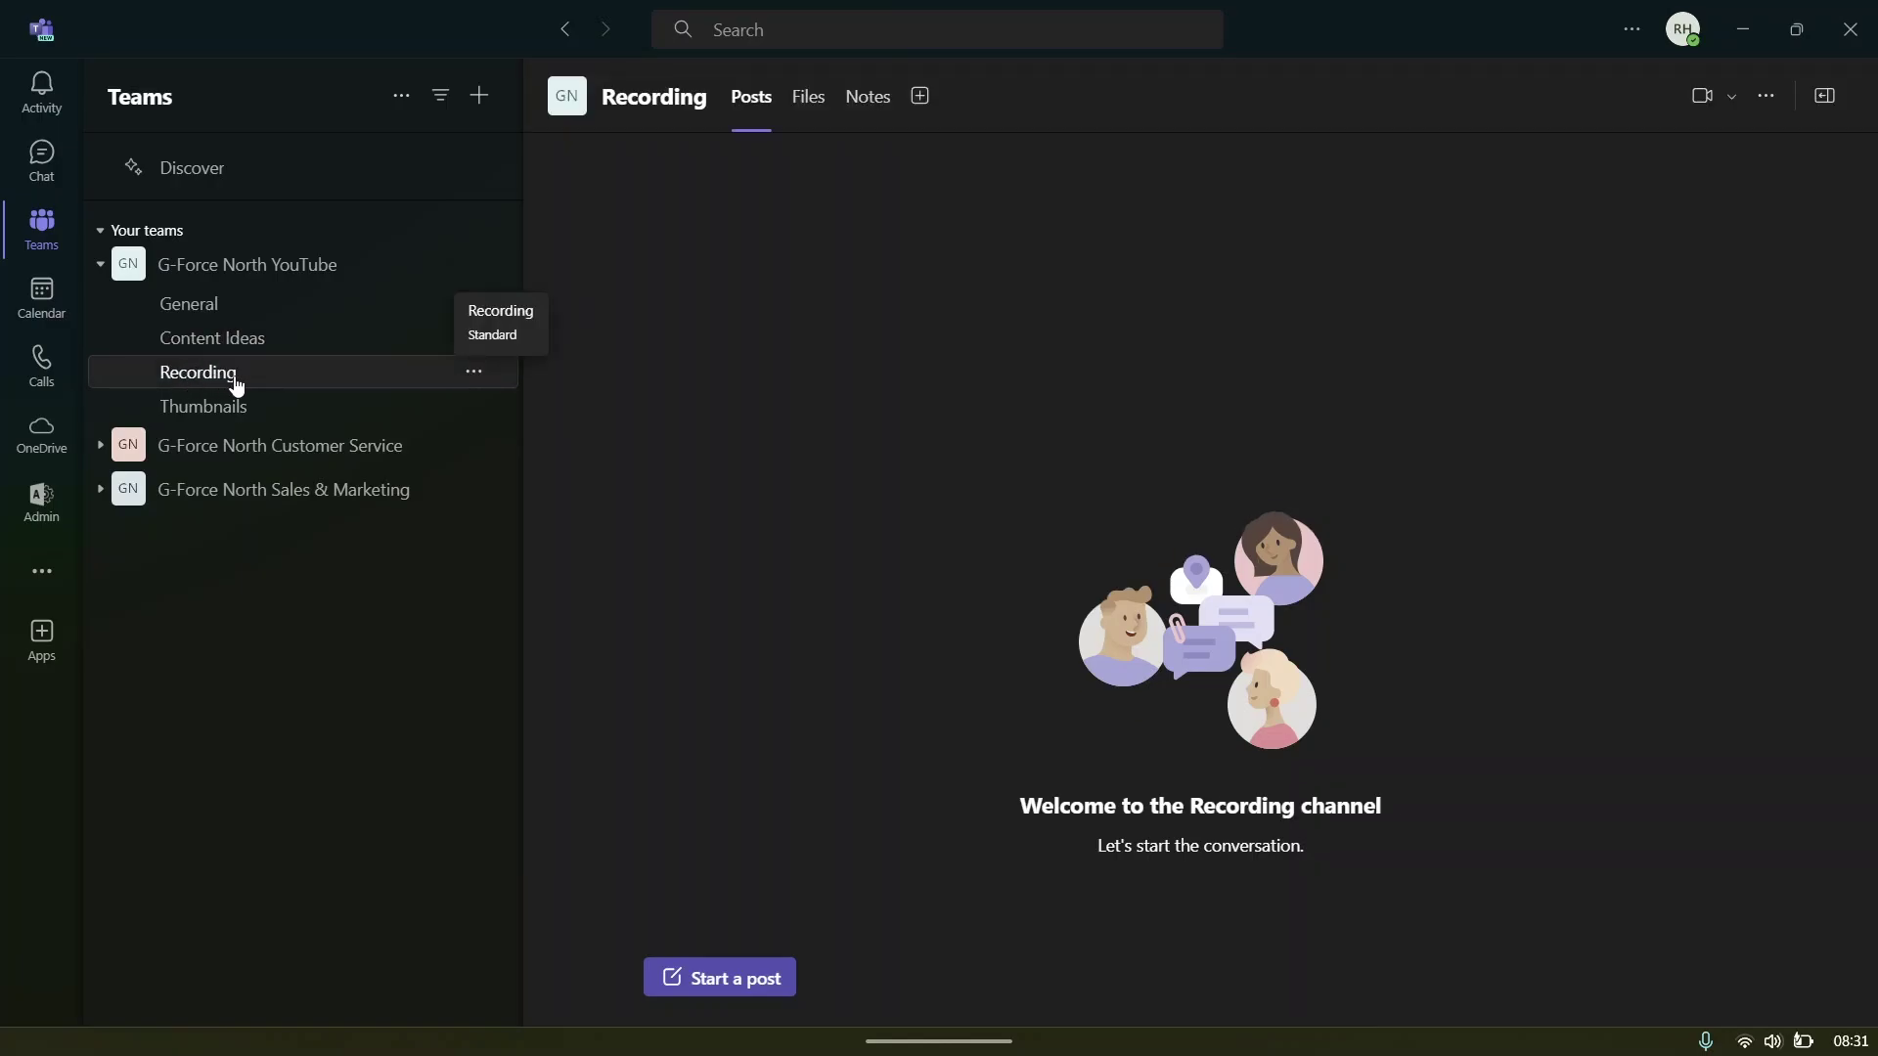
click(224, 415)
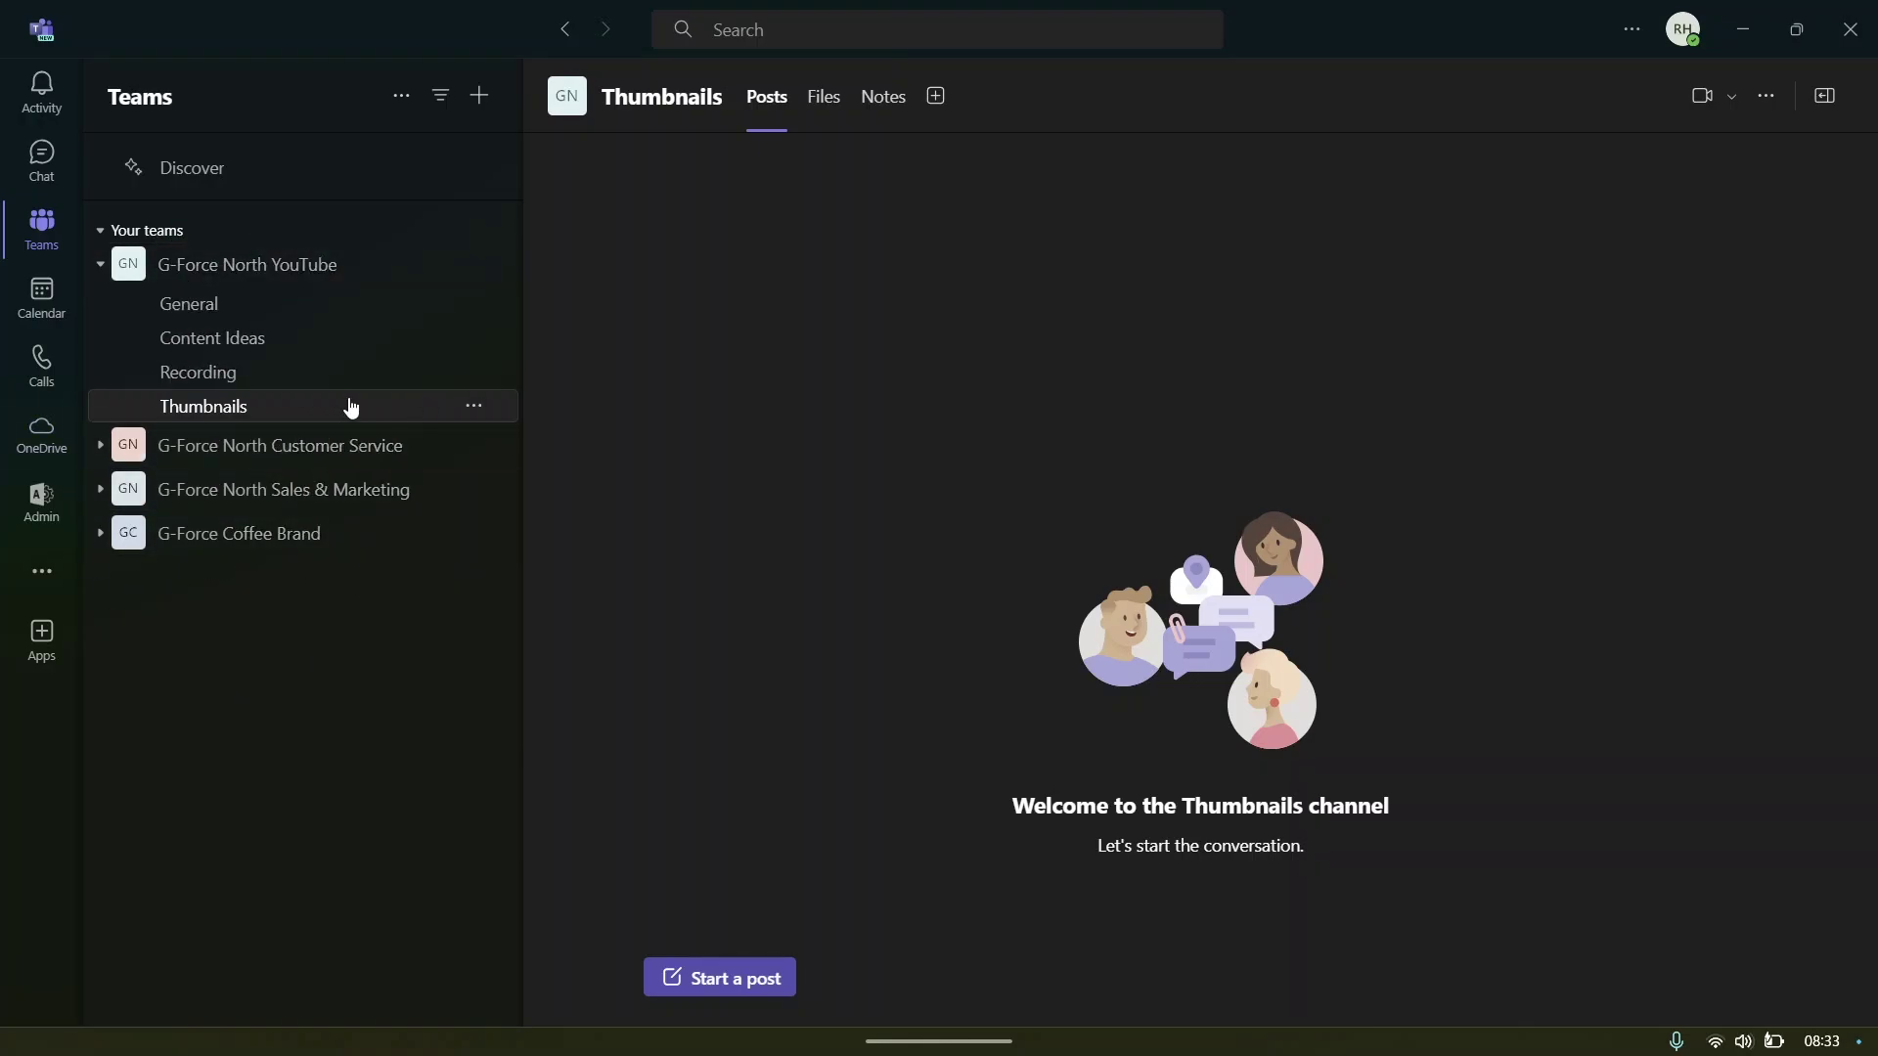
- Start a new channel and choose G-Force North YouTube as its team
click(482, 98)
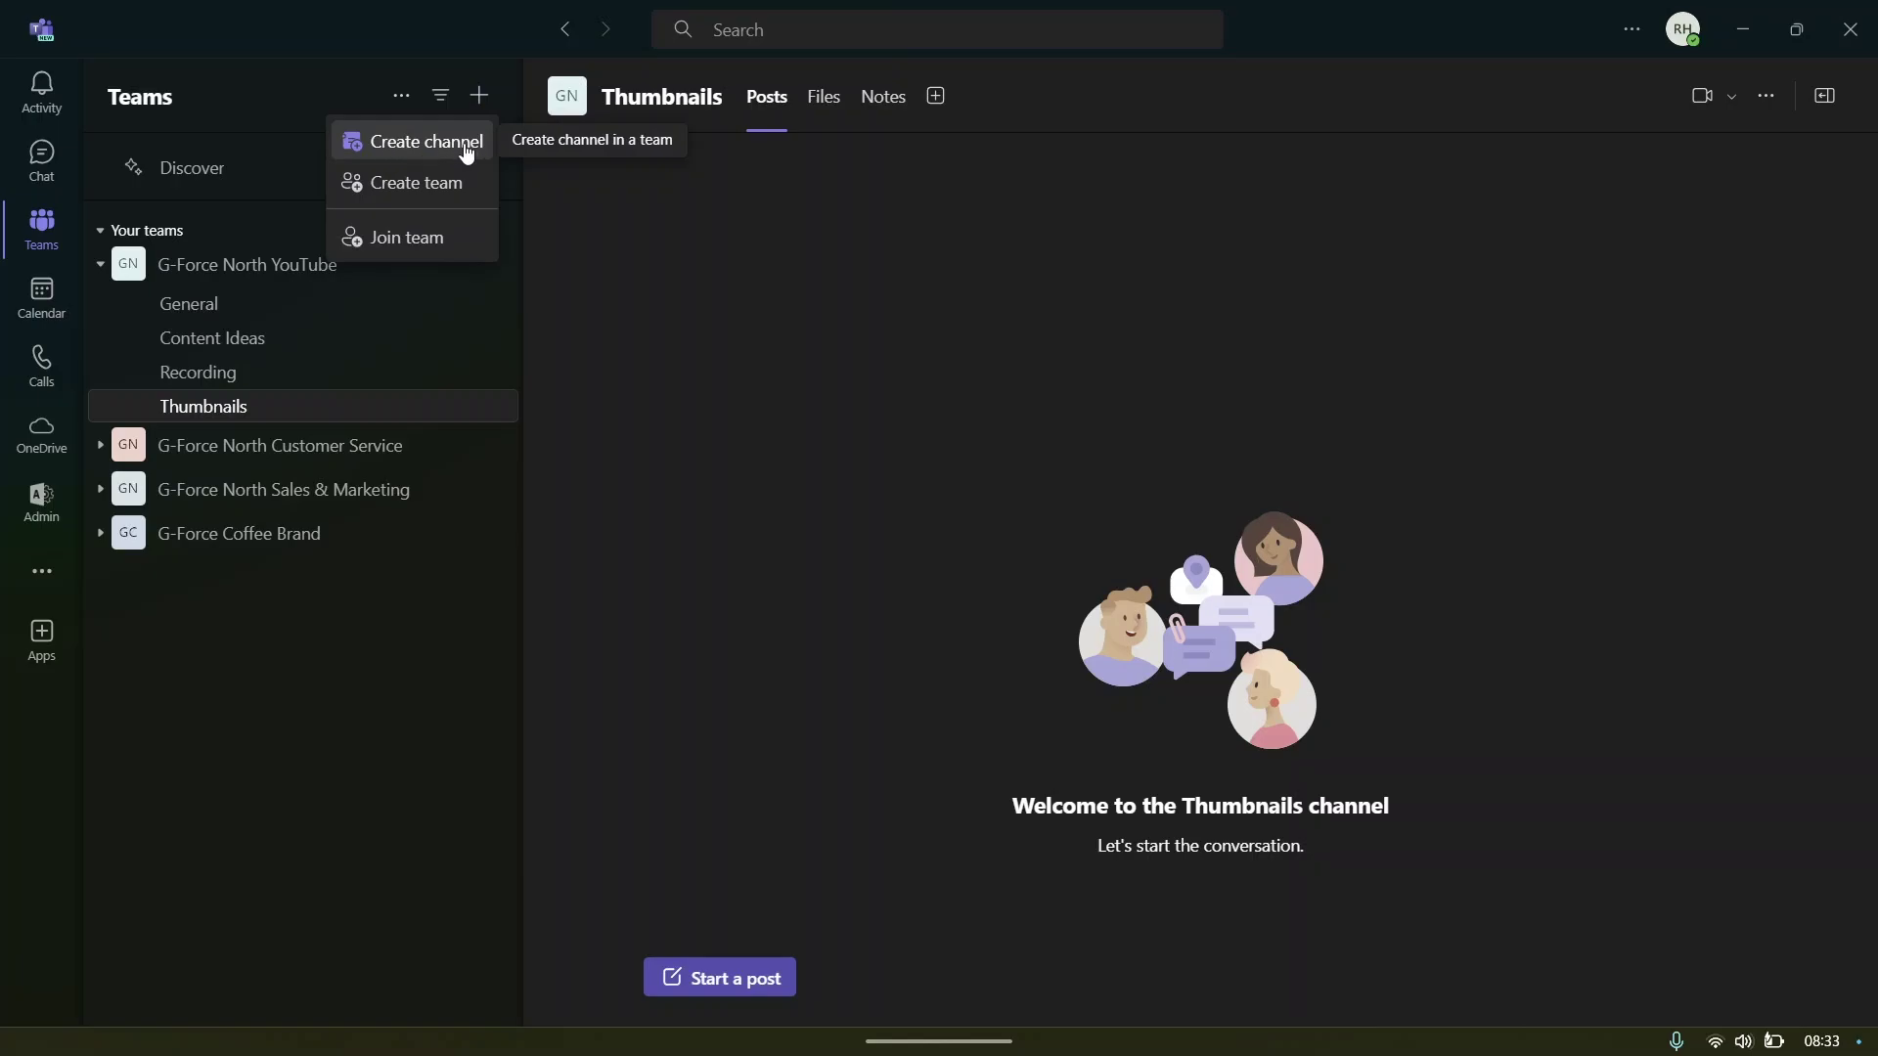
click(413, 152)
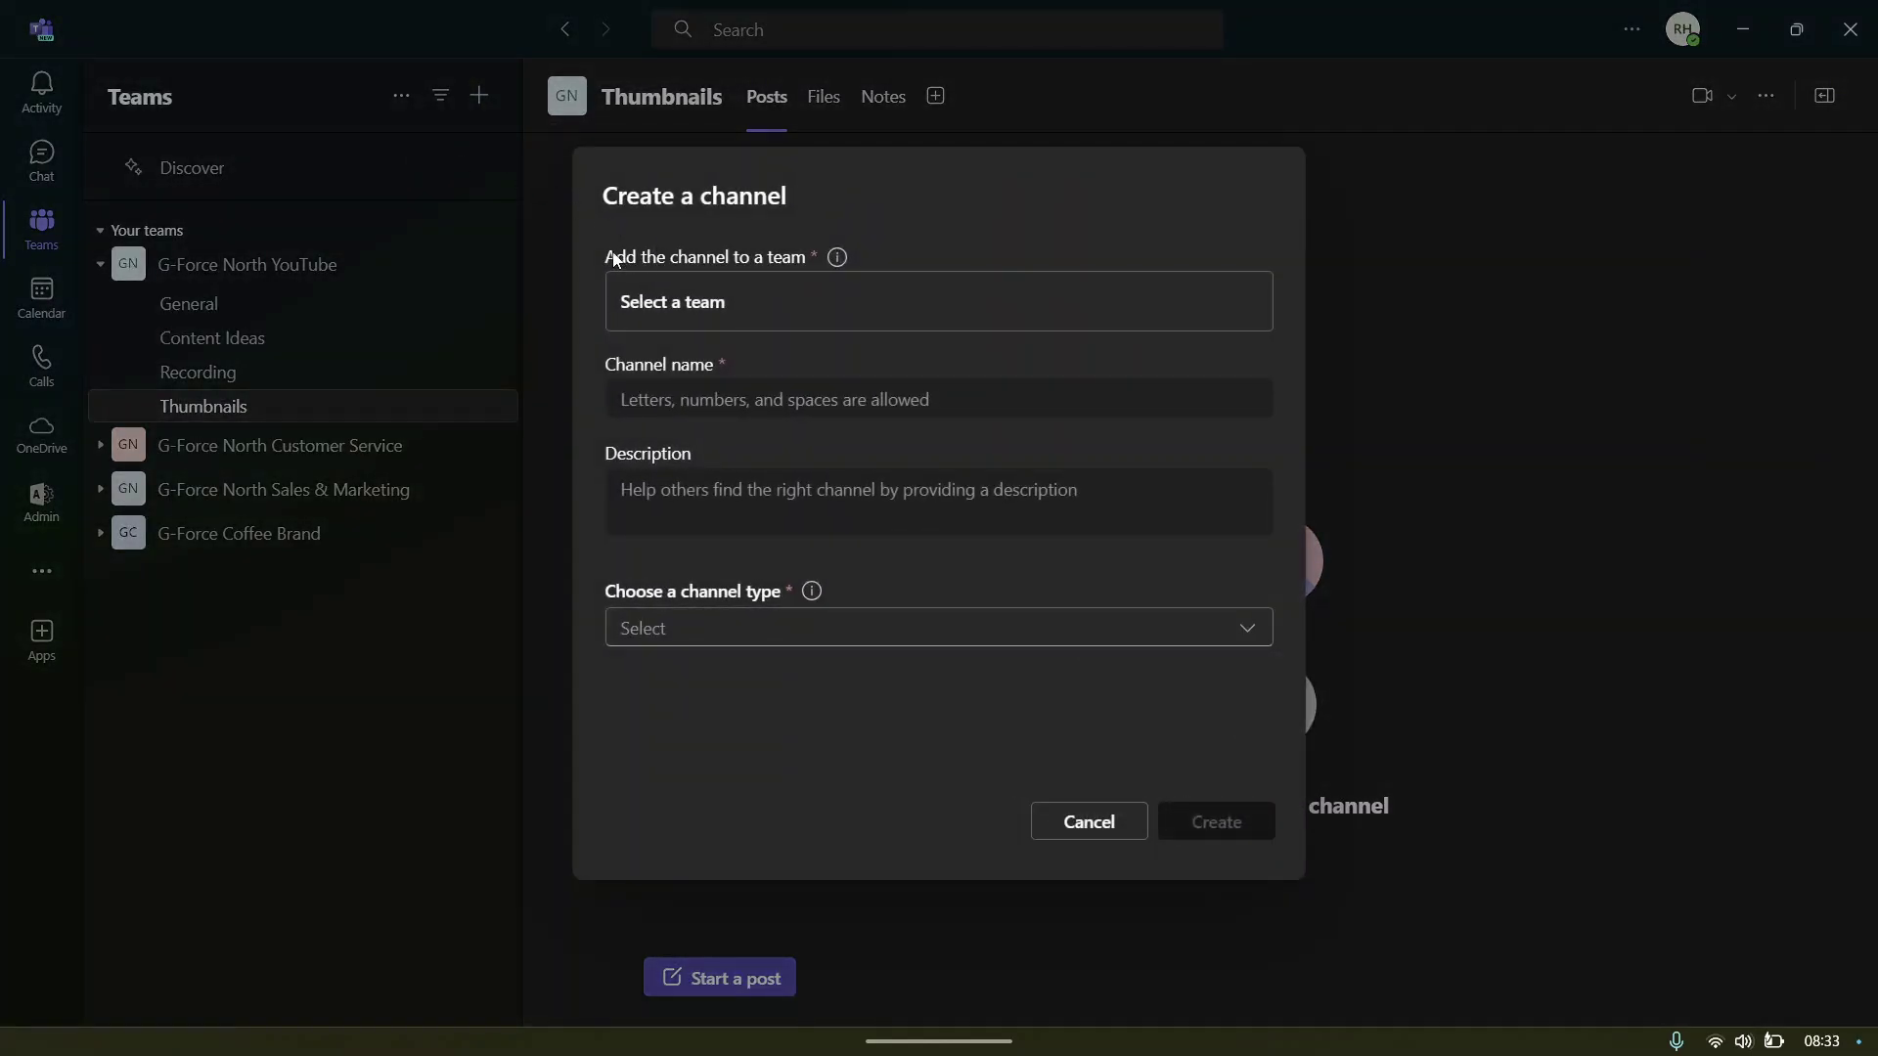
drag(608, 252, 807, 282)
click(898, 248)
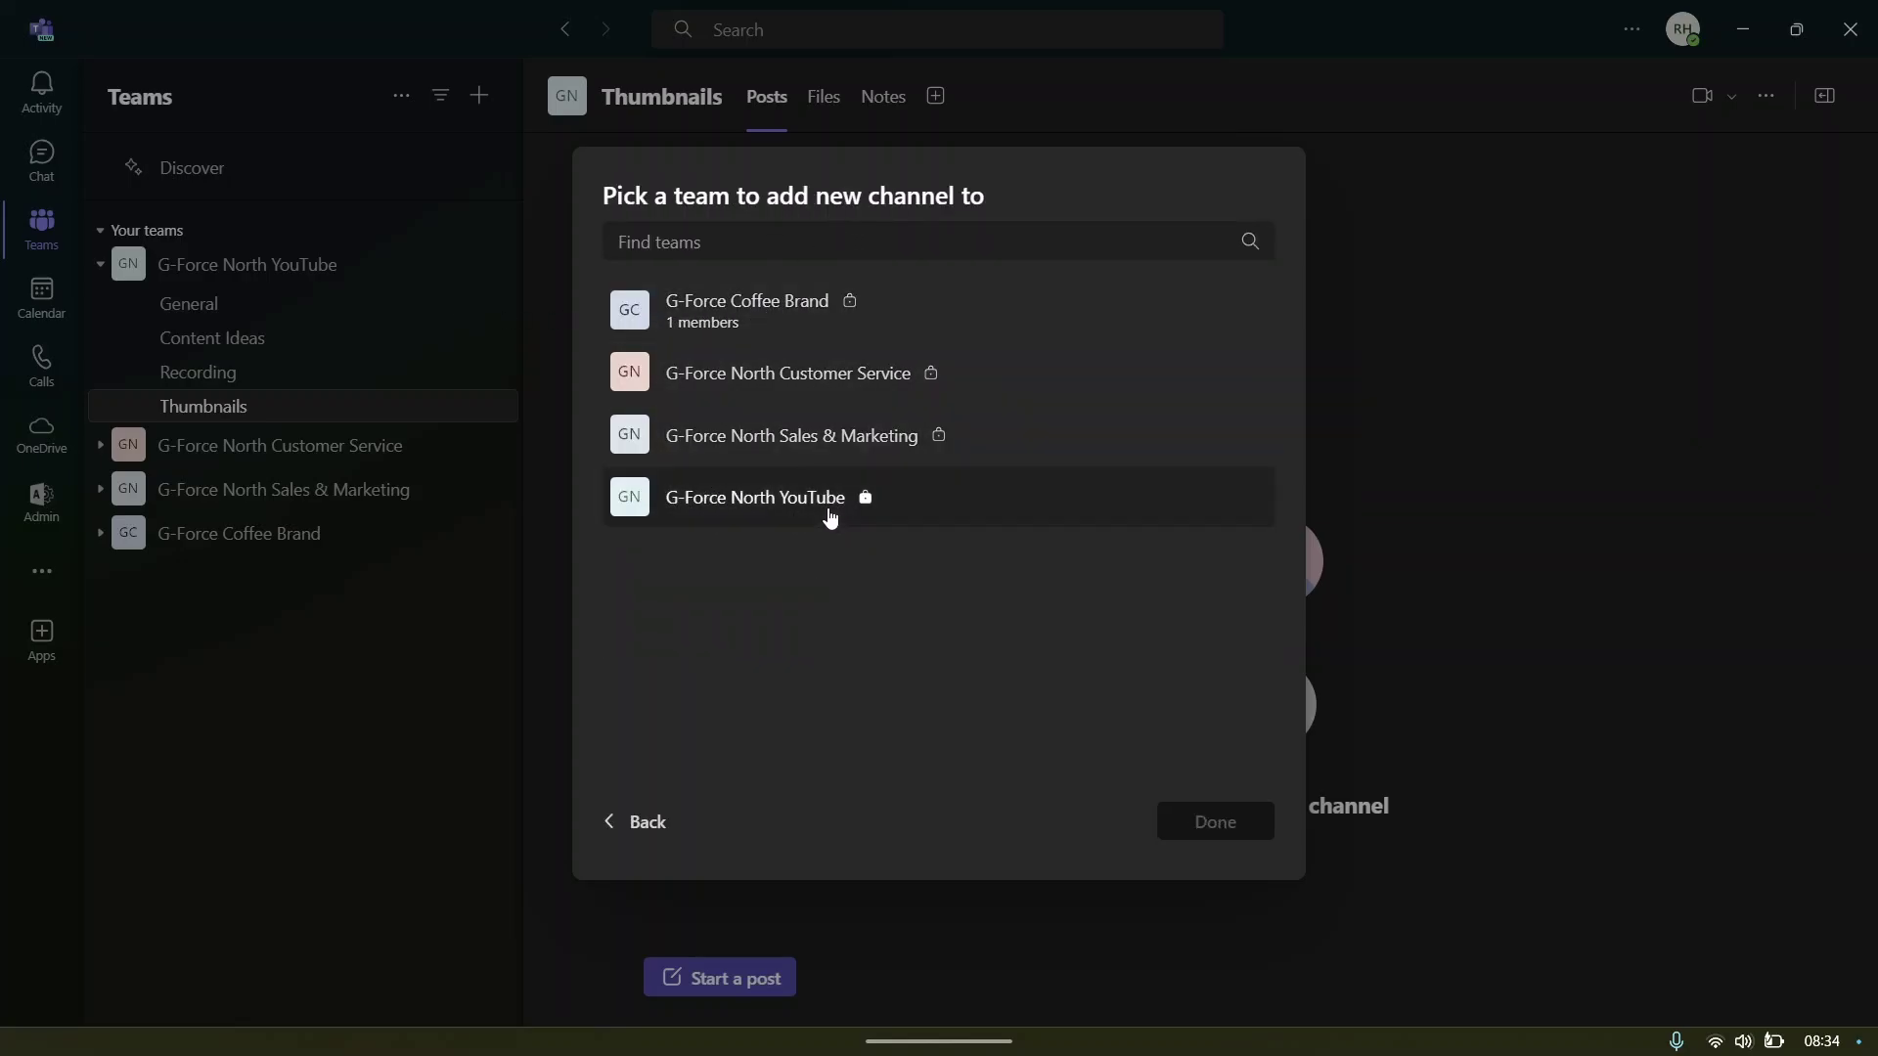
click(752, 510)
click(1205, 841)
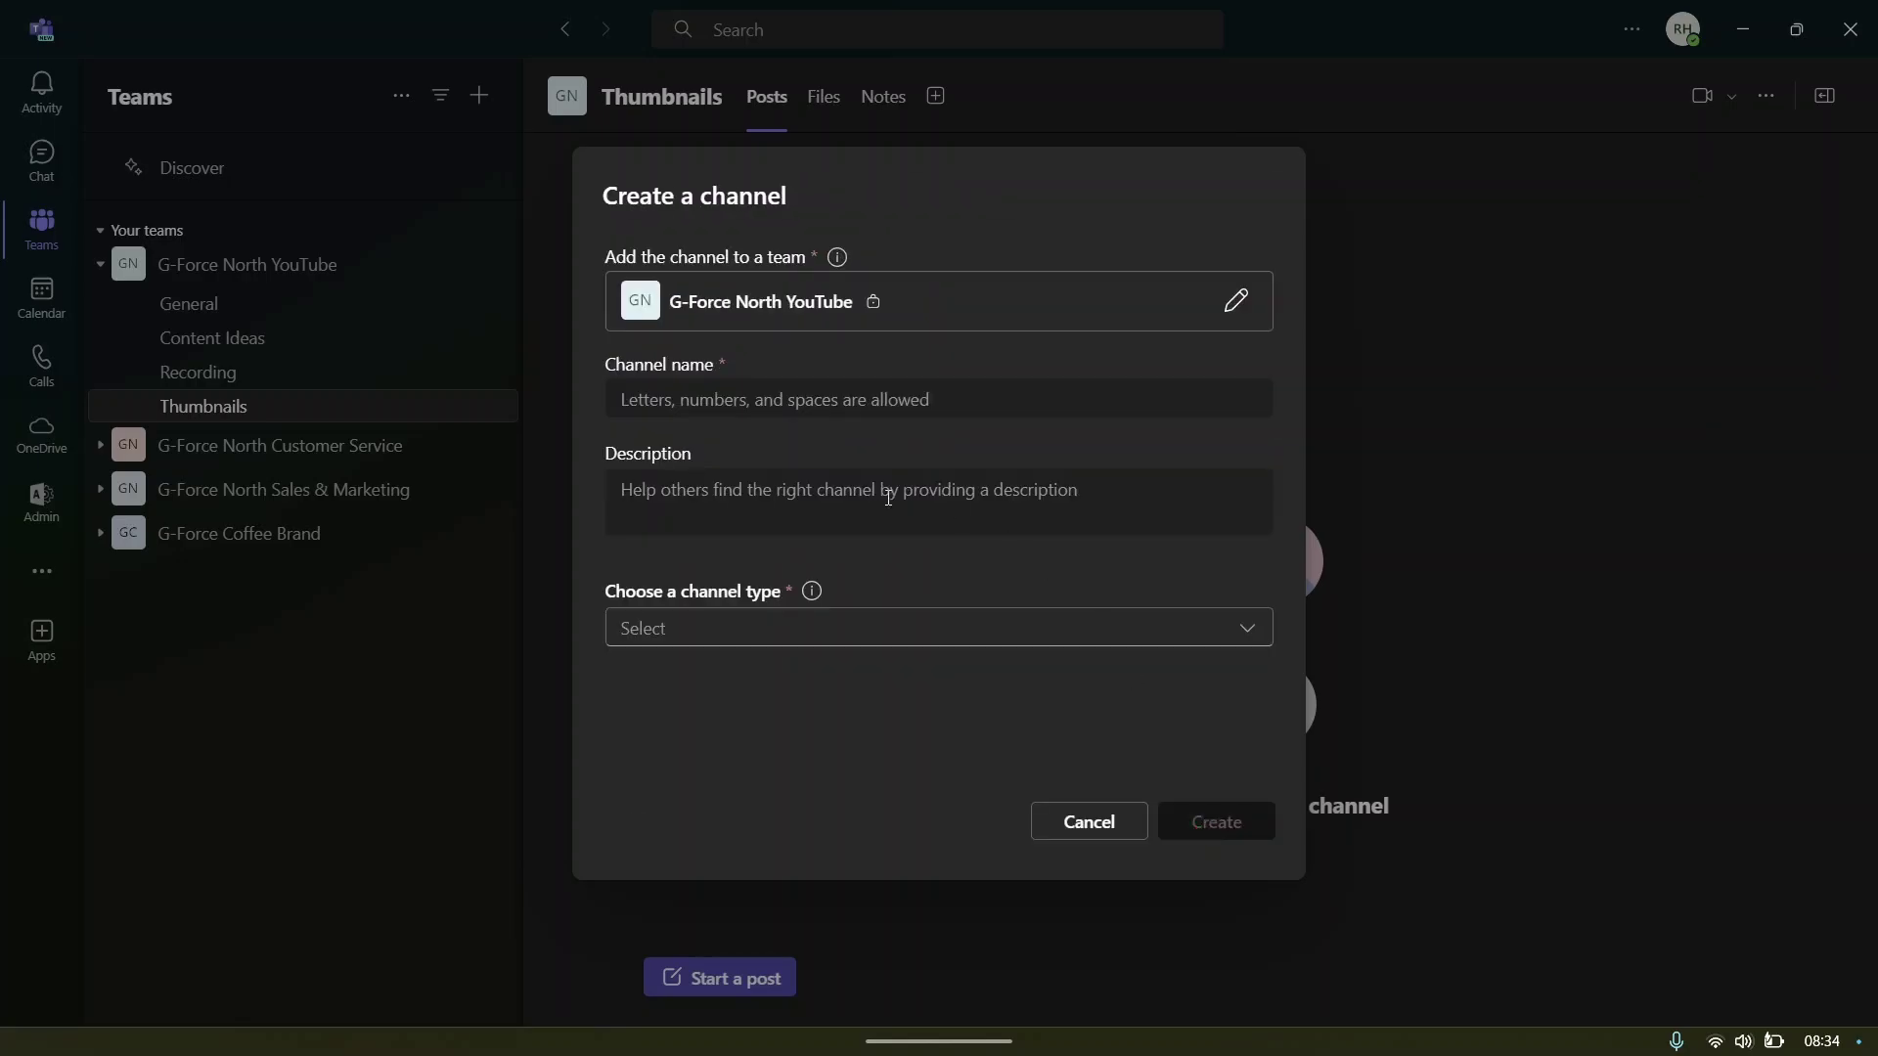
- Name the channel 'Affiliate Marketing', set its type to Standard, and create it
click(628, 397)
text(A)
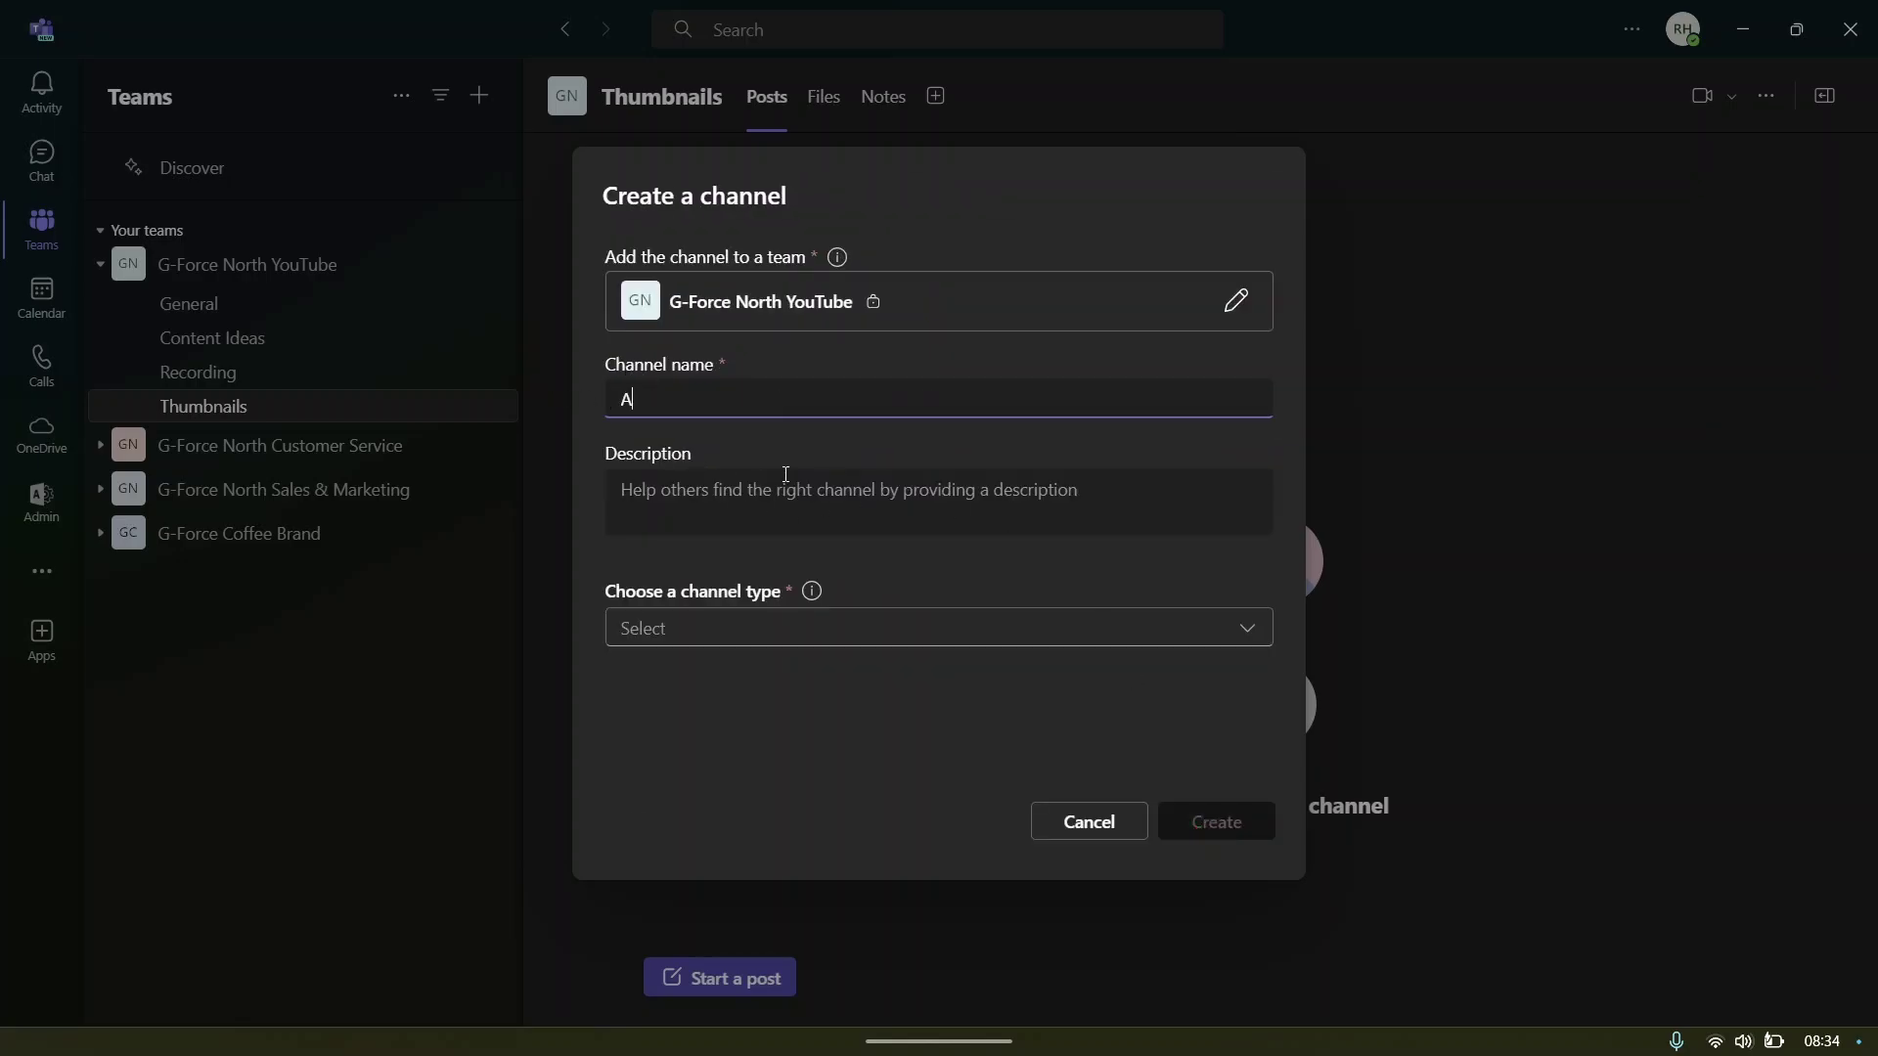
text(ffiliate Marketing)
click(719, 515)
click(683, 630)
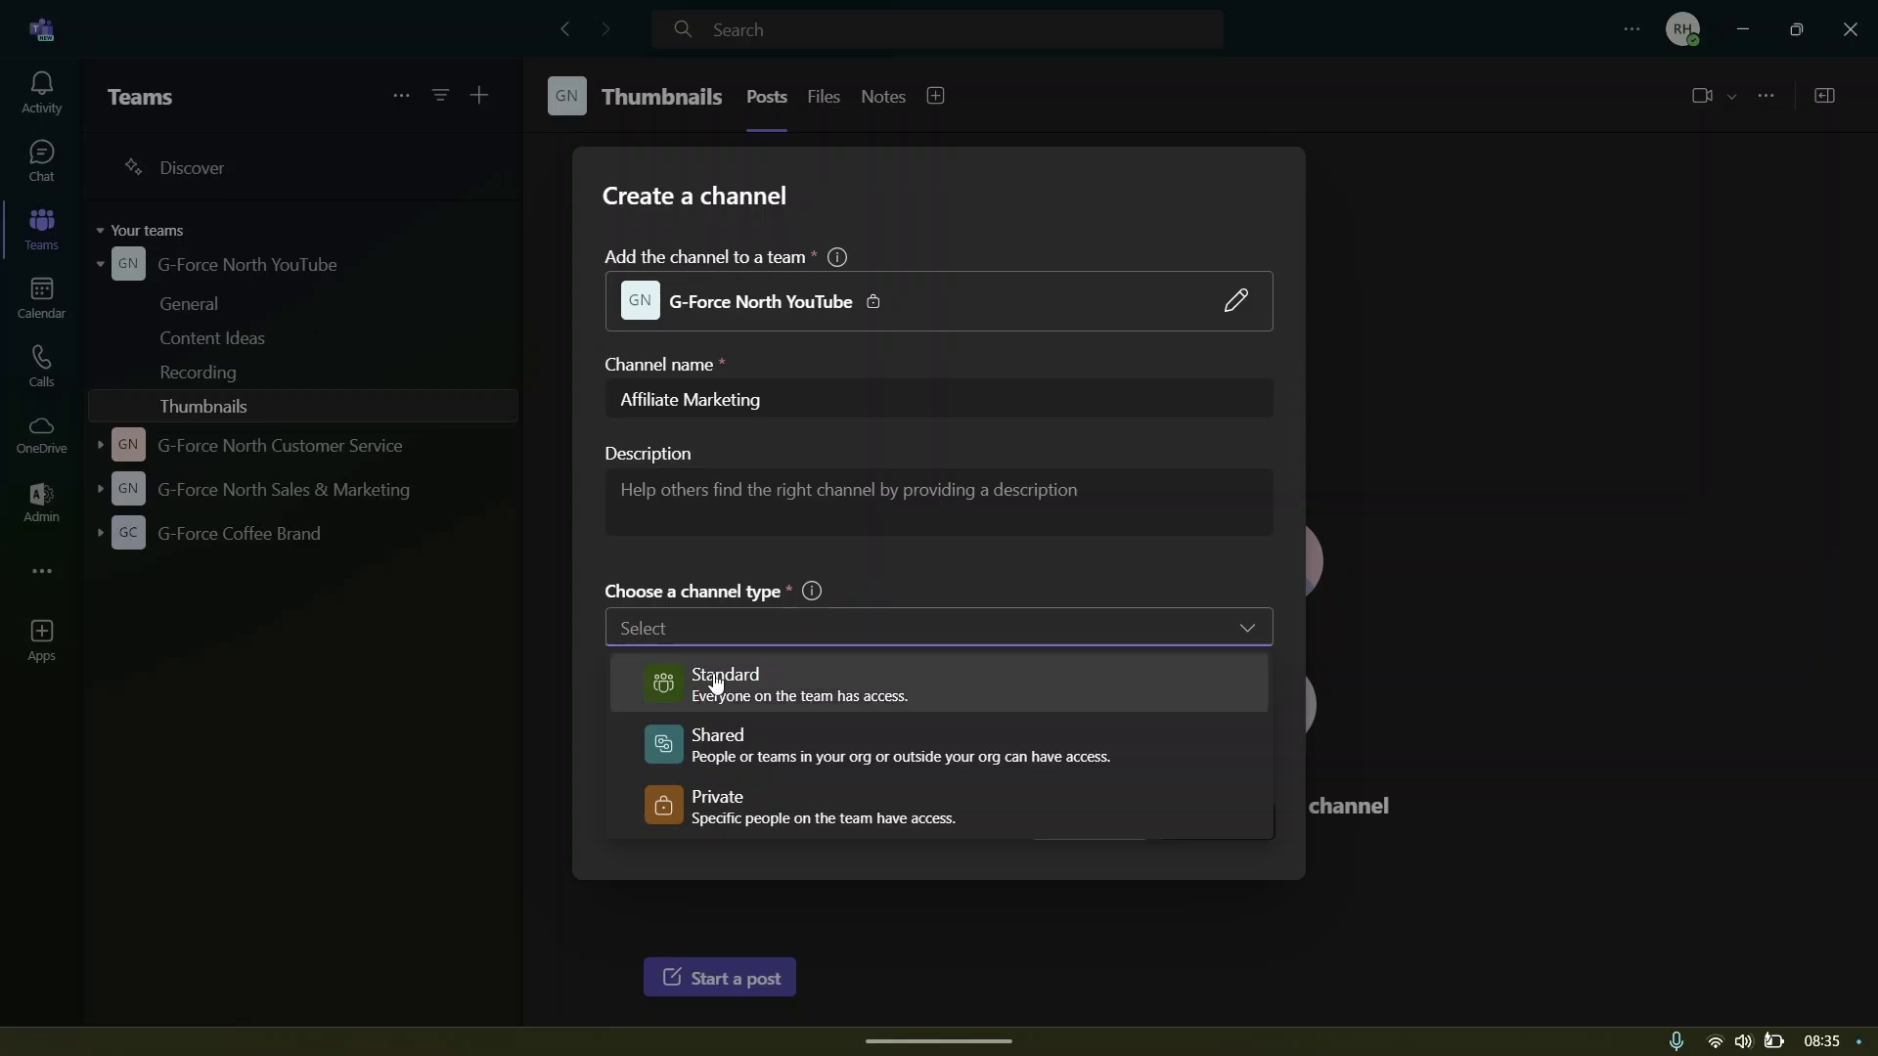
click(735, 794)
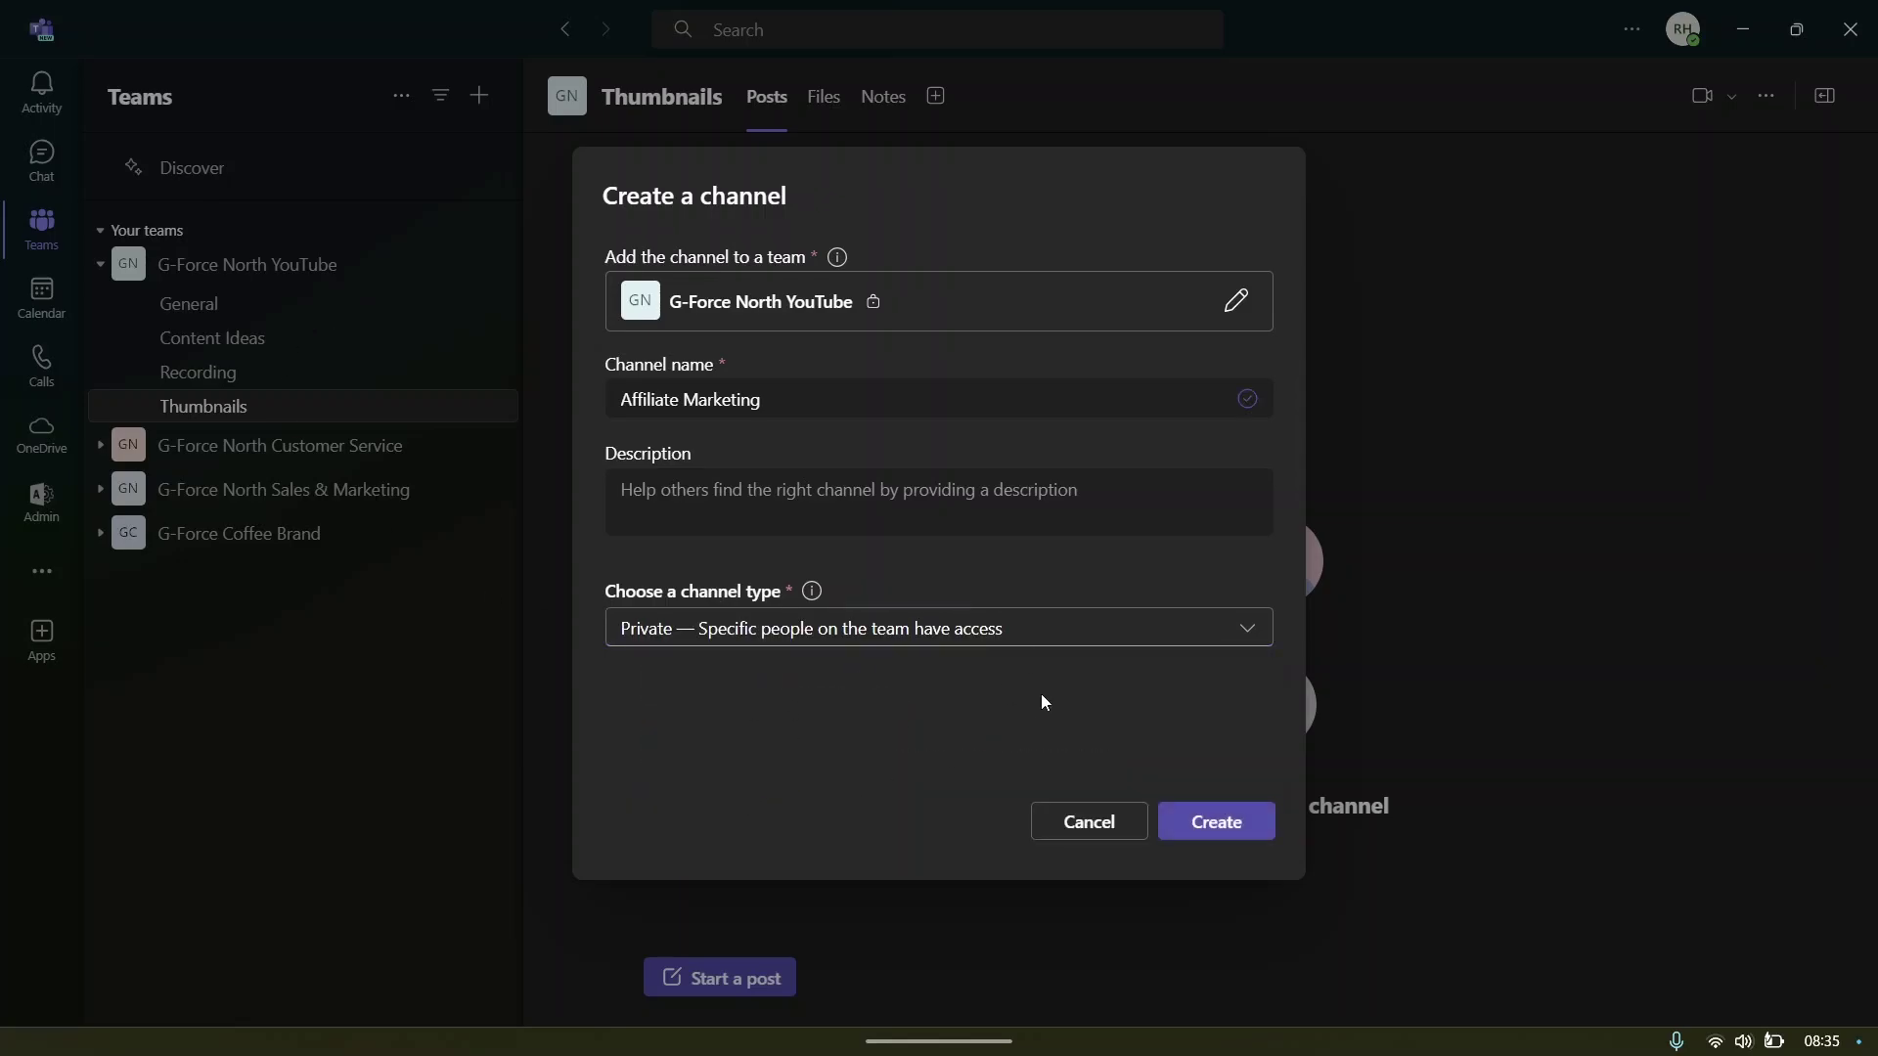
click(958, 627)
click(949, 688)
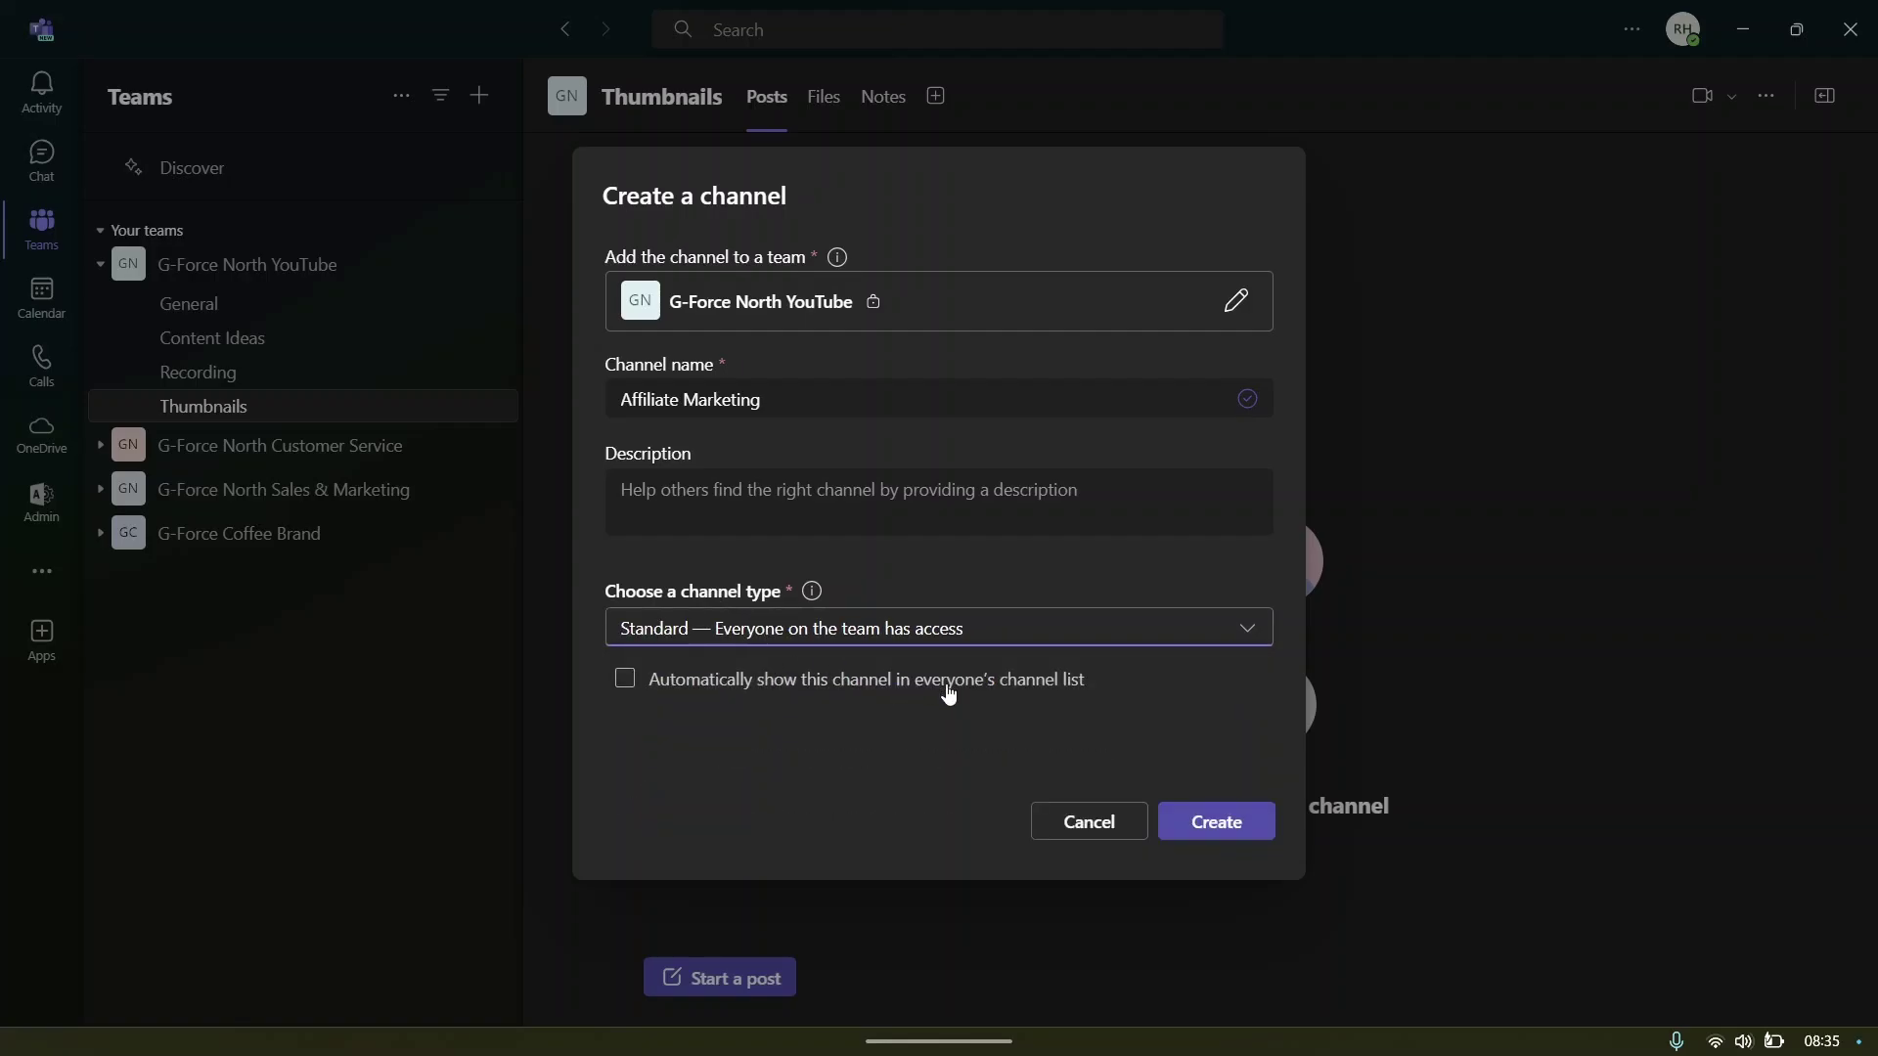
click(1224, 830)
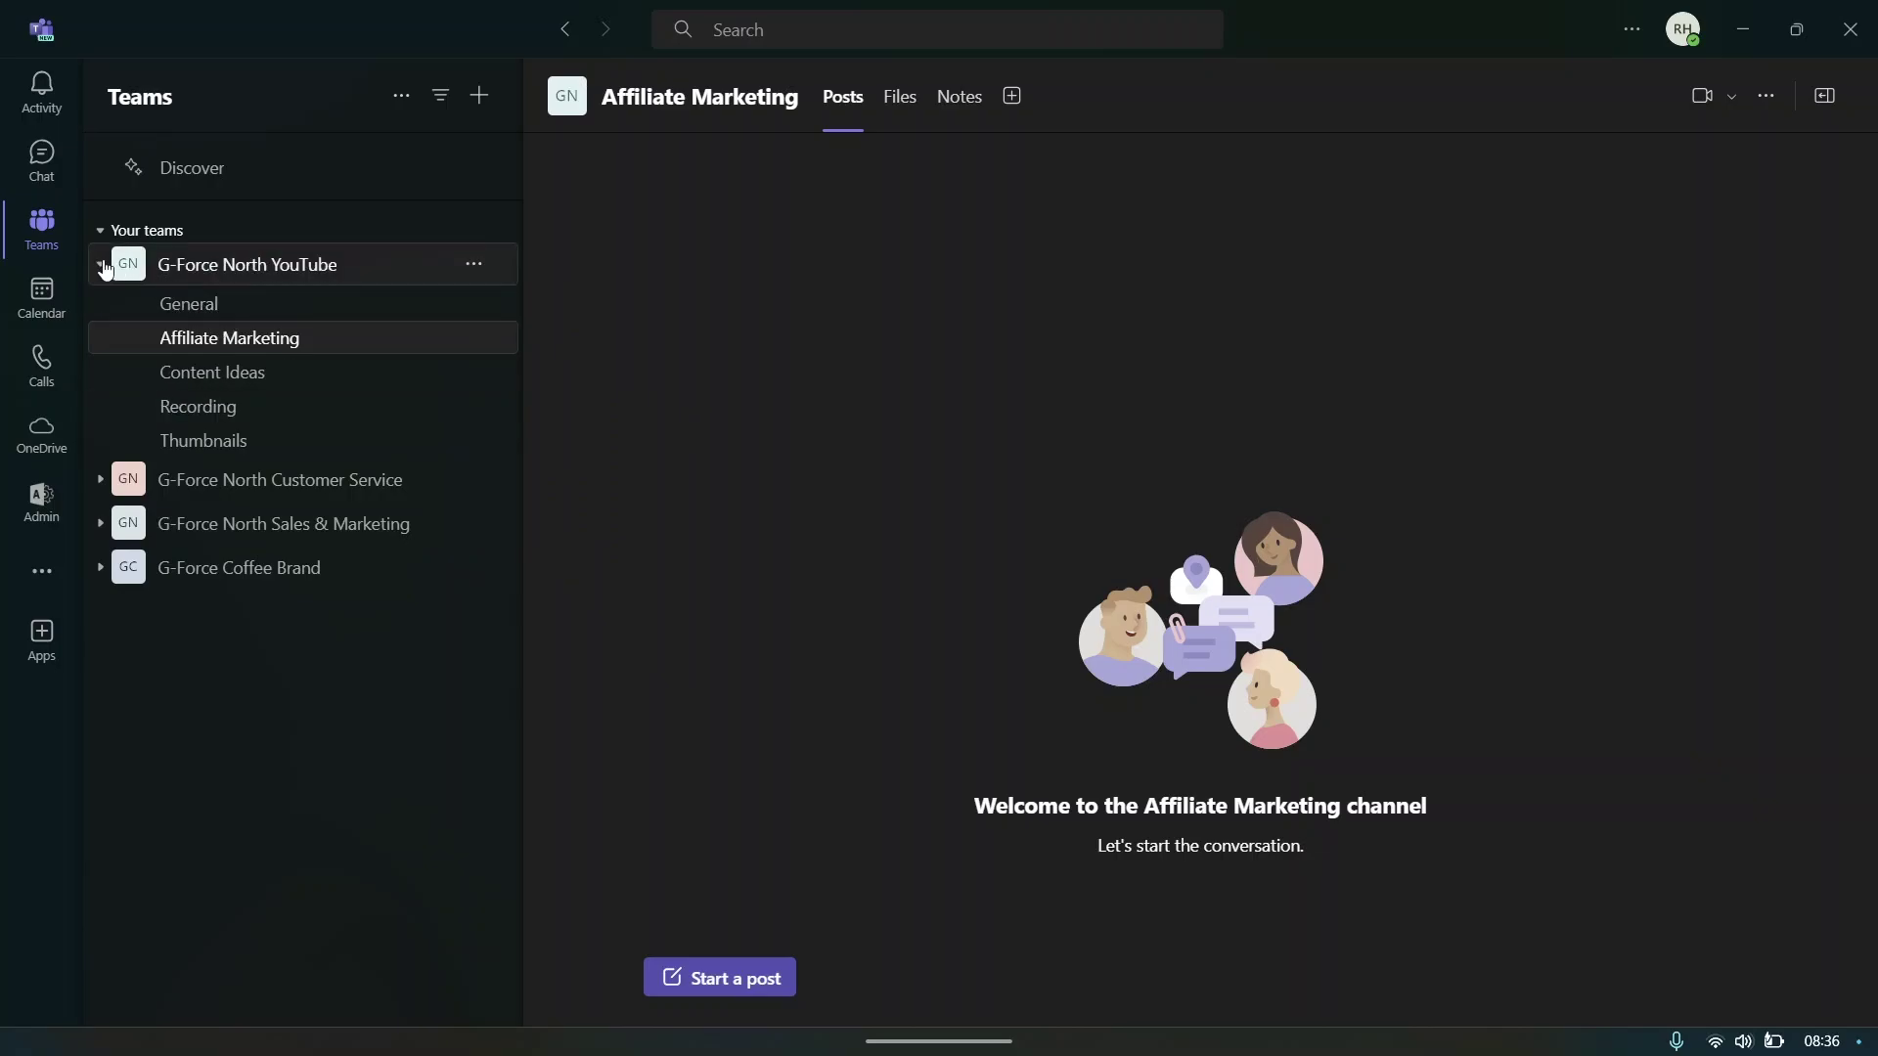
- Collapse and re-expand G-Force North YouTube, then show the team's More options menu
click(137, 274)
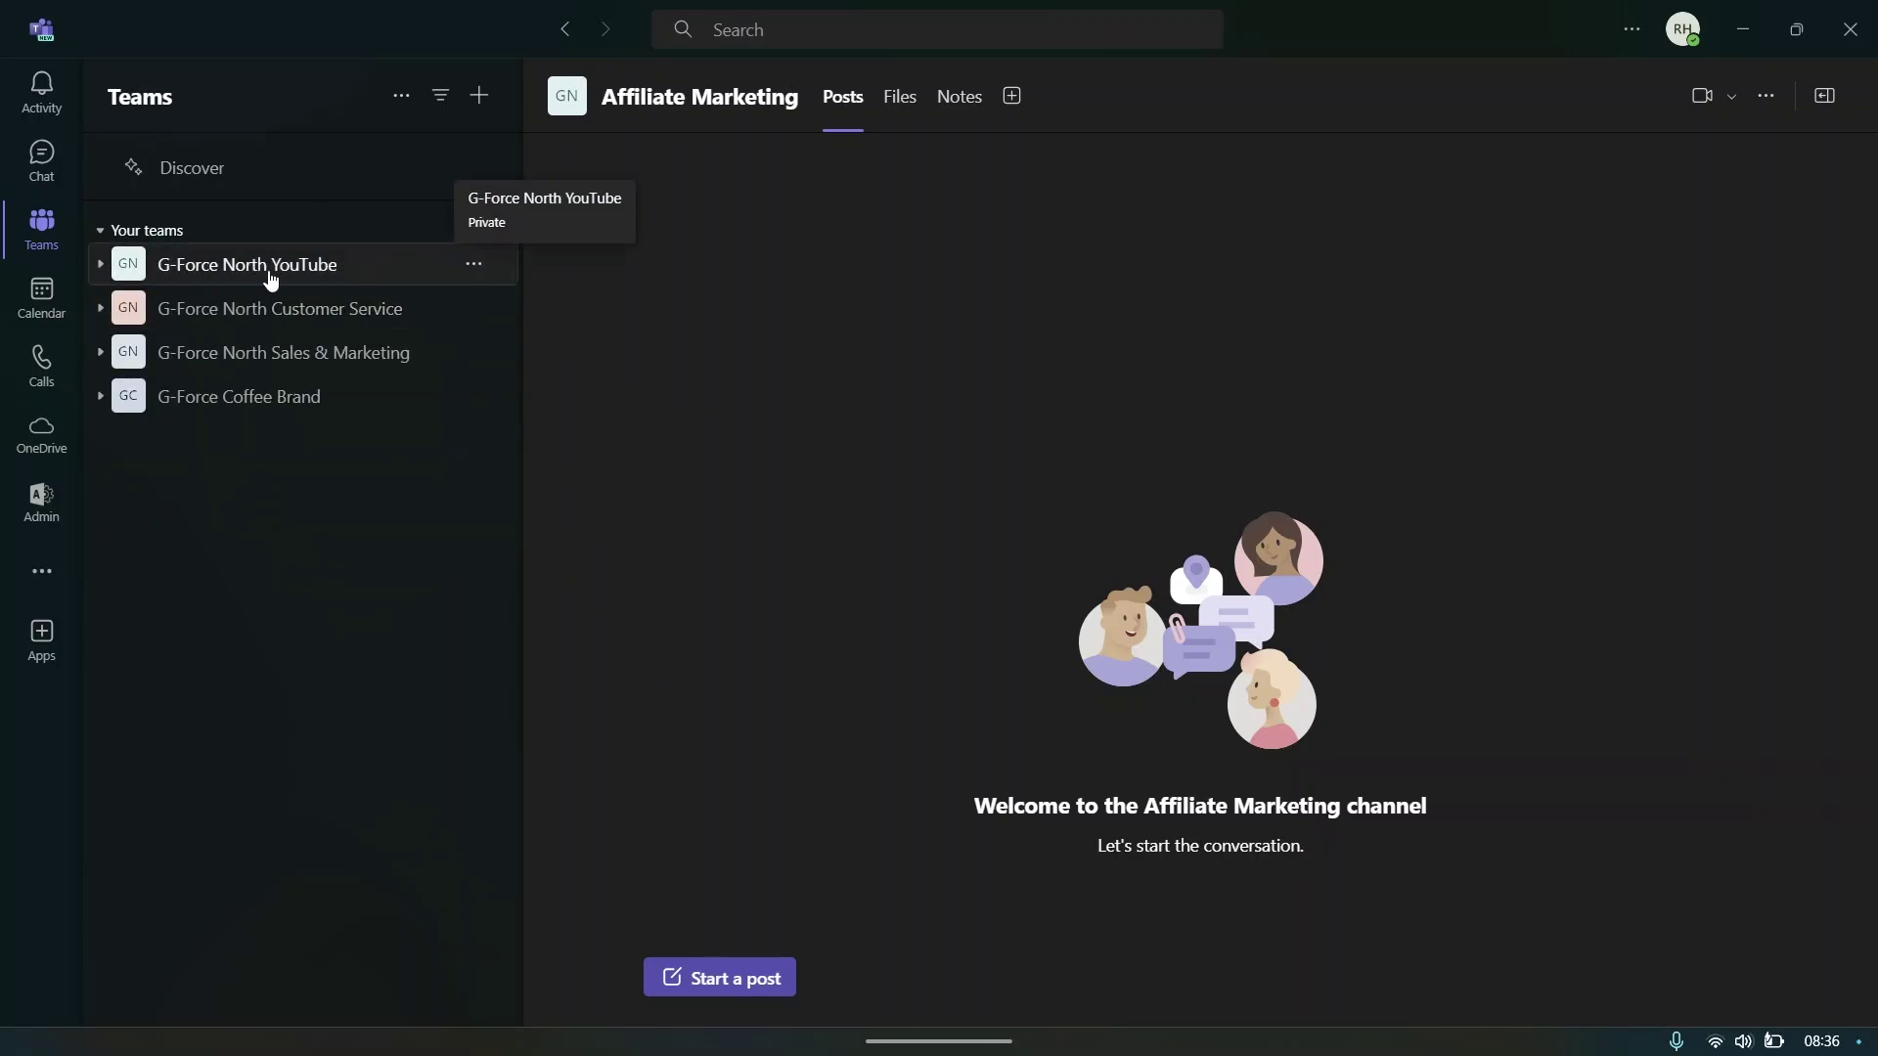
click(176, 274)
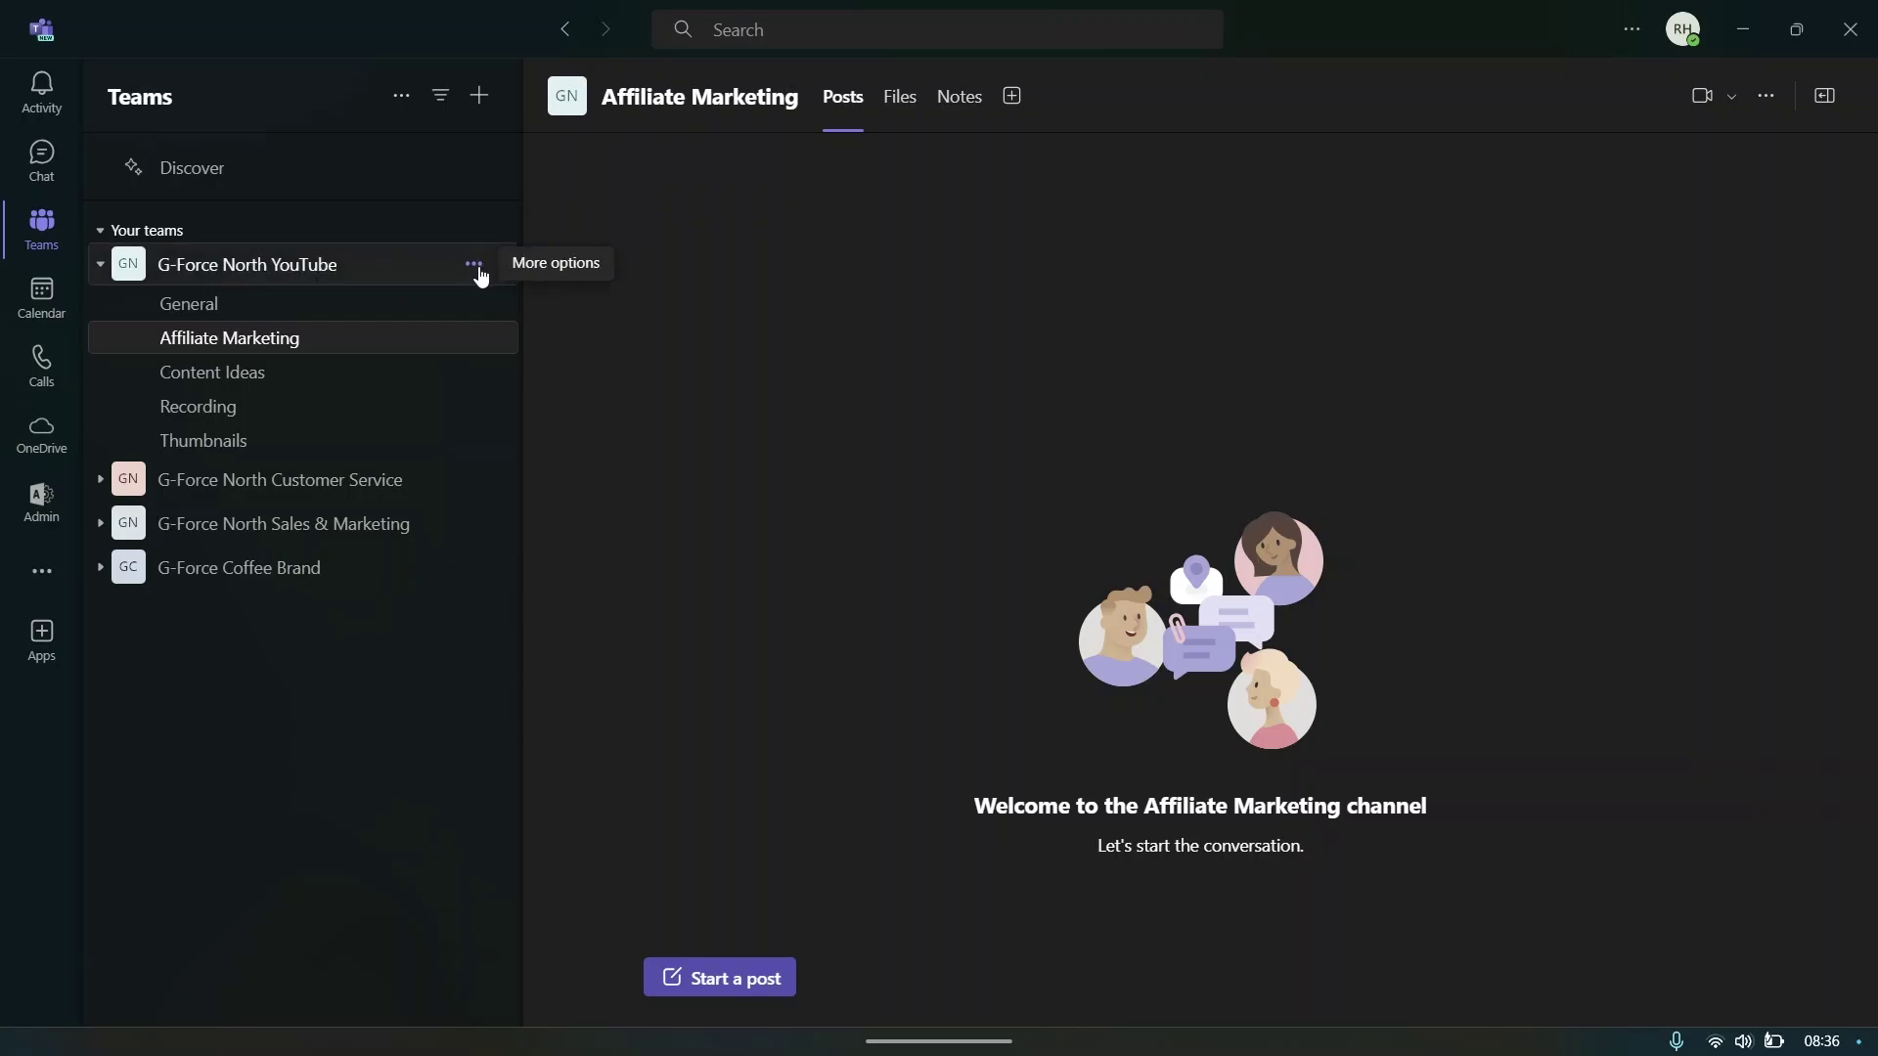
click(474, 266)
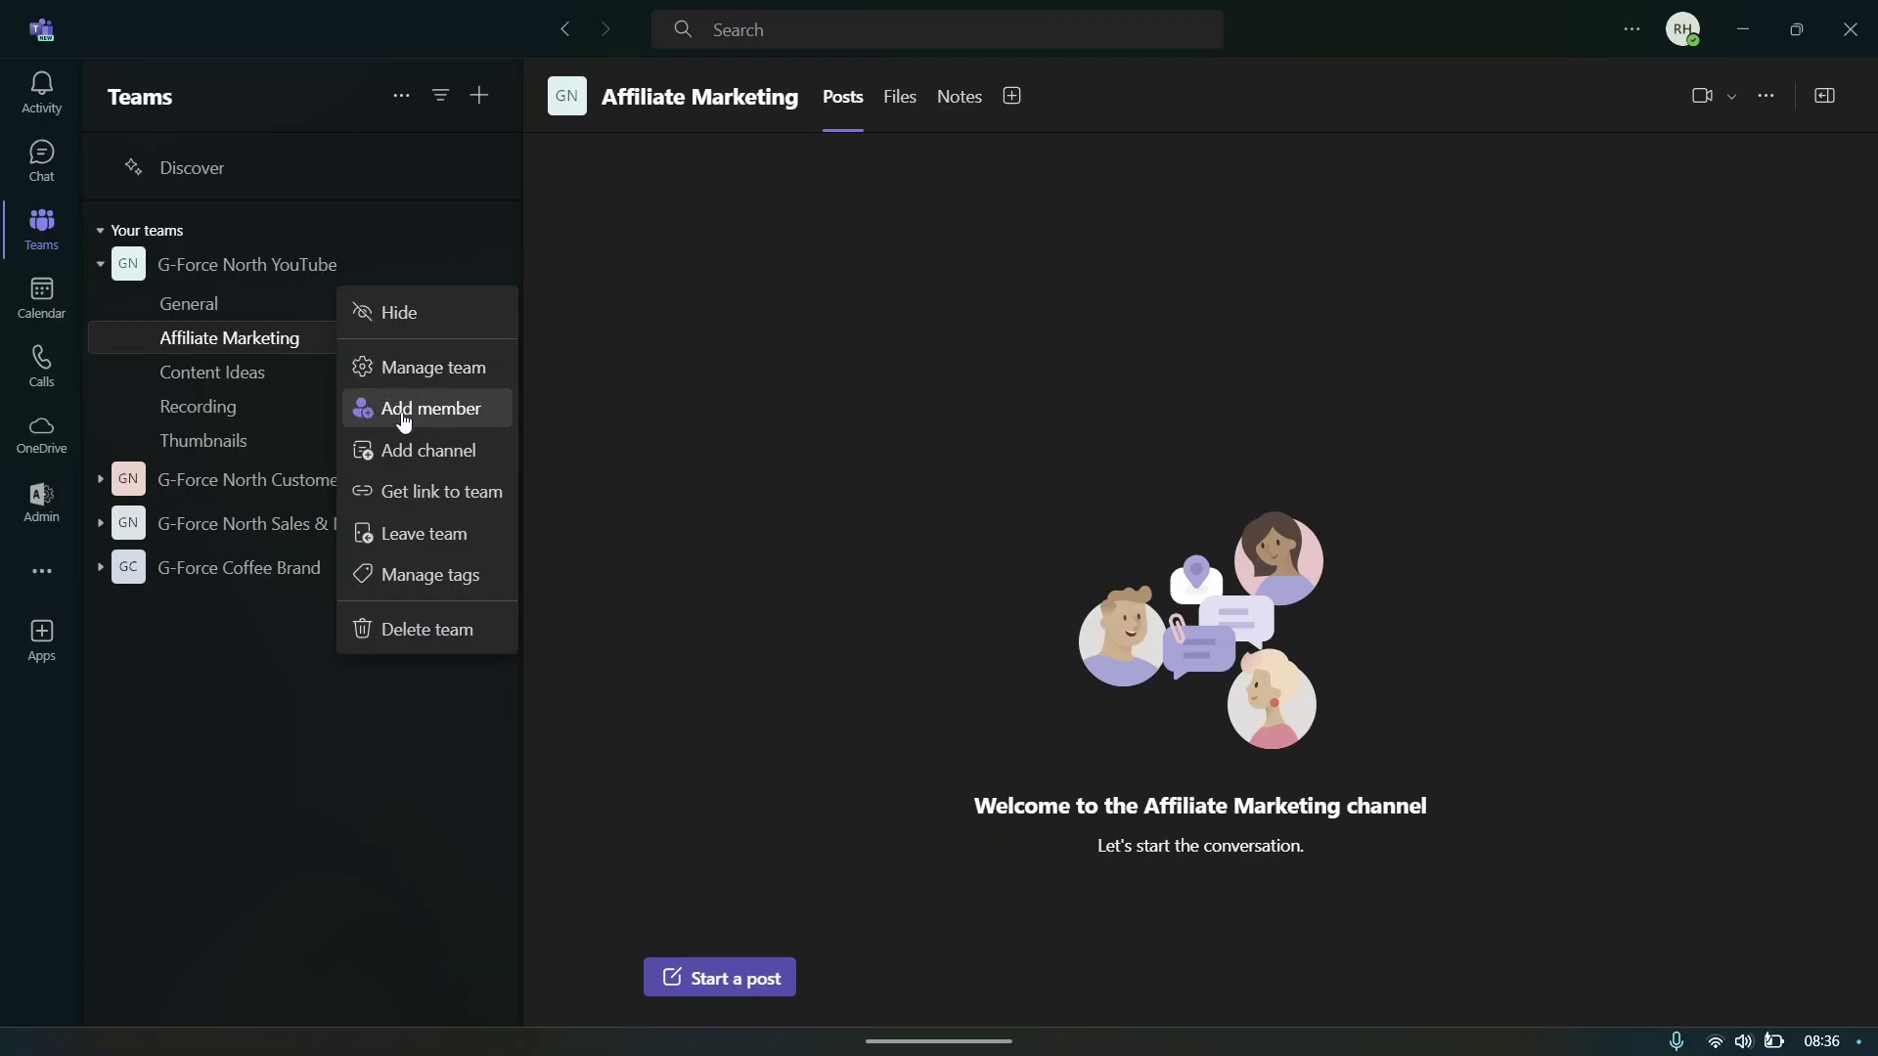
- Add a guest to G-Force North YouTube using their e-mail address and a display name
click(404, 415)
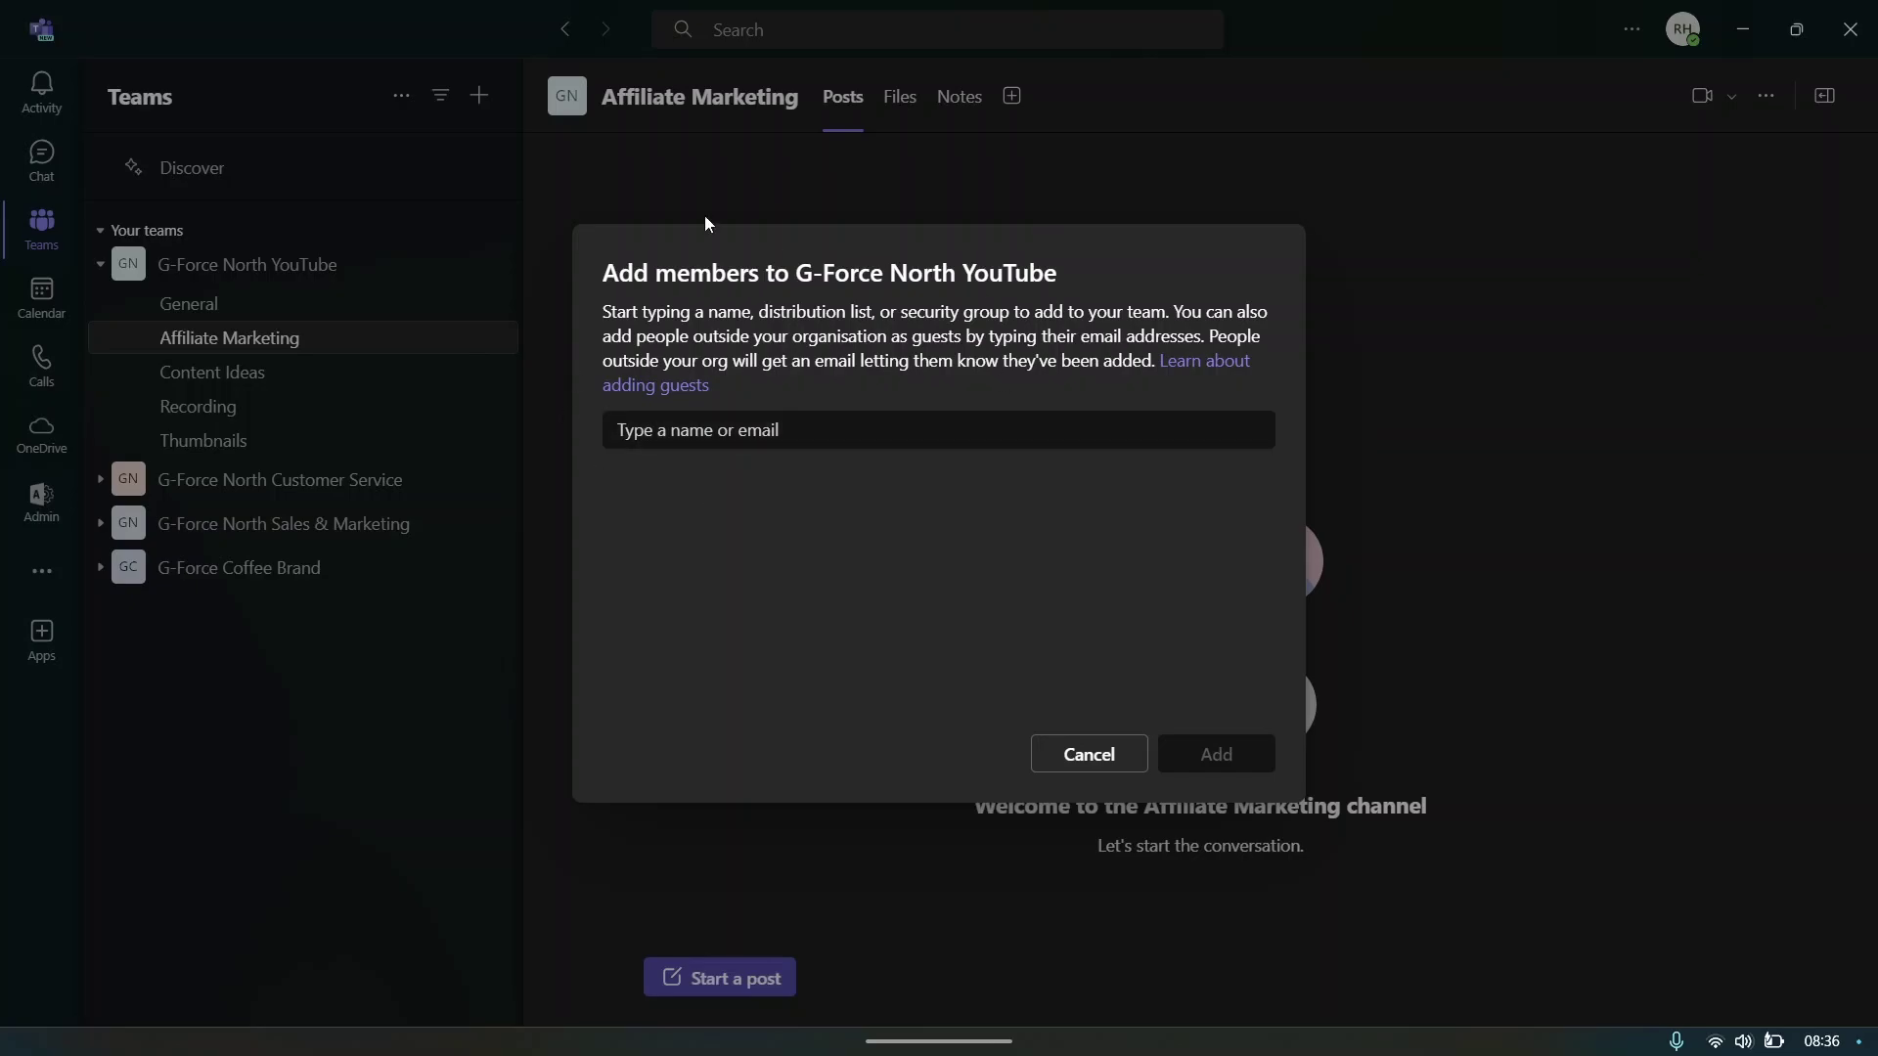
click(637, 422)
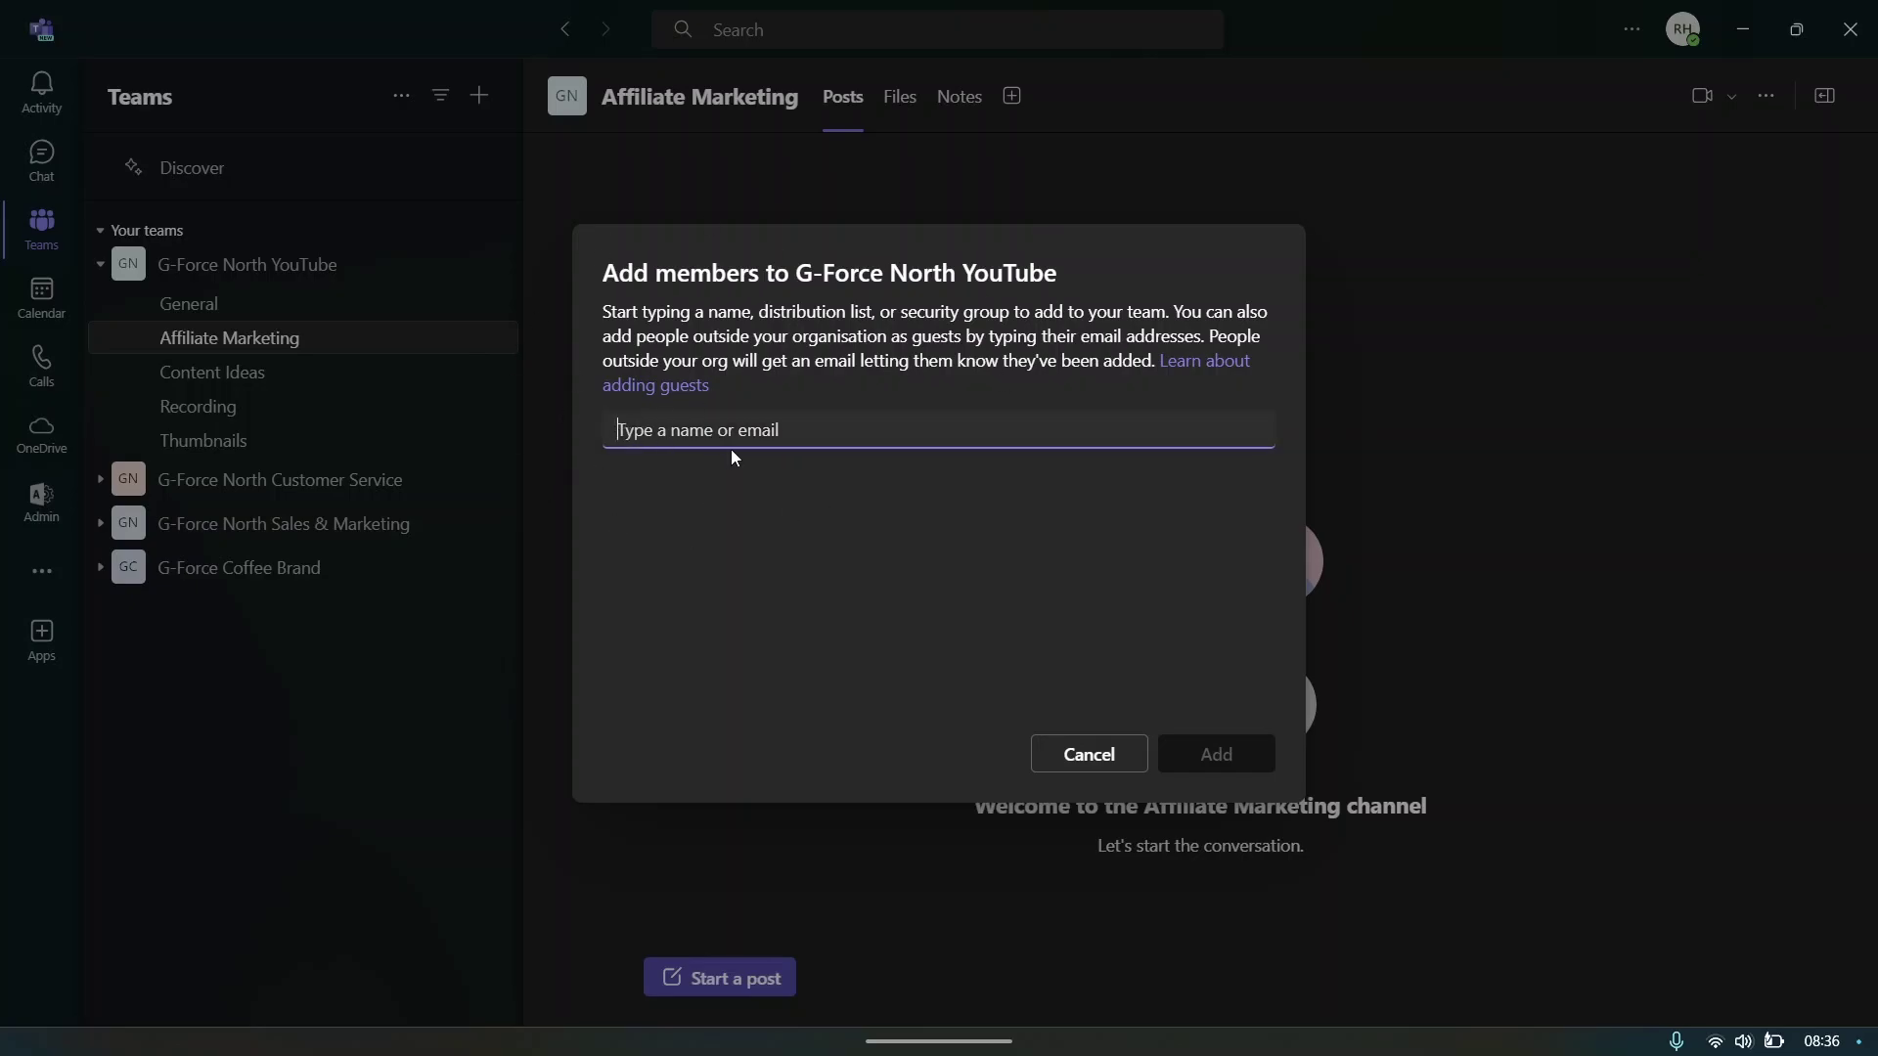
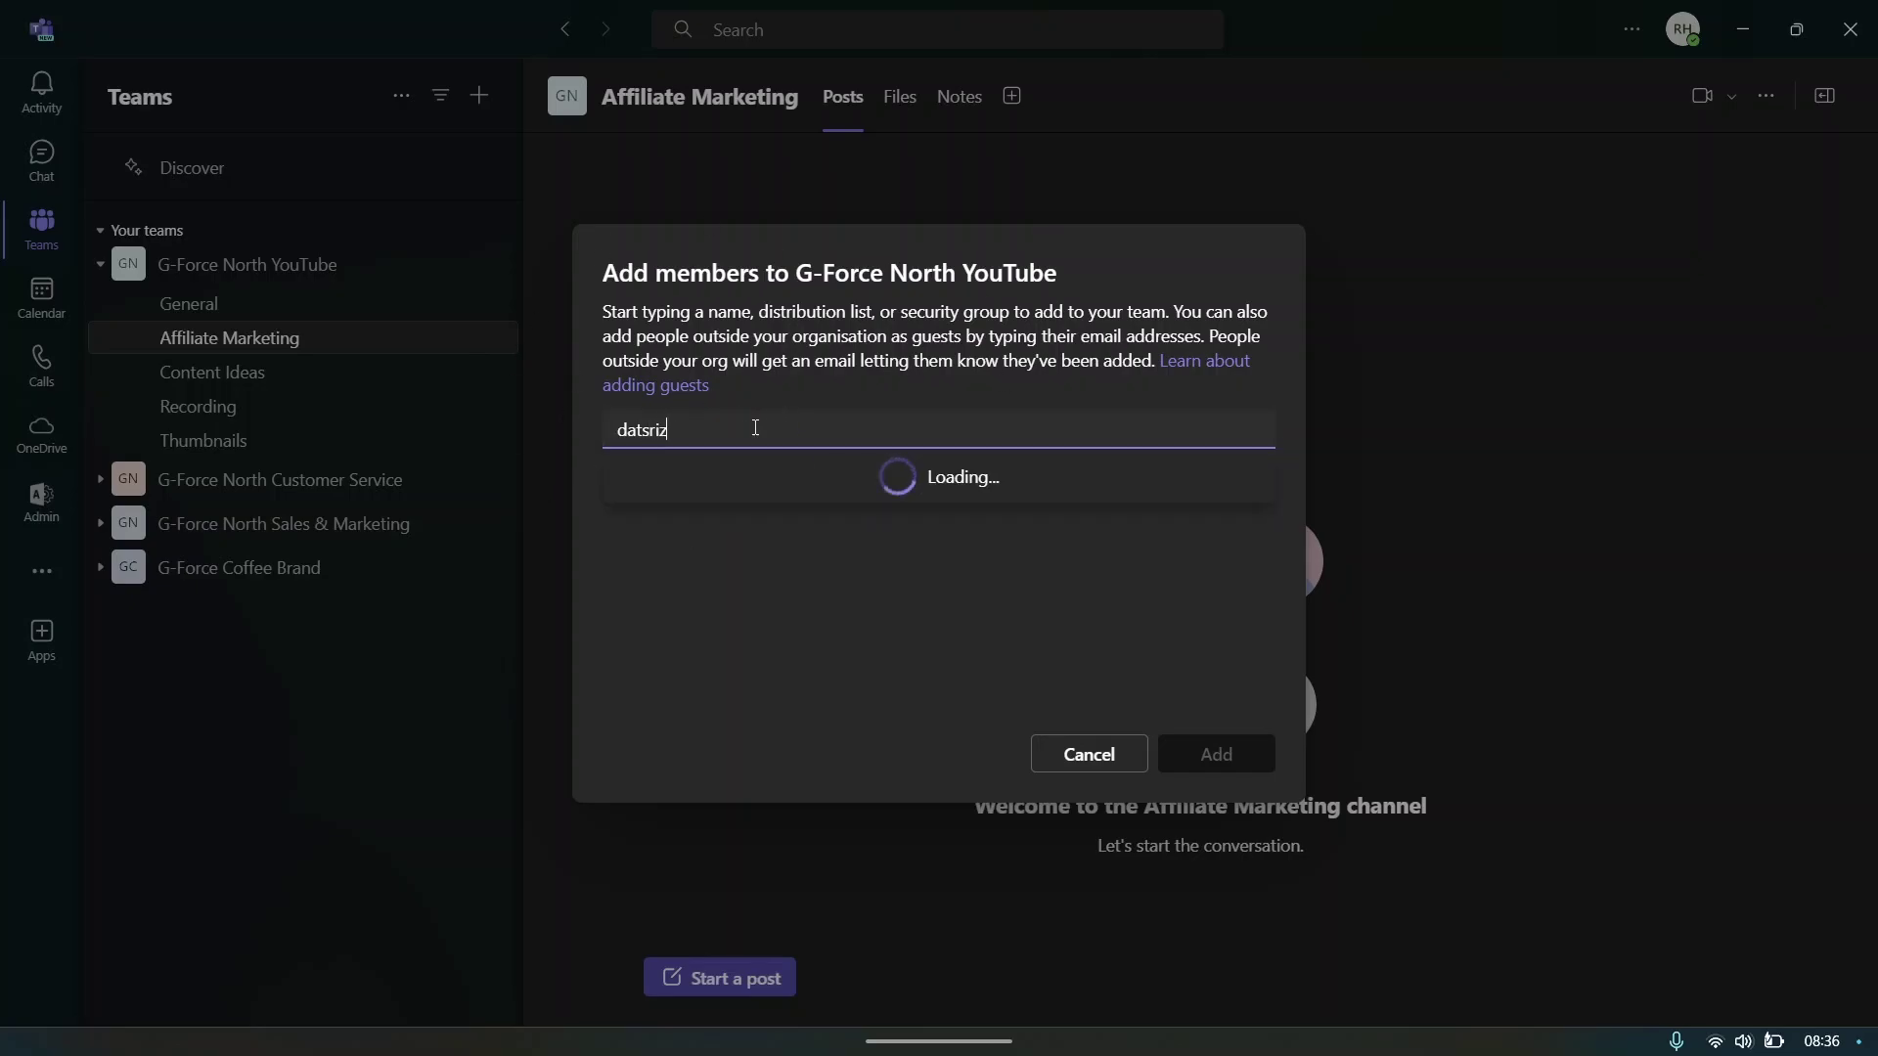
click(768, 477)
click(712, 477)
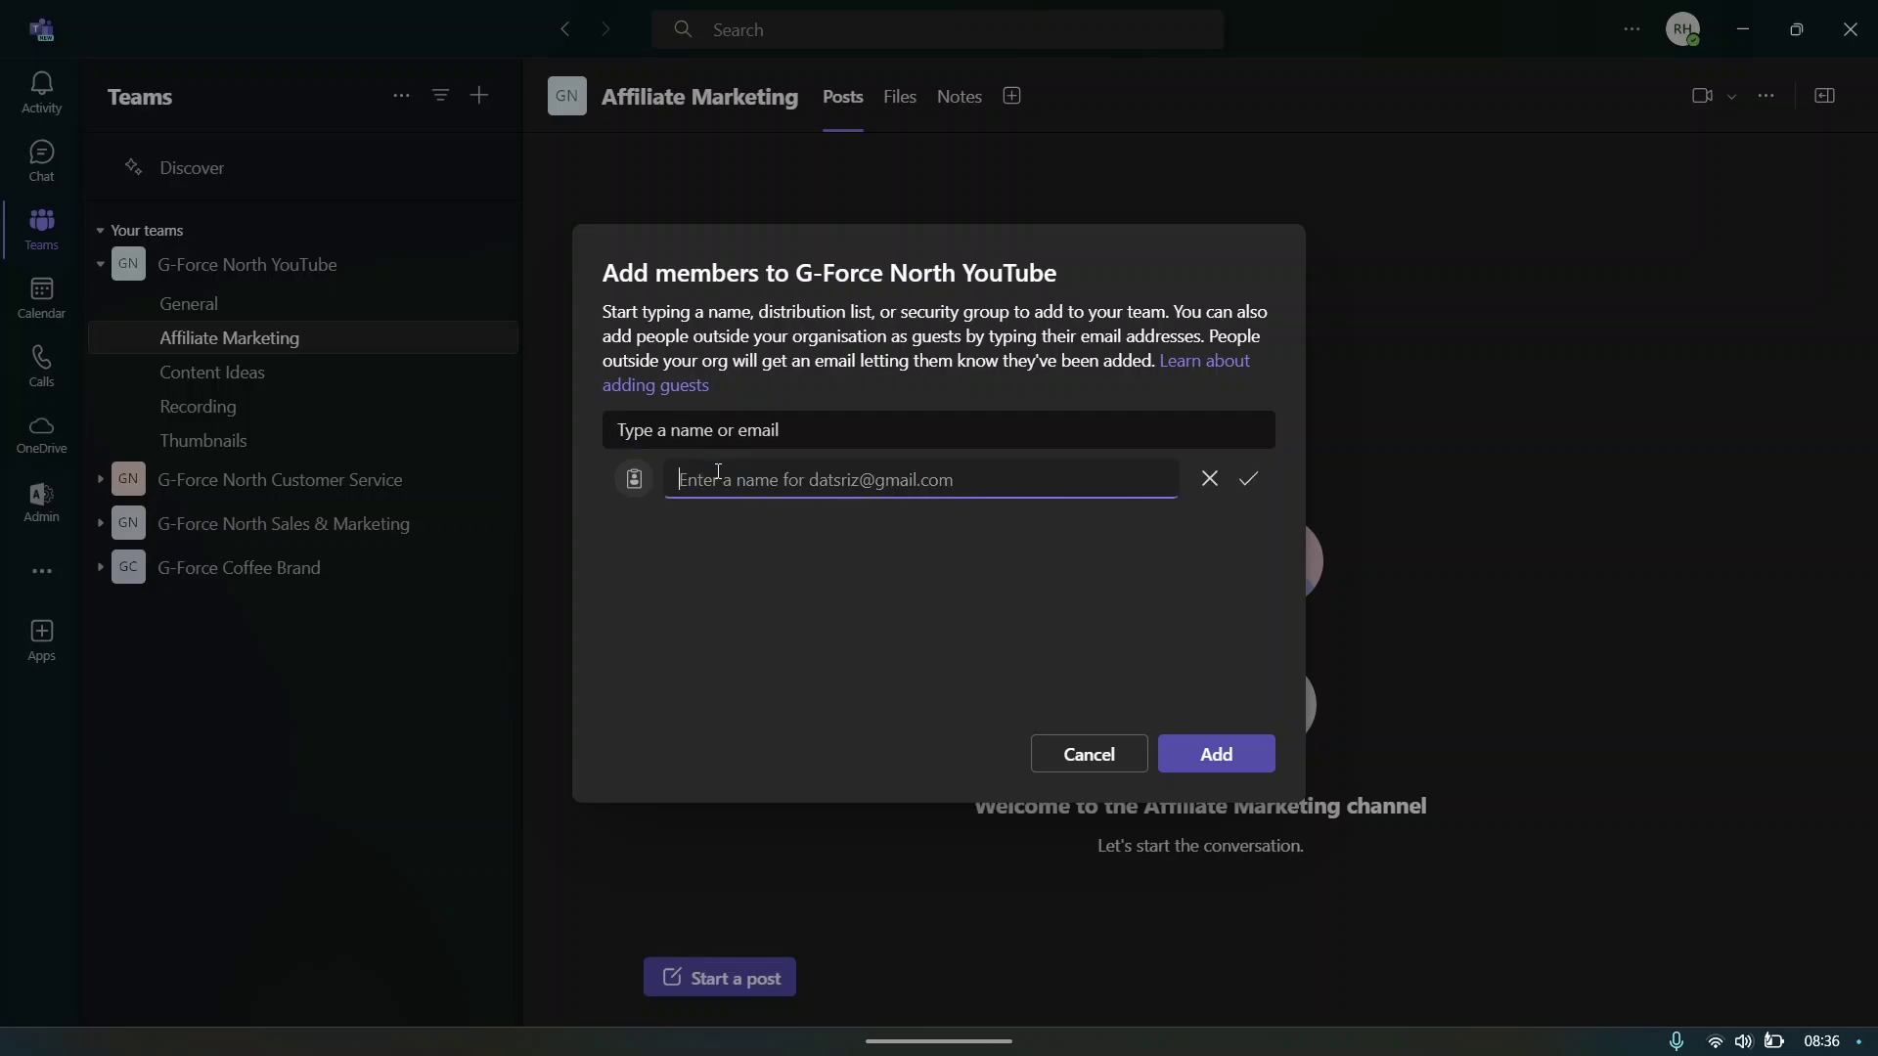
text(James)
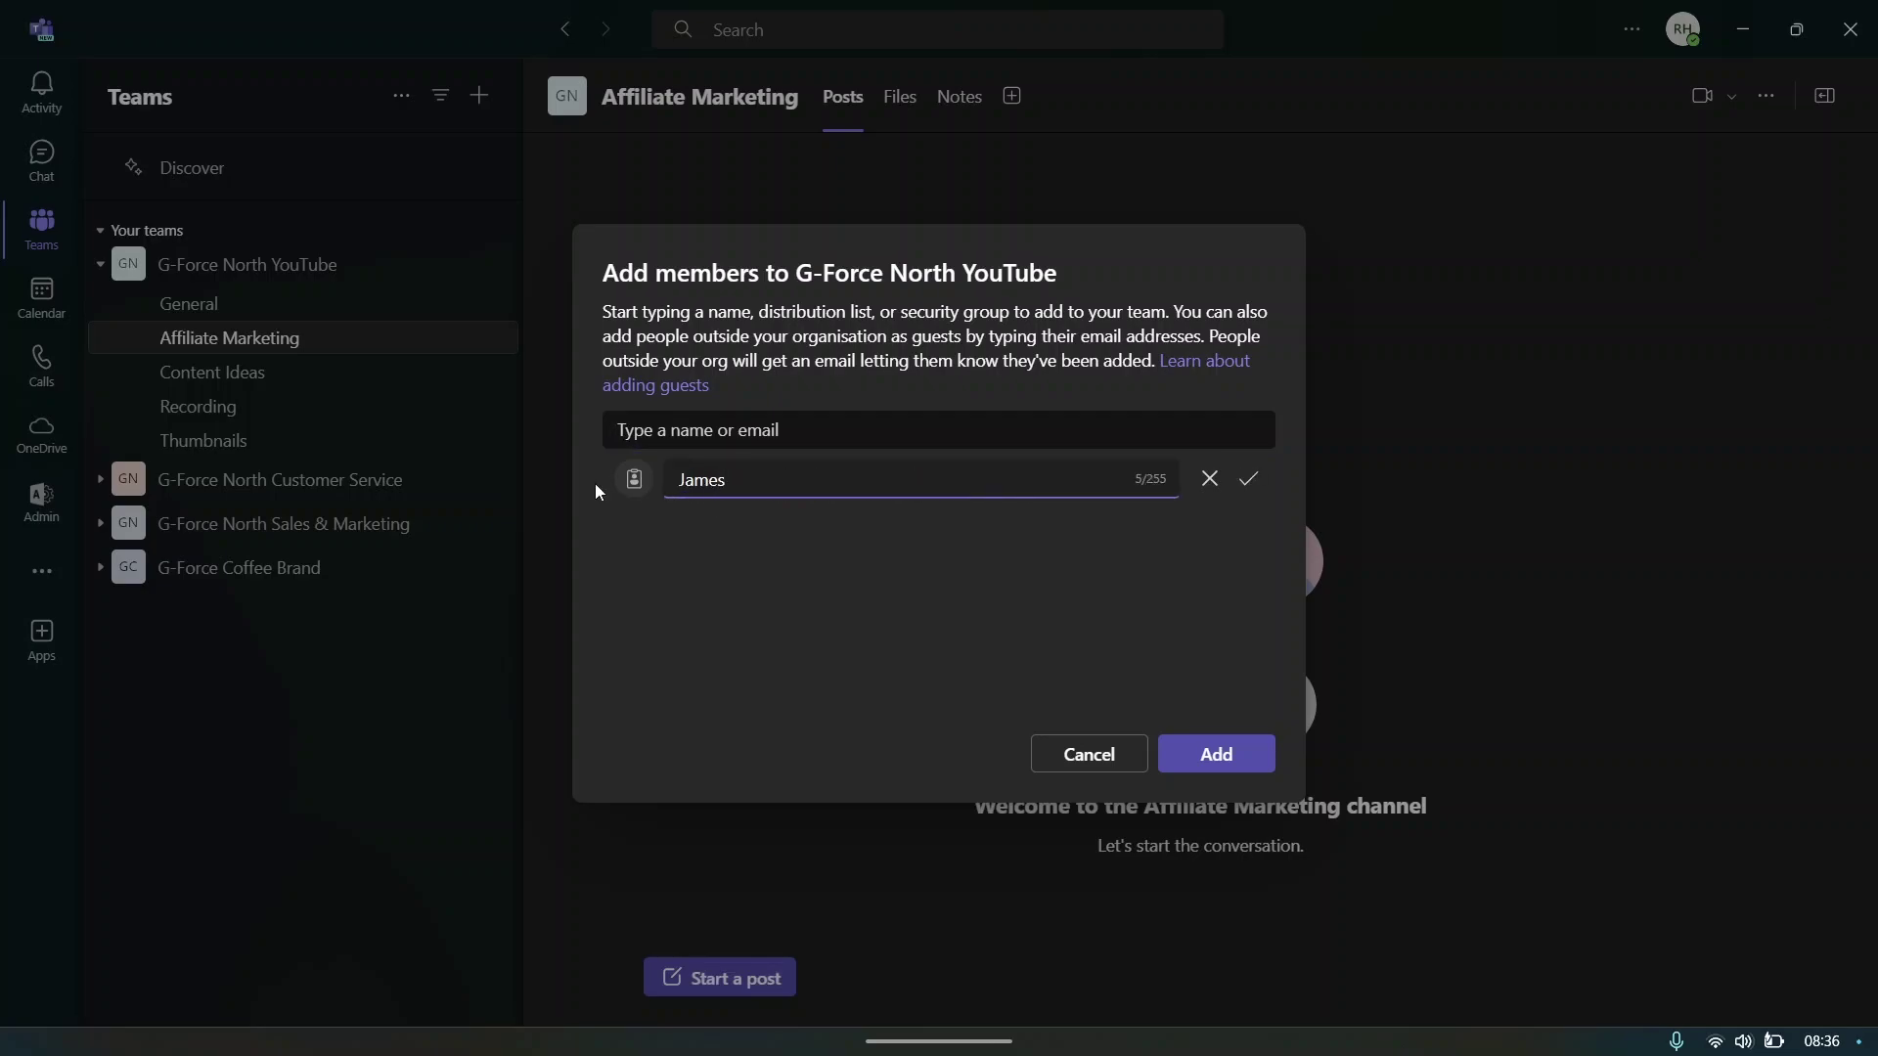
click(1235, 756)
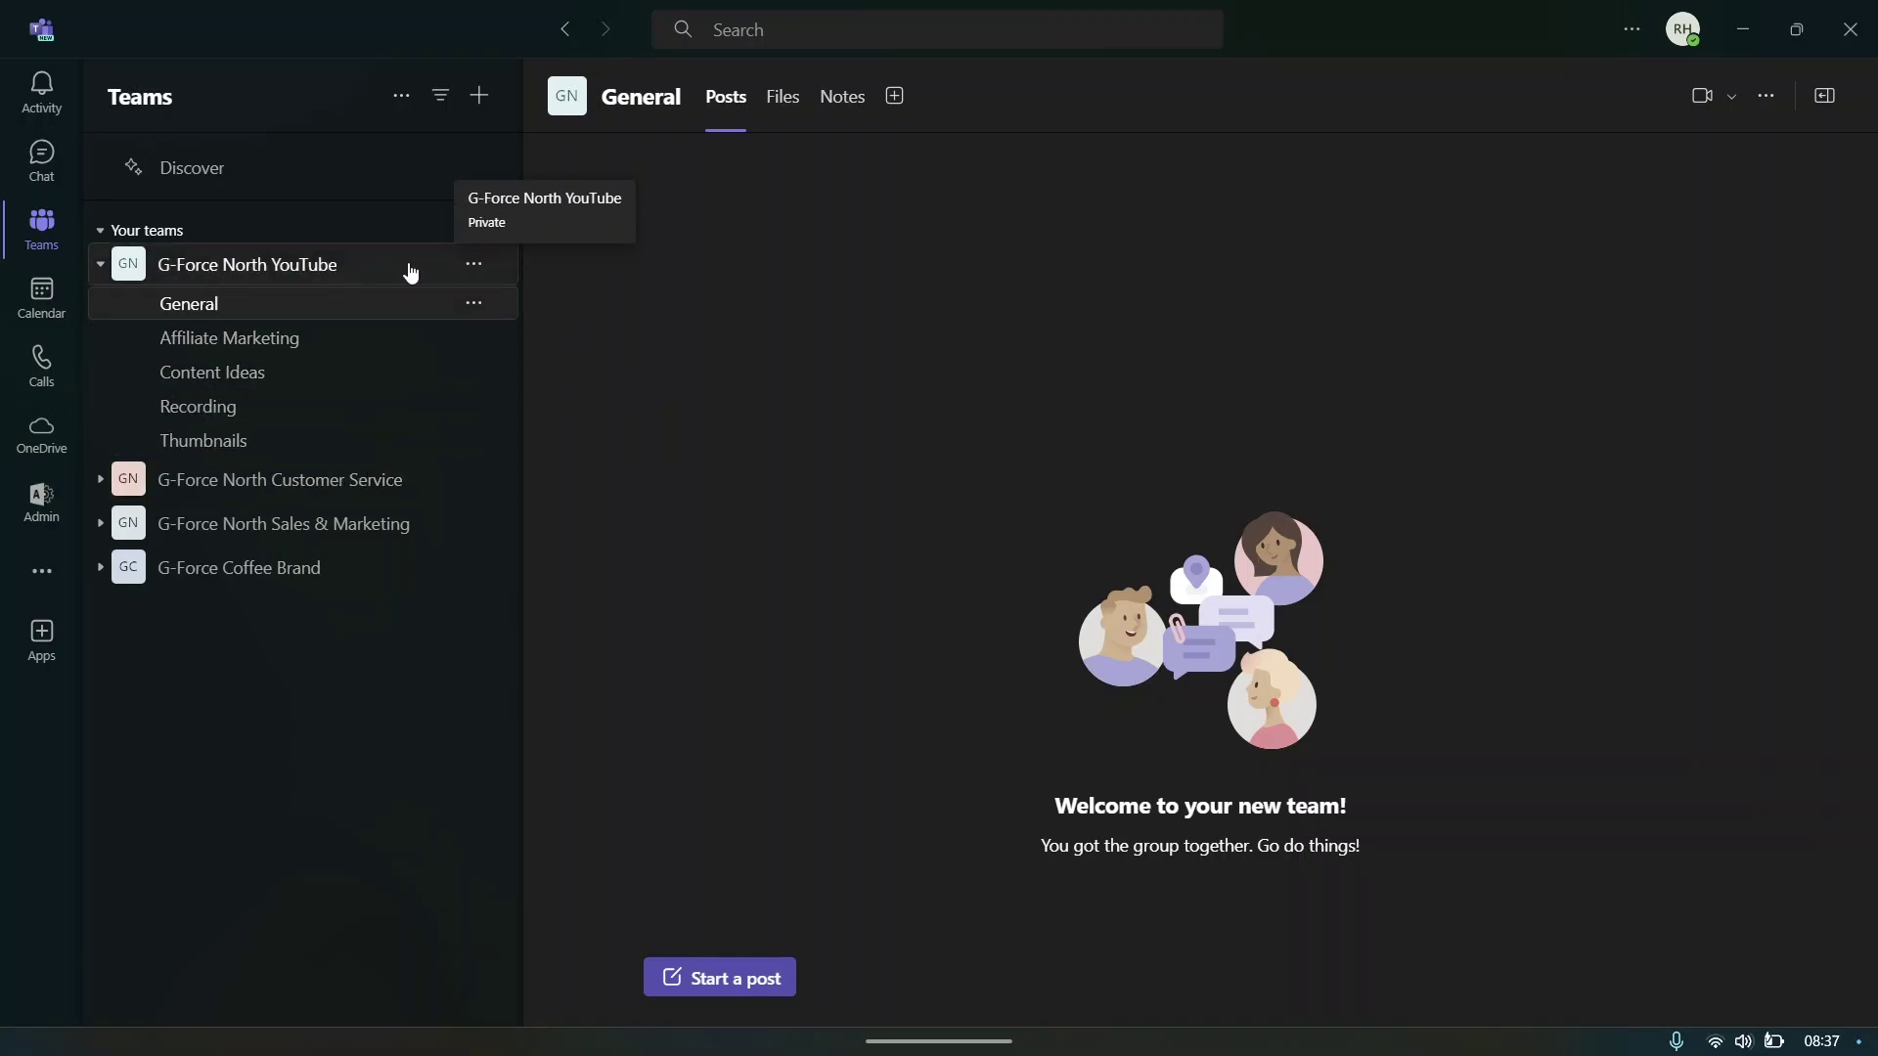
- Open Manage team for G-Force North YouTube, check Pending requests, then view the Channels tab
click(476, 266)
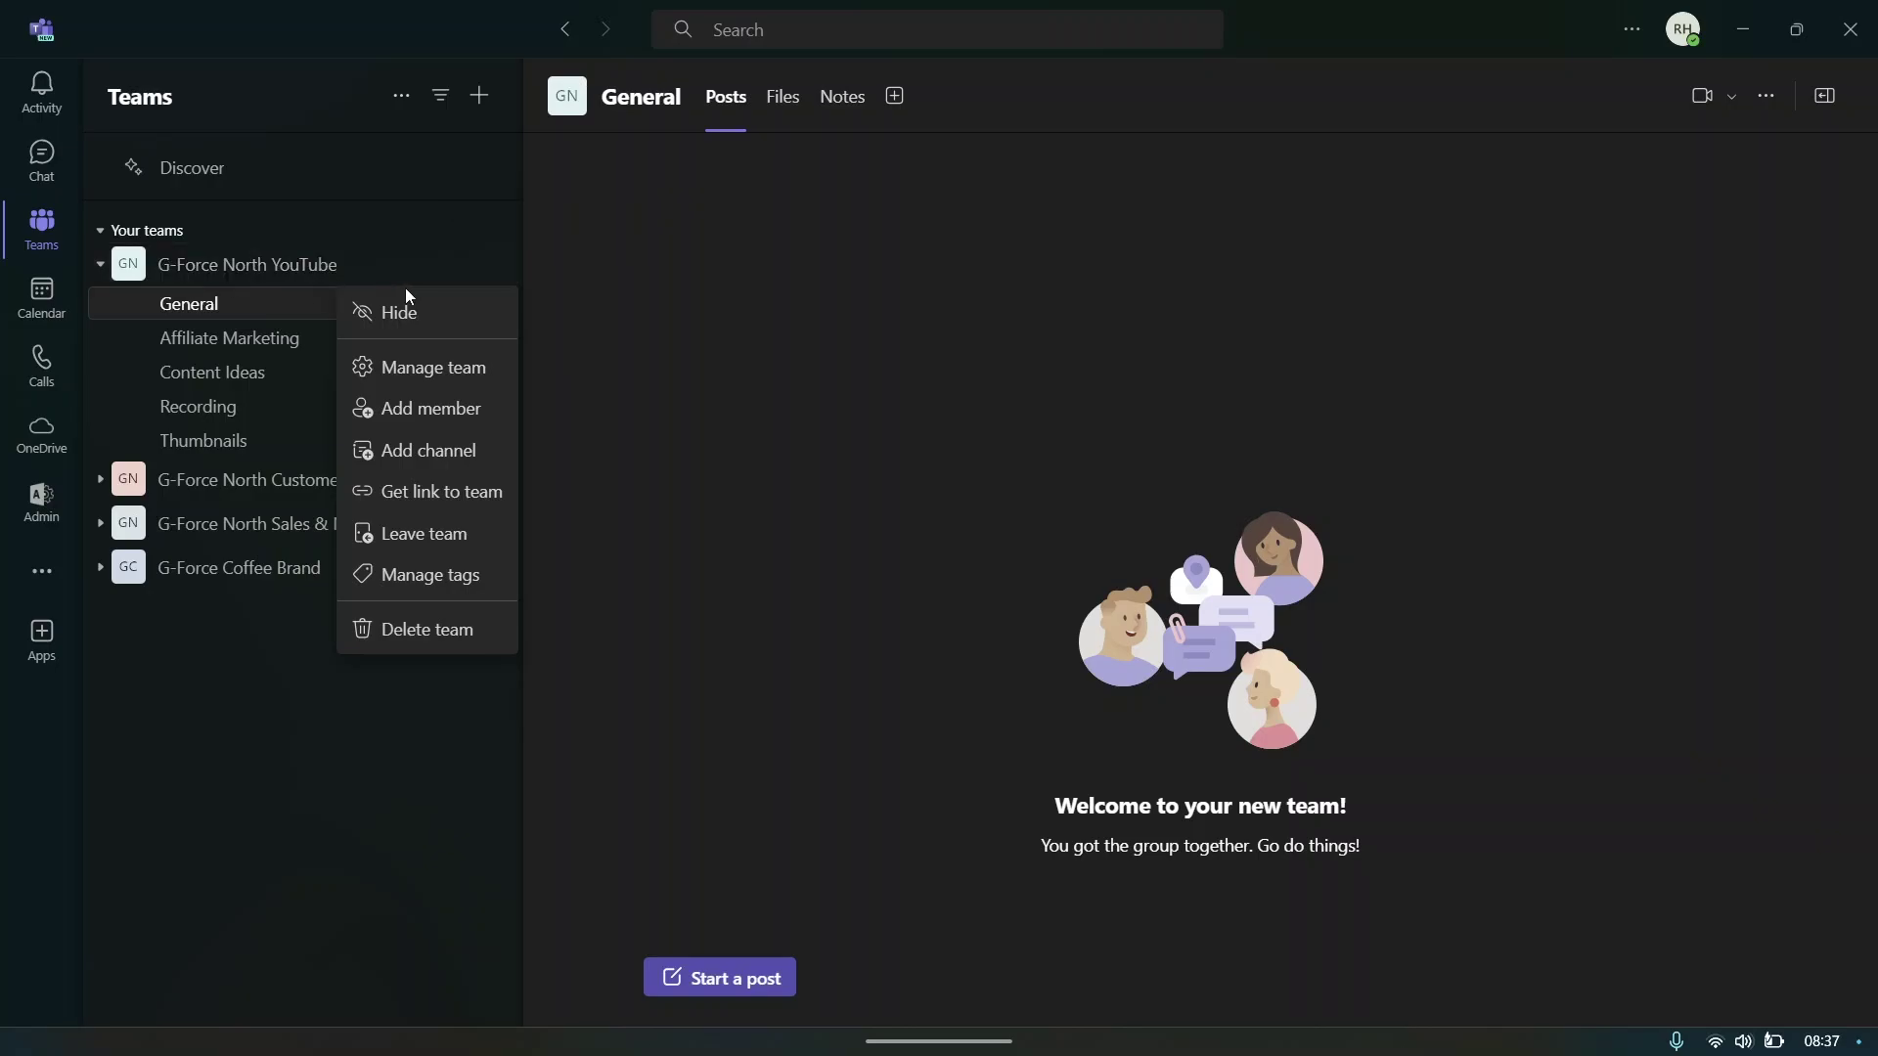
click(421, 368)
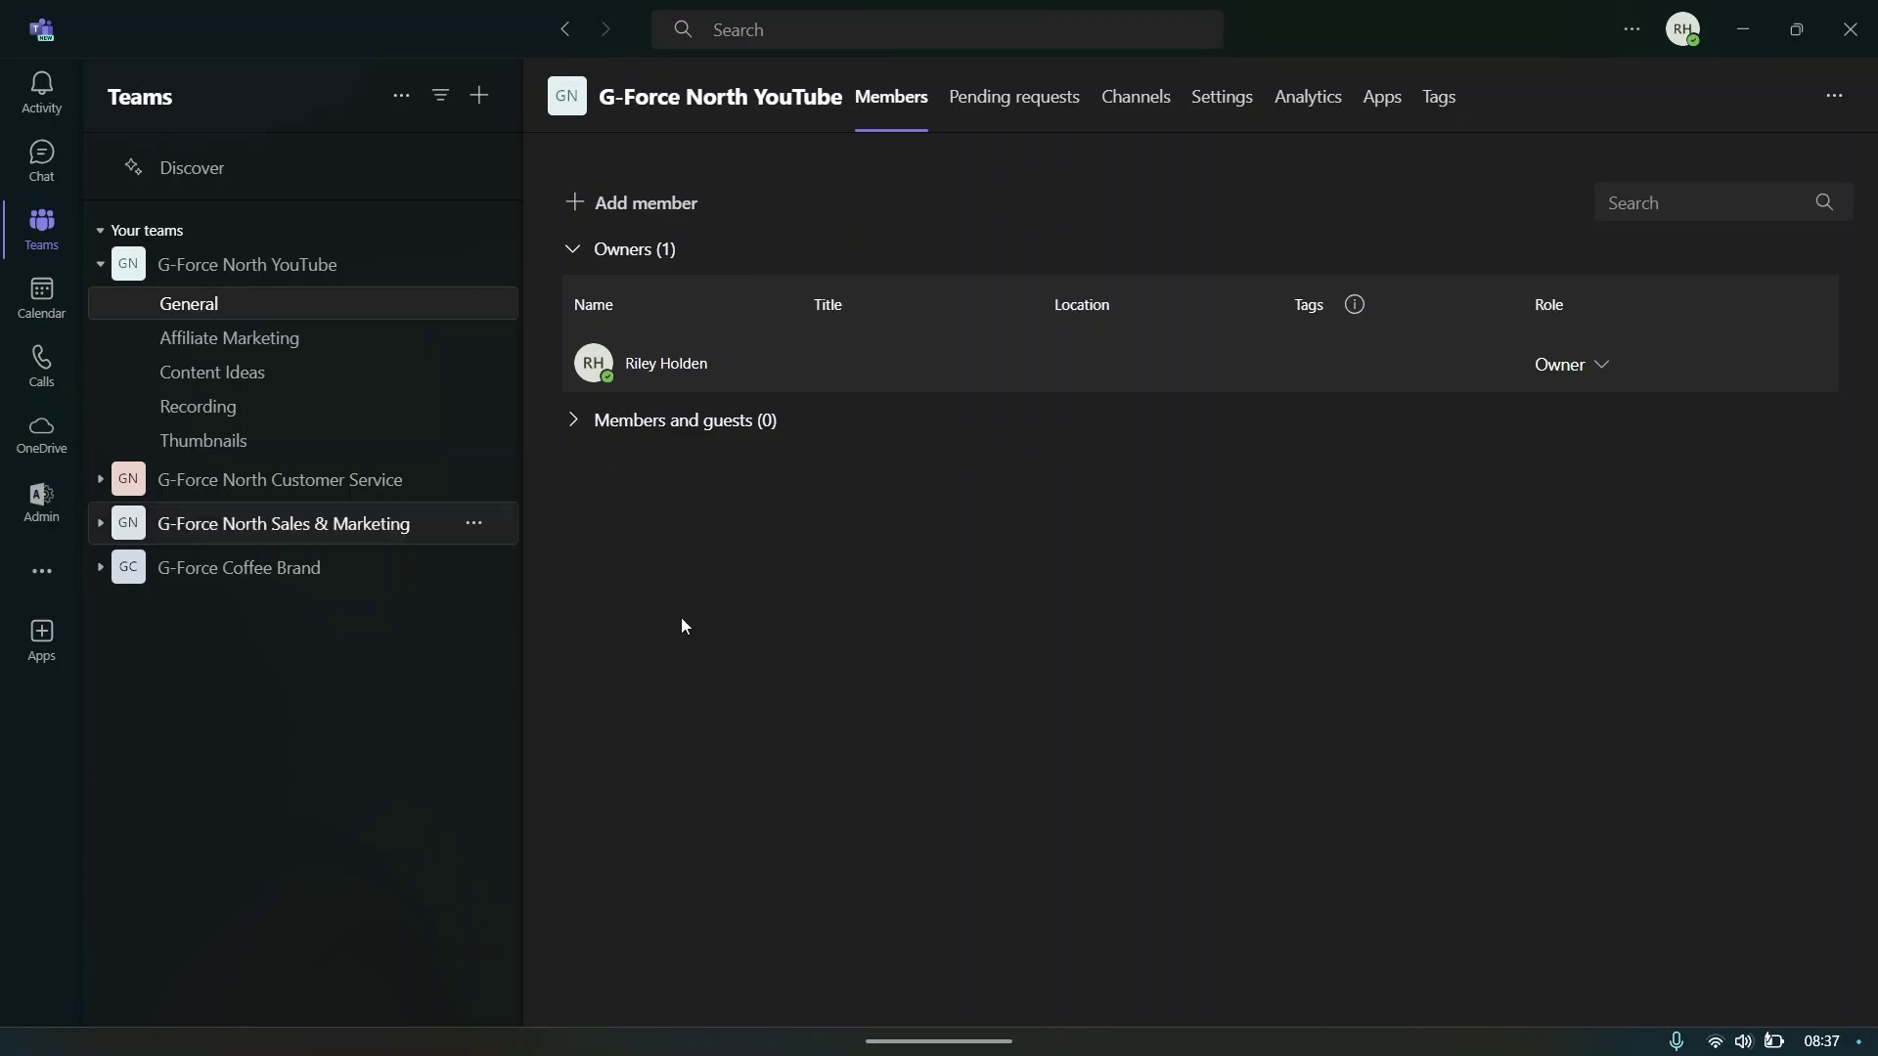
click(988, 106)
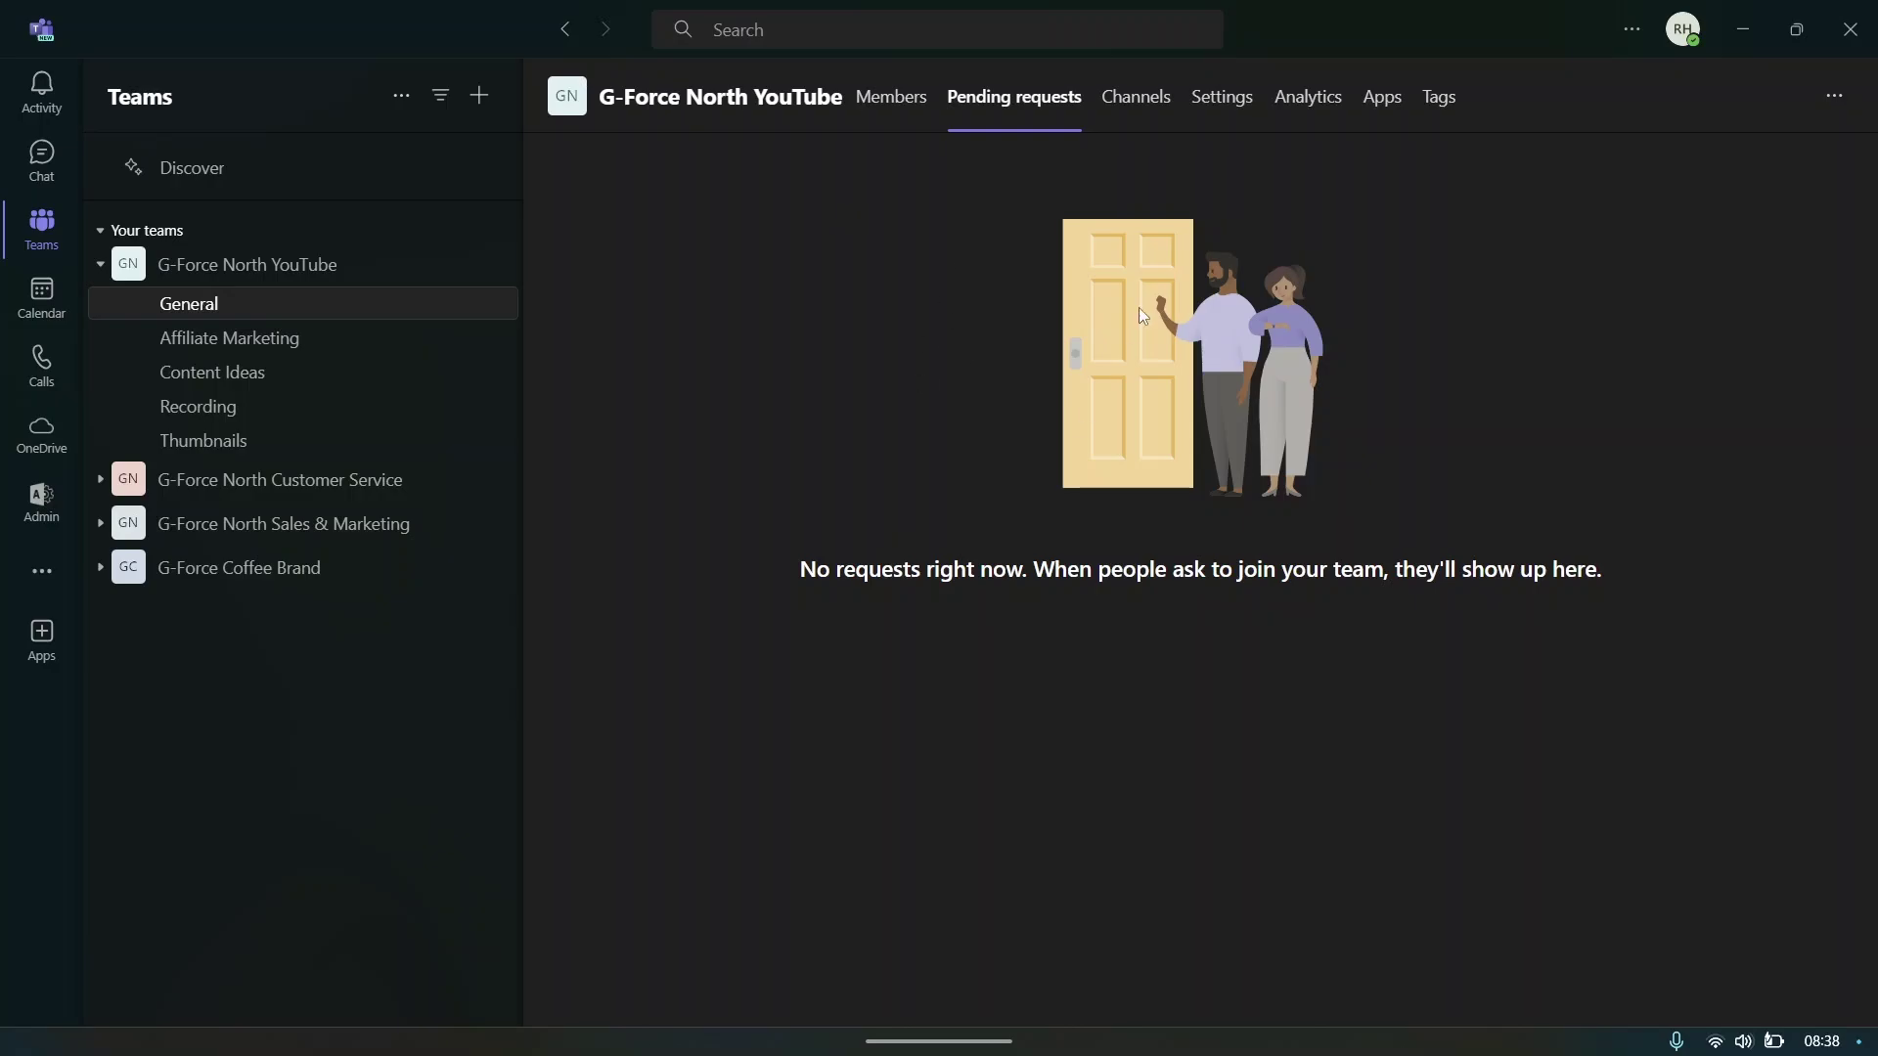
click(1136, 99)
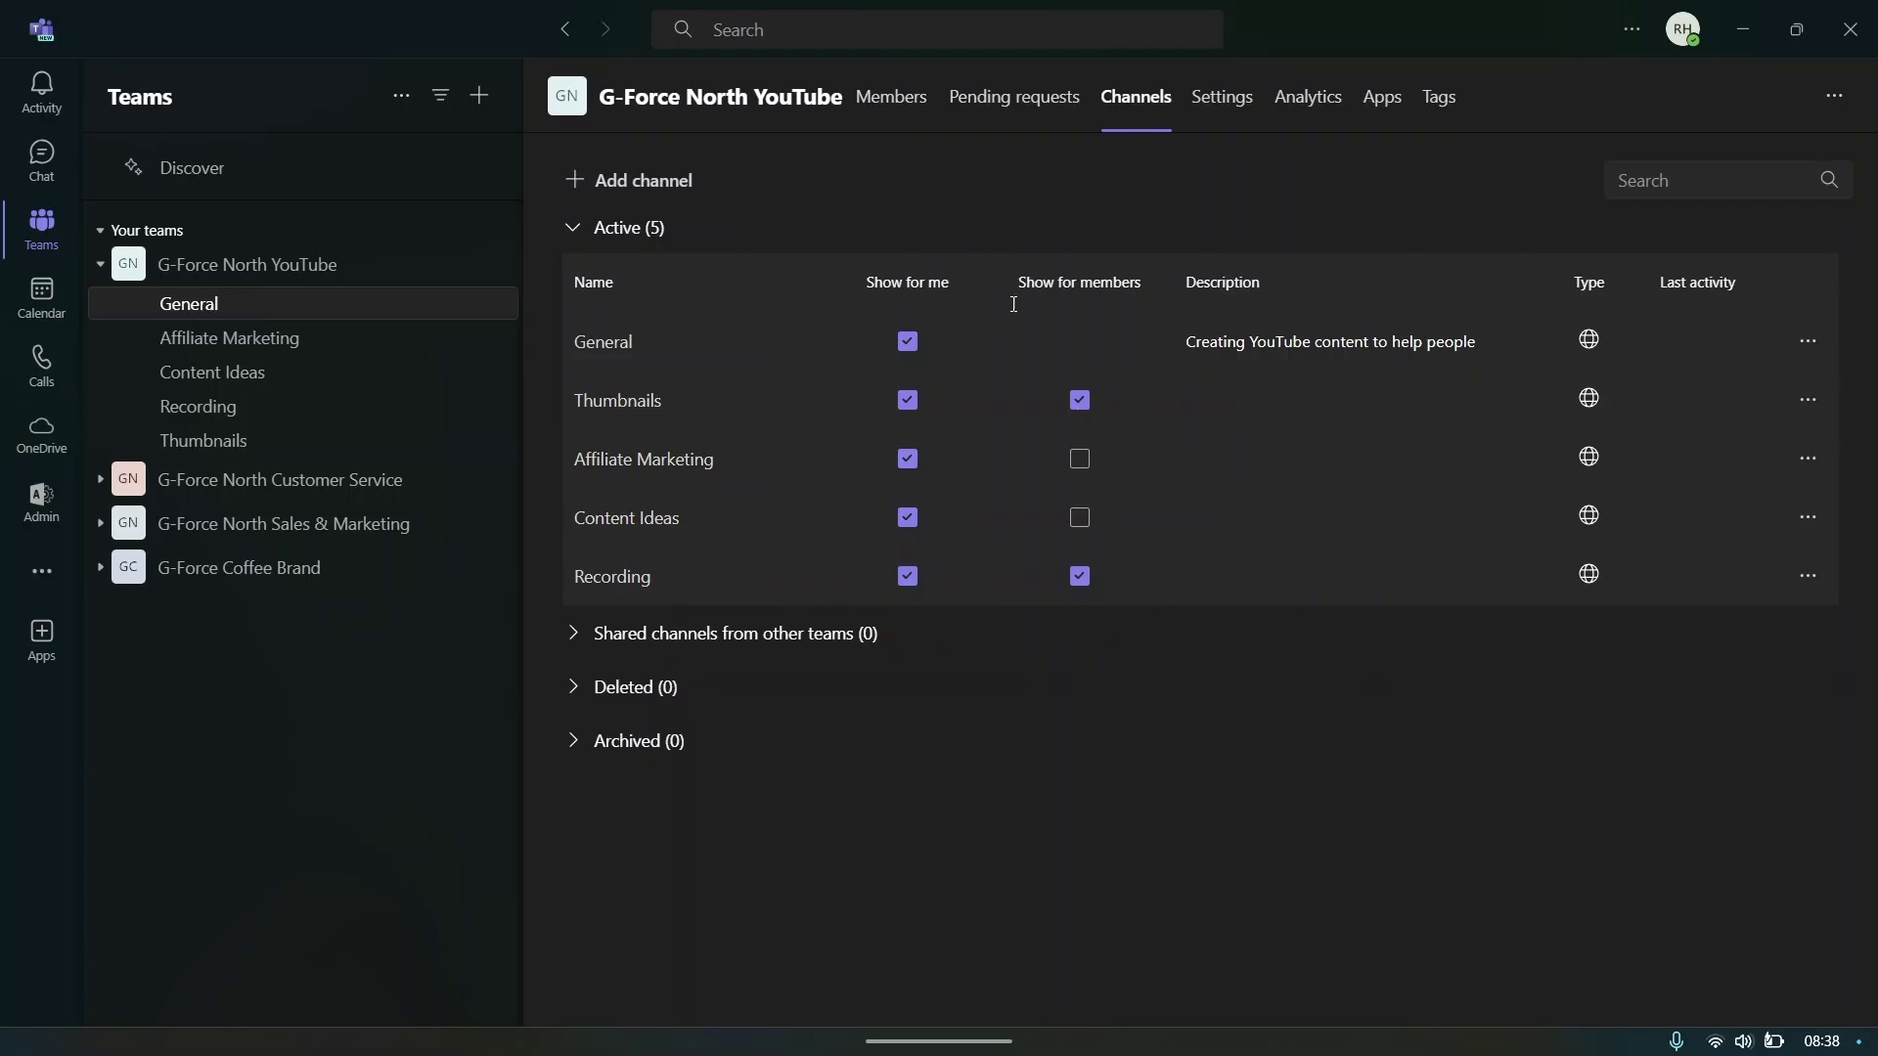
- Show Affiliate Marketing and Content Ideas for all members, turning off the confirmation prompt
click(1079, 458)
click(814, 546)
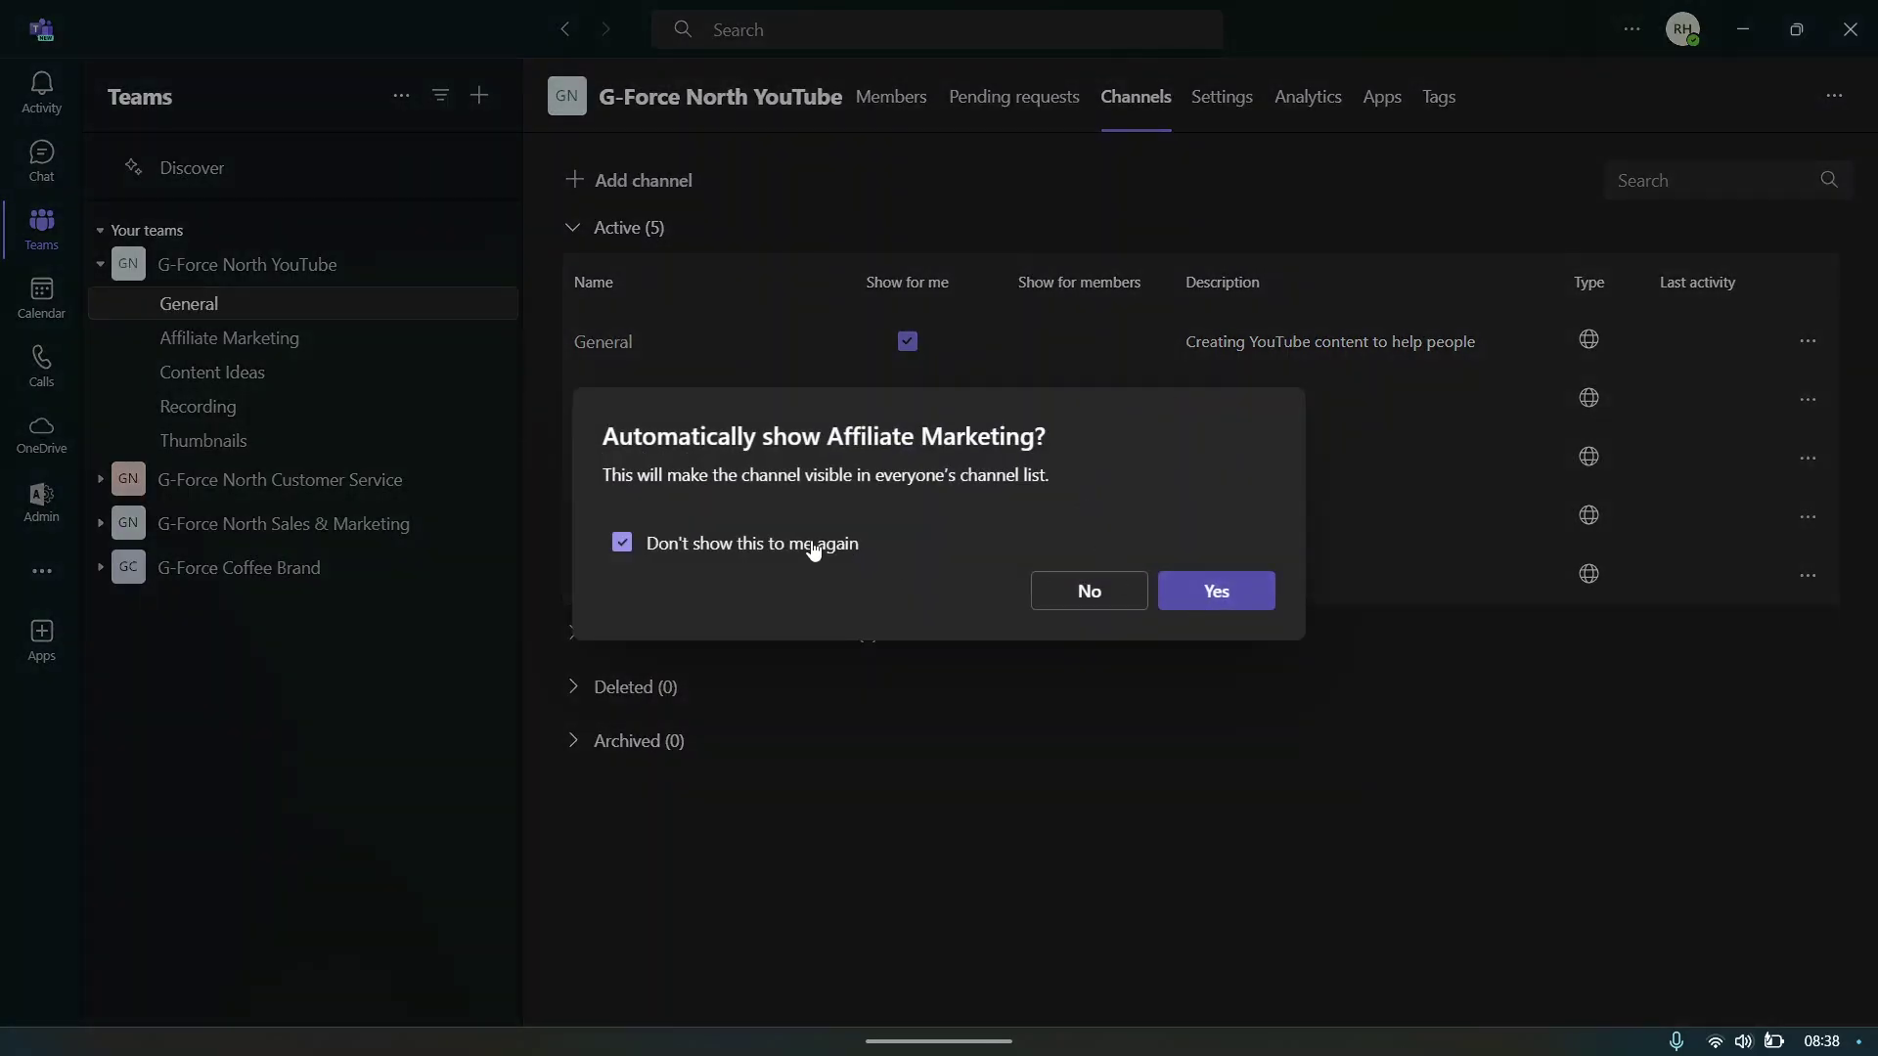
click(1194, 594)
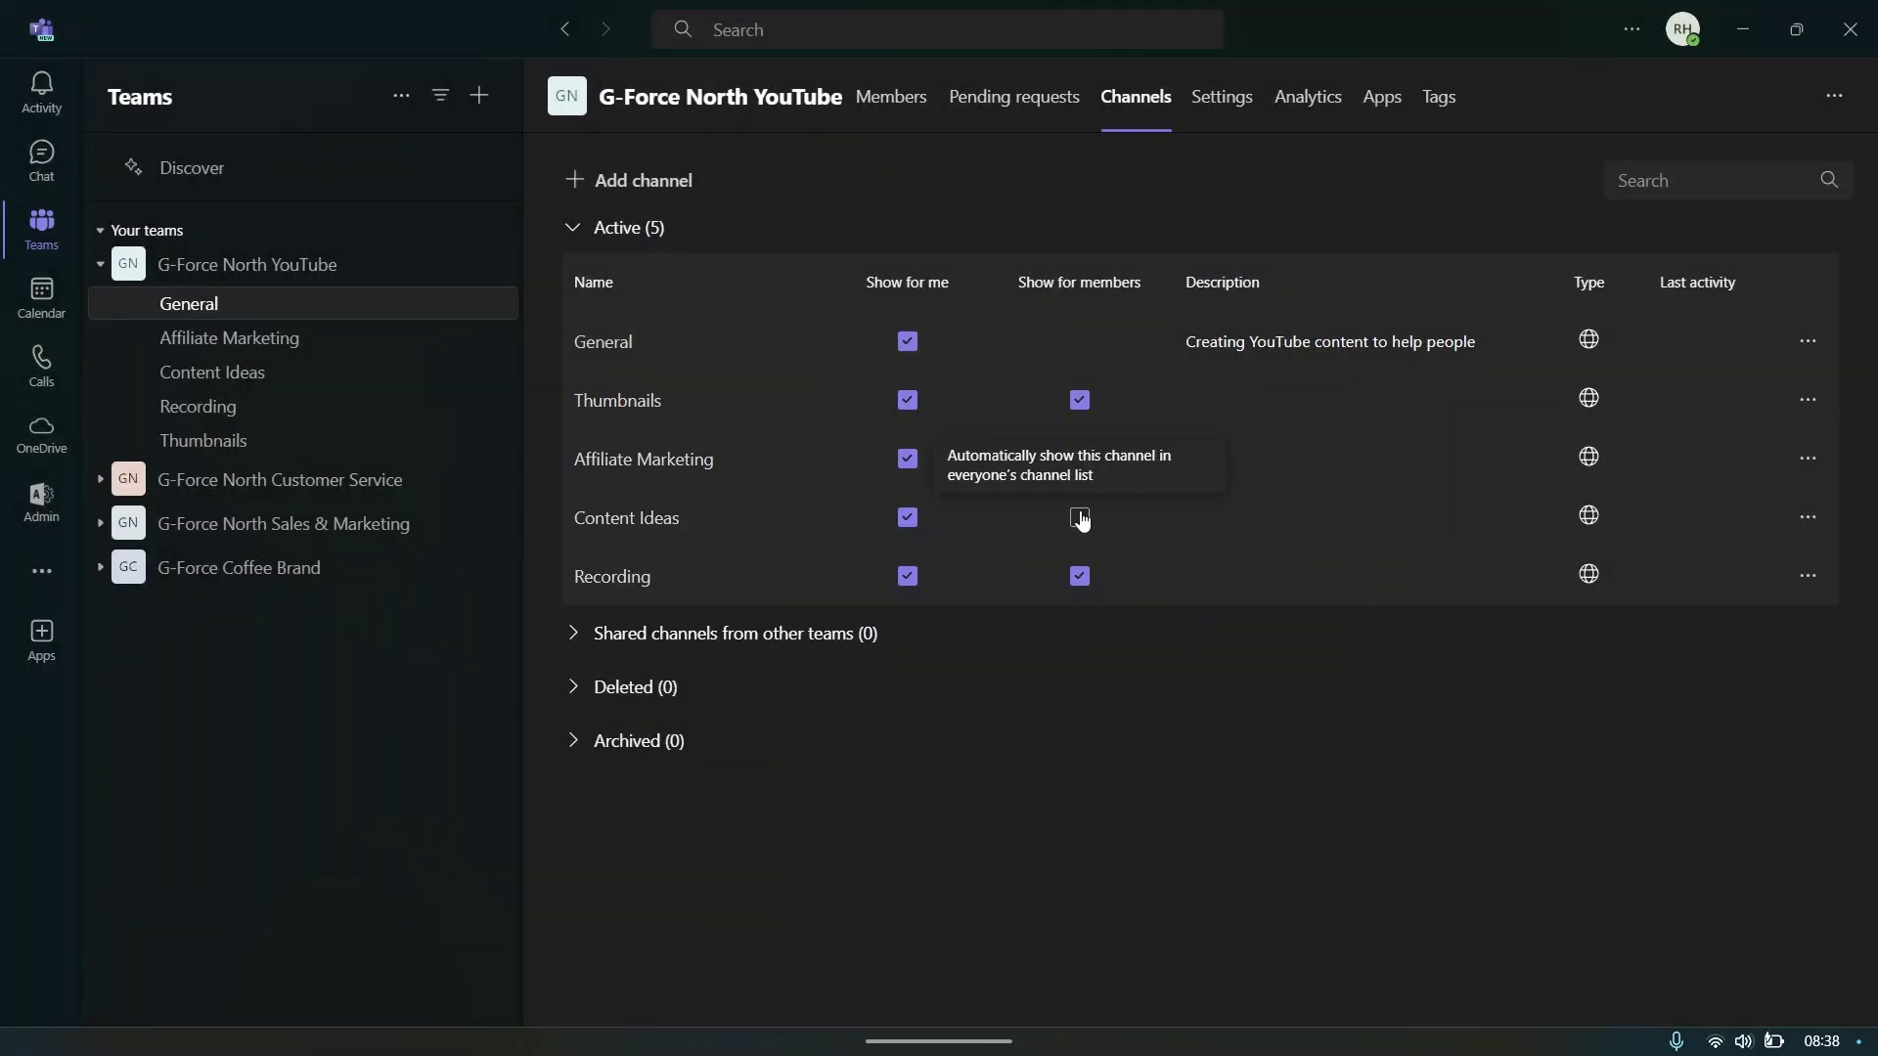
click(1080, 517)
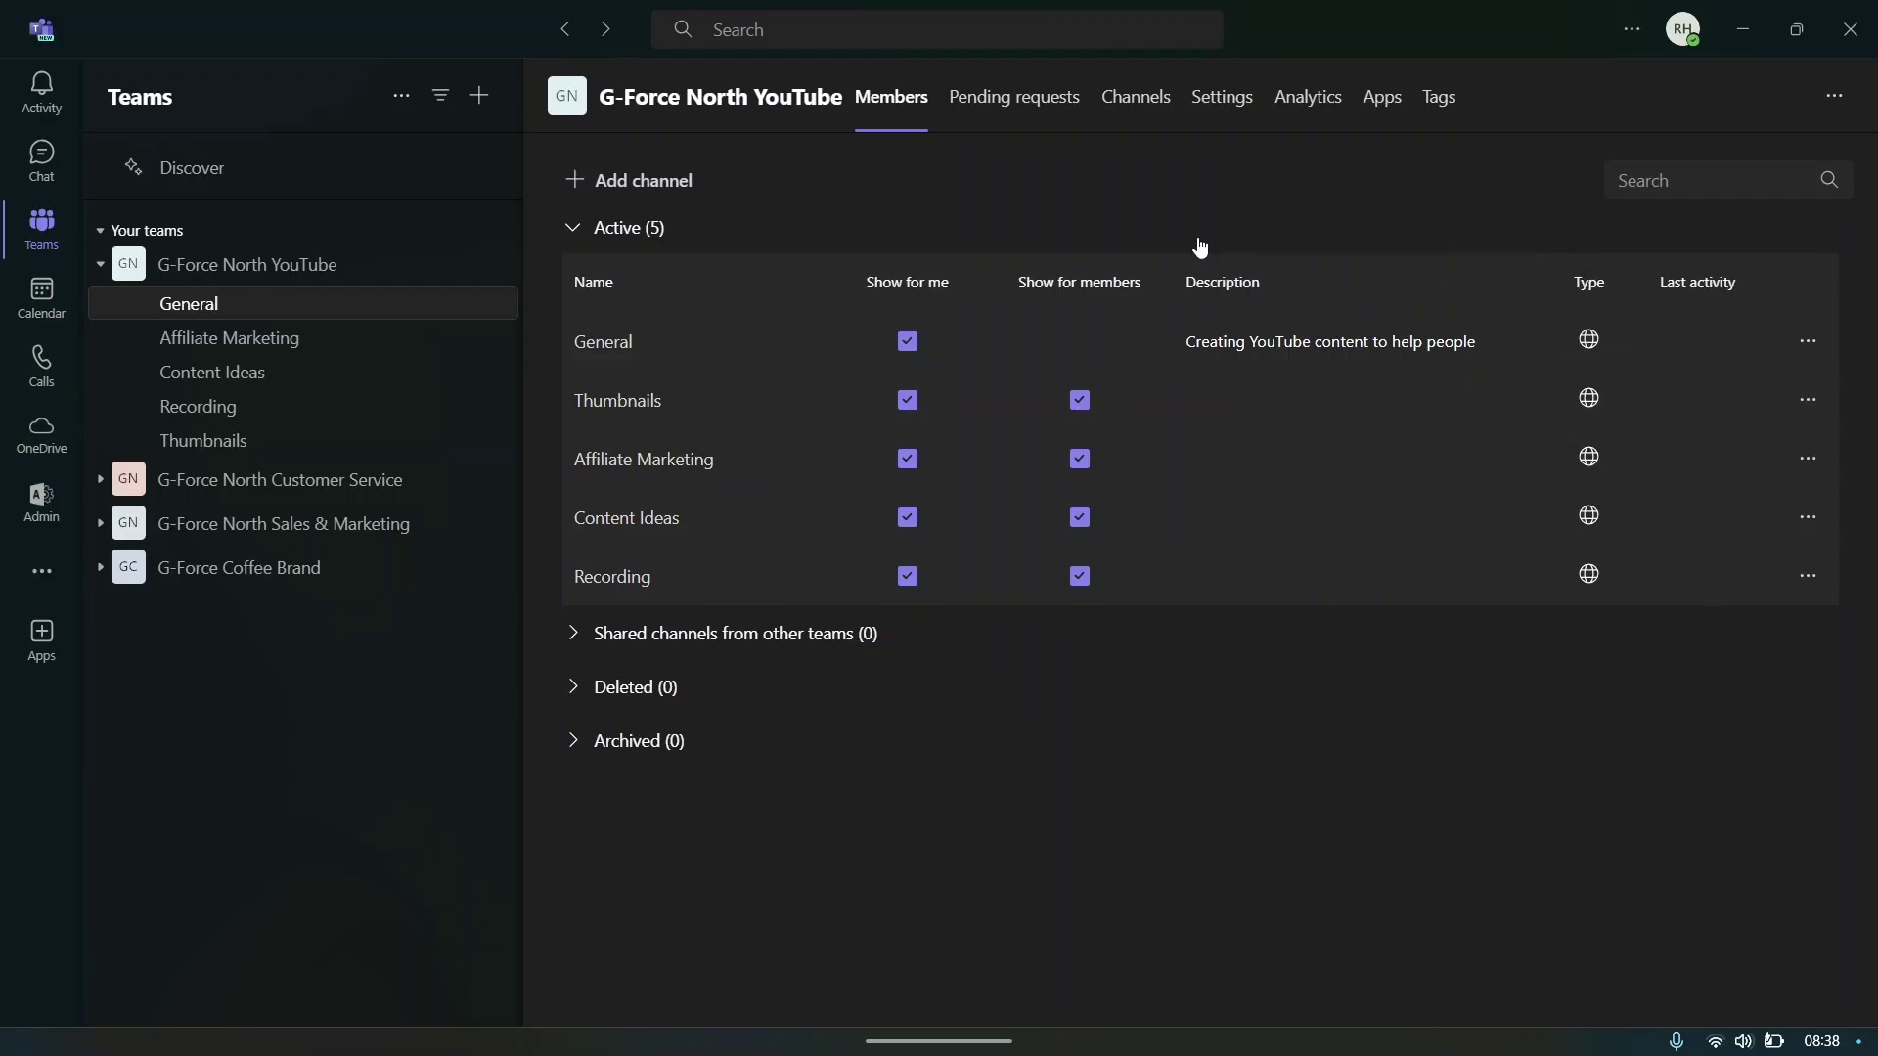
click(1222, 96)
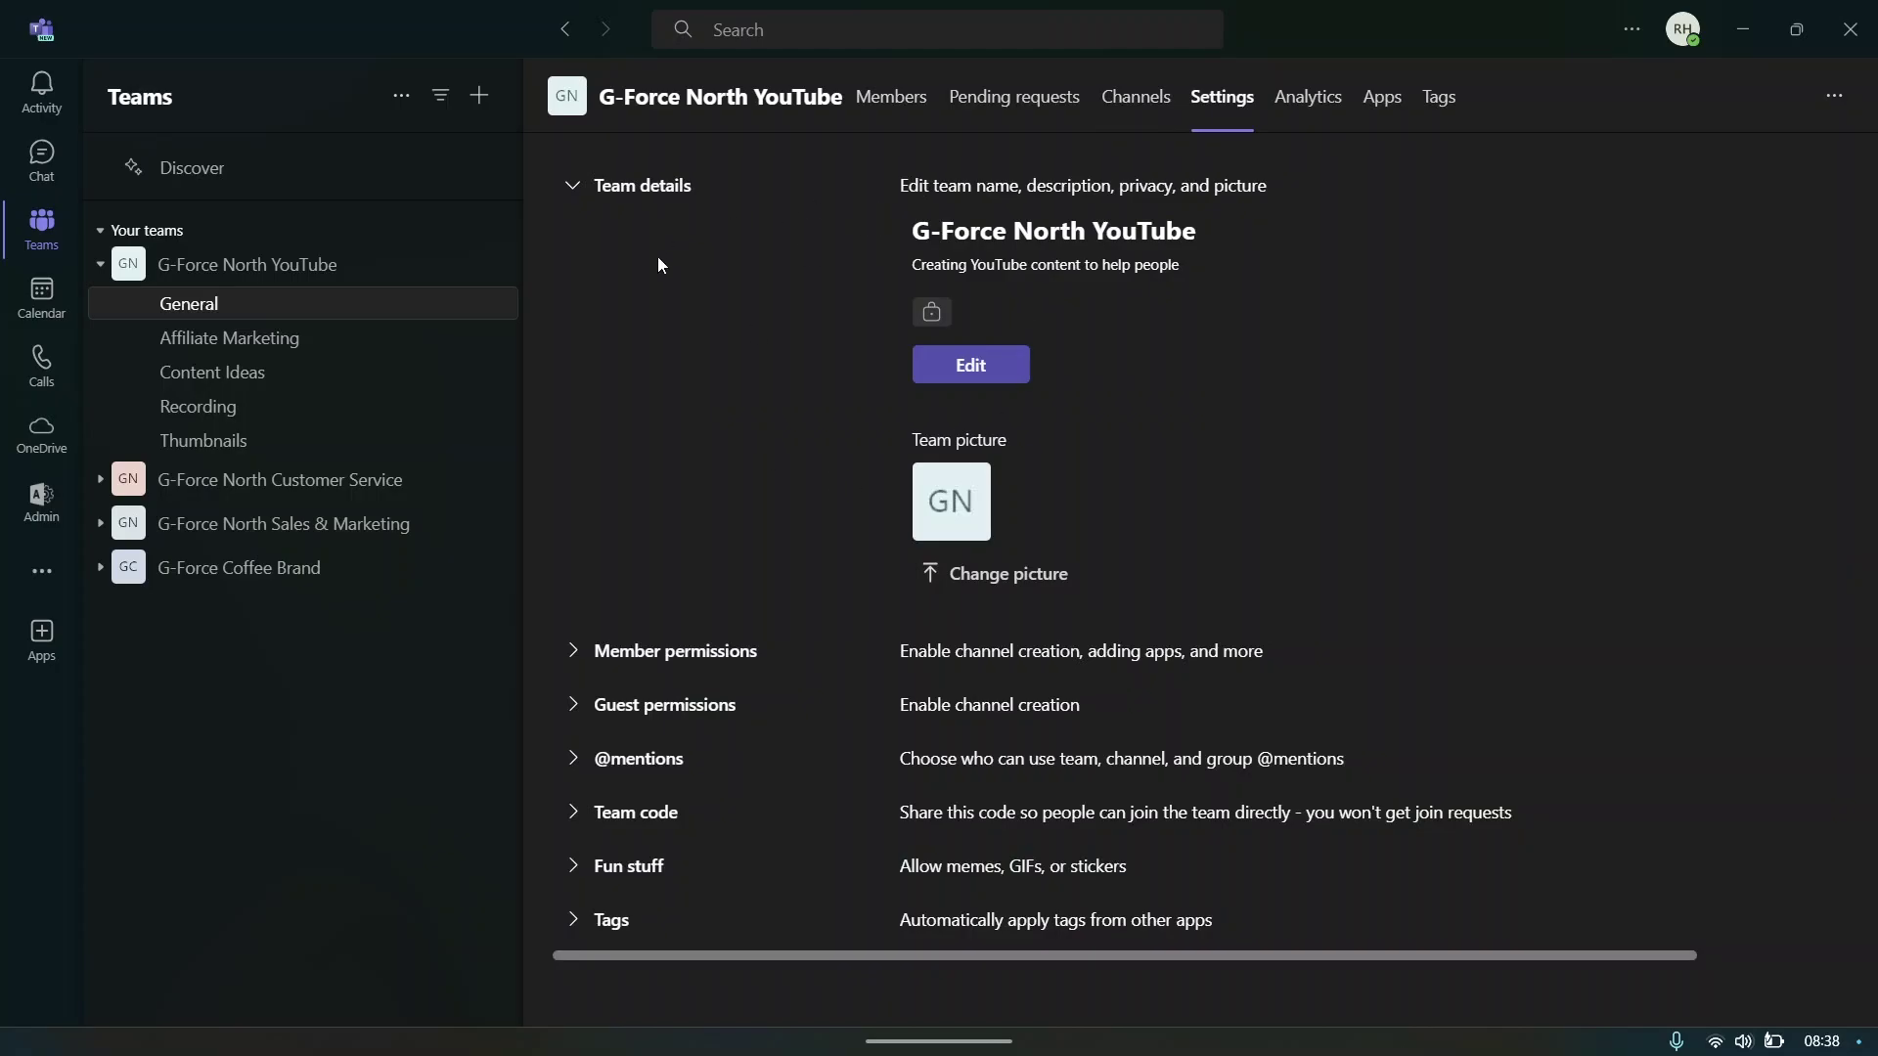
- Look at the team details and picture upload without changing anything, then return to General
click(968, 366)
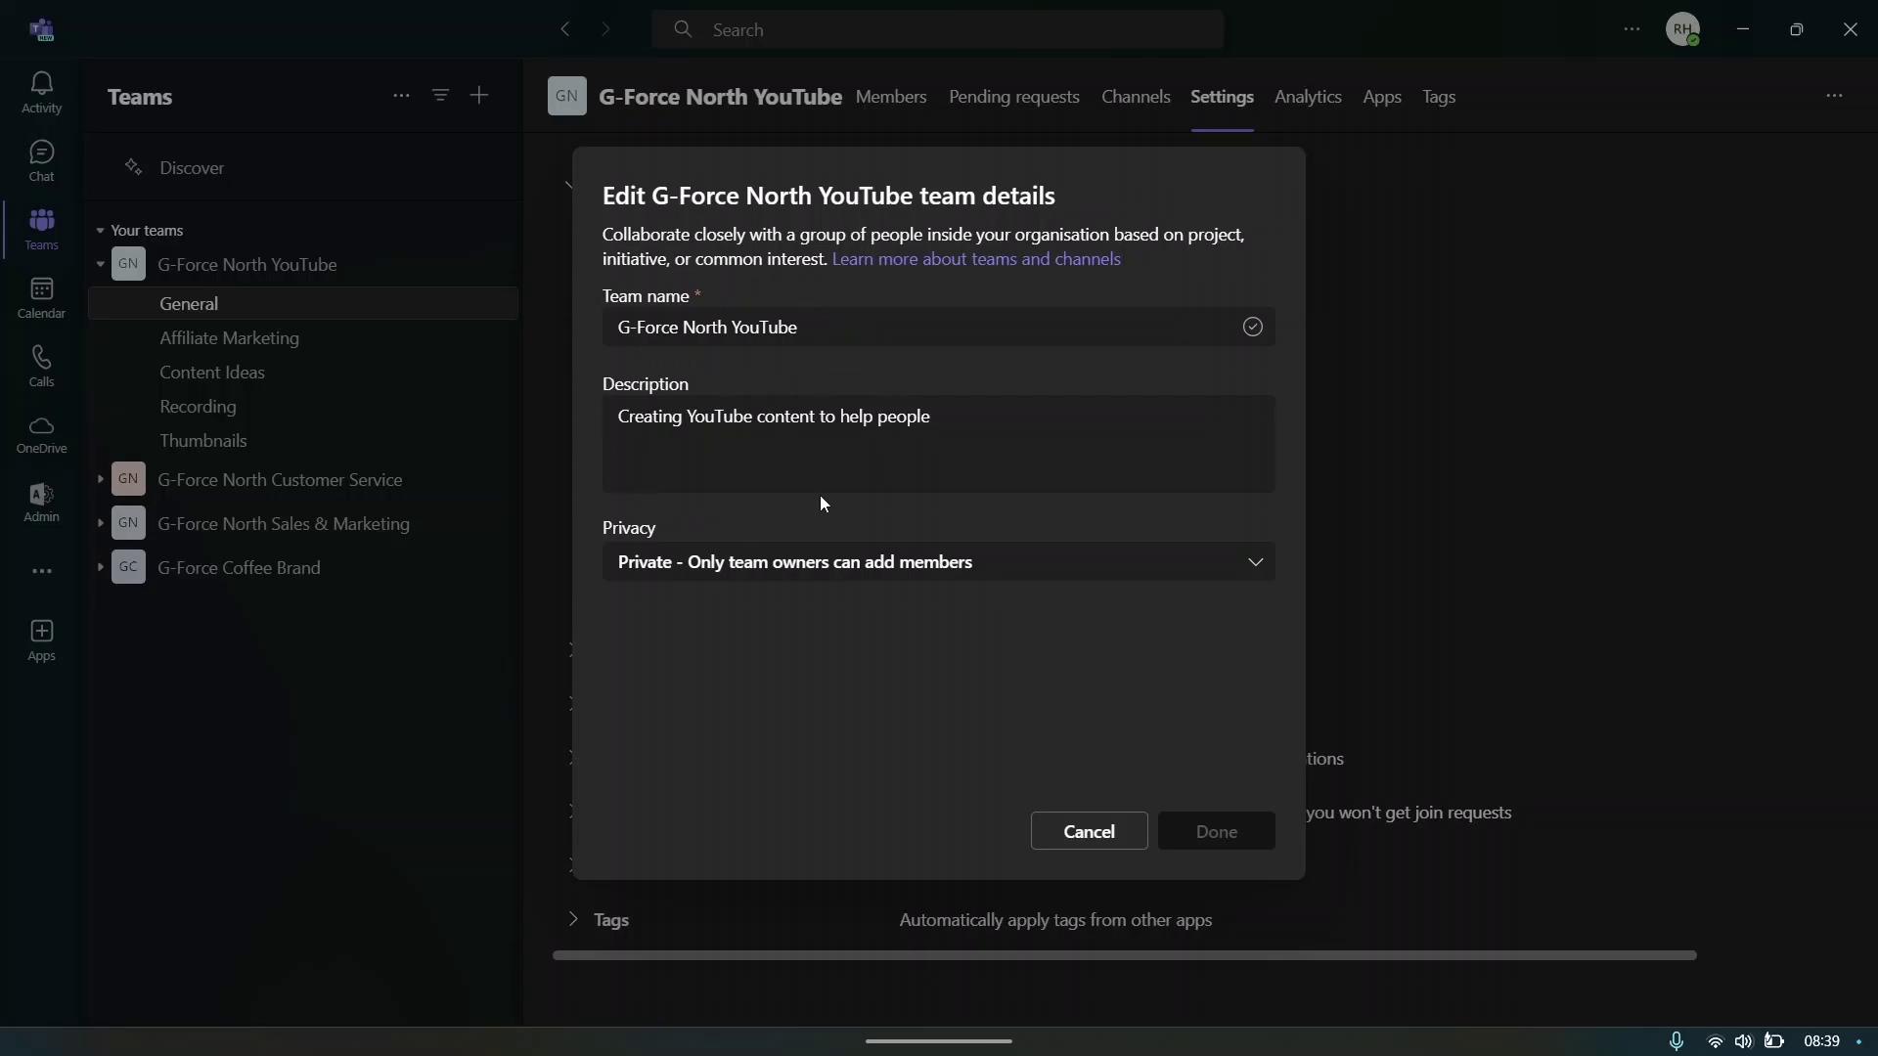
click(1087, 830)
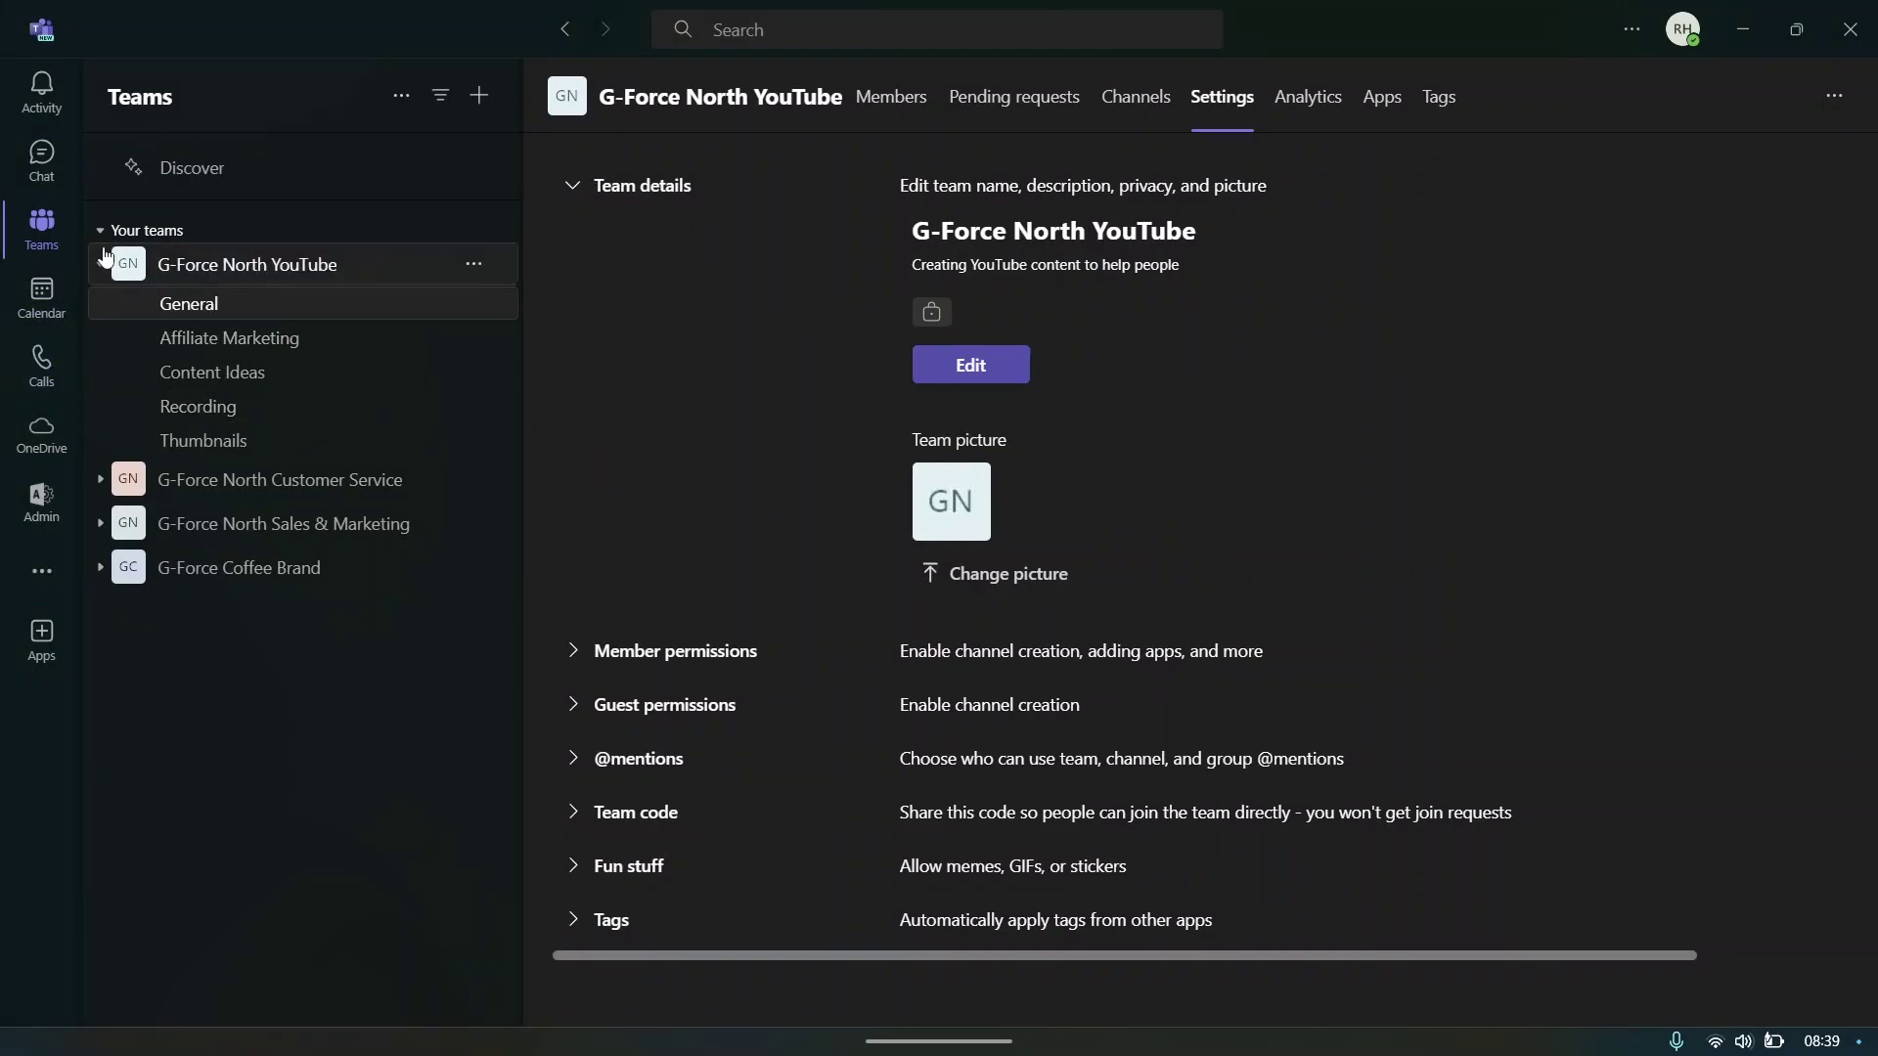
click(963, 577)
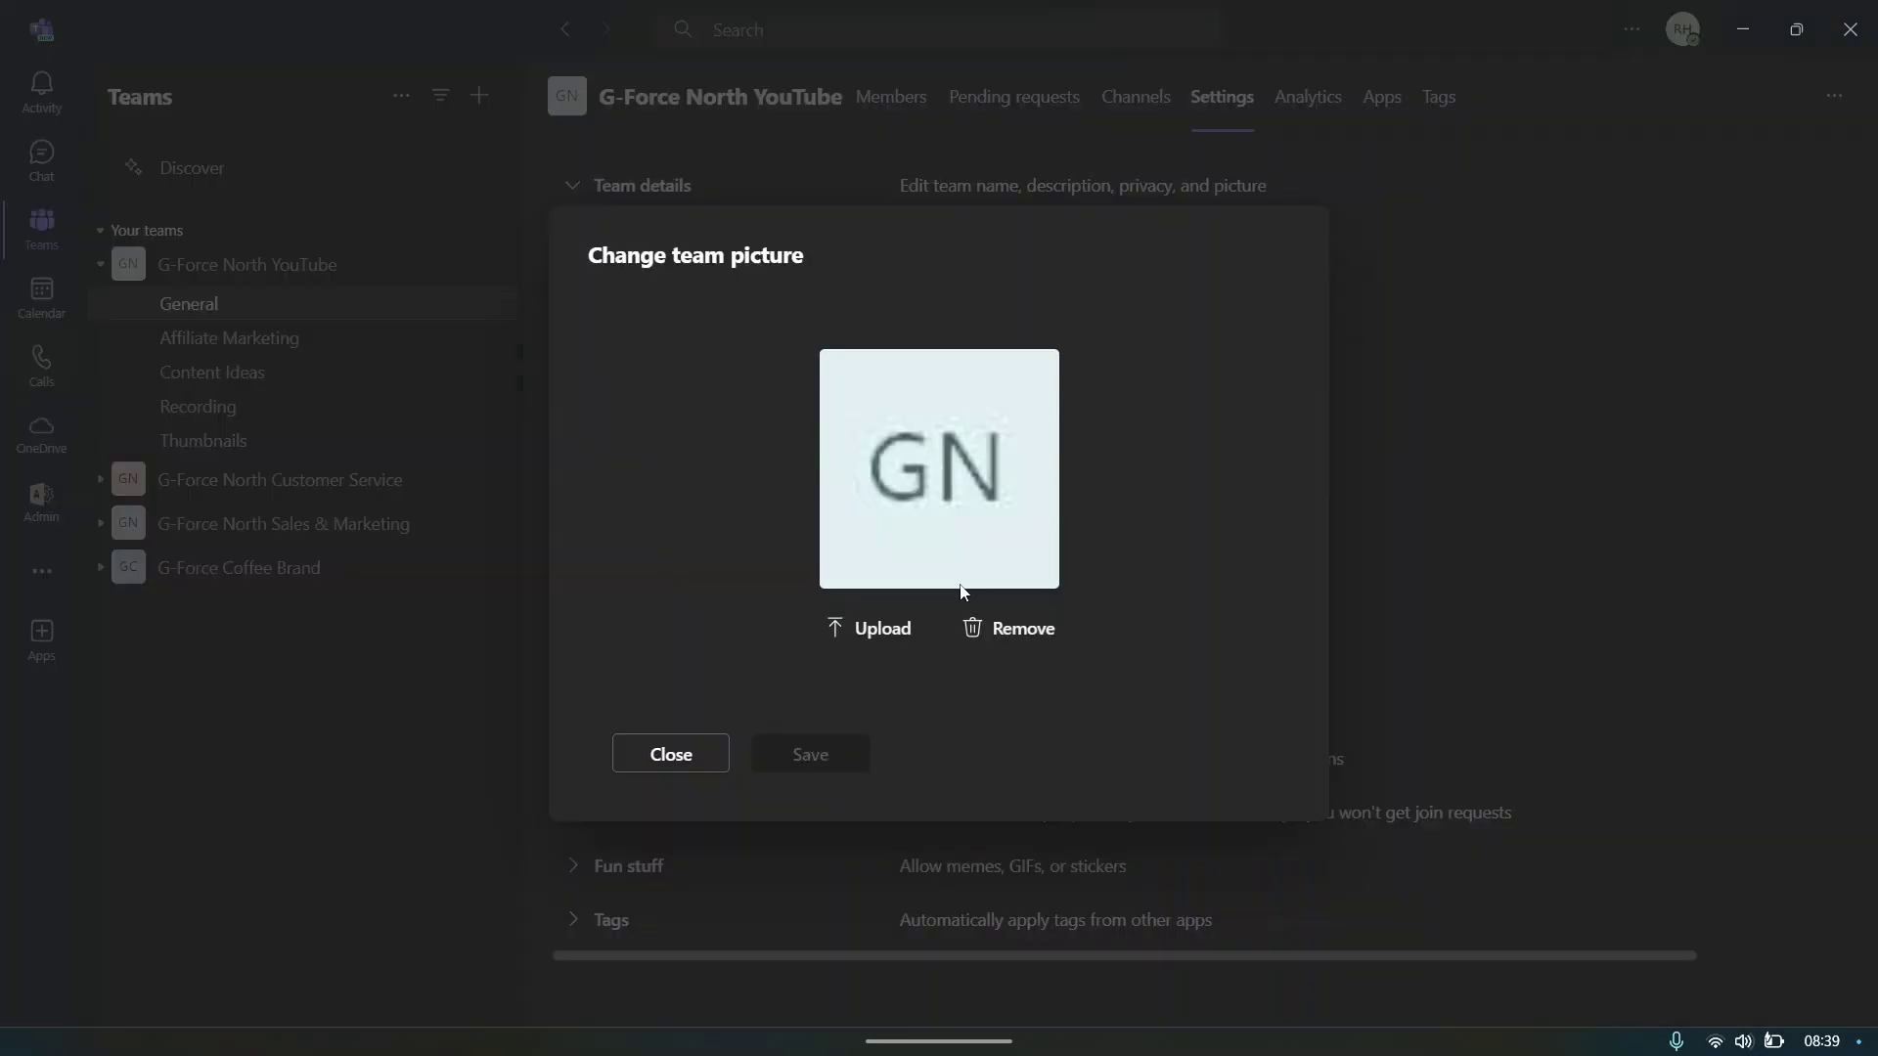
click(870, 628)
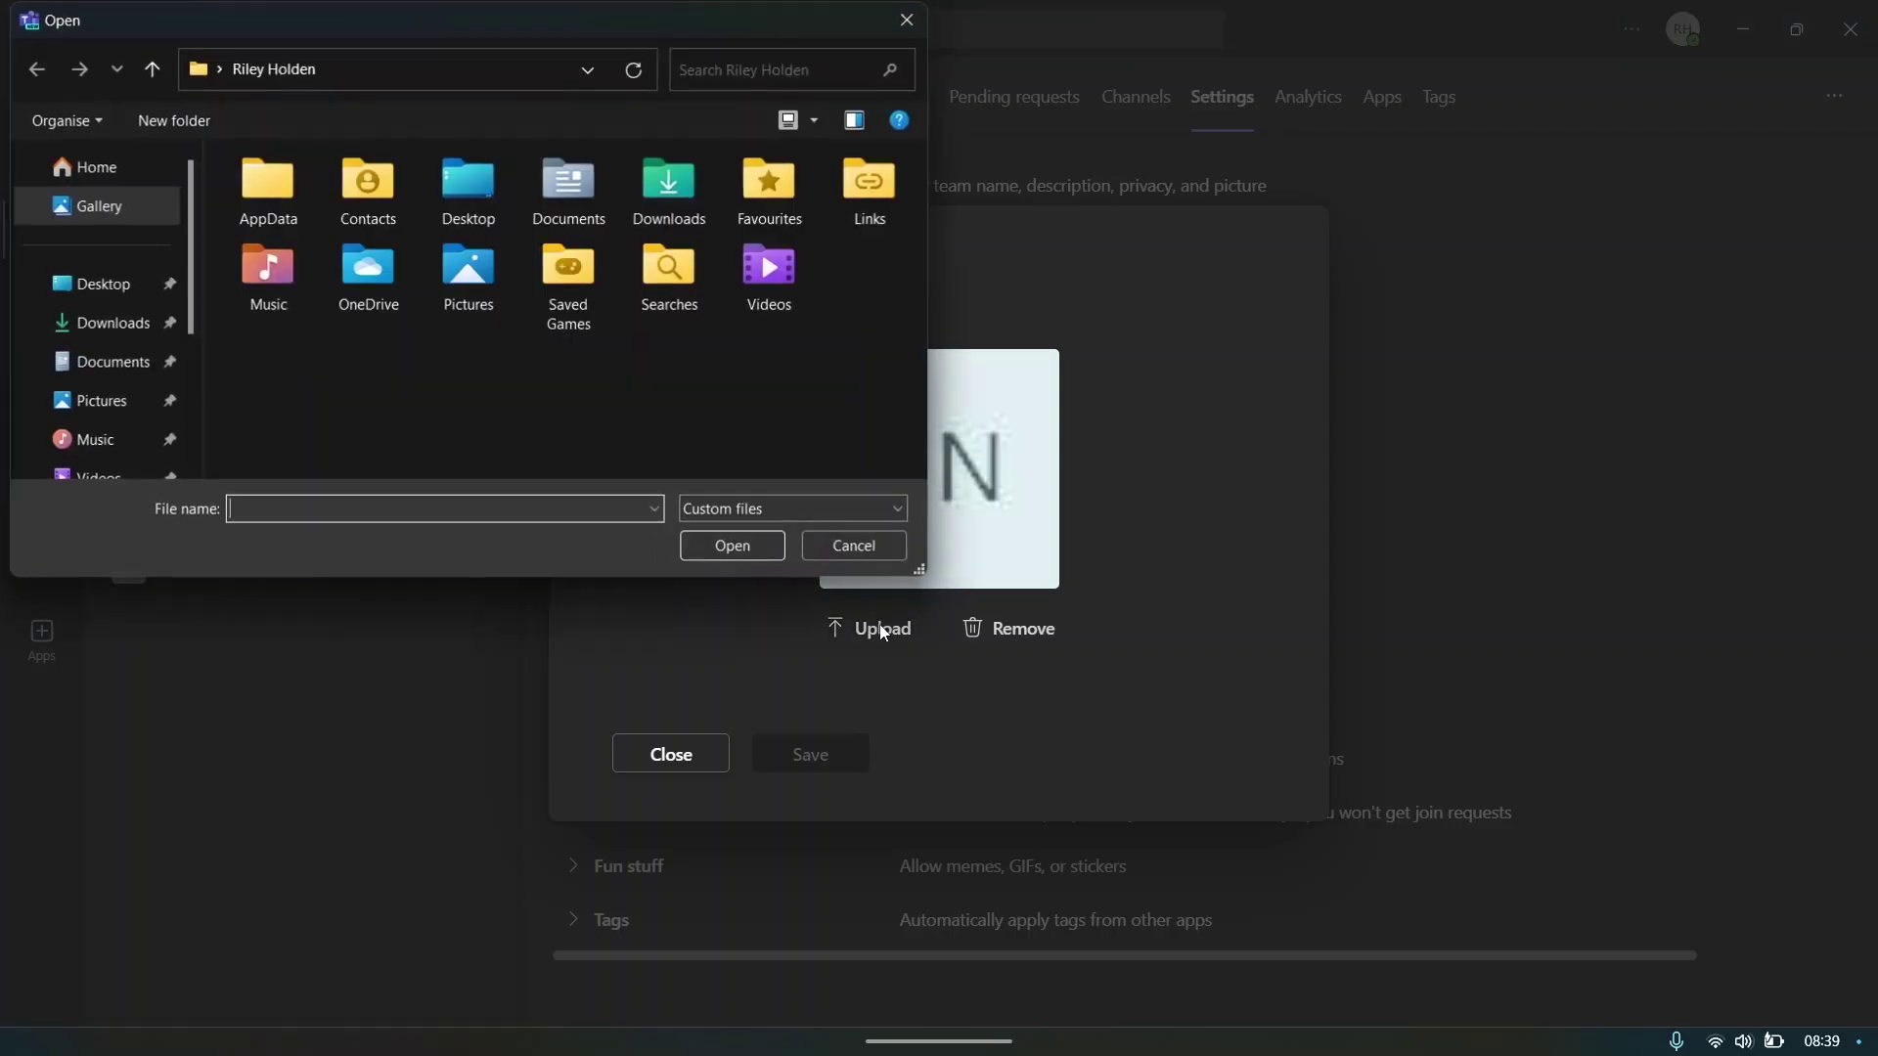
click(112, 322)
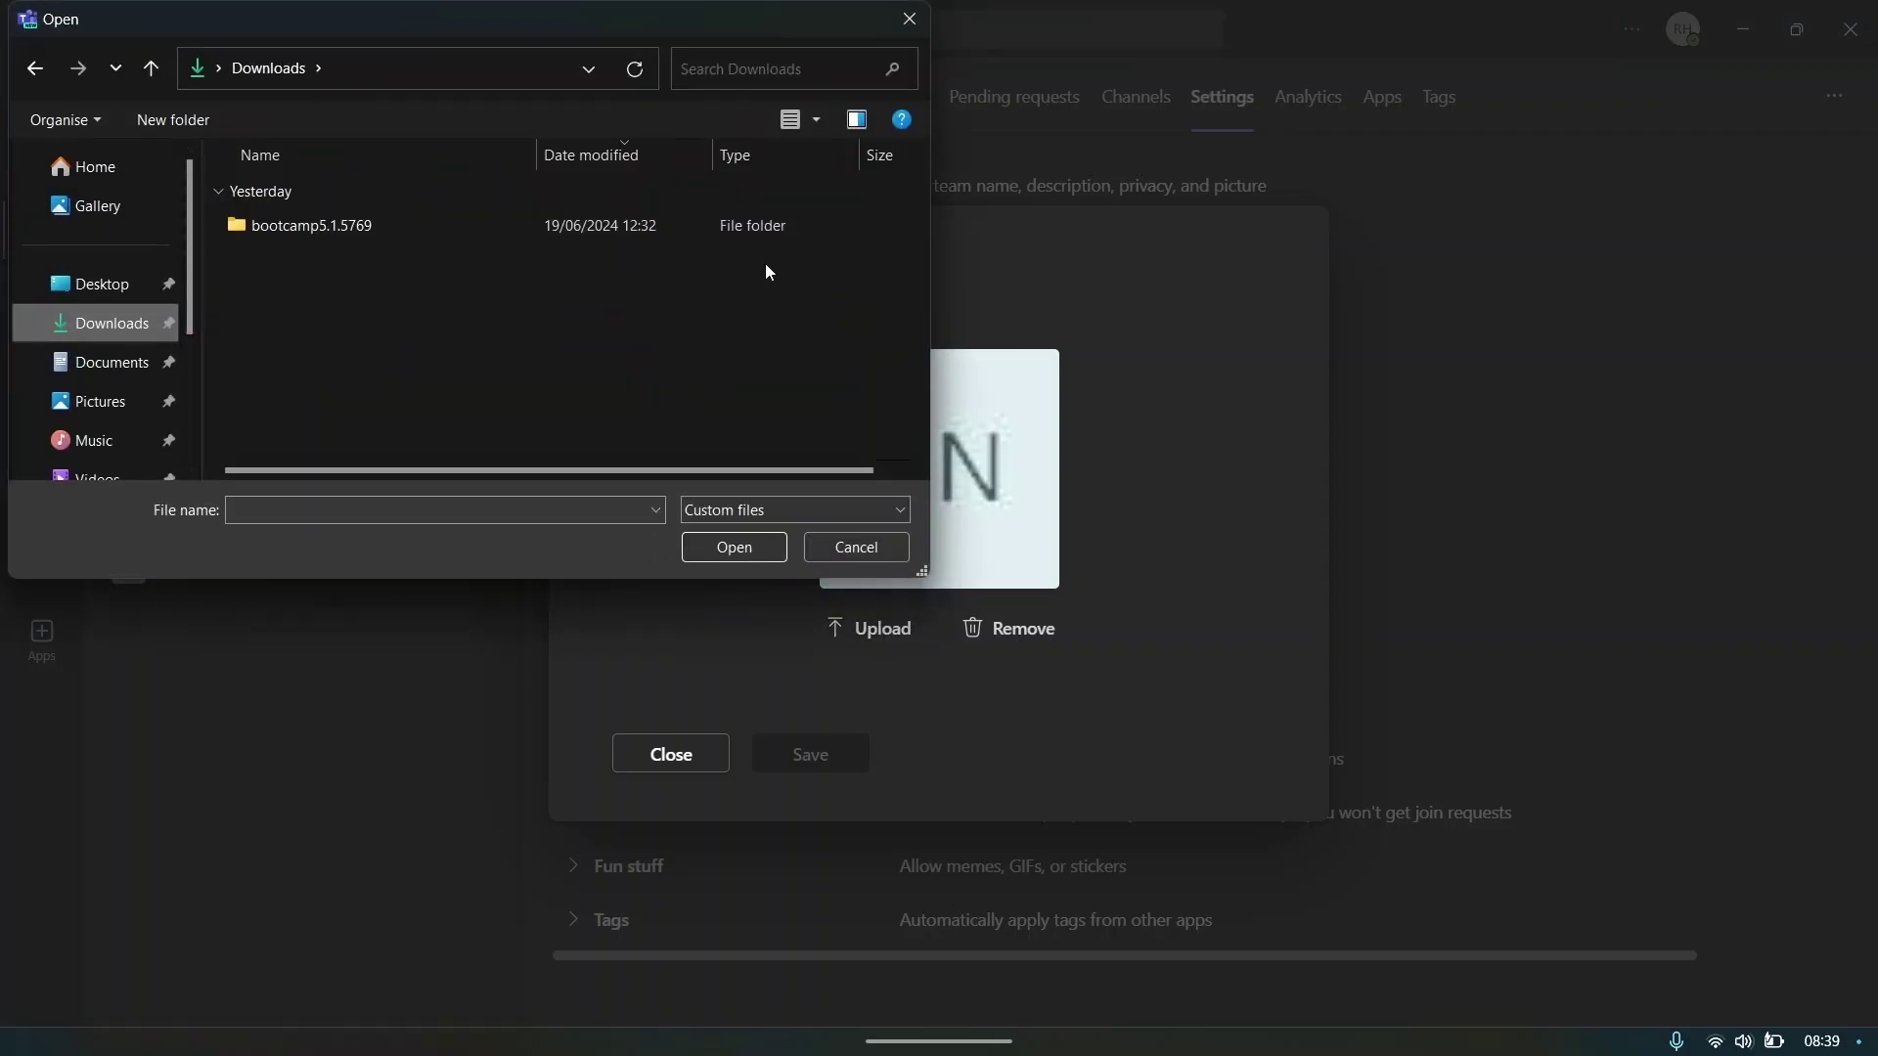
click(908, 19)
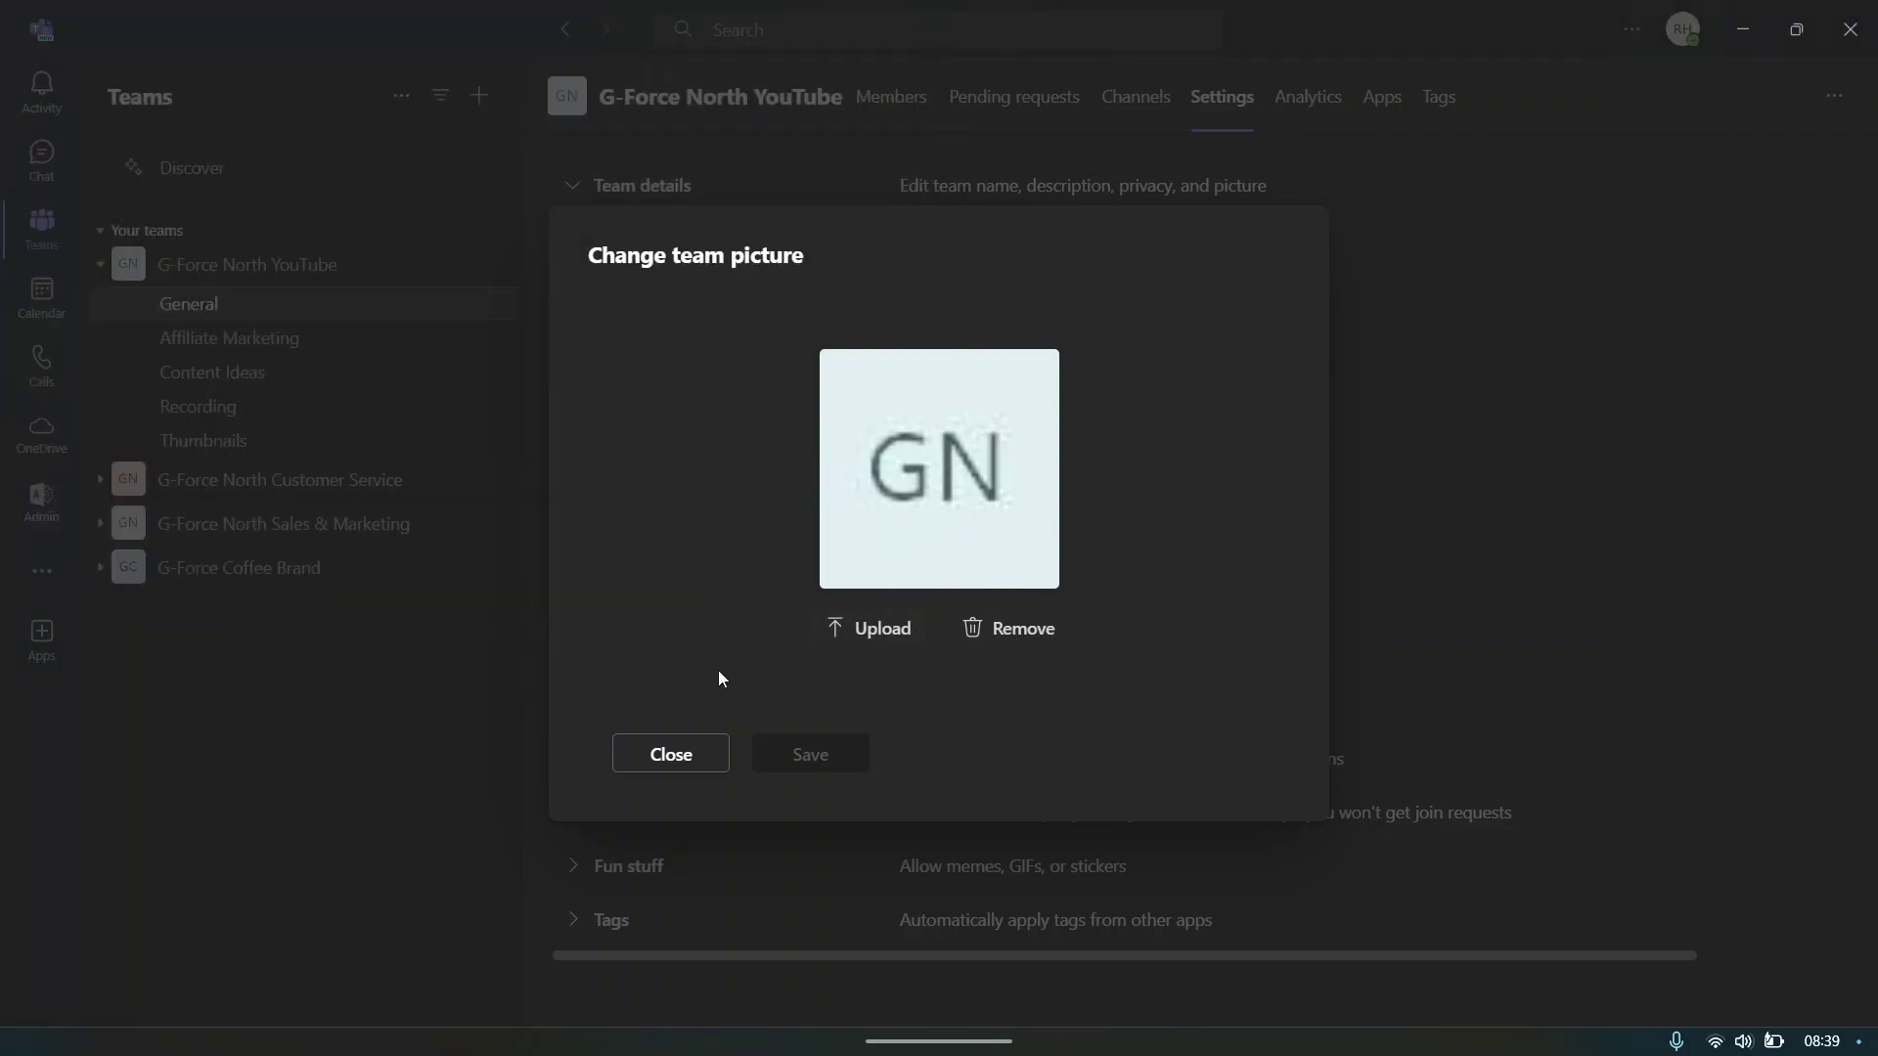
click(675, 754)
click(327, 318)
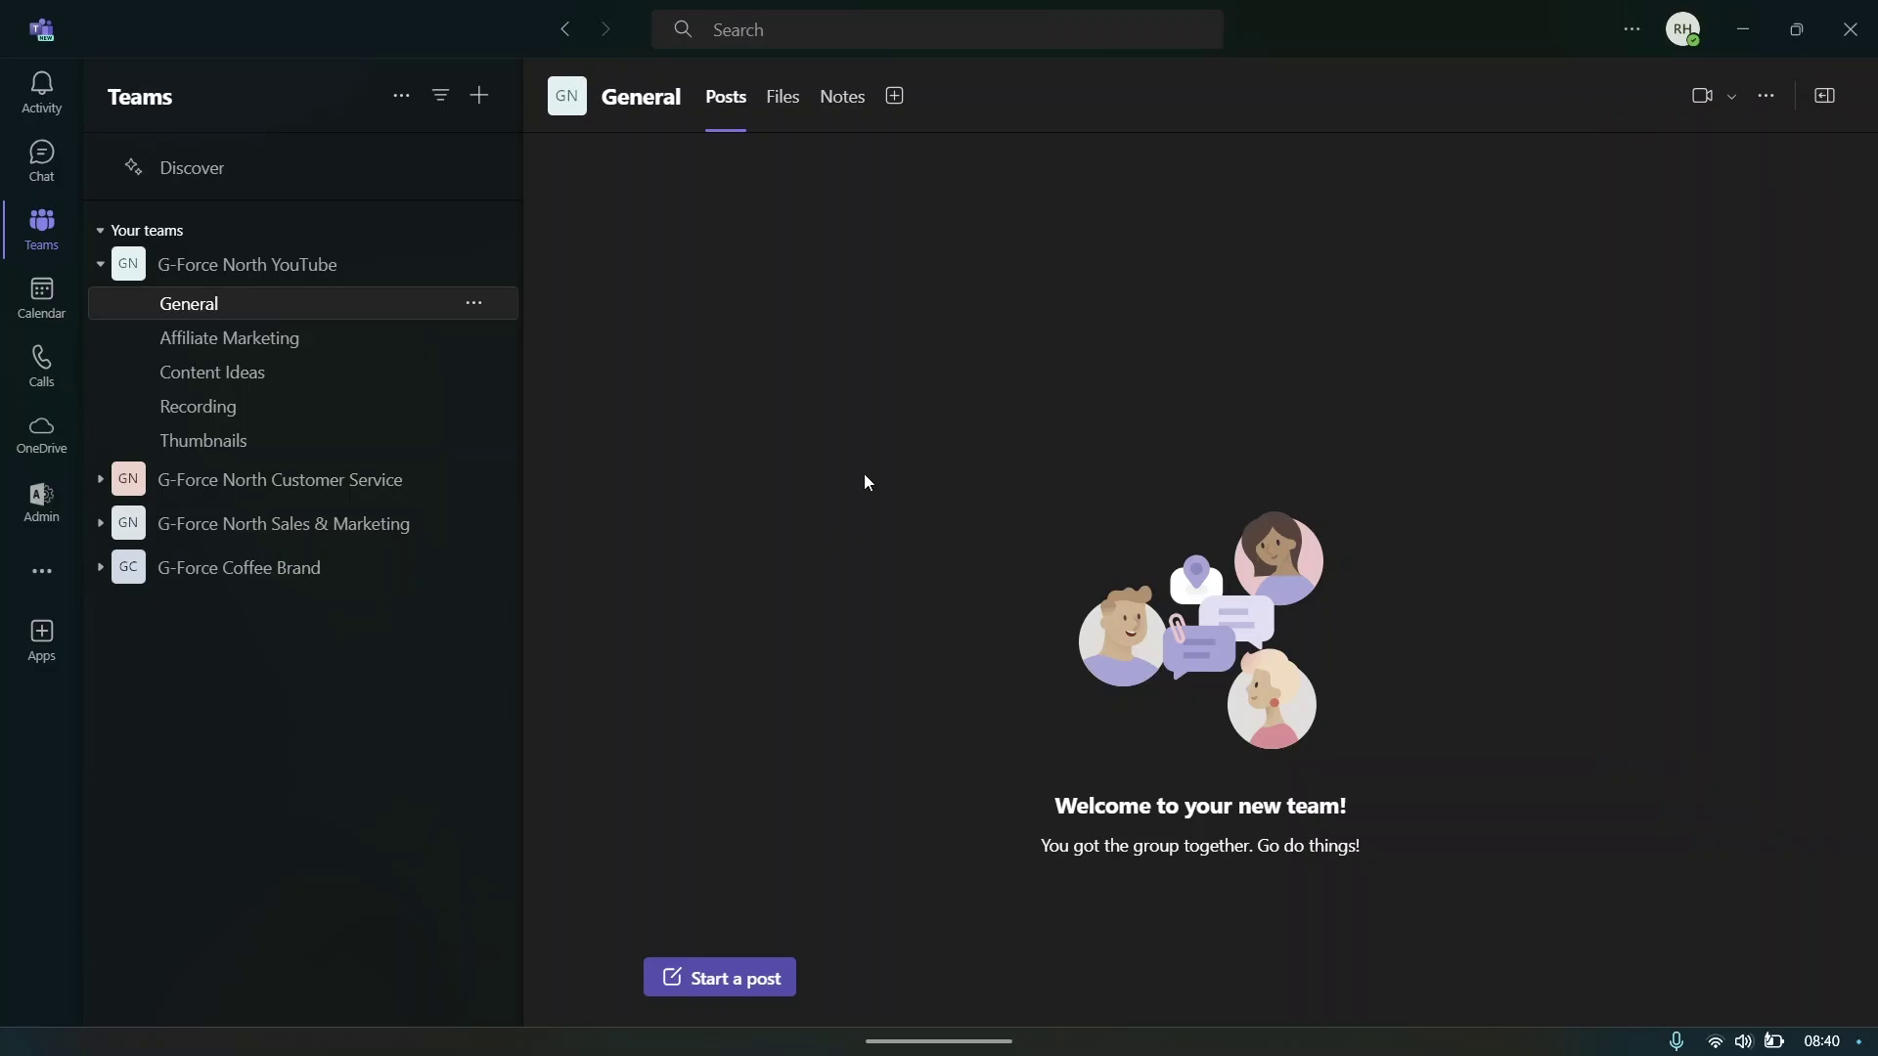
- Open Affiliate Marketing, then expand and re-collapse the Customer Service and Sales & Marketing teams
click(334, 340)
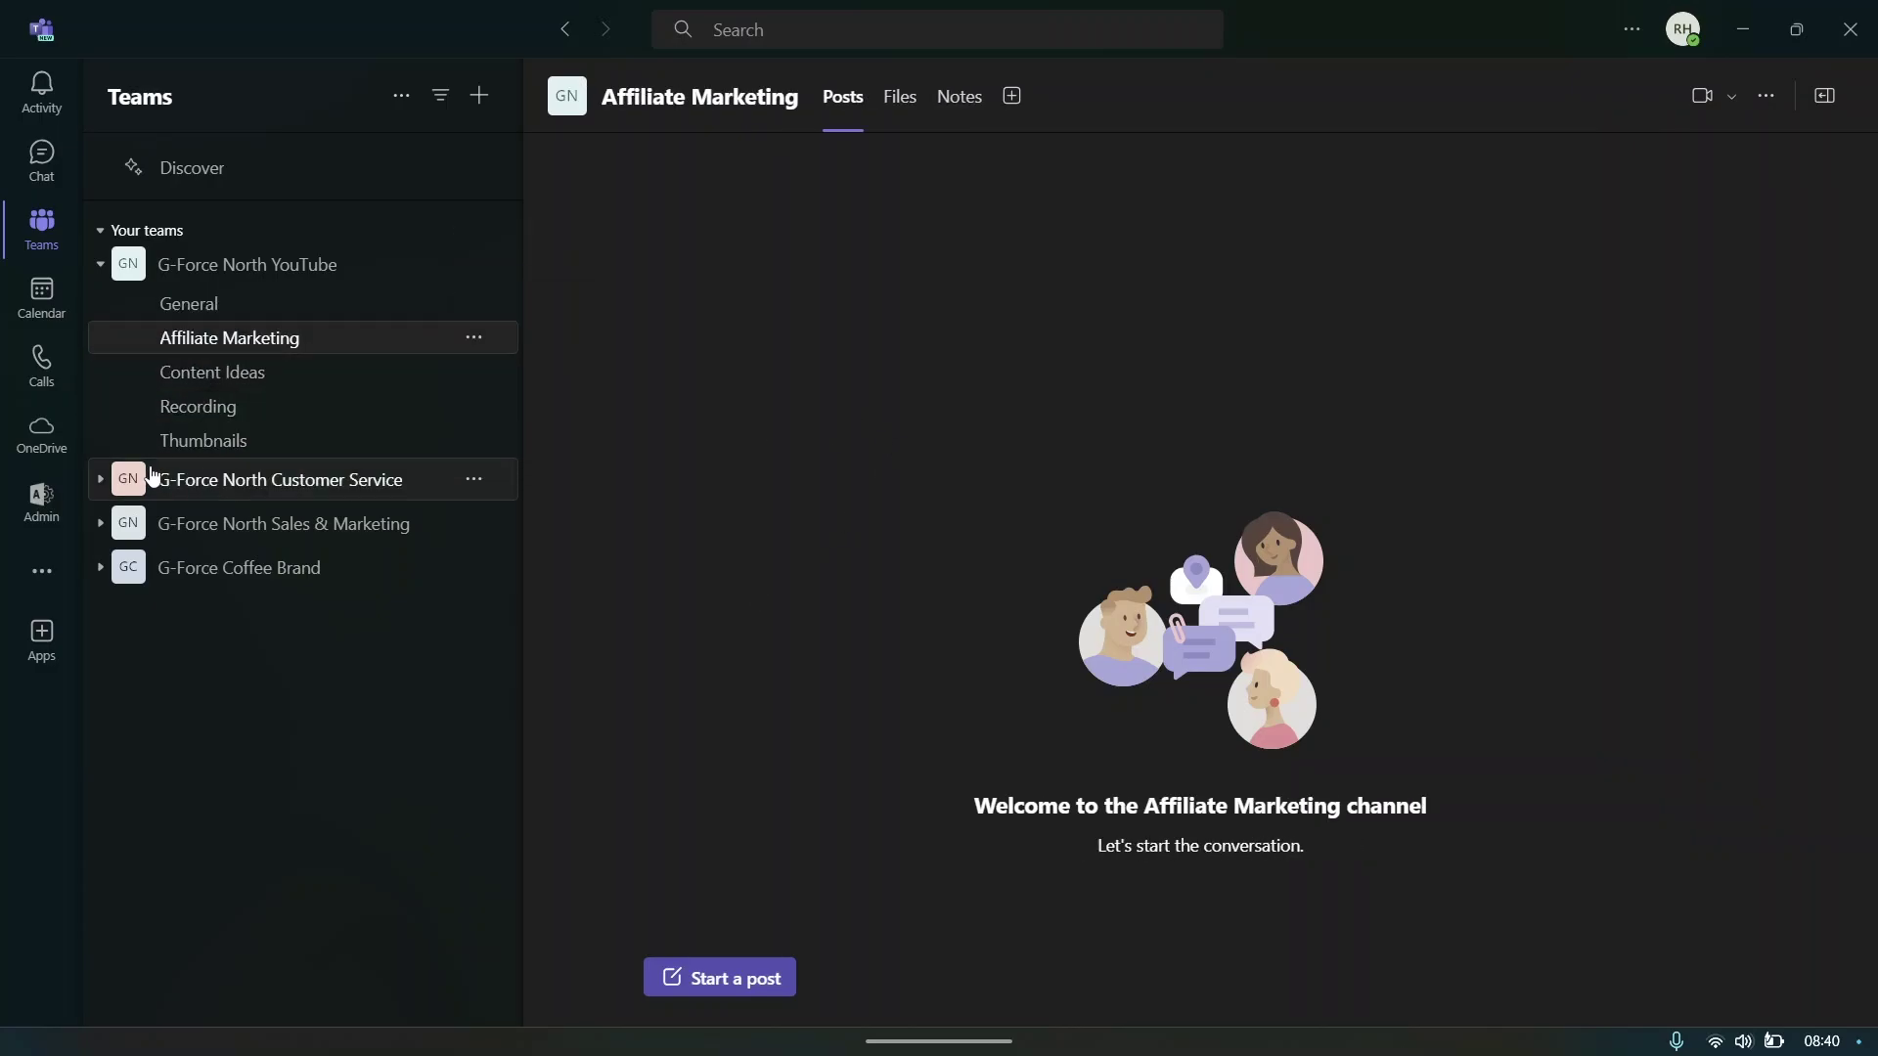
click(102, 481)
click(198, 678)
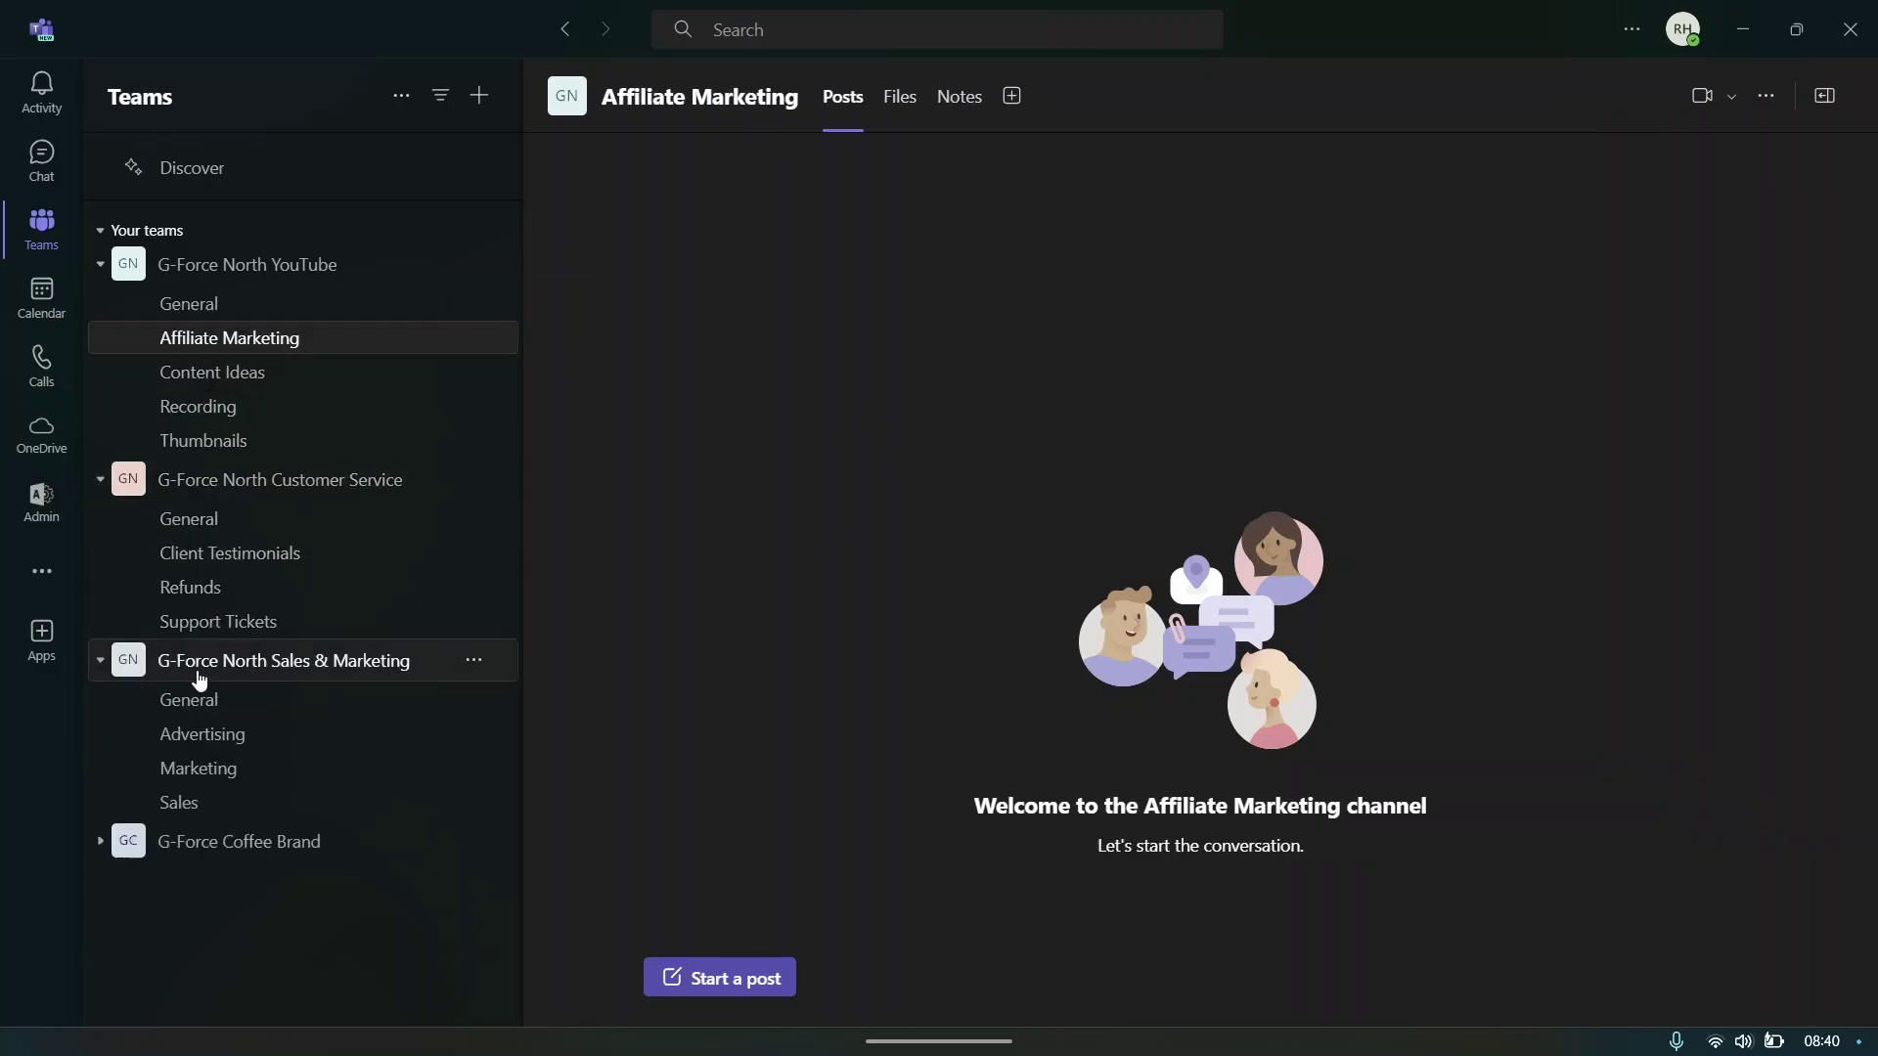
click(186, 481)
click(196, 538)
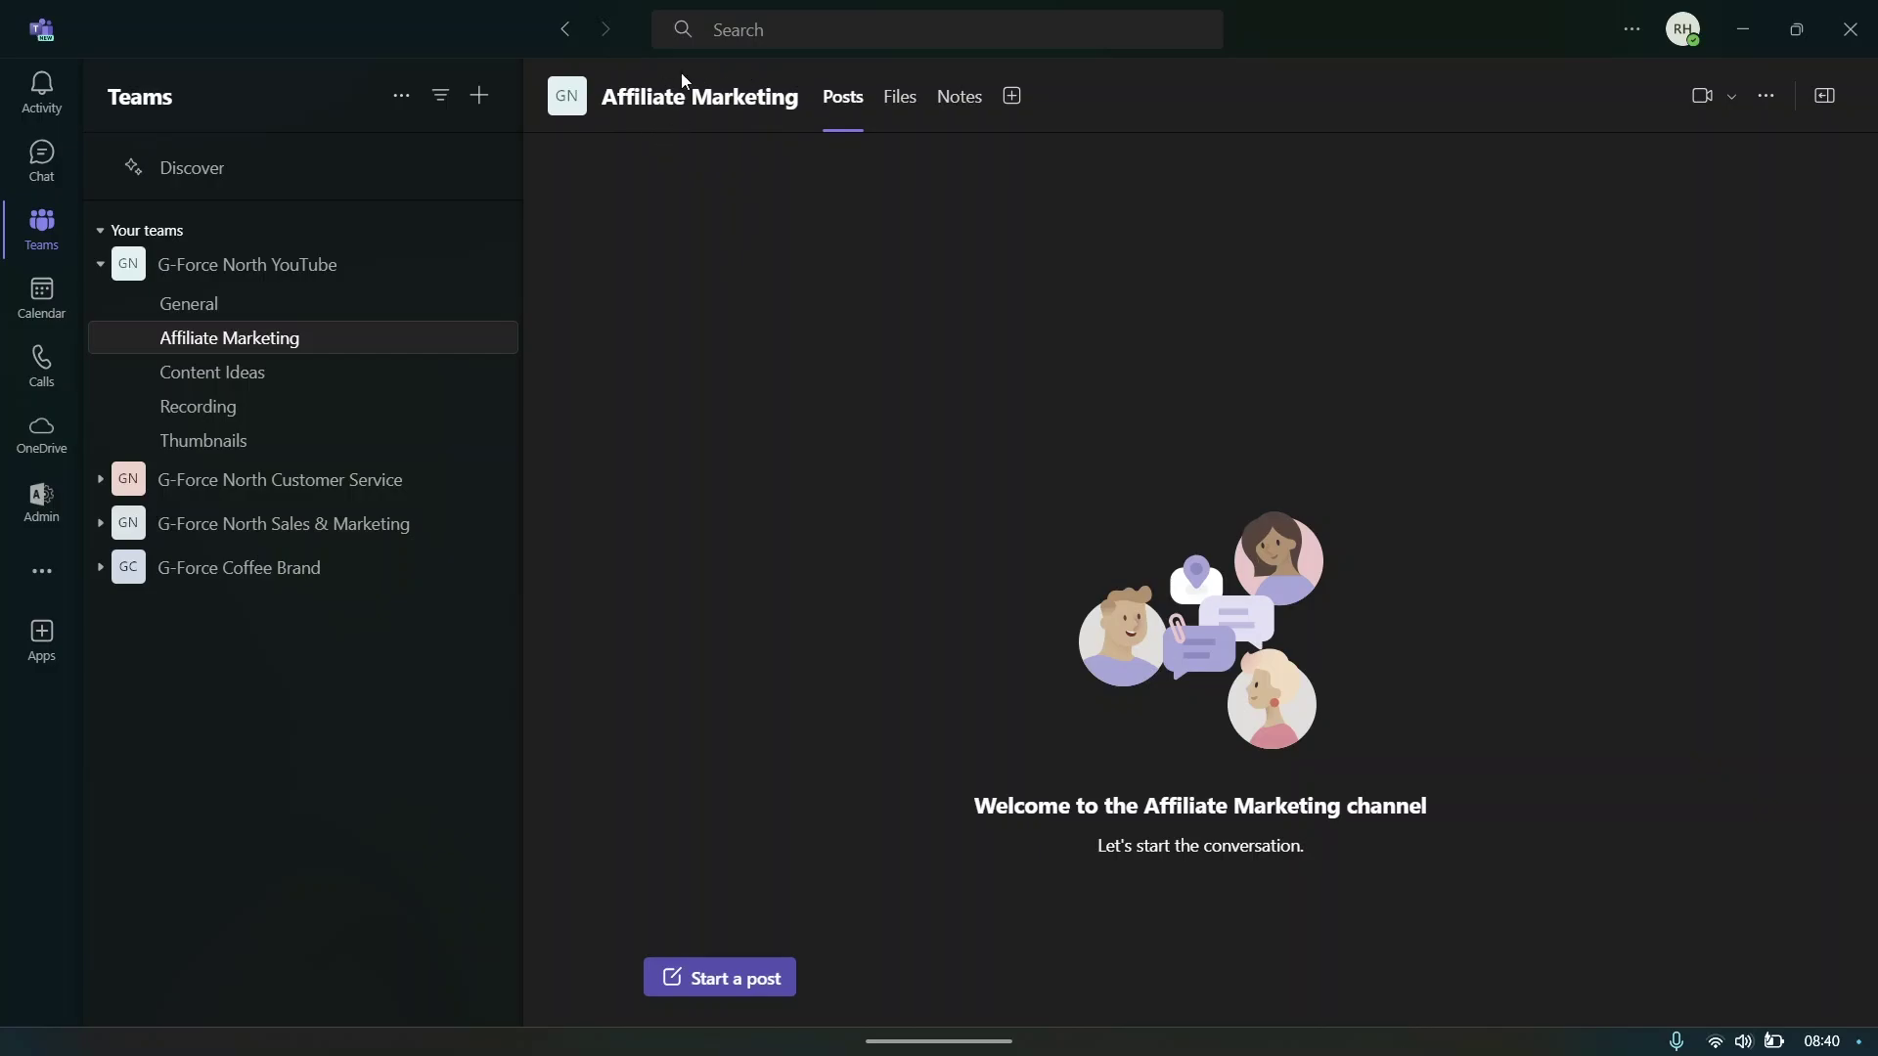
- Draft a post titled 'Welcome to the Affiliate Marketing Channel' with the pasted welcome message
click(723, 985)
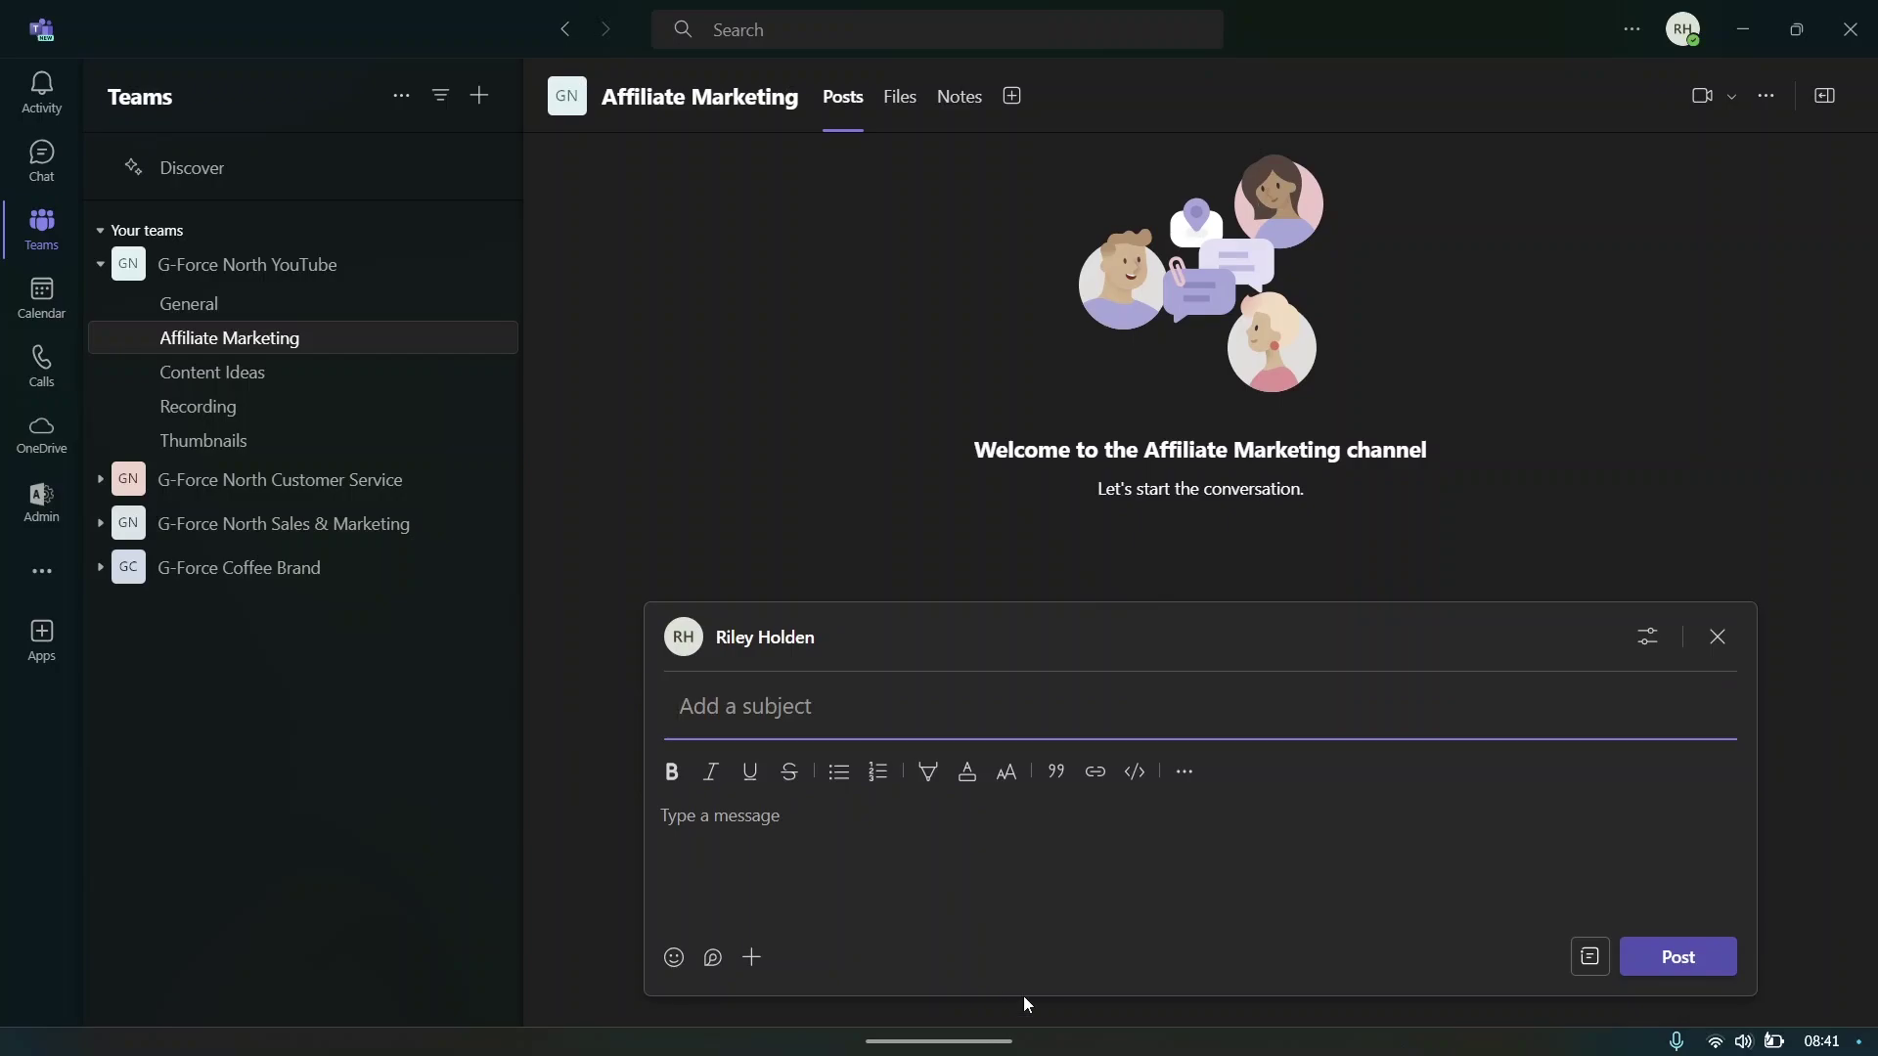
text(Welcom)
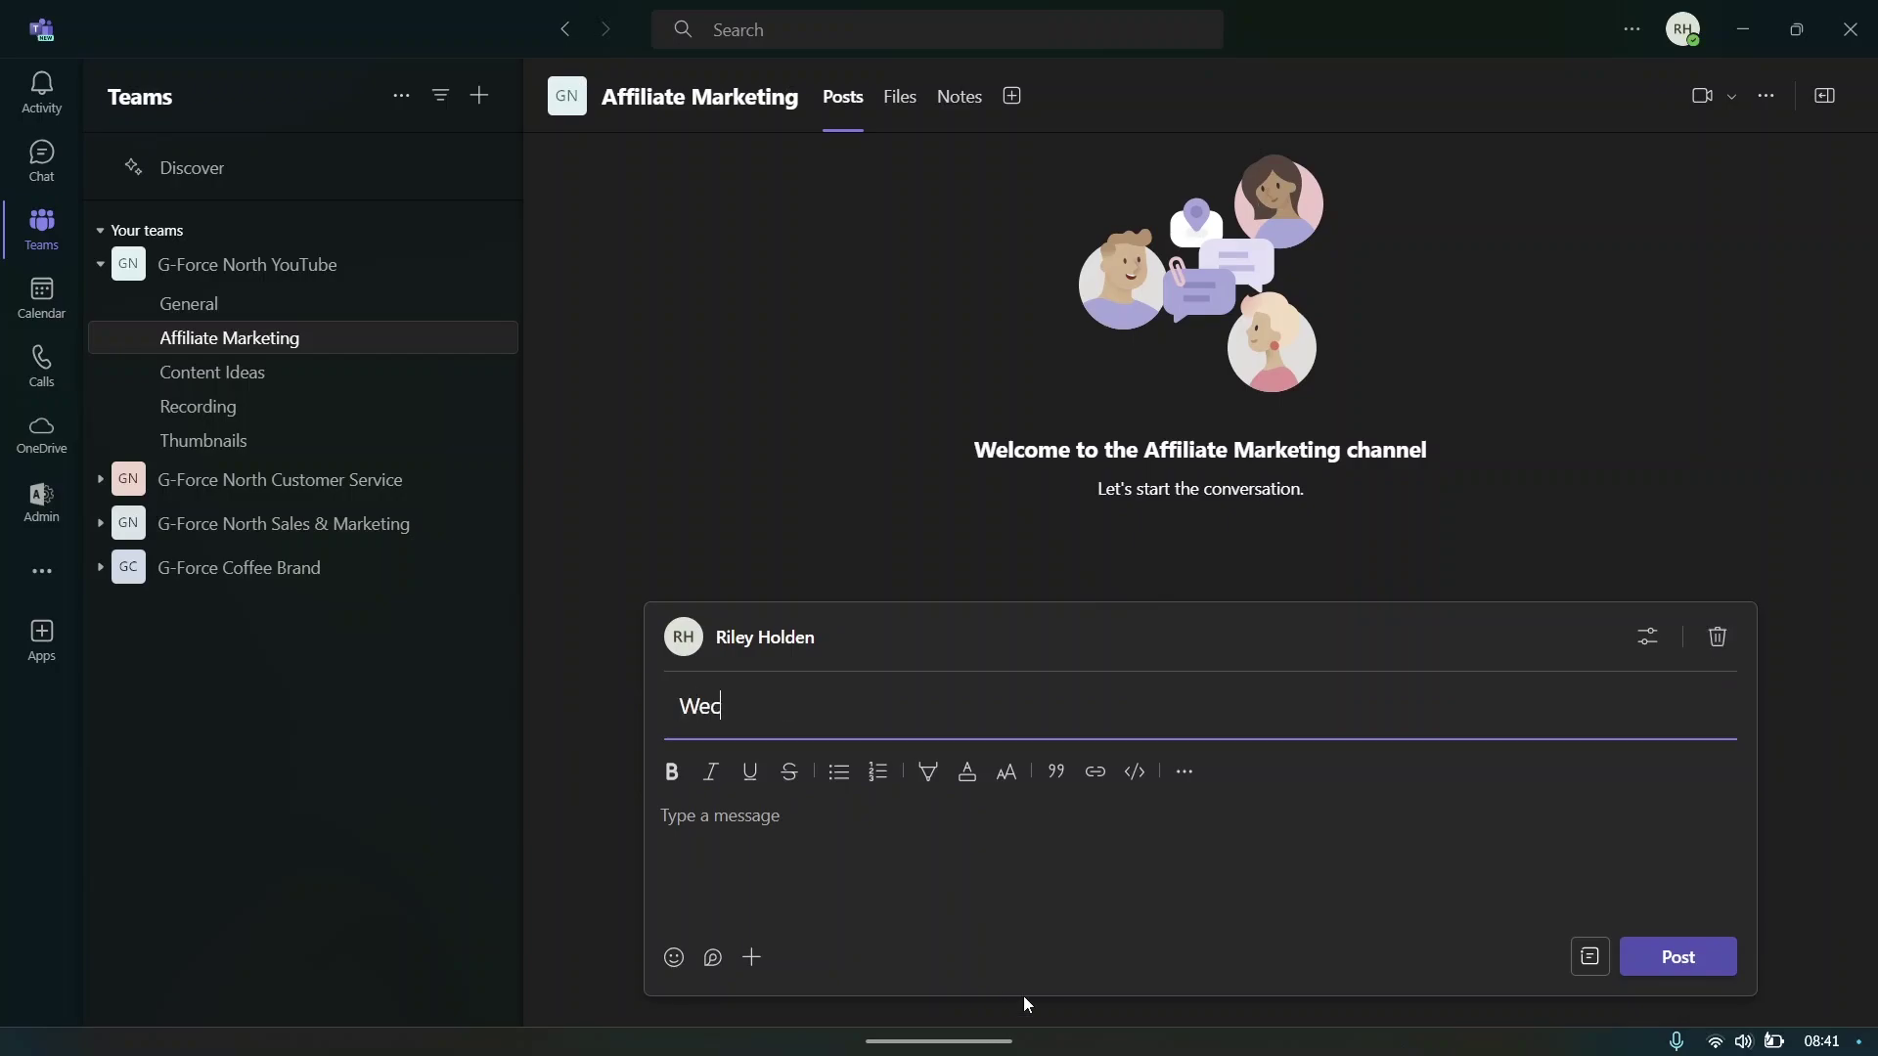
text(e to the Affiliate Marketing Channel)
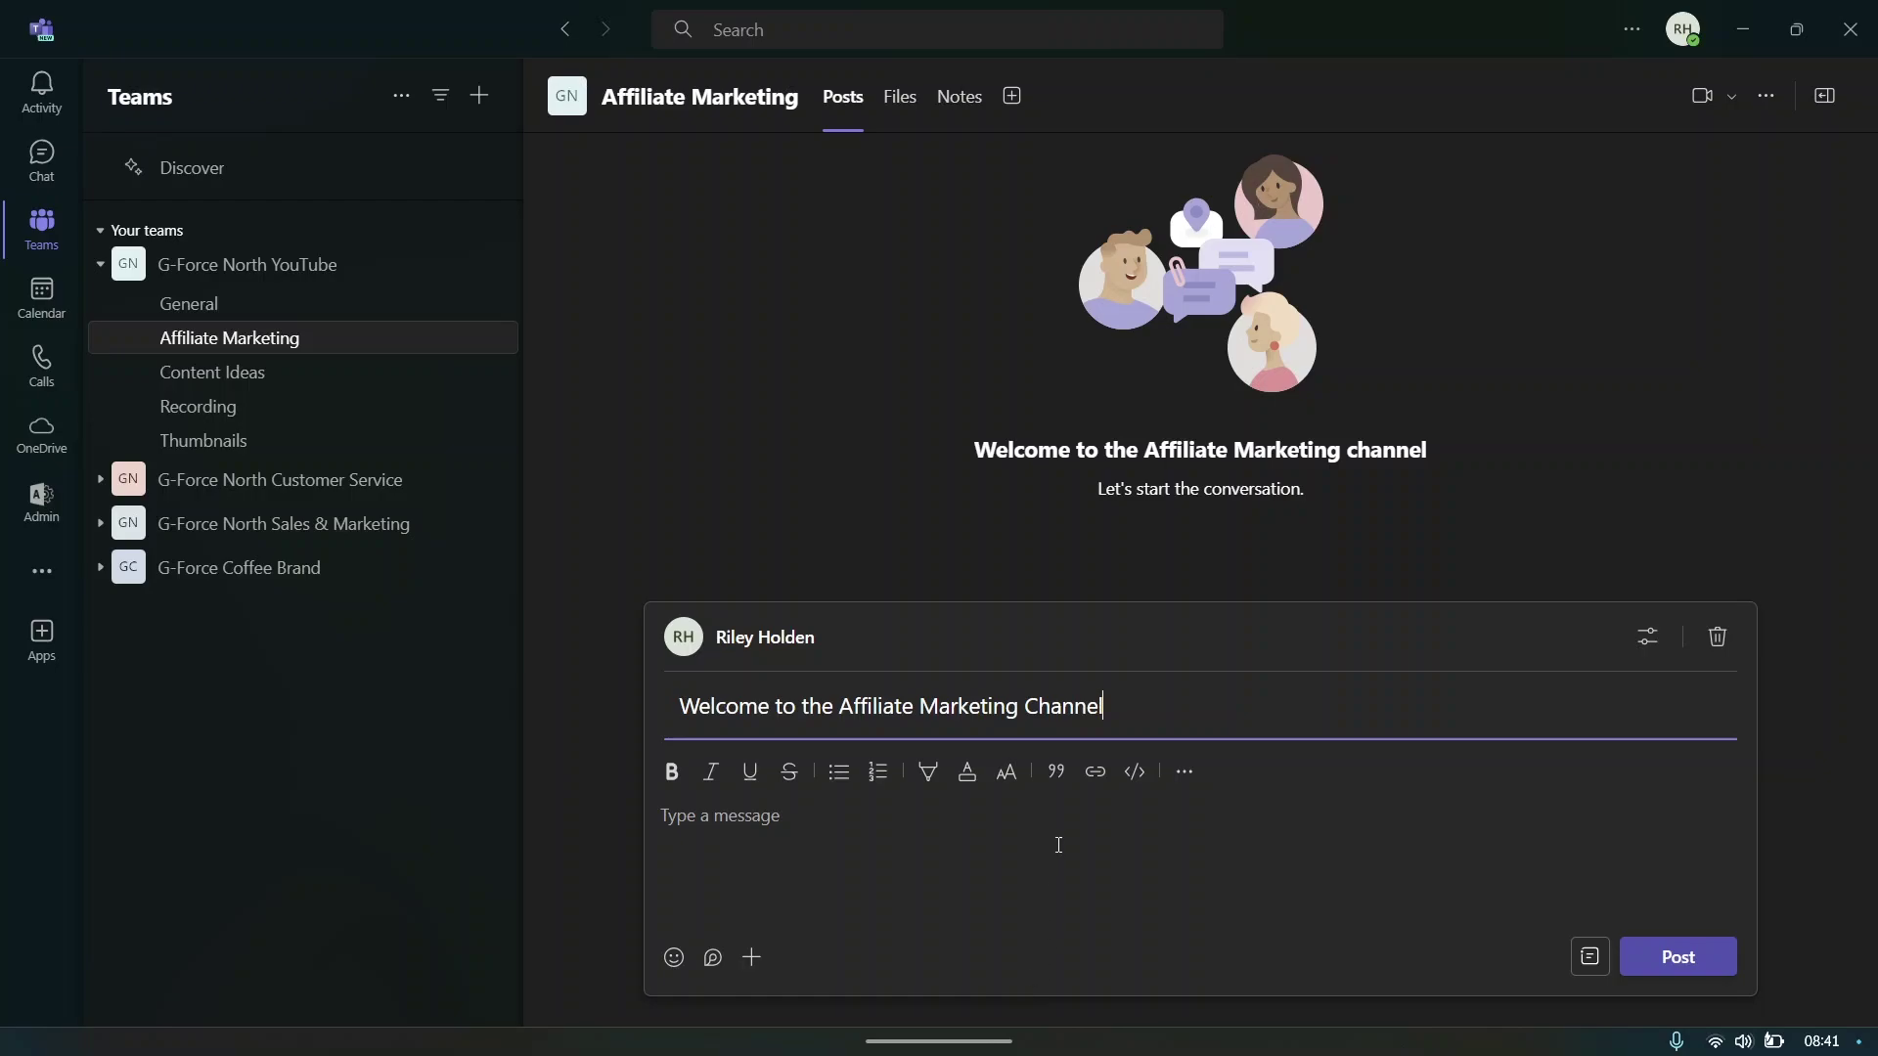
drag(1113, 706, 594, 727)
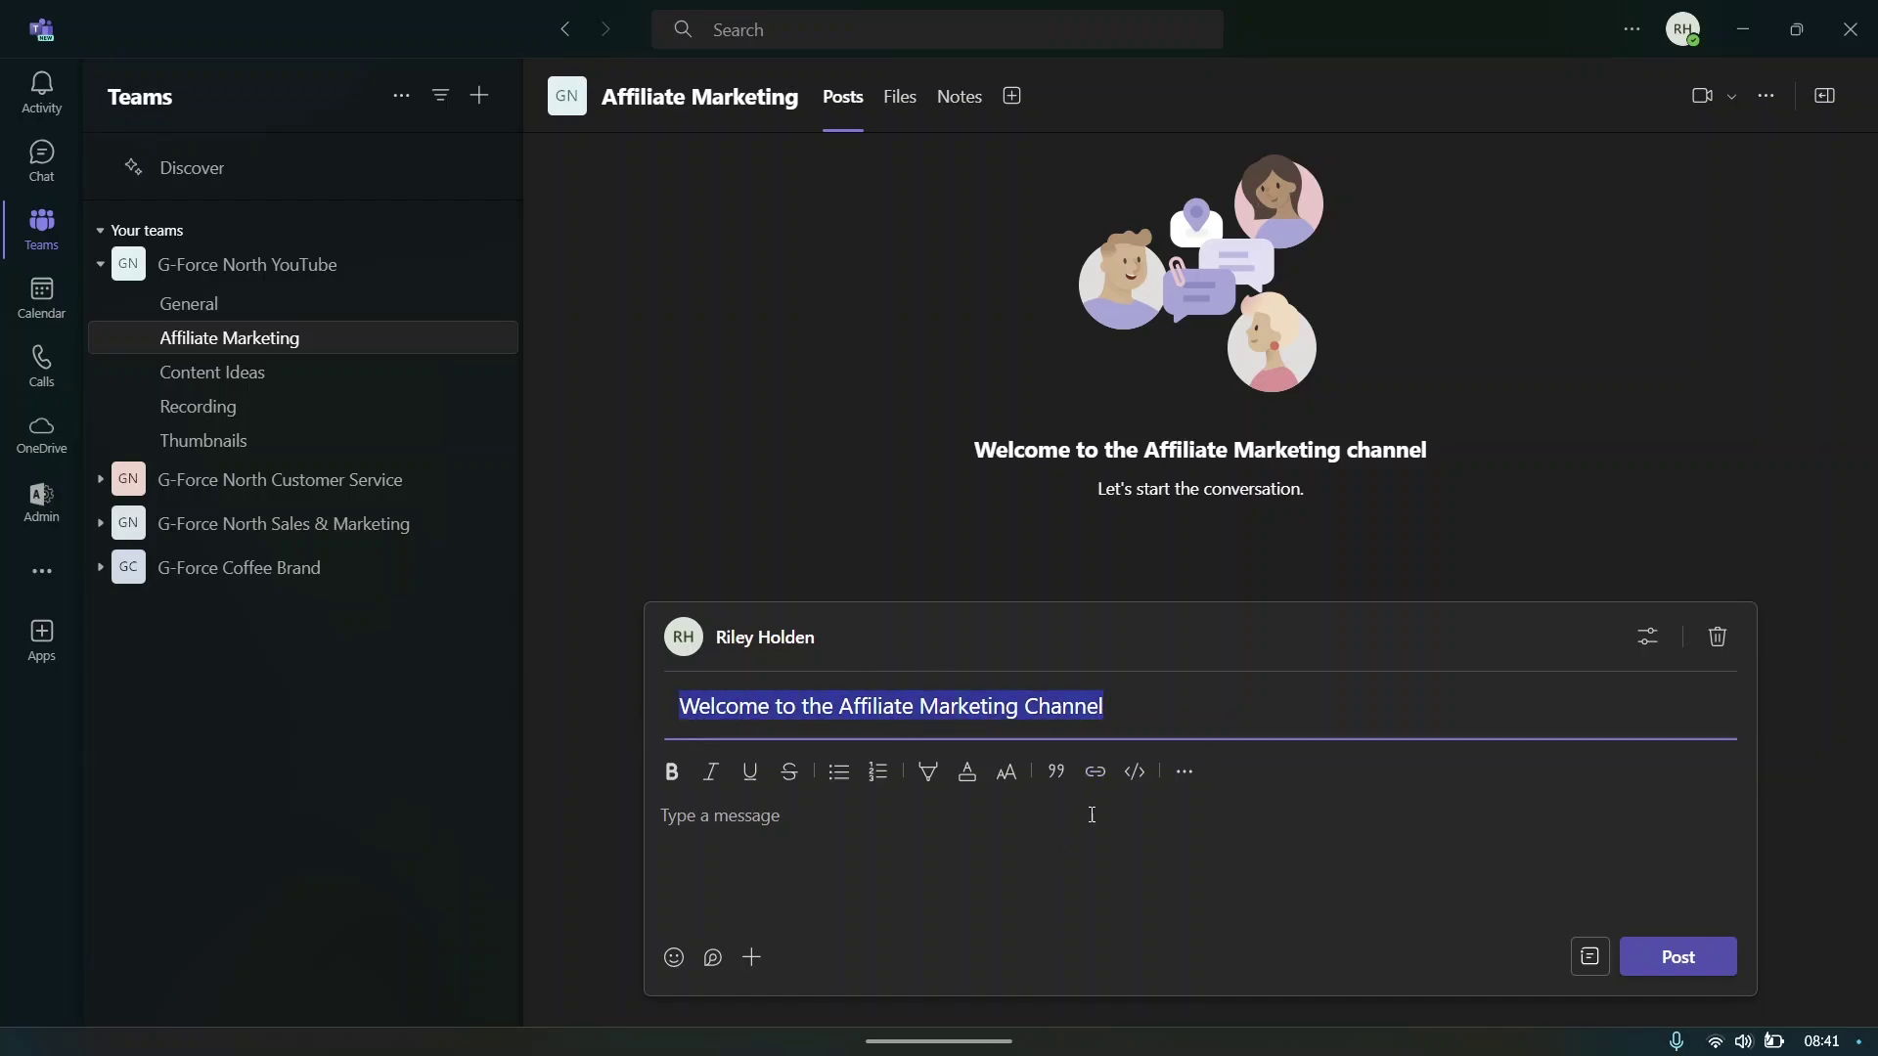
click(867, 815)
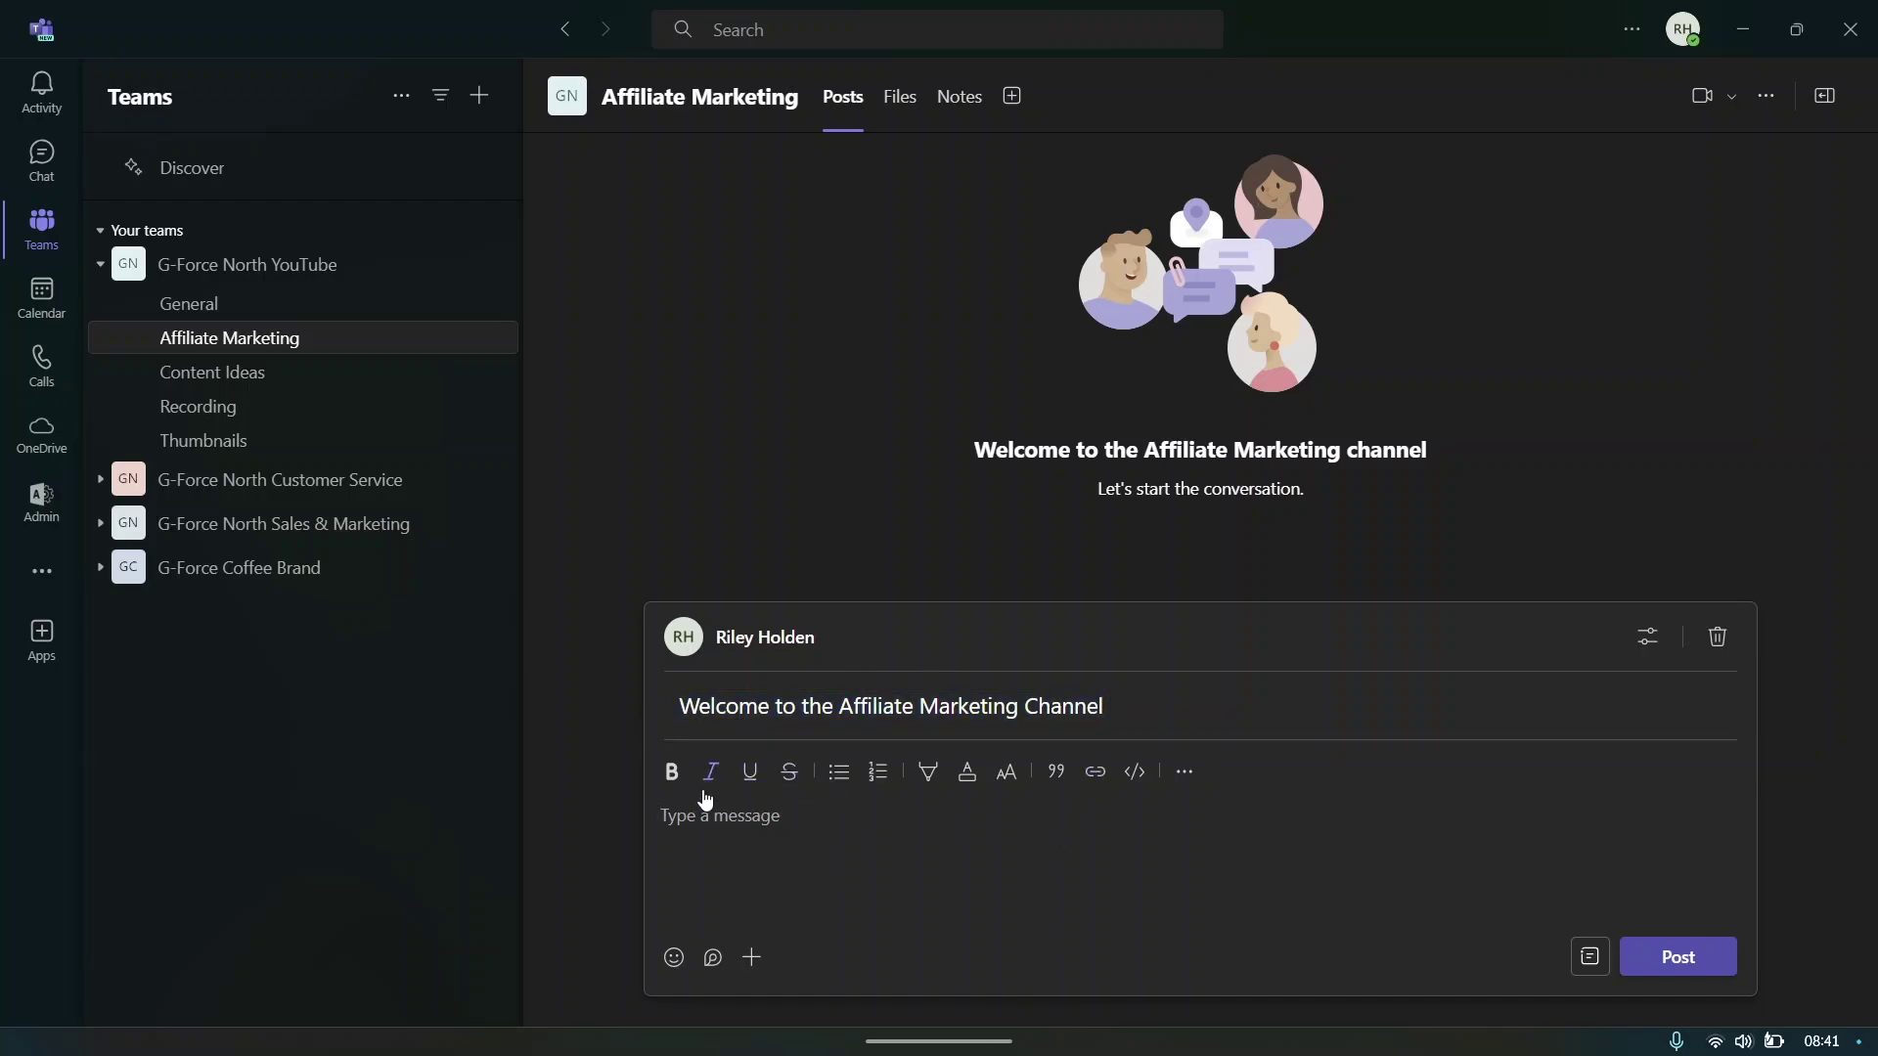
text(Welcome to the G-Force North Affiliate Marketing channel)
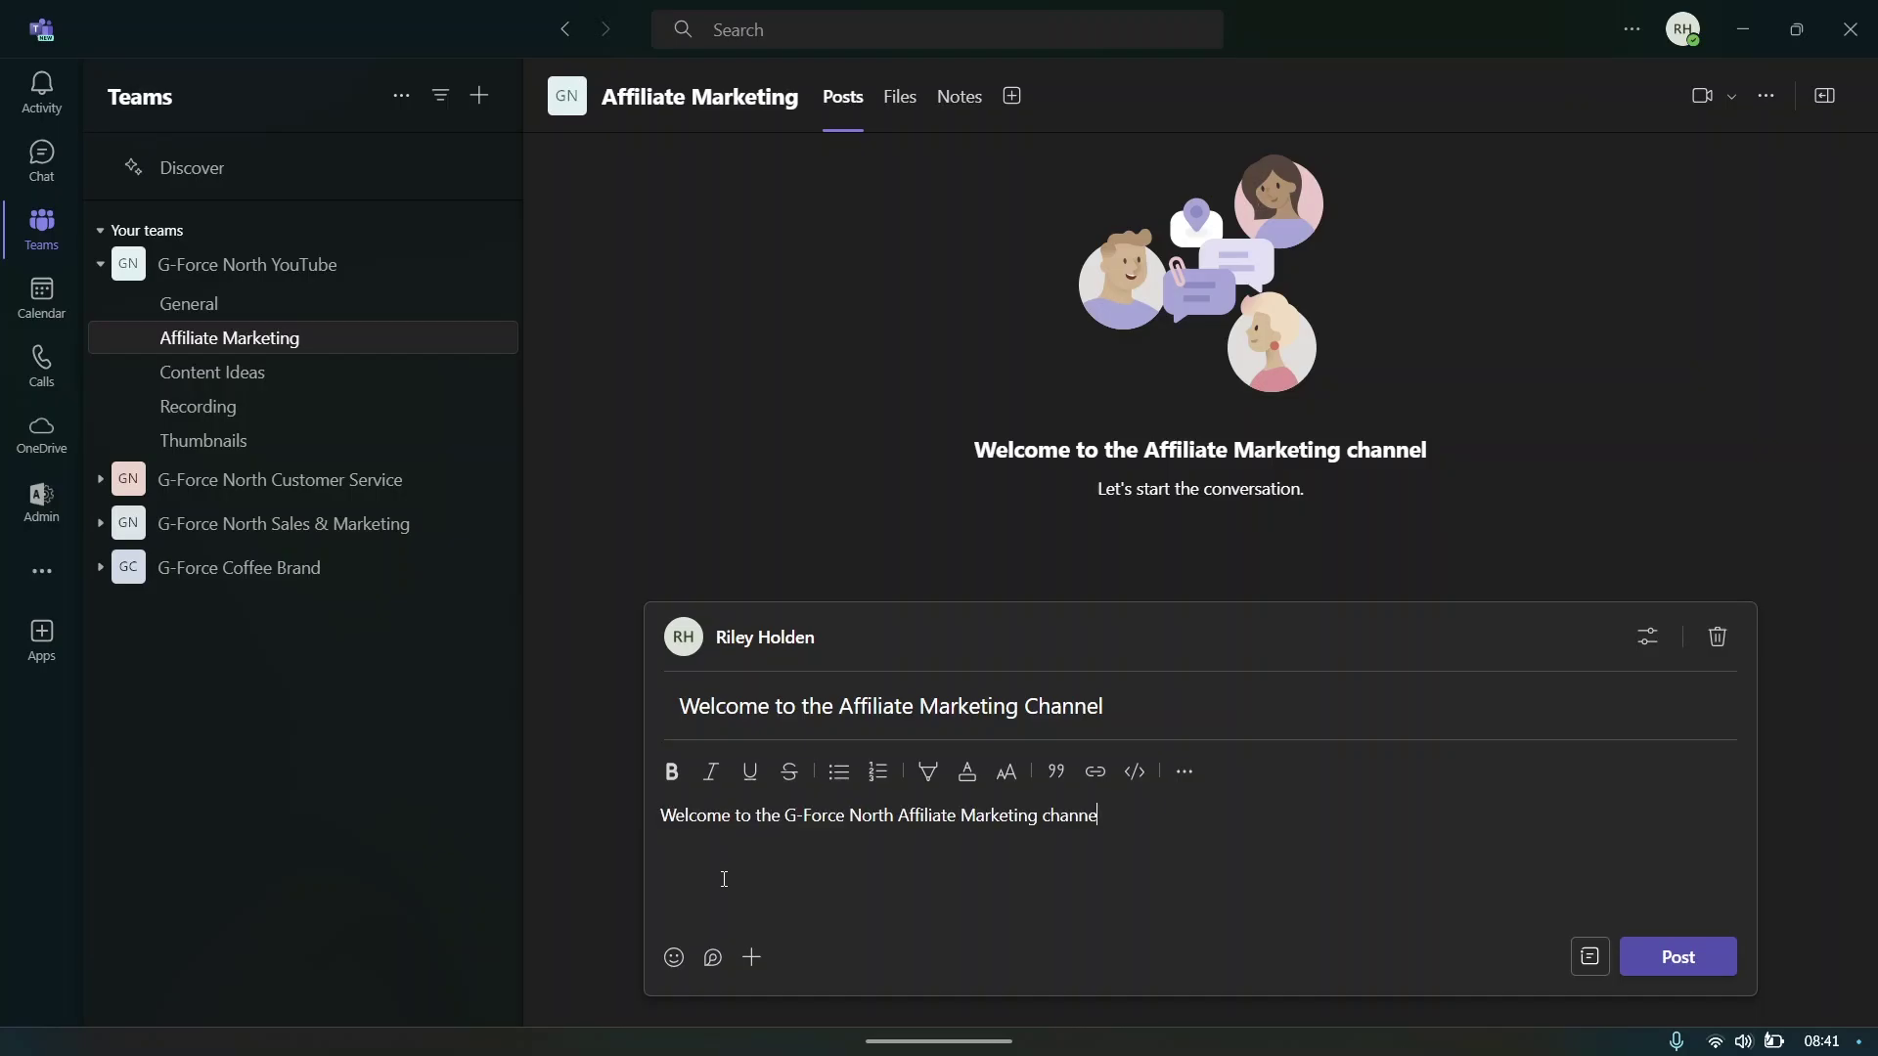
drag(664, 816, 1253, 886)
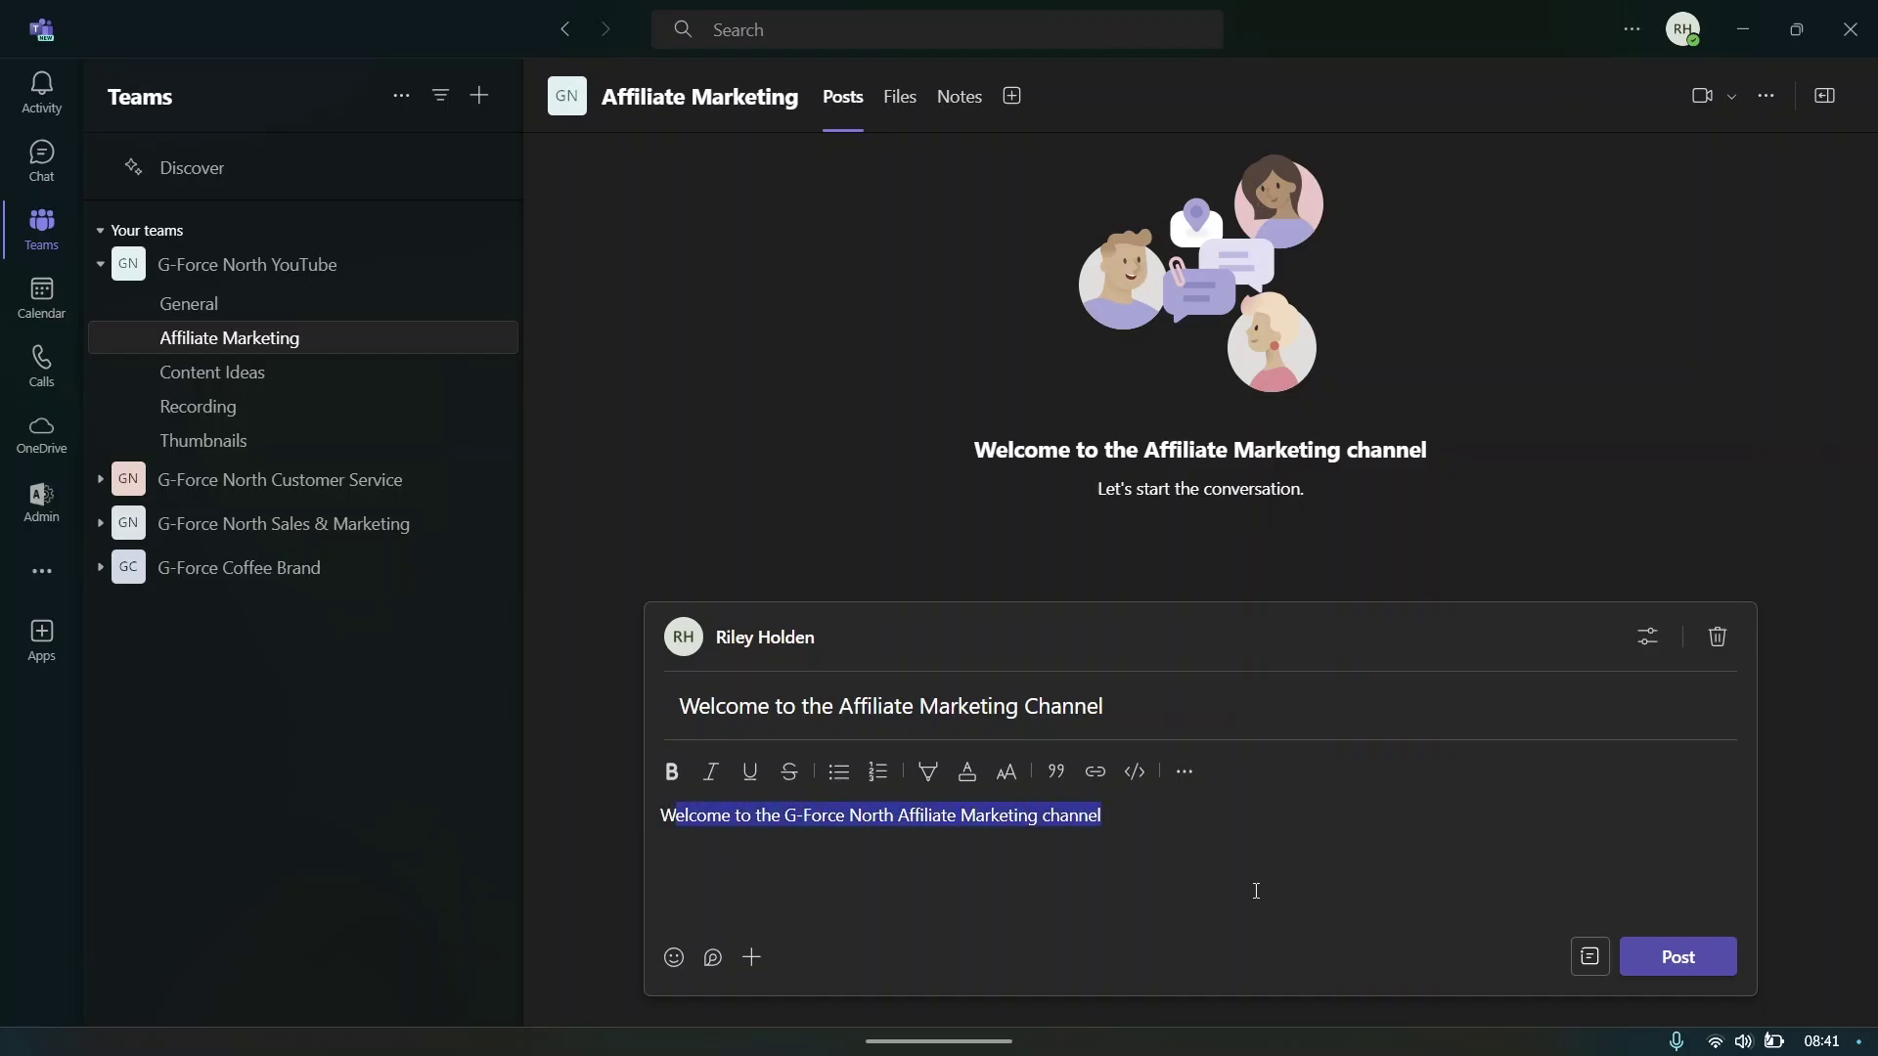
click(1176, 855)
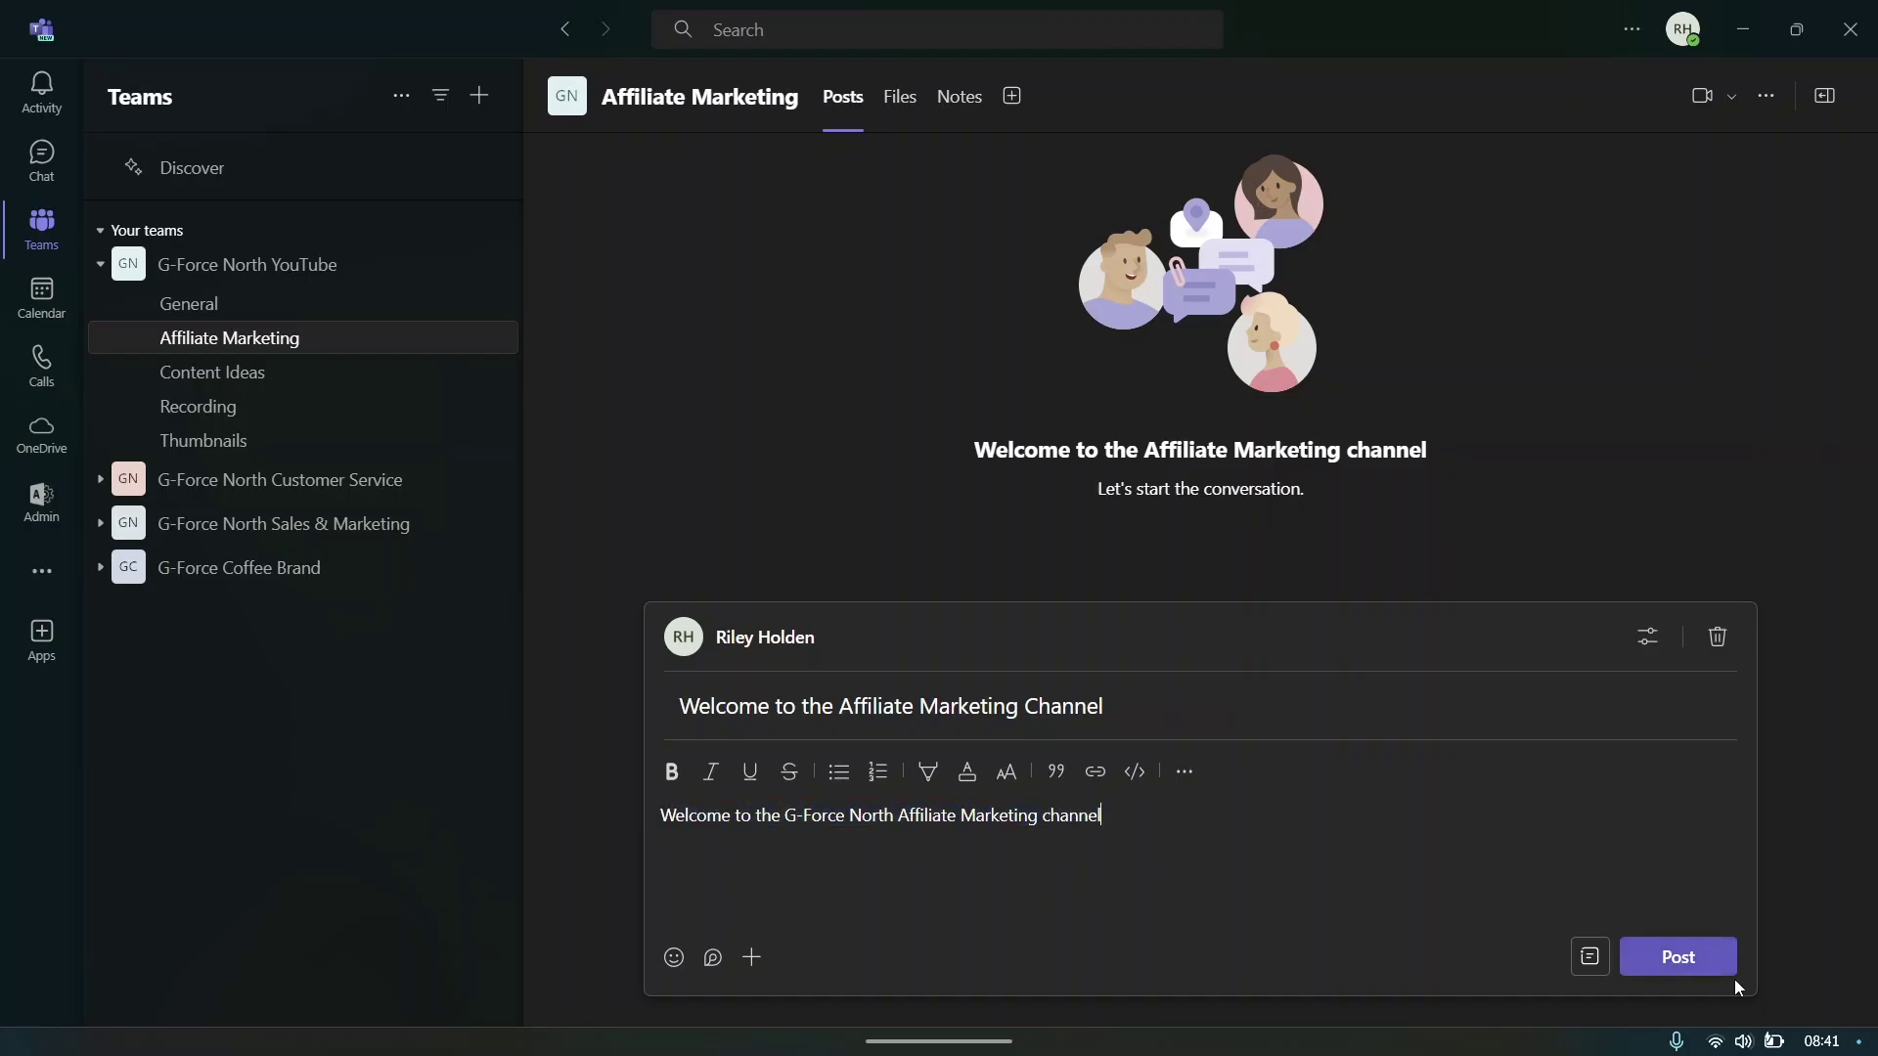
- Publish the welcome post and dismiss the channel introduction tips
click(1693, 960)
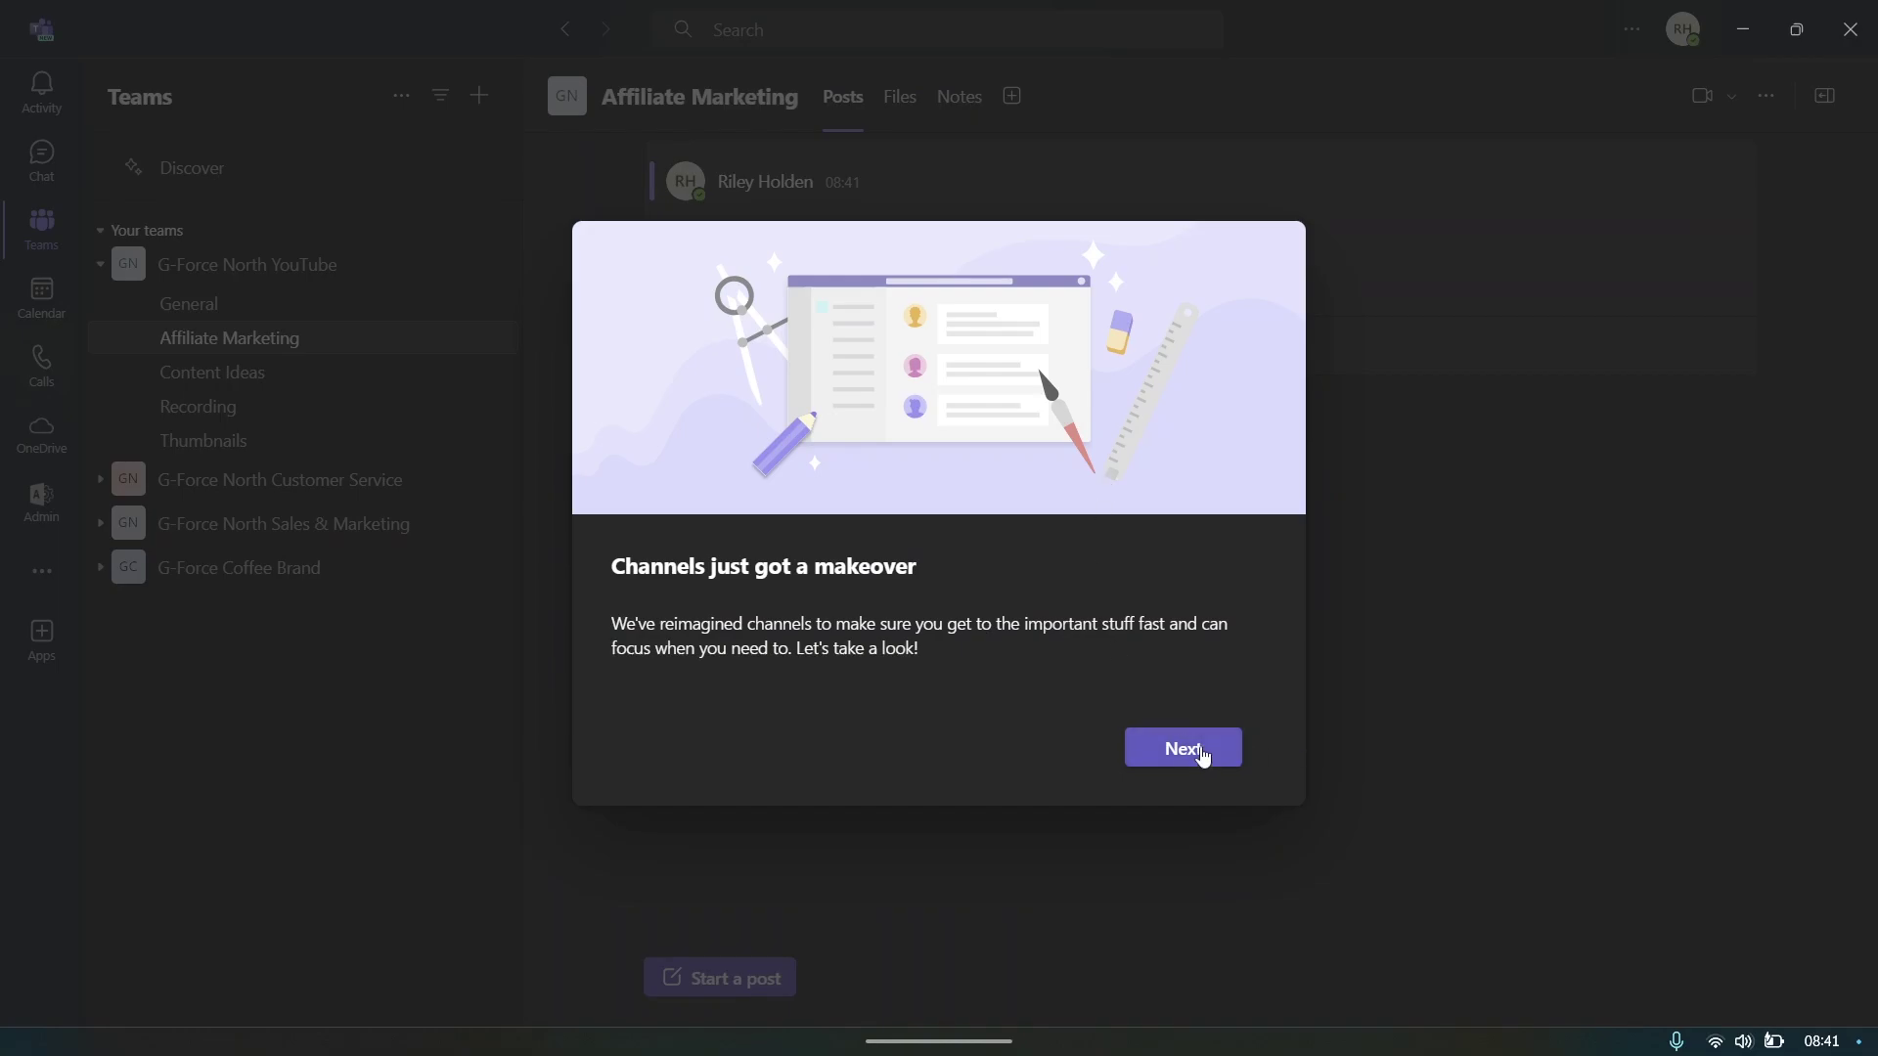
click(1198, 753)
click(610, 261)
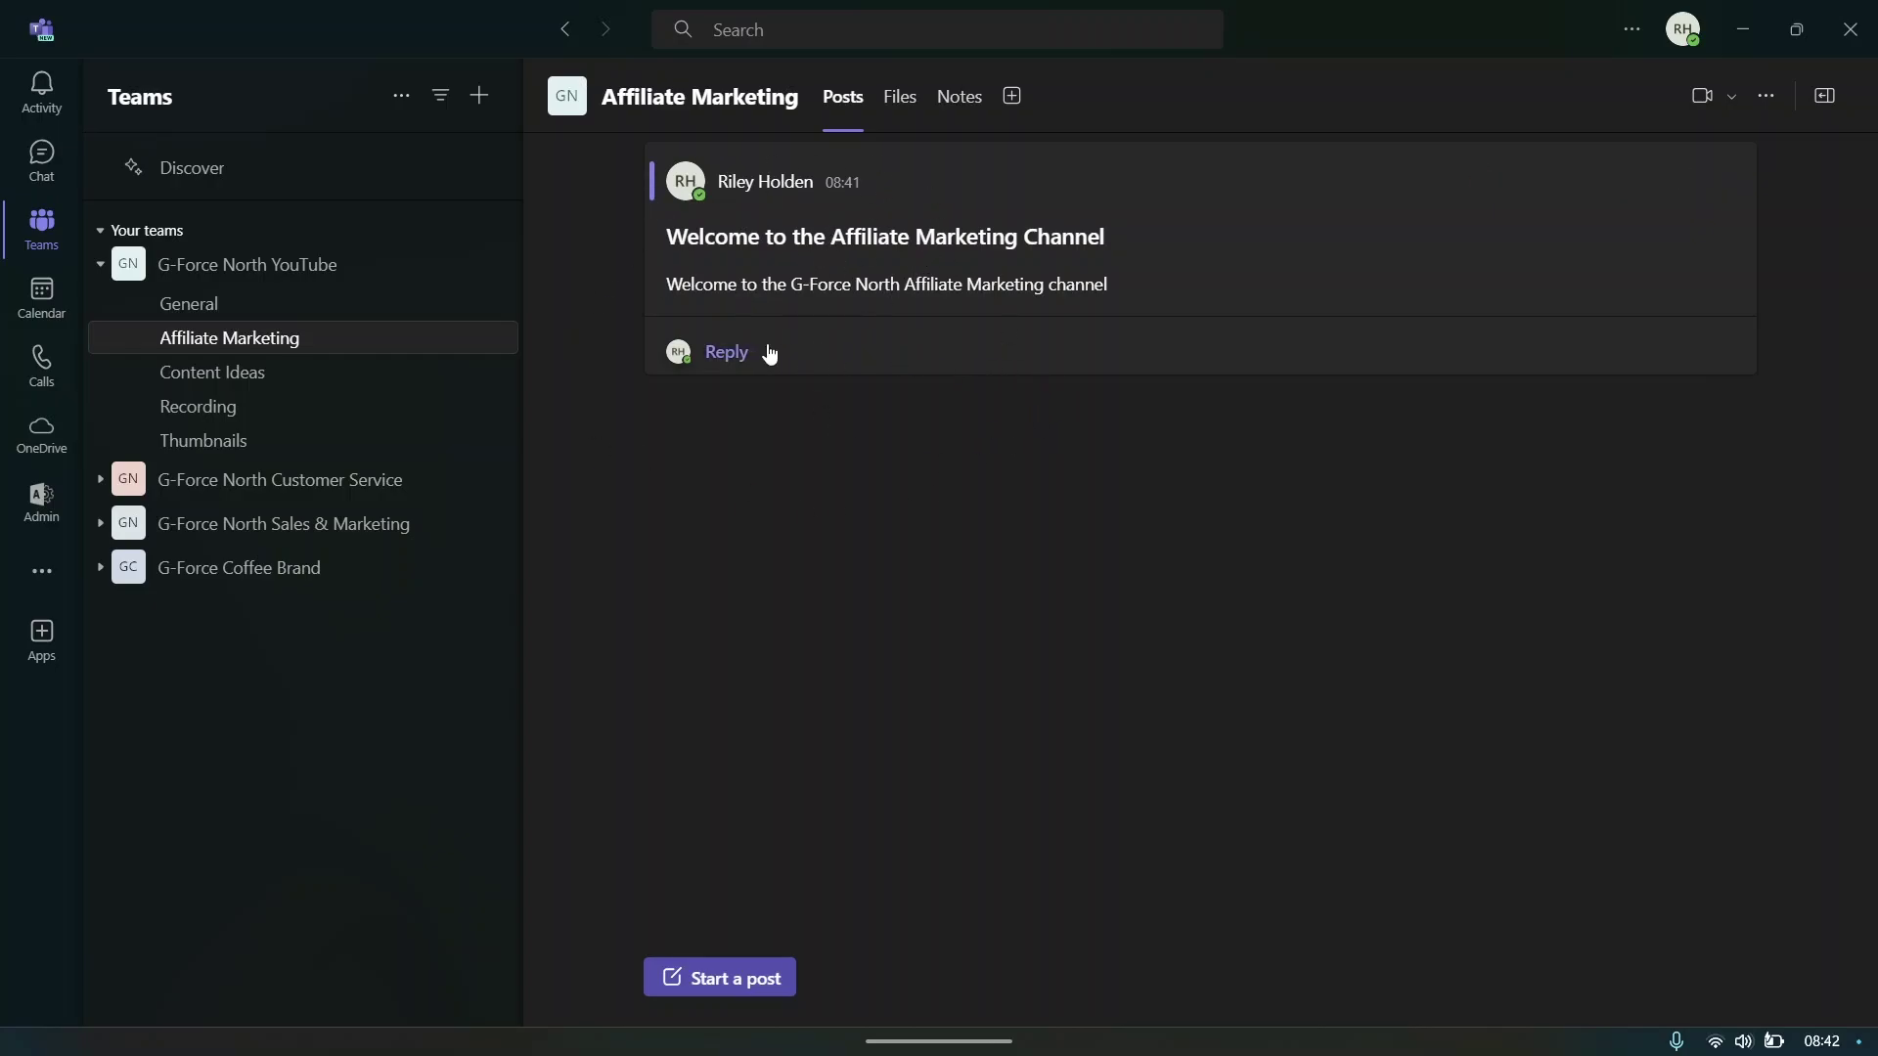
- Reply to the welcome post saying you're excited to get started
click(815, 340)
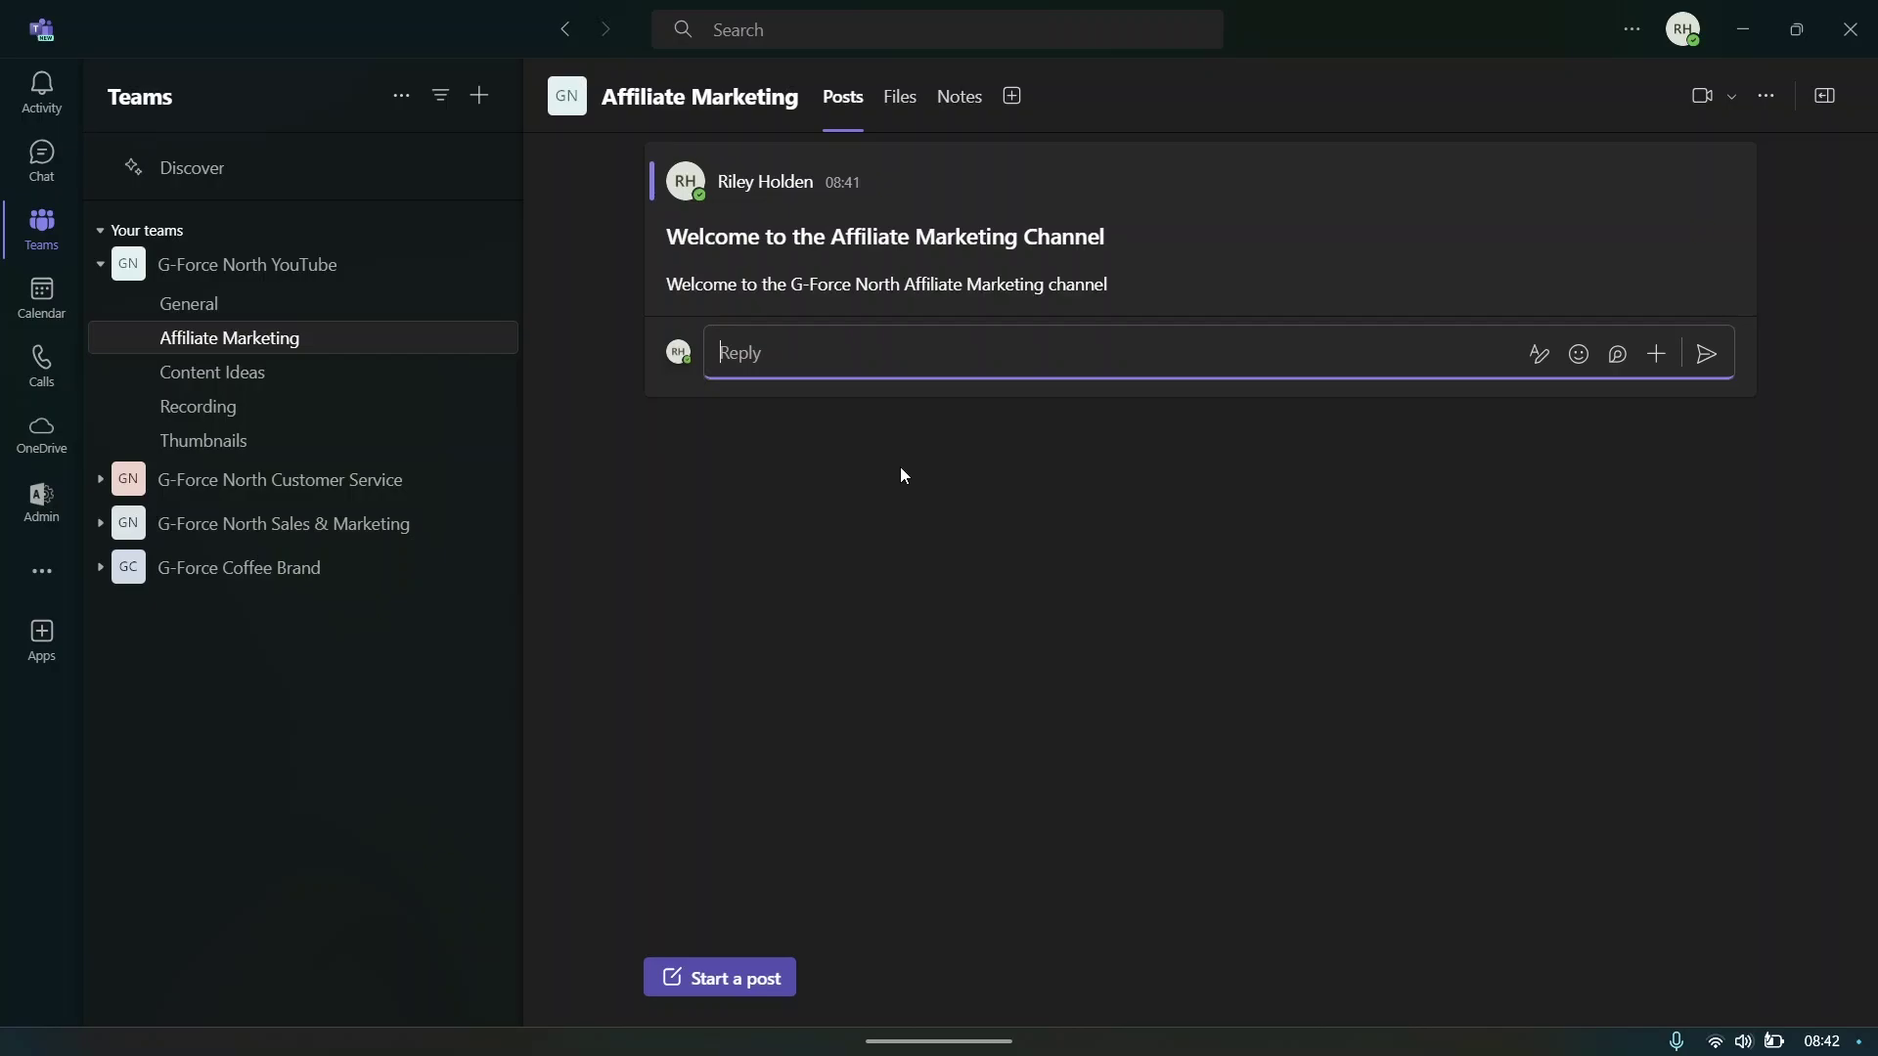
text(Hey Riley, excited to get started)
key(BackSpace)
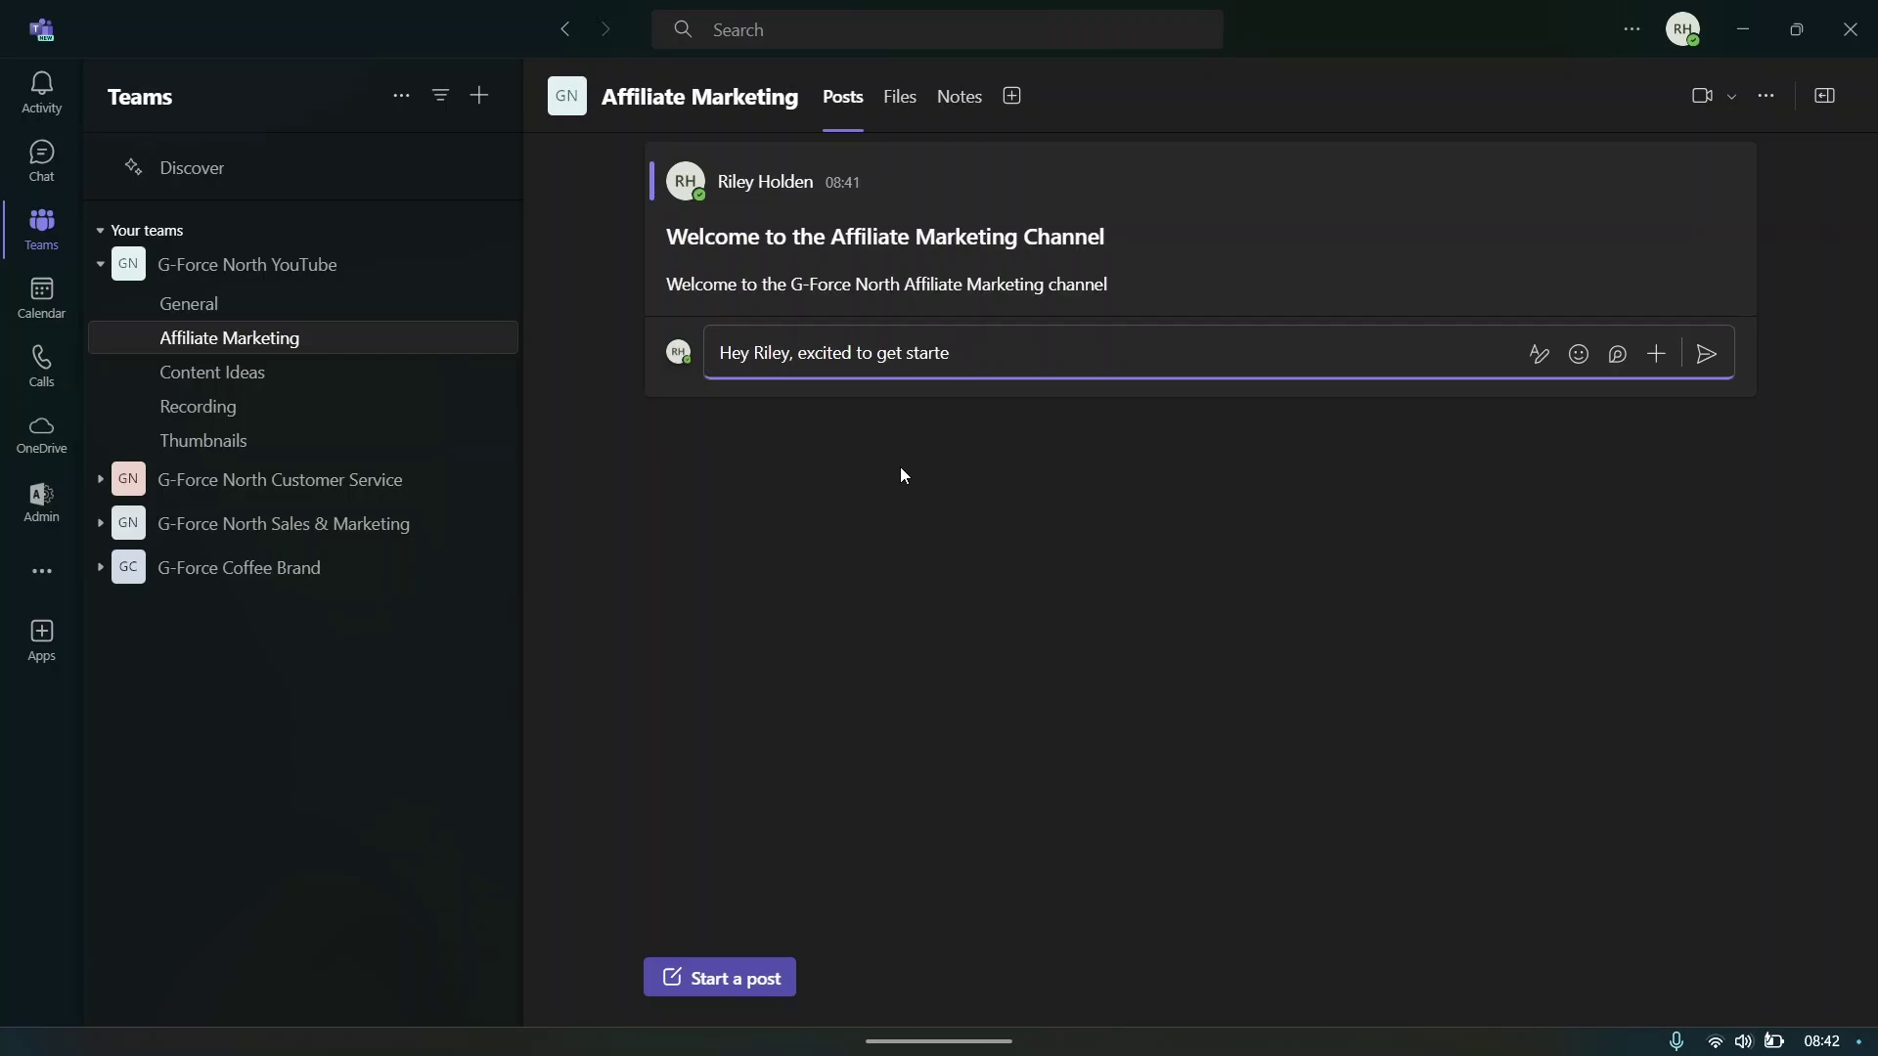
text(d)
click(1703, 357)
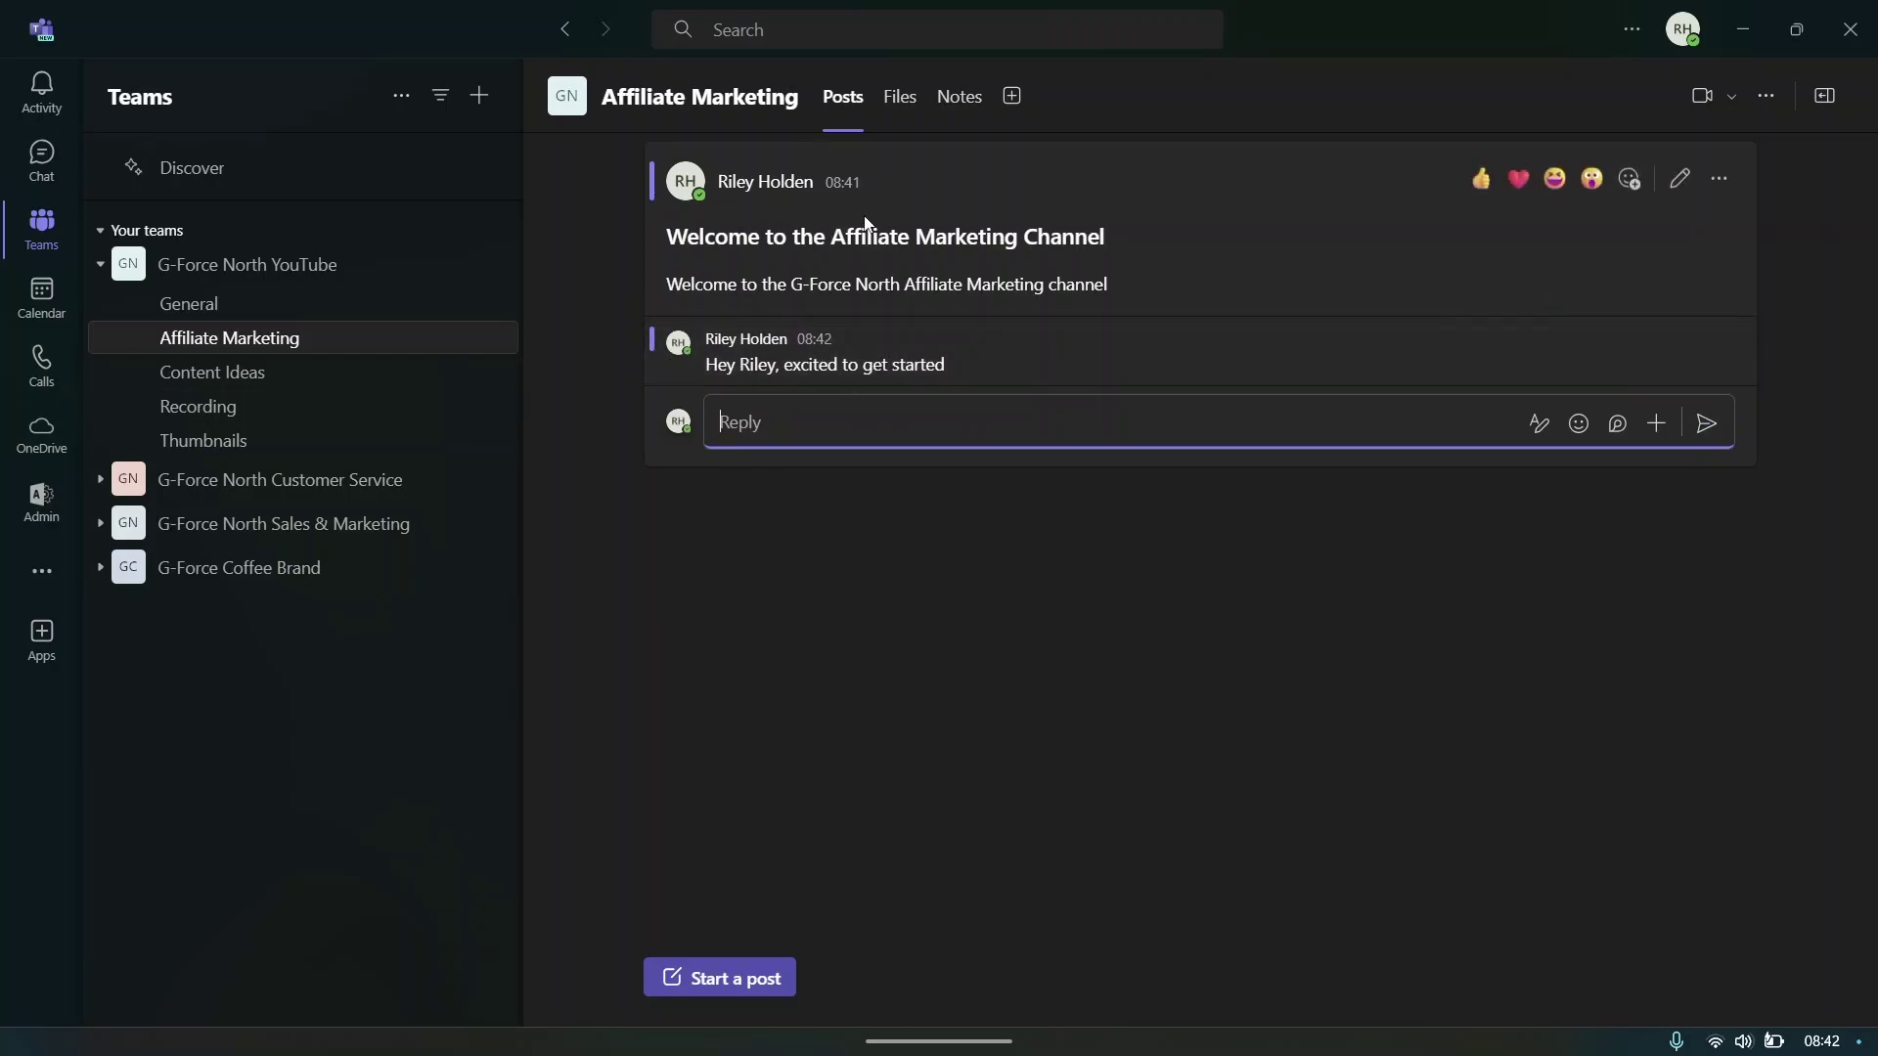
click(687, 581)
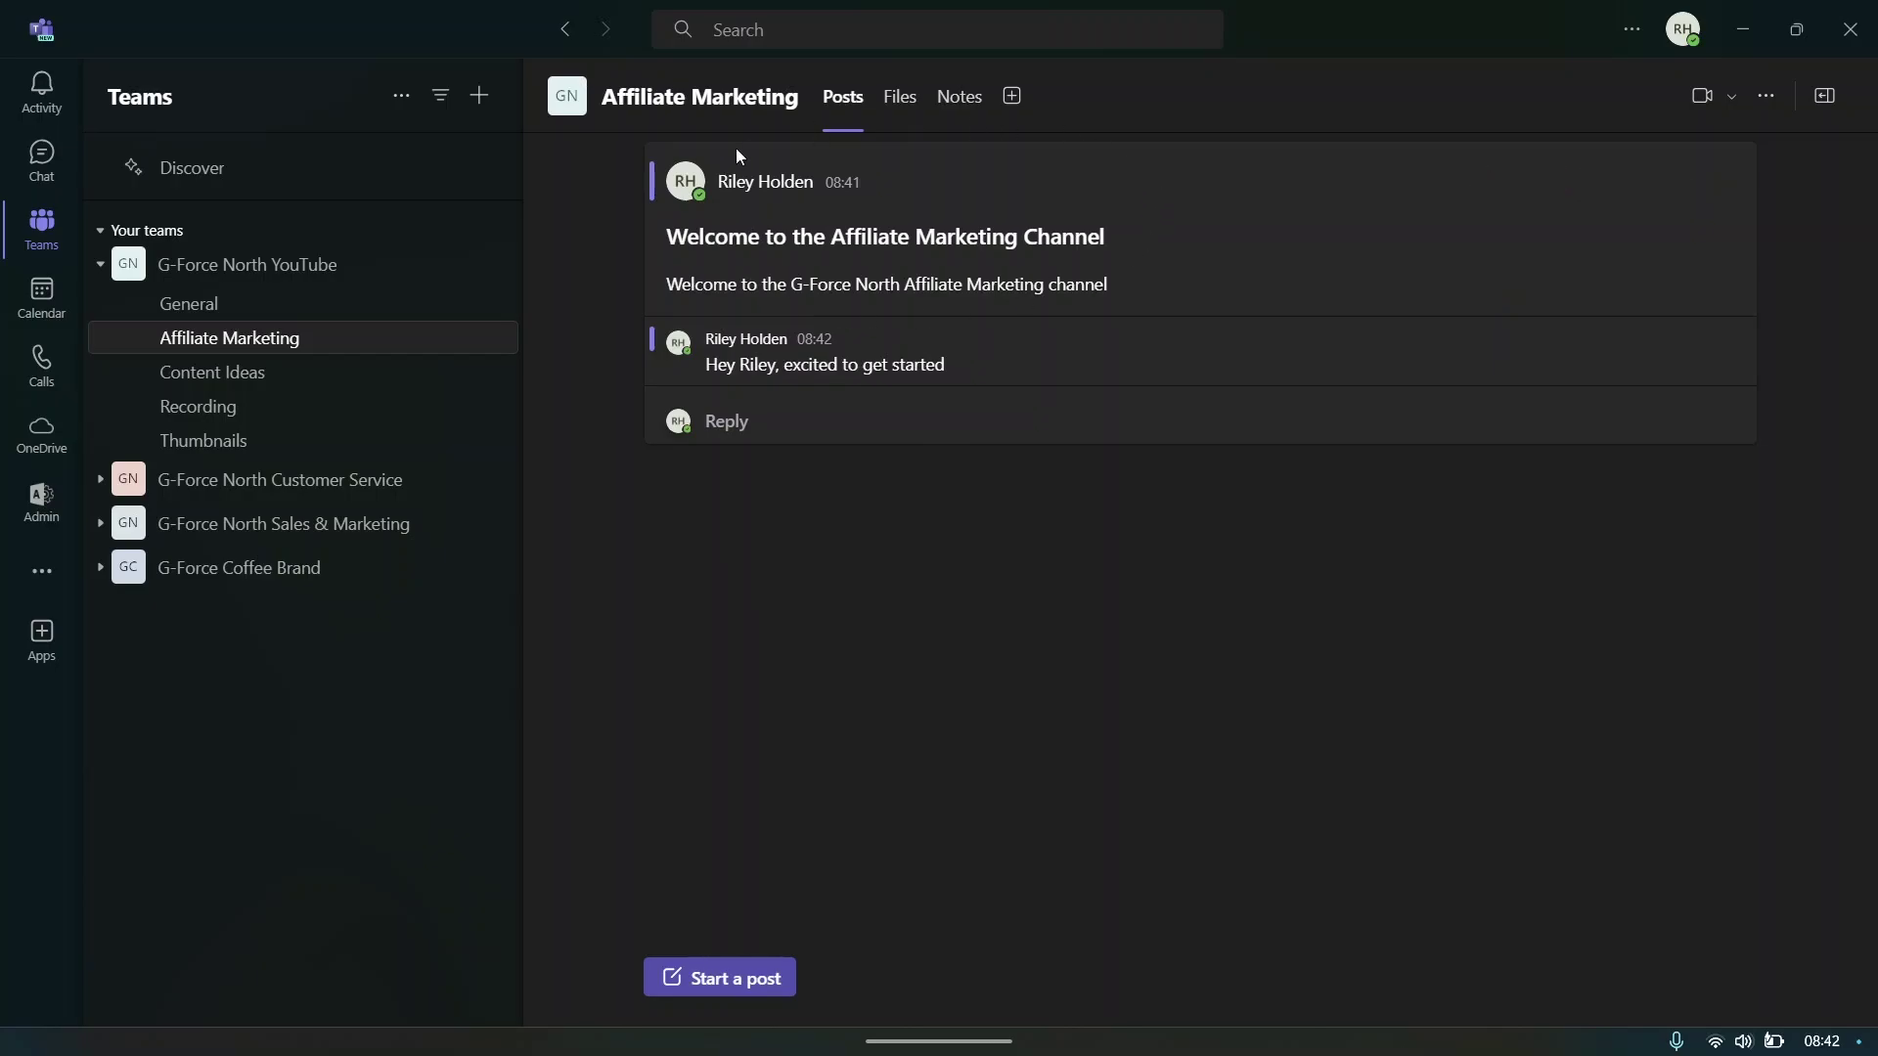
click(795, 428)
click(830, 513)
- Add a surprised-face reaction to the reply and begin a new post
mouse_move(827, 315)
mouse_move(1522, 313)
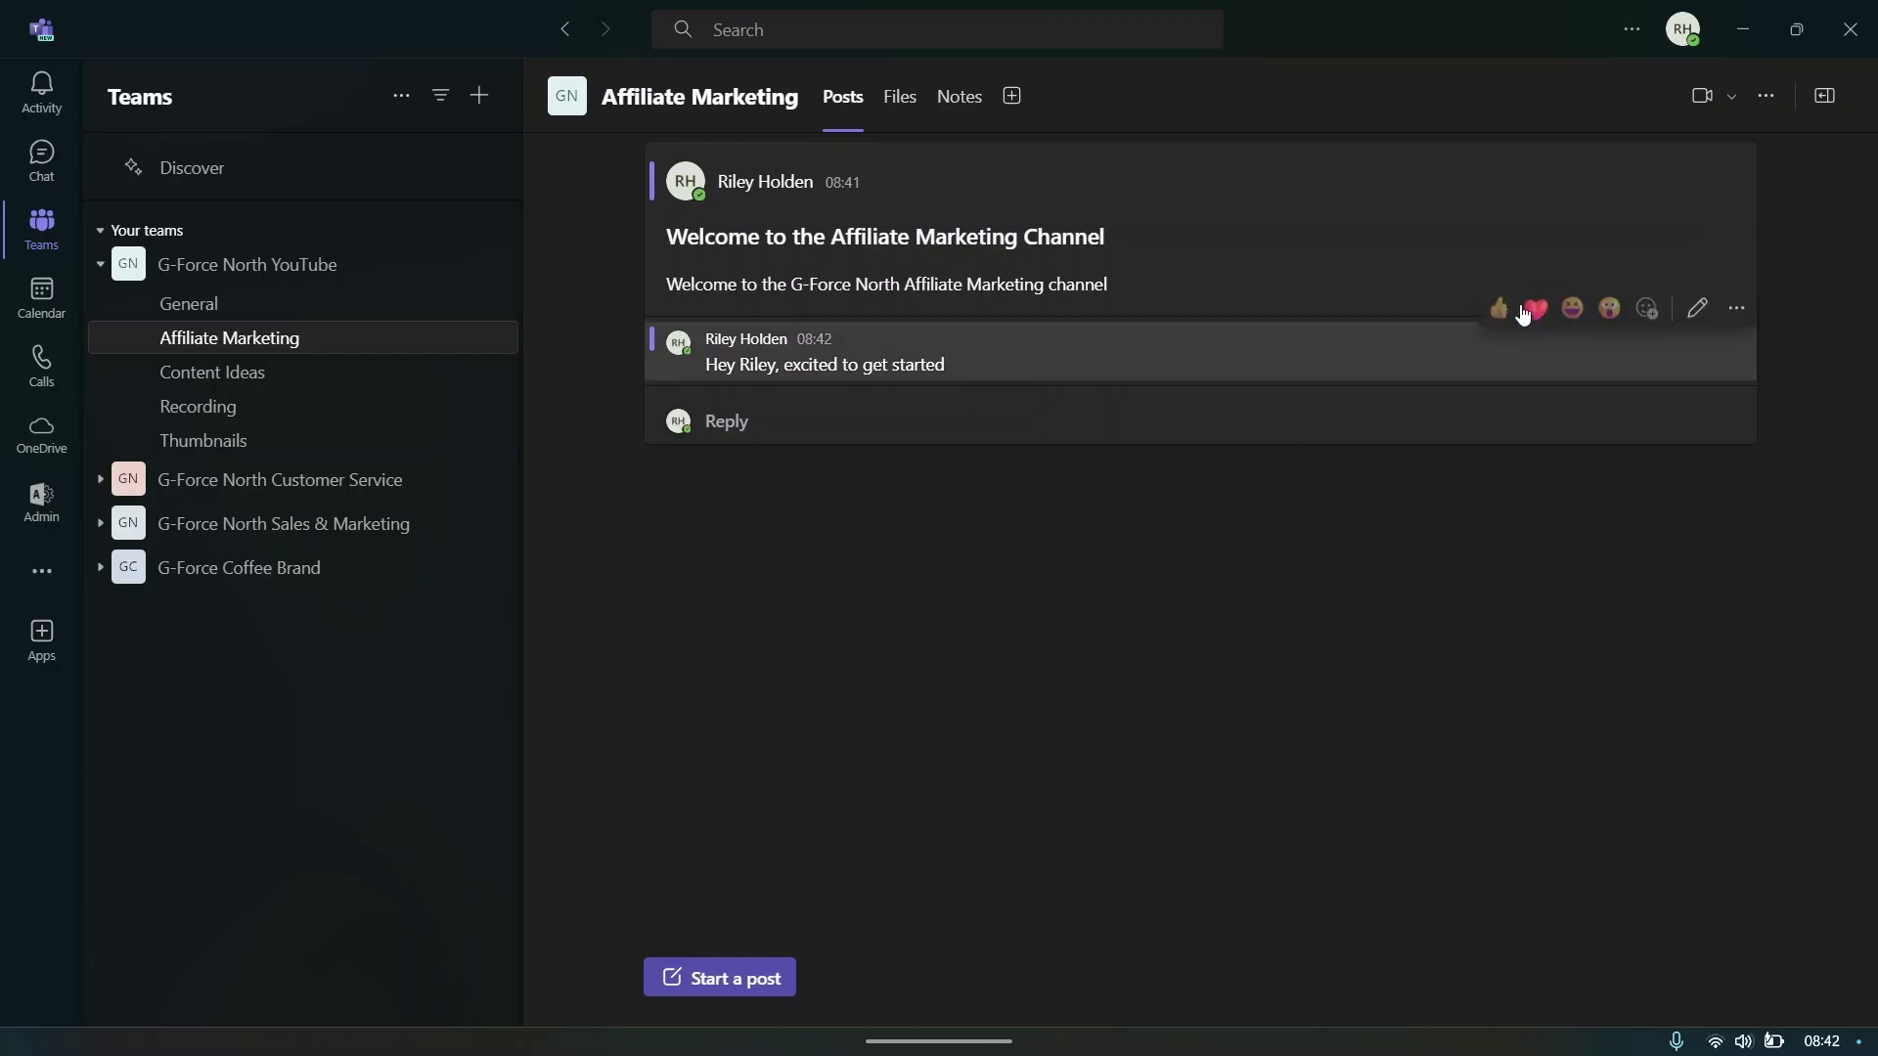
click(1608, 309)
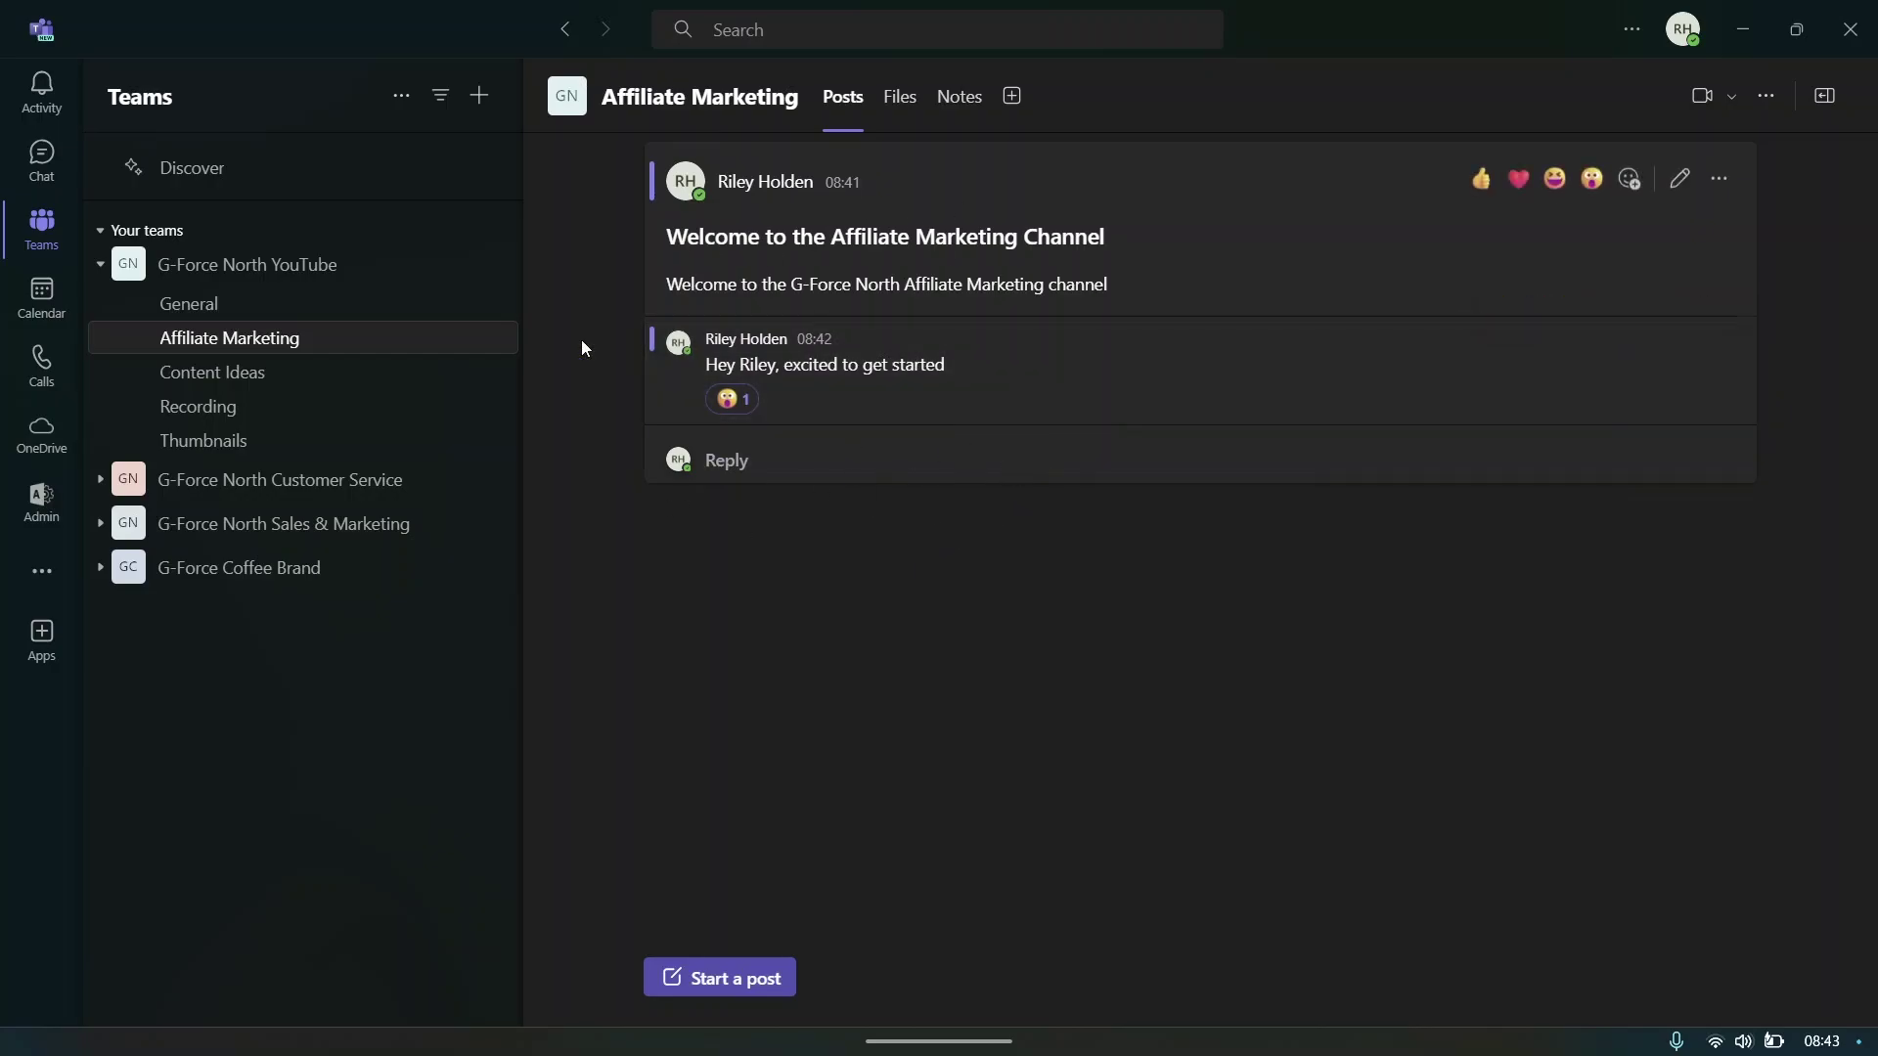
click(754, 975)
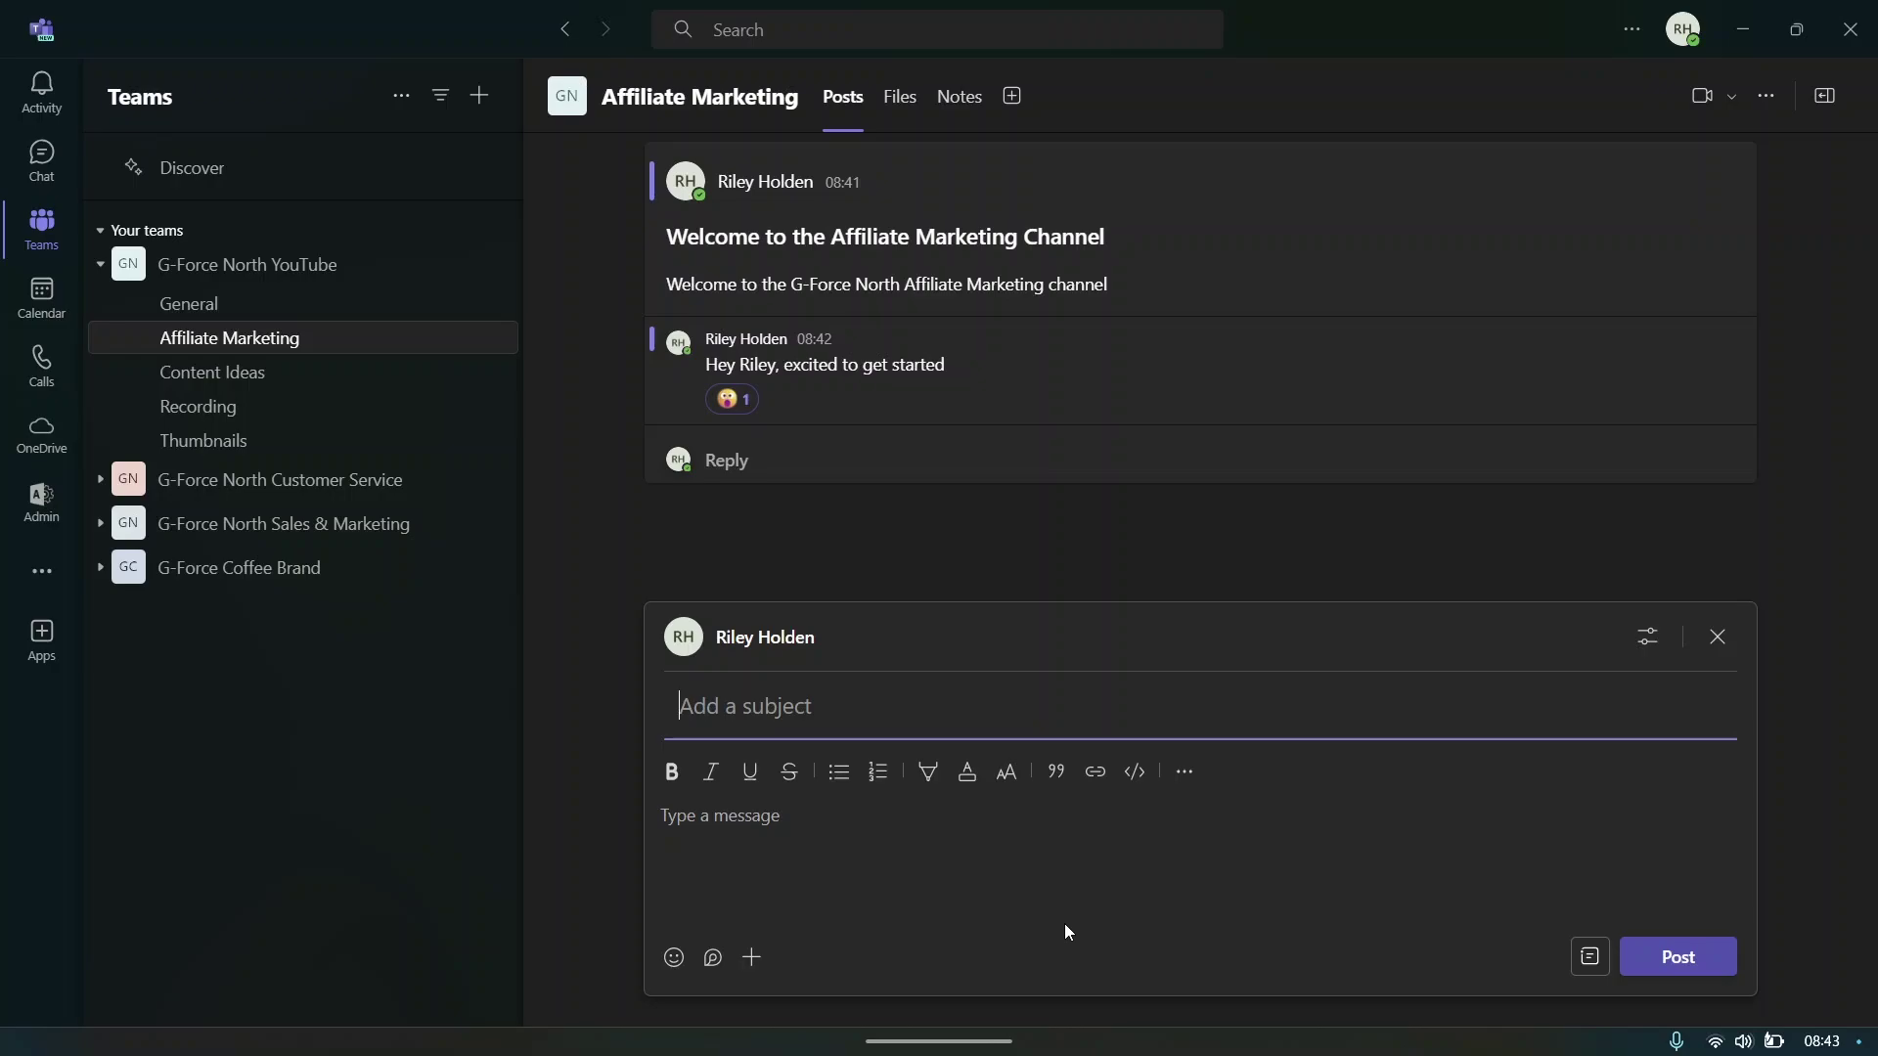
- In Content Ideas, post 'We need some new content ideas' with body 'Drop your content ideas below'
text(How to find new affili)
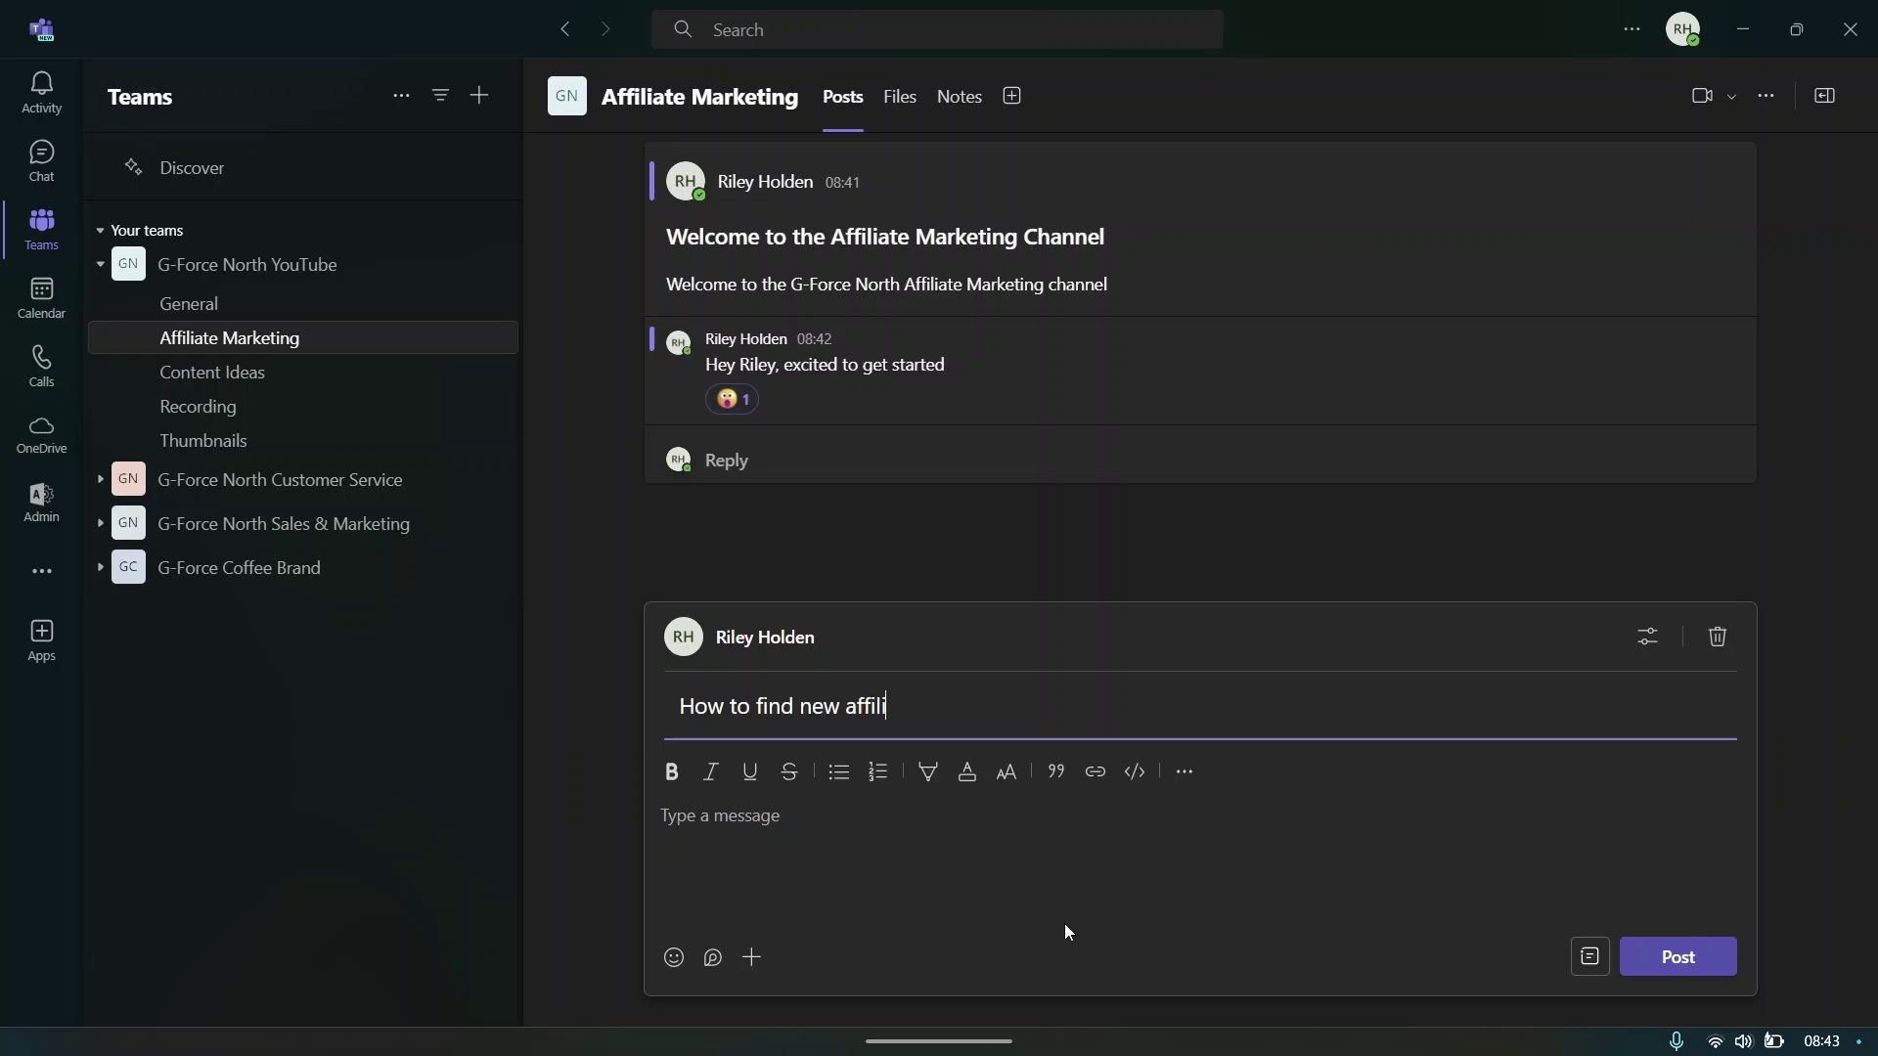
text(ate)
click(368, 367)
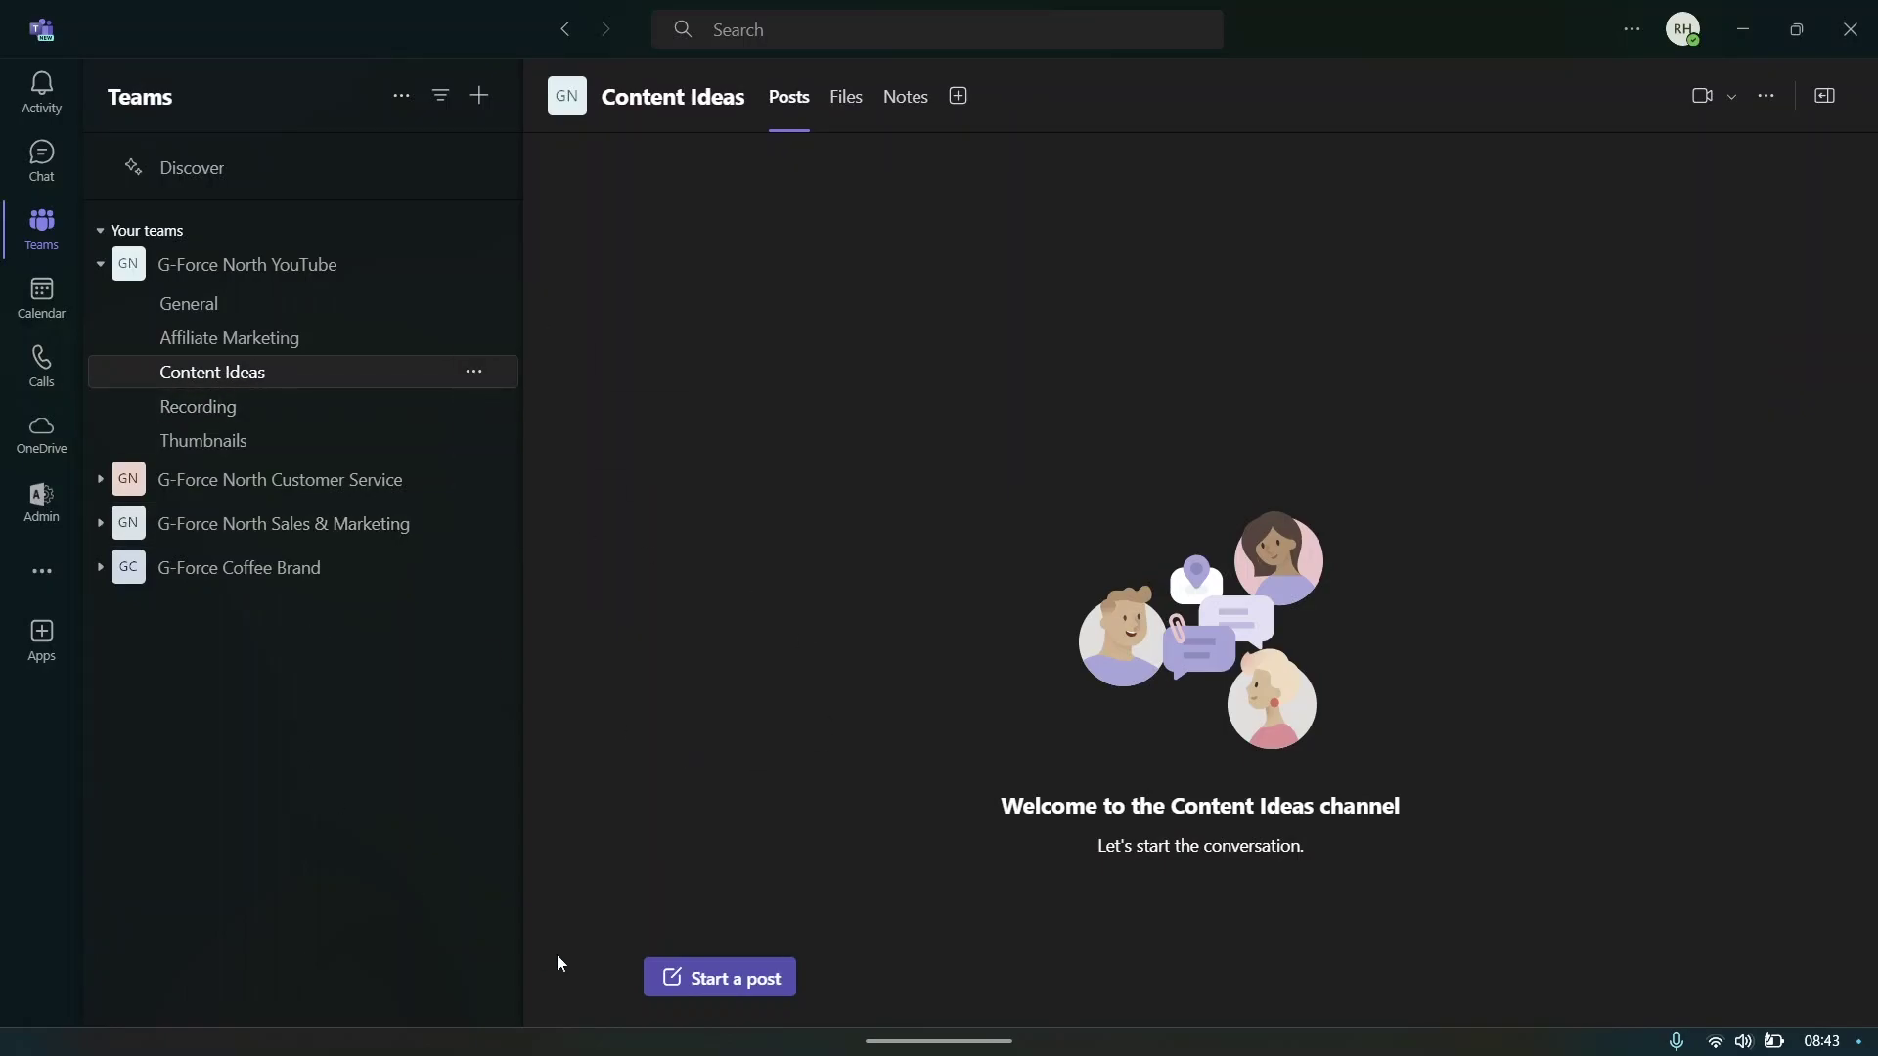
click(714, 976)
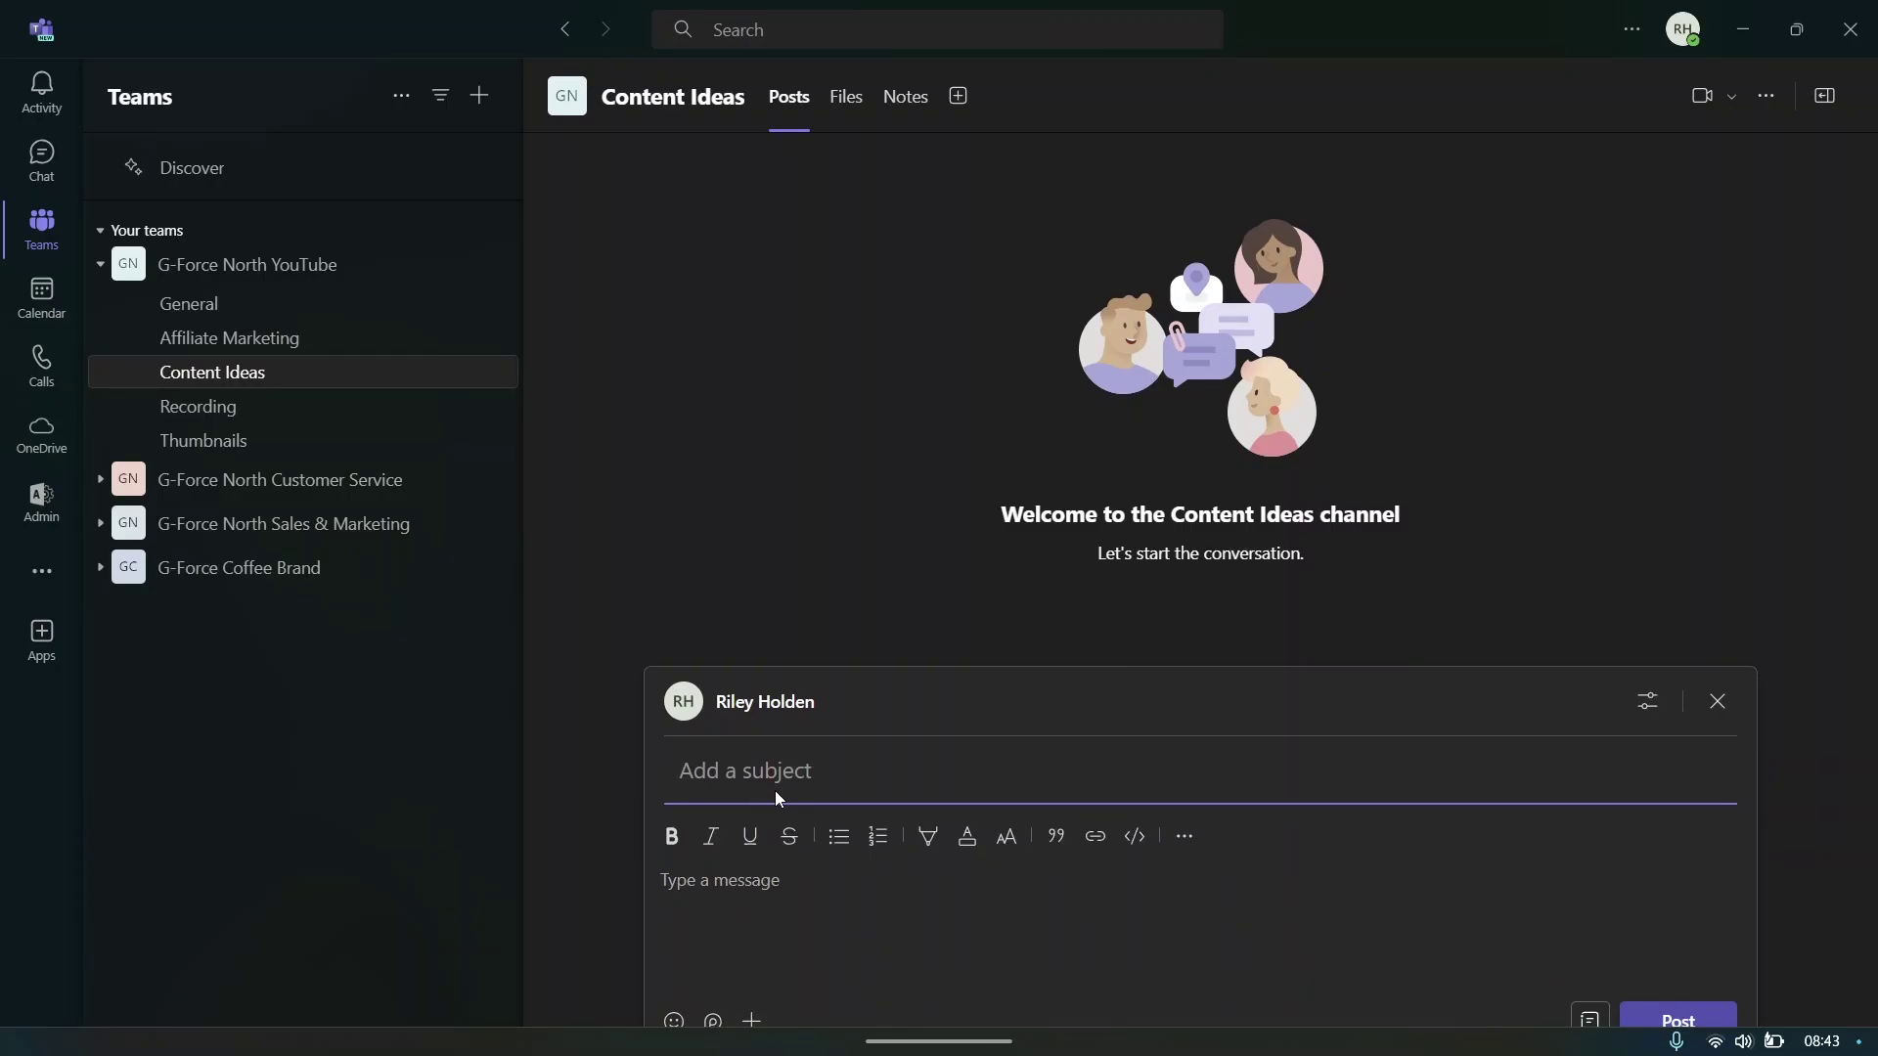
text(We need some new content ideas)
click(790, 837)
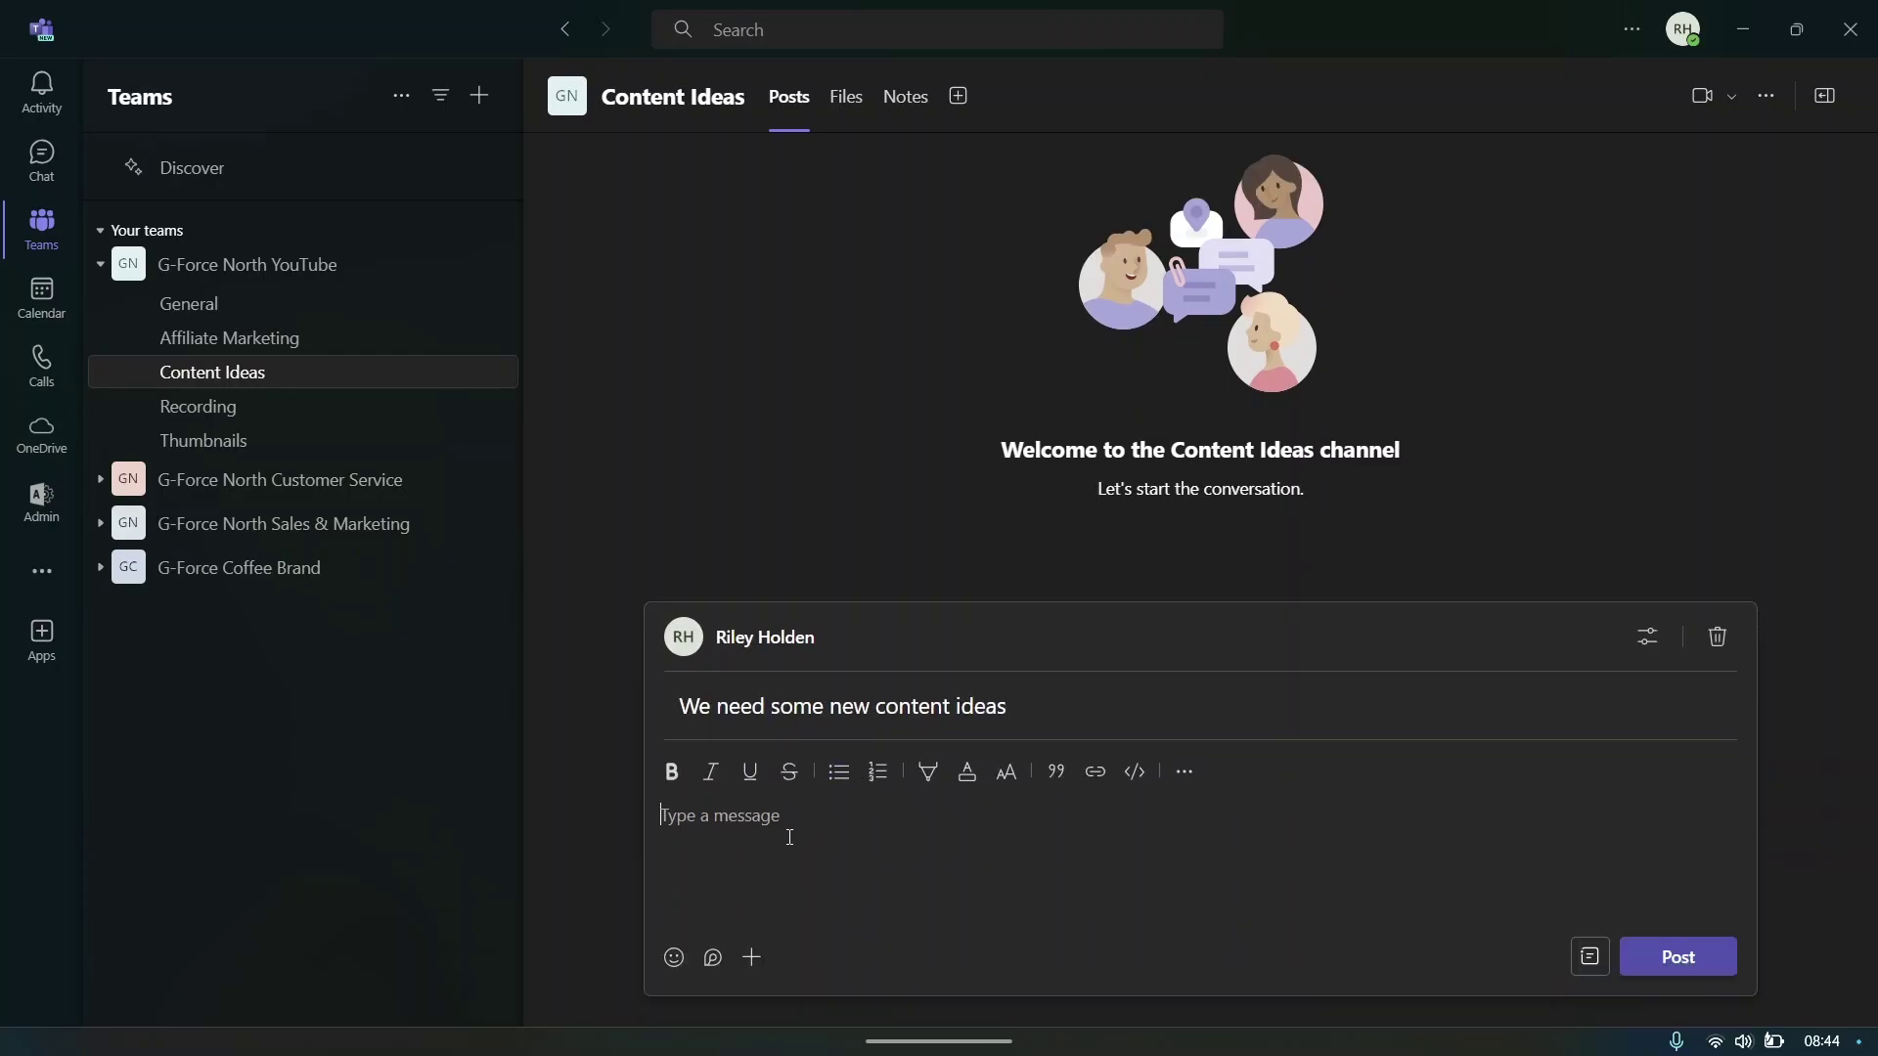
text(Drop your content ideas below)
click(1678, 955)
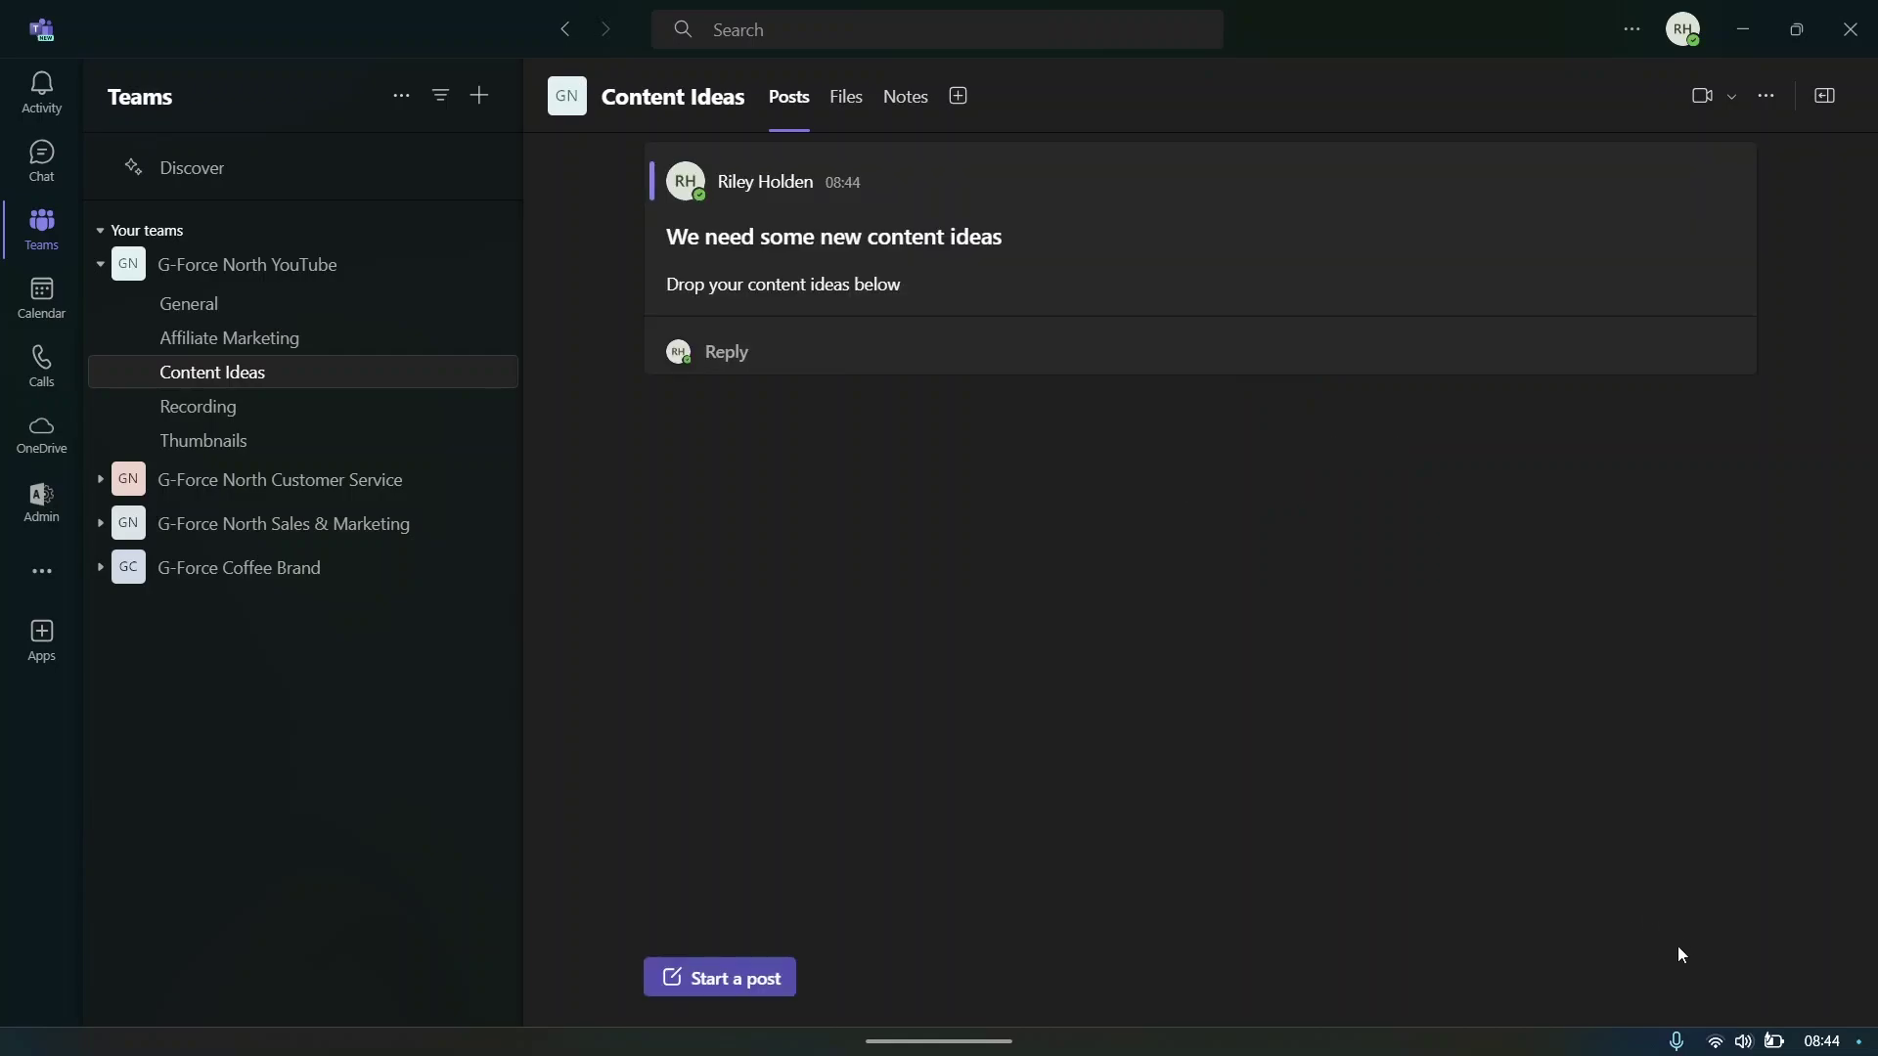
- Reply to the Content Ideas post with 'Software reviews' and then 'Microsoft word tutorial'
click(738, 354)
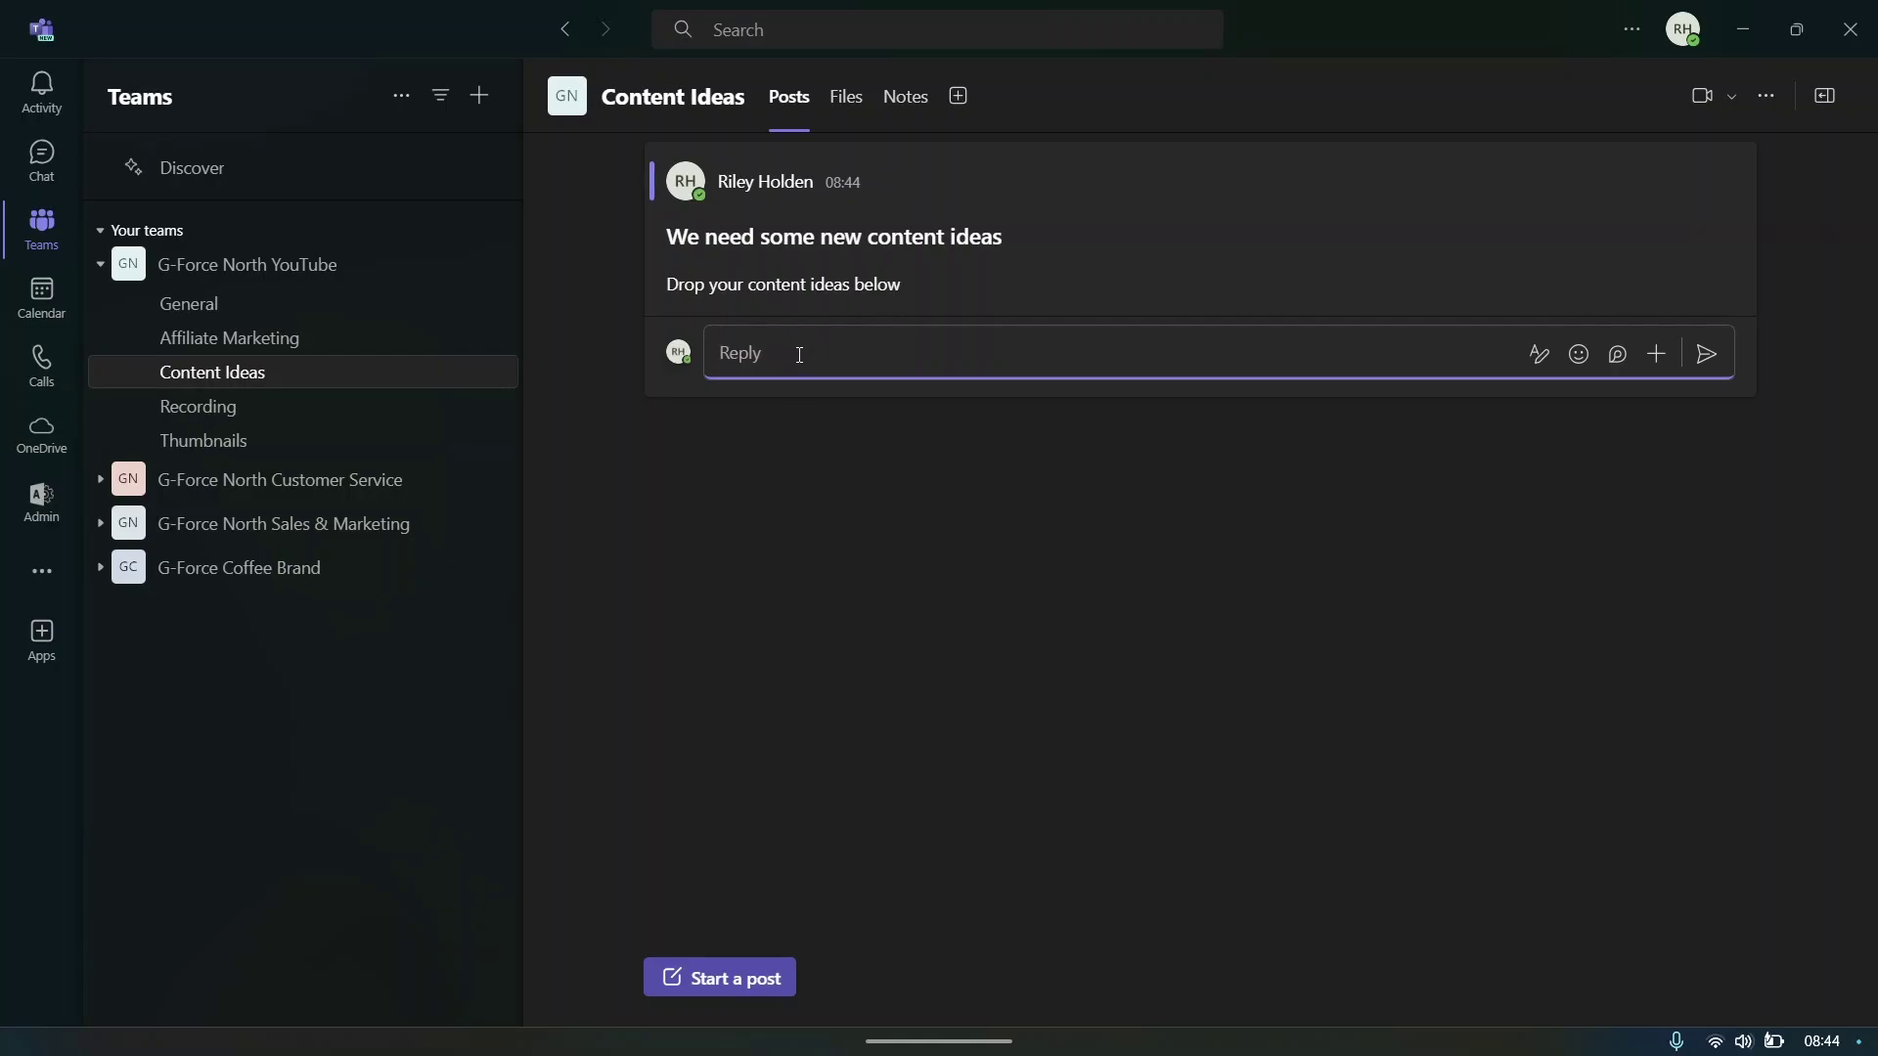
text(Software reviews)
click(1706, 354)
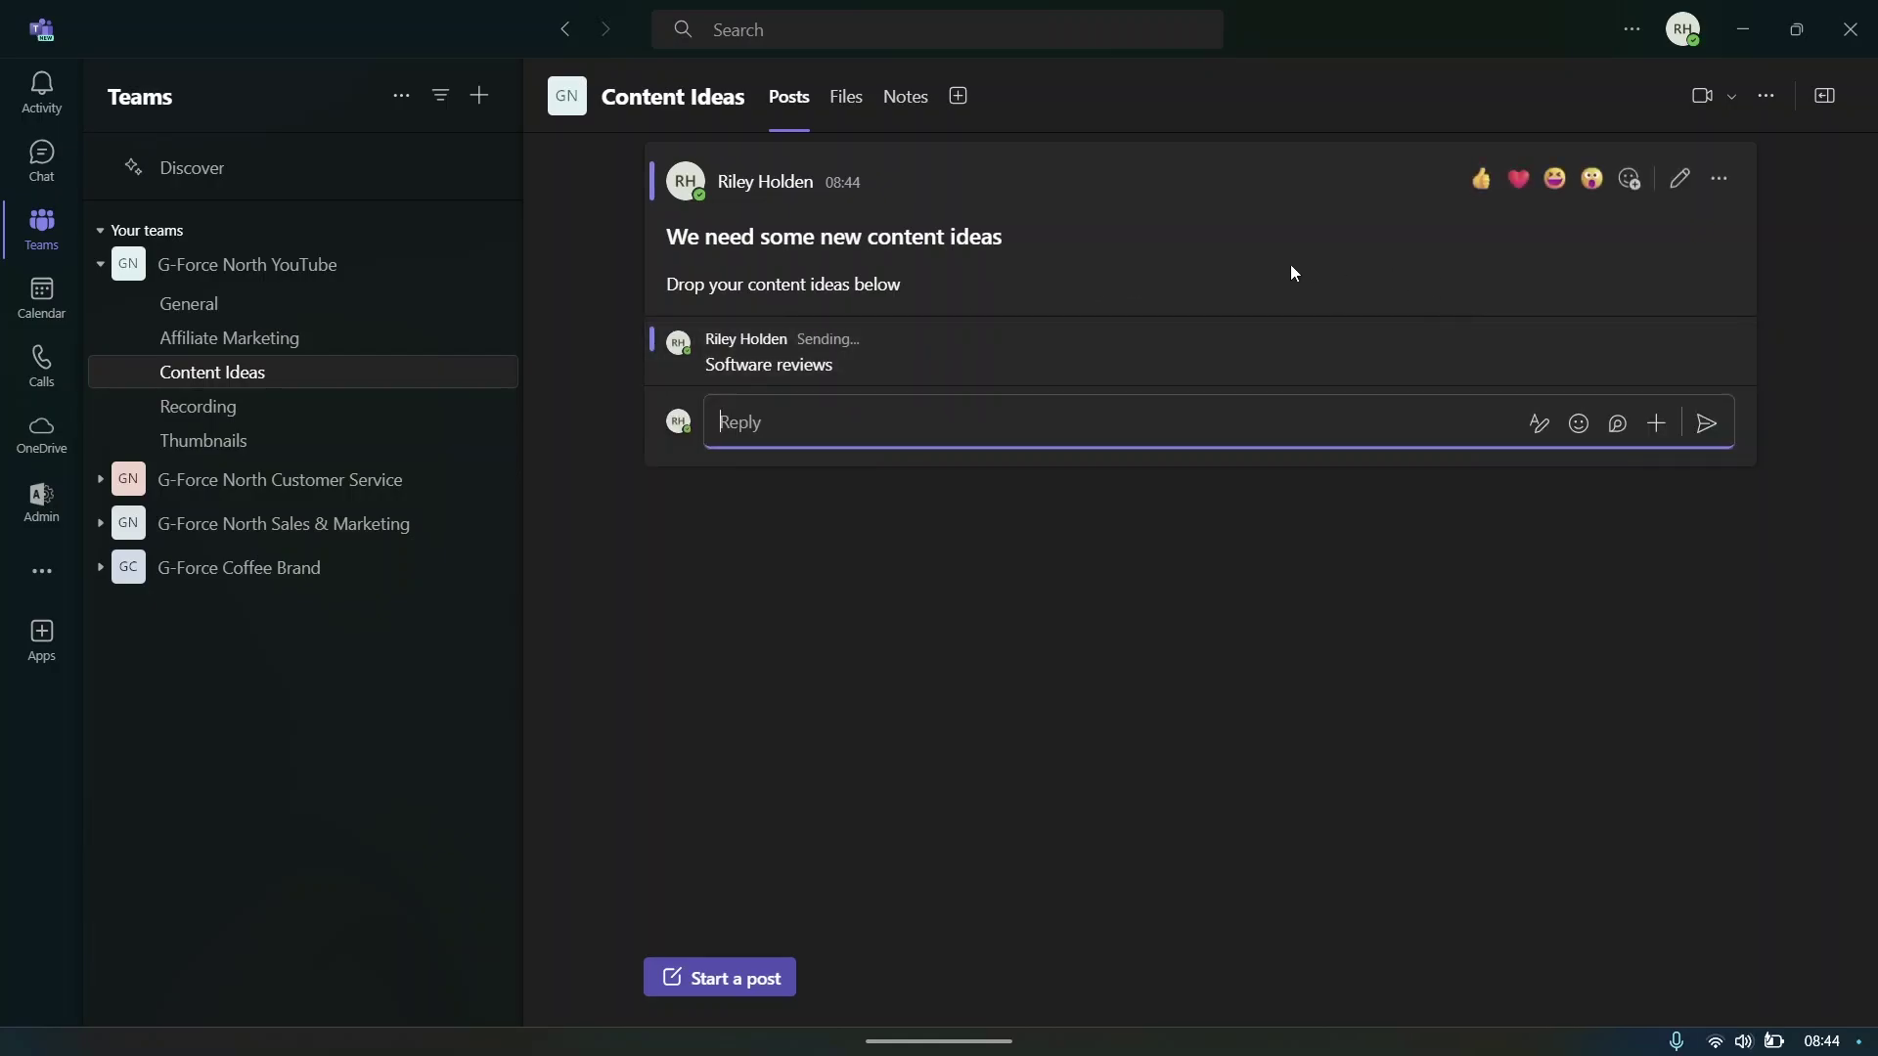
text(W)
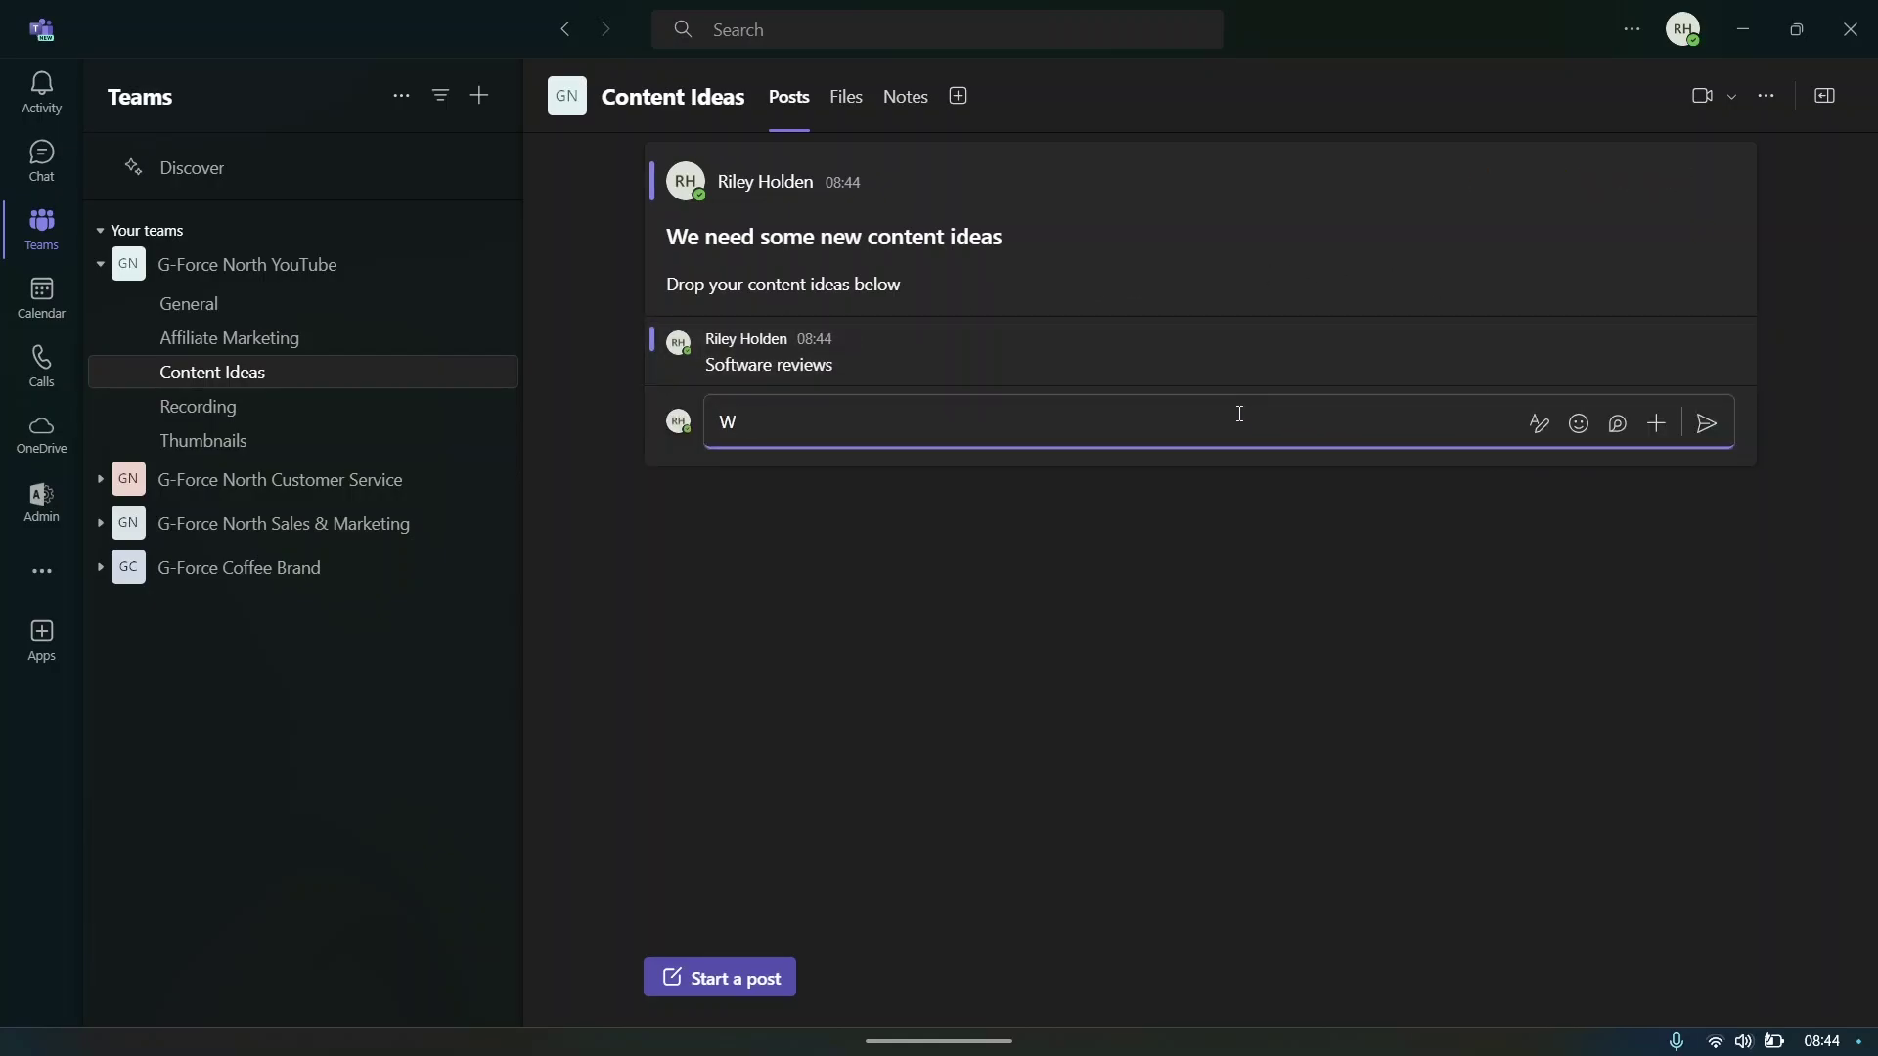
key(BackSpace)
text(Microsoft world tutorial)
key(Return)
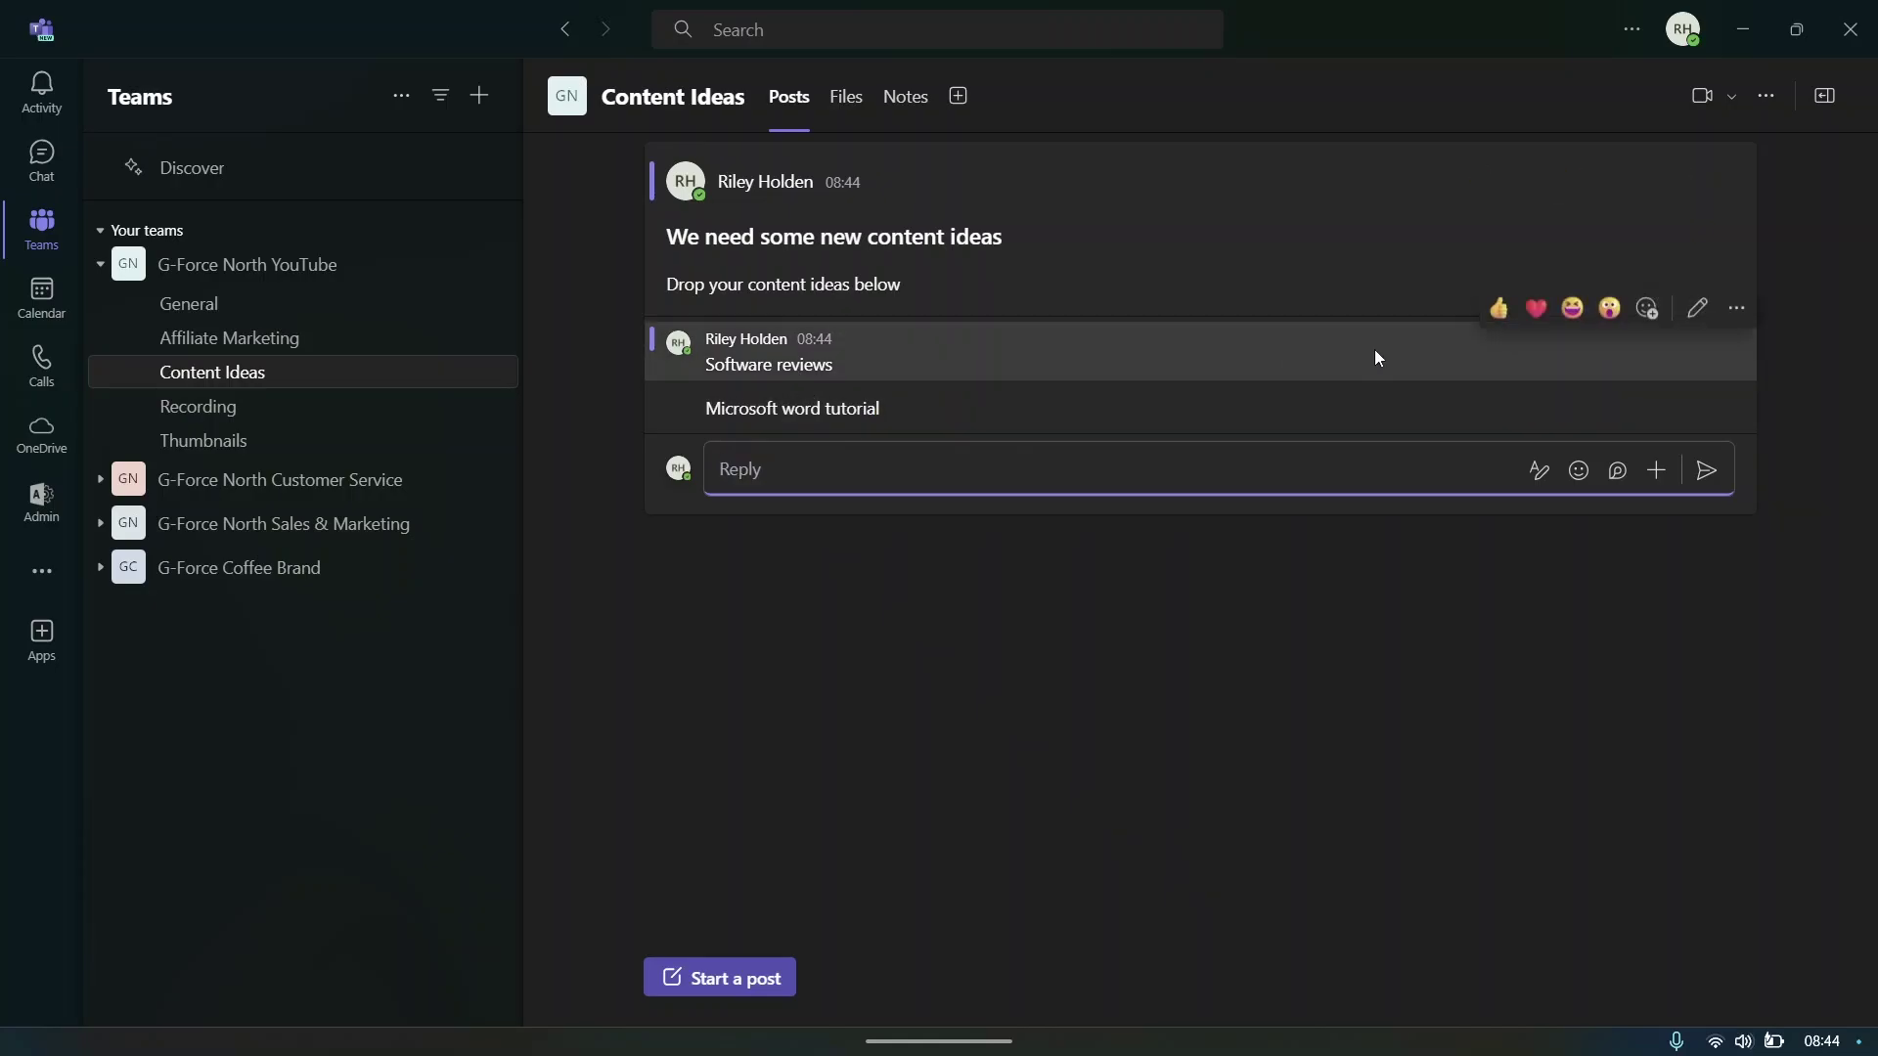
- React thumbs-up to 'Software reviews' and thumbs-down to 'Microsoft word tutorial'
click(1647, 309)
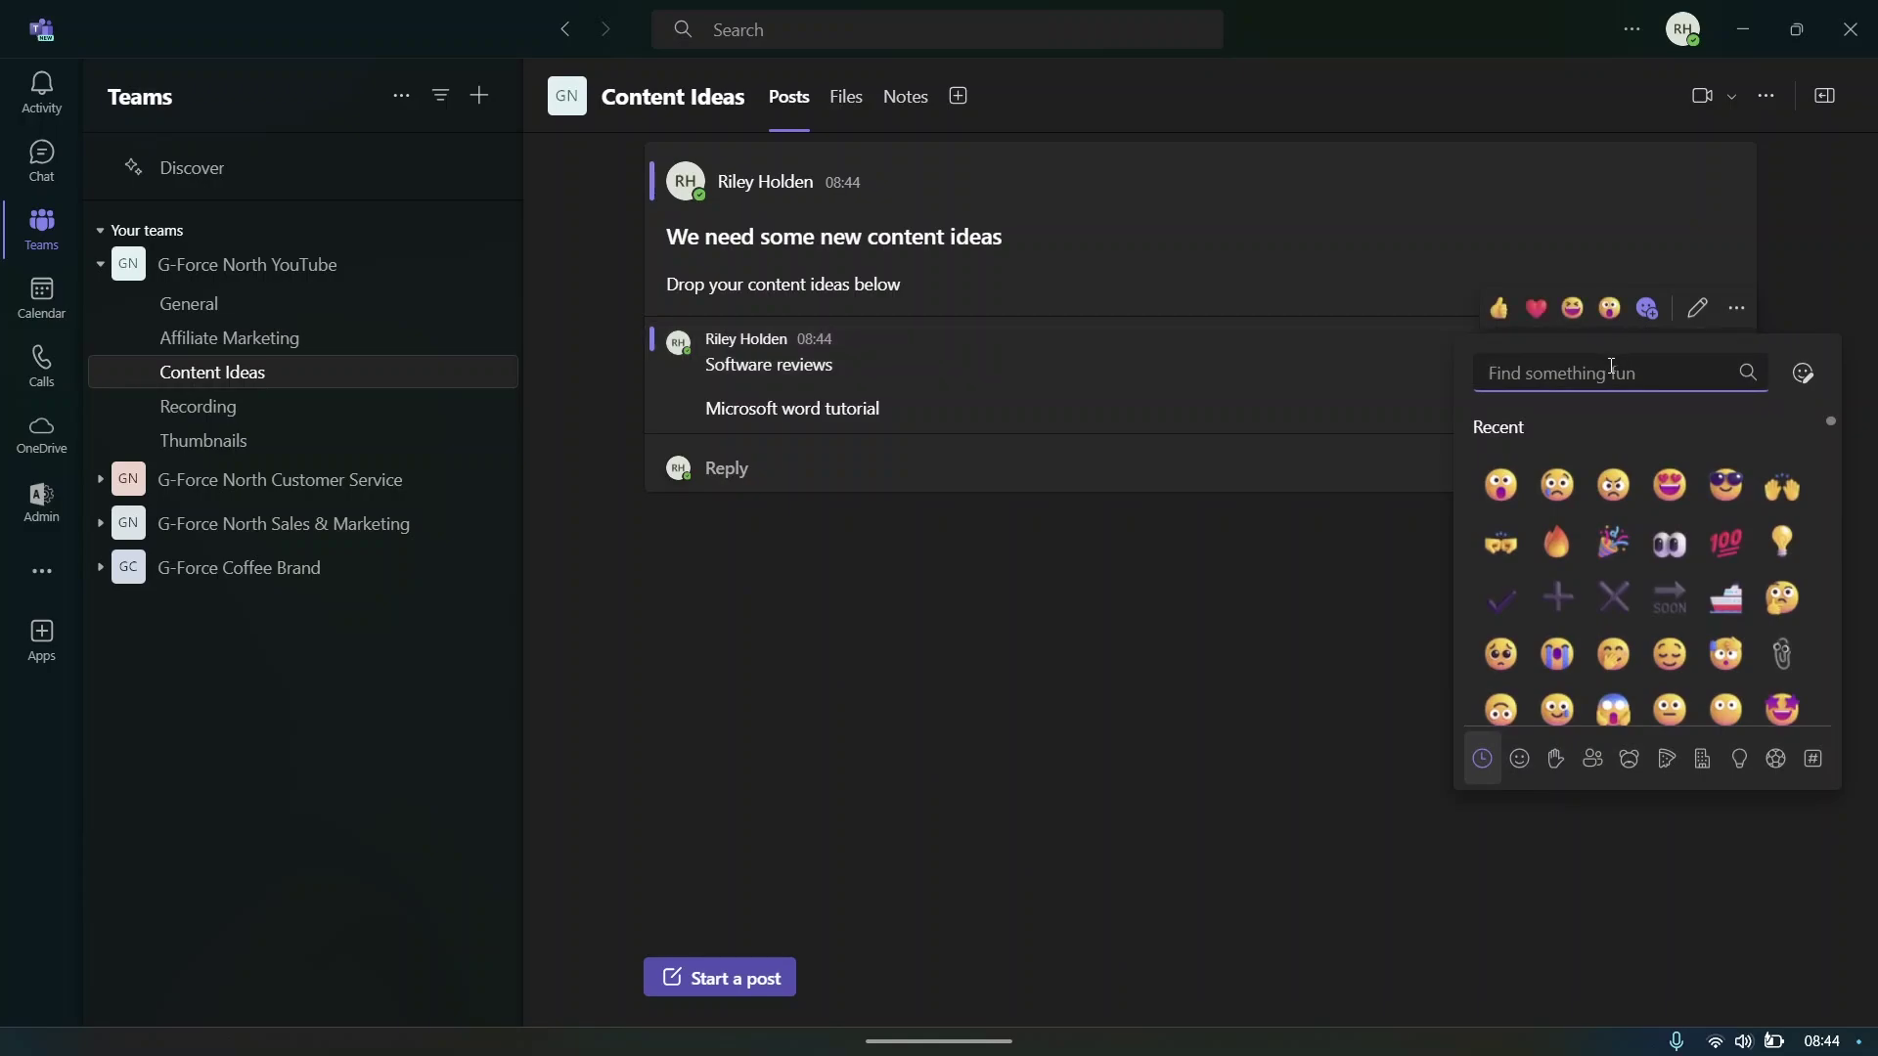
text(thum)
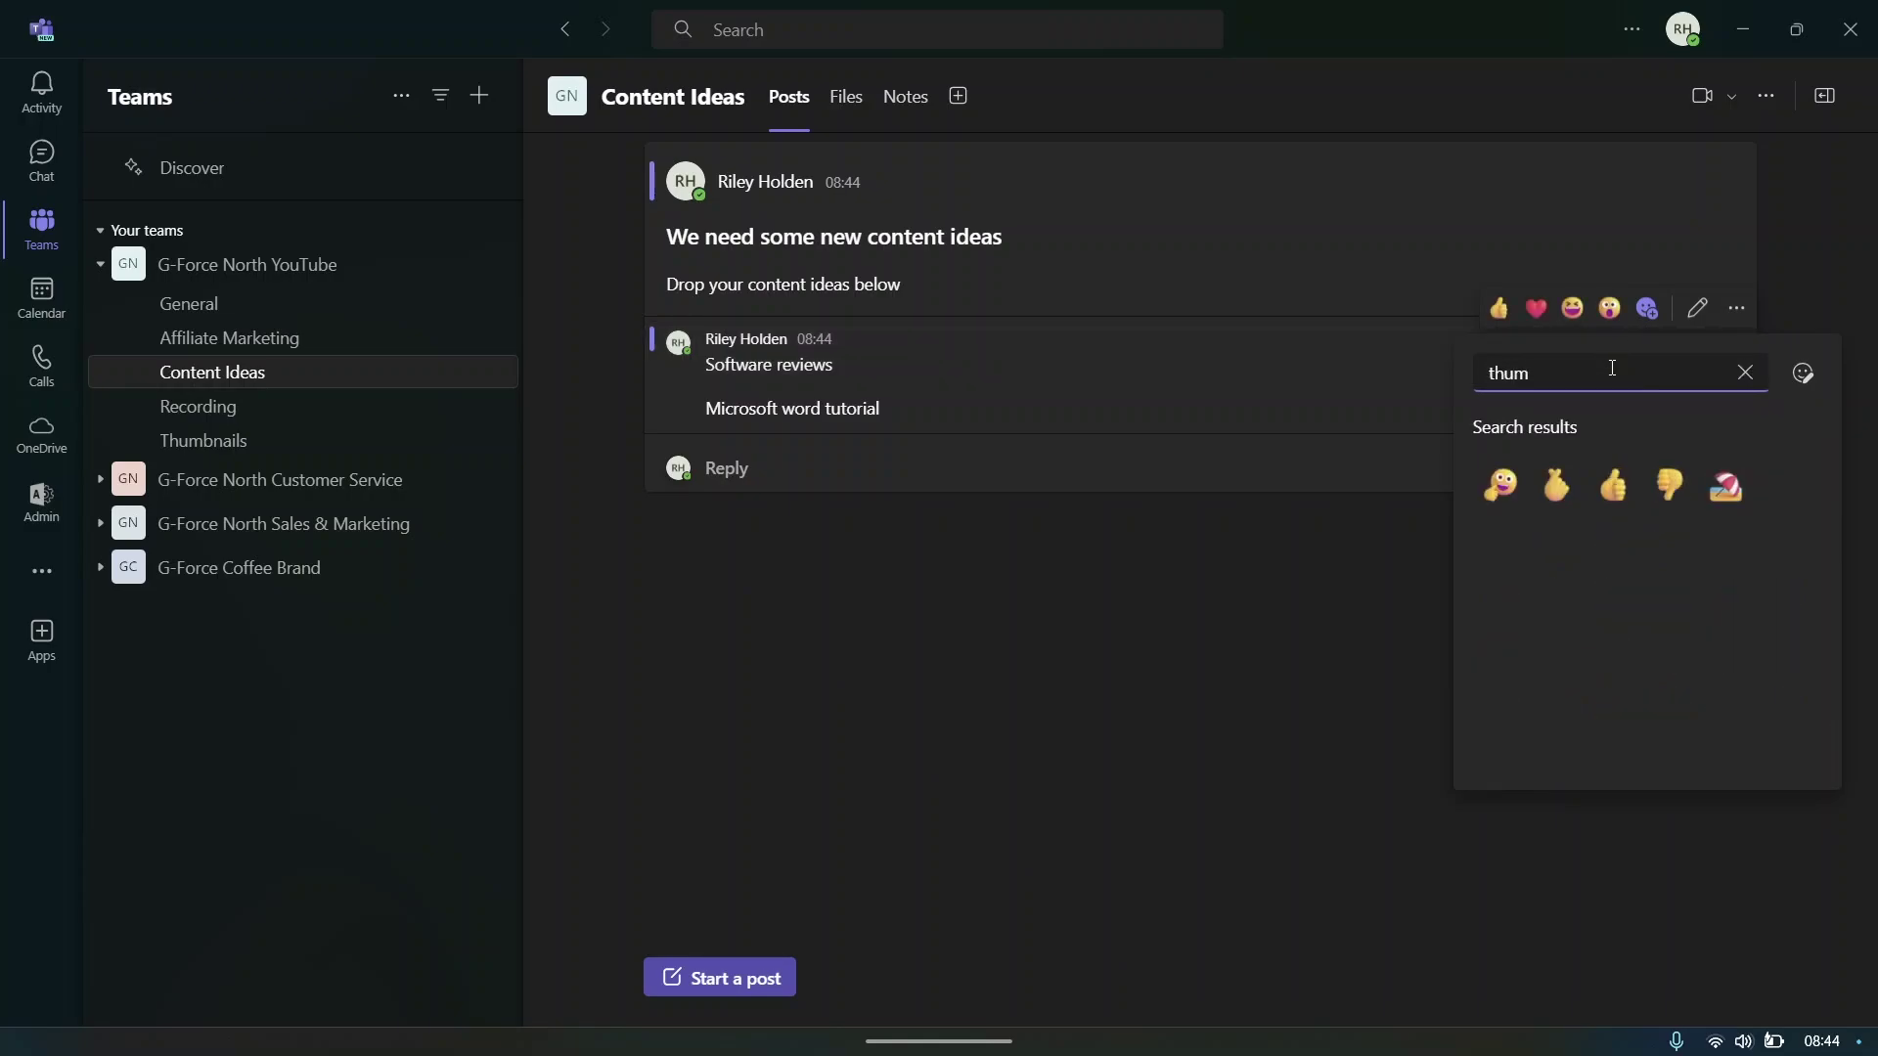
click(1498, 309)
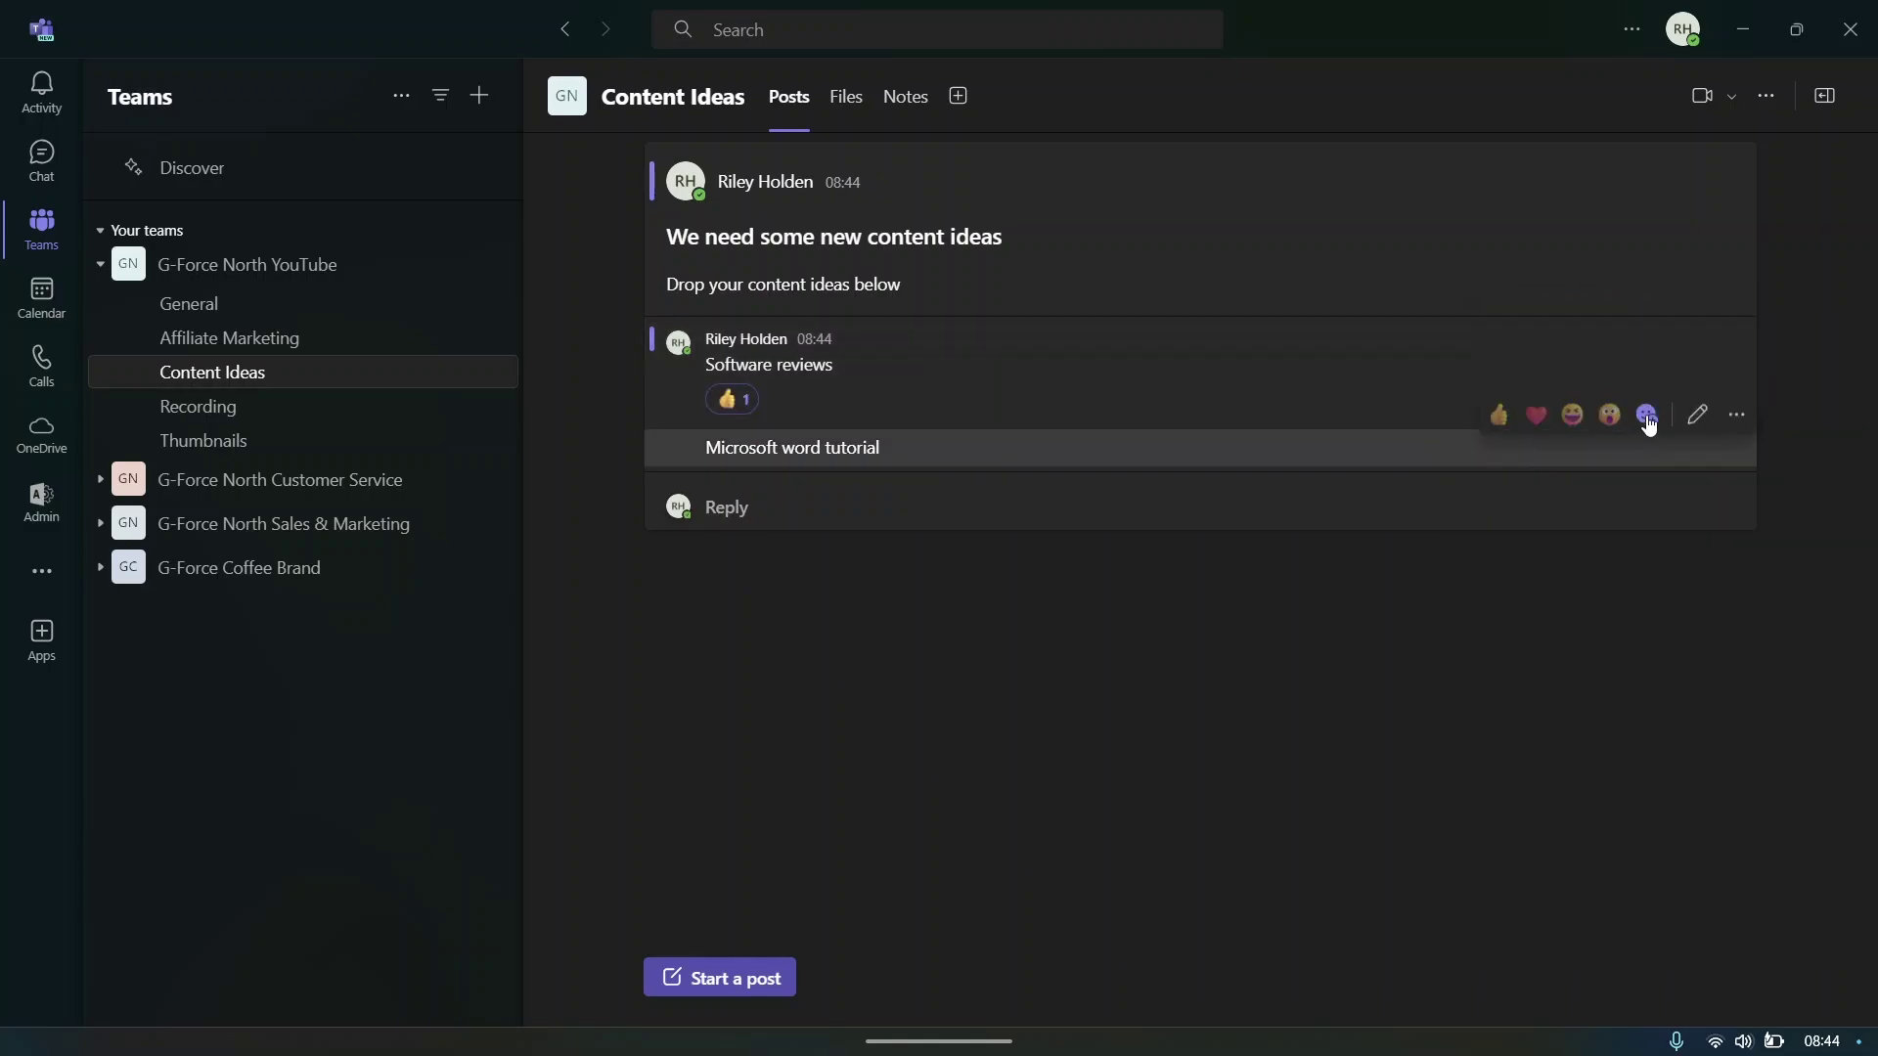
click(1648, 415)
text(thumb)
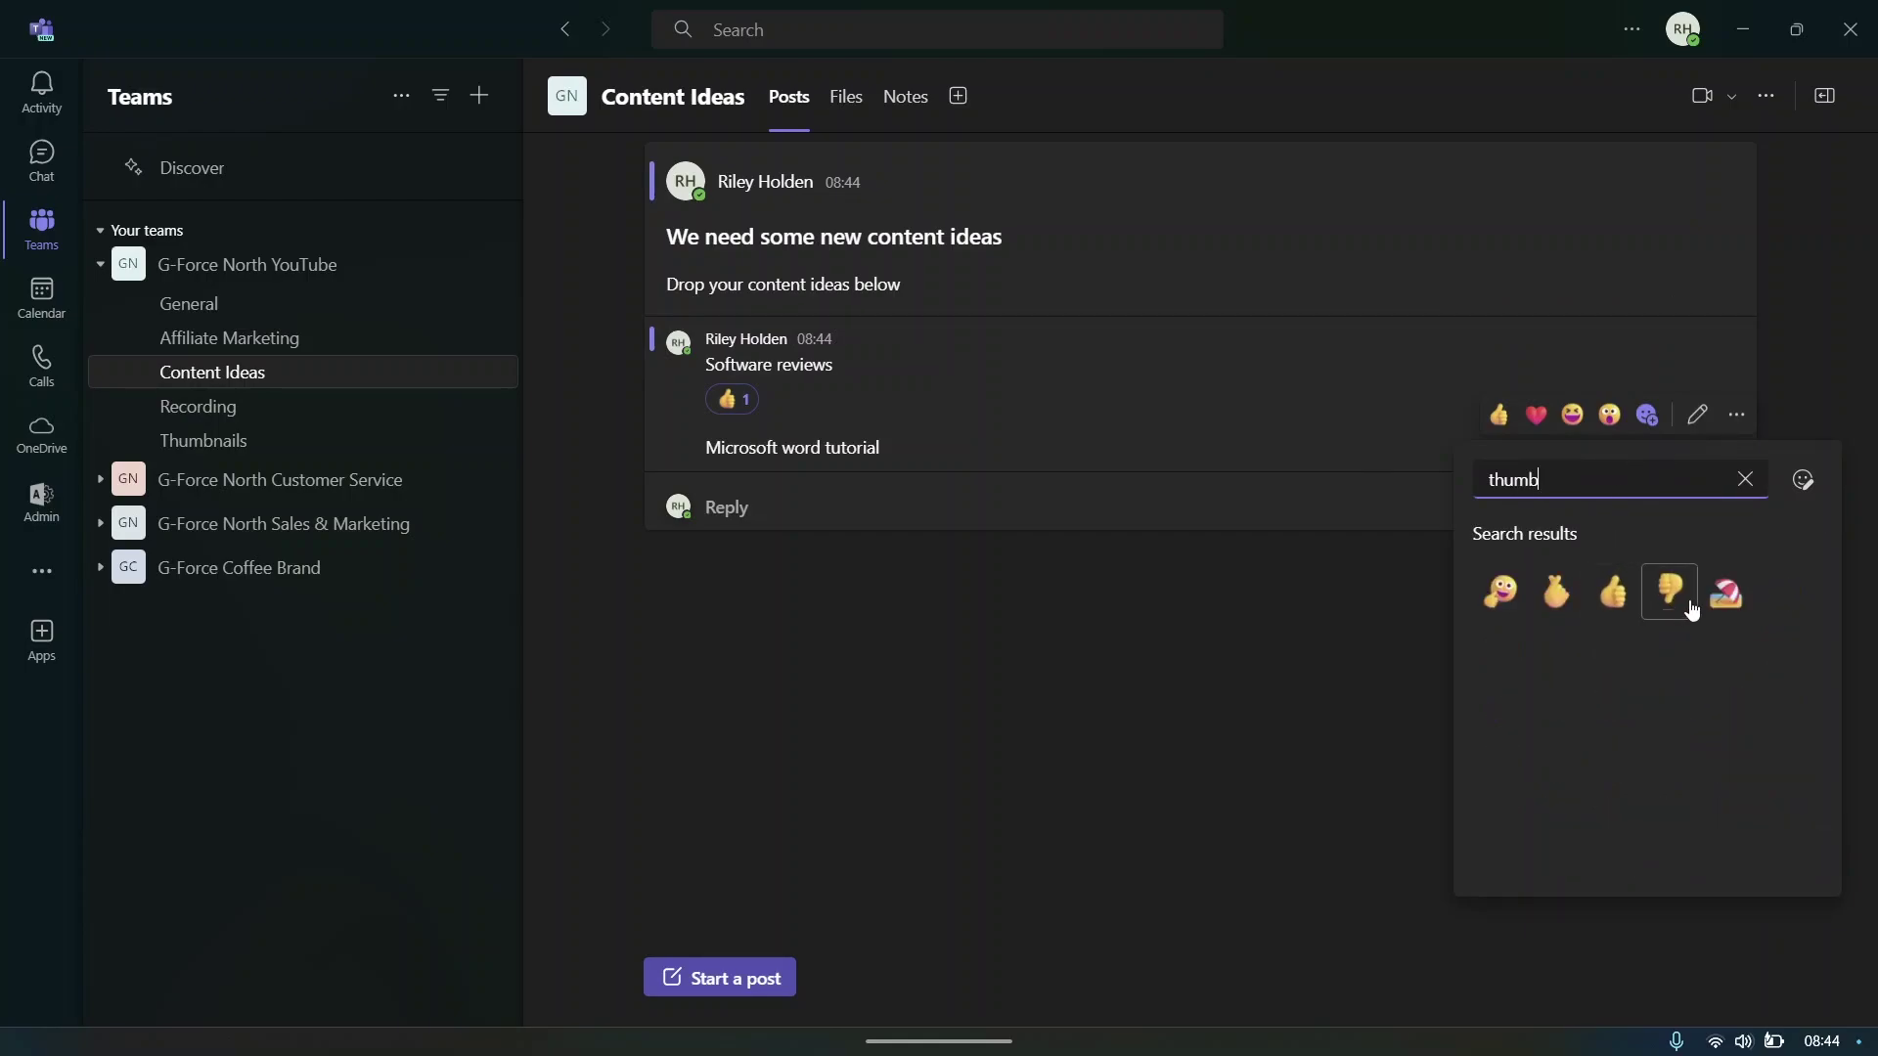
click(1672, 593)
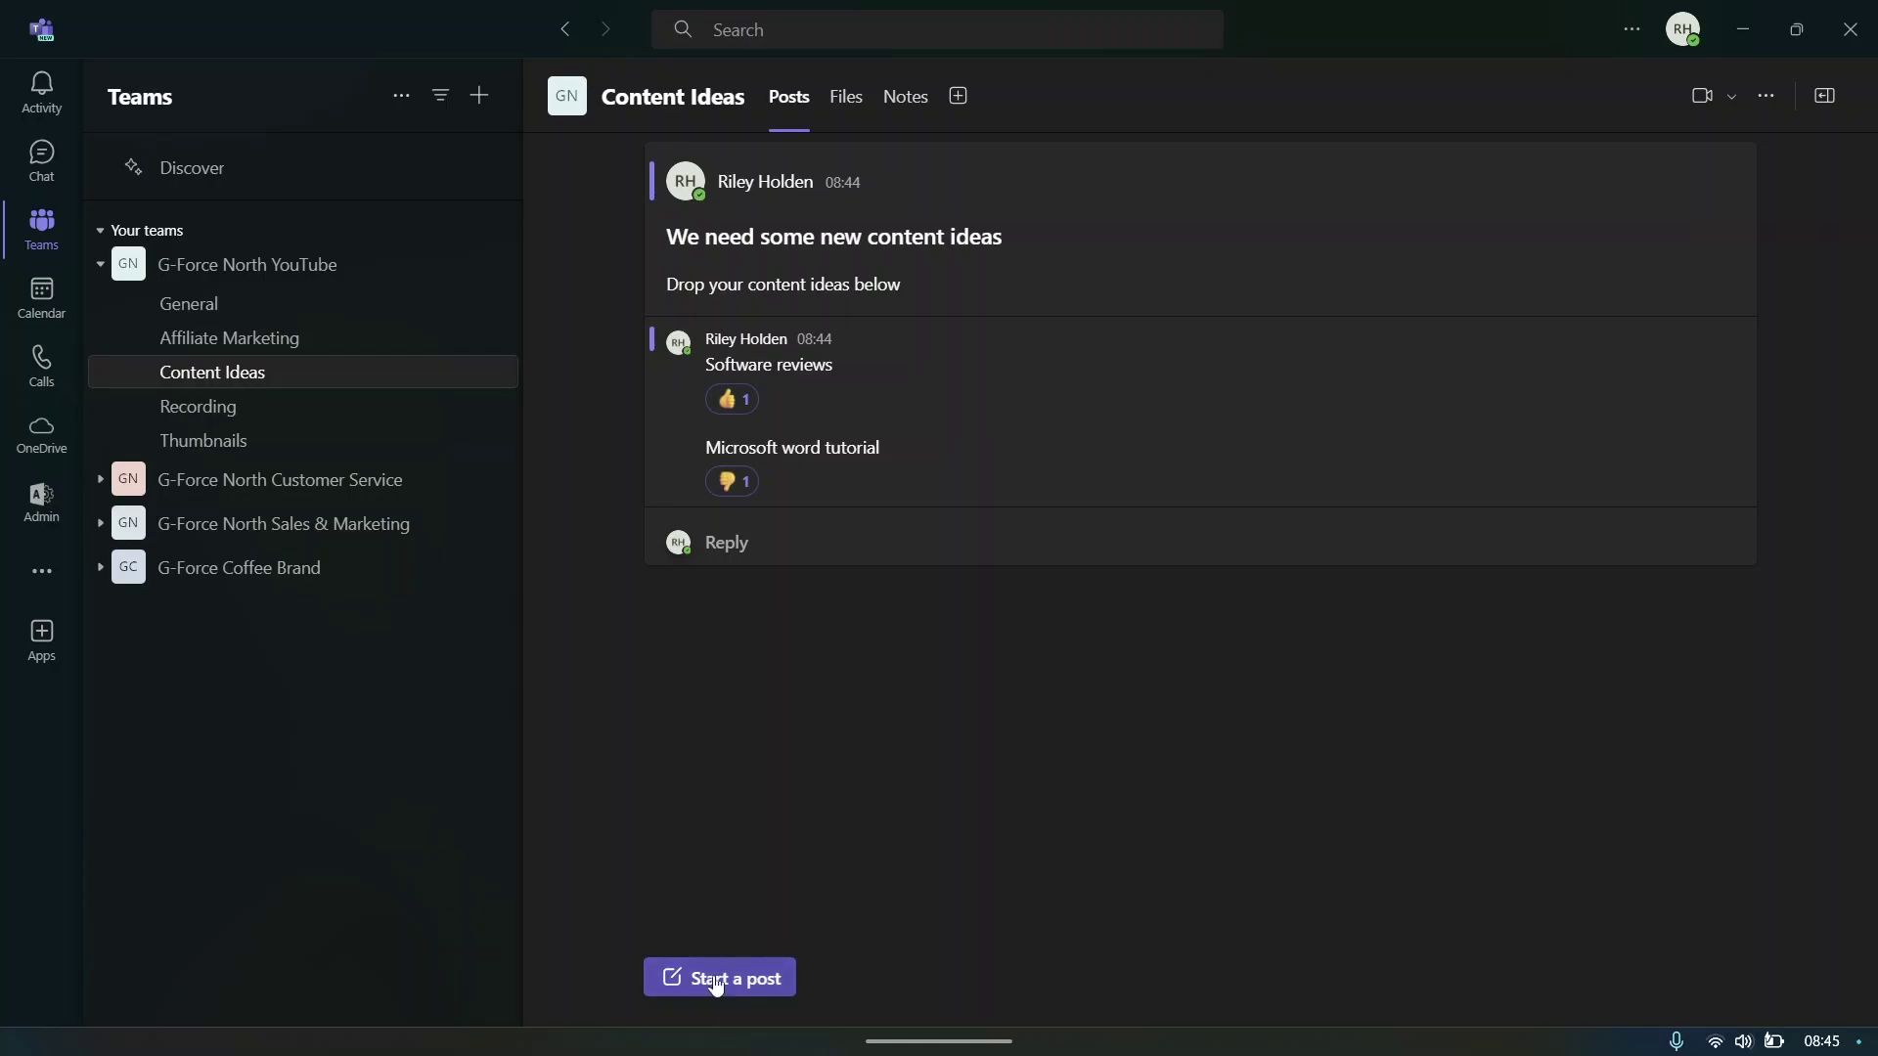
- In Affiliate Marketing, draft 'How to find affiliate marketing programs' with a step-by-step instructions intro line
click(252, 337)
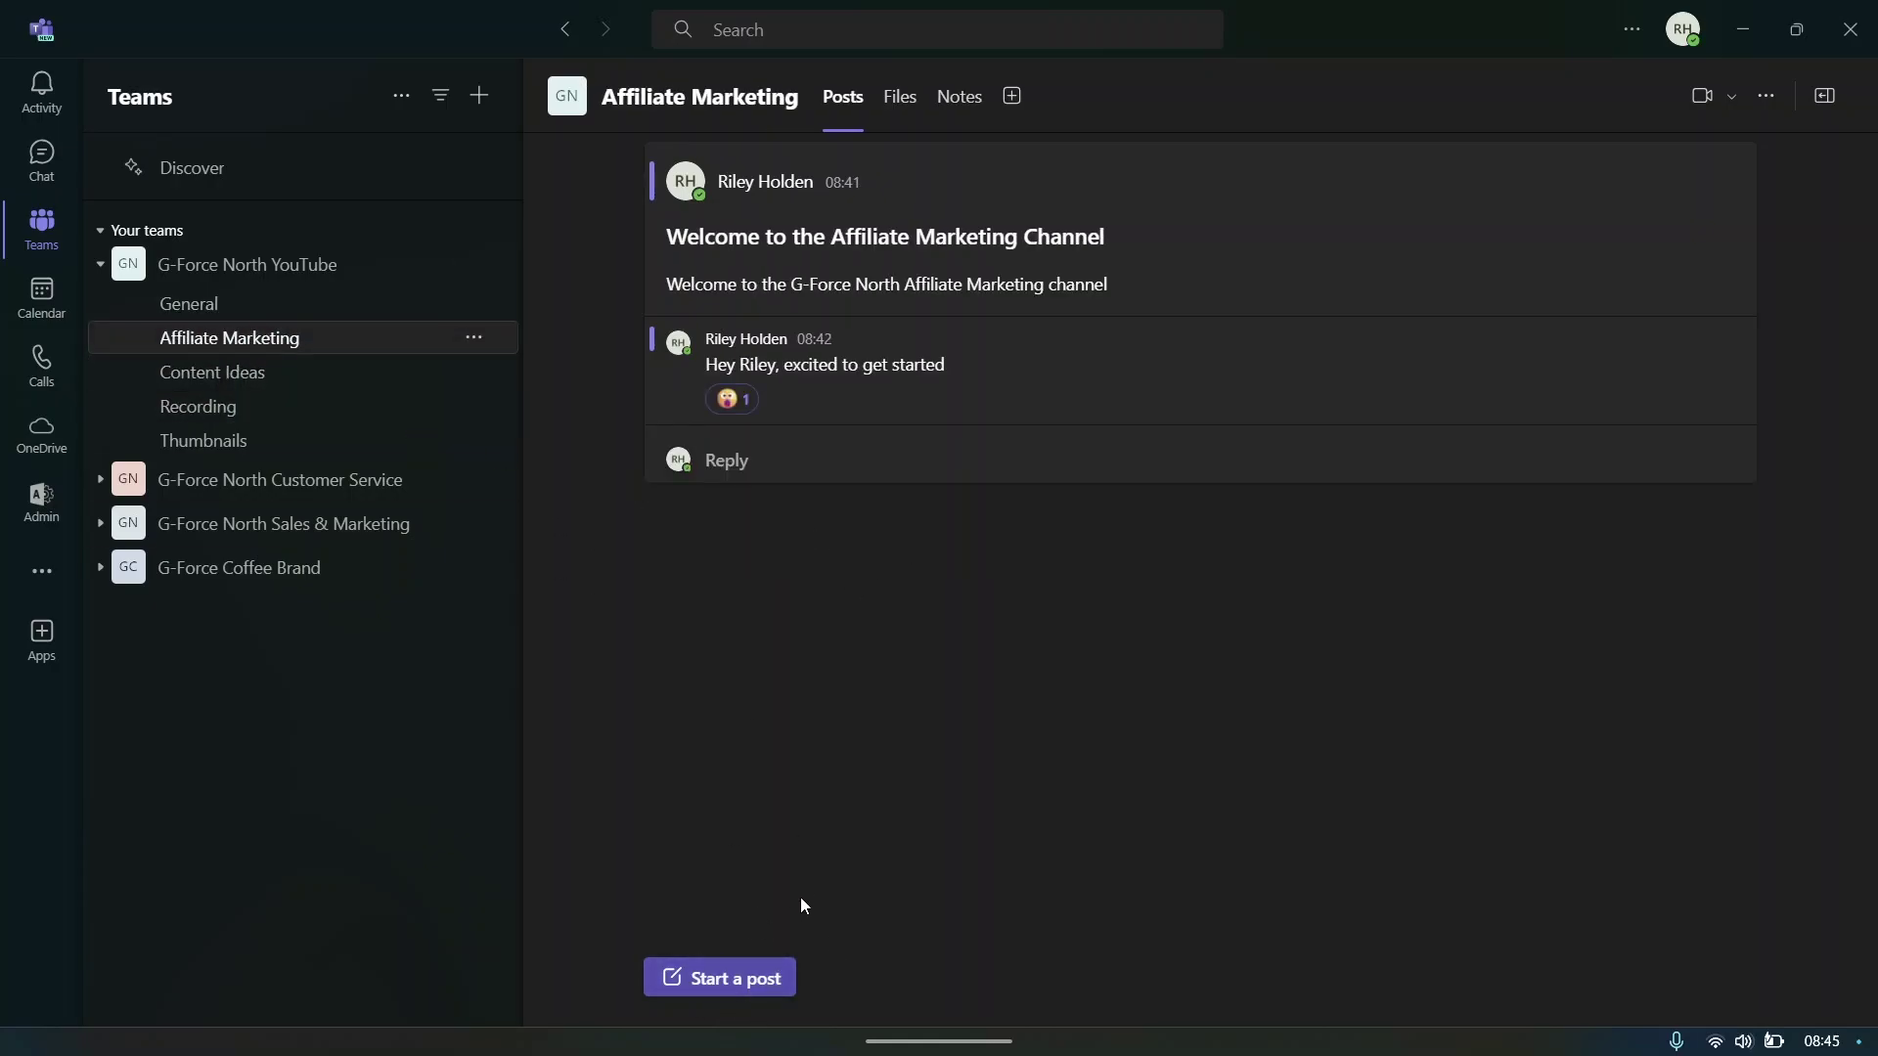
click(754, 975)
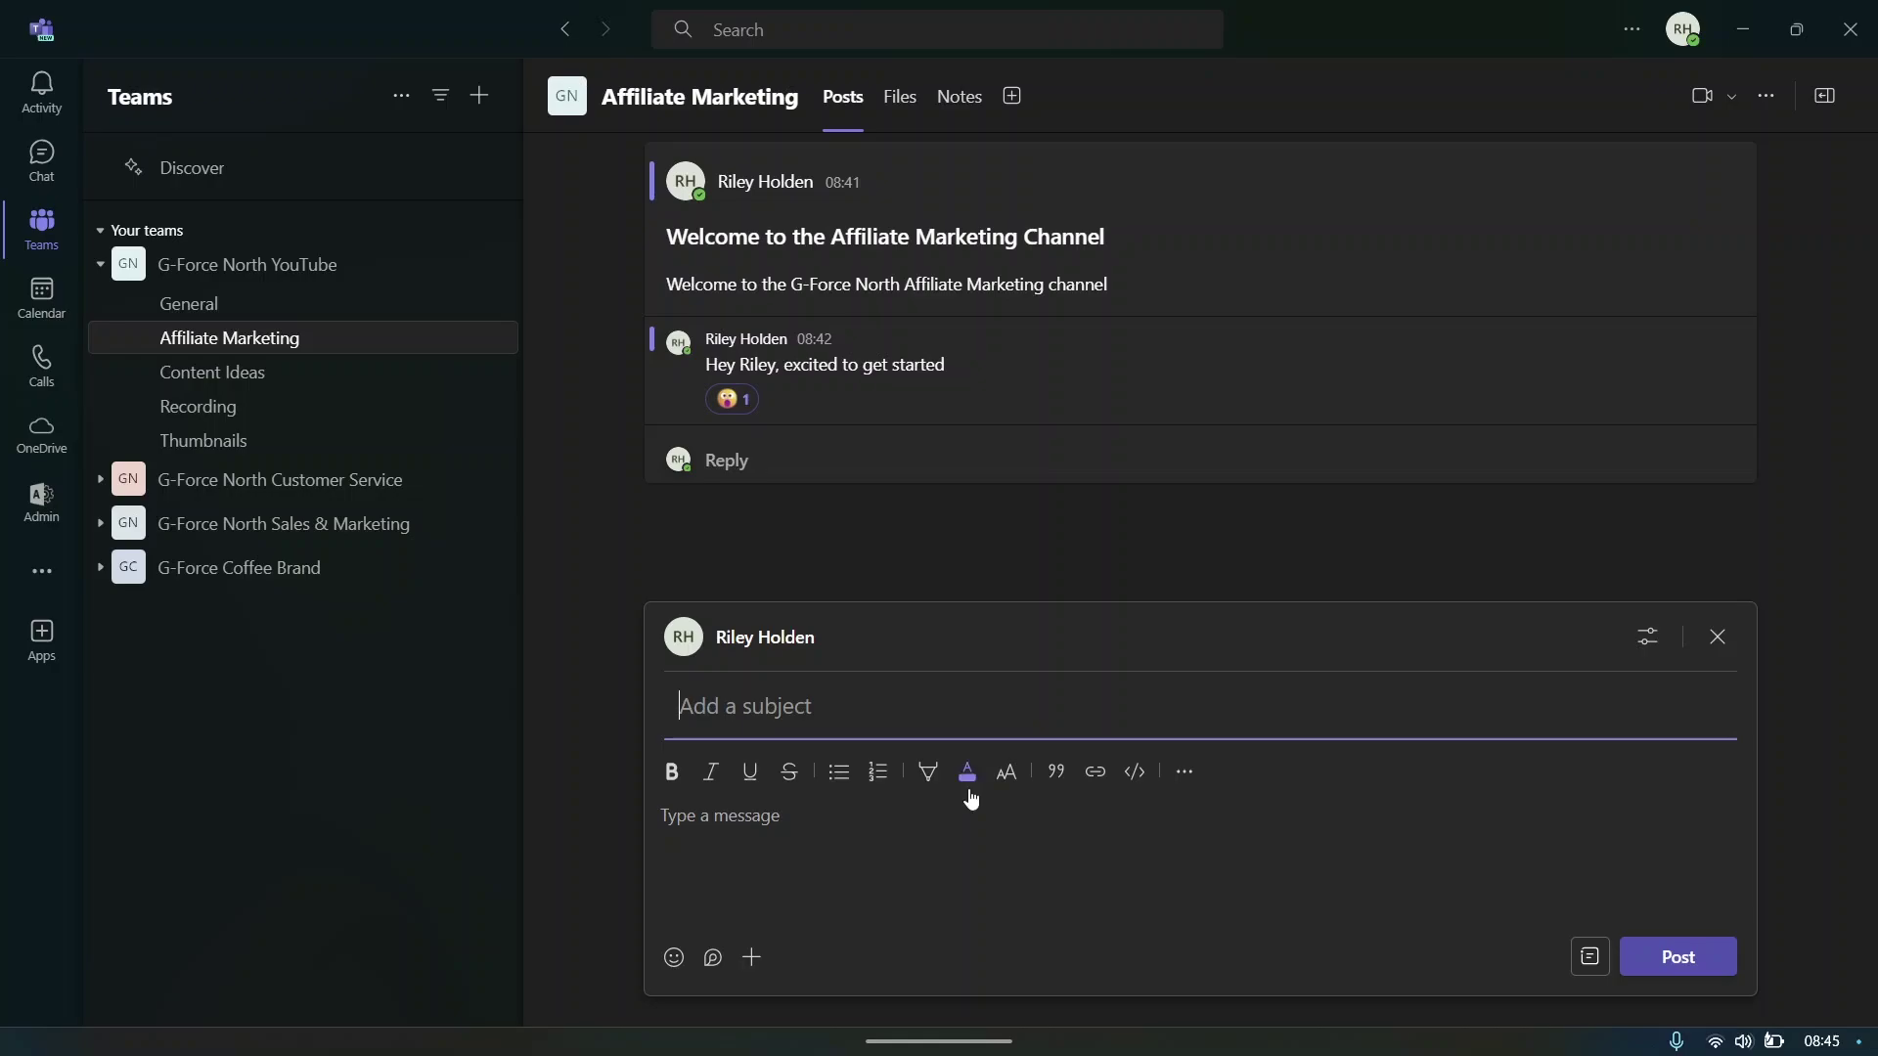
text(How to)
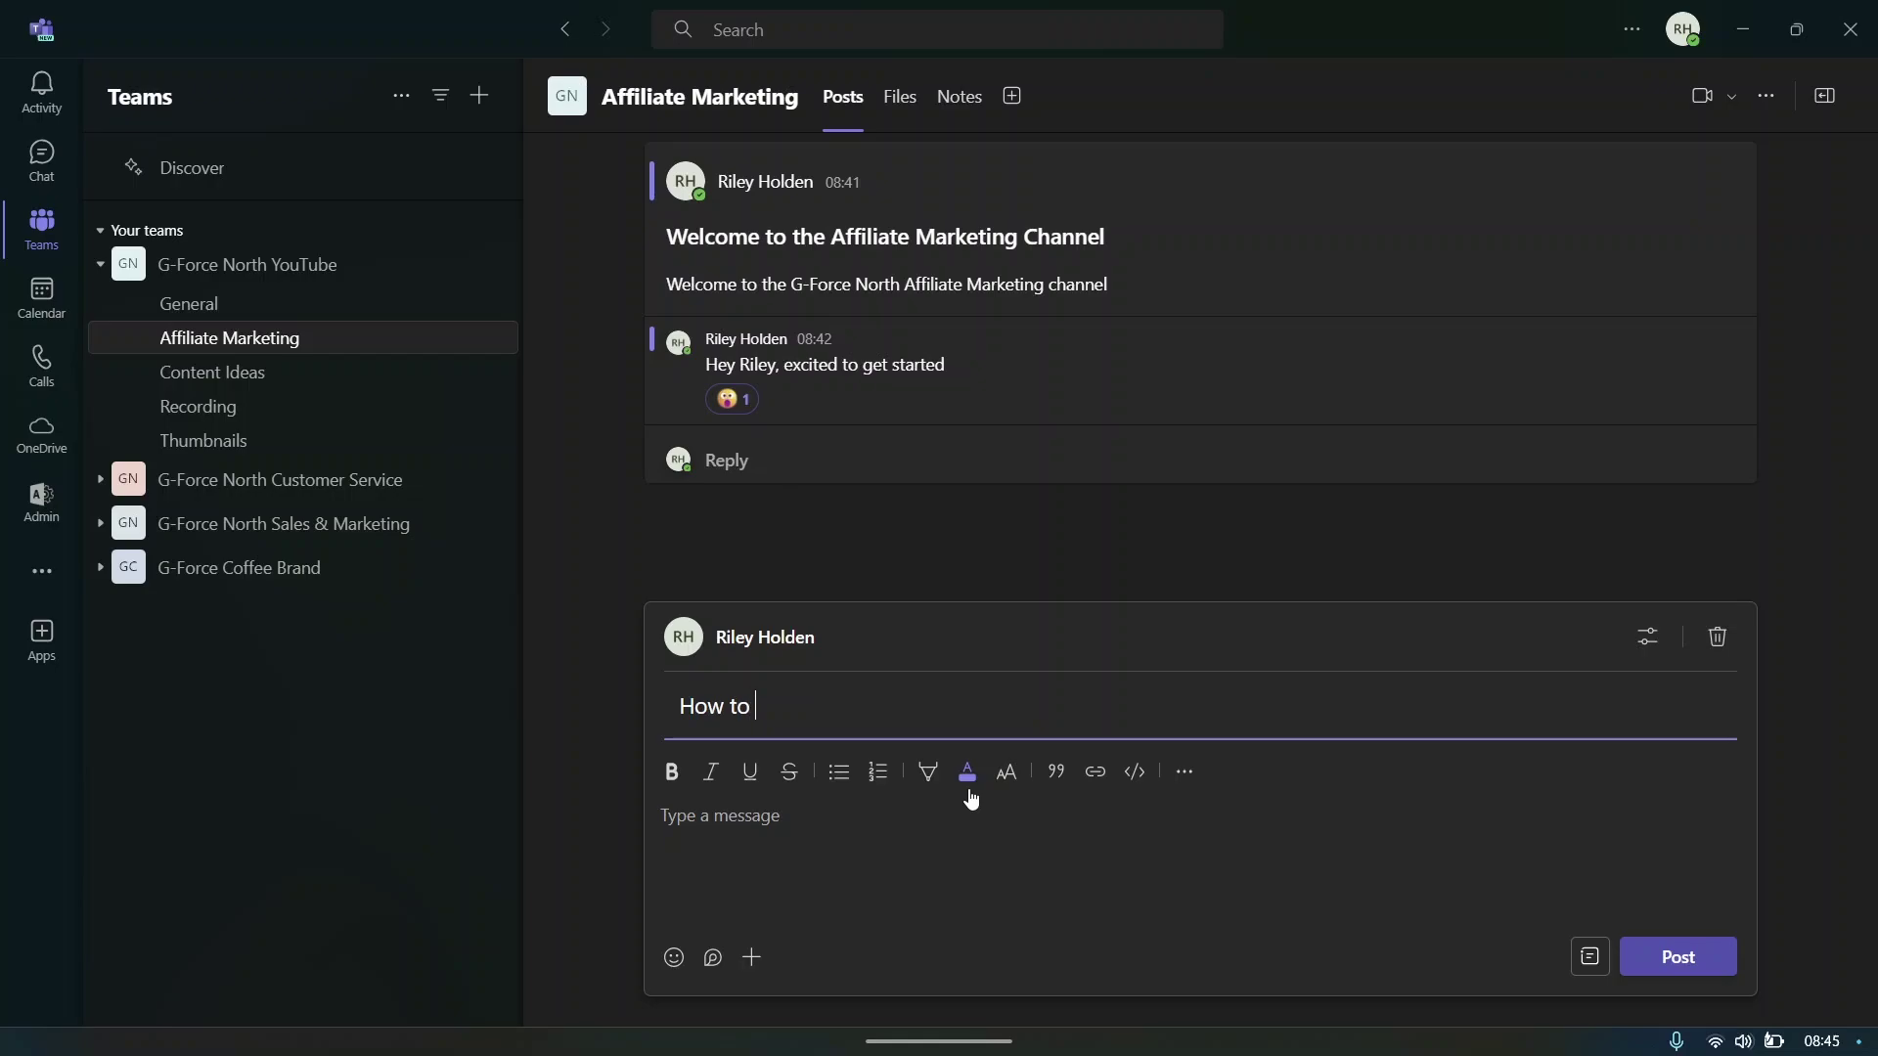
text(find affiliate marketing programs)
click(900, 813)
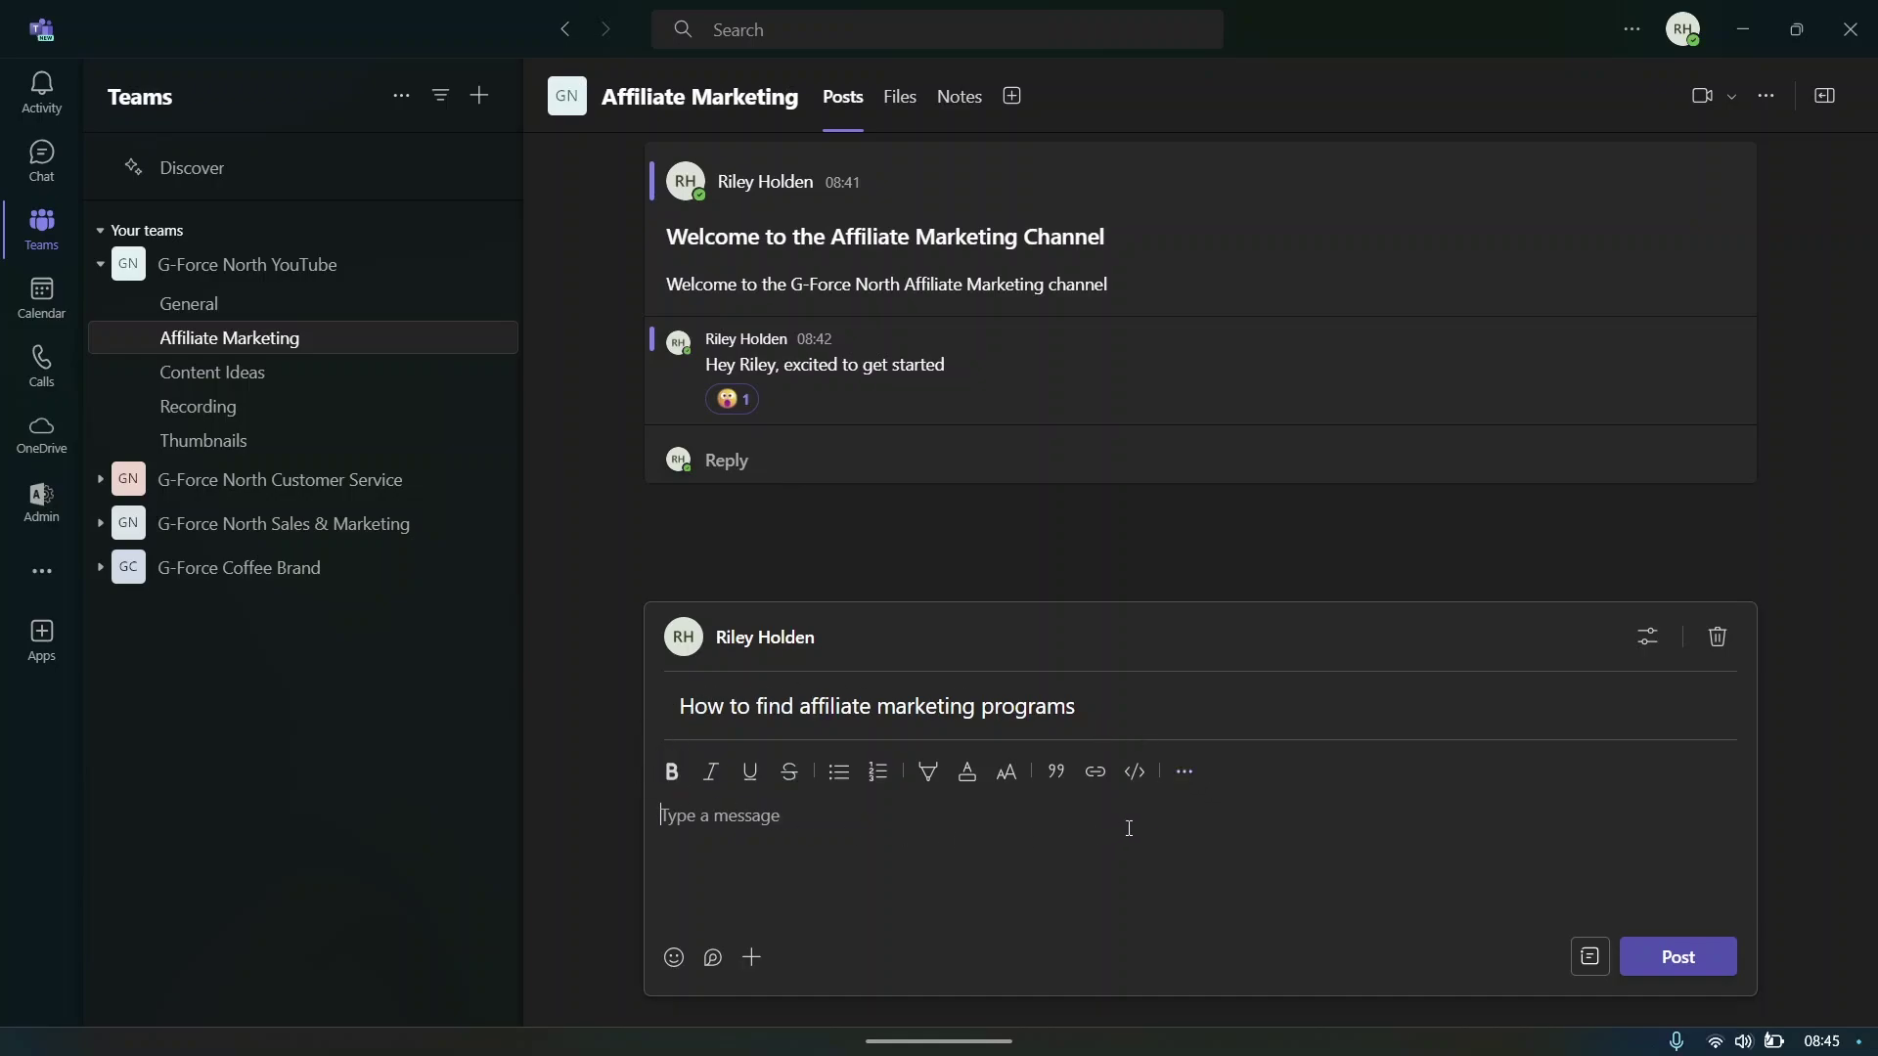
text(Step by step instructions on how to find a)
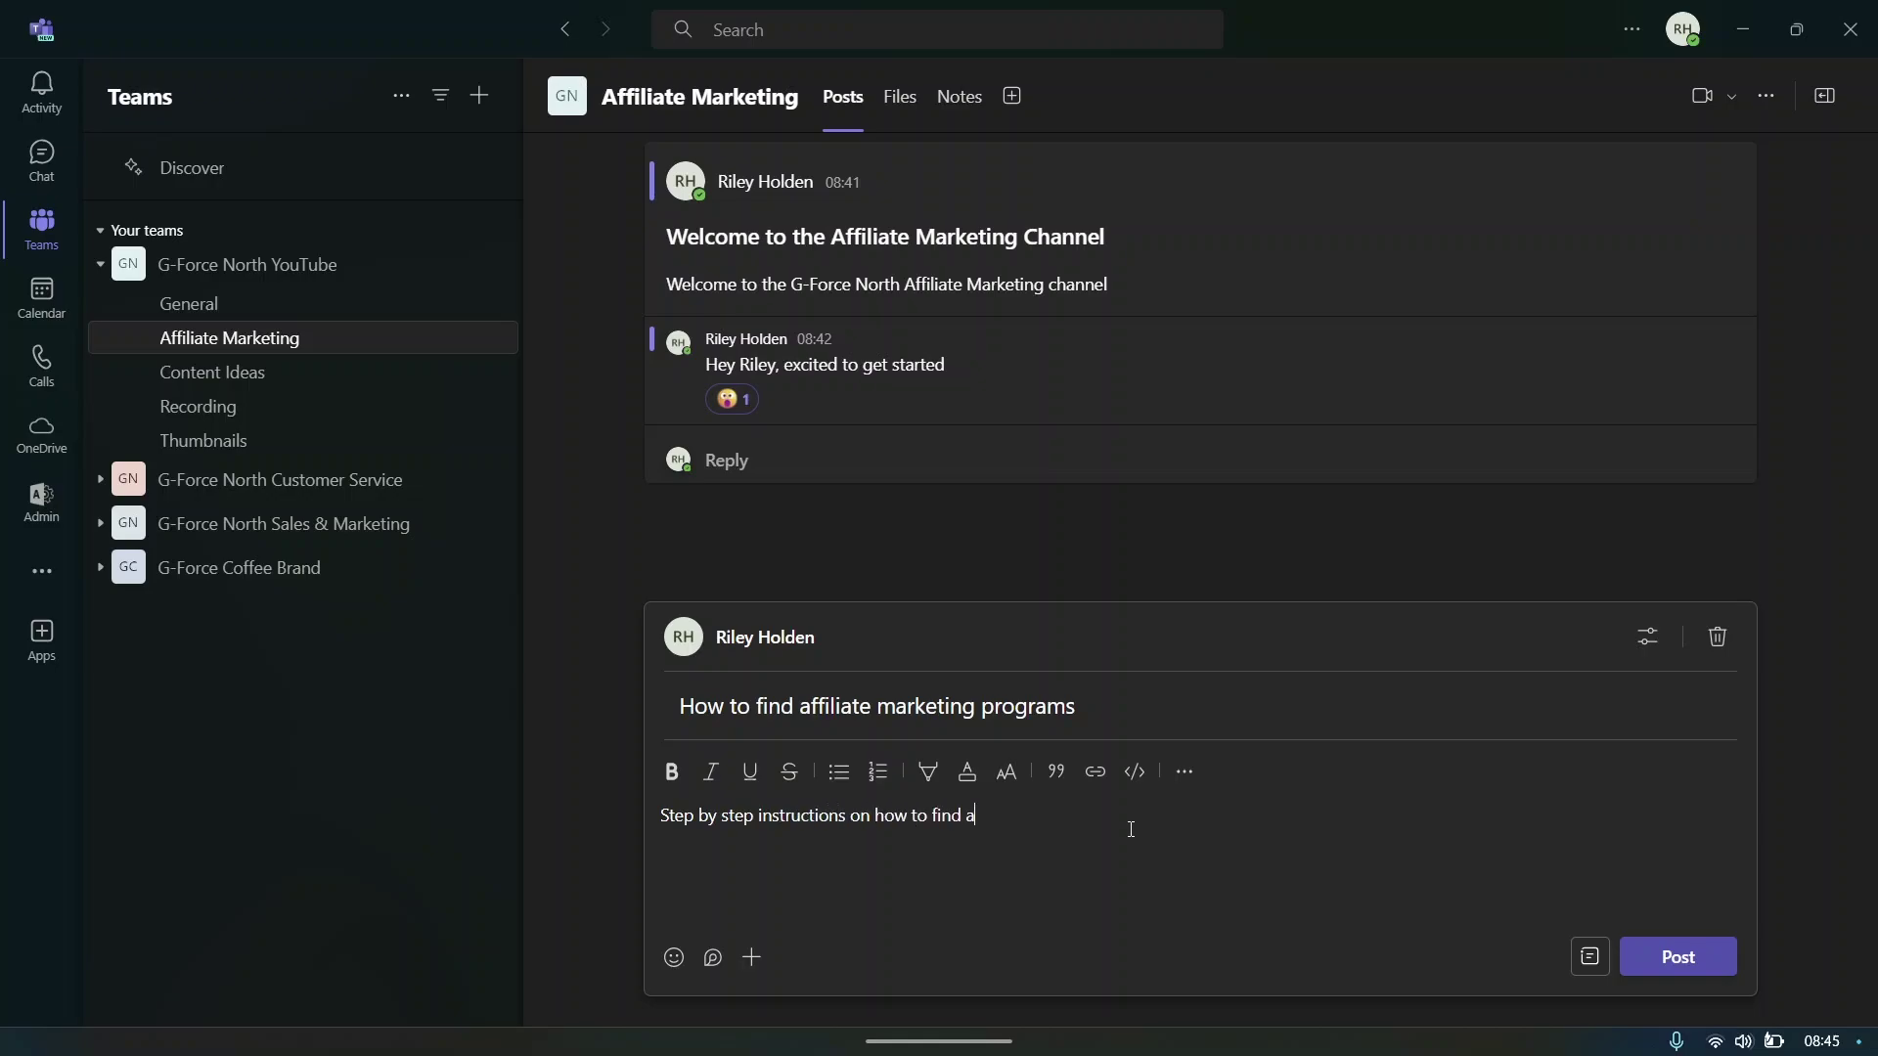
text(ffl)
text(liate marke)
text(ting programs)
- Try bold, italic, underline and strikethrough on the intro line, keeping it bold and underlined
drag(1207, 813, 657, 816)
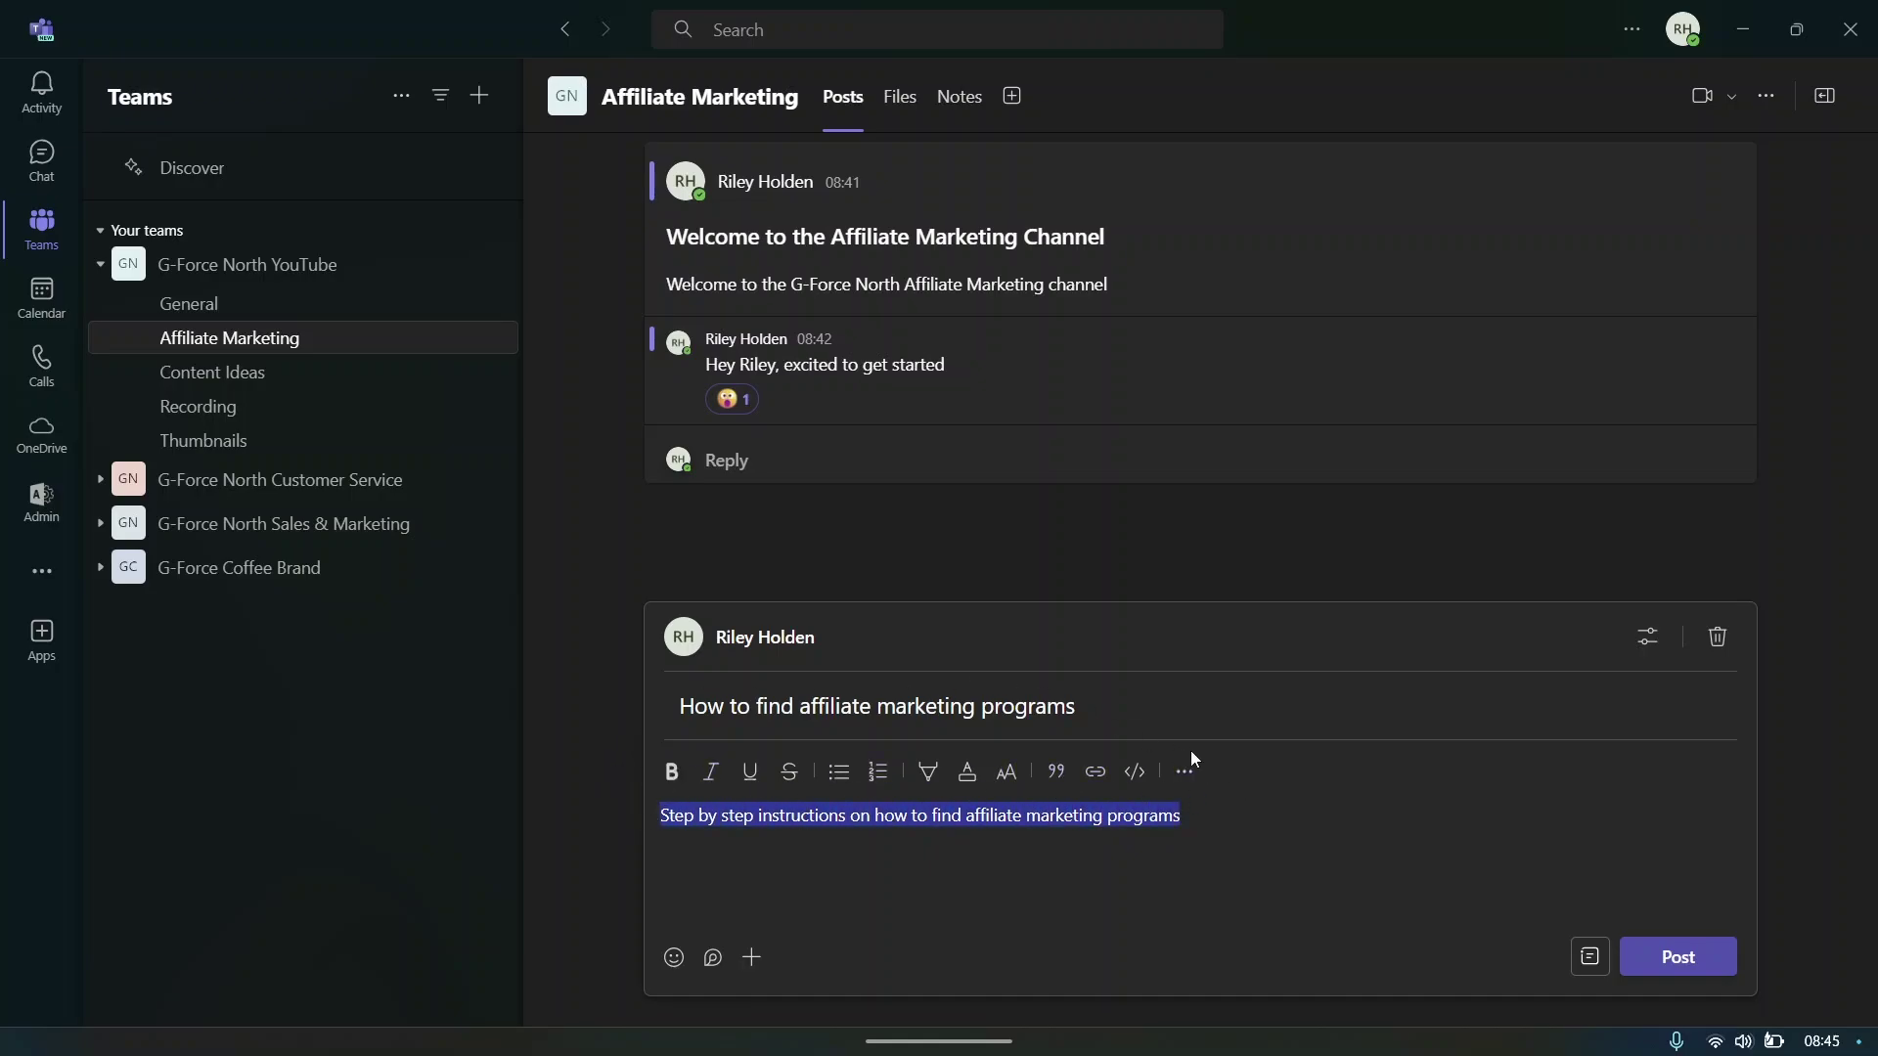
click(671, 772)
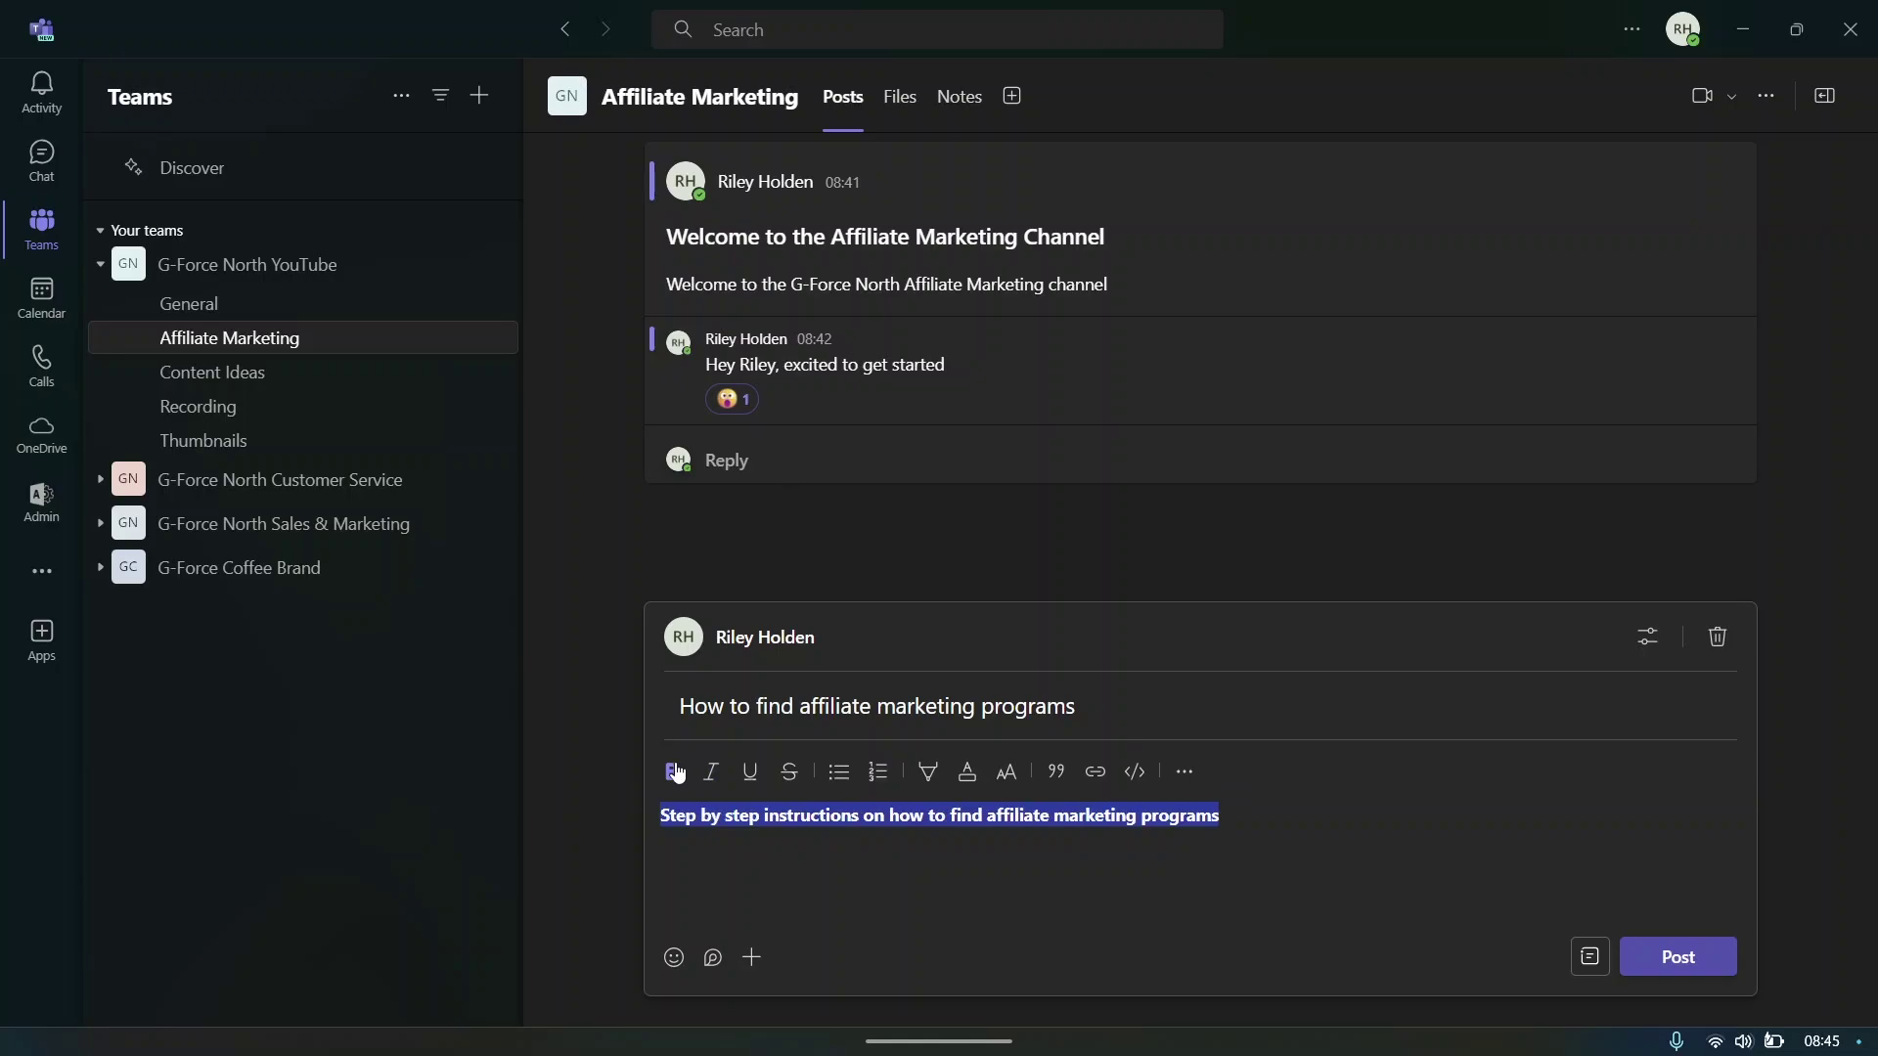
click(696, 816)
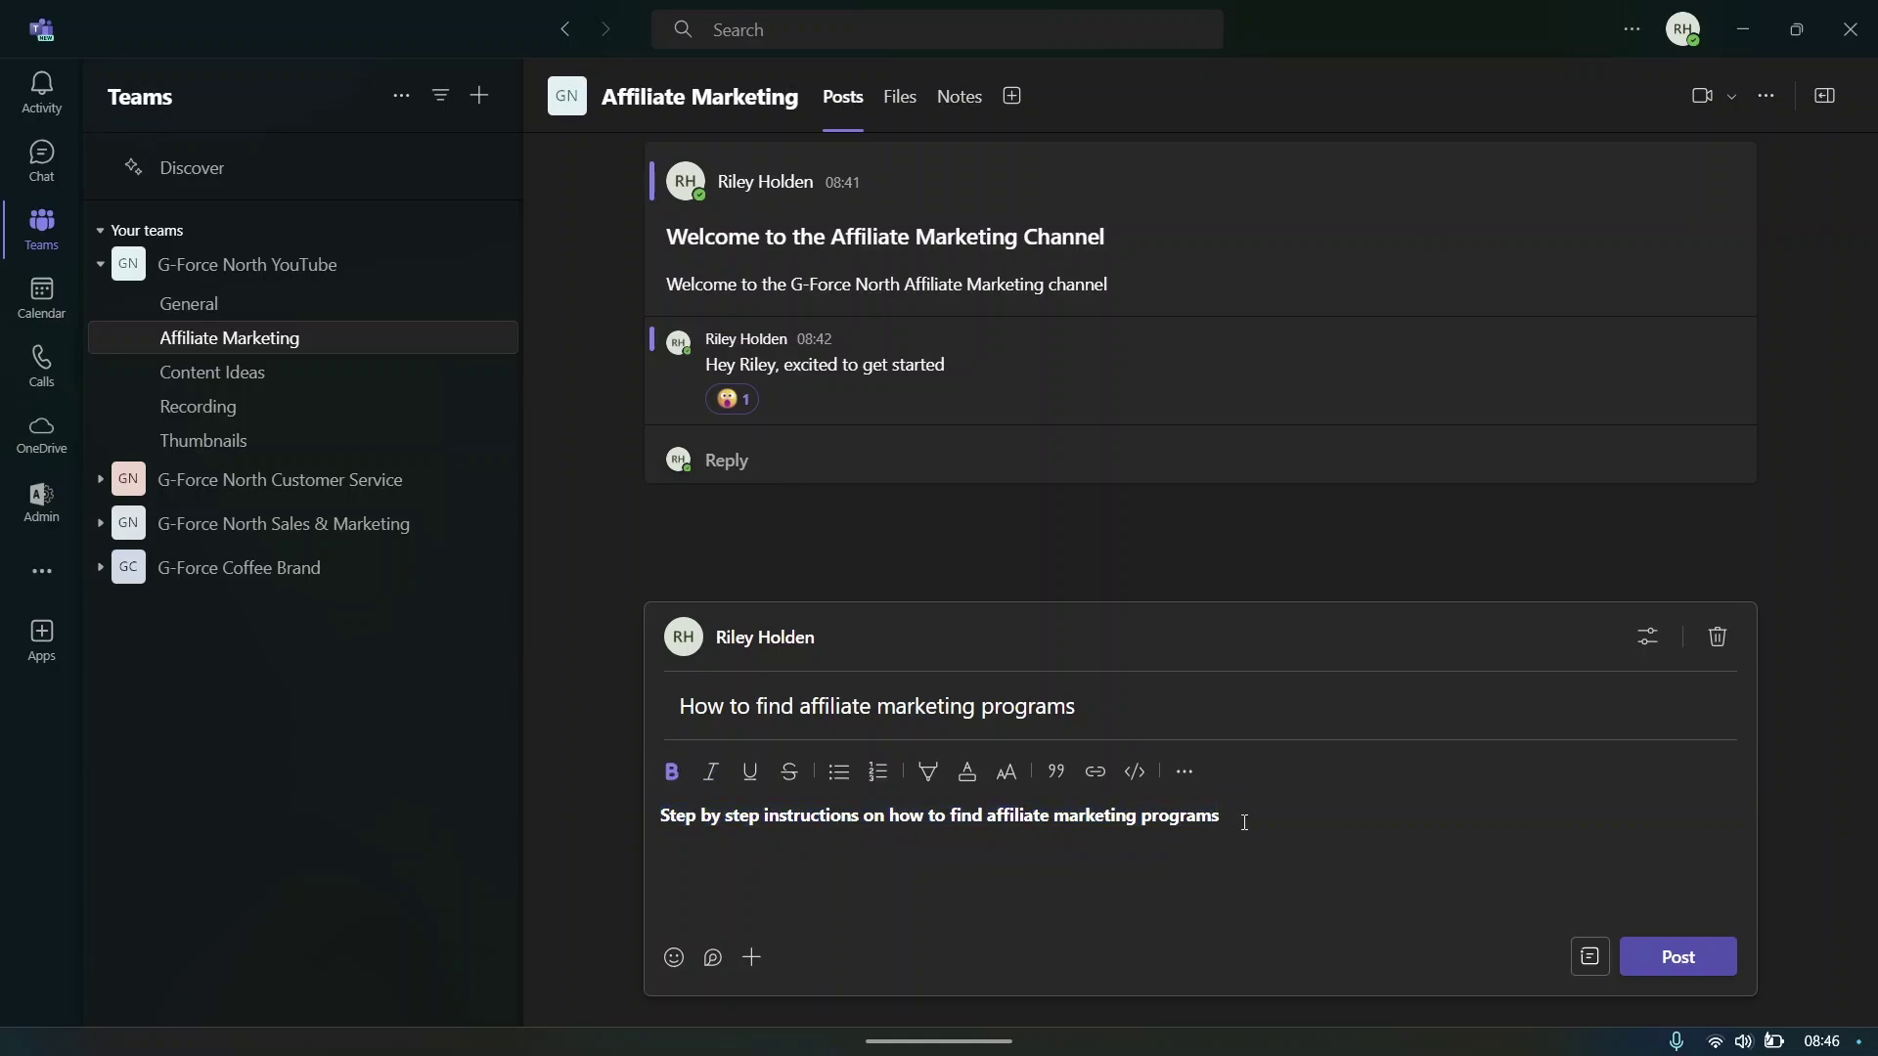
drag(1245, 823, 550, 798)
click(712, 774)
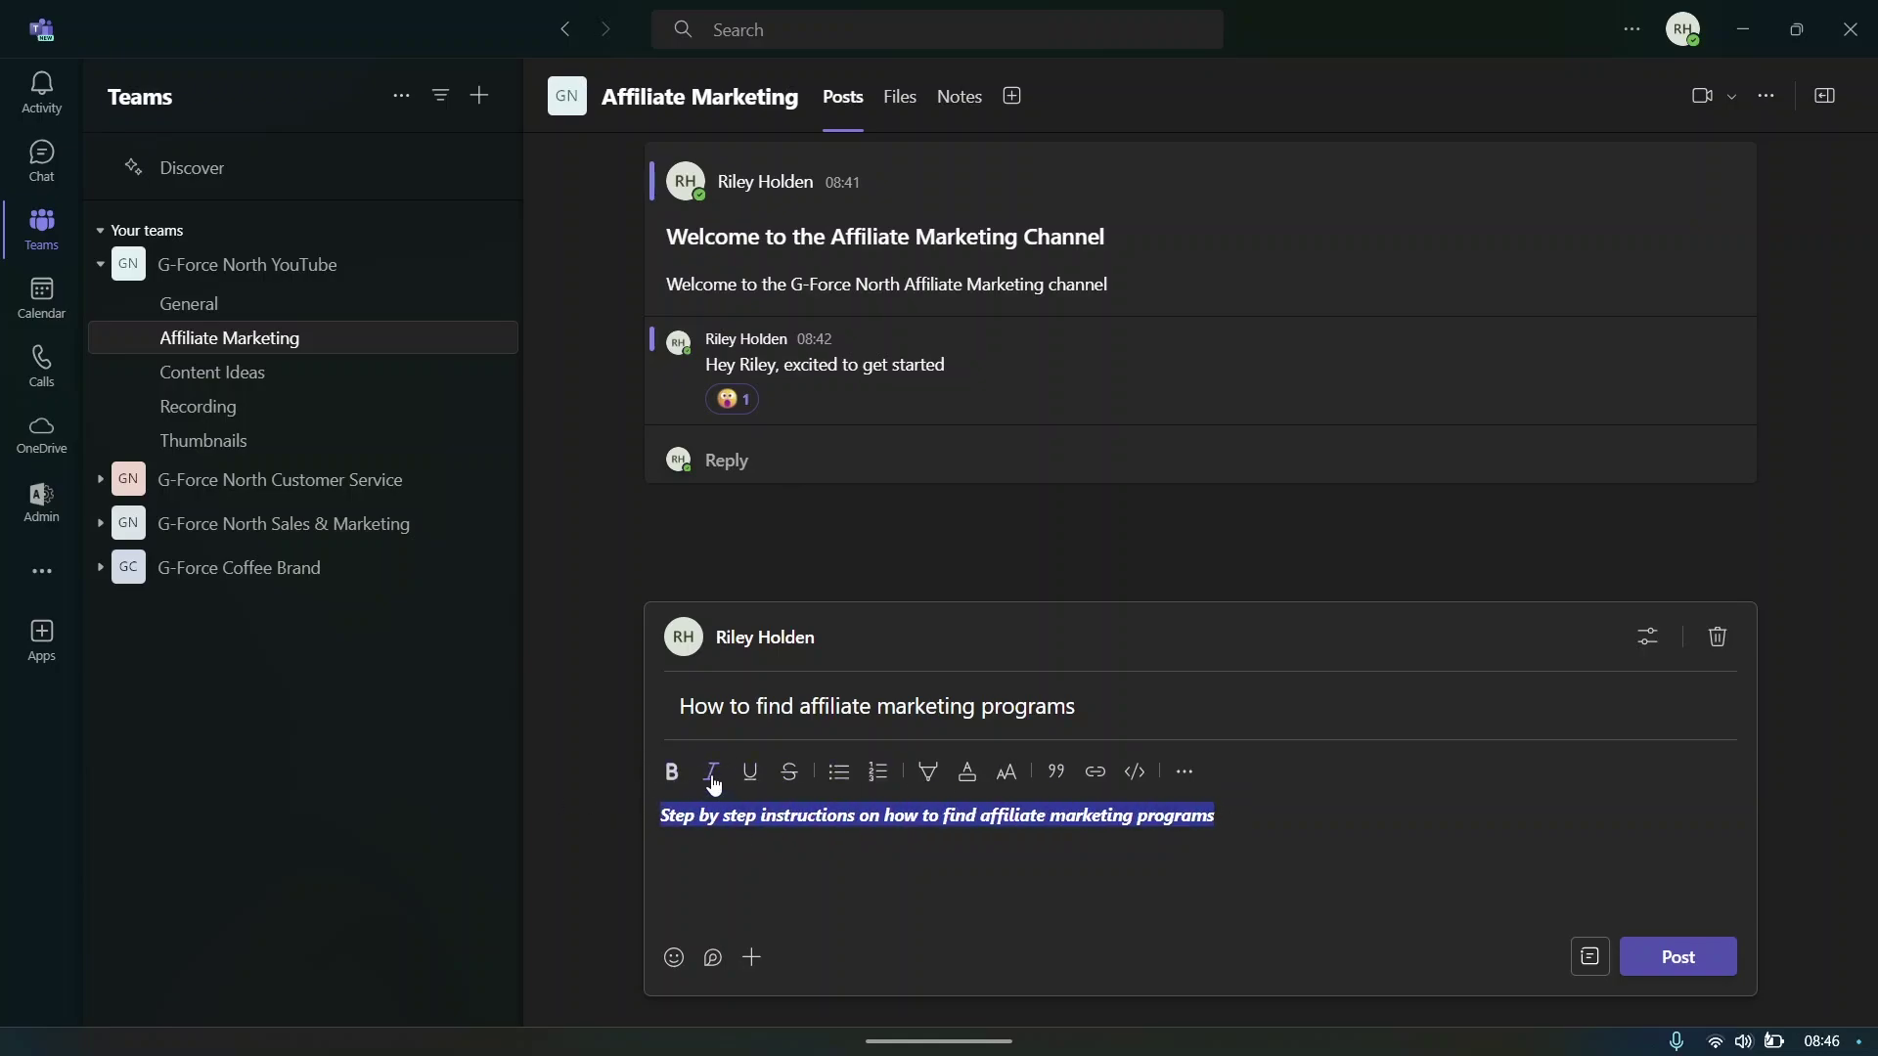
click(713, 778)
click(750, 773)
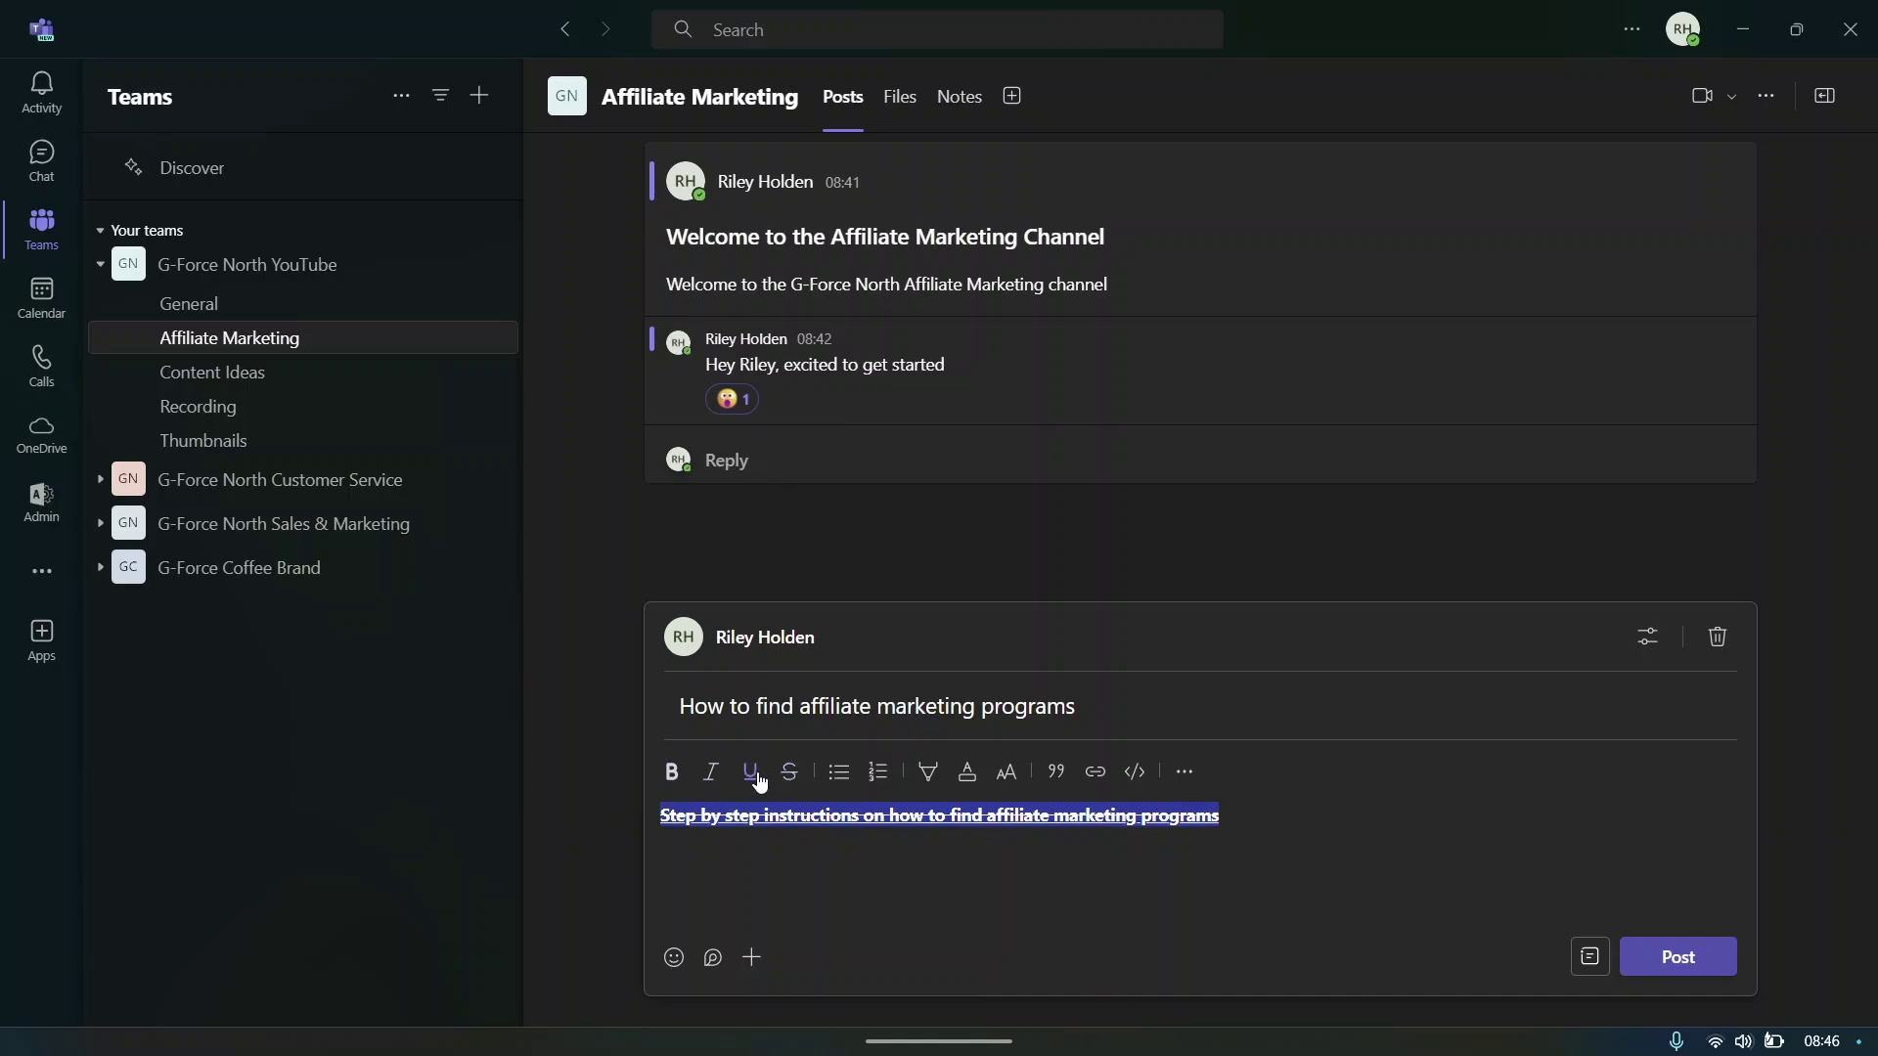
click(789, 775)
click(746, 777)
click(746, 777)
- Try red font colour, revert the intro line to automatic, and begin a numbered list
click(967, 778)
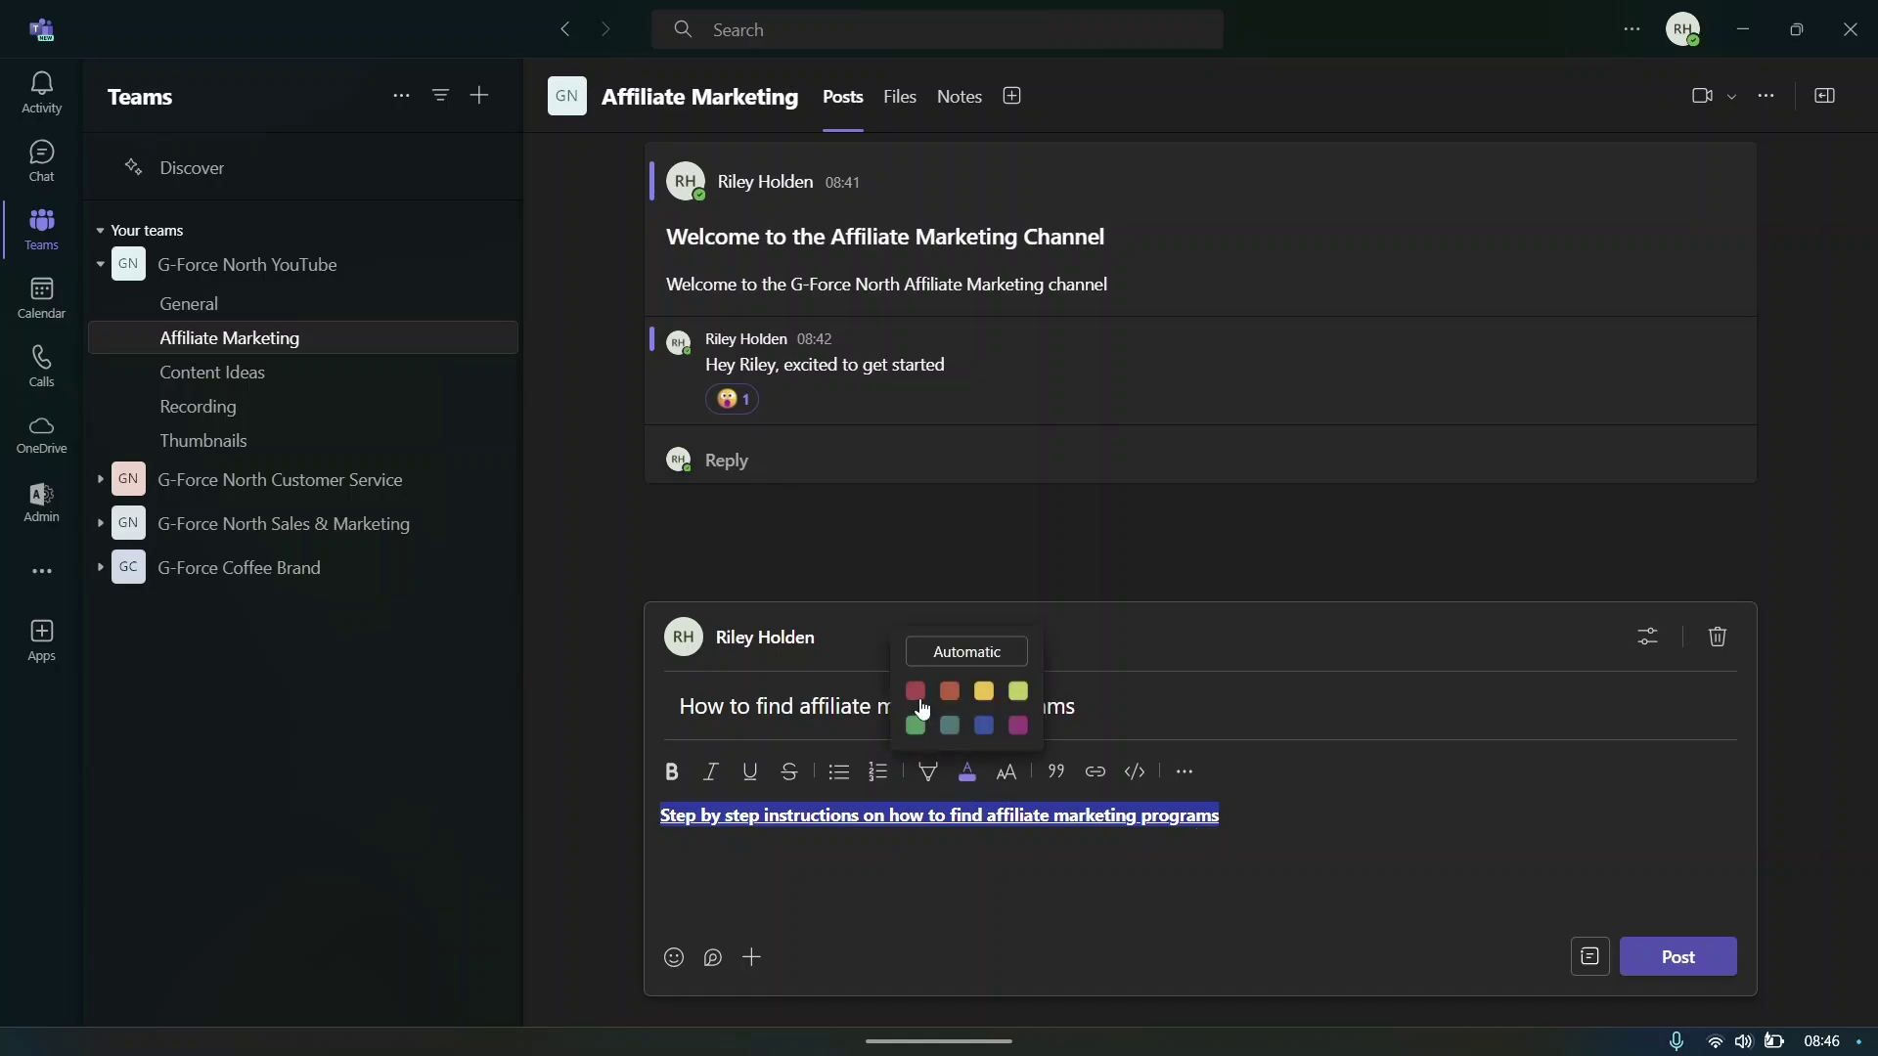
click(917, 694)
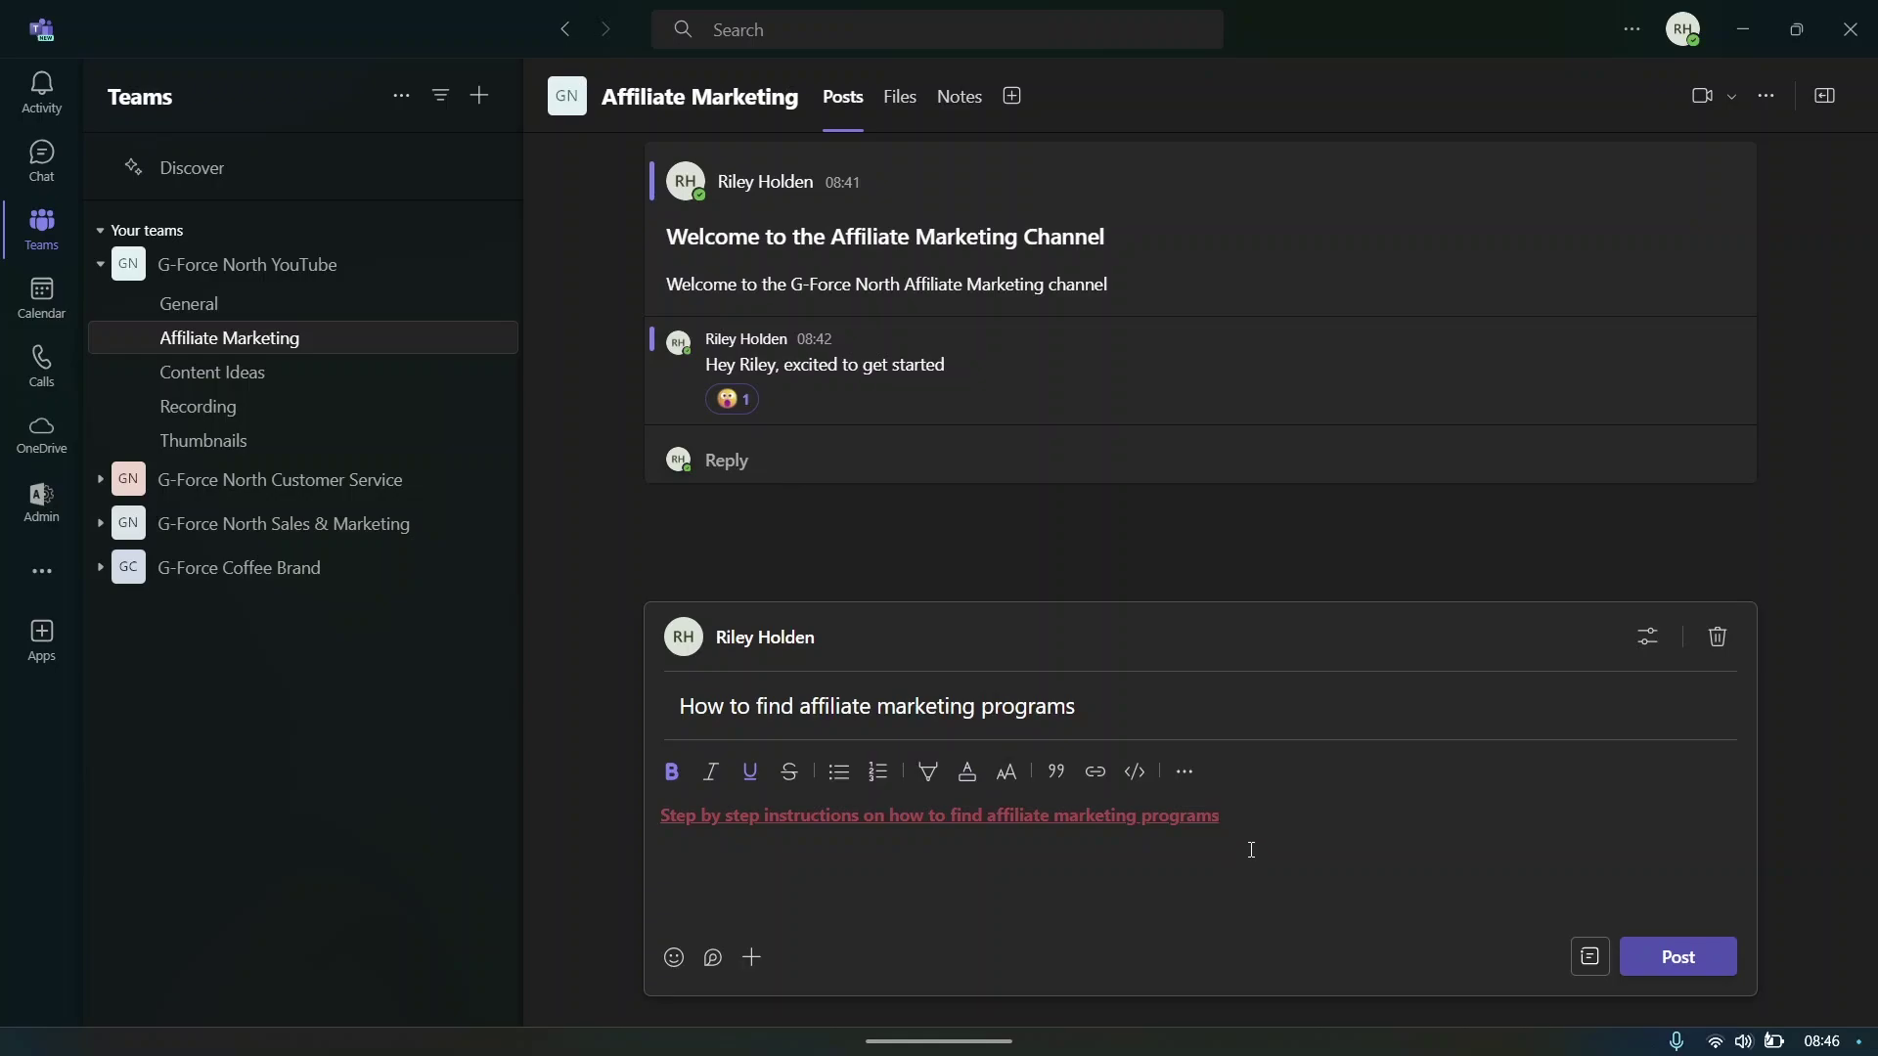
drag(1221, 817, 659, 815)
click(967, 771)
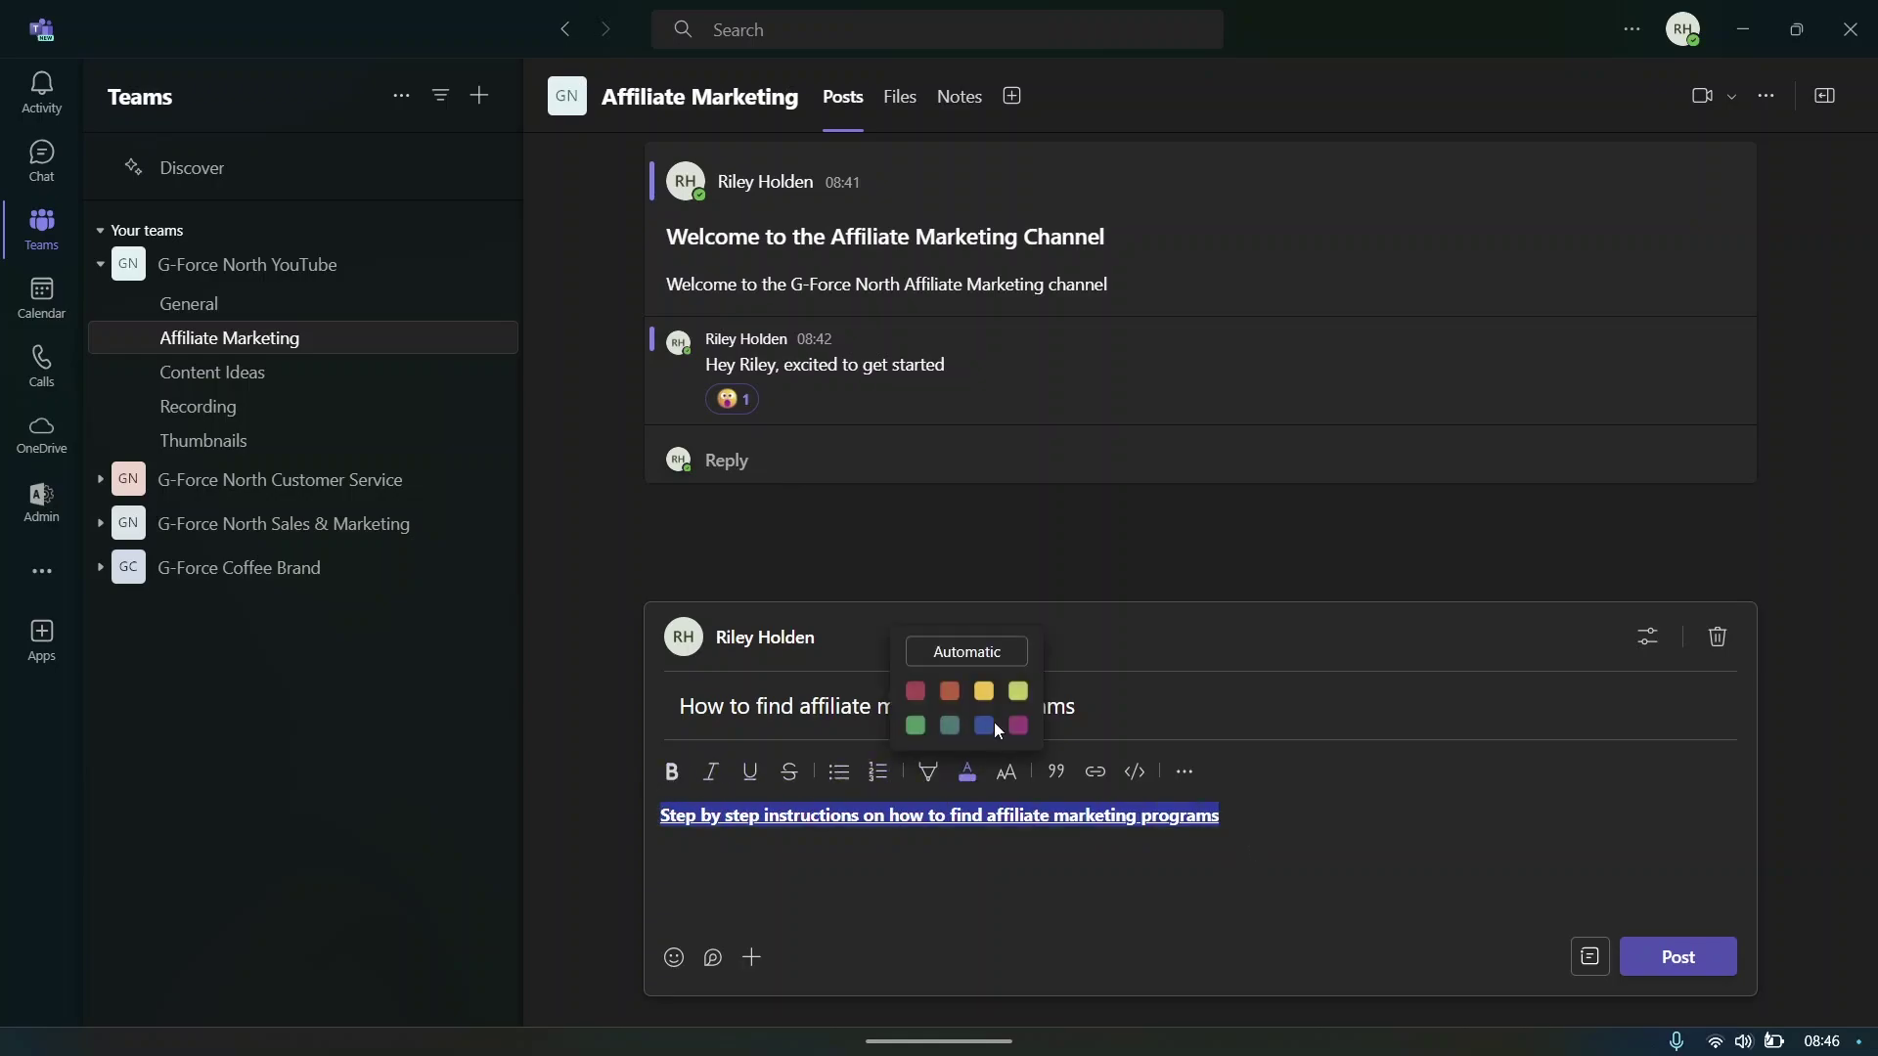
click(957, 655)
click(1082, 866)
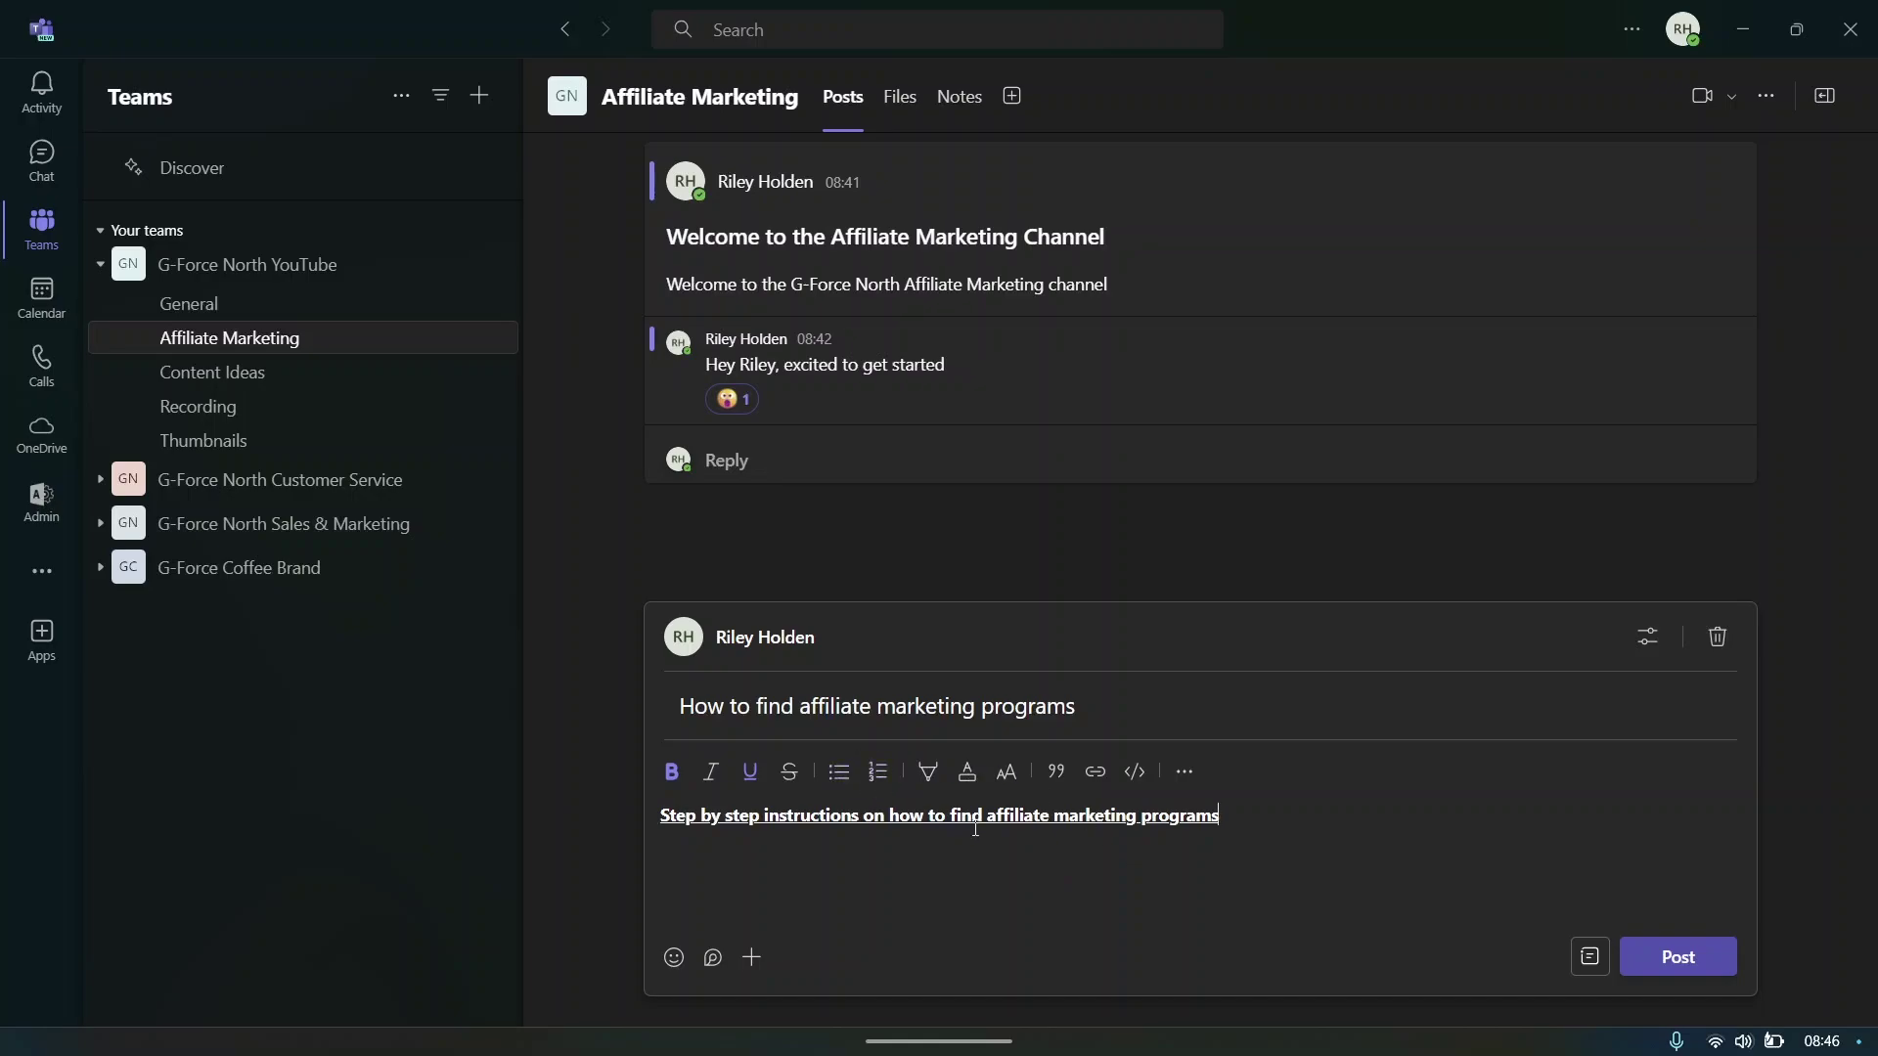
click(878, 772)
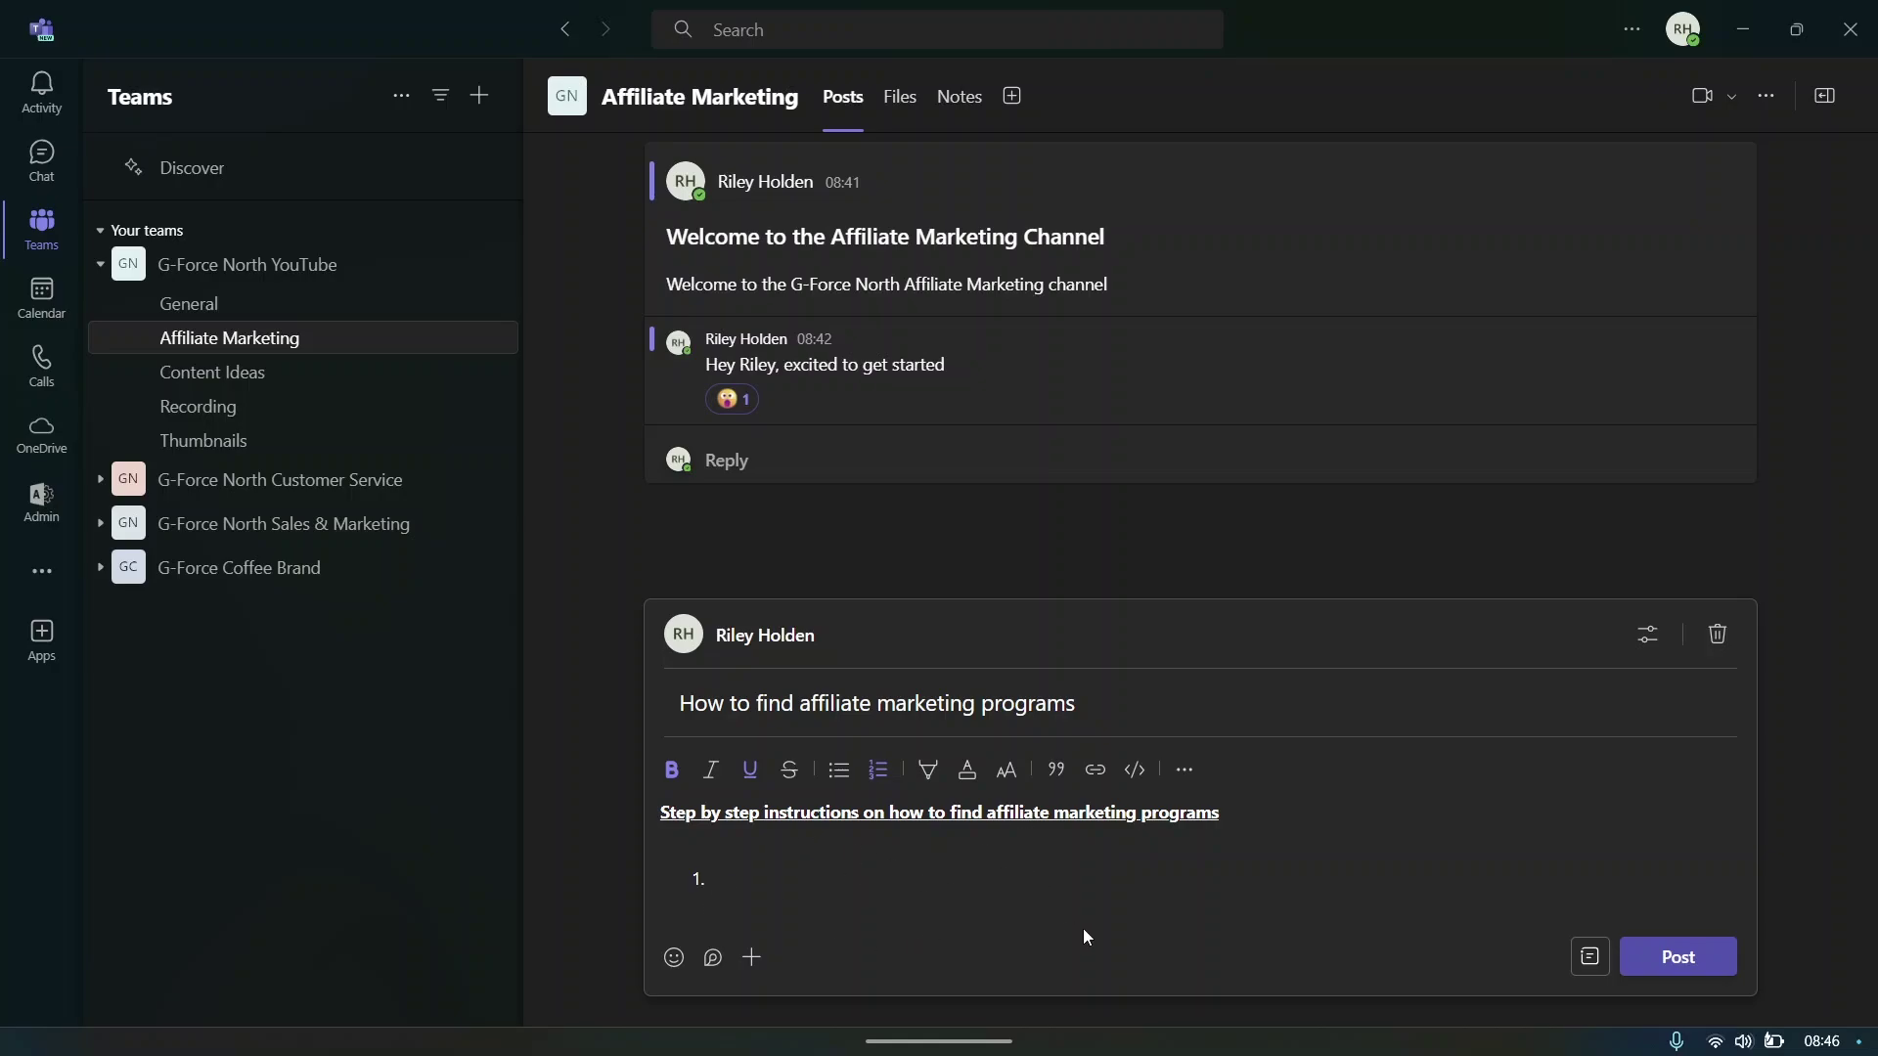
- Fill the numbered list: Sign up for Partnerstack, Go to software section, find a brand that aligns with our goals, Apply to the program
text(Sign)
key(BackSpace)
key(BackSpace)
key(BackSpace)
key(BackSpace)
key(BackSpace)
text(Sign up for Partnerstack)
key(Return)
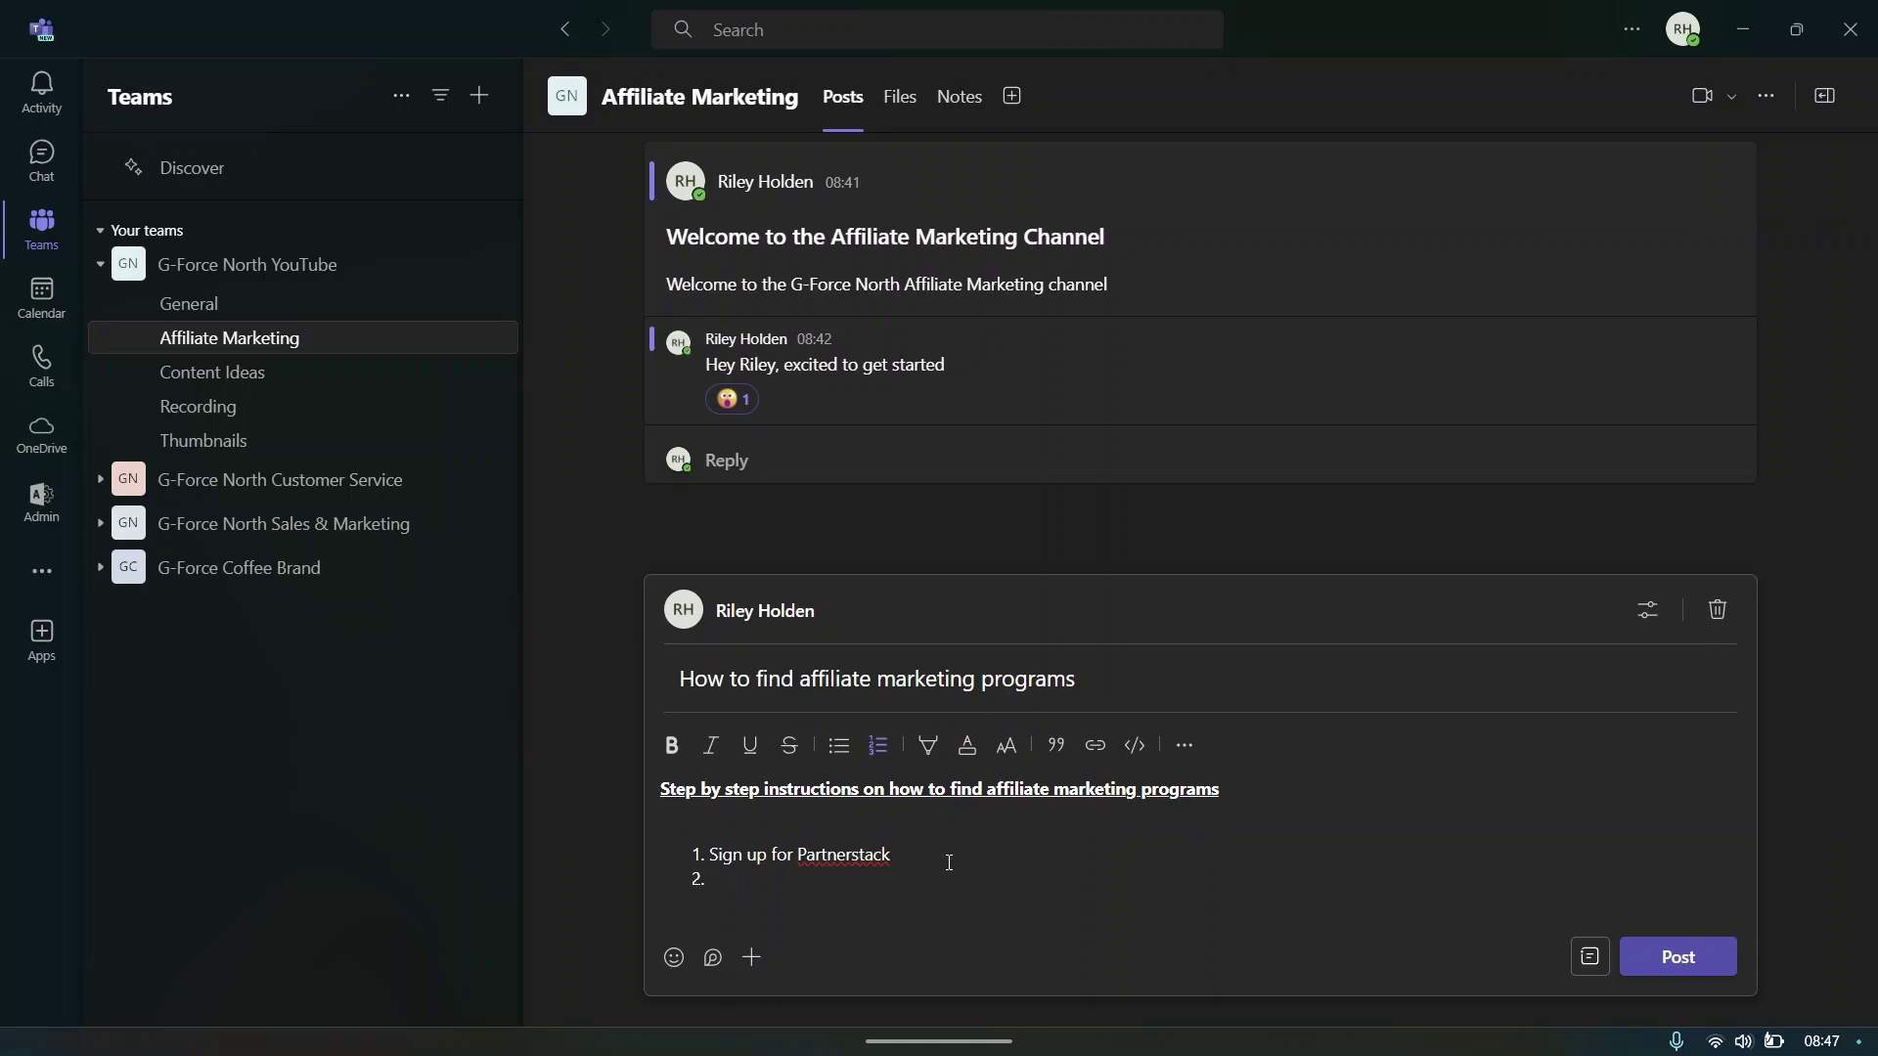
text(Go to software section)
key(Return)
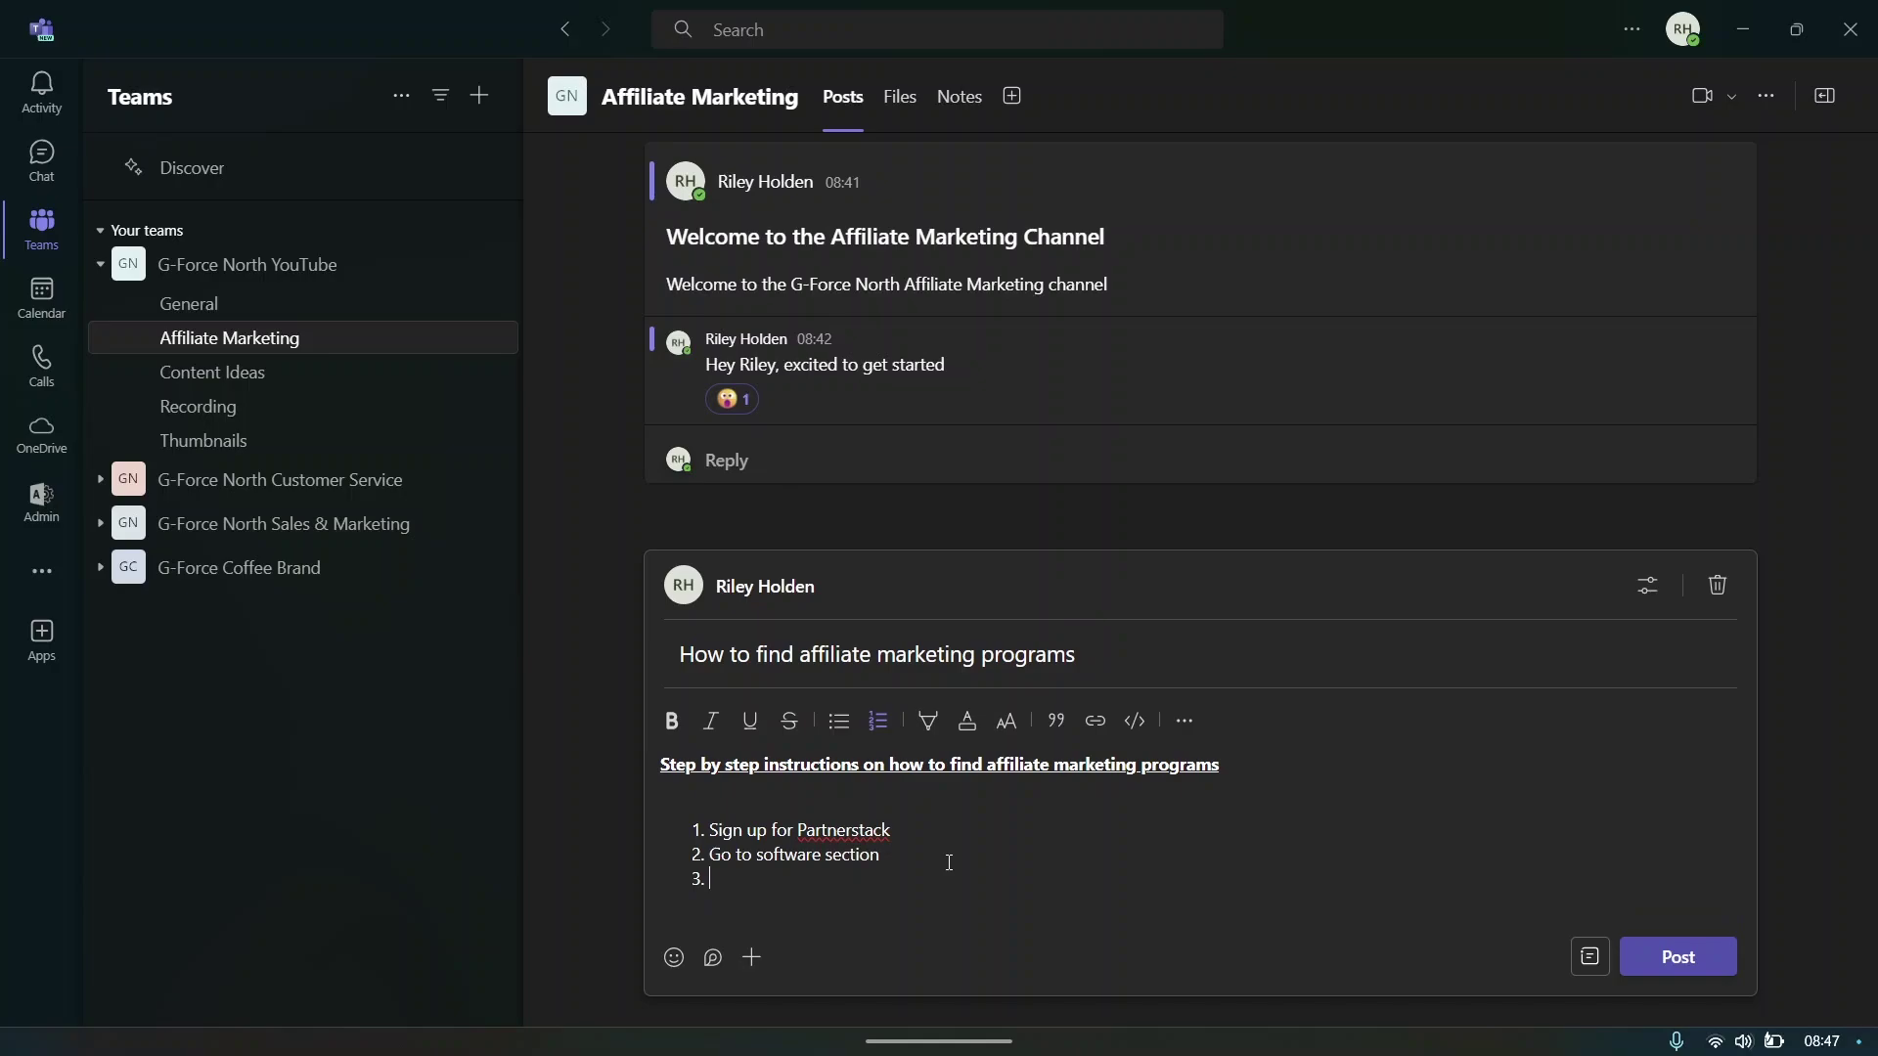
text(find a brand that aligns with our goals)
key(Return)
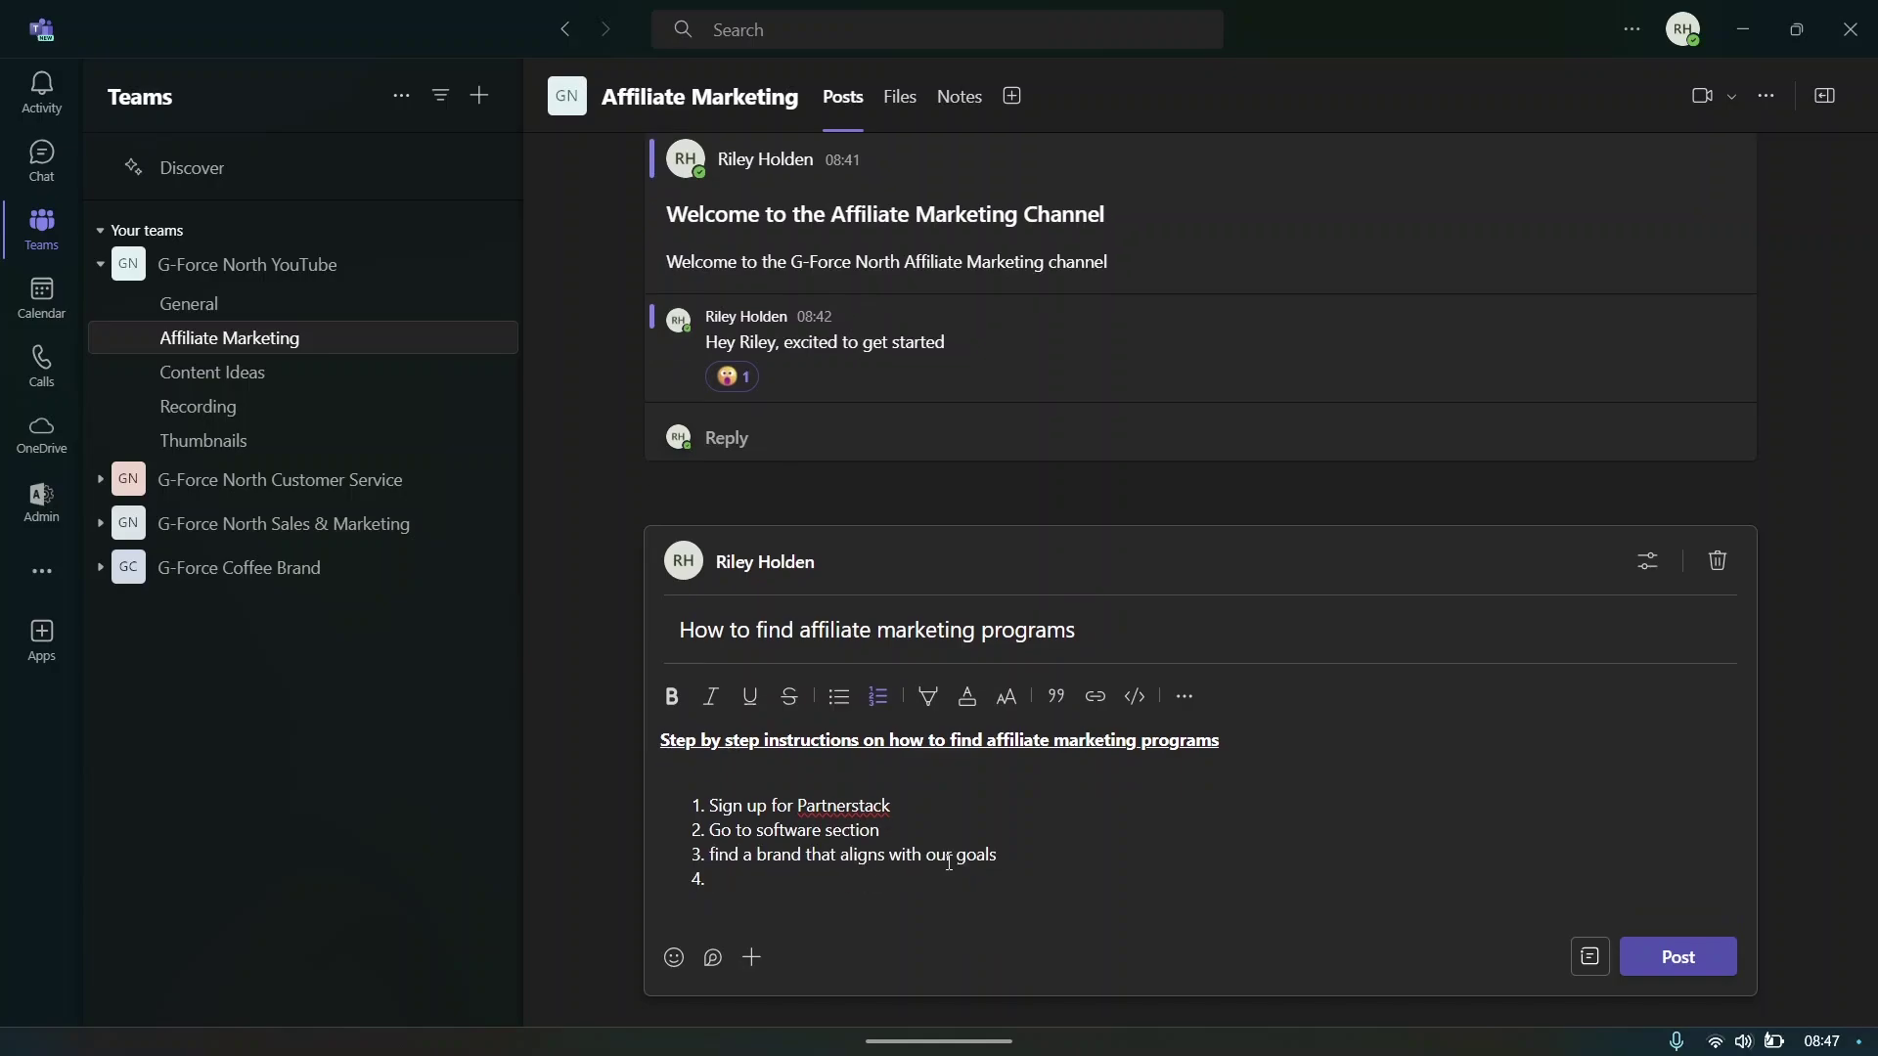
text(Apply to the program)
- Highlight 'Partnerstack' in step one, then switch over to a blank Chrome tab
drag(798, 804, 942, 813)
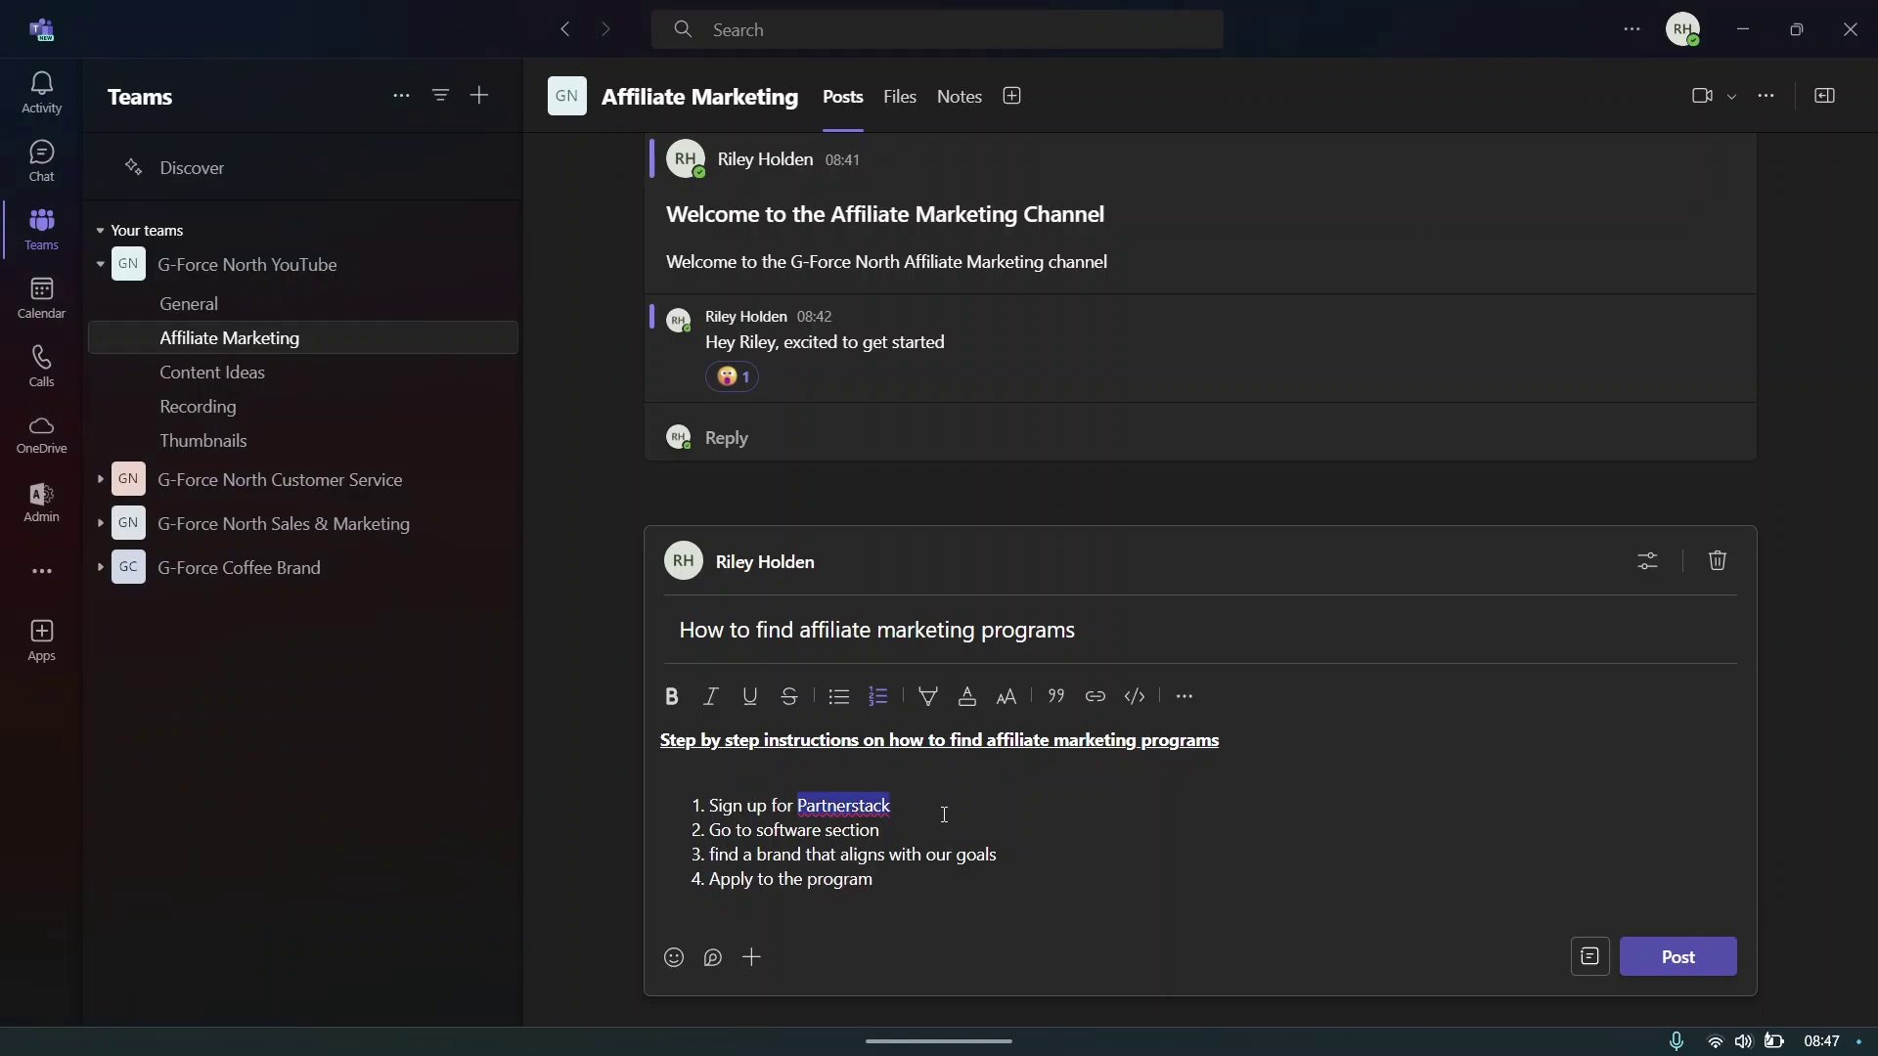
click(942, 813)
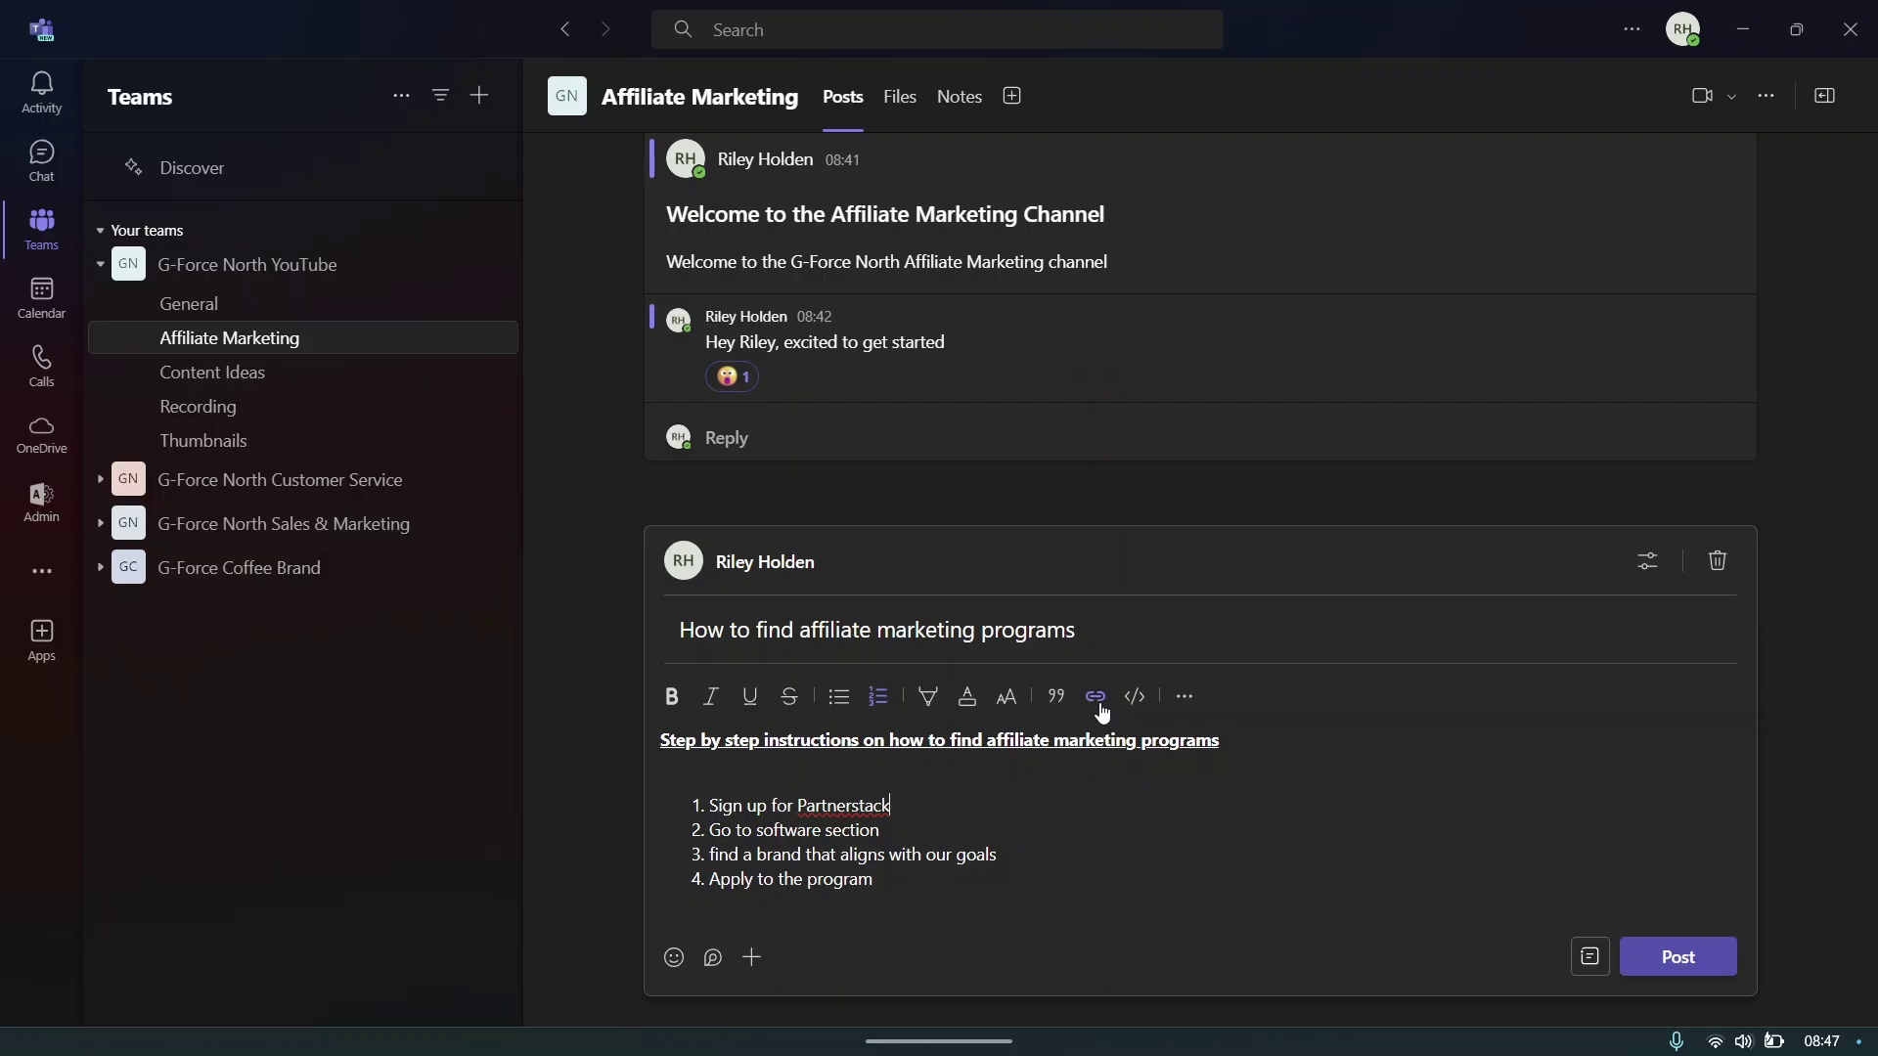
mouse_move(934, 1028)
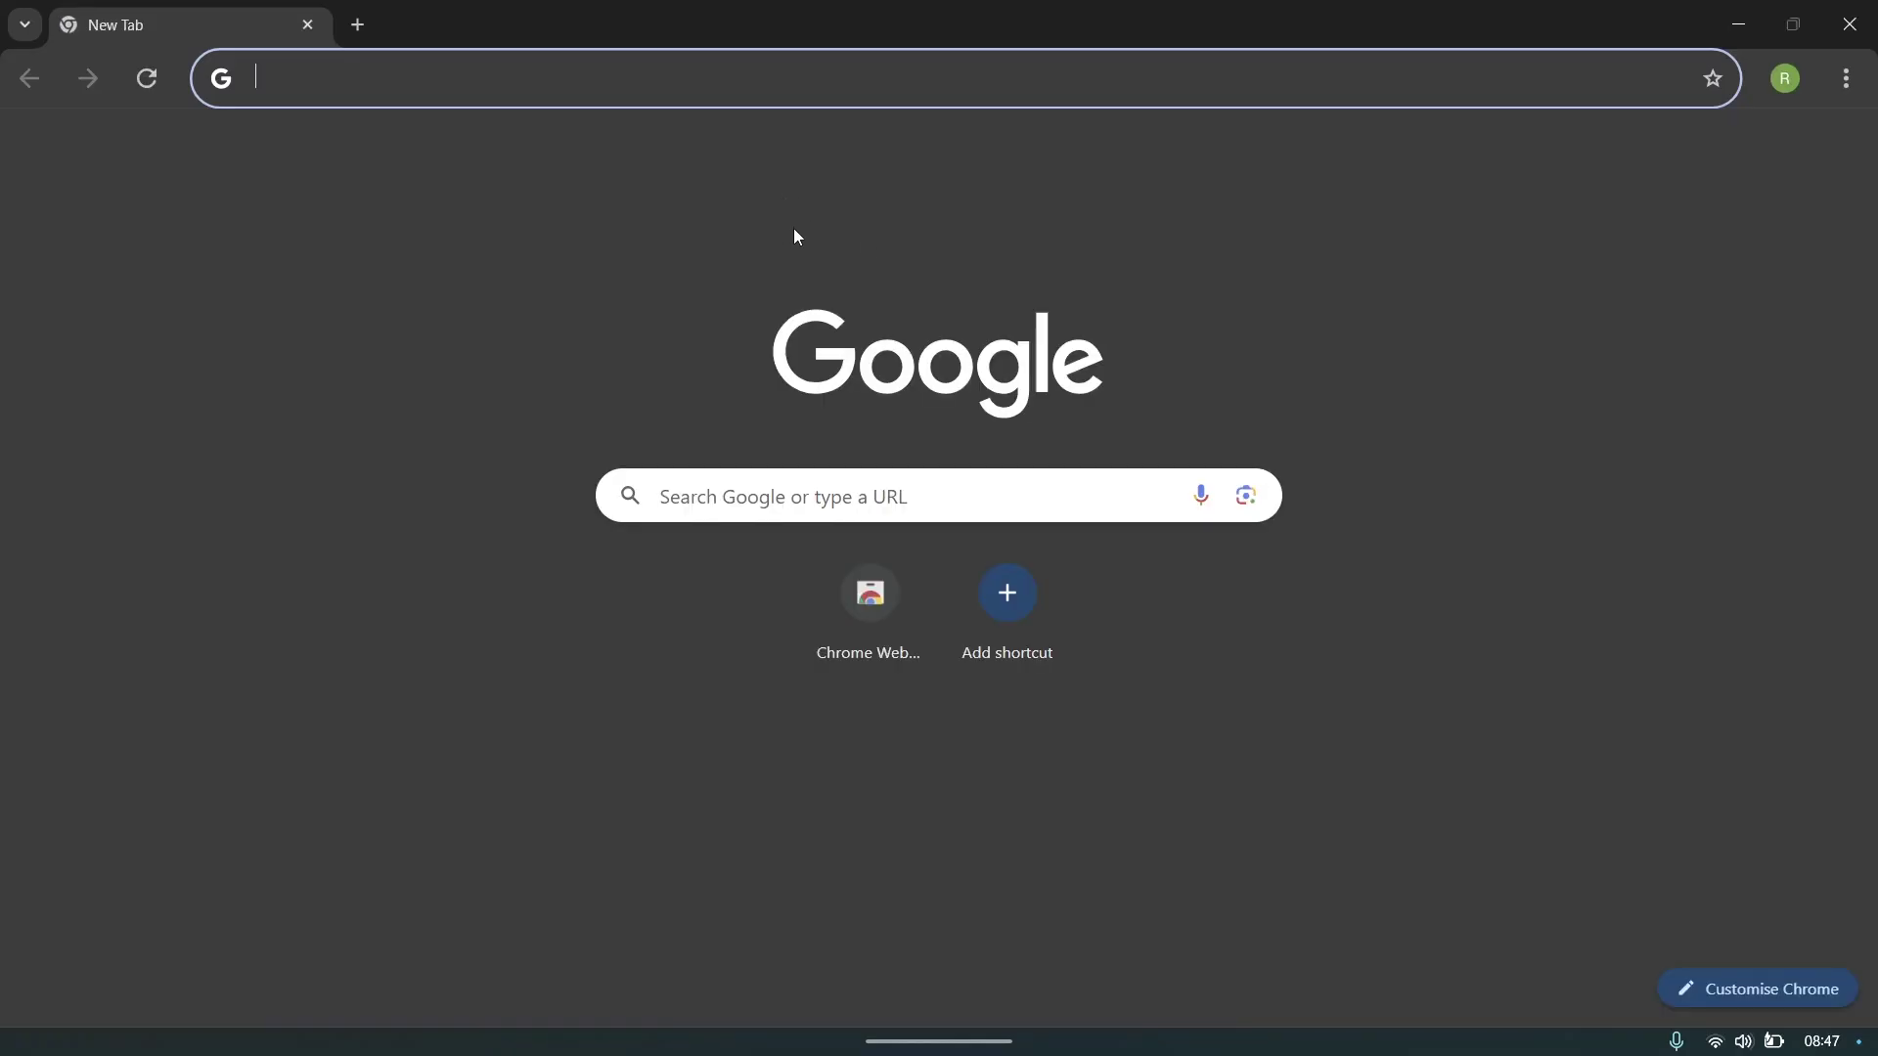
- Search Google for 'partnerstack login' and open the PartnerStack signup page
text(partnerstack login)
key(Return)
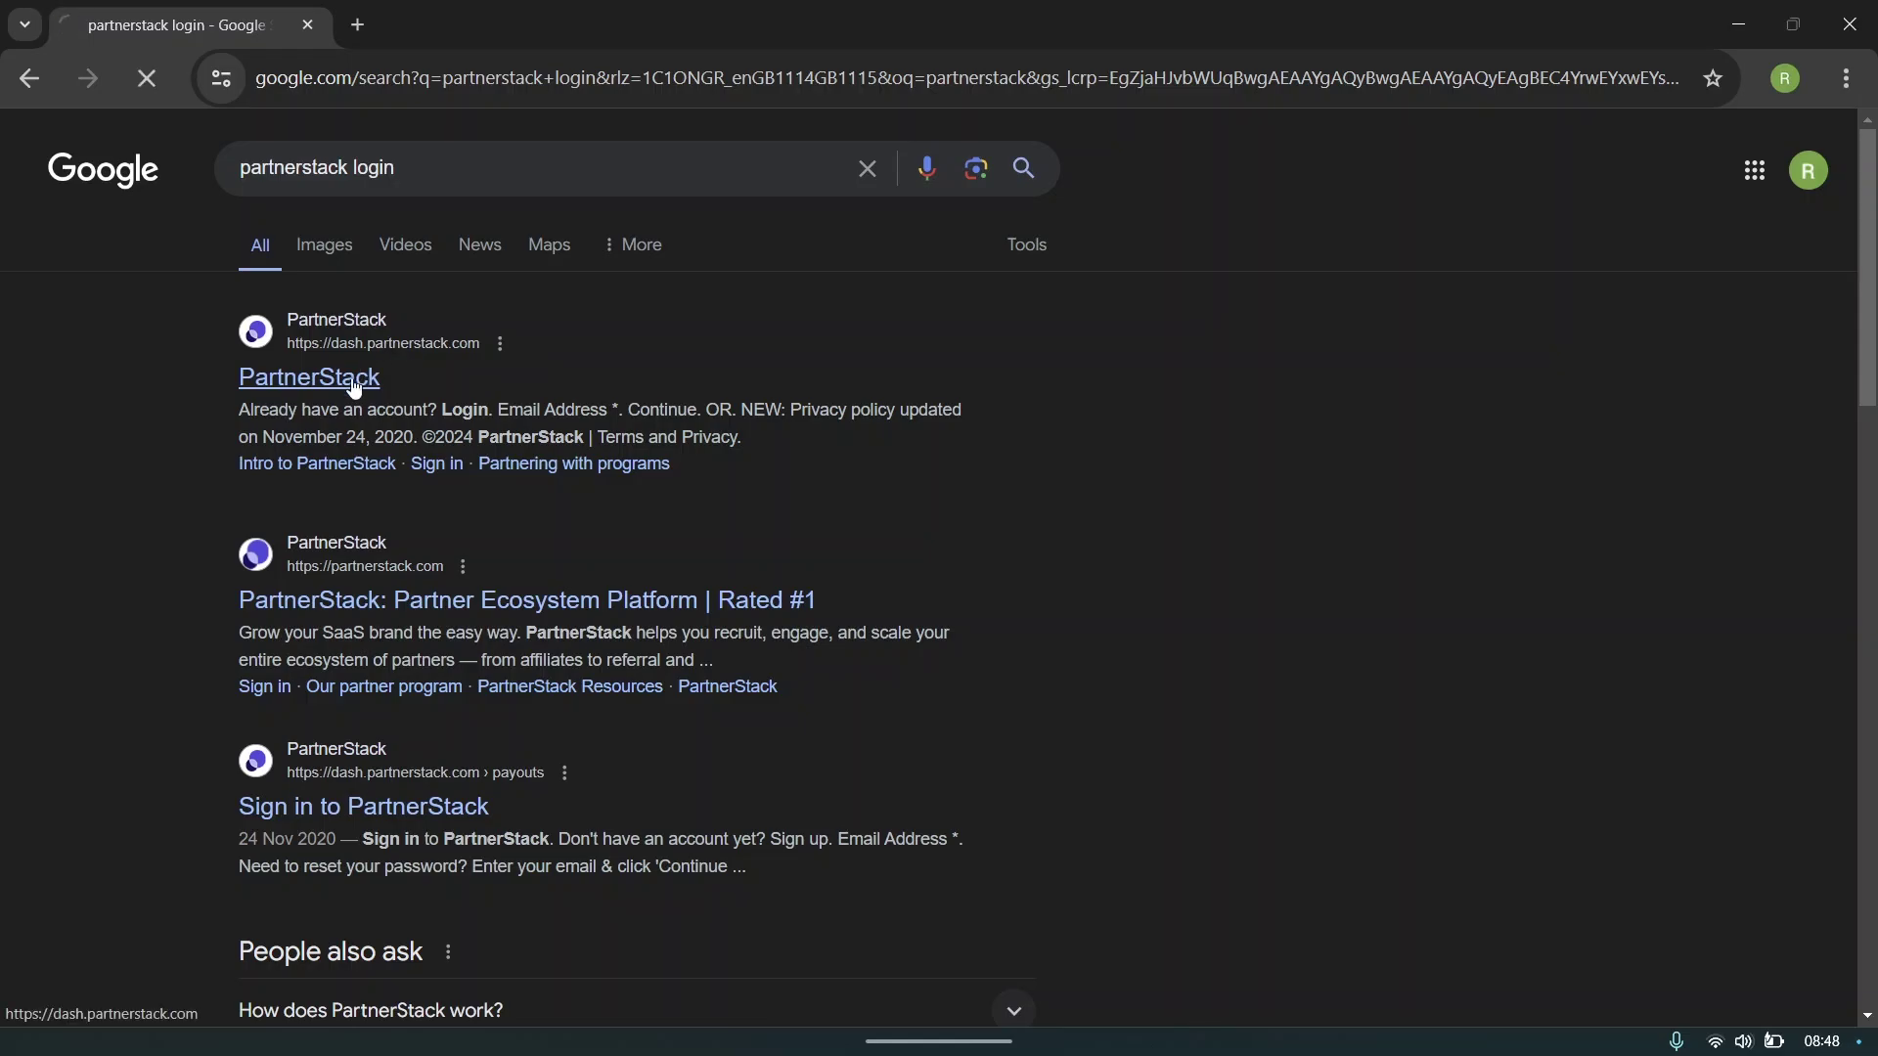
click(354, 389)
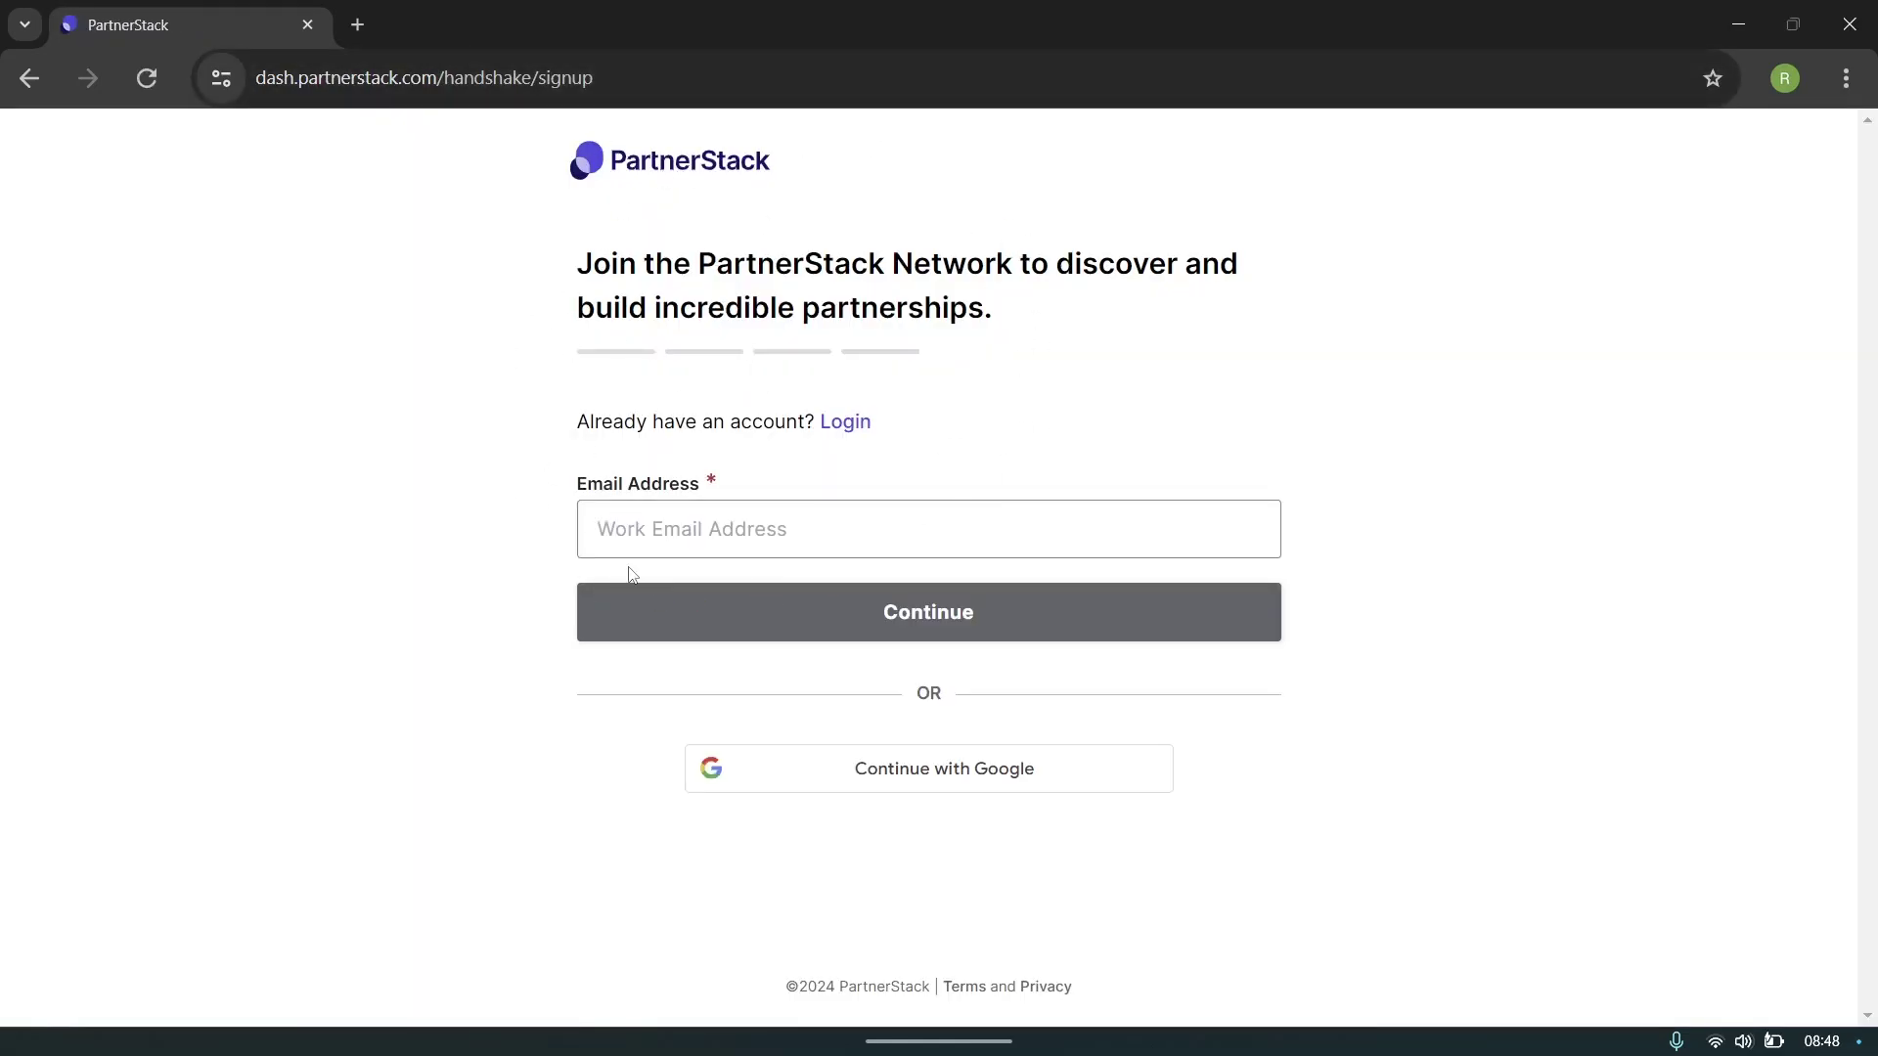
- Copy the dash.partnerstack.com address and select 'Partnerstack' in the Teams draft
click(606, 68)
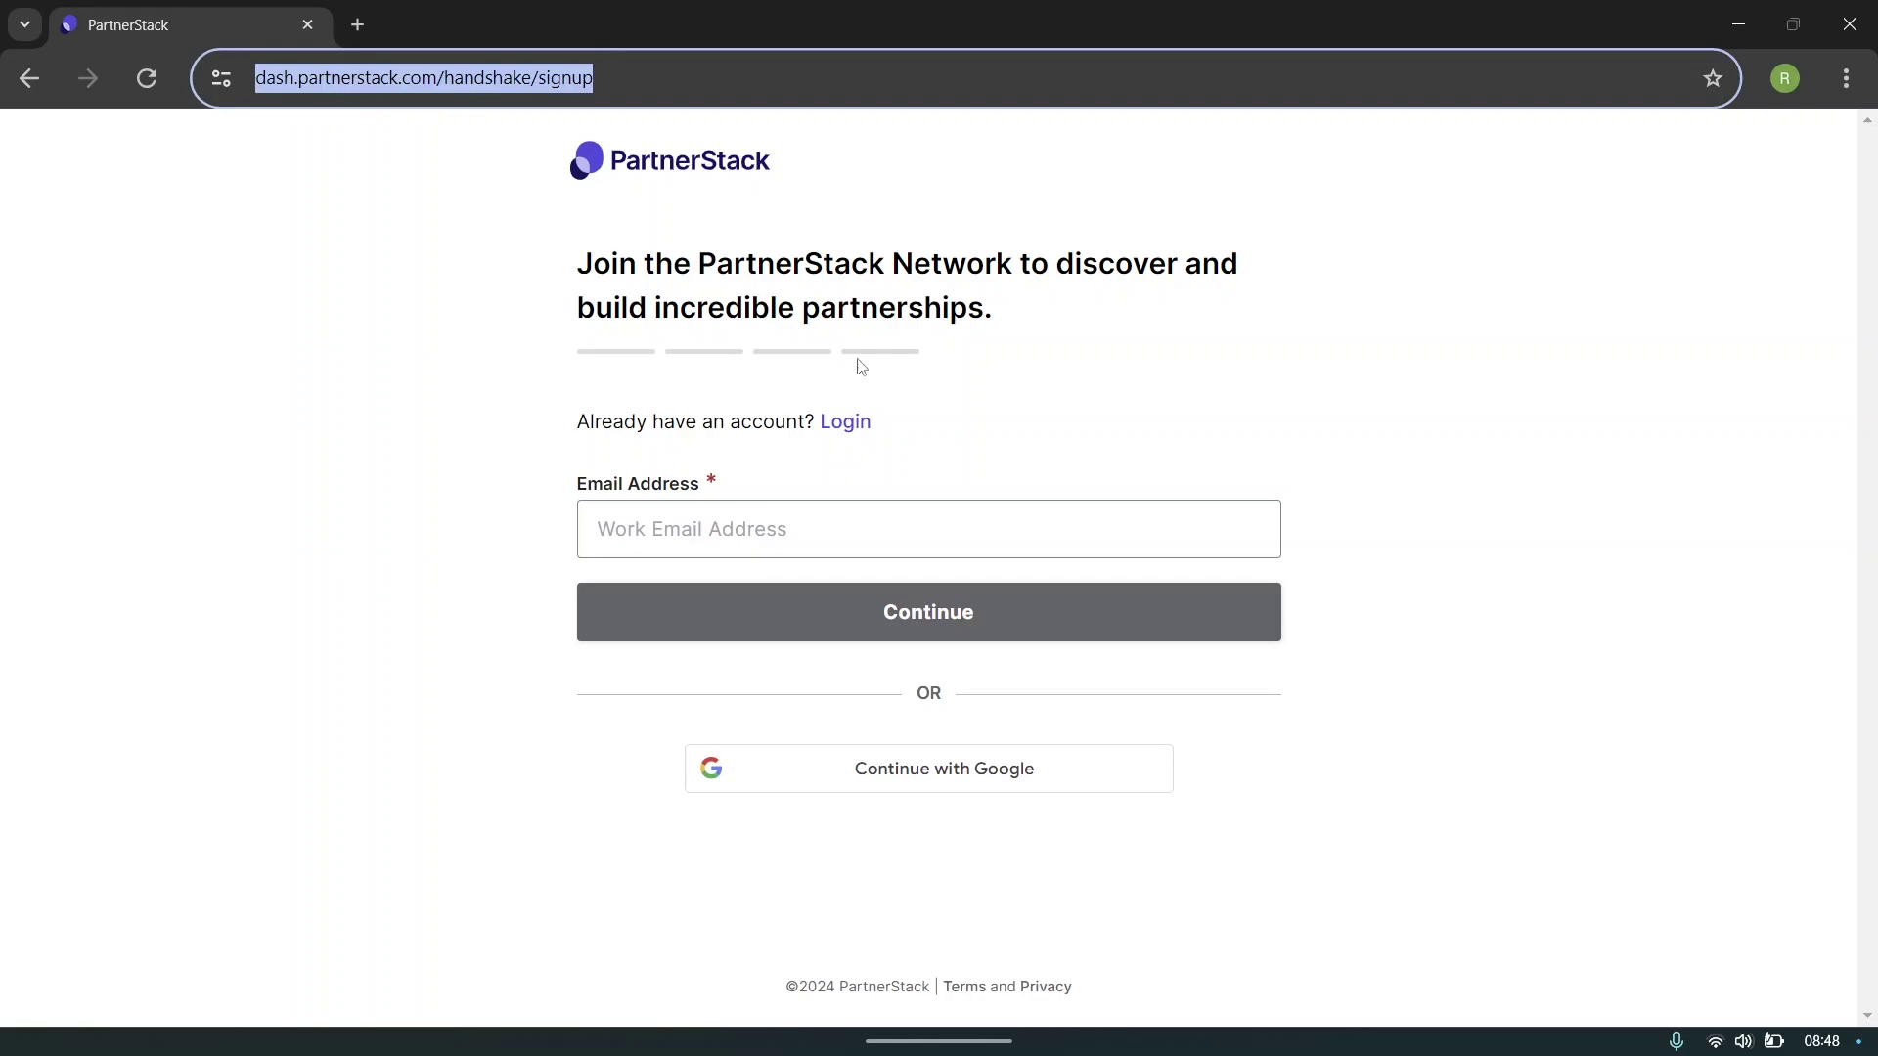
click(1169, 1017)
drag(892, 805, 799, 808)
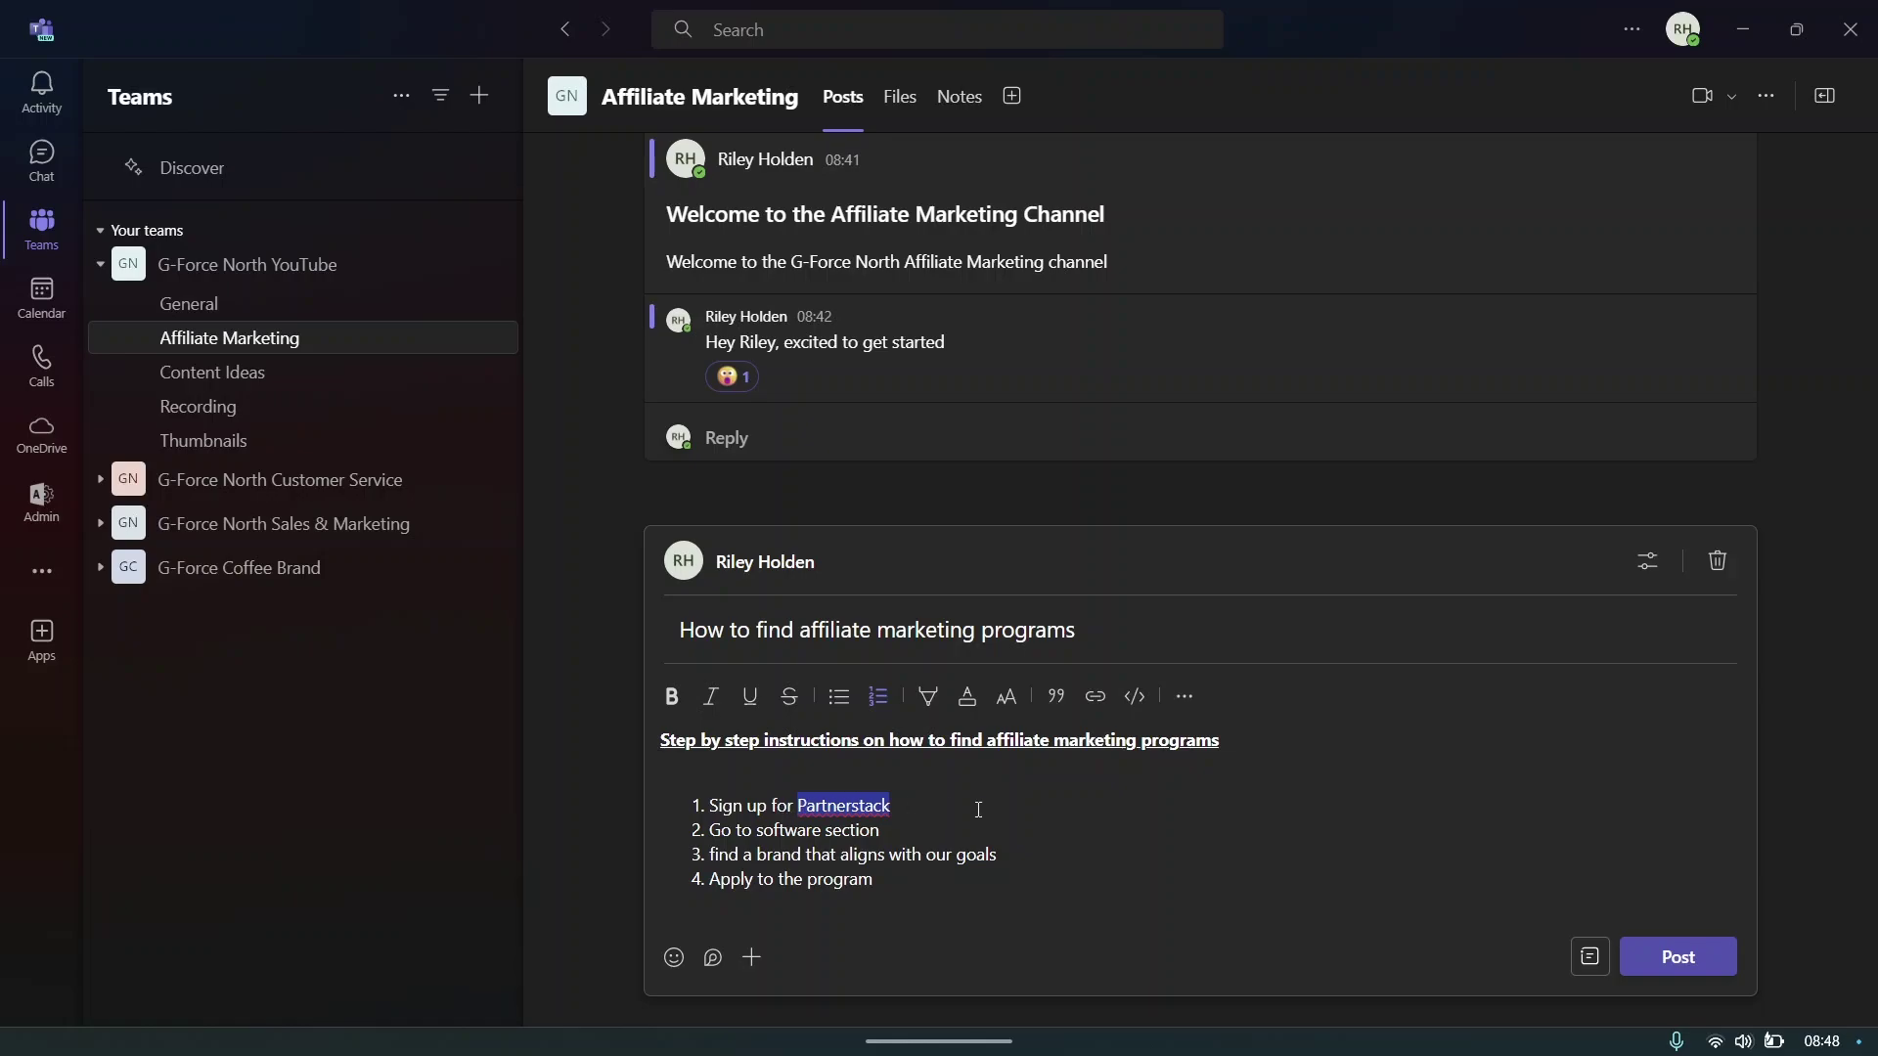
- Link 'Partnerstack' to the copied PartnerStack address and publish the step-by-step post
click(1095, 696)
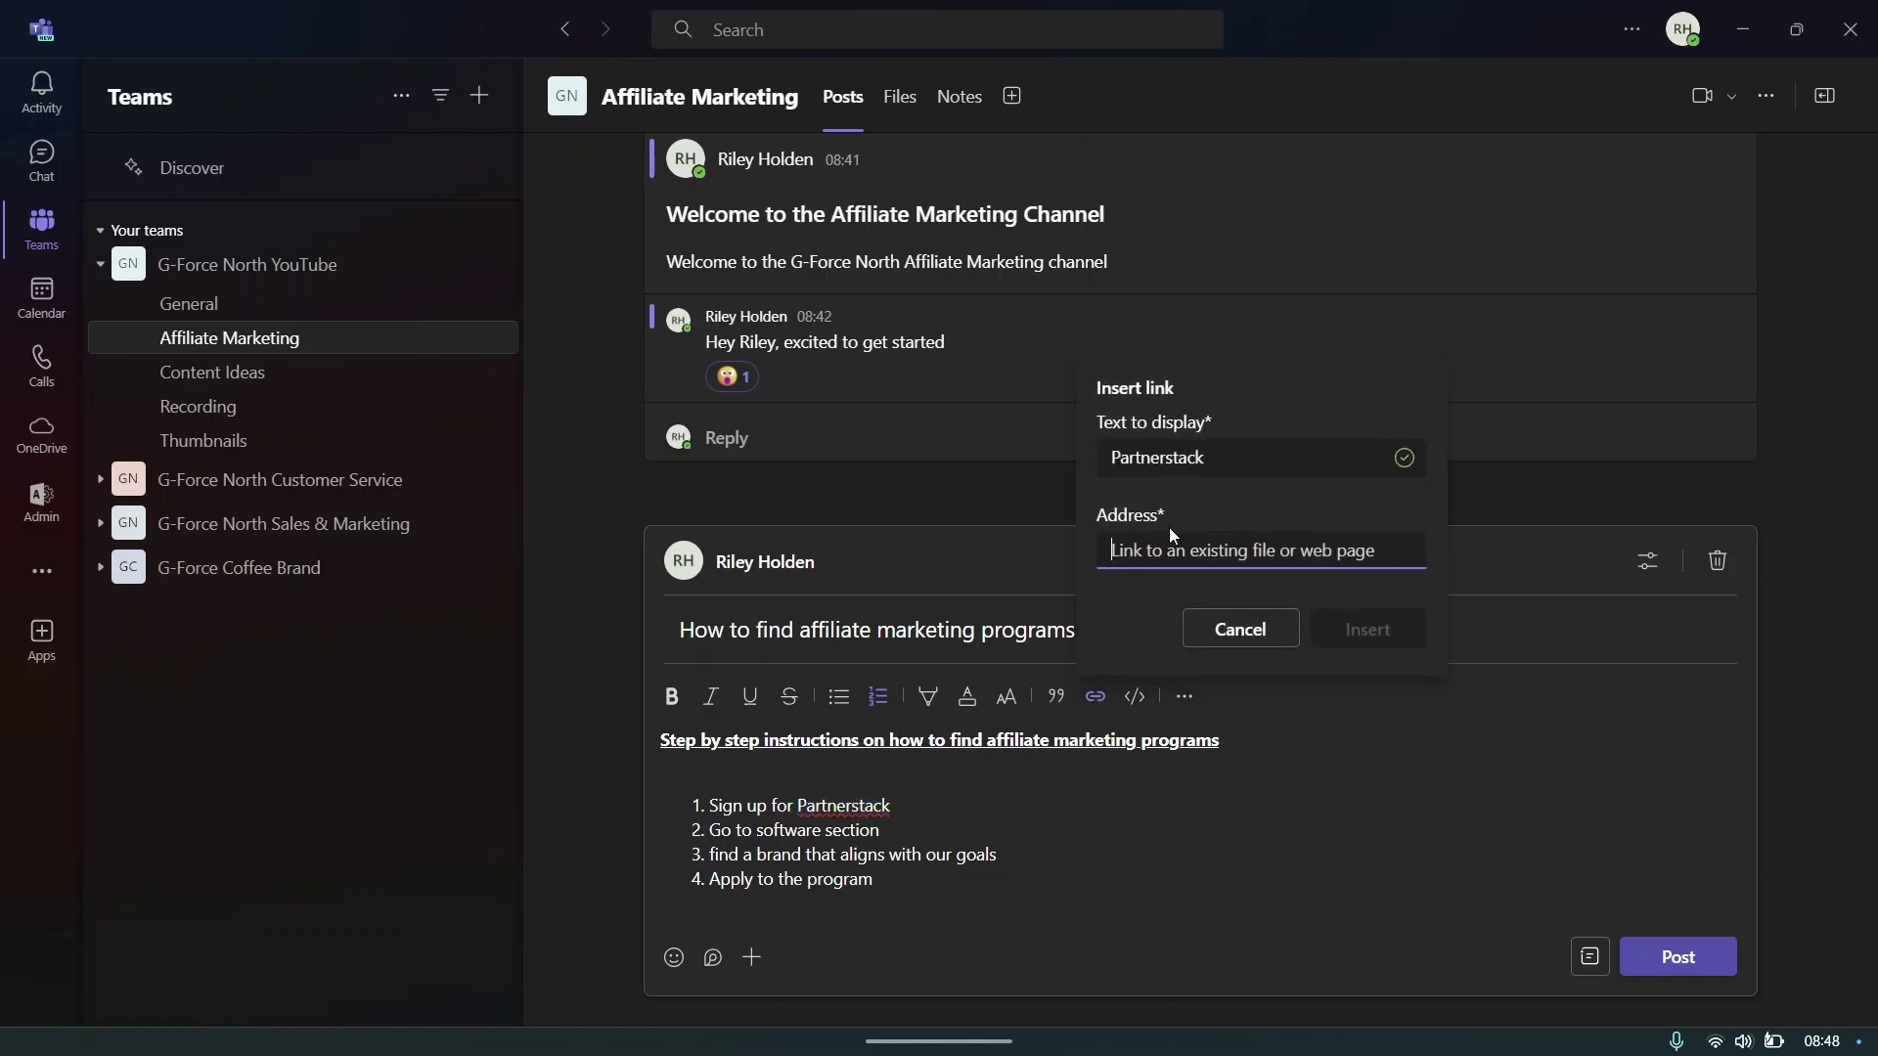
text(partnerstack.com/friendlabs/signup)
click(1361, 631)
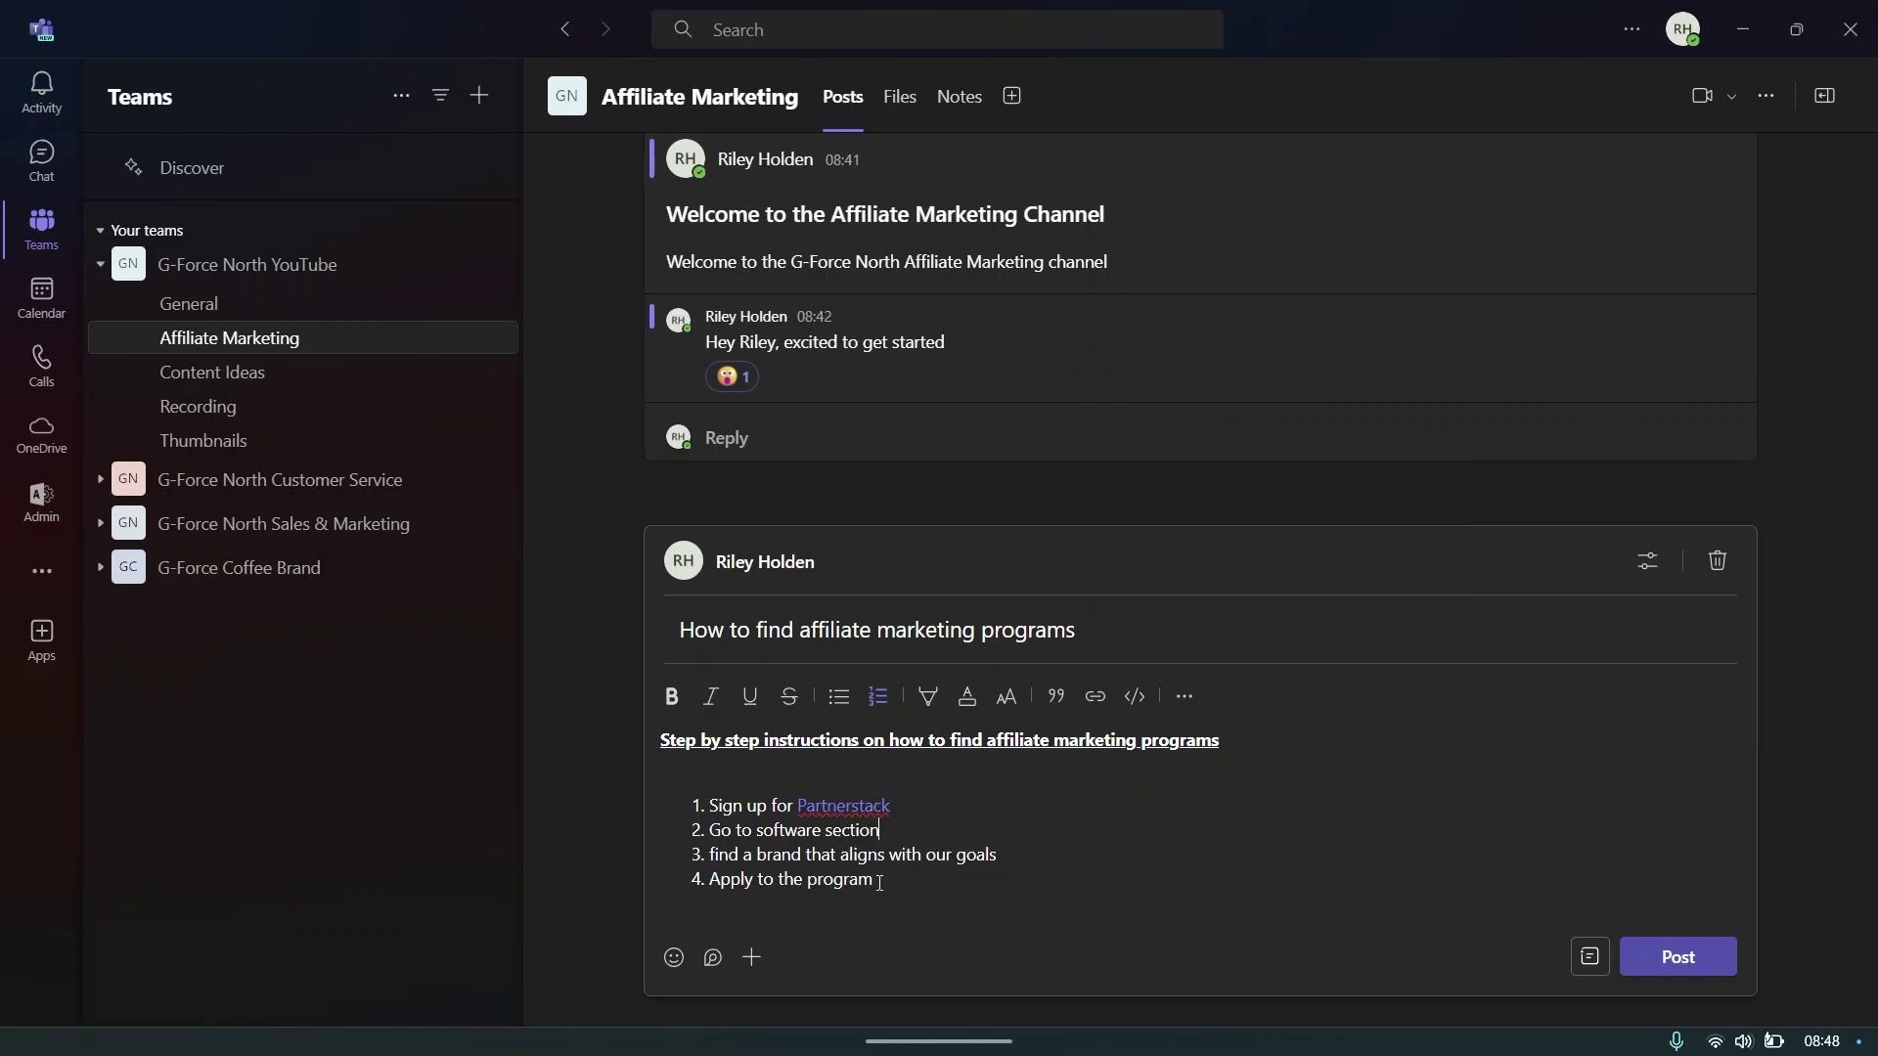
click(880, 882)
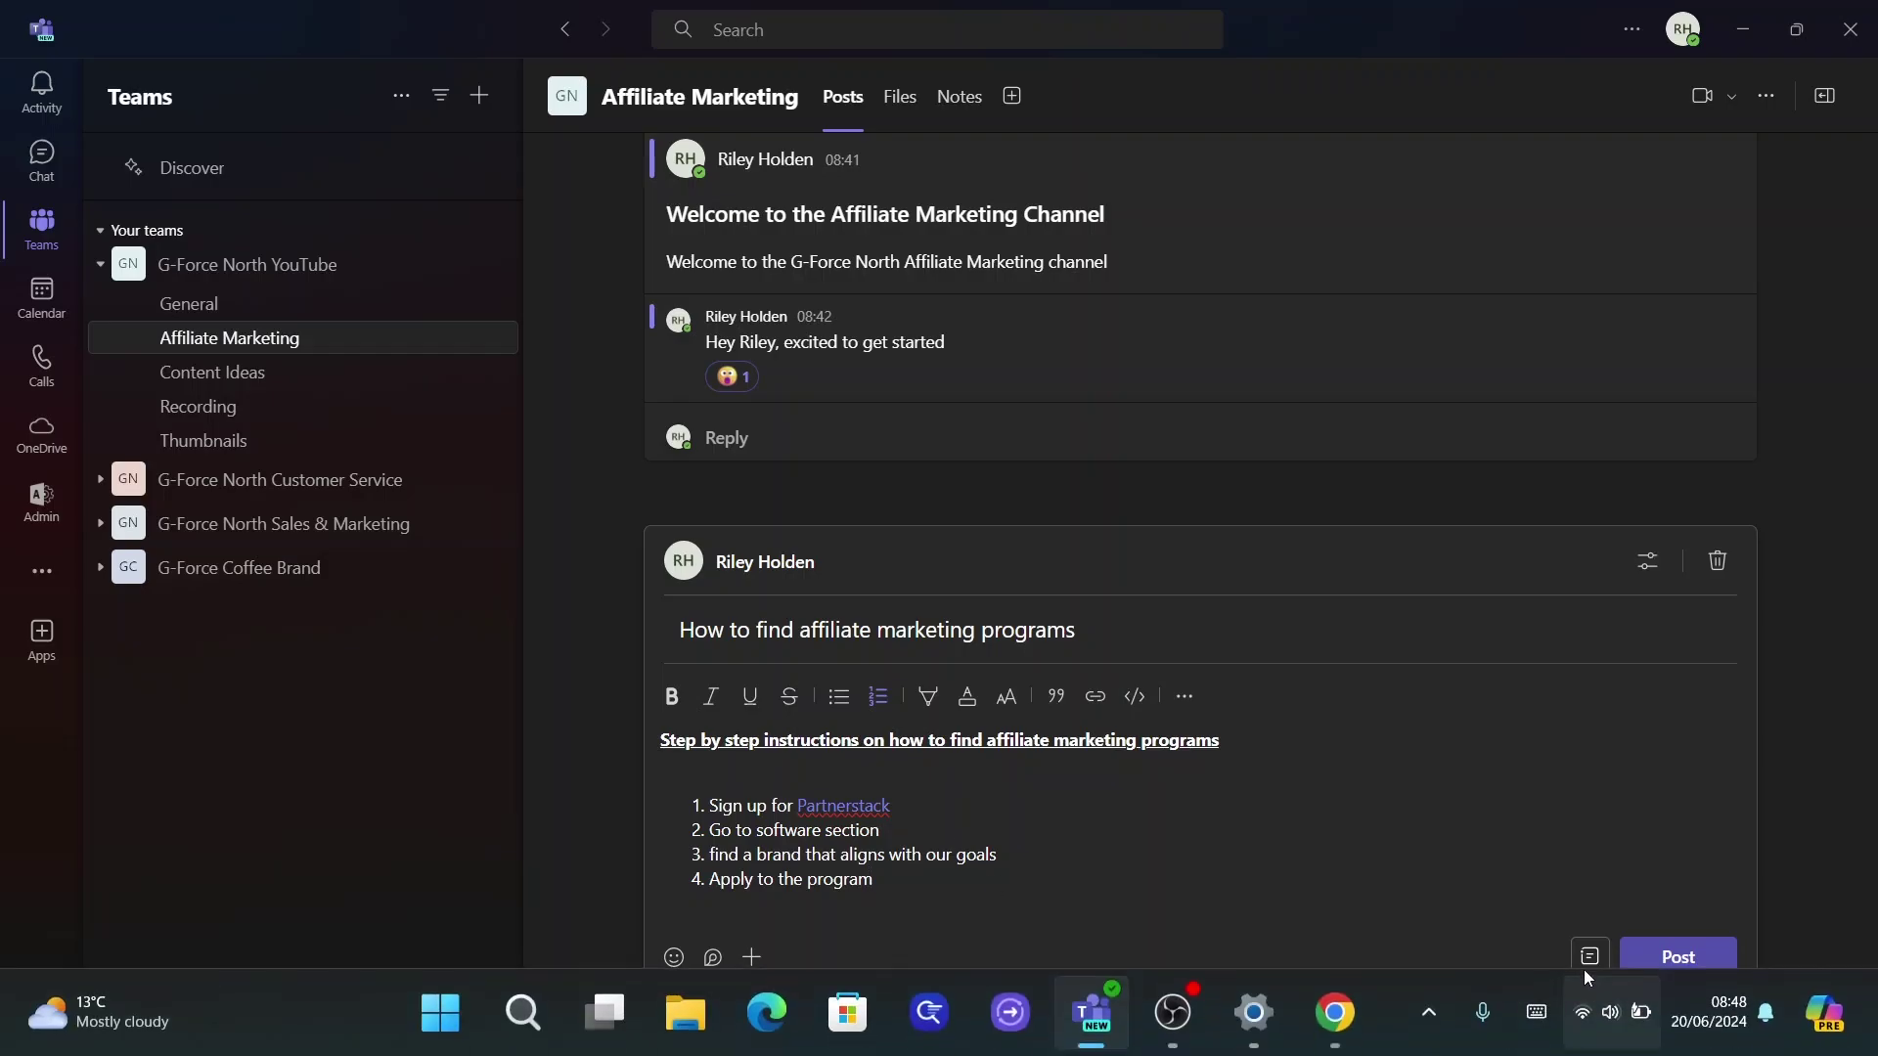
click(1701, 963)
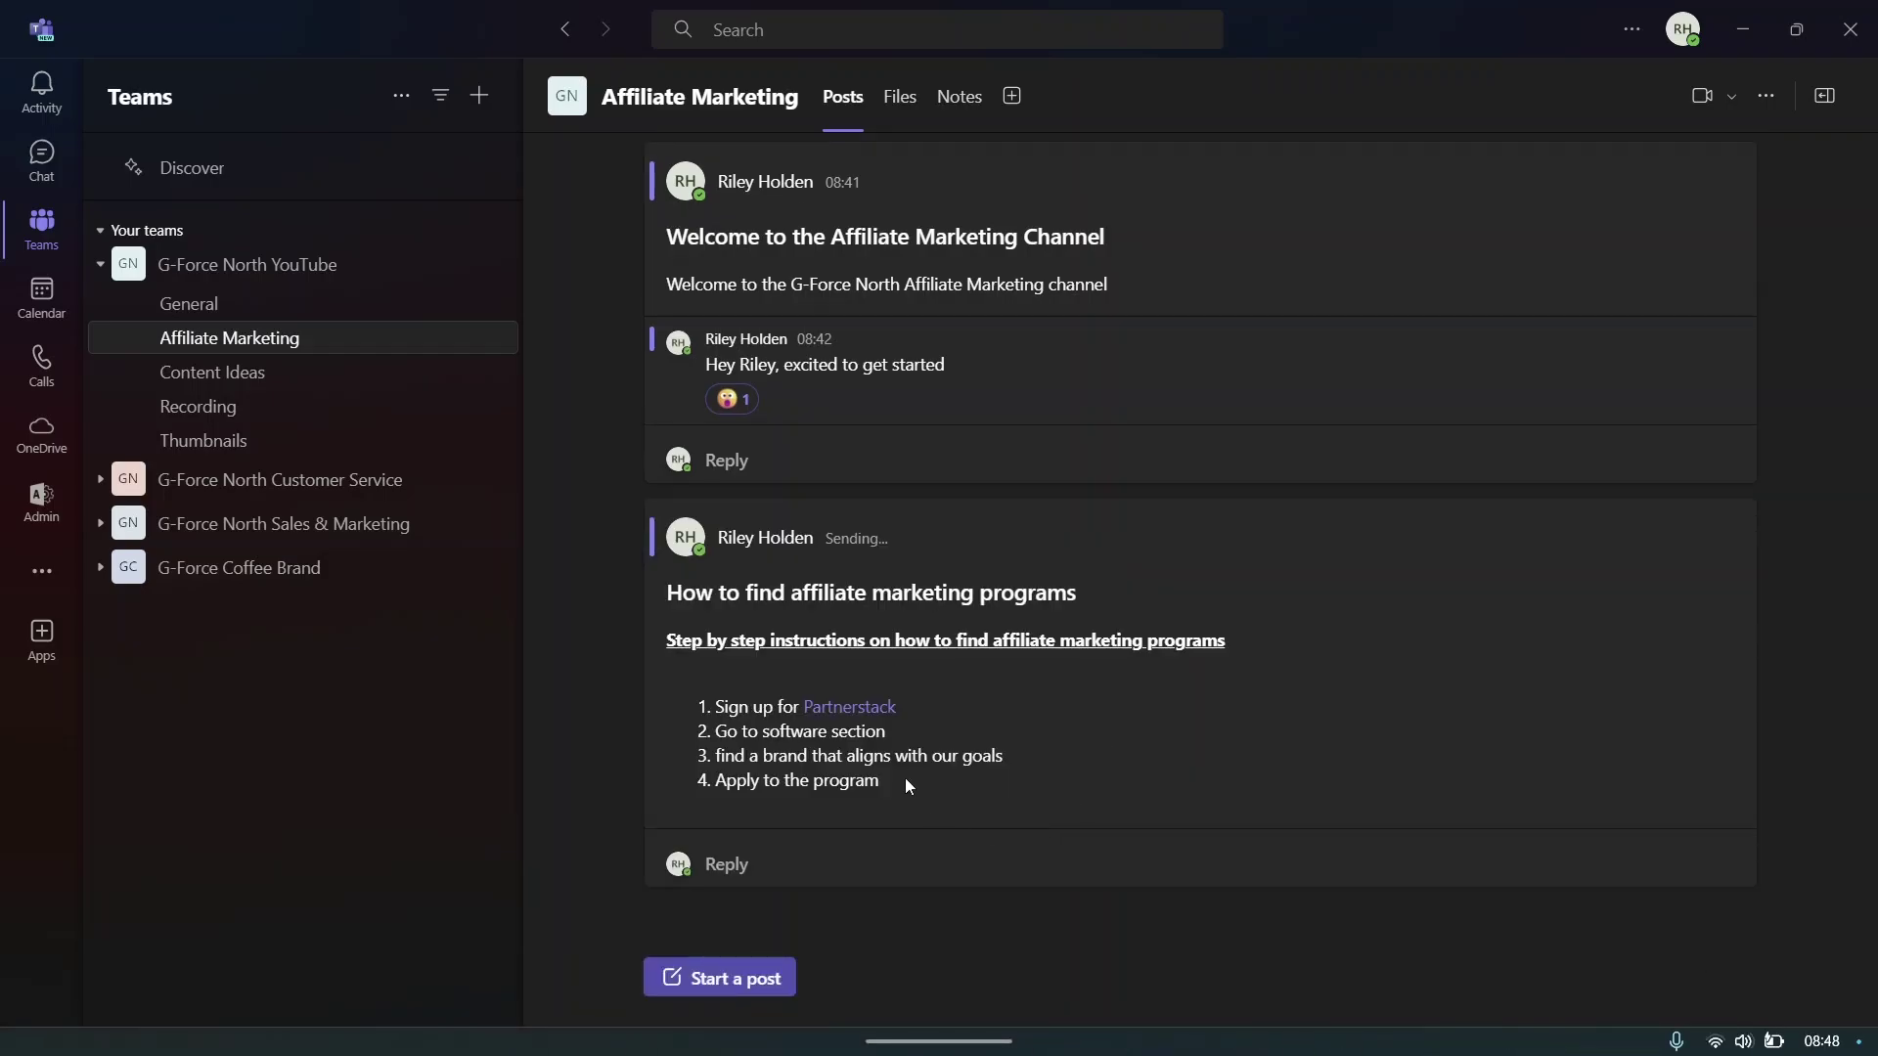
- Start a new channel post and insert a 5x5 table into it
click(728, 978)
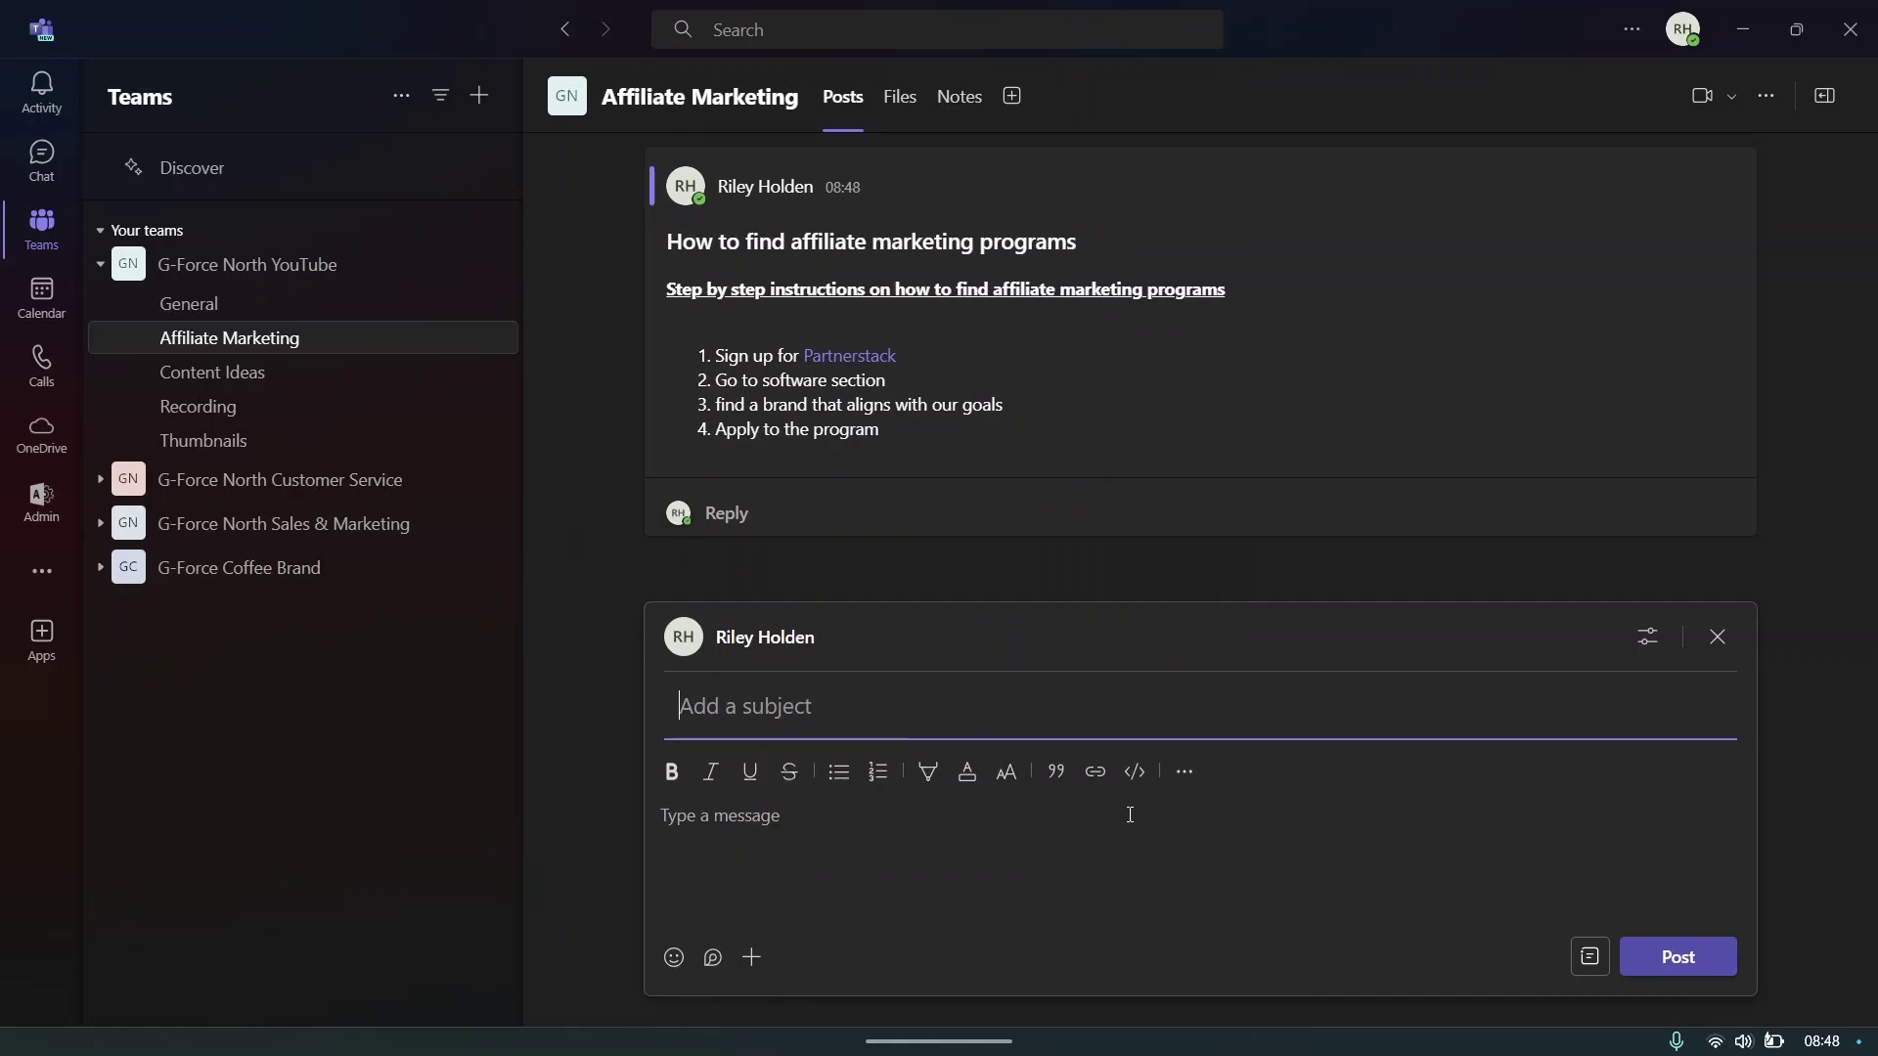
click(1186, 771)
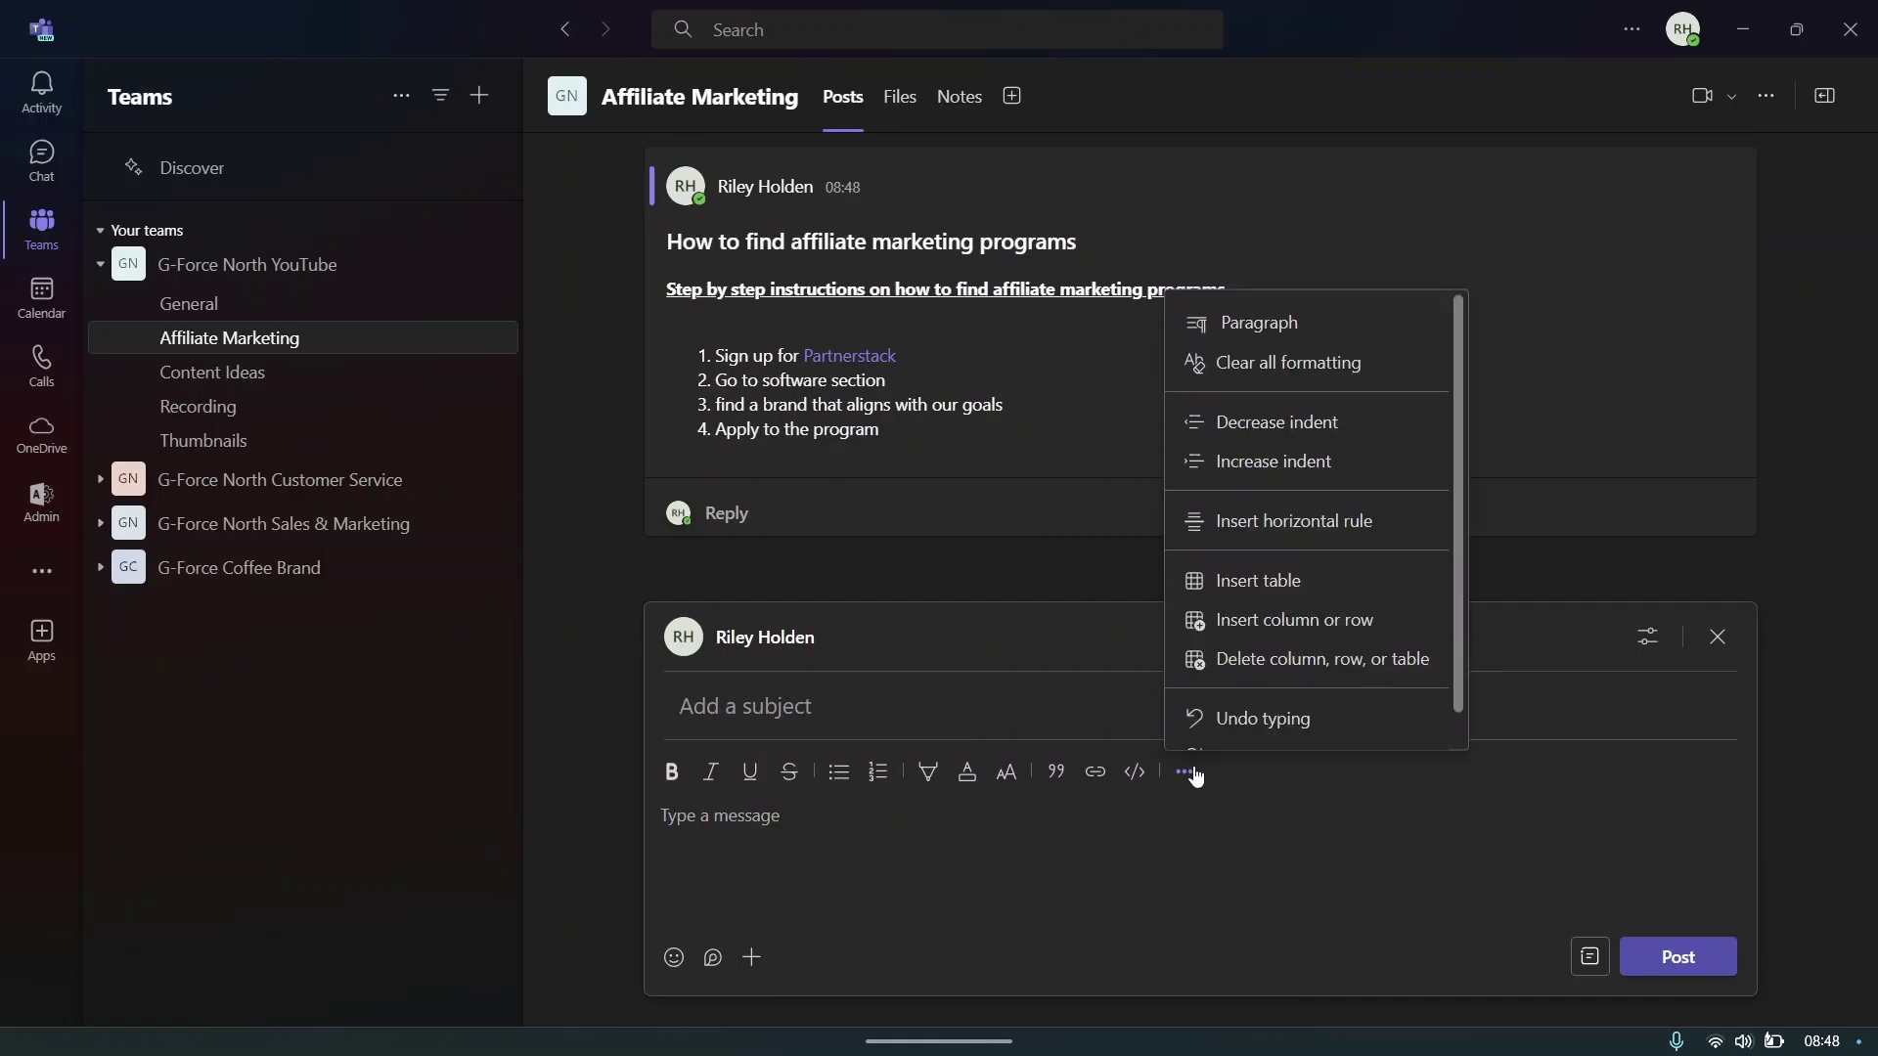
scroll(1262, 494, down, 1)
scroll(1287, 489, up, 1)
scroll(1287, 533, down, 1)
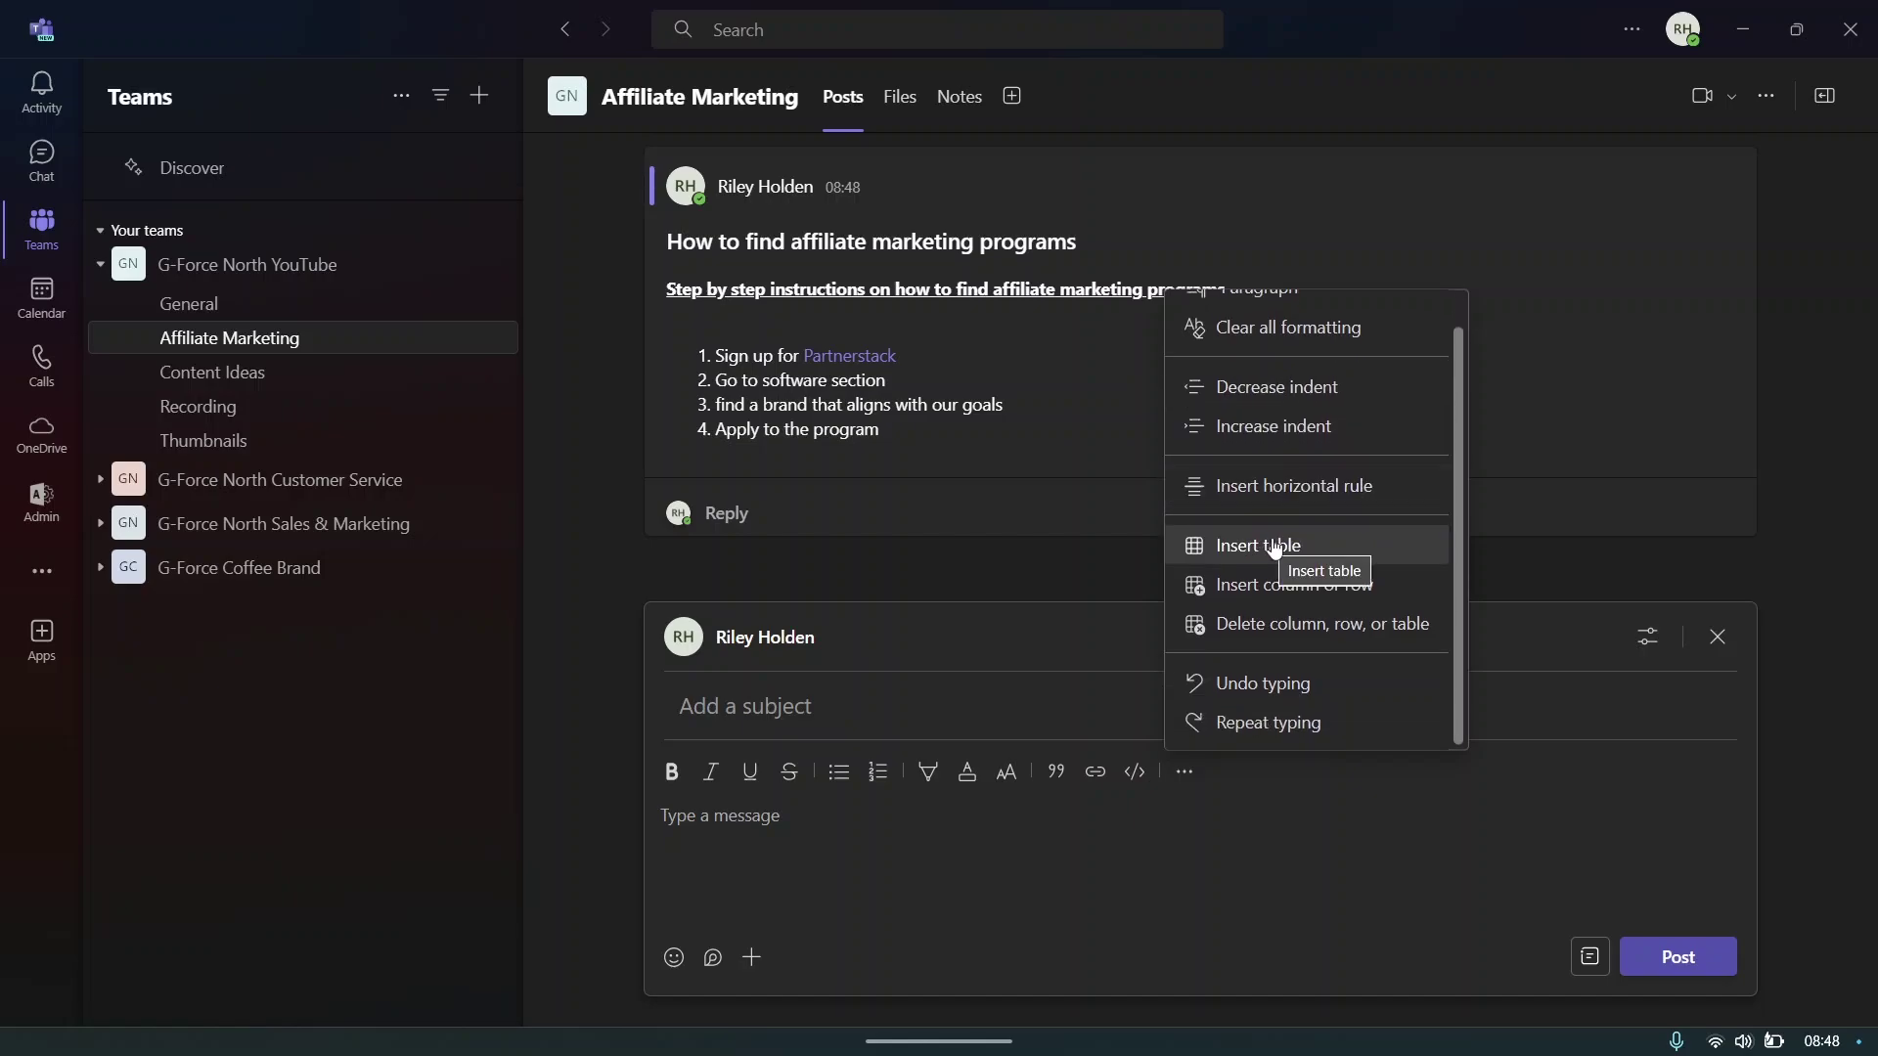
mouse_move(1276, 551)
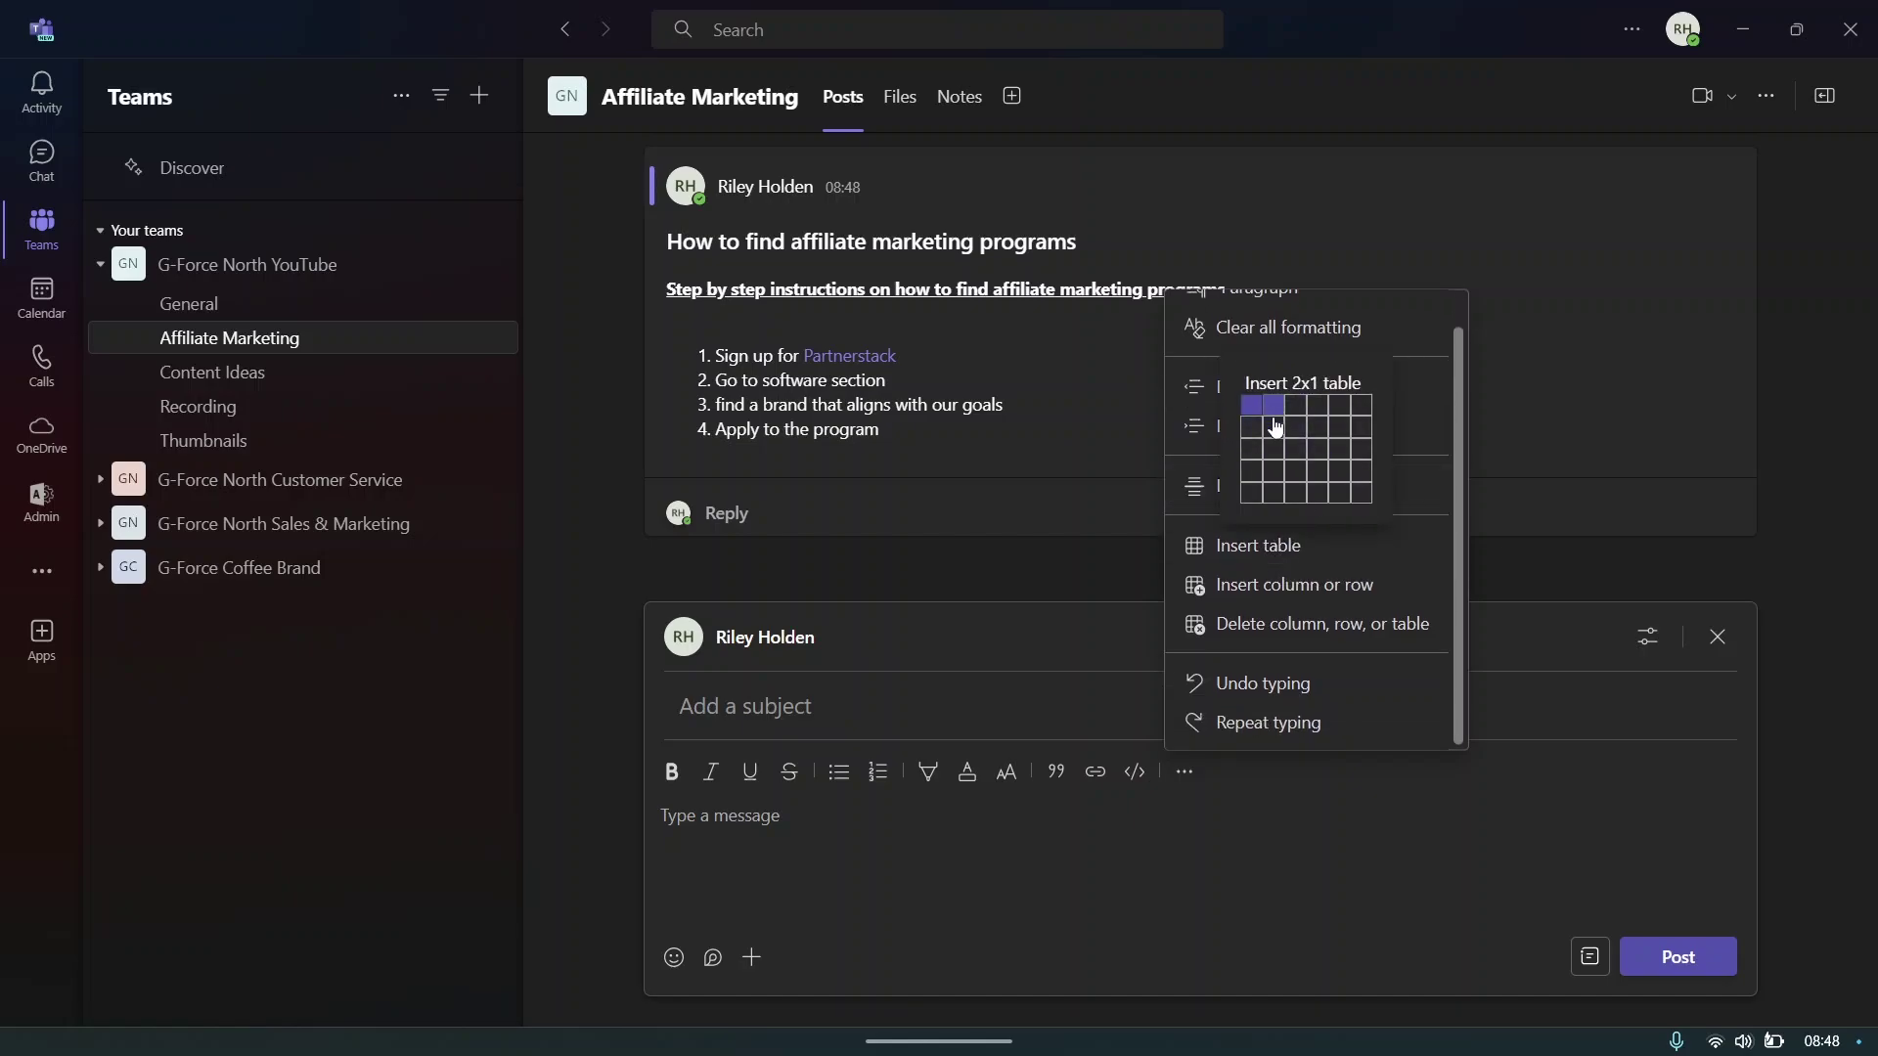
click(1339, 494)
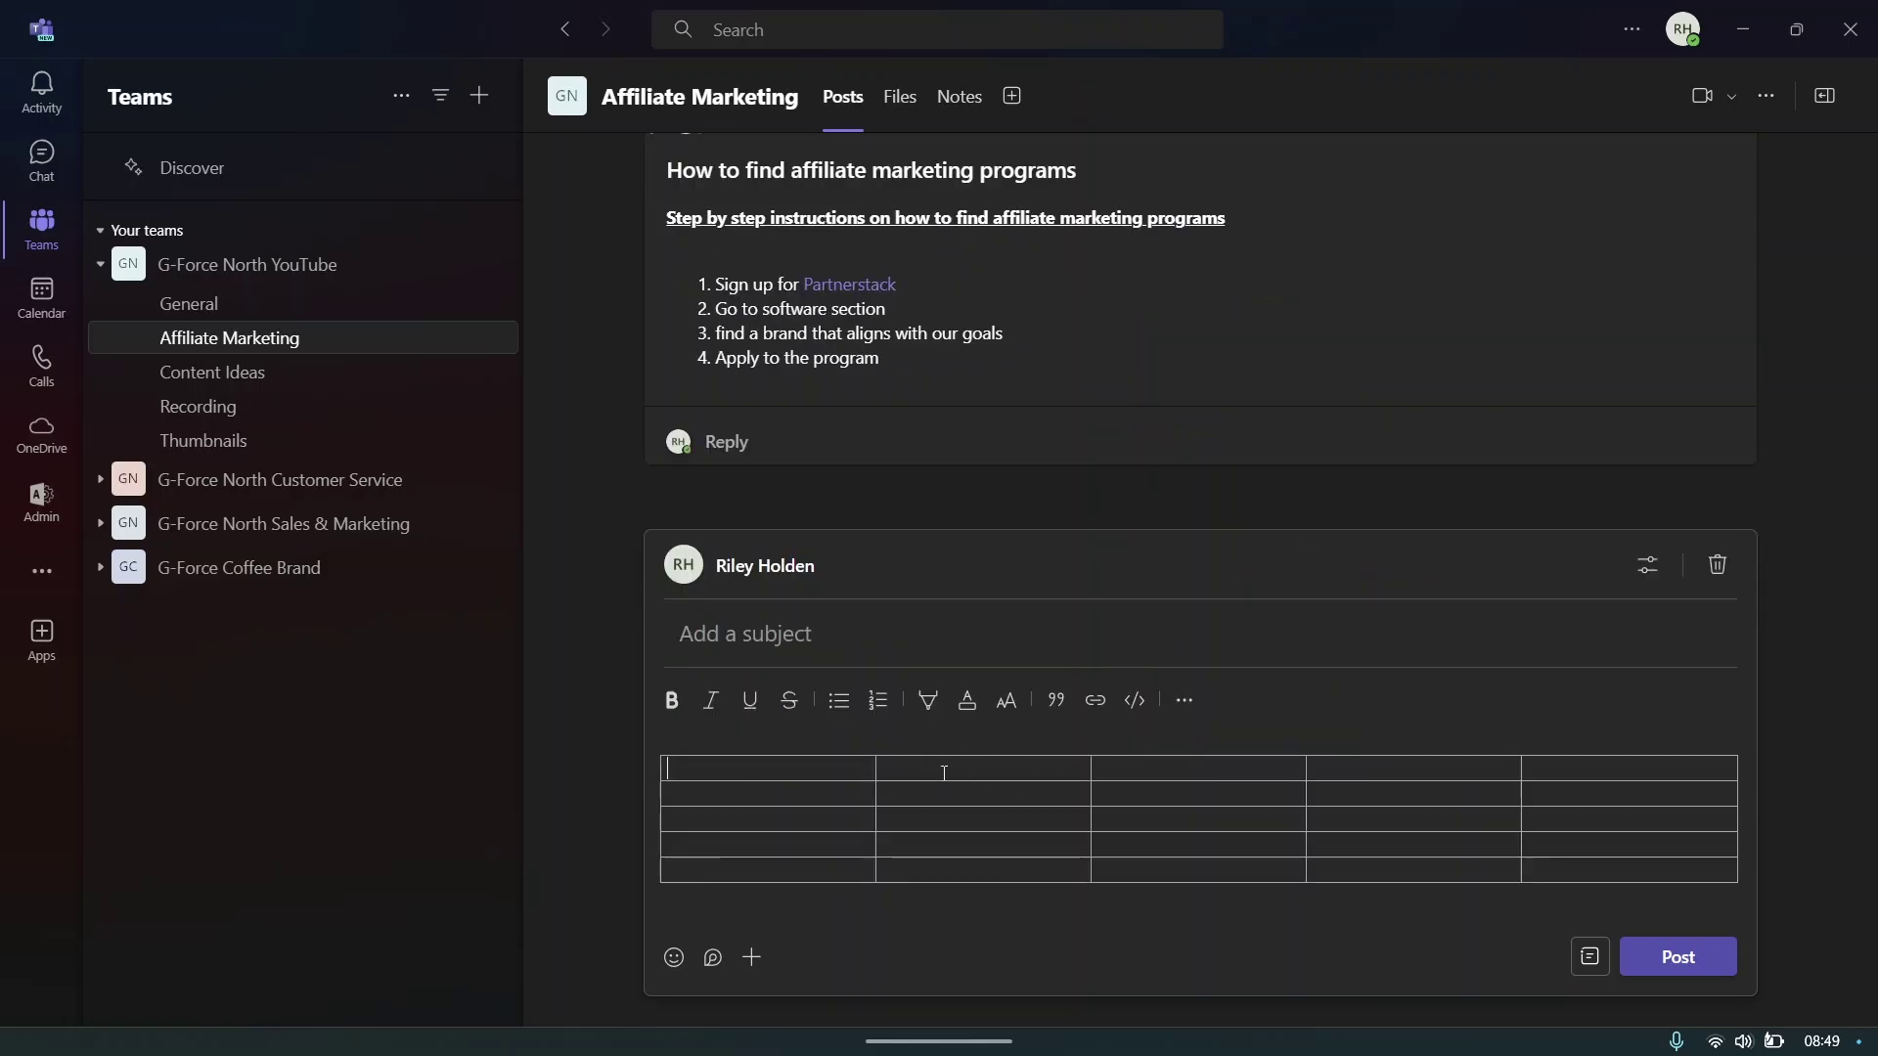
- Fill table cells with grgrg, grgrgr, dgrdgedrg and grgd, then publish the table post
text(grgrg)
click(1018, 796)
text(grgrgr)
click(943, 839)
text(dgrdgedrg)
click(1179, 819)
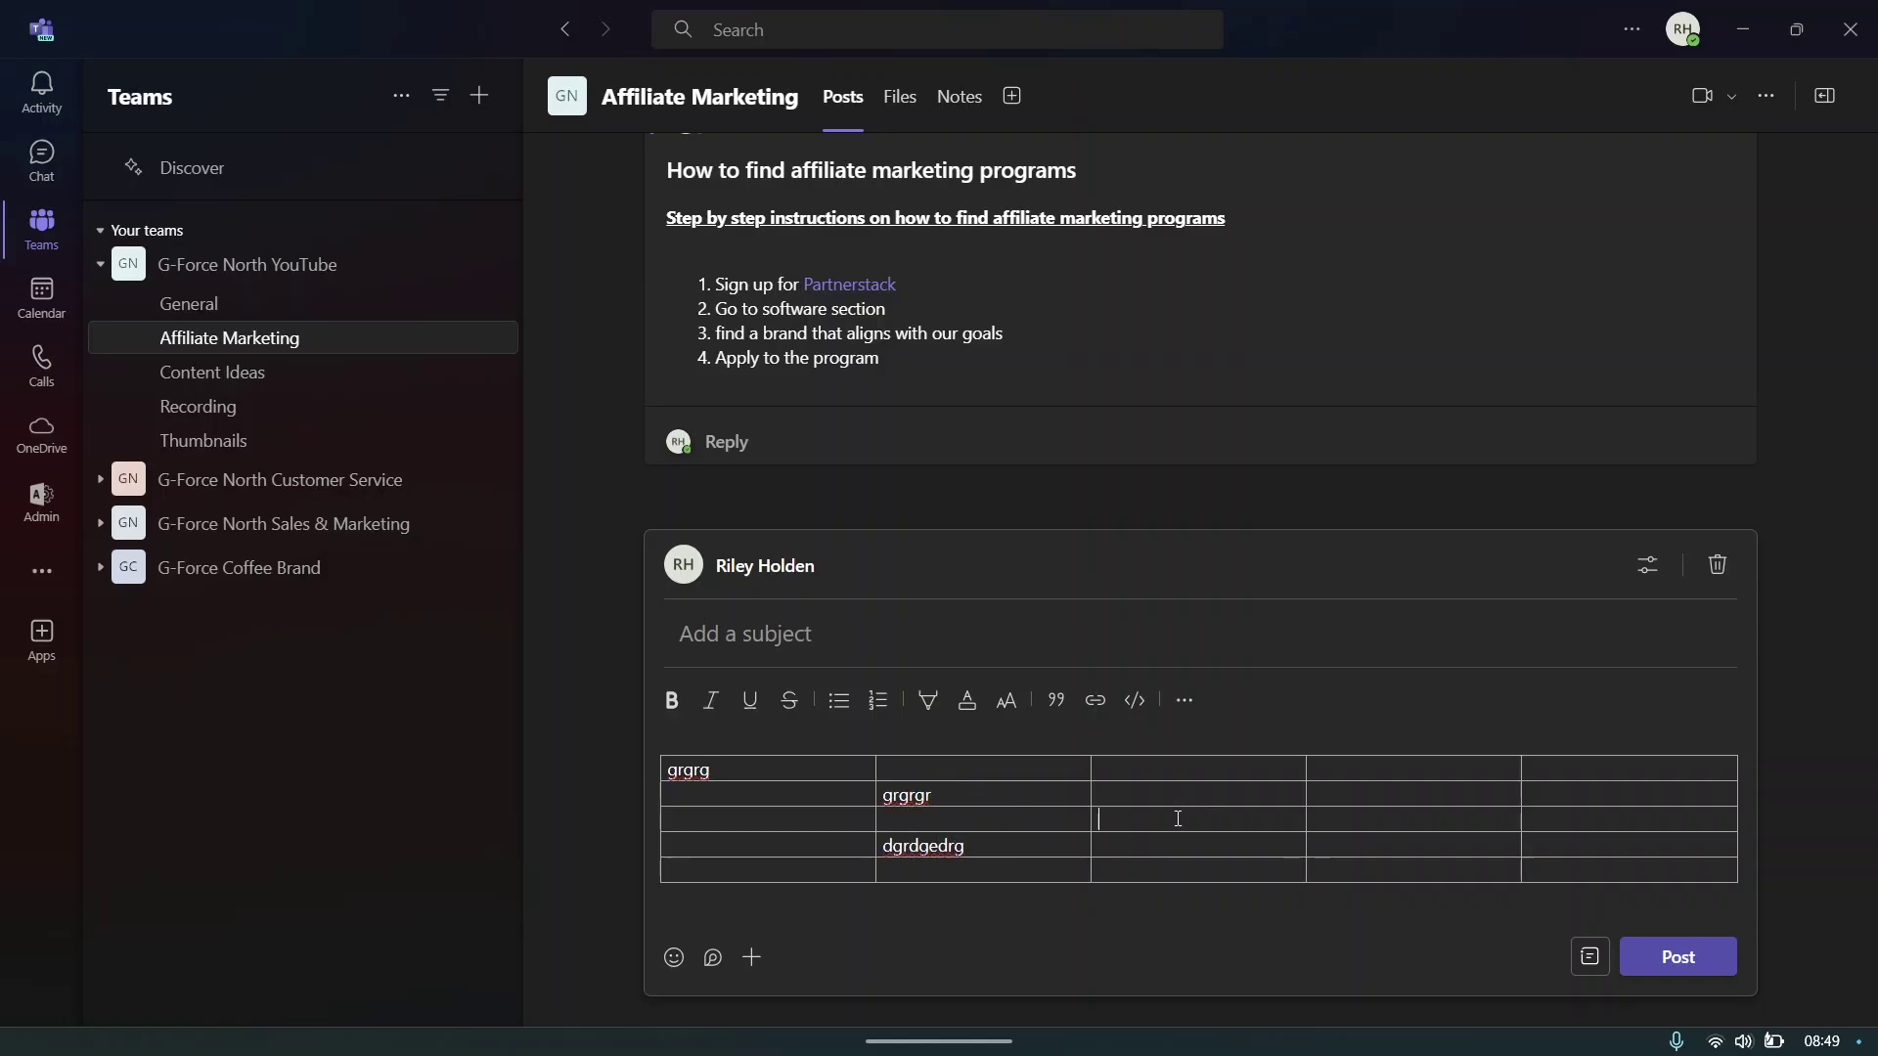
text(grgd)
click(1672, 955)
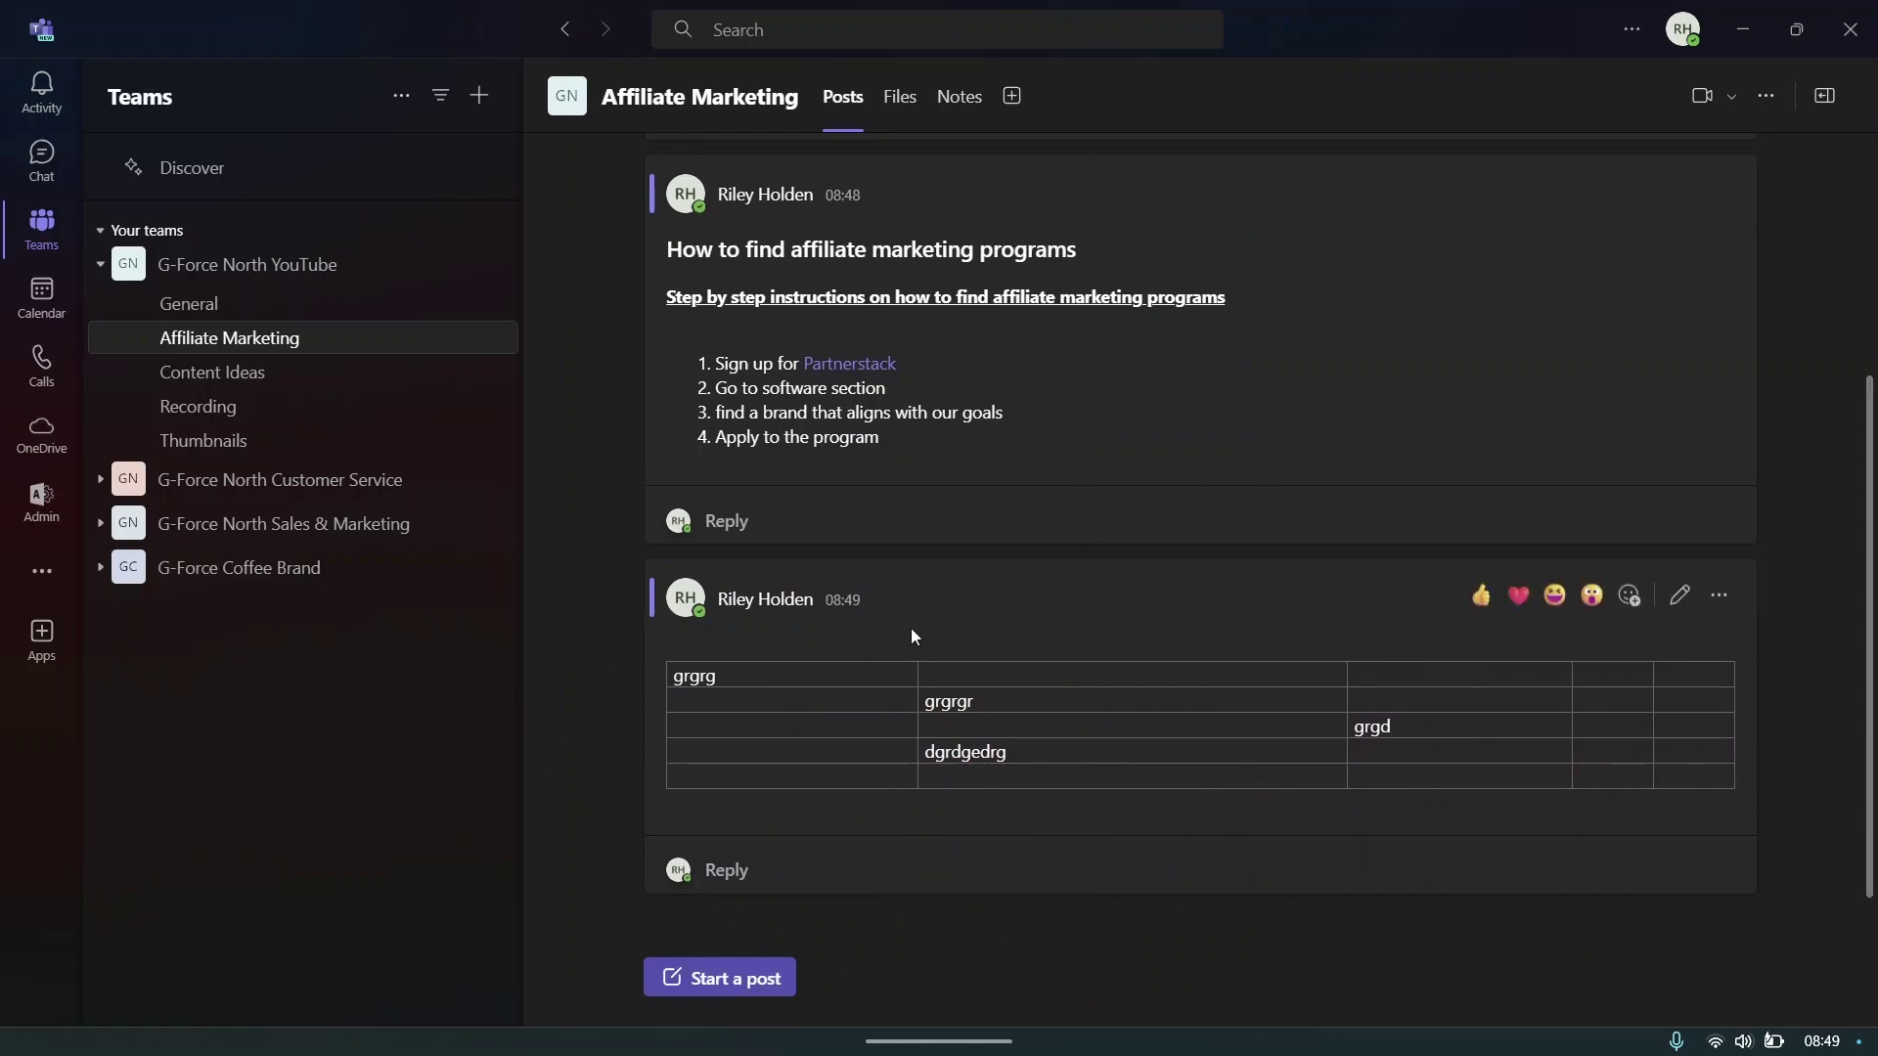
- Append 'Let me know if you have any questions?' below step 4 of the first post and save
scroll(1264, 381, up, 1)
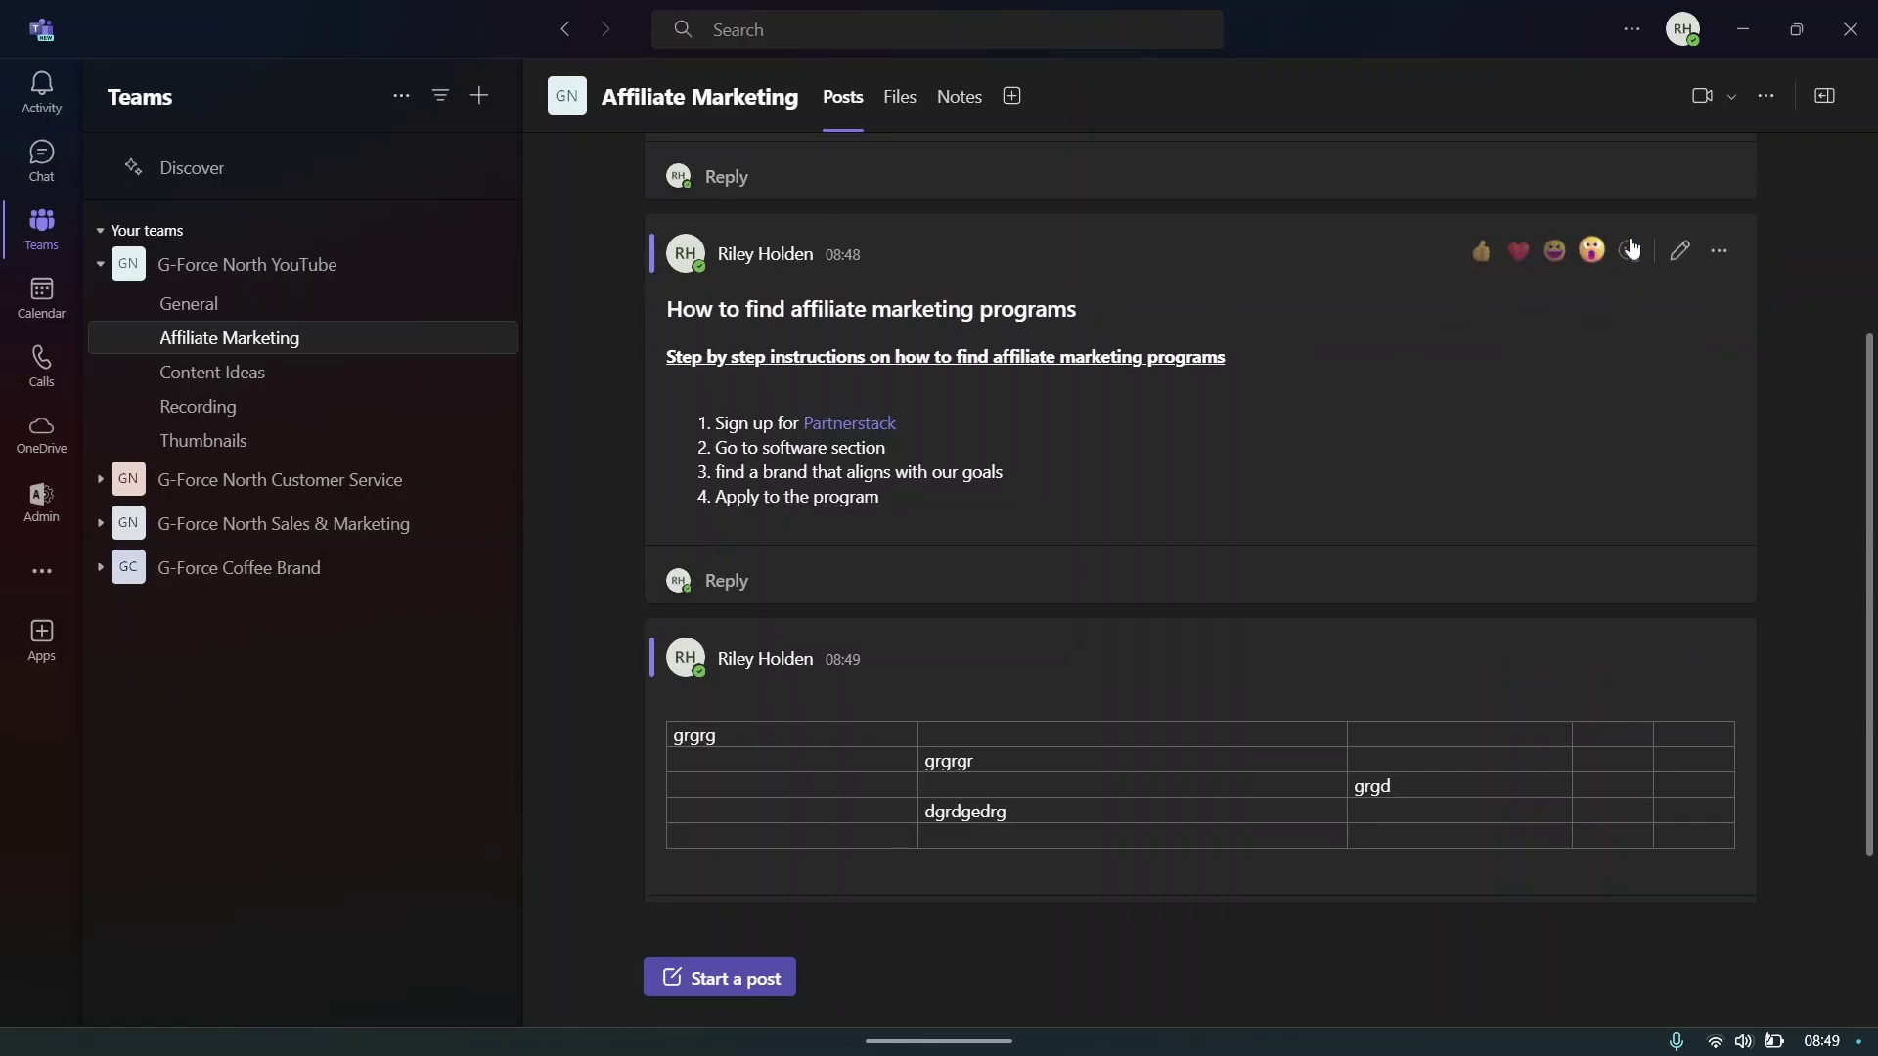
click(1680, 254)
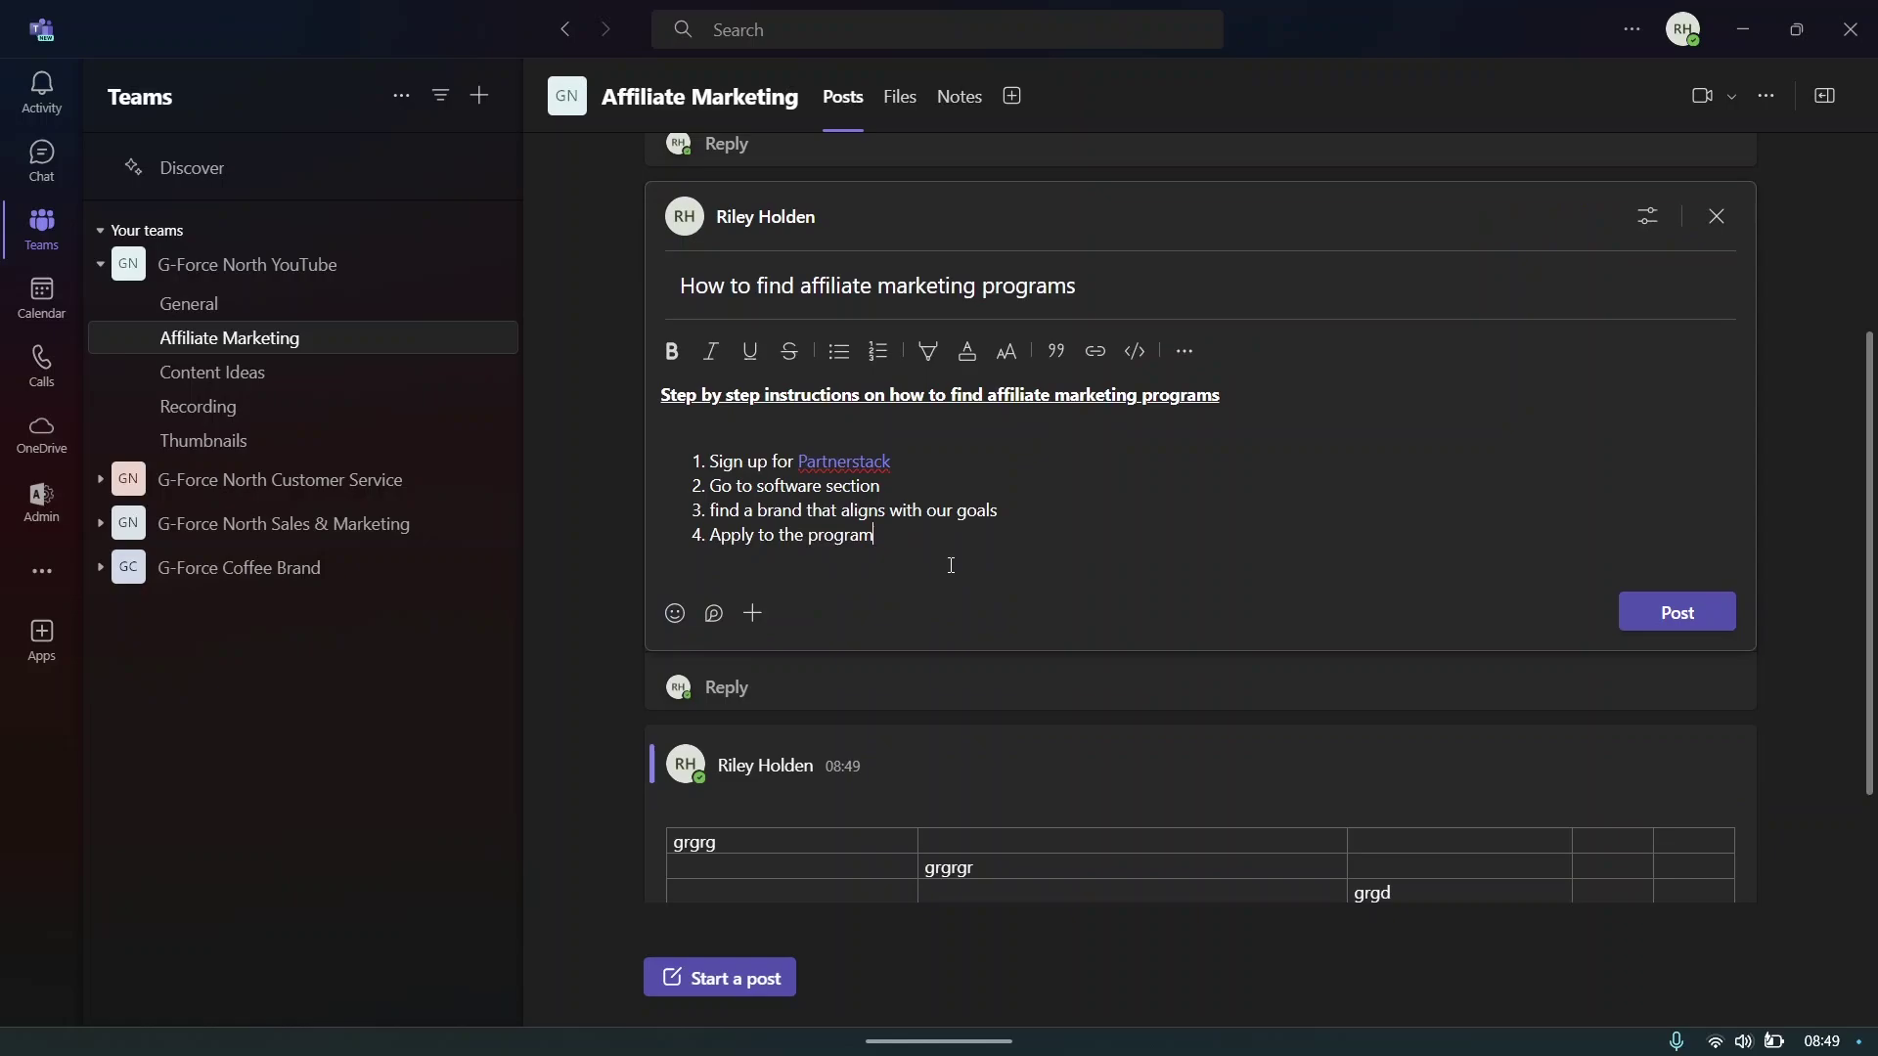
key(Return)
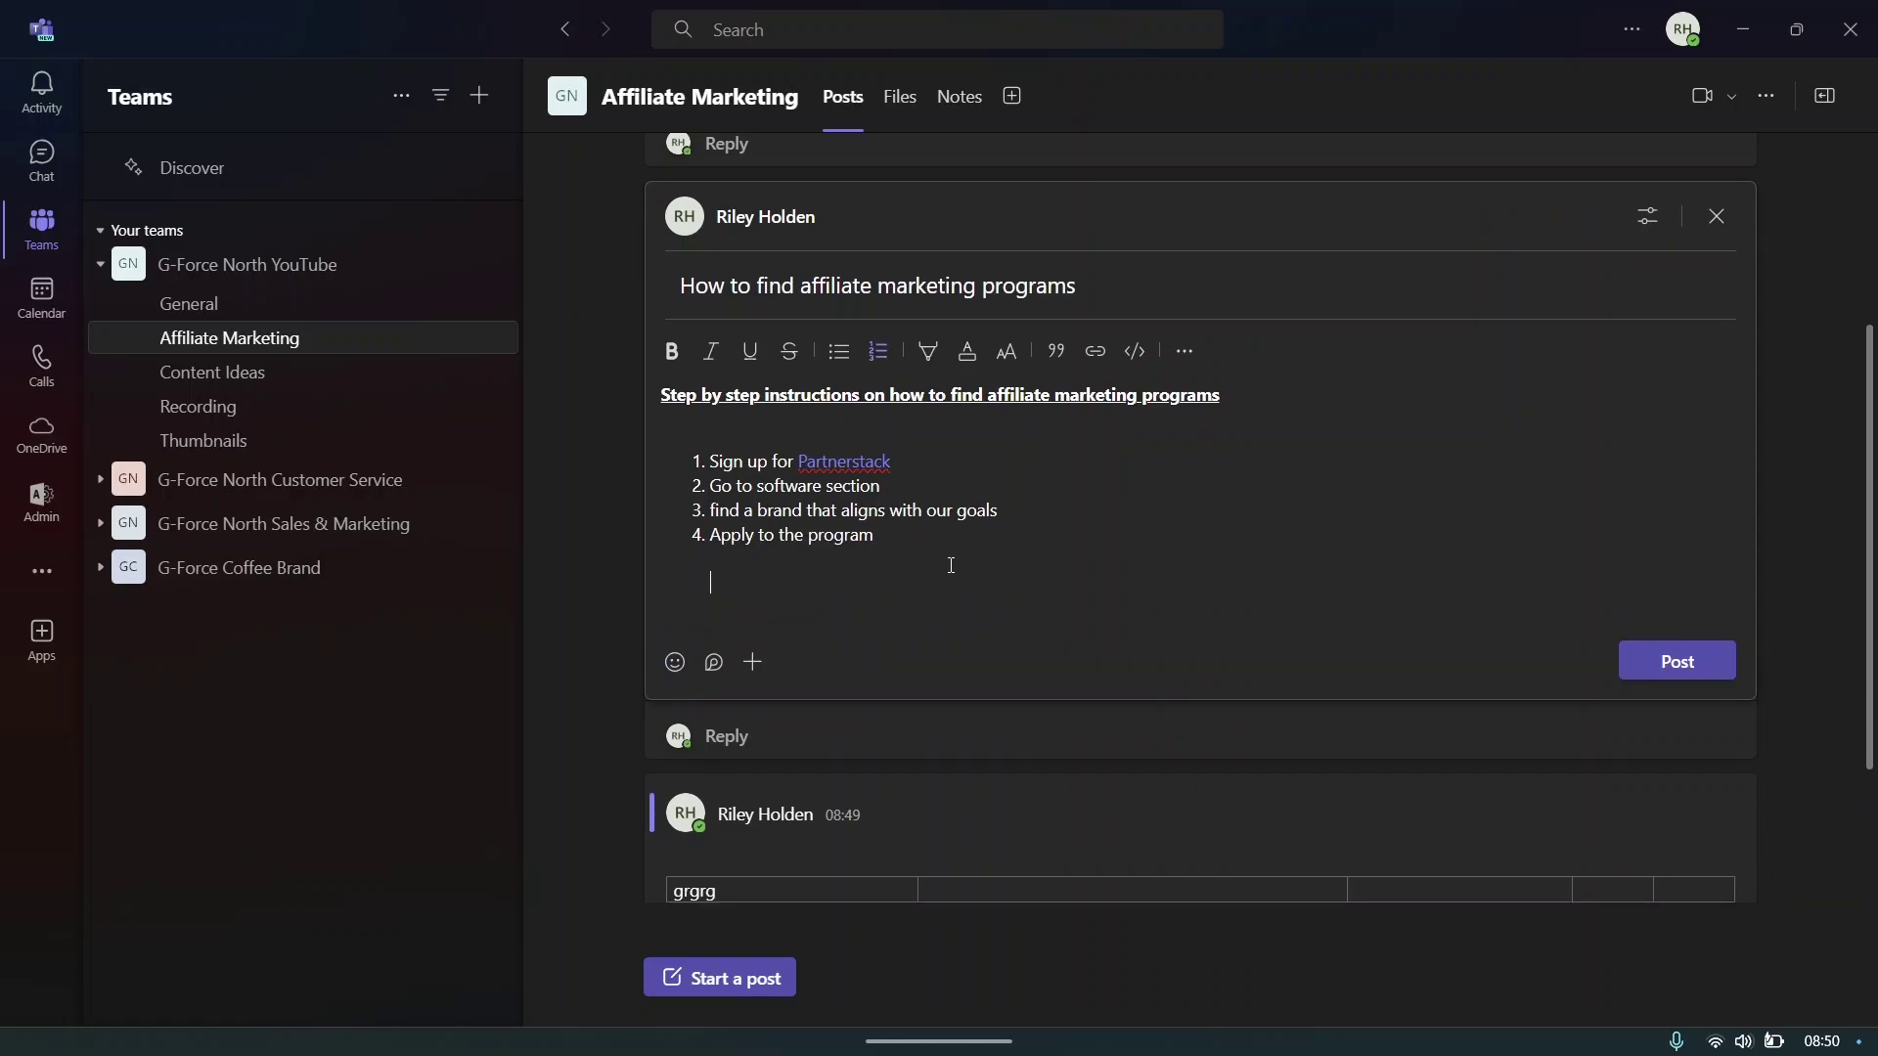
text(Let me know if you have any questions?)
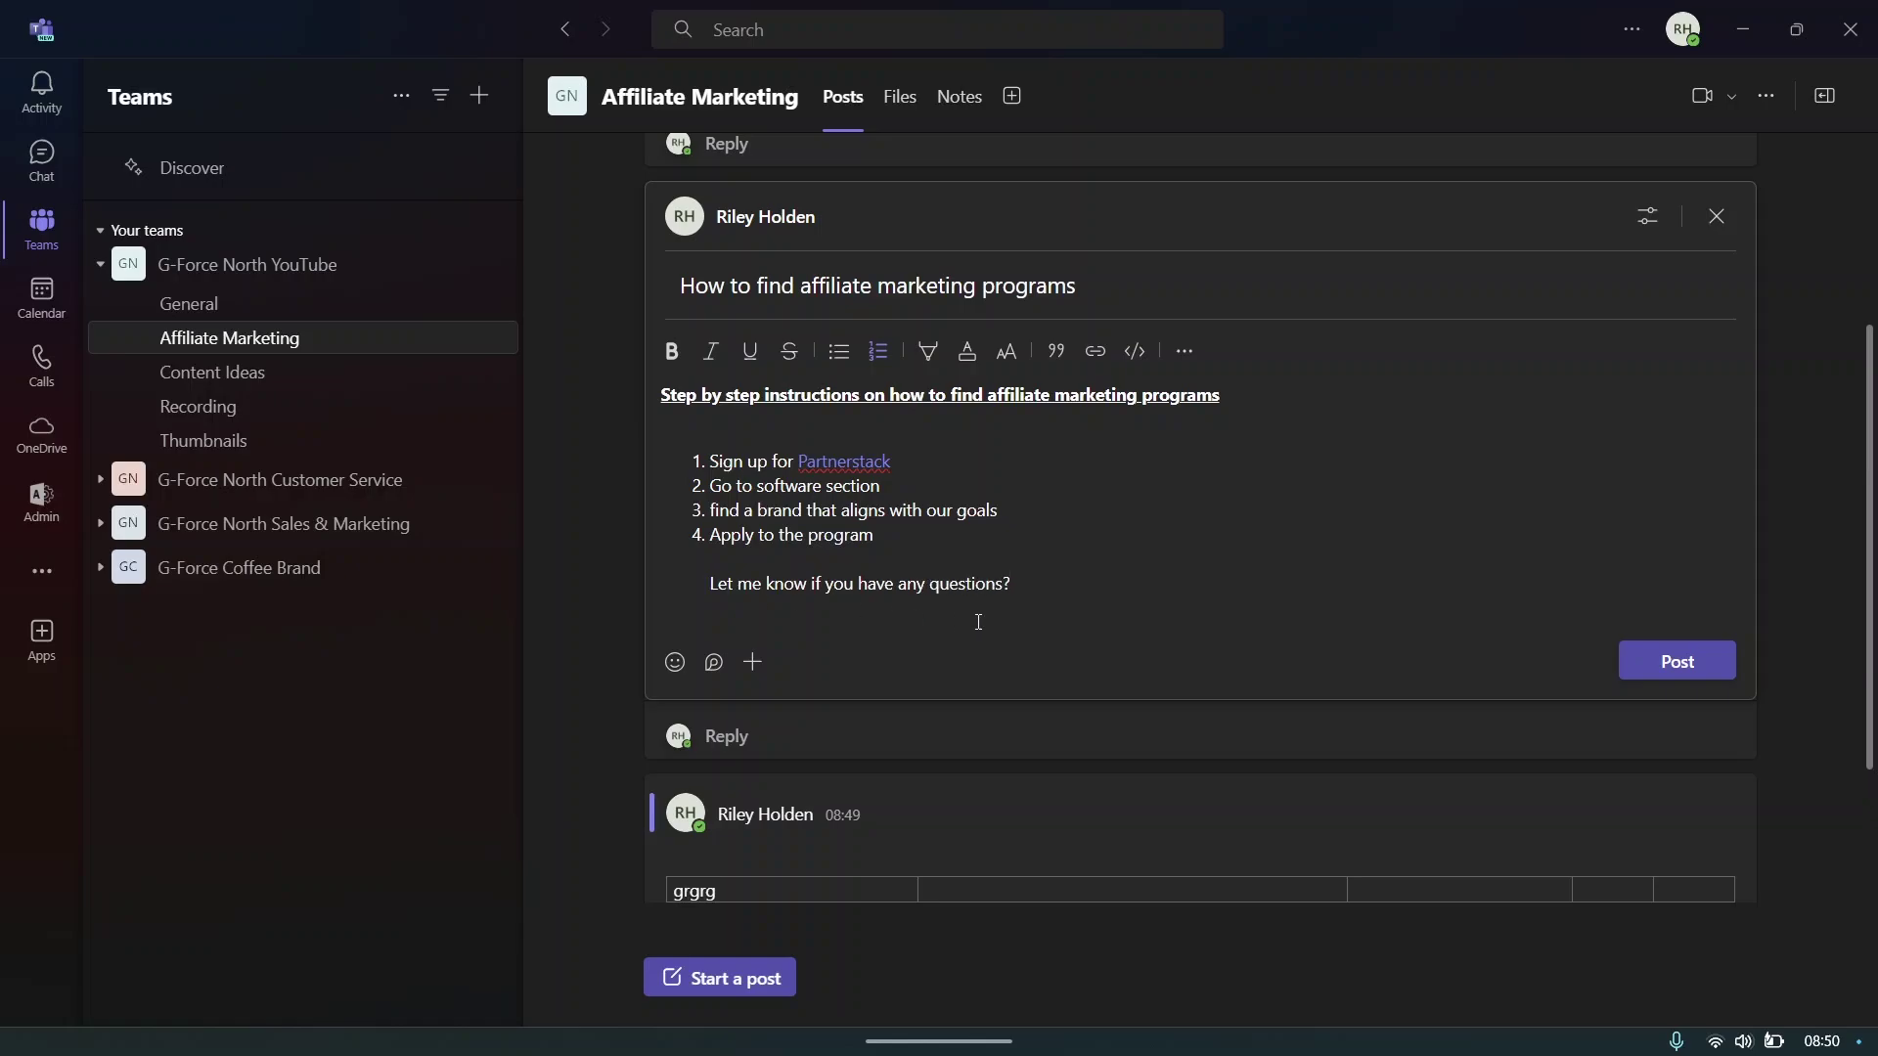
click(1623, 661)
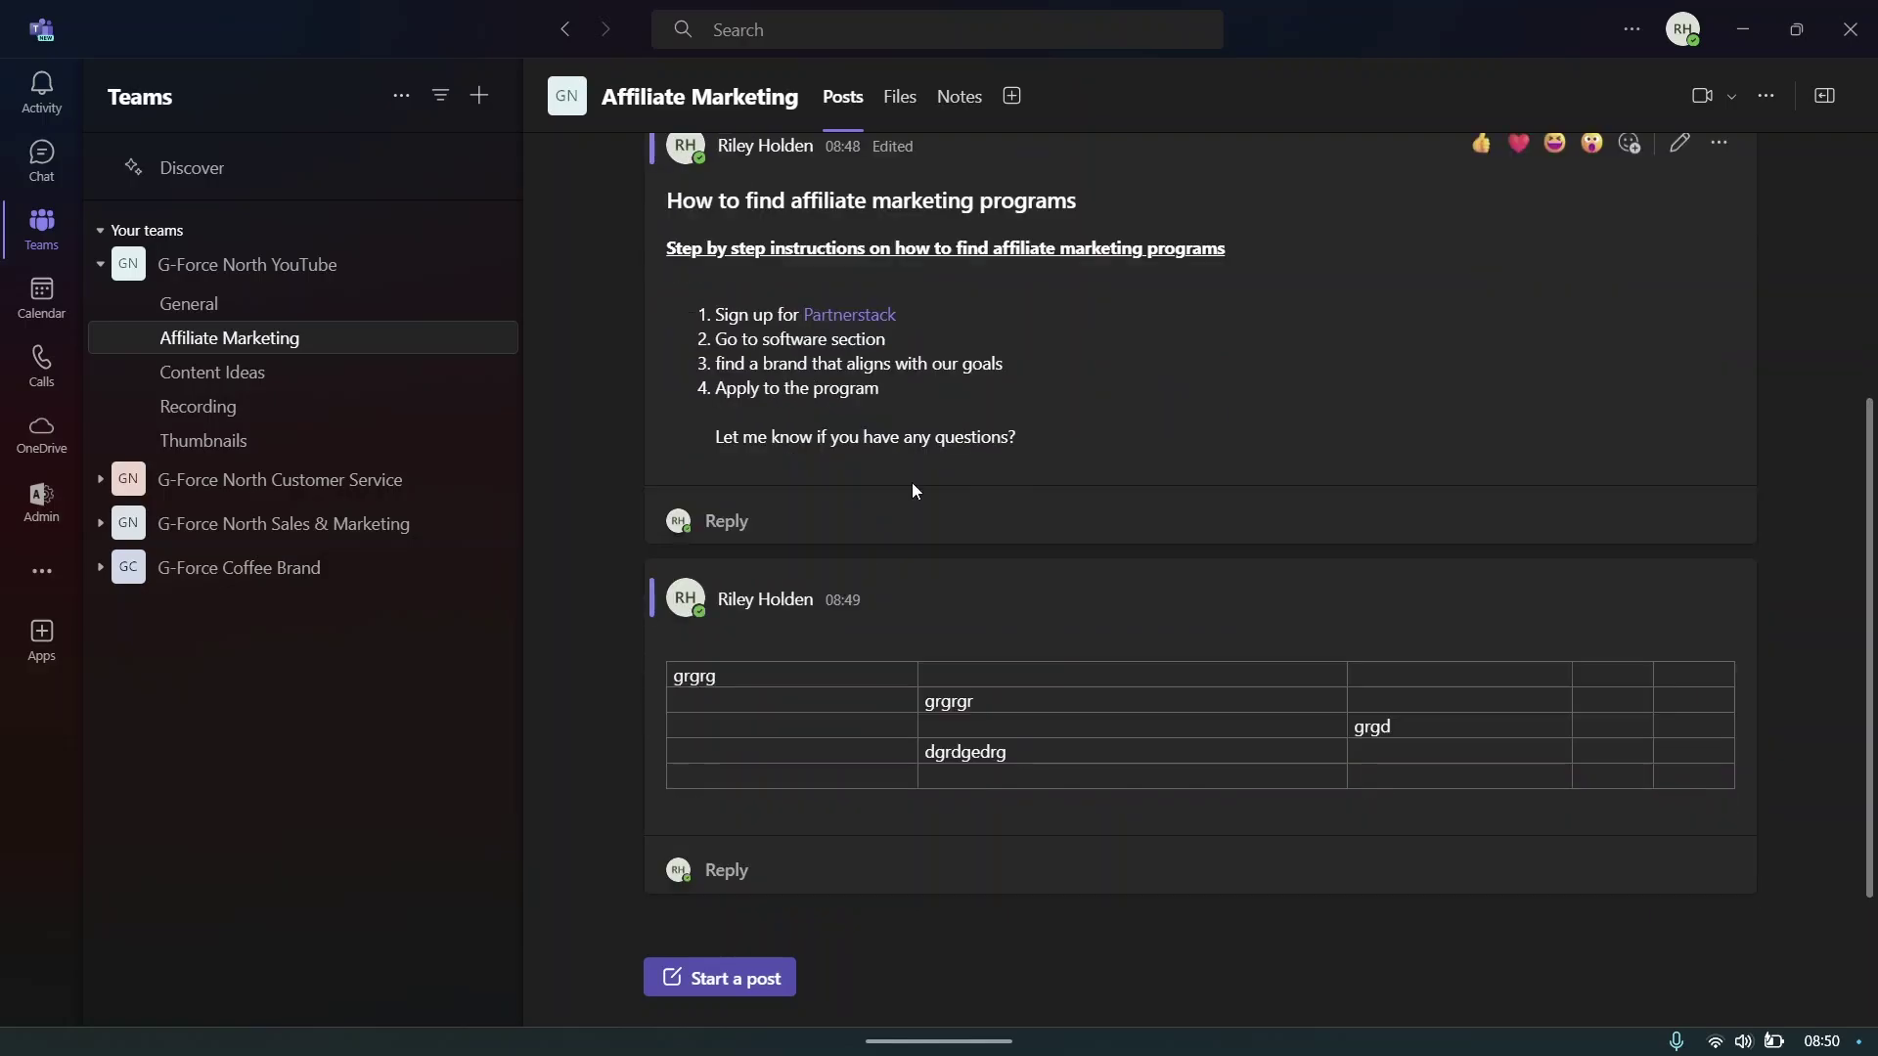
- Start a new post and attach the library photo uploaded from Downloads
click(712, 973)
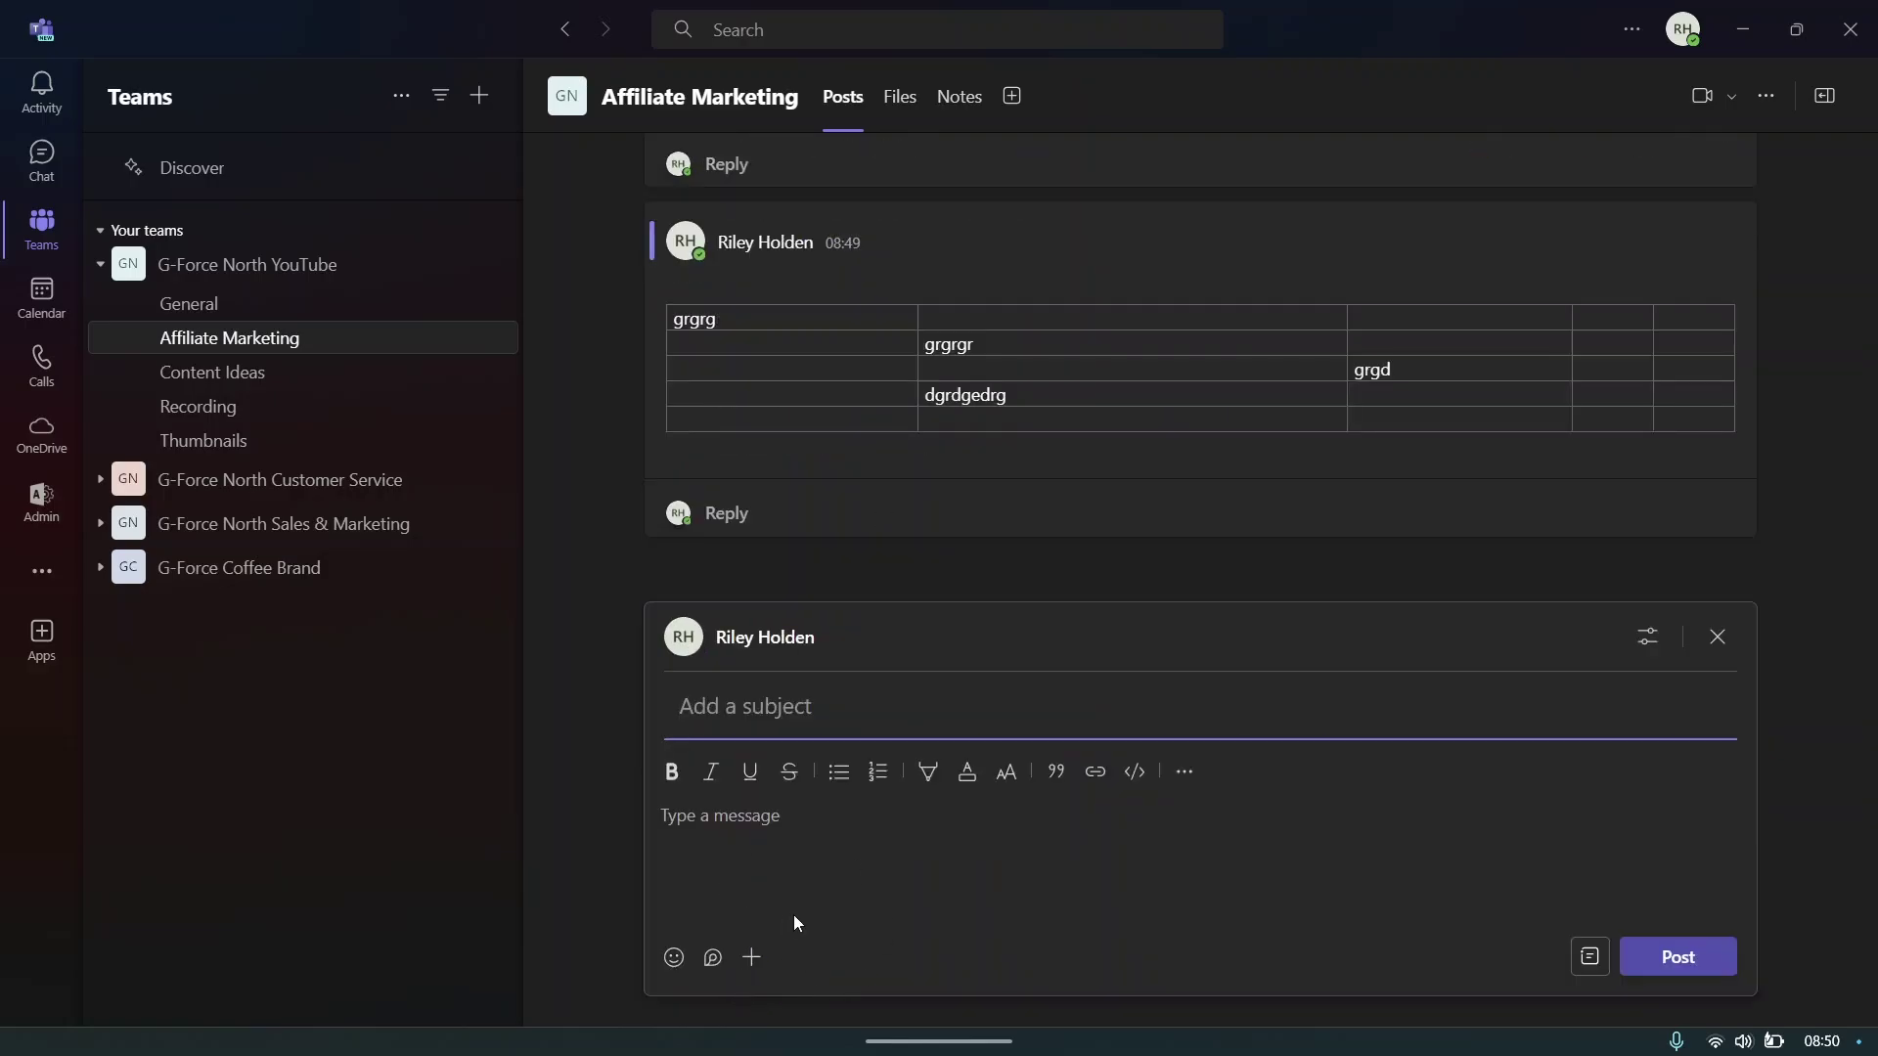
click(753, 961)
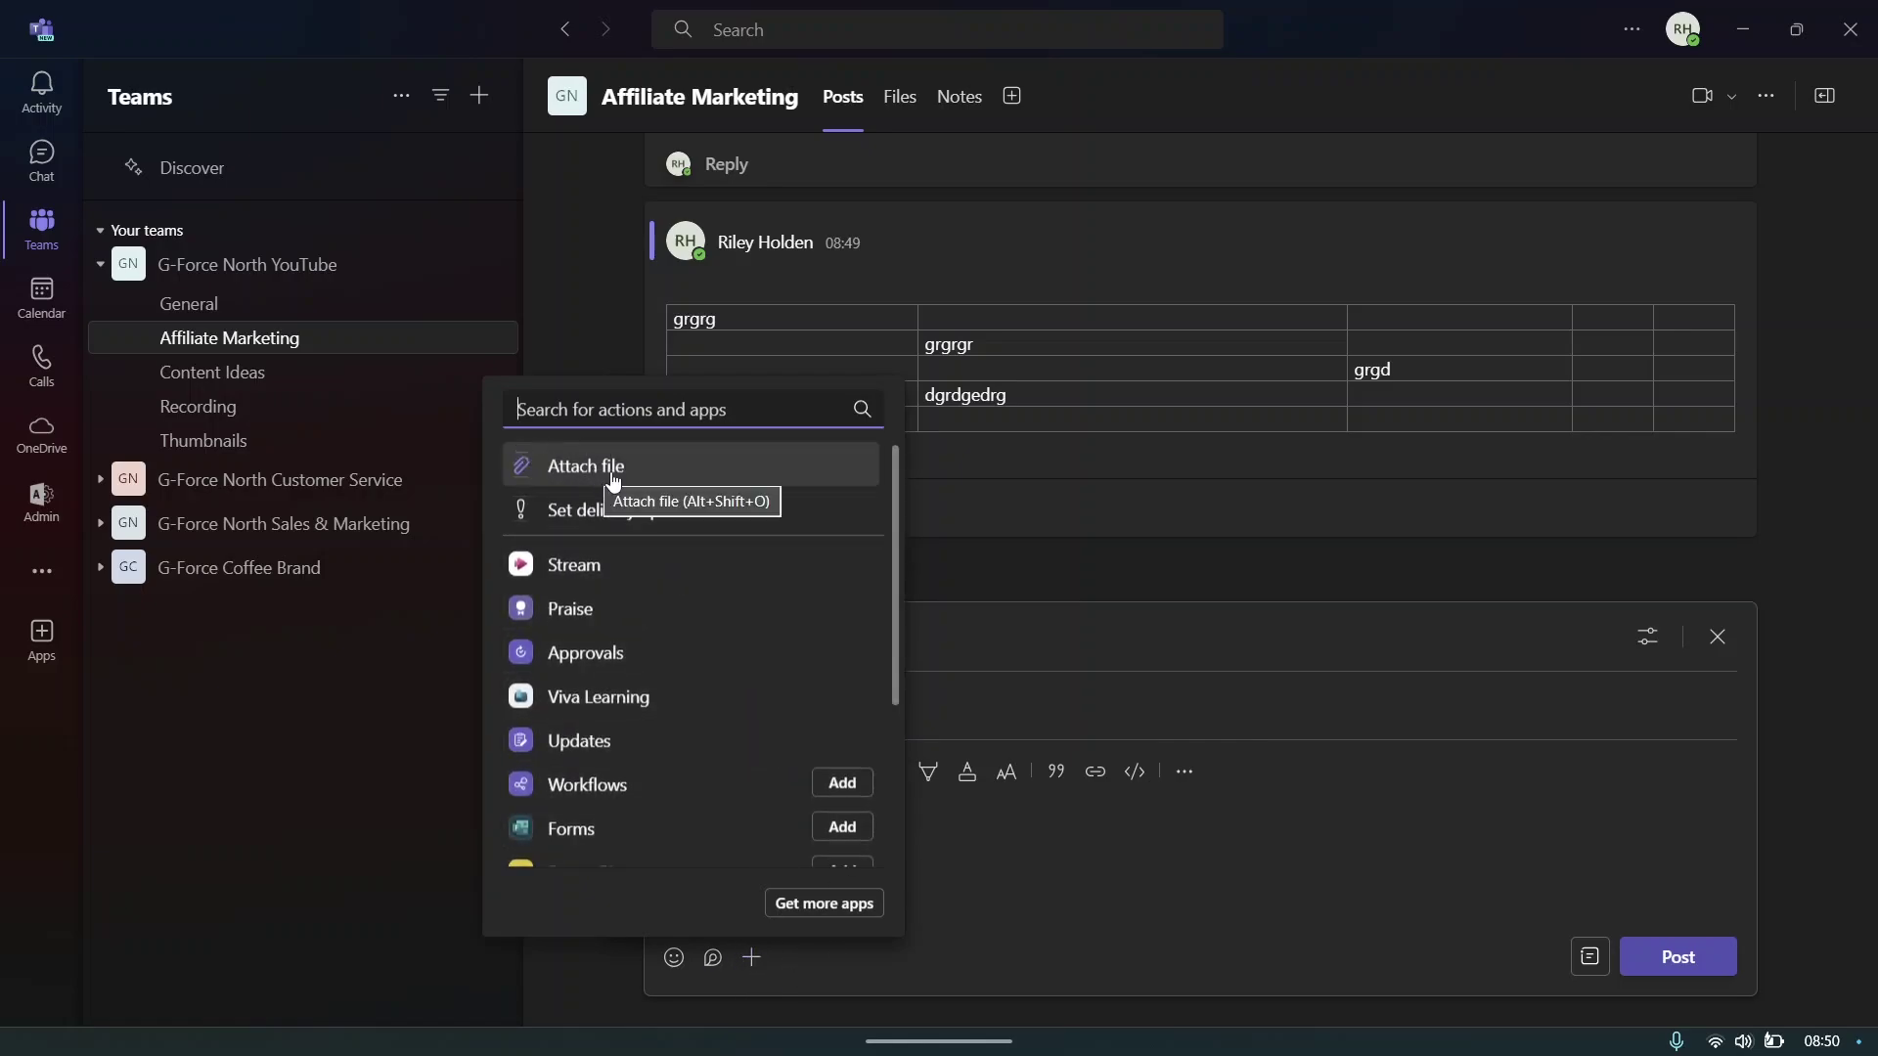
click(614, 481)
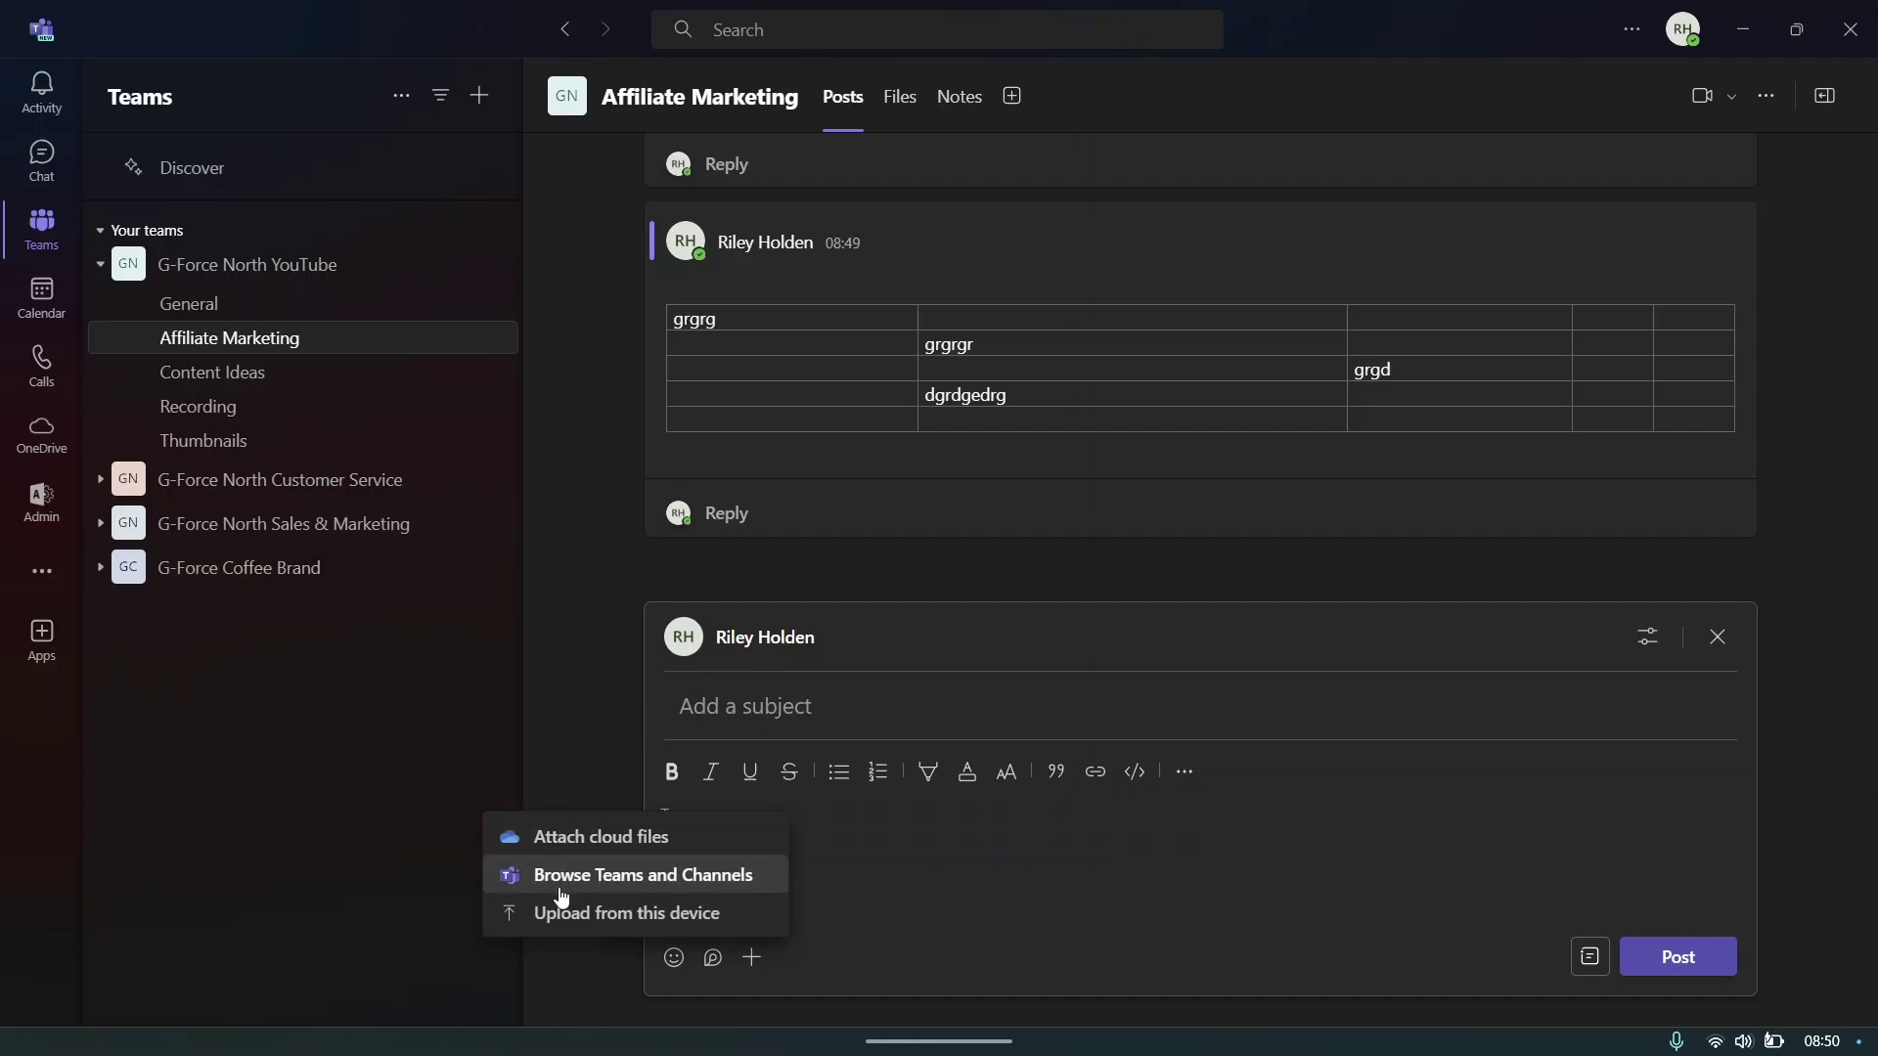
click(605, 919)
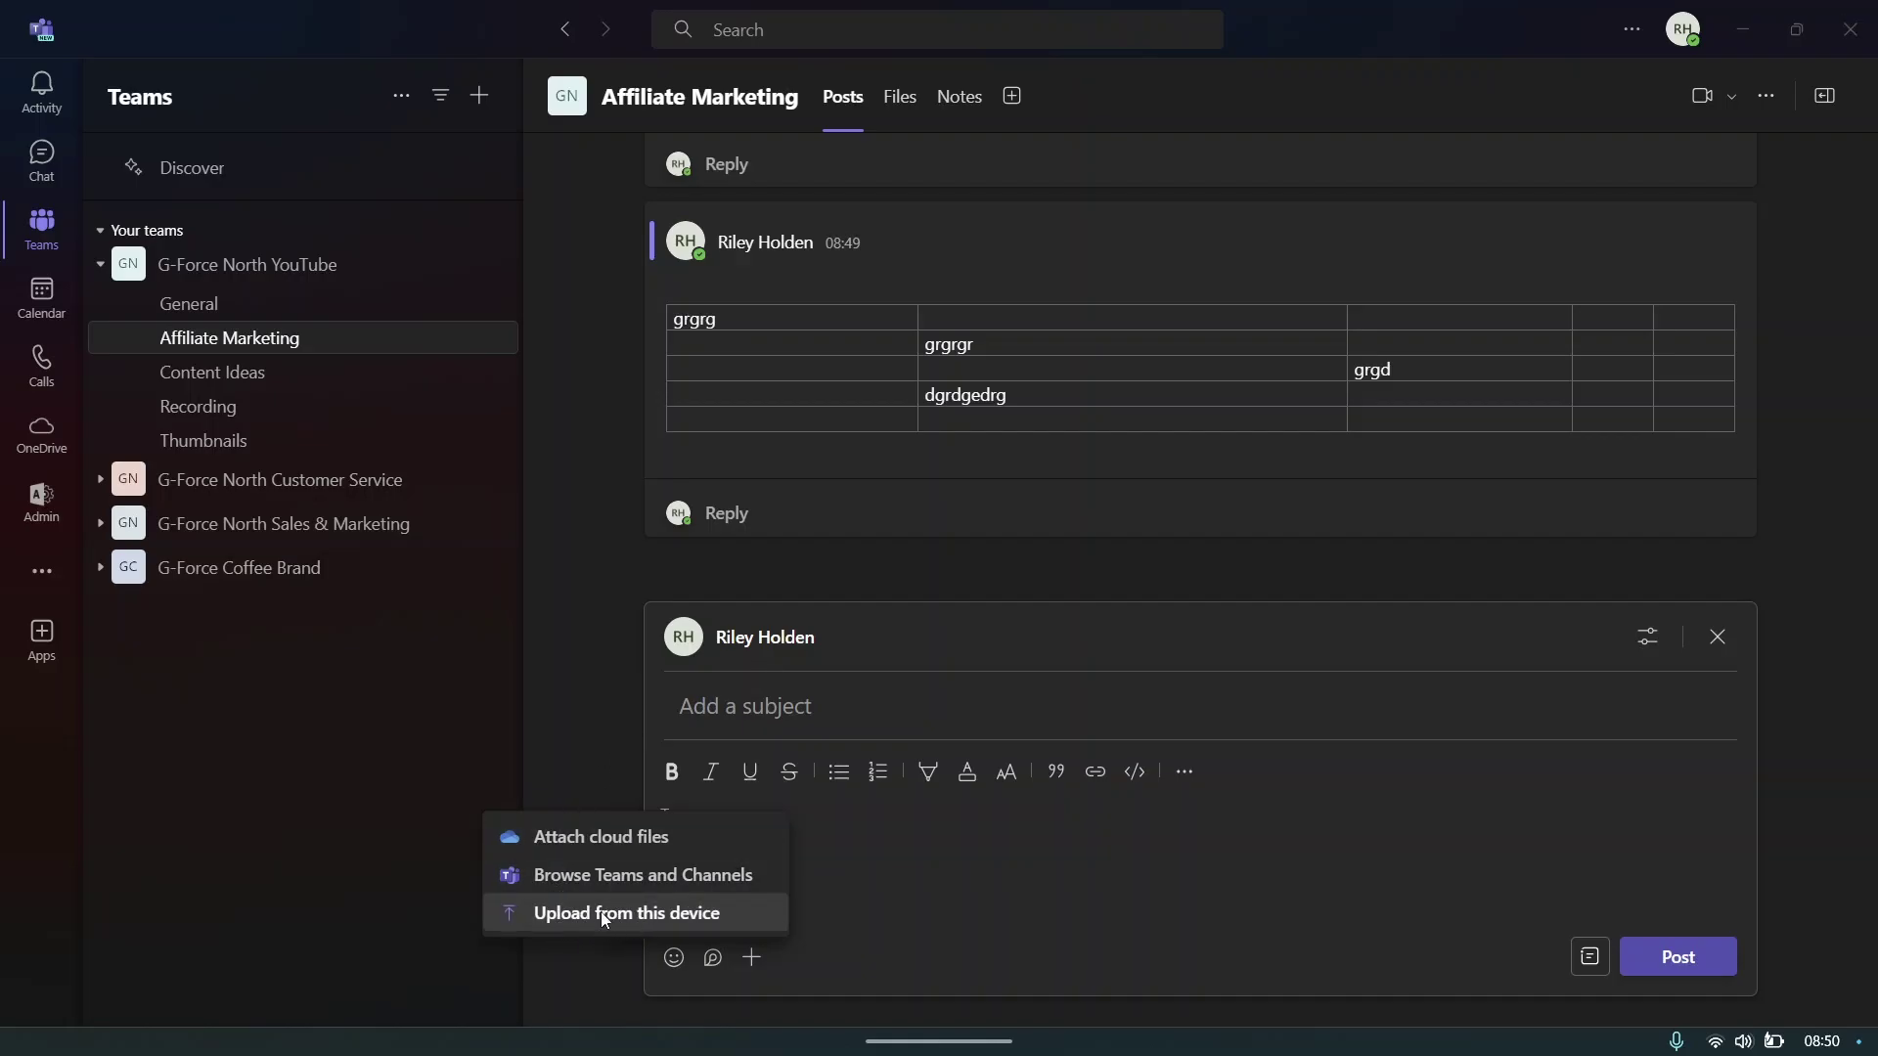
click(109, 324)
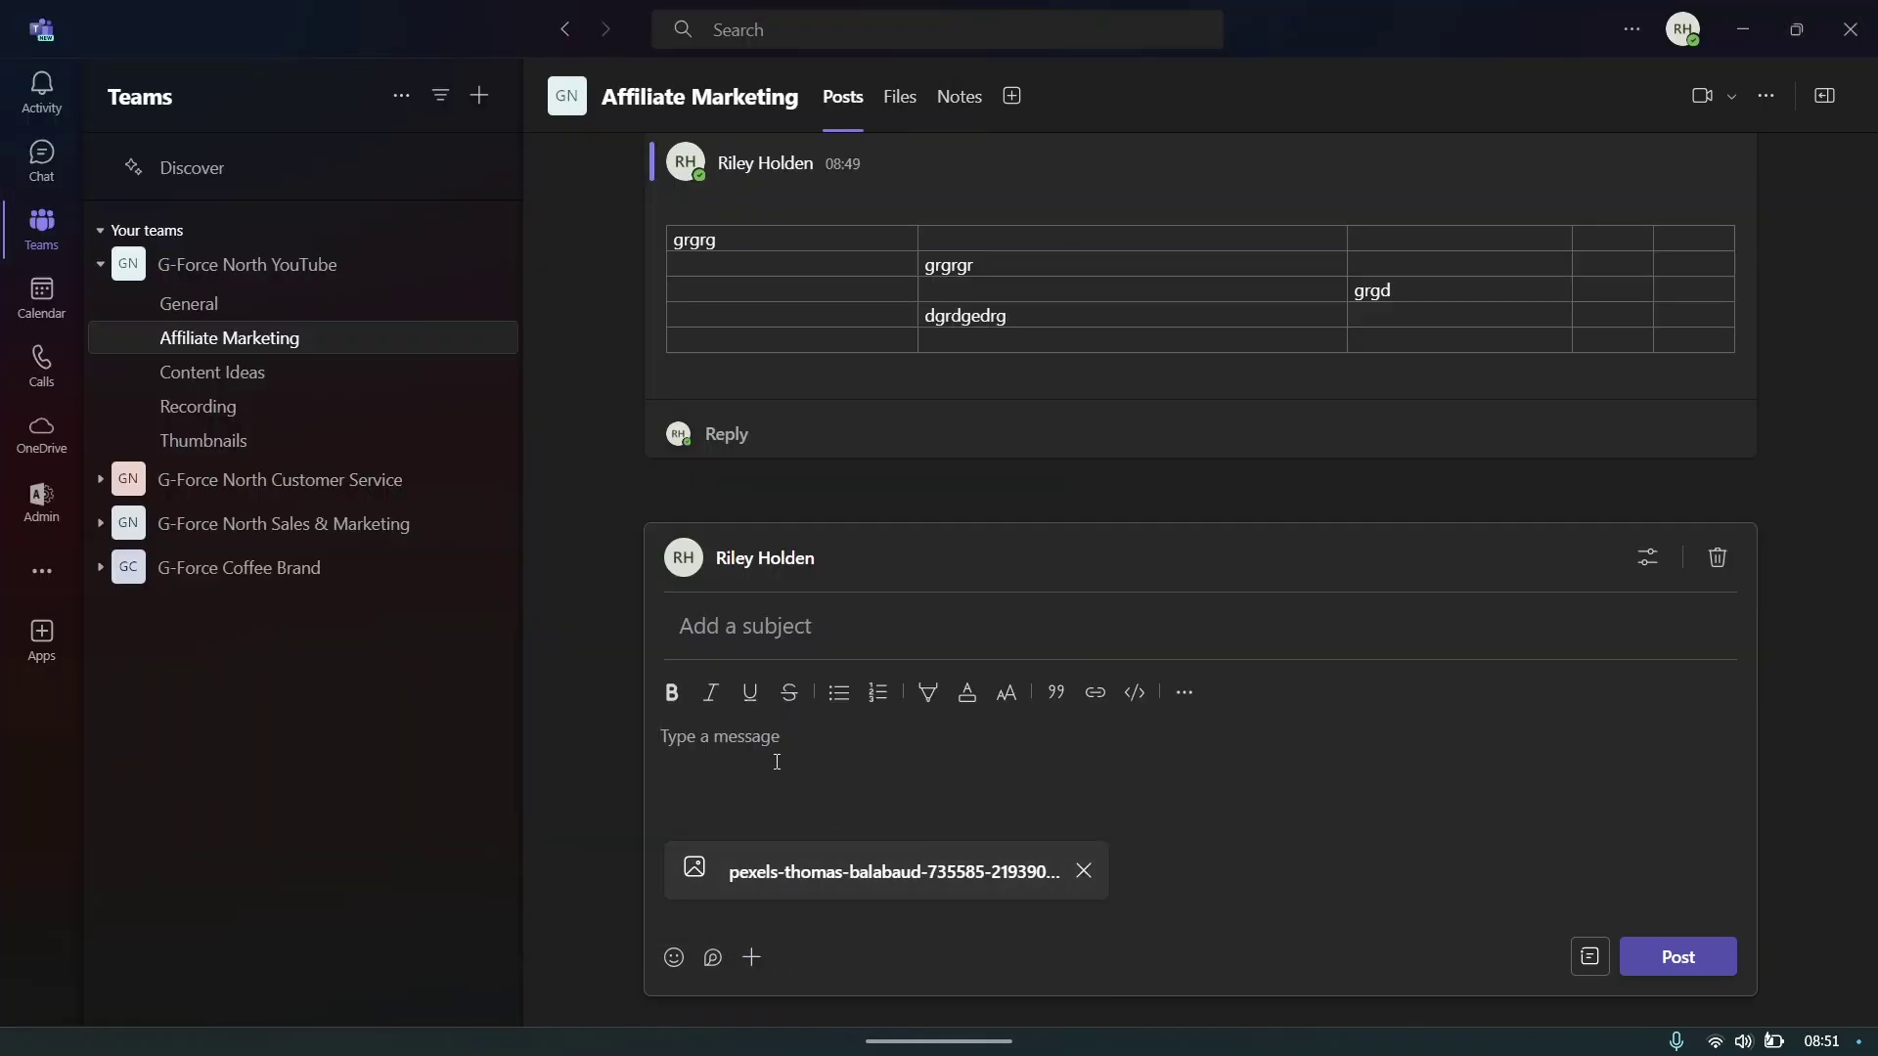
- Give the post subject 'rteyey5r' and message 'ru6ru6rt', then publish it
click(783, 622)
text(rteyey5r)
click(802, 749)
text(ru6ru6rt)
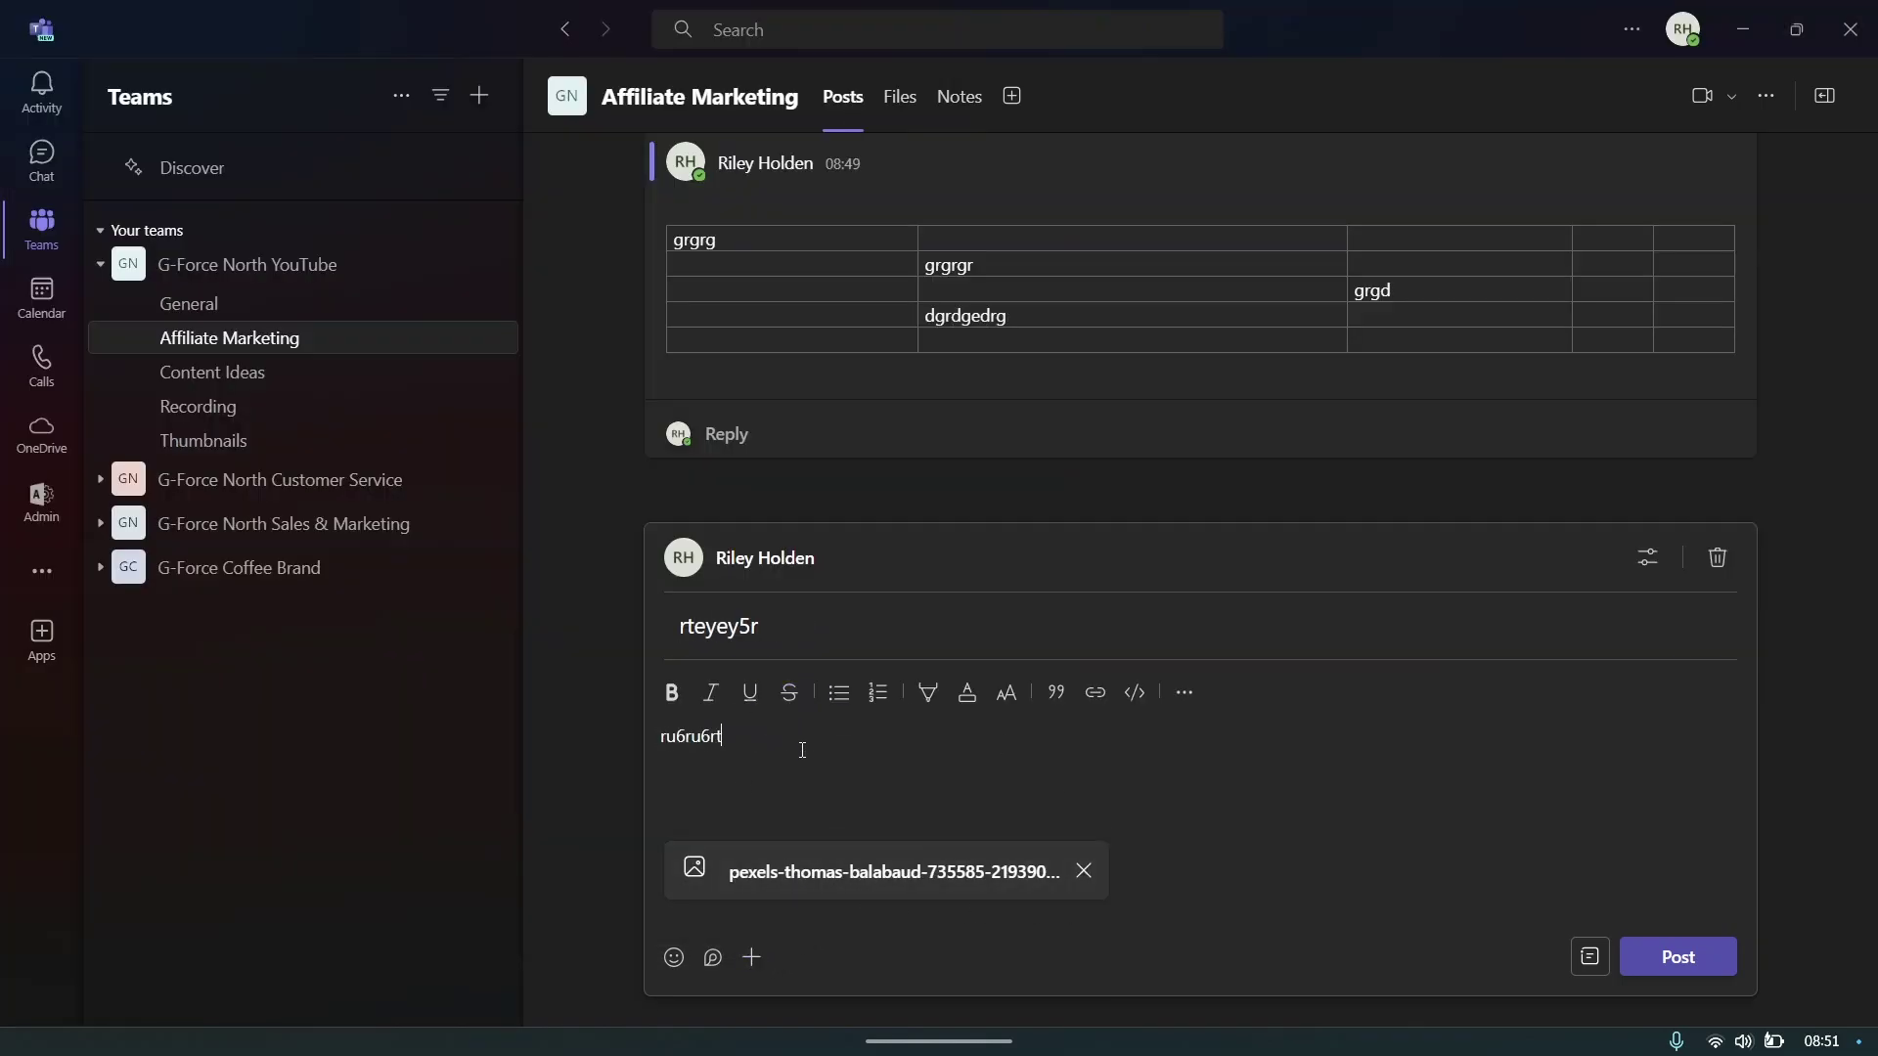
click(1678, 958)
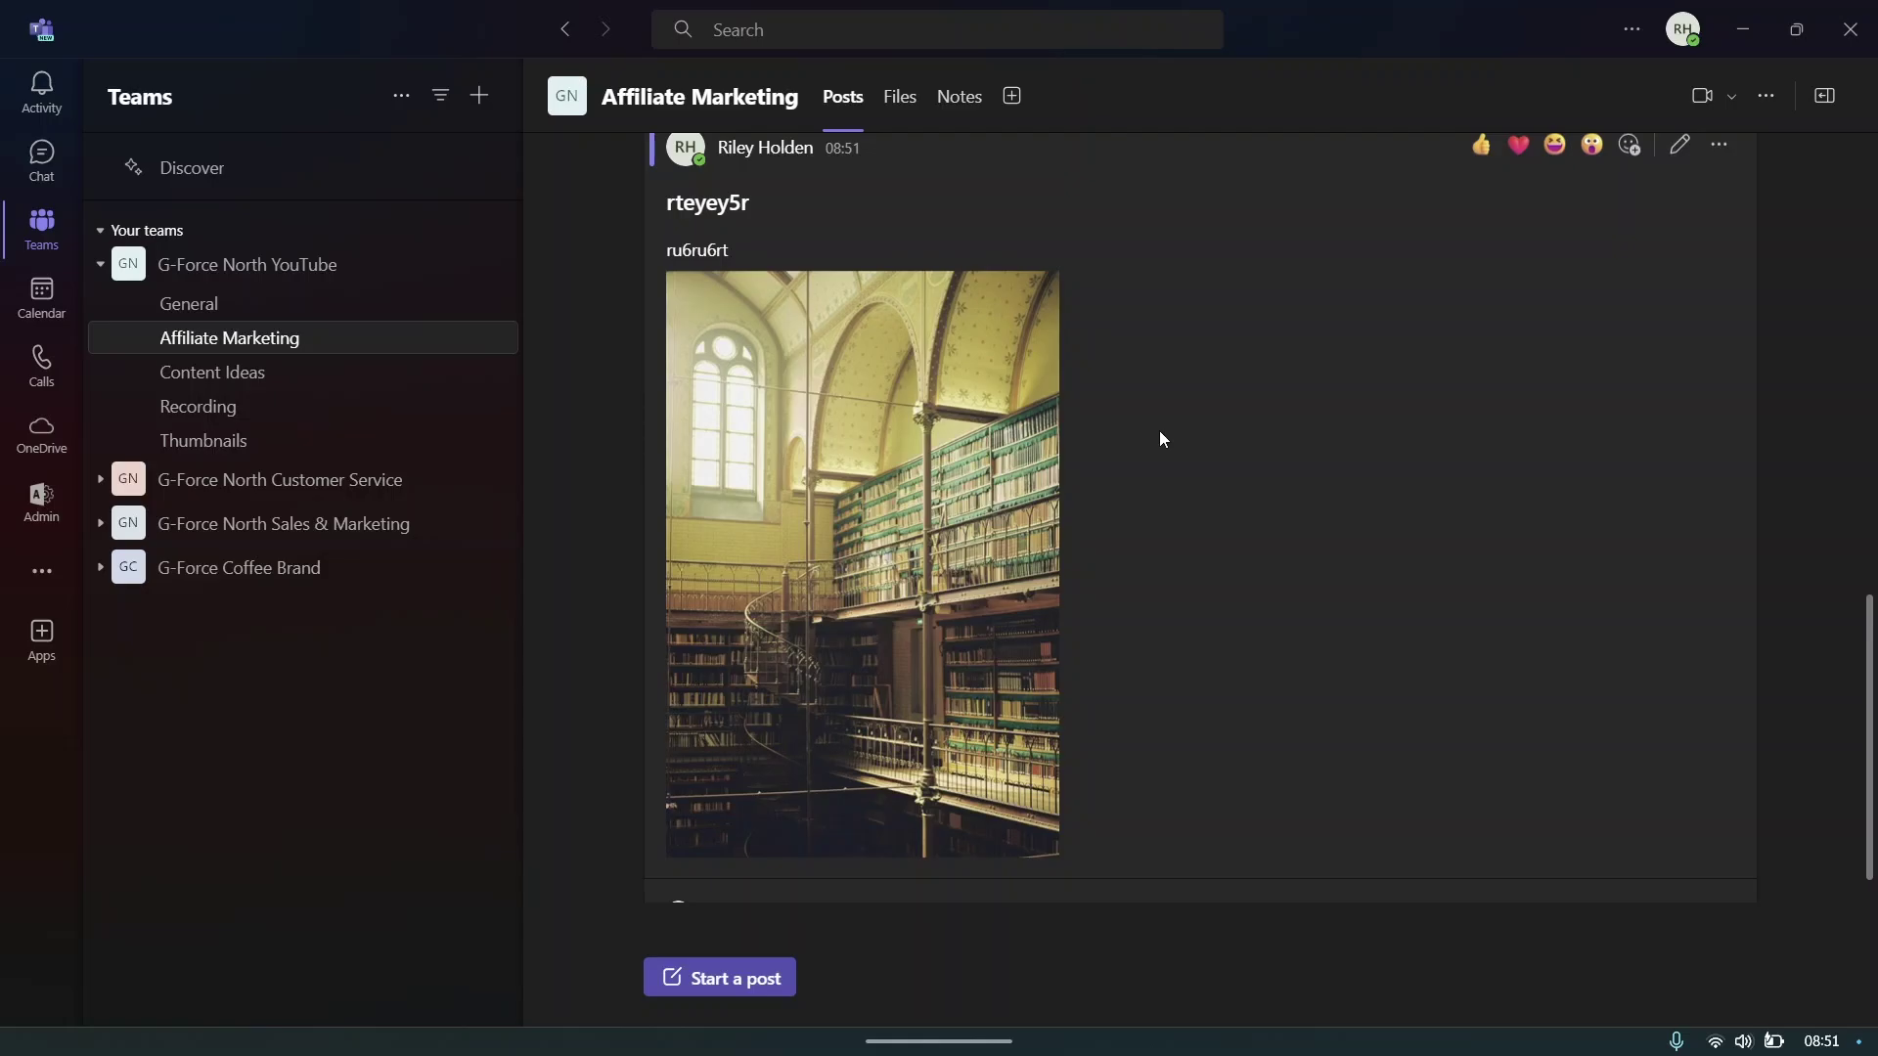
- View the library photo full size, then pin its post for everyone in the channel
click(963, 442)
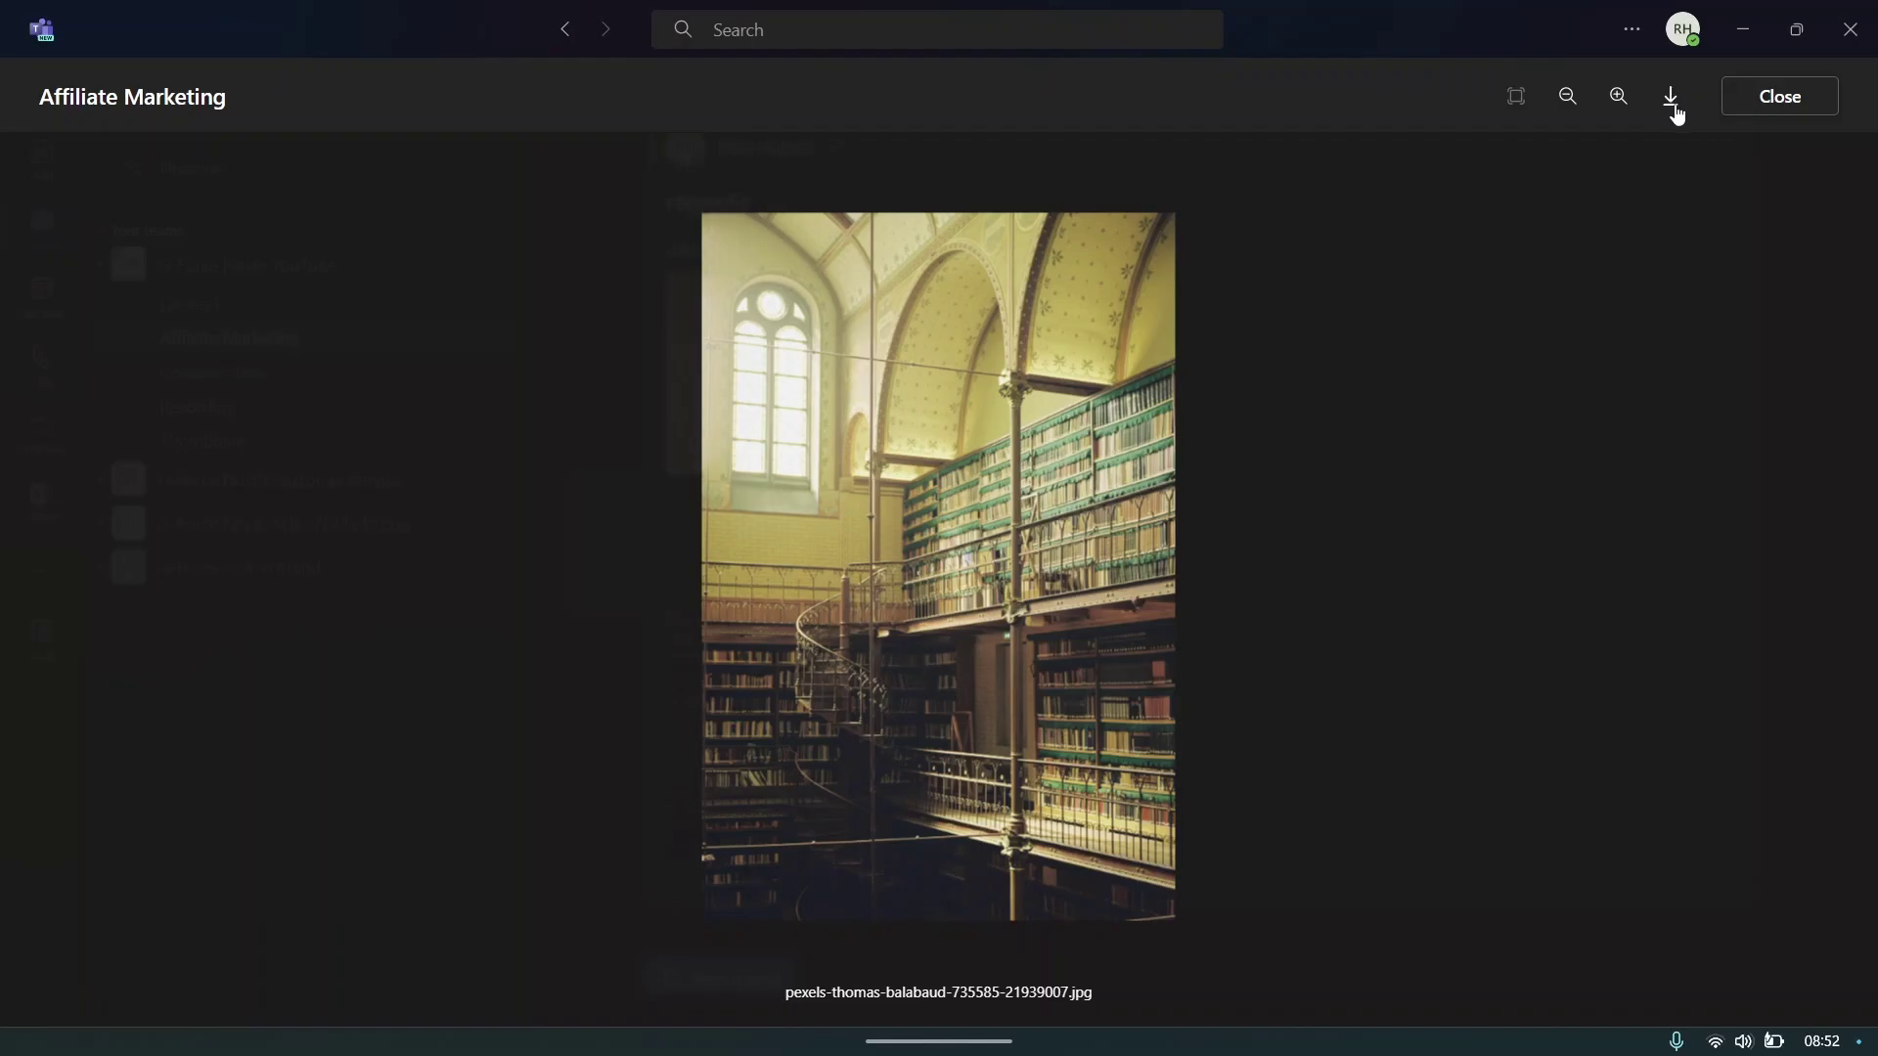
click(1804, 105)
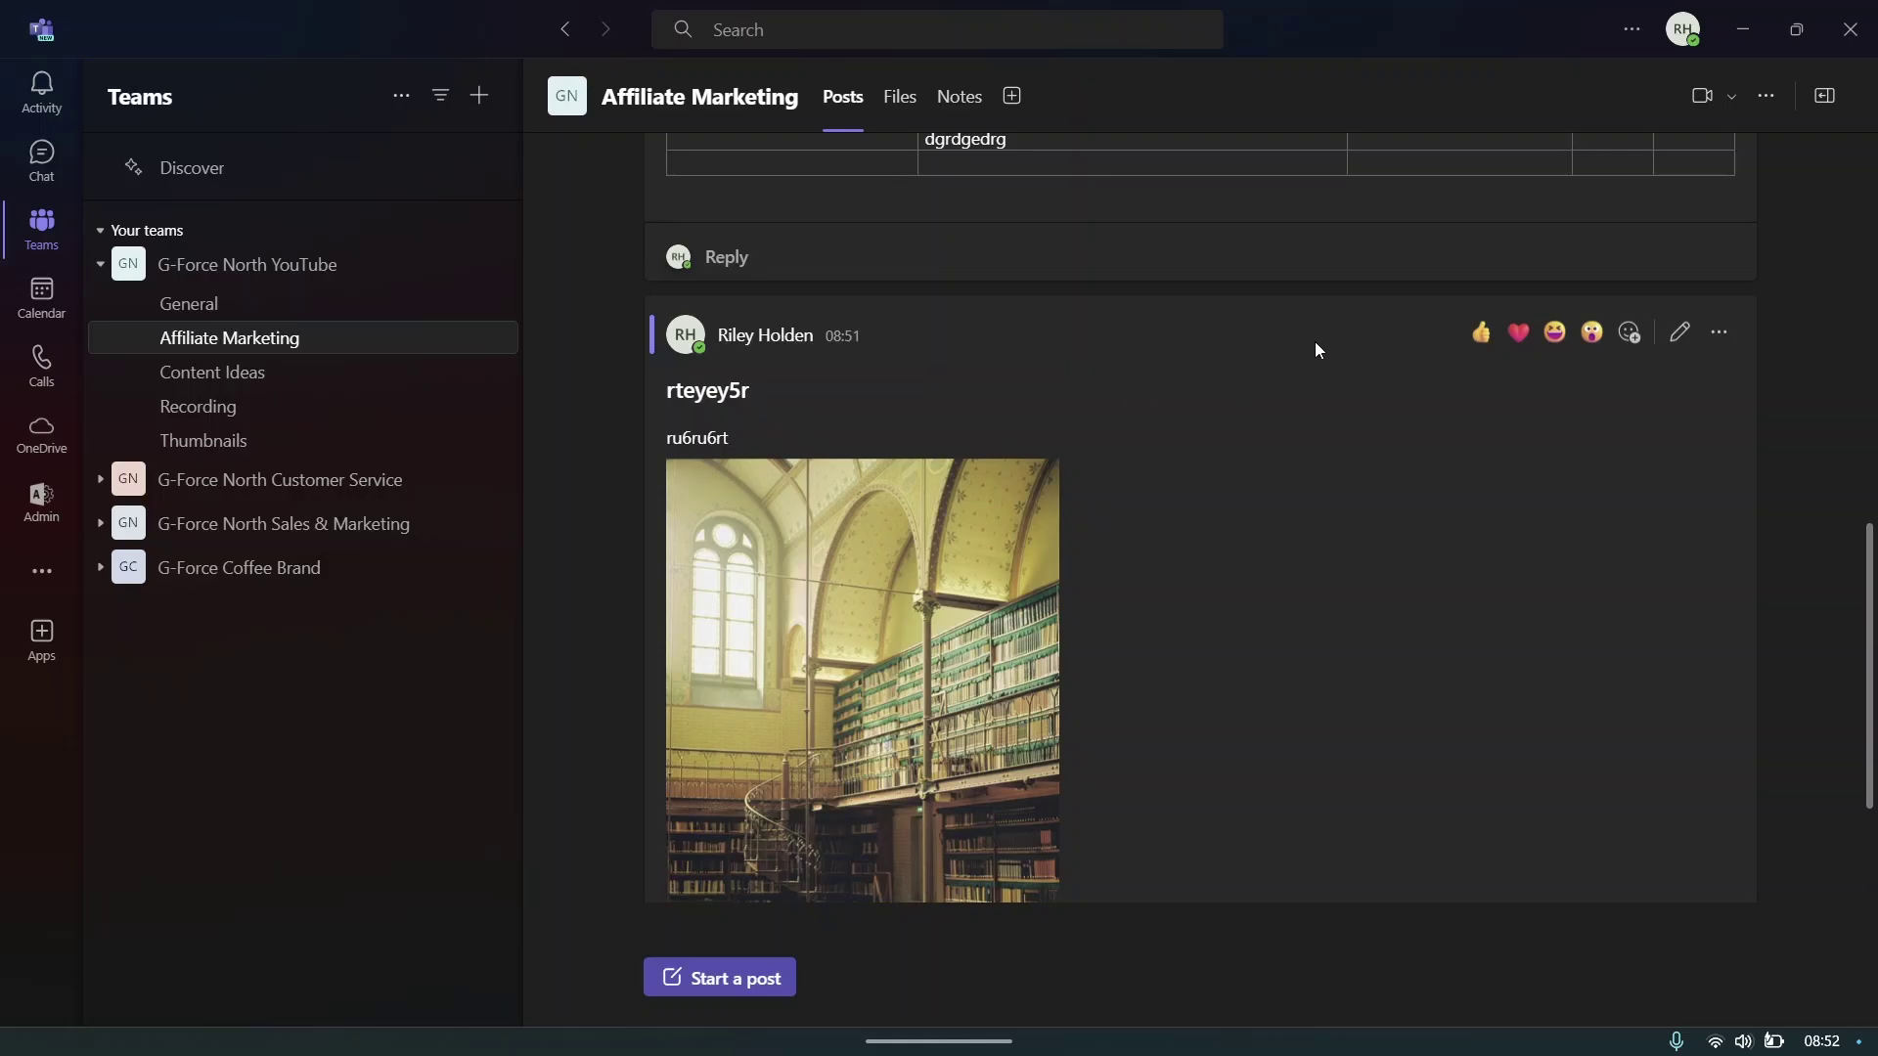
click(1713, 338)
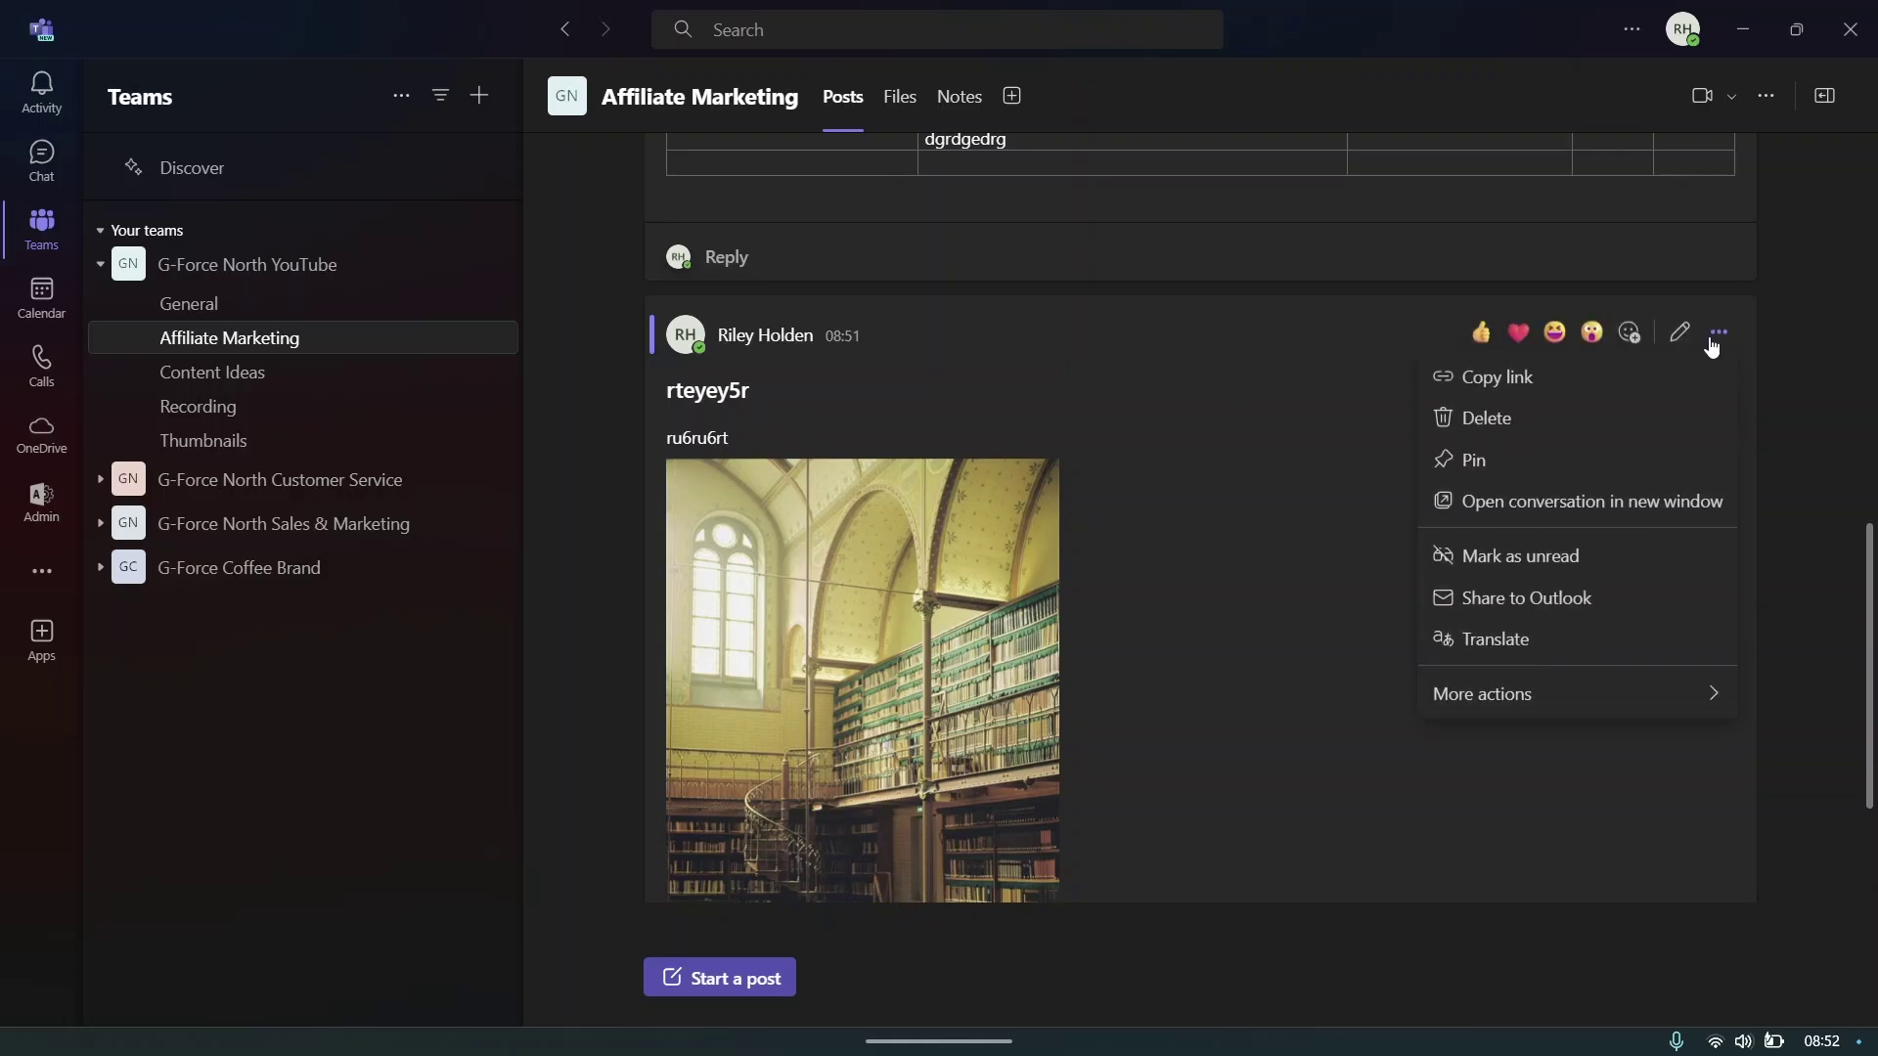
click(1540, 460)
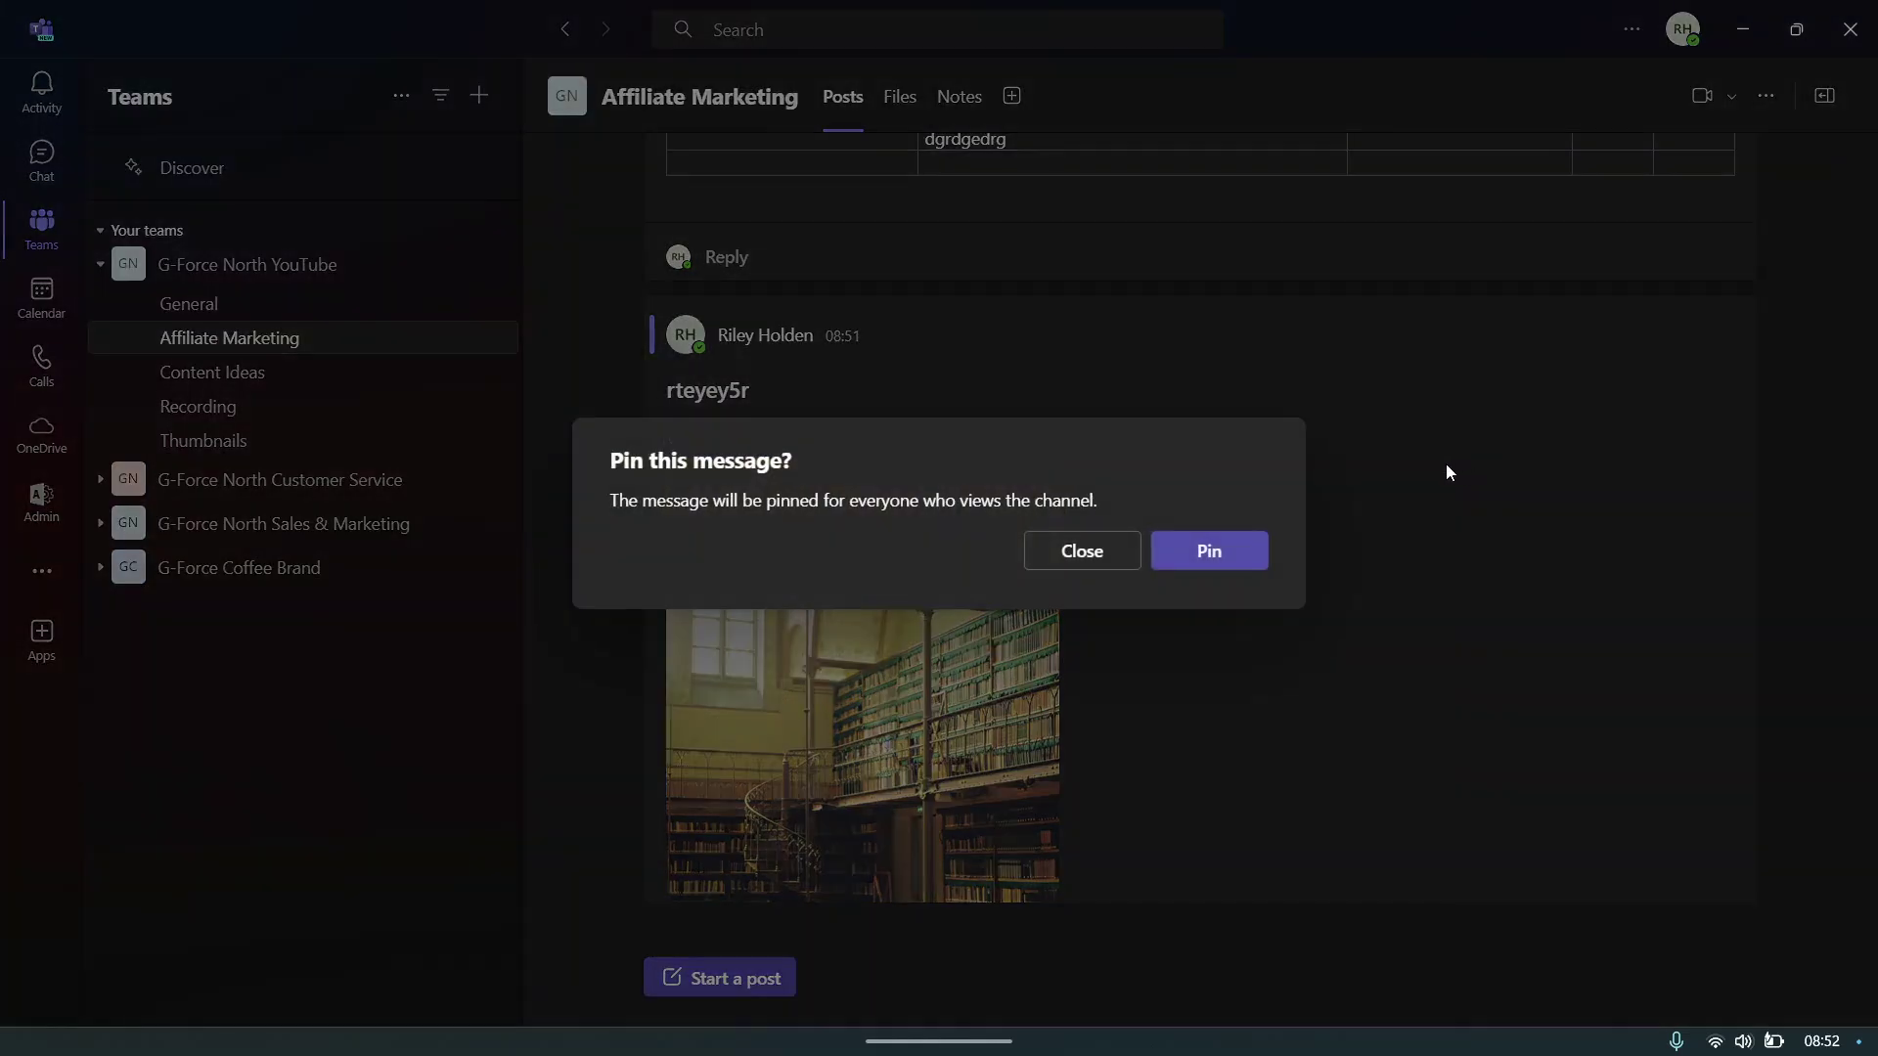
drag(599, 500, 1094, 525)
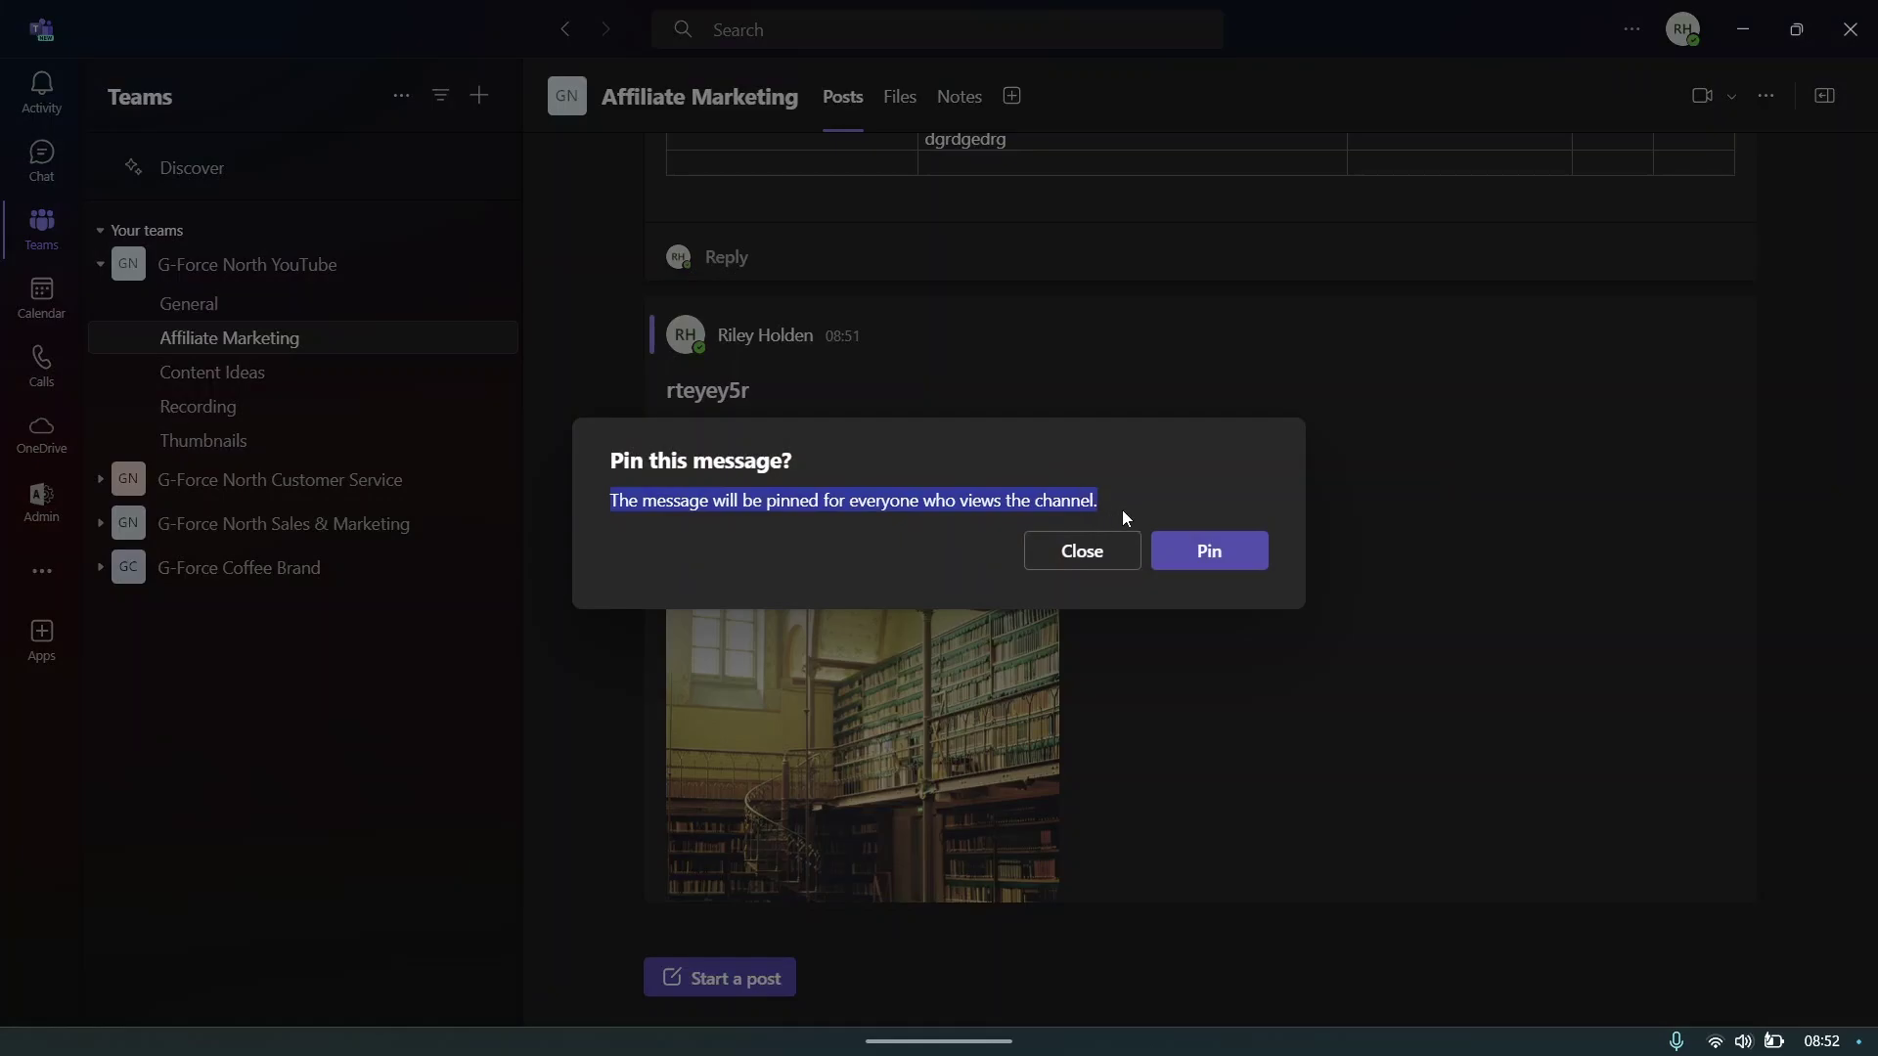
click(1123, 510)
click(1212, 548)
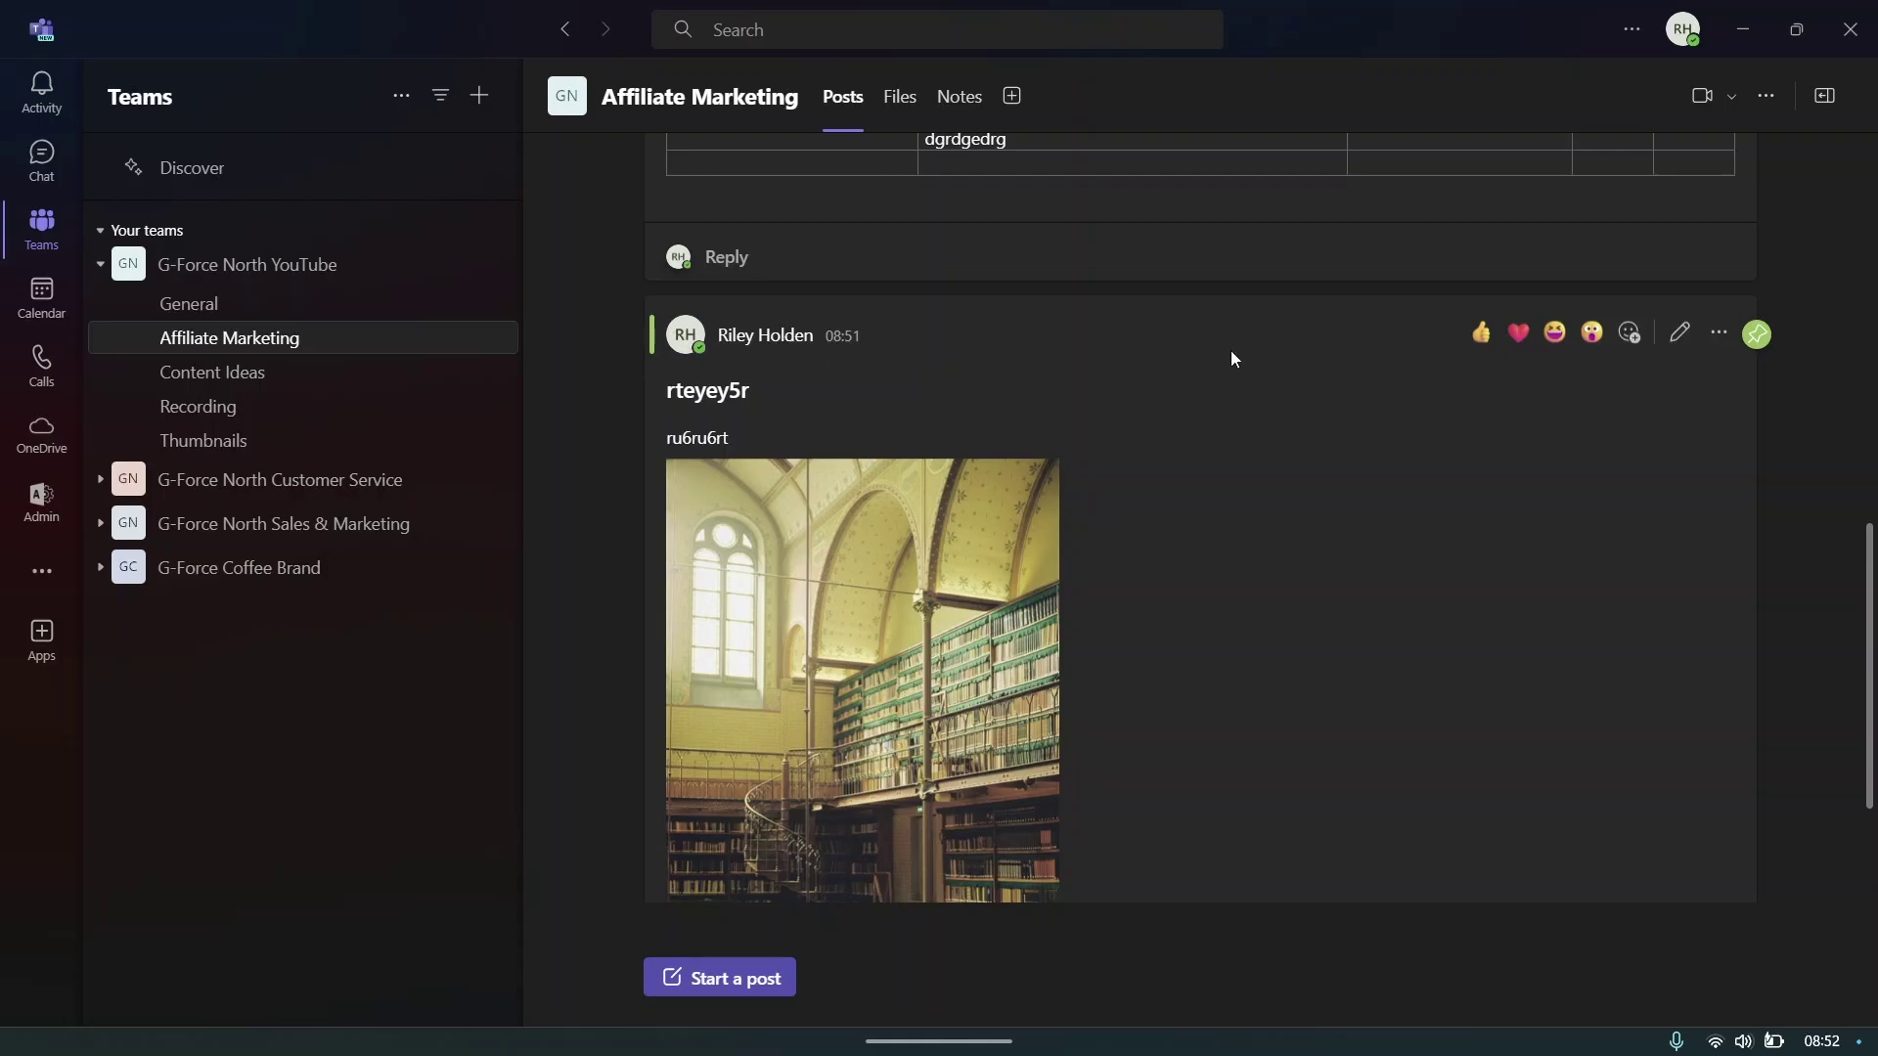
- Unpin the library-image post again
scroll(1811, 365, down, 2)
scroll(1811, 366, up, 4)
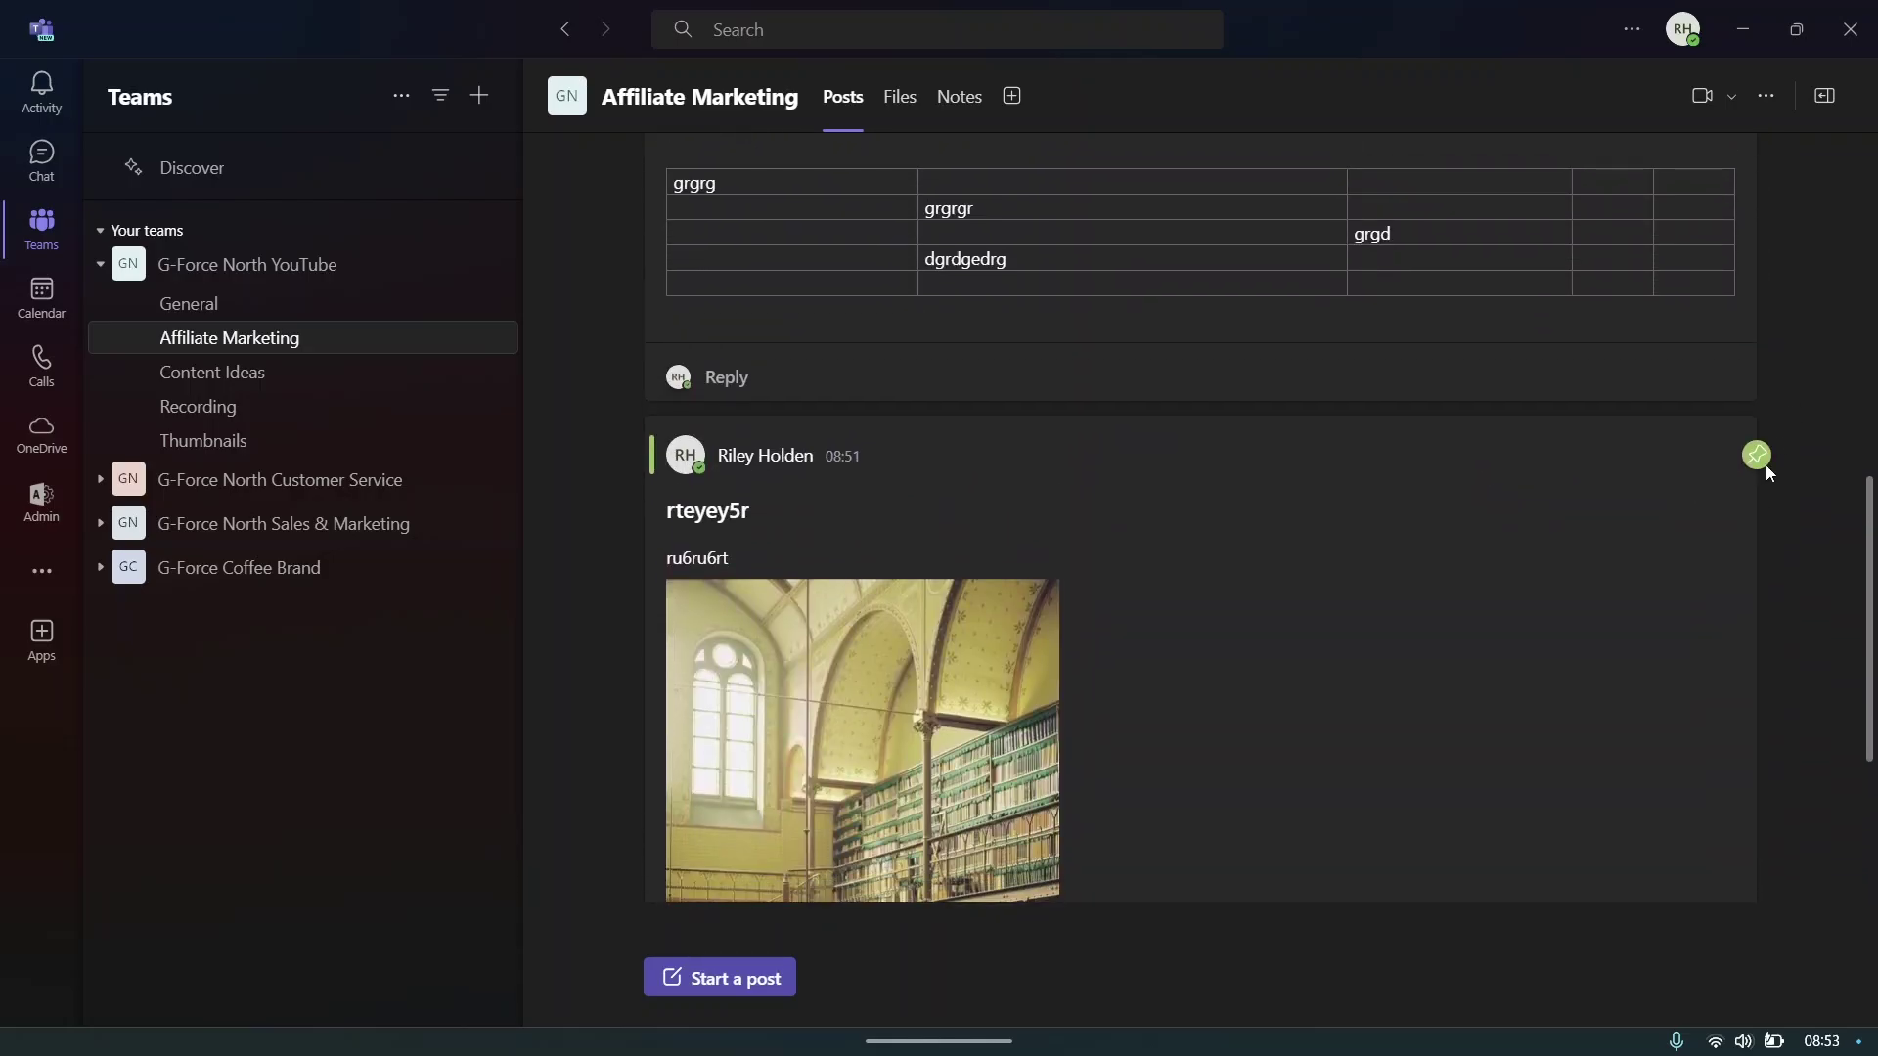
click(1718, 452)
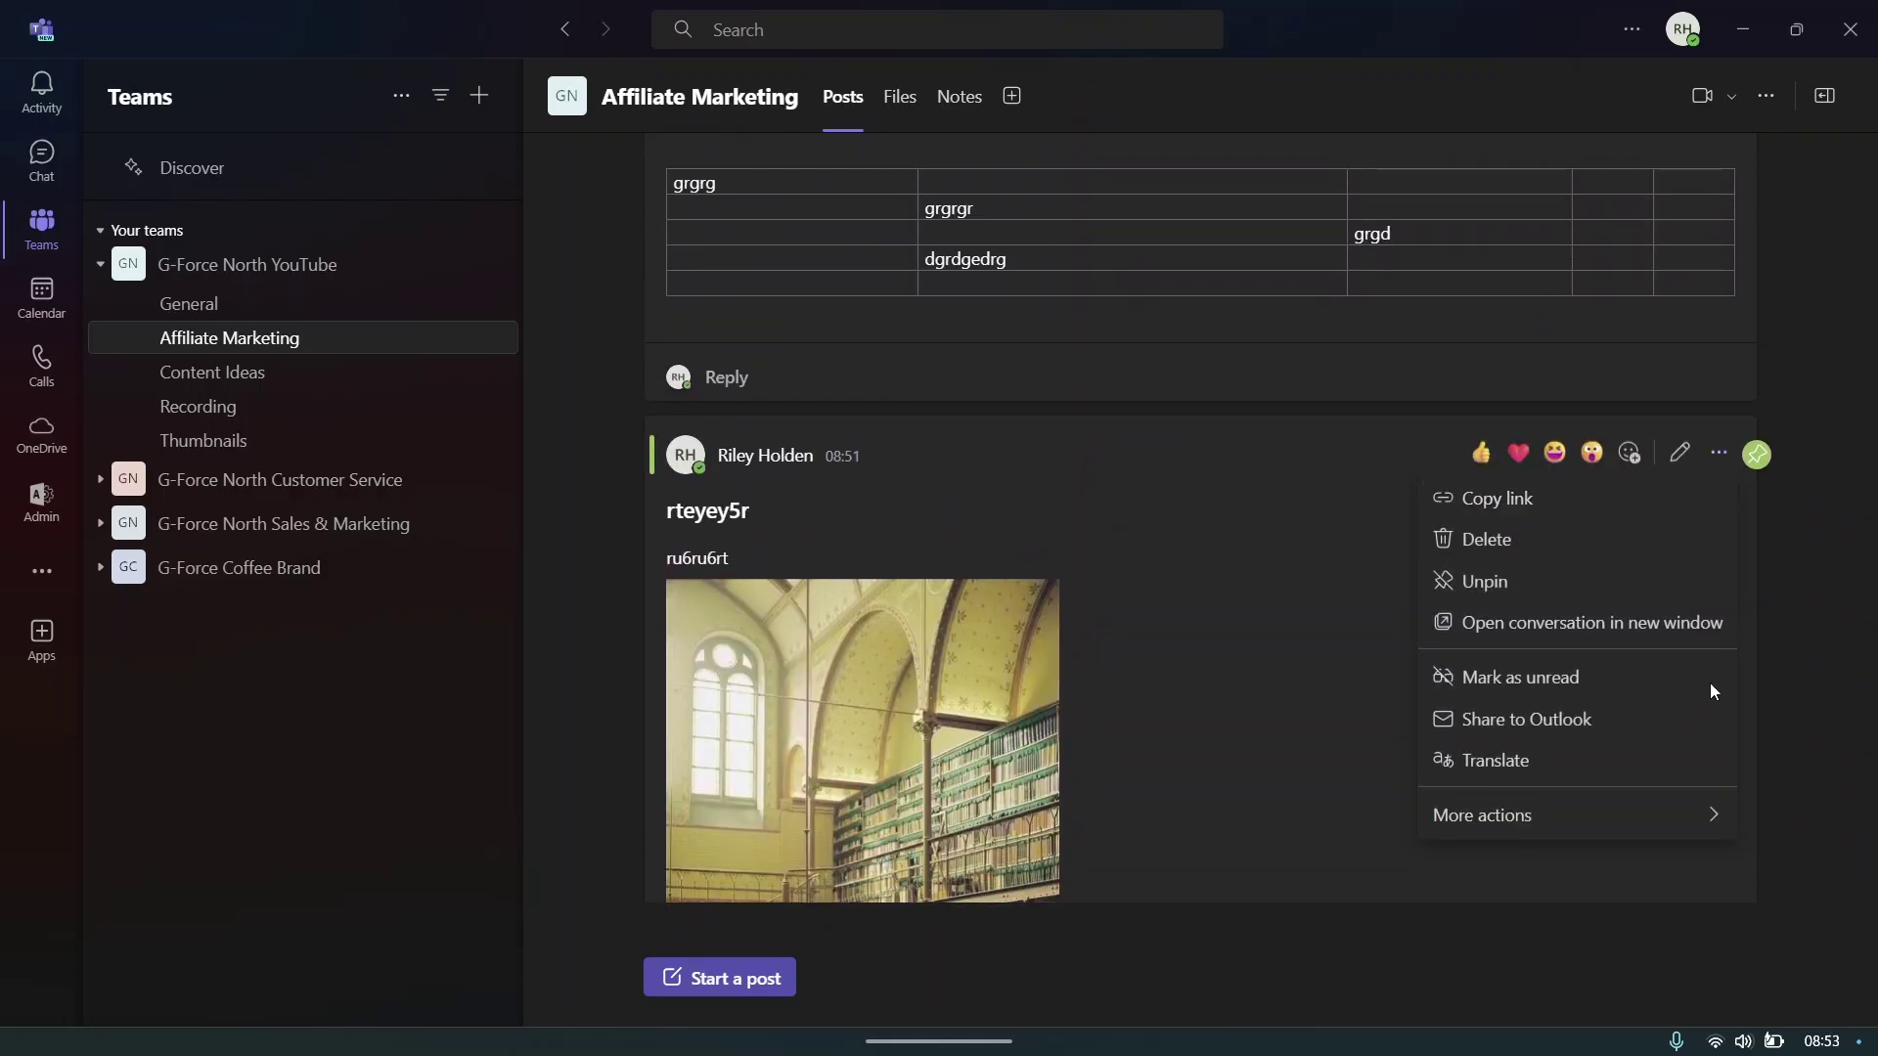
click(1487, 583)
click(1209, 548)
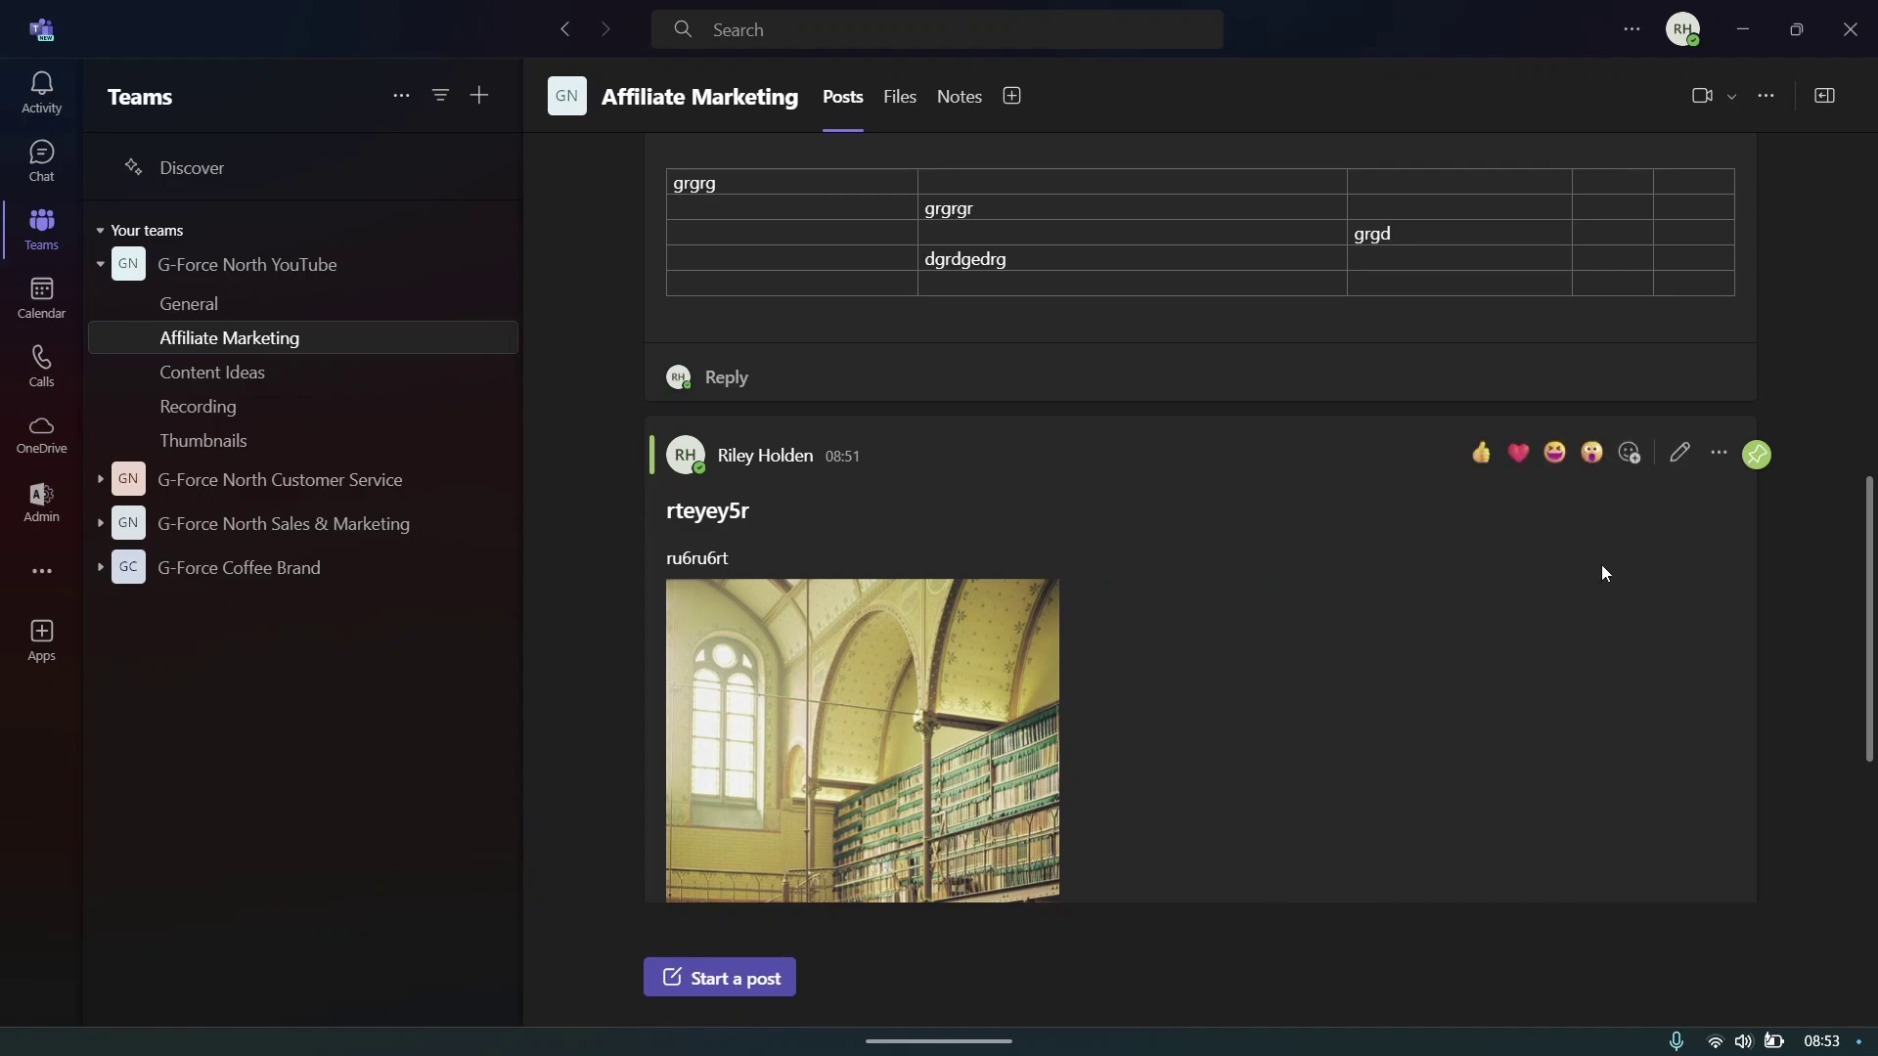
click(1719, 451)
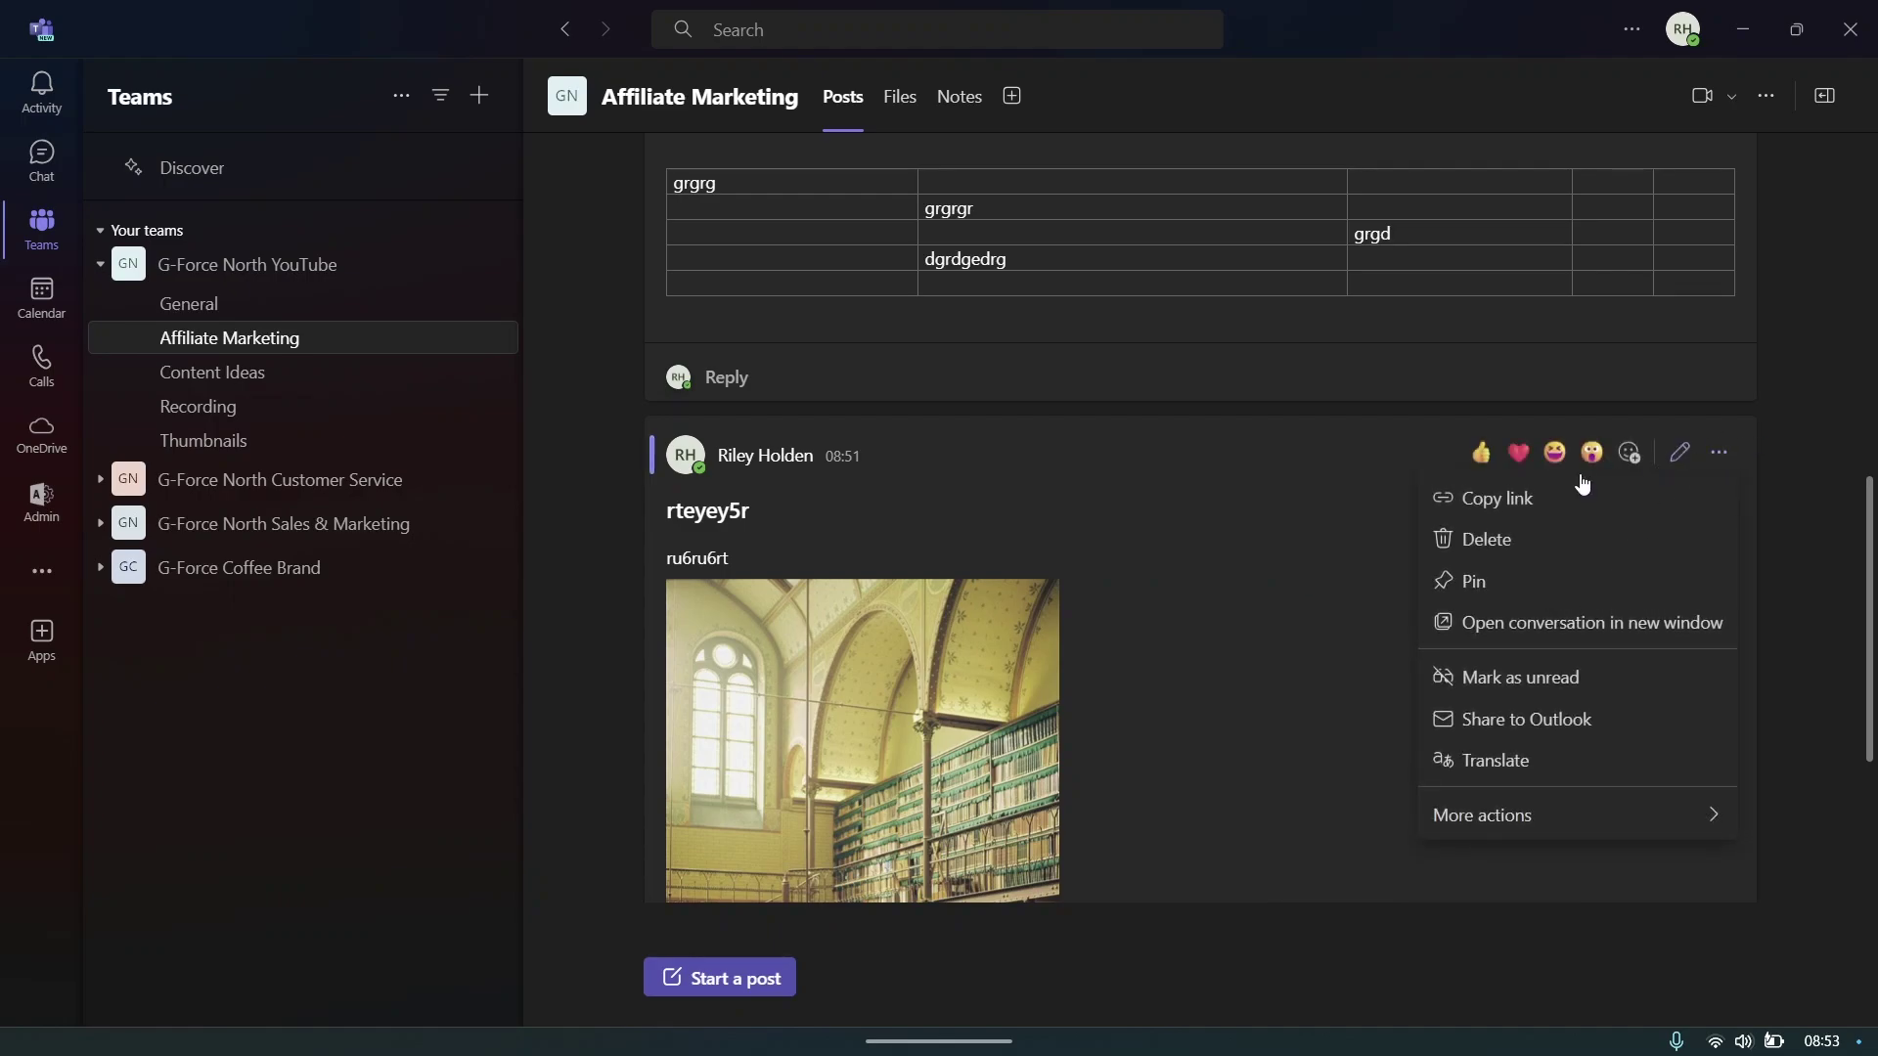
- Delete the rteyey5r library-image post, then undo the deletion to restore it
click(1479, 544)
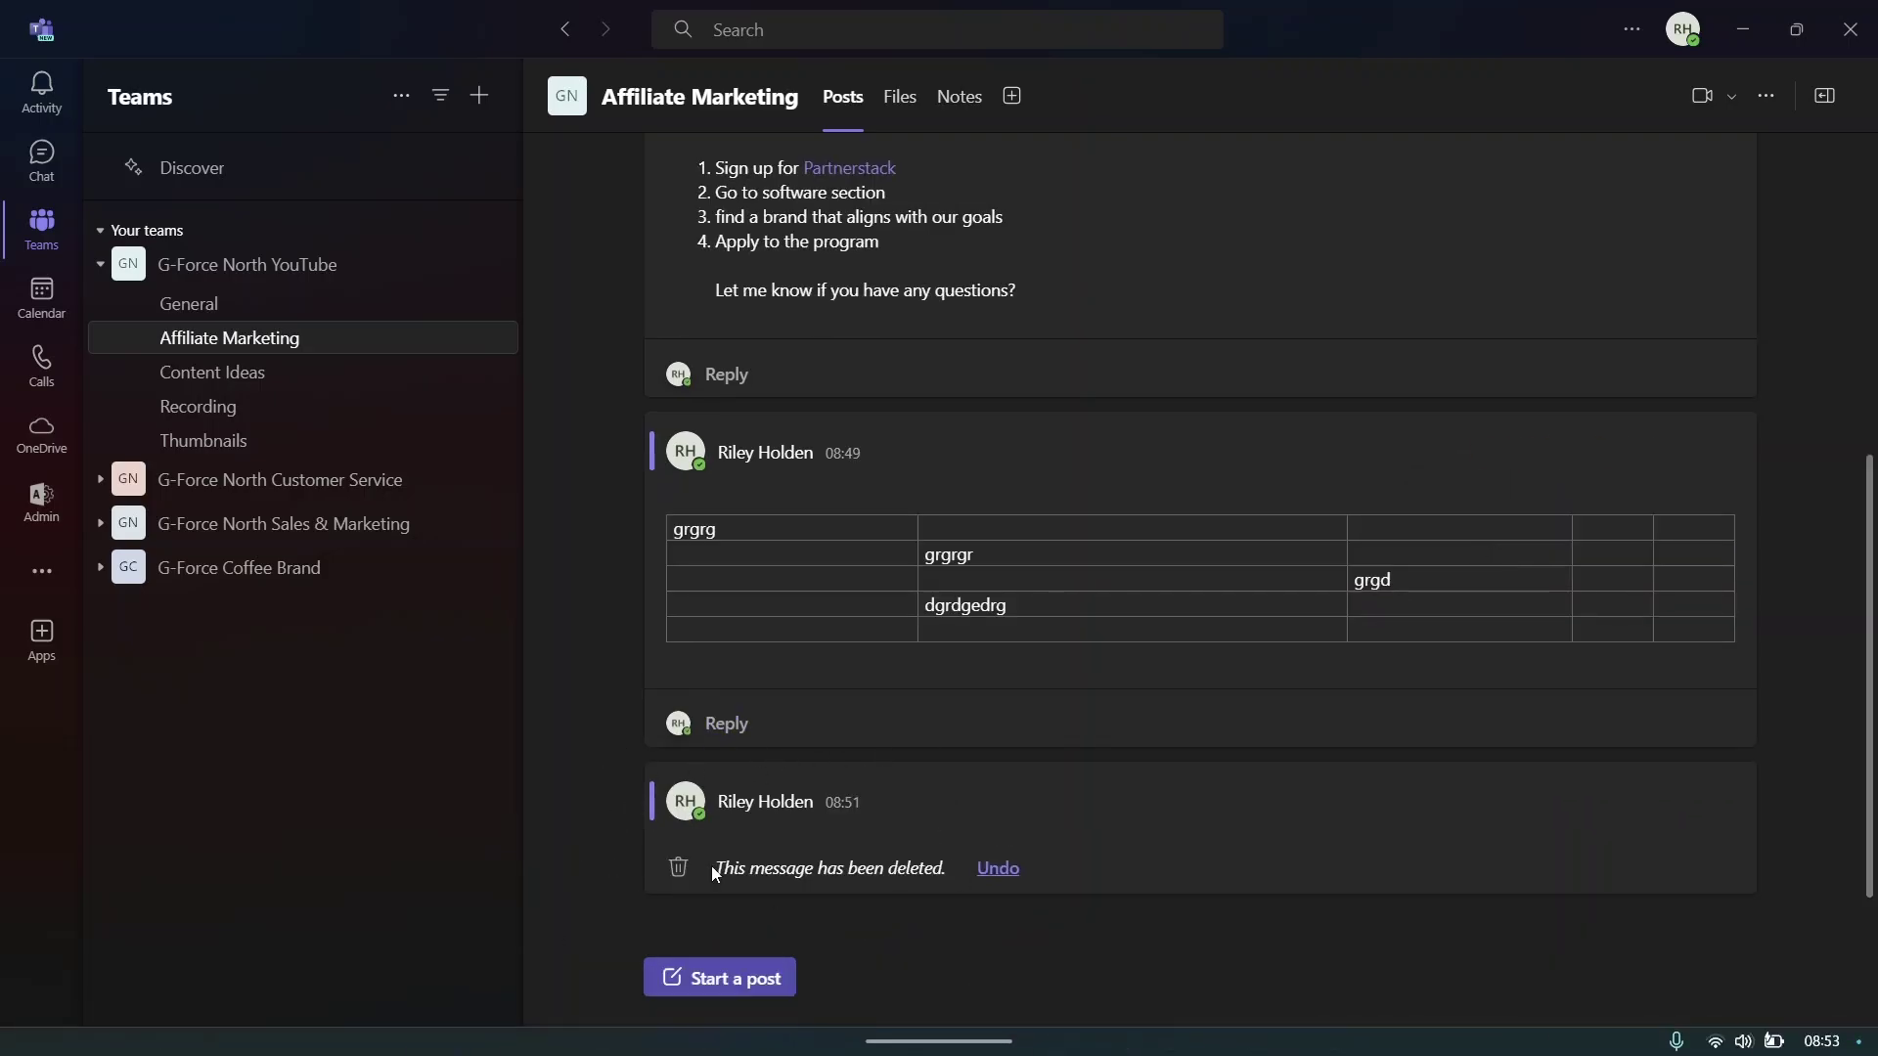
drag(713, 867, 956, 873)
click(928, 901)
click(998, 869)
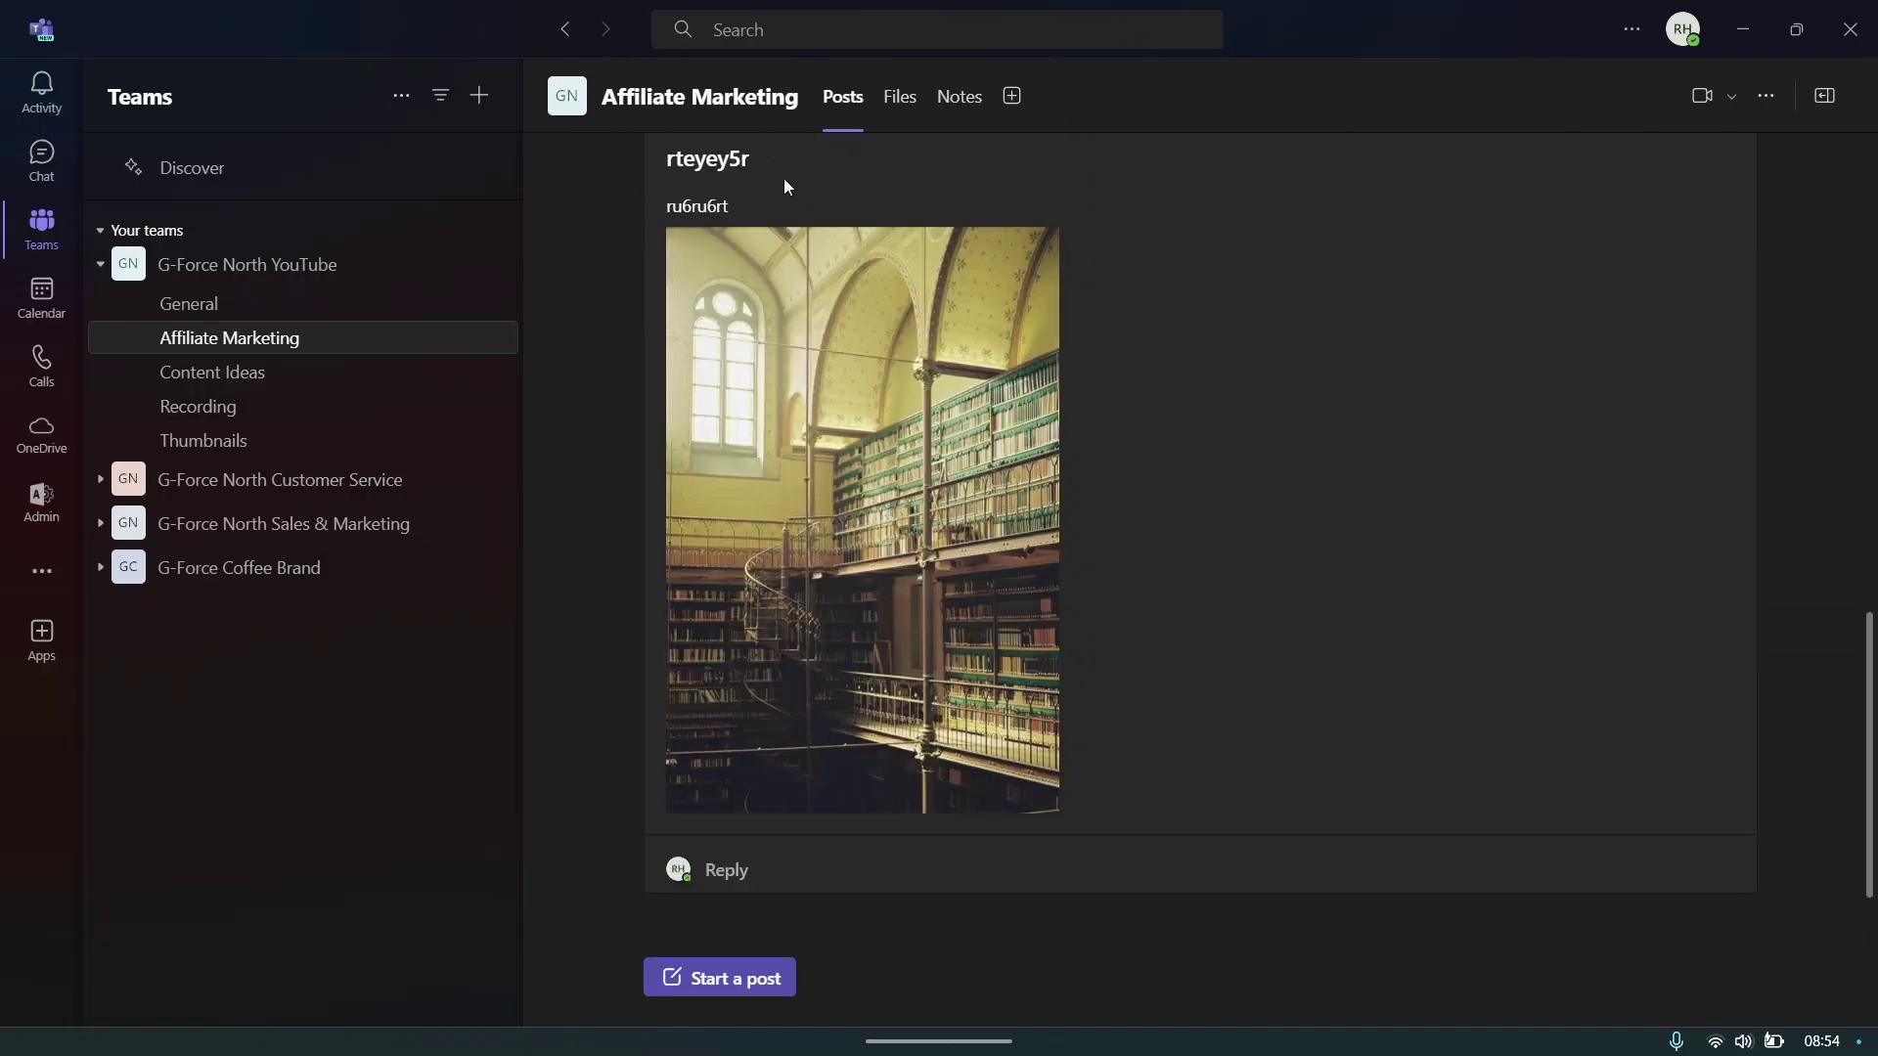
click(915, 109)
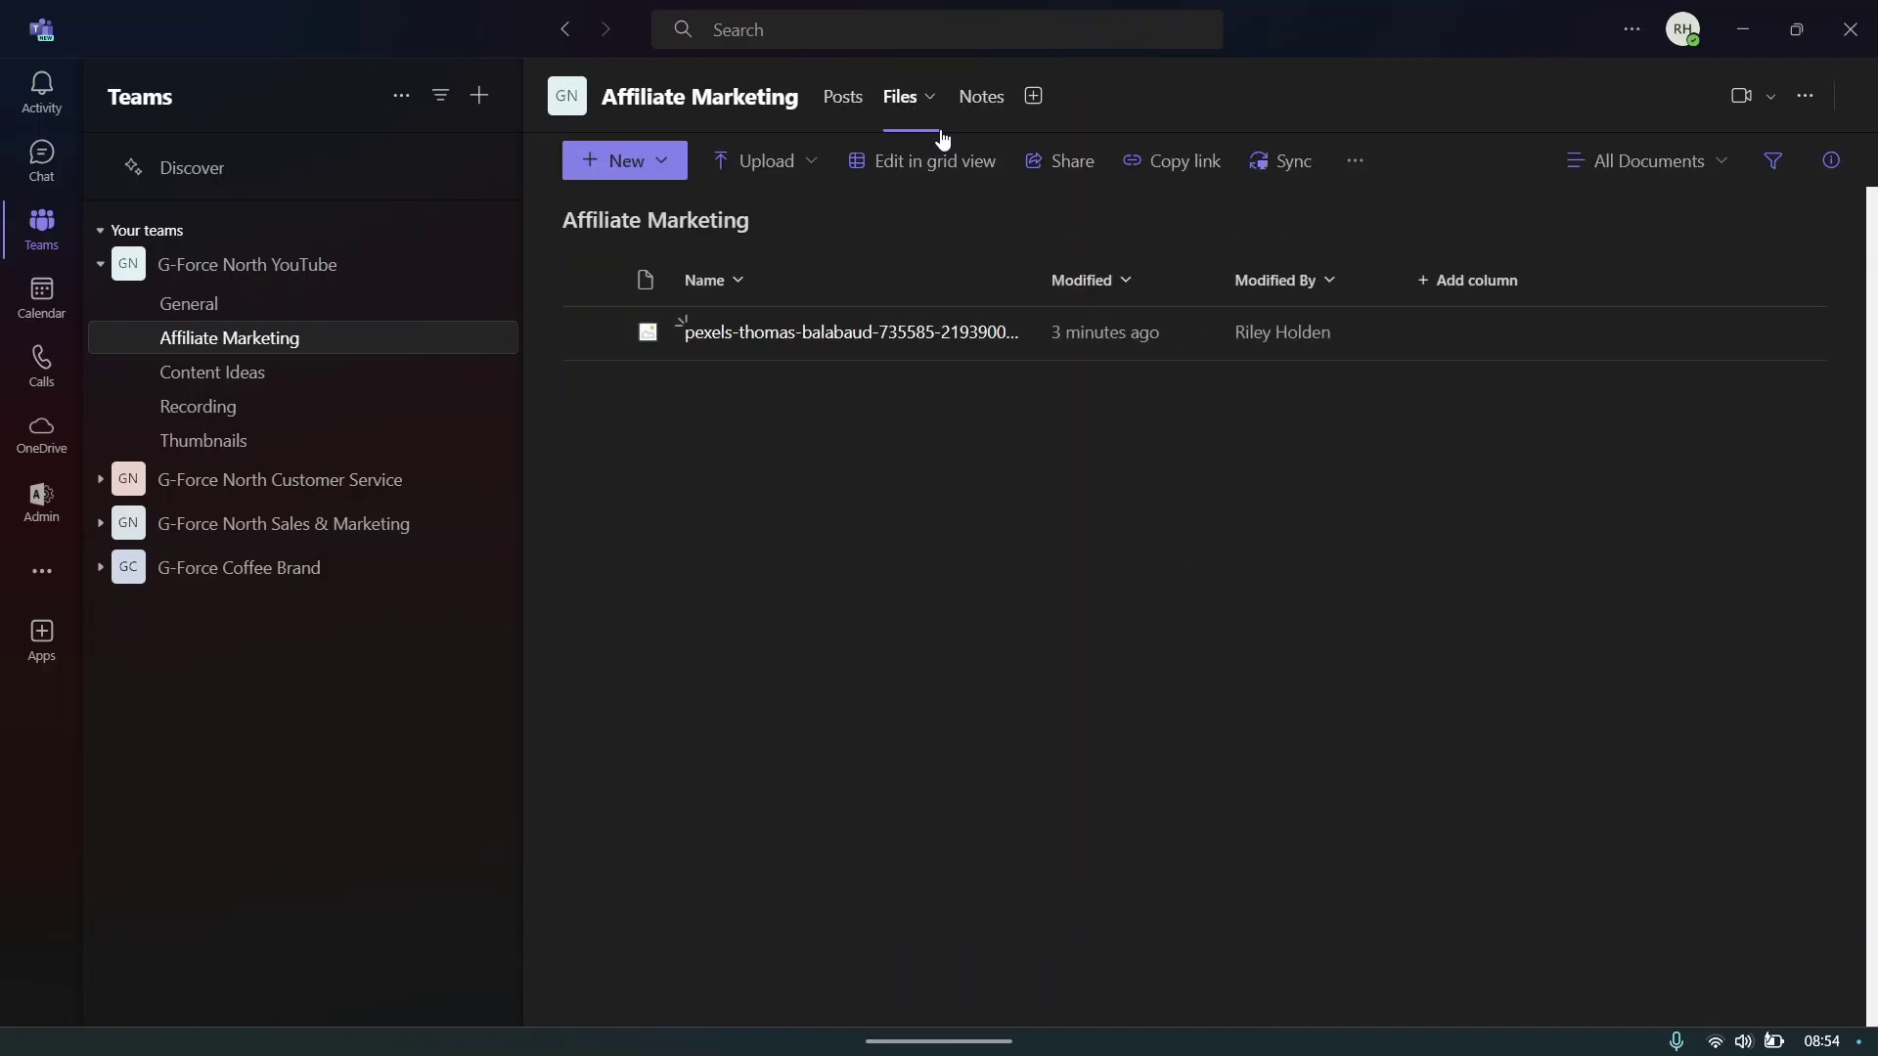
click(976, 103)
click(897, 101)
click(838, 101)
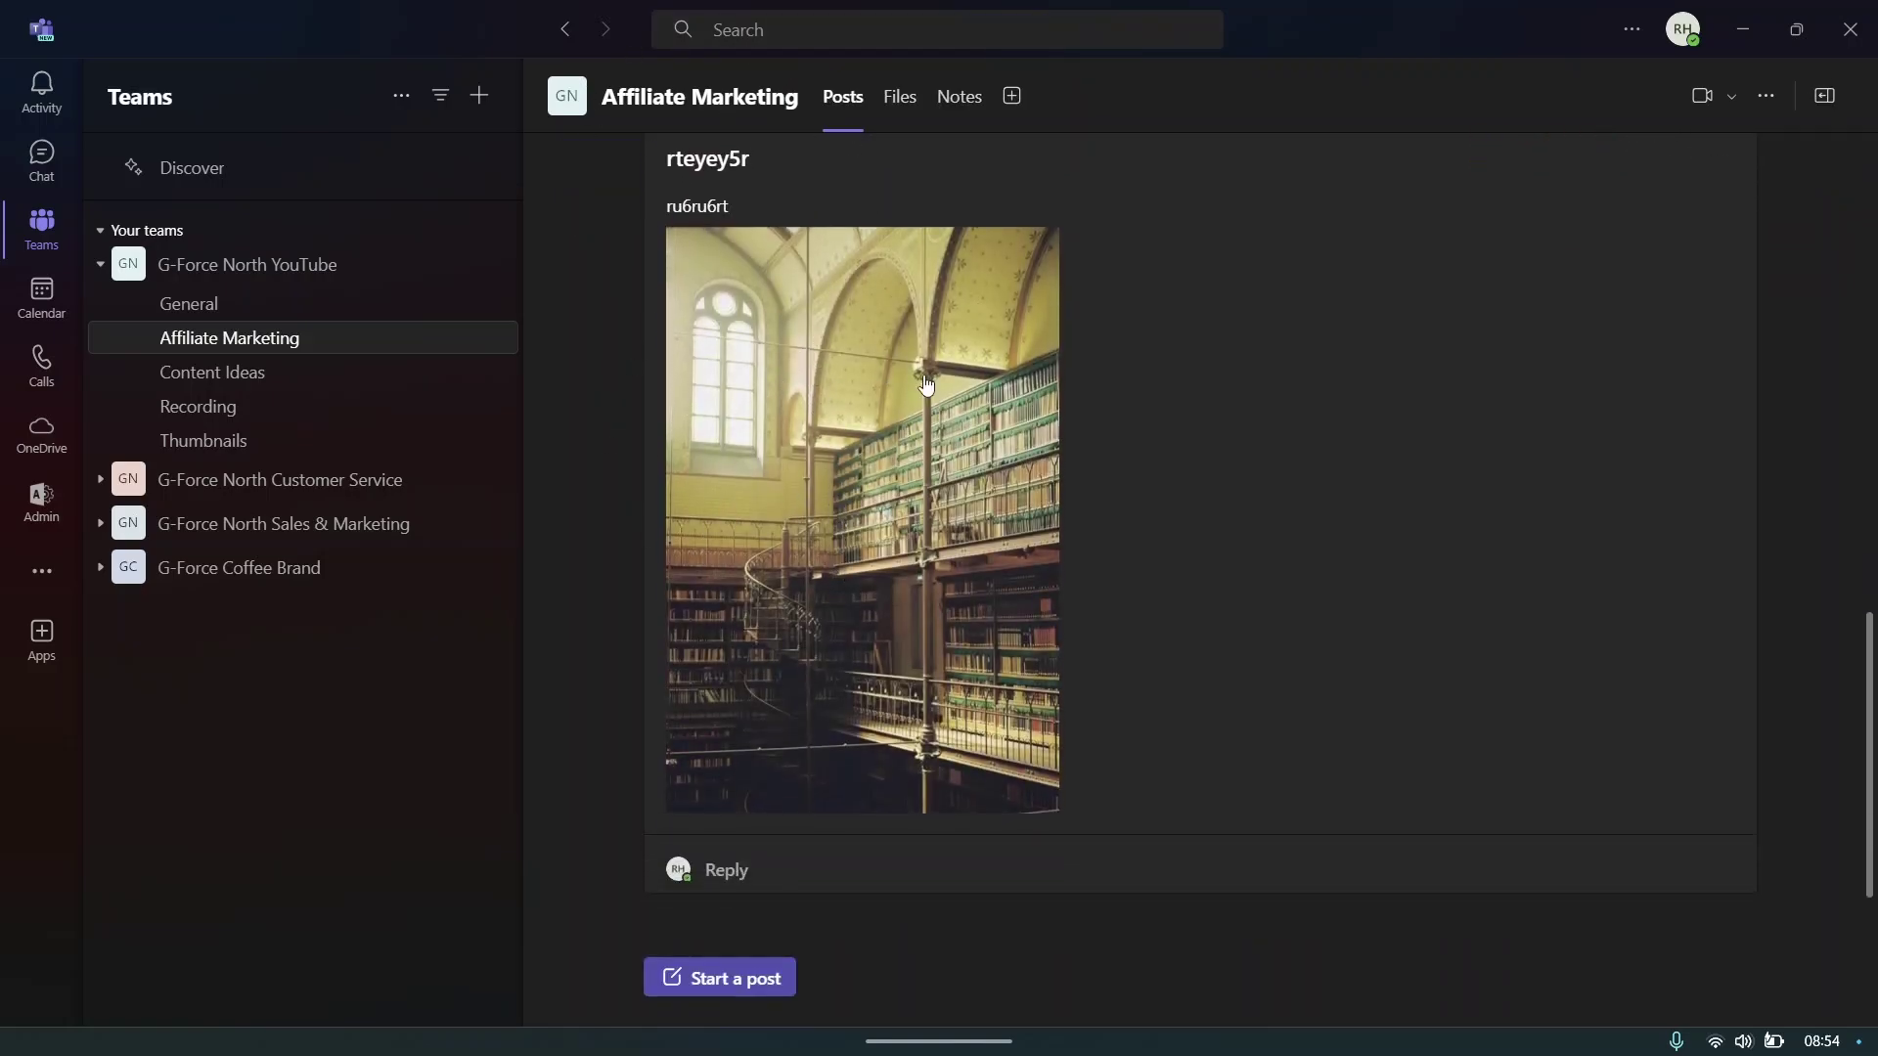
click(900, 98)
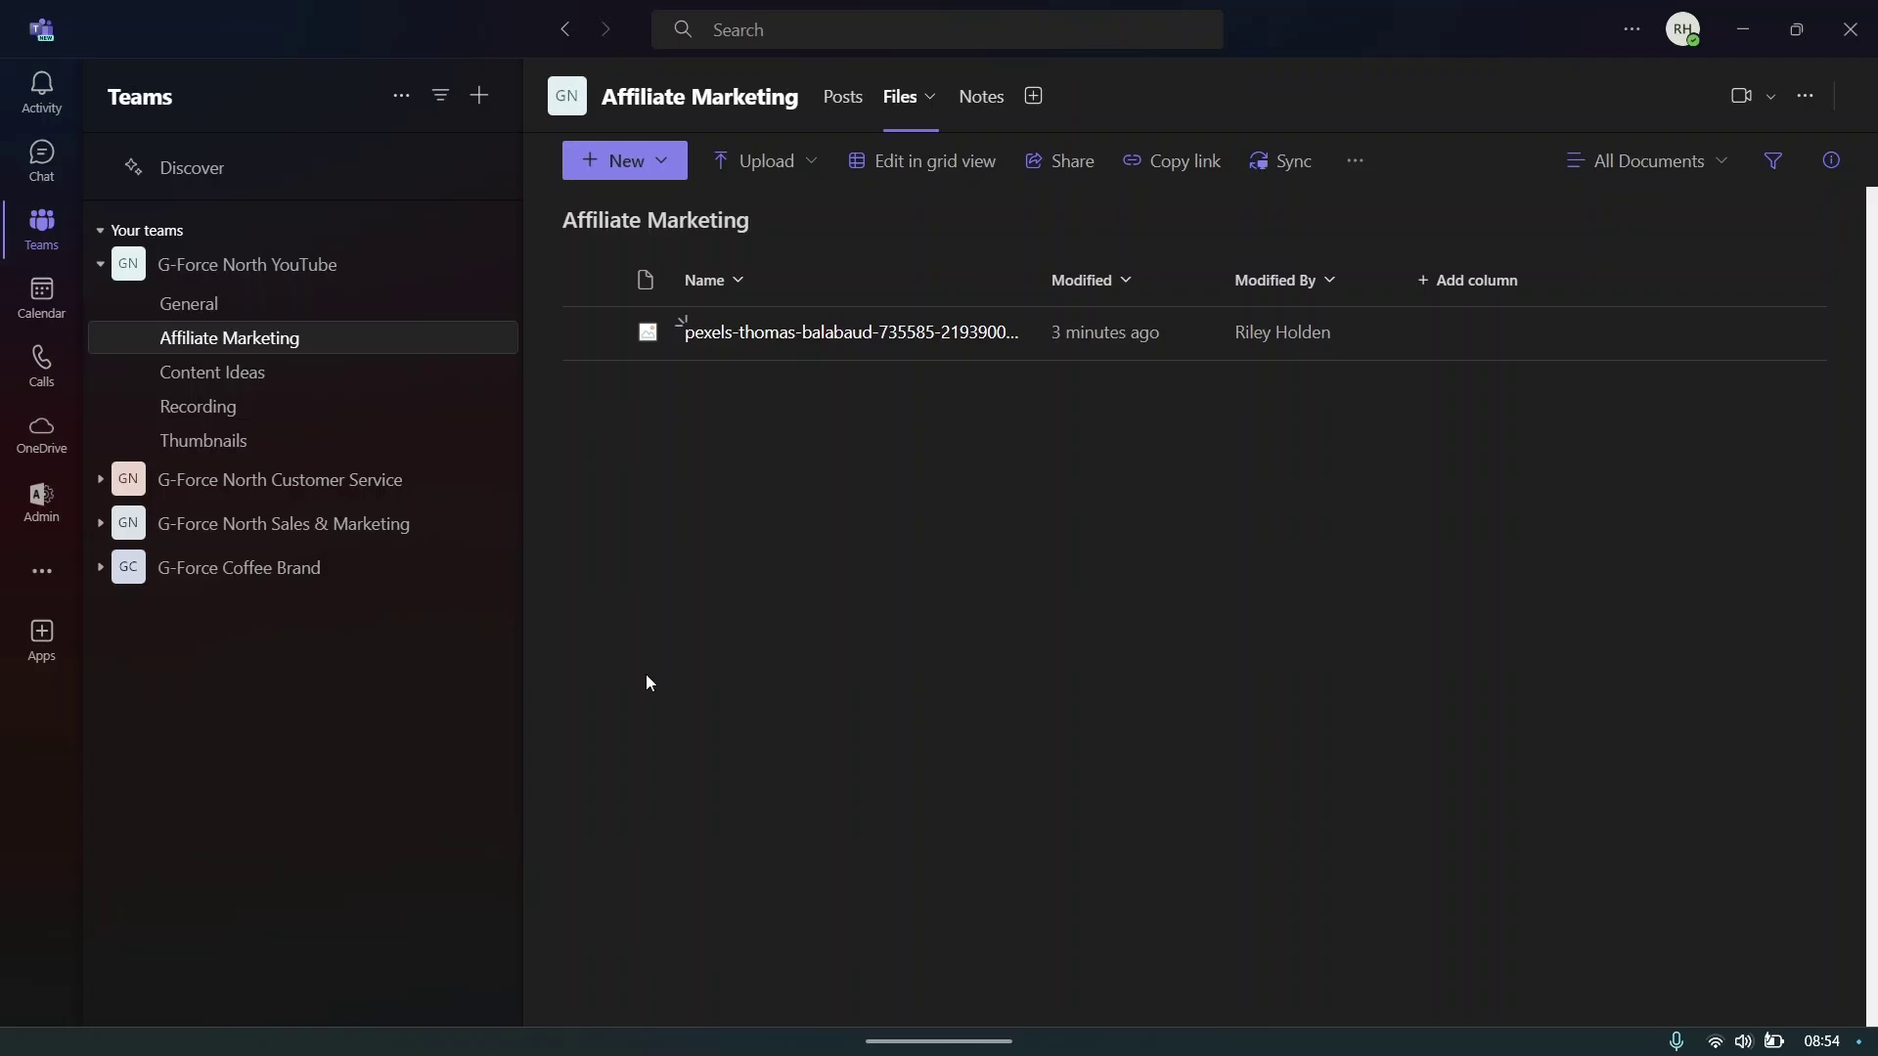
click(838, 108)
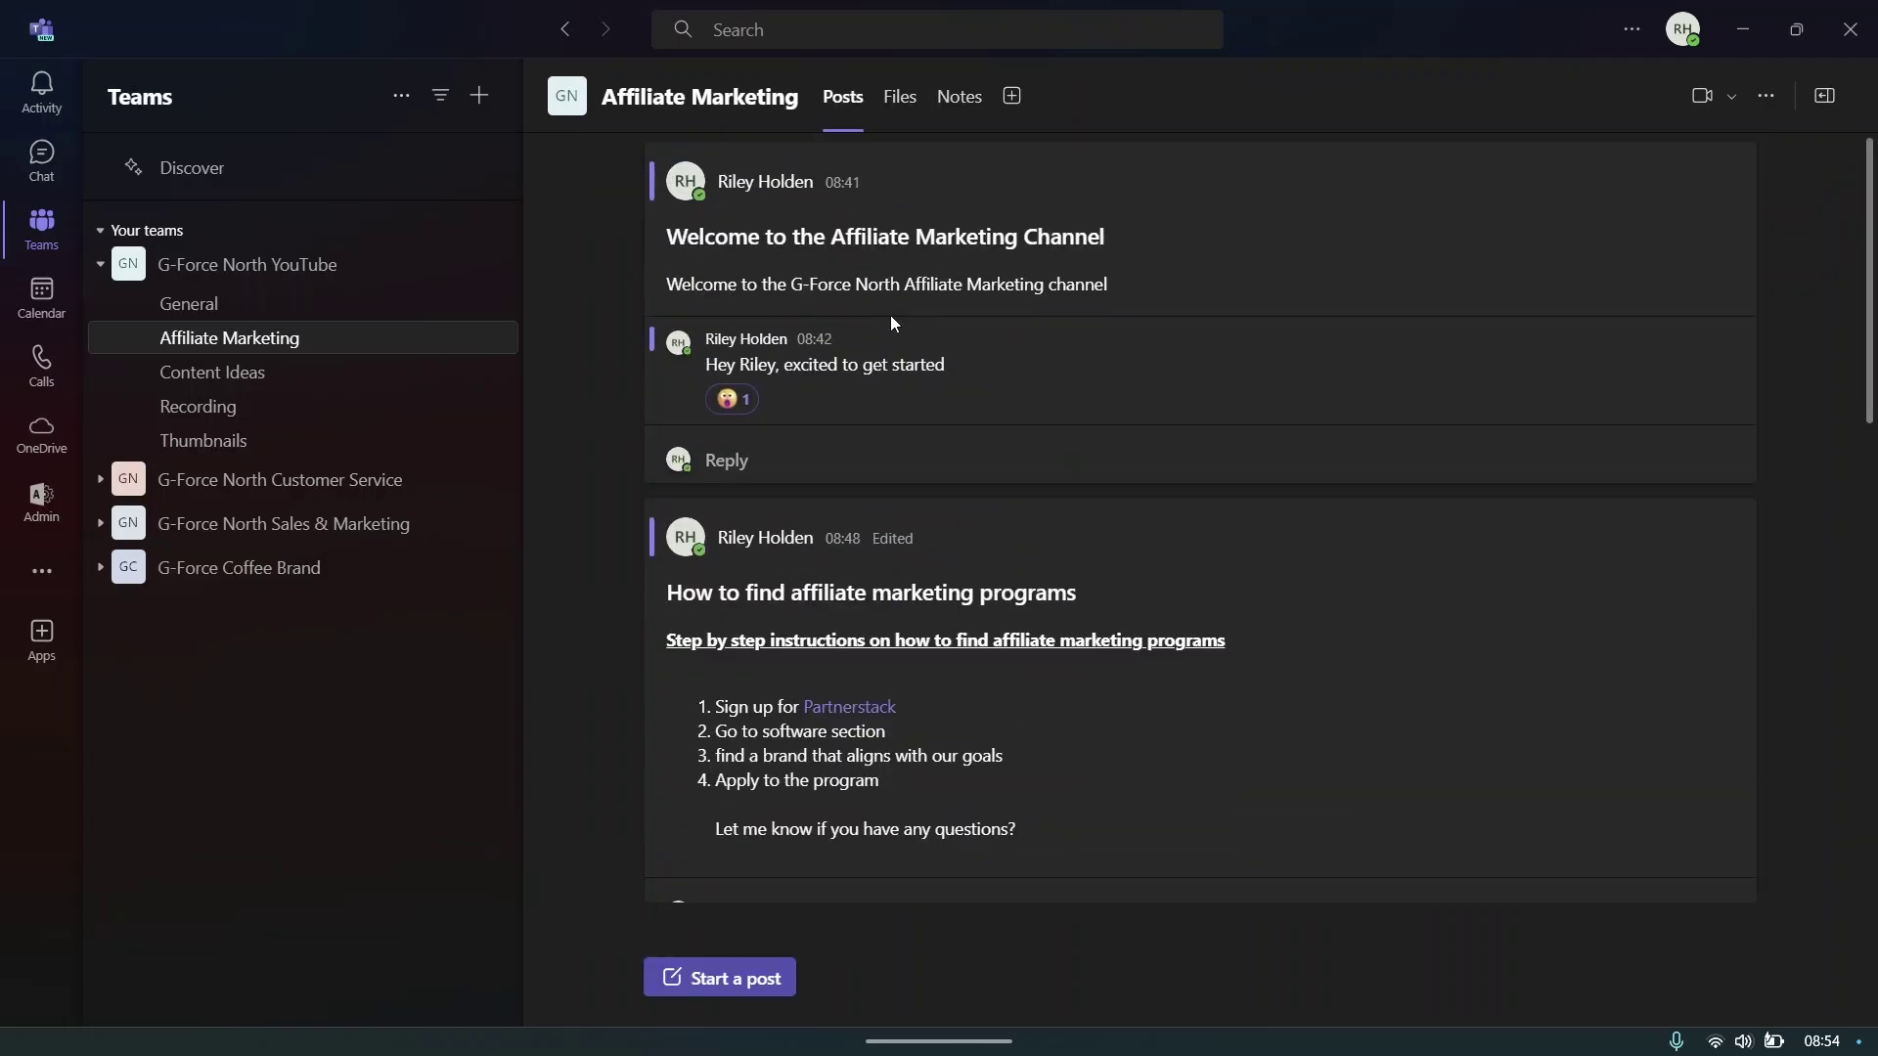
scroll(1075, 411, down, 5)
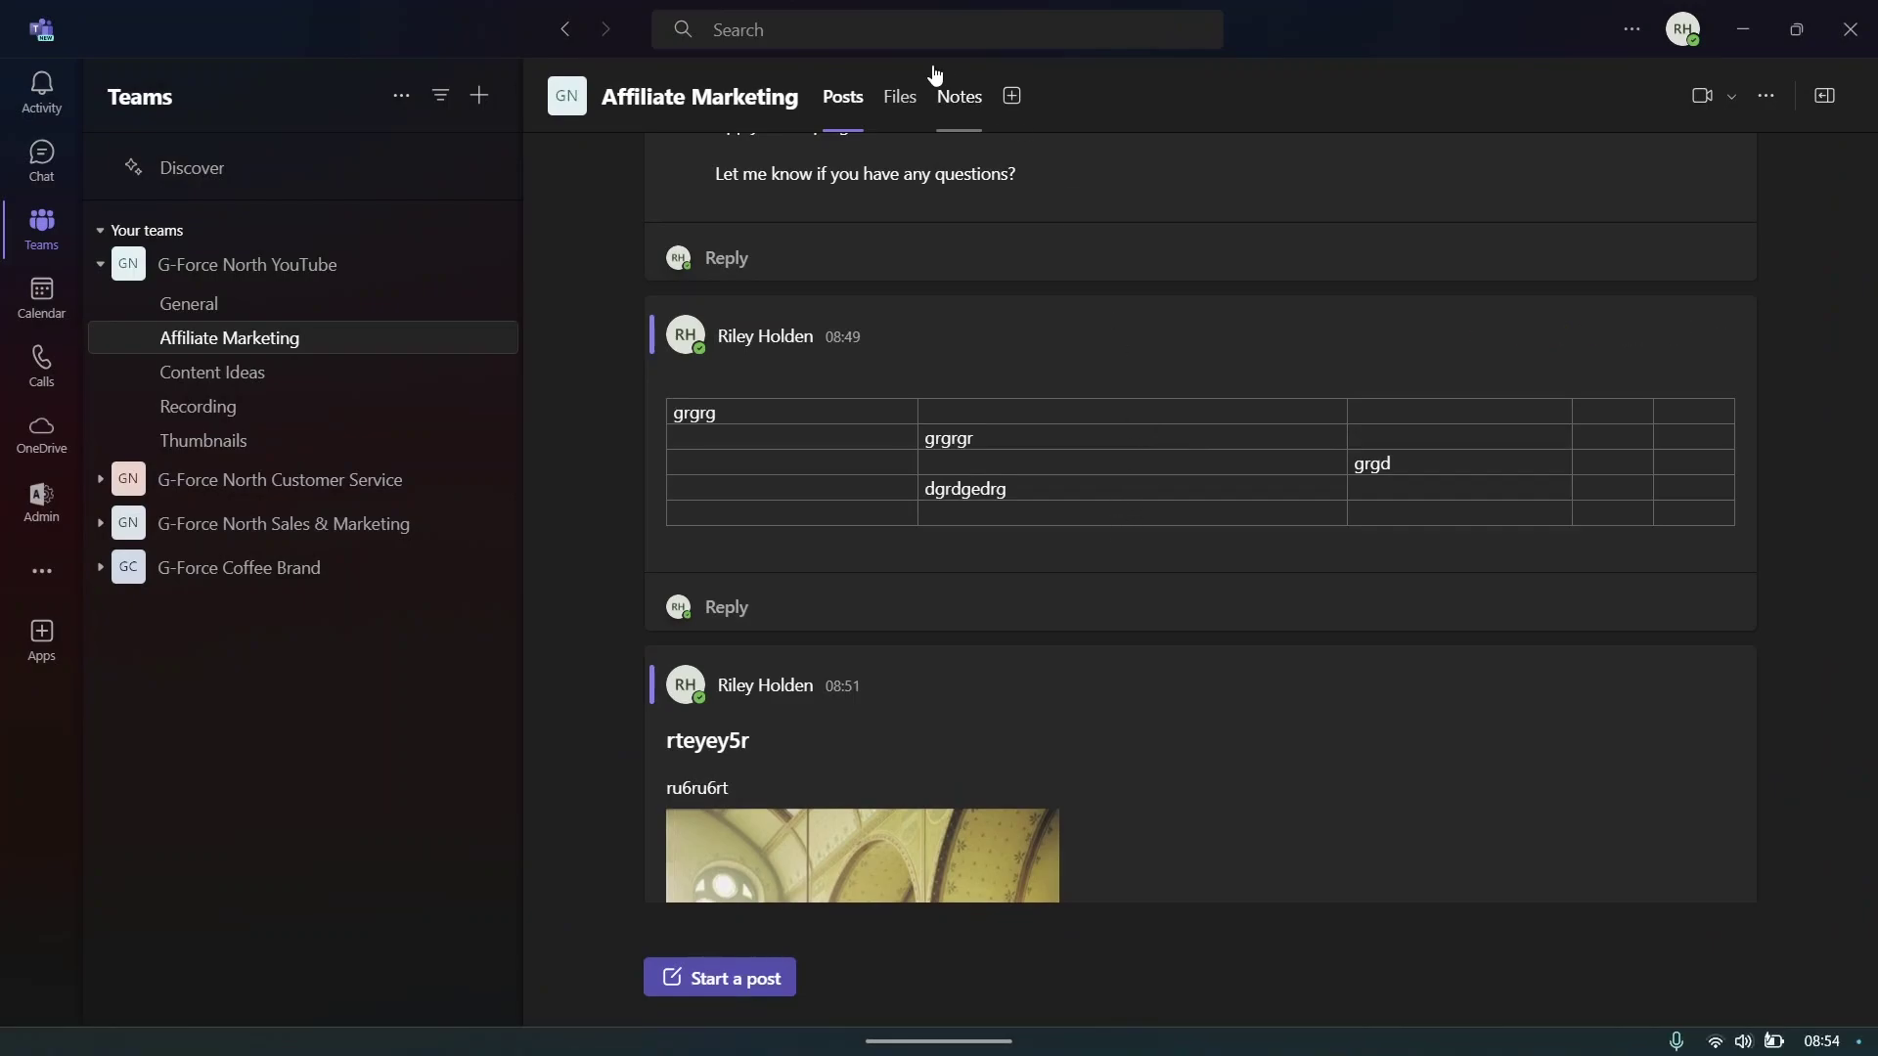
click(903, 96)
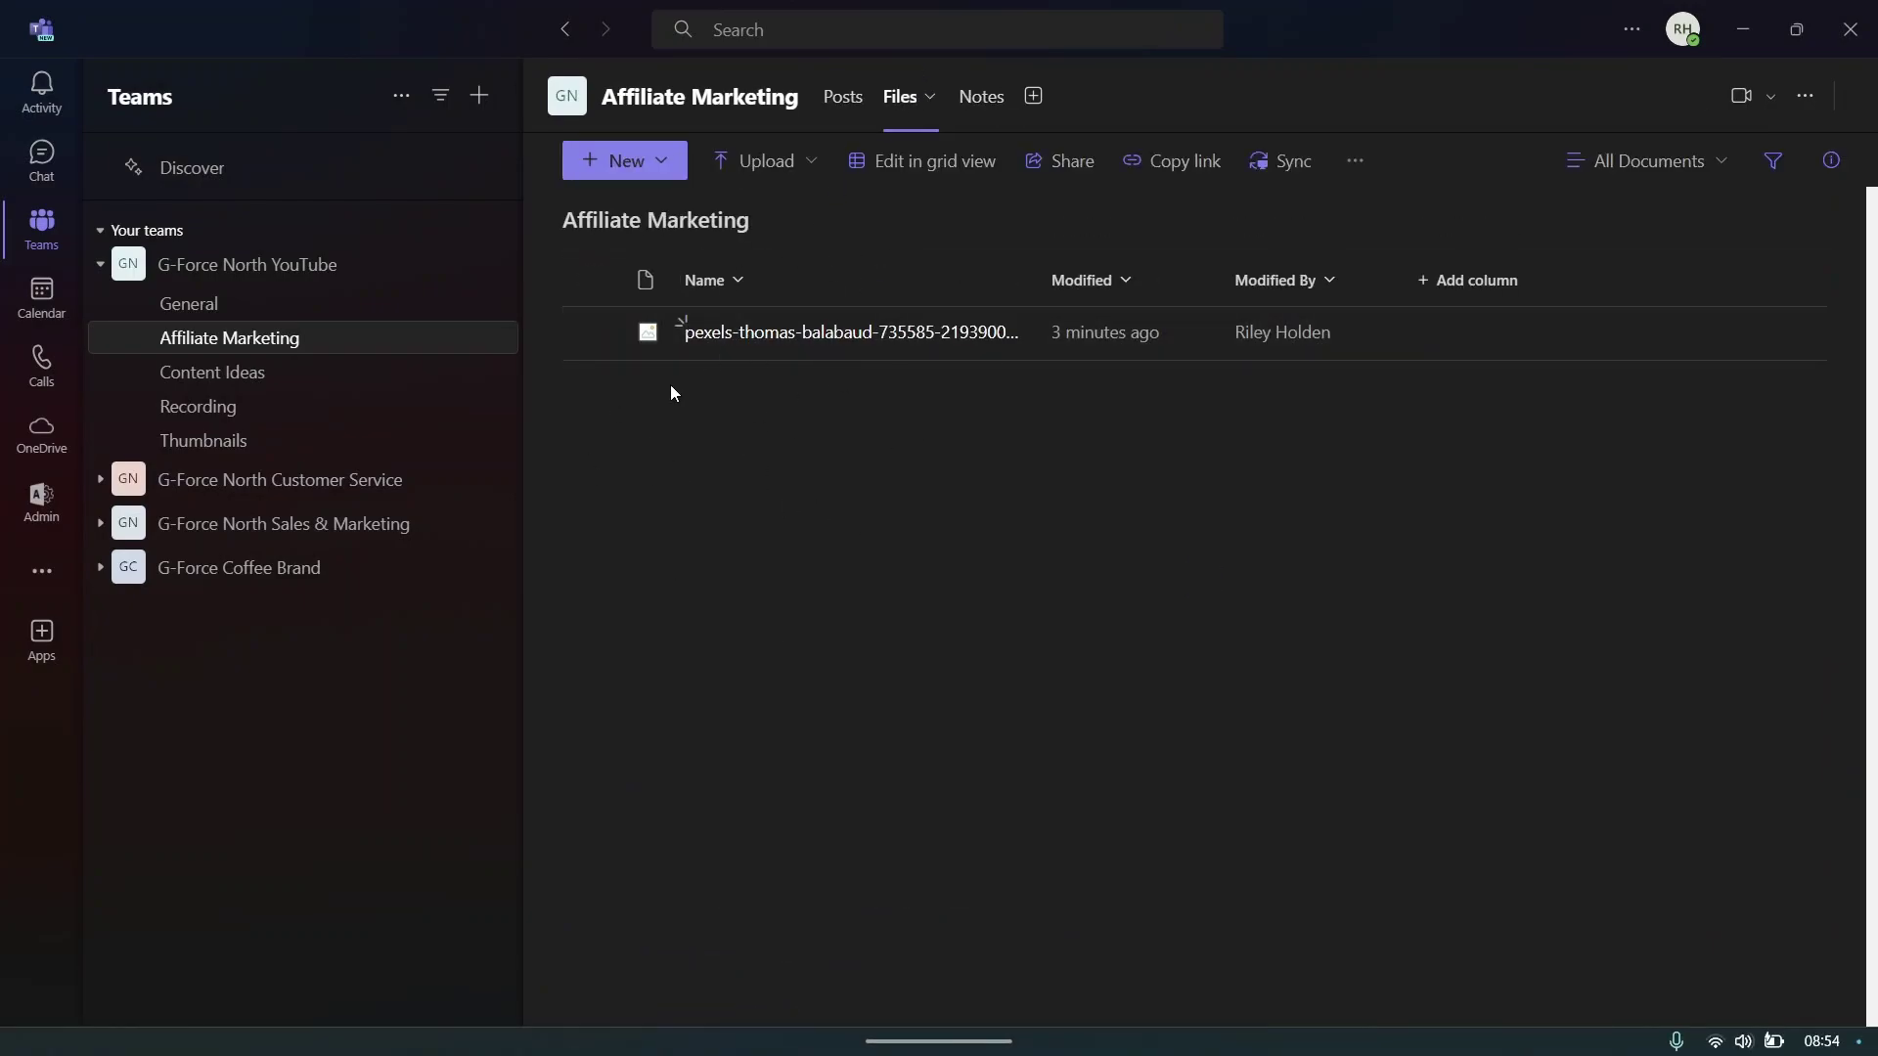
click(726, 338)
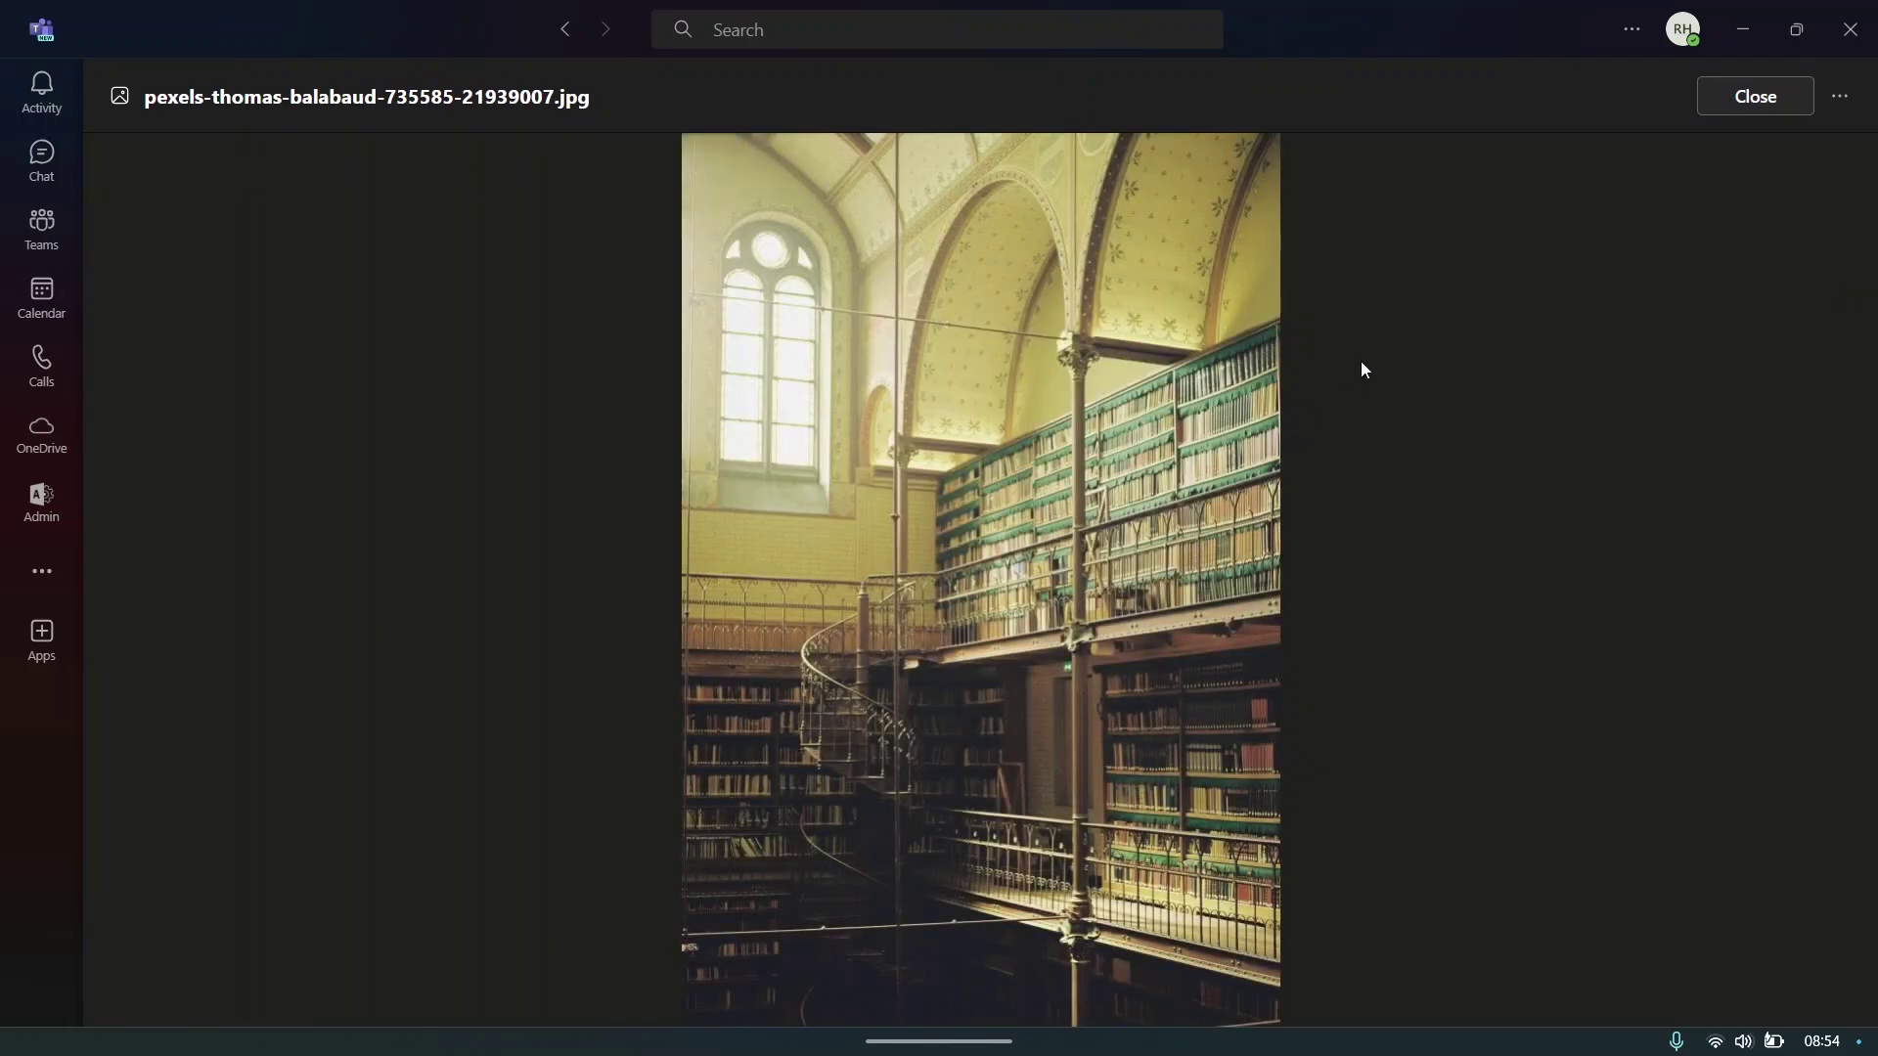
click(1706, 93)
click(841, 96)
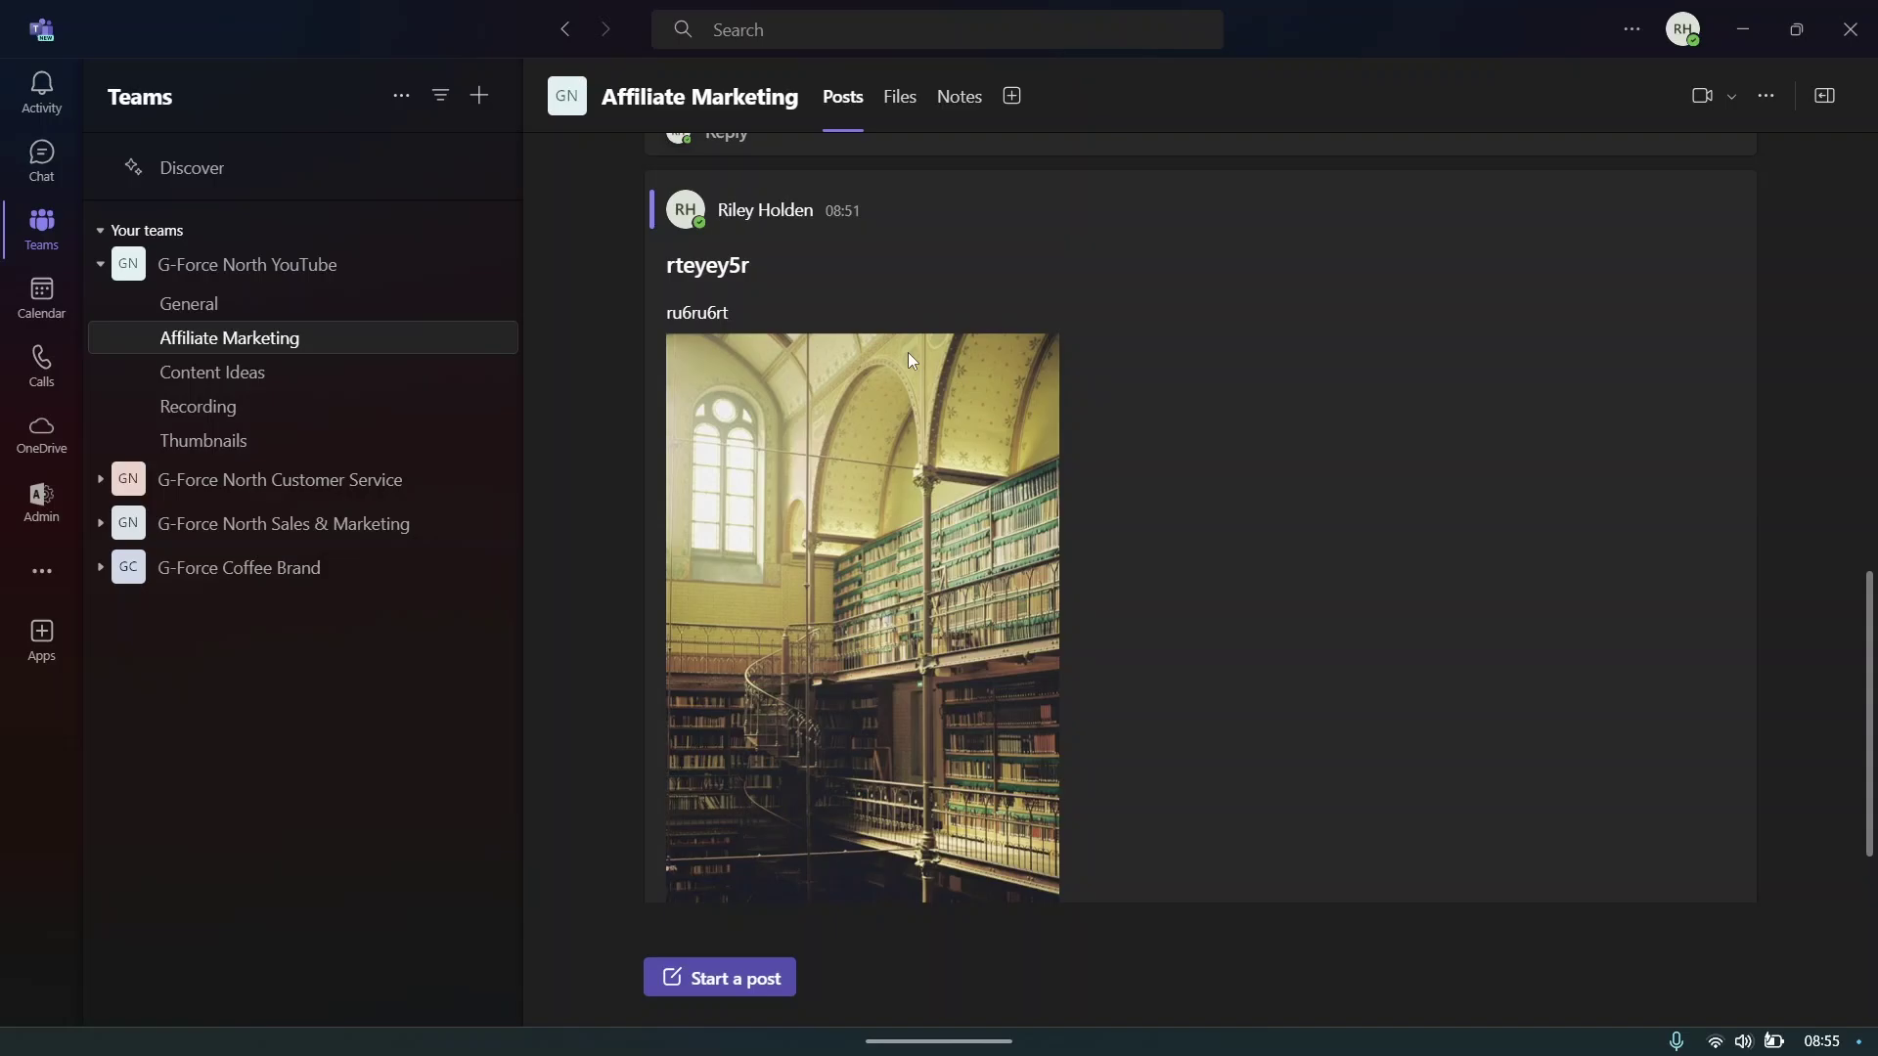
scroll(909, 361, up, 10)
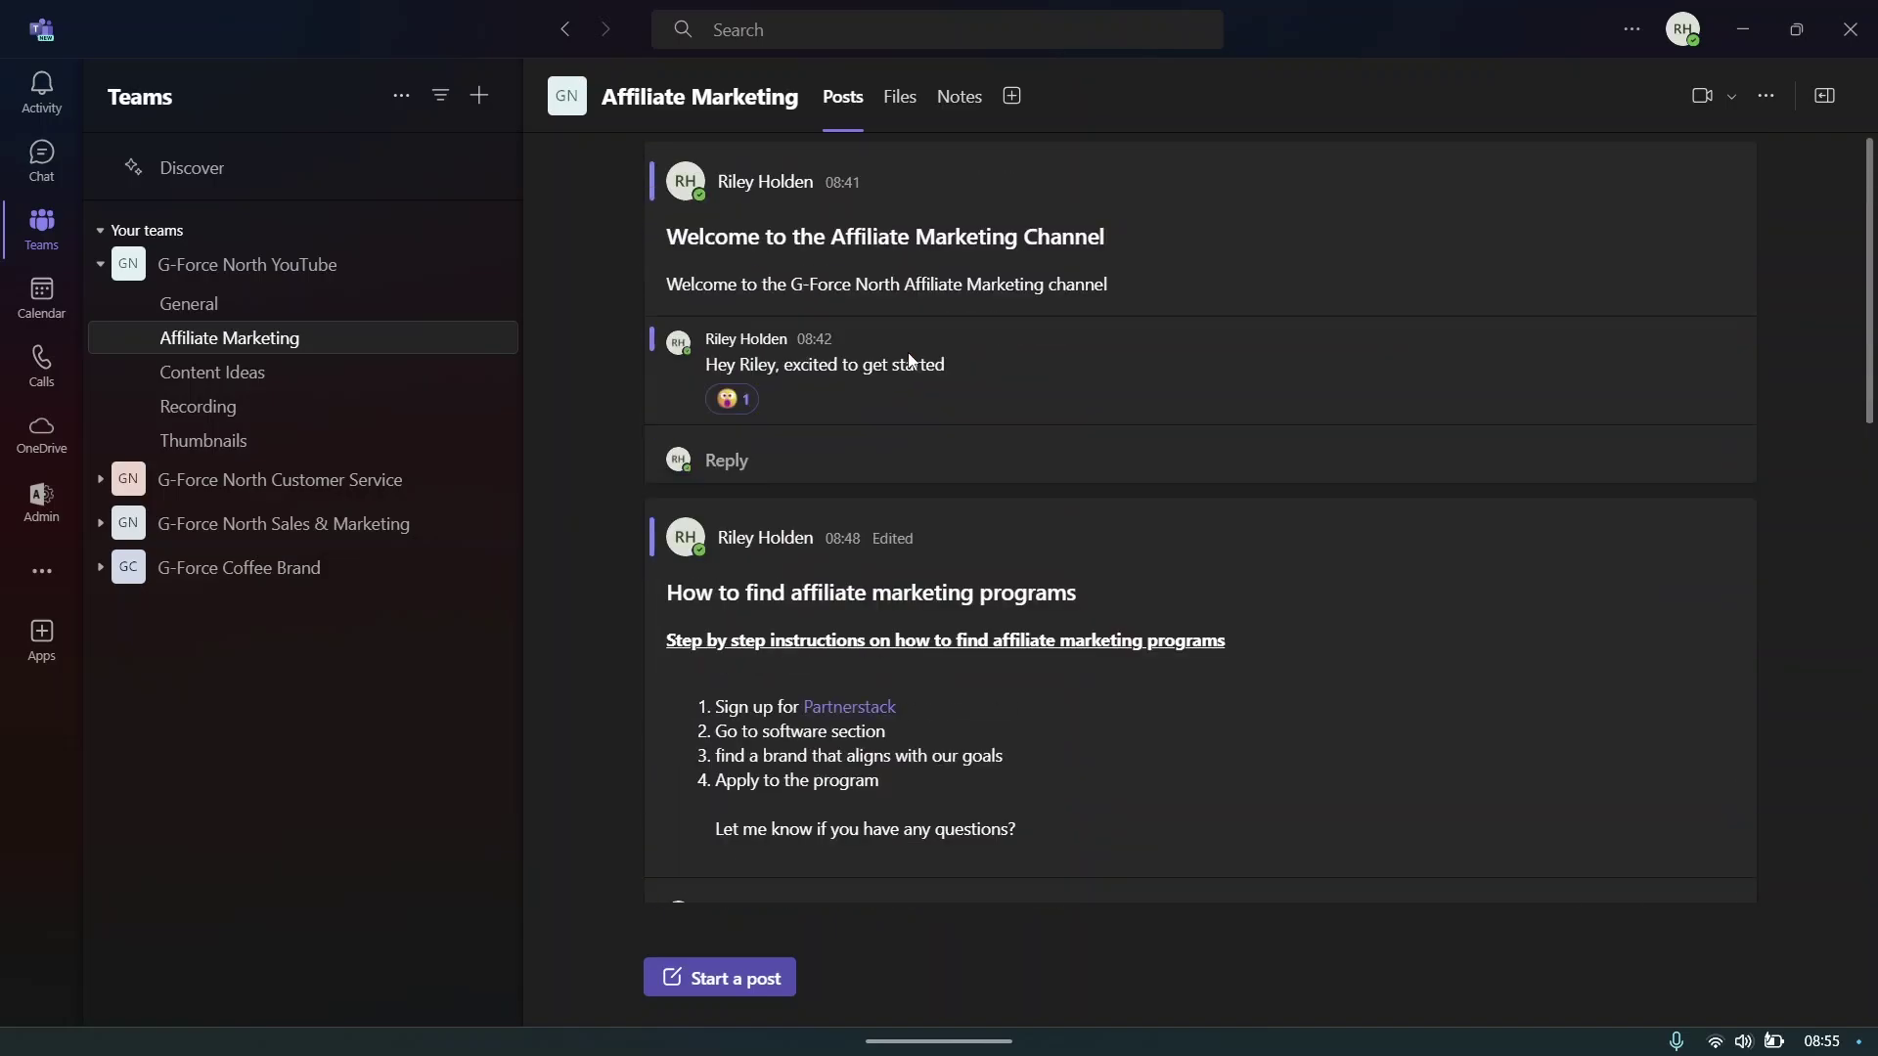
mouse_move(1294, 345)
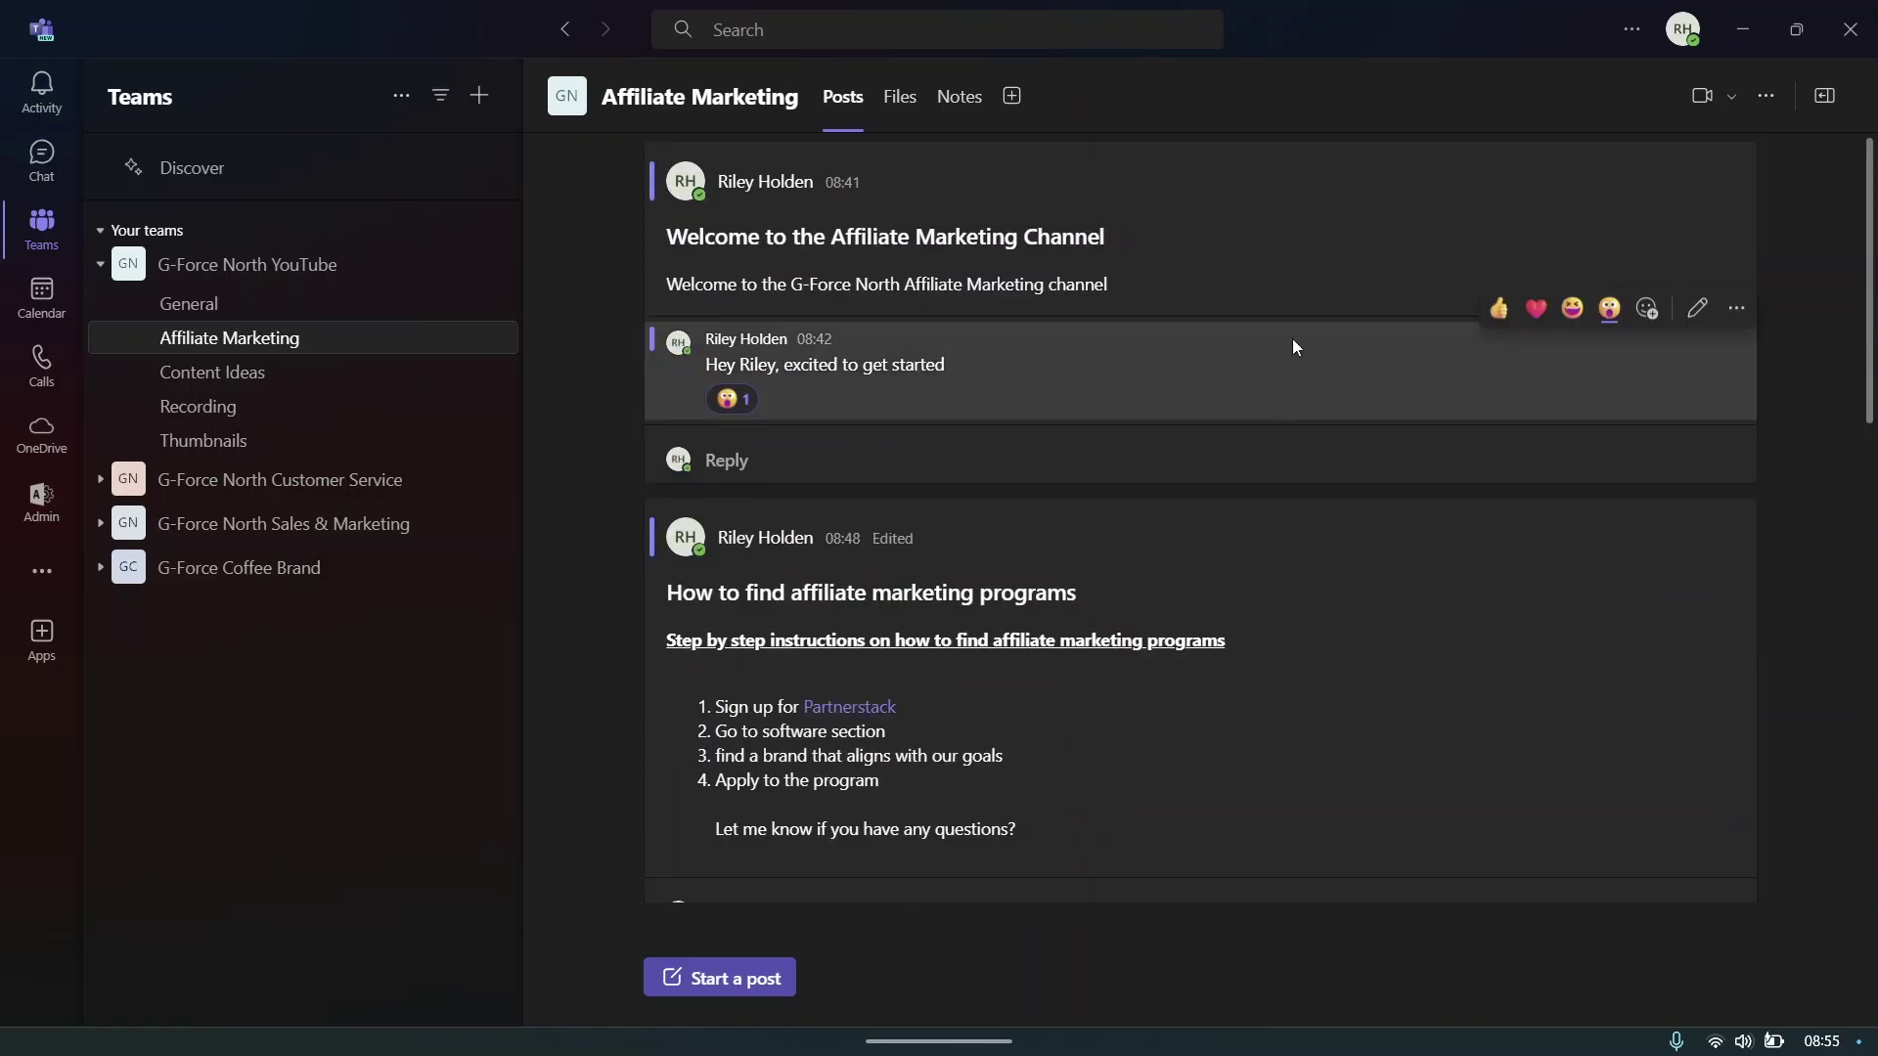
scroll(1477, 484, down, 10)
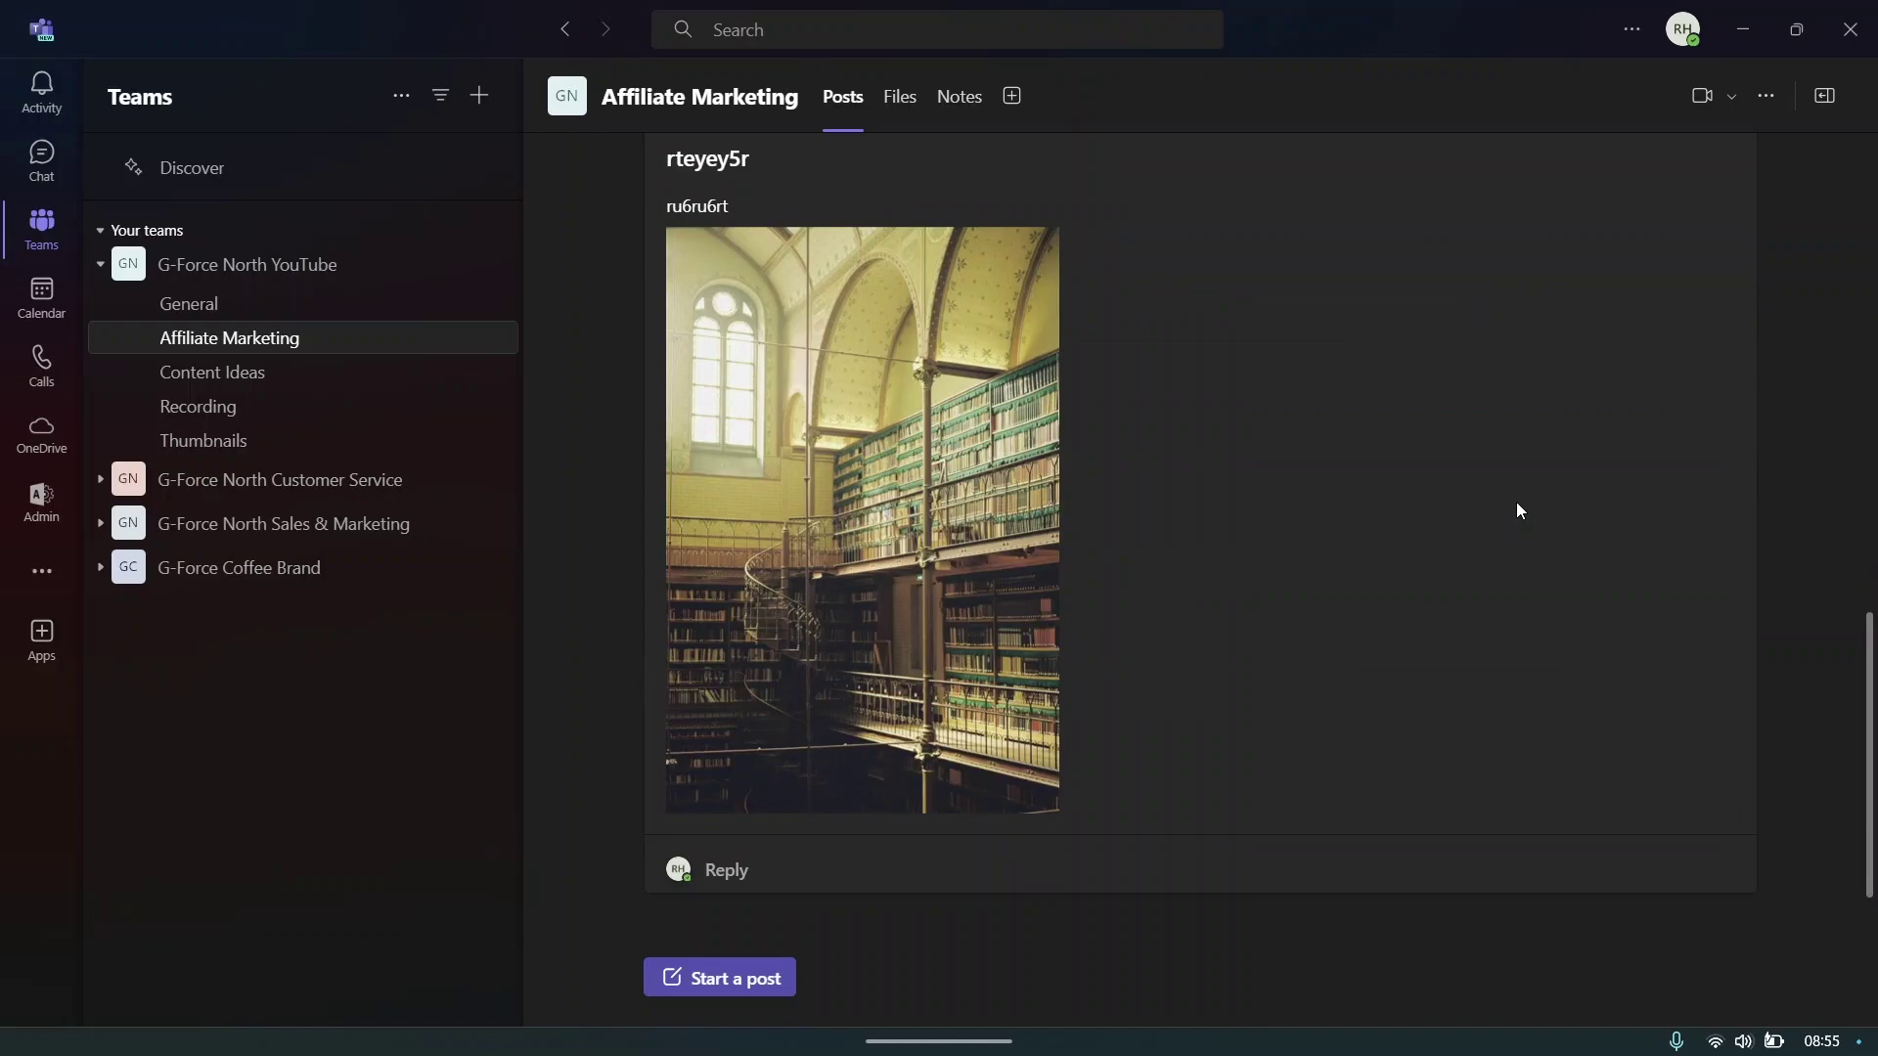
- Search the channel for 'pr' with Find in channel and open the step-by-step post result
click(1765, 97)
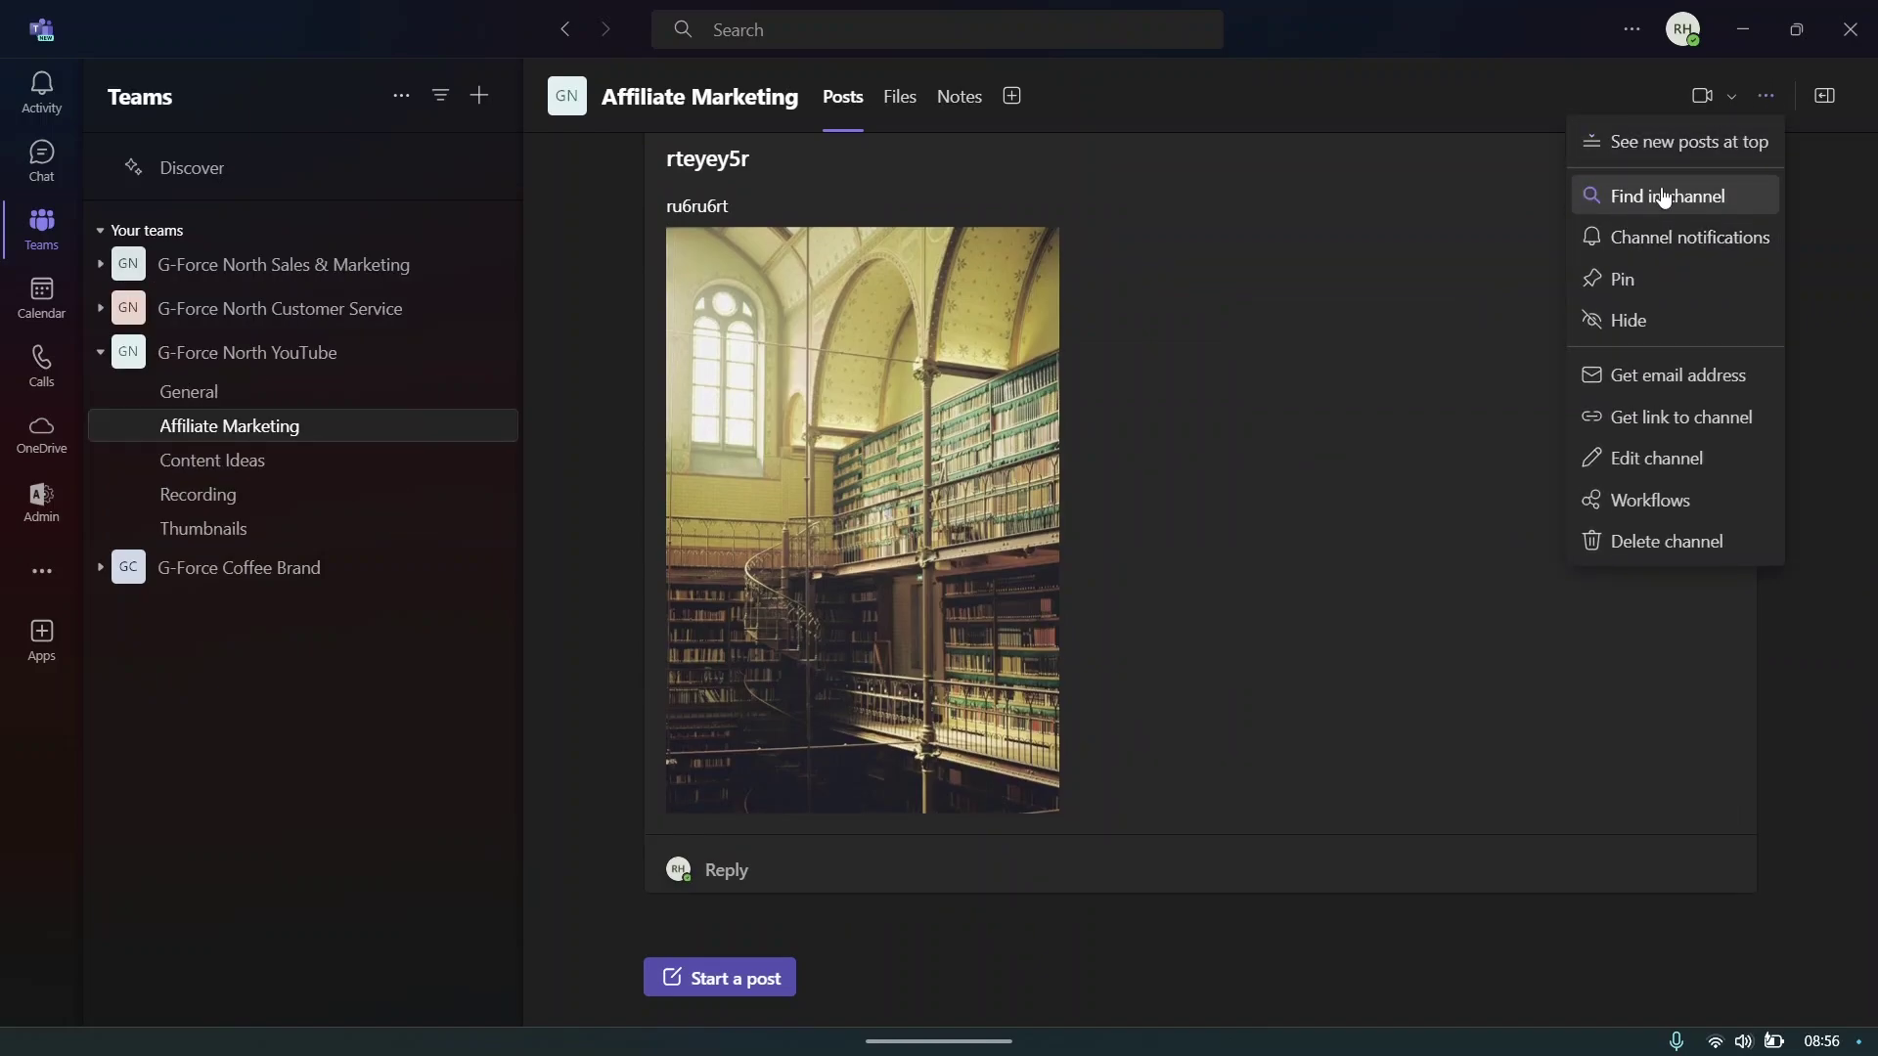
click(1847, 466)
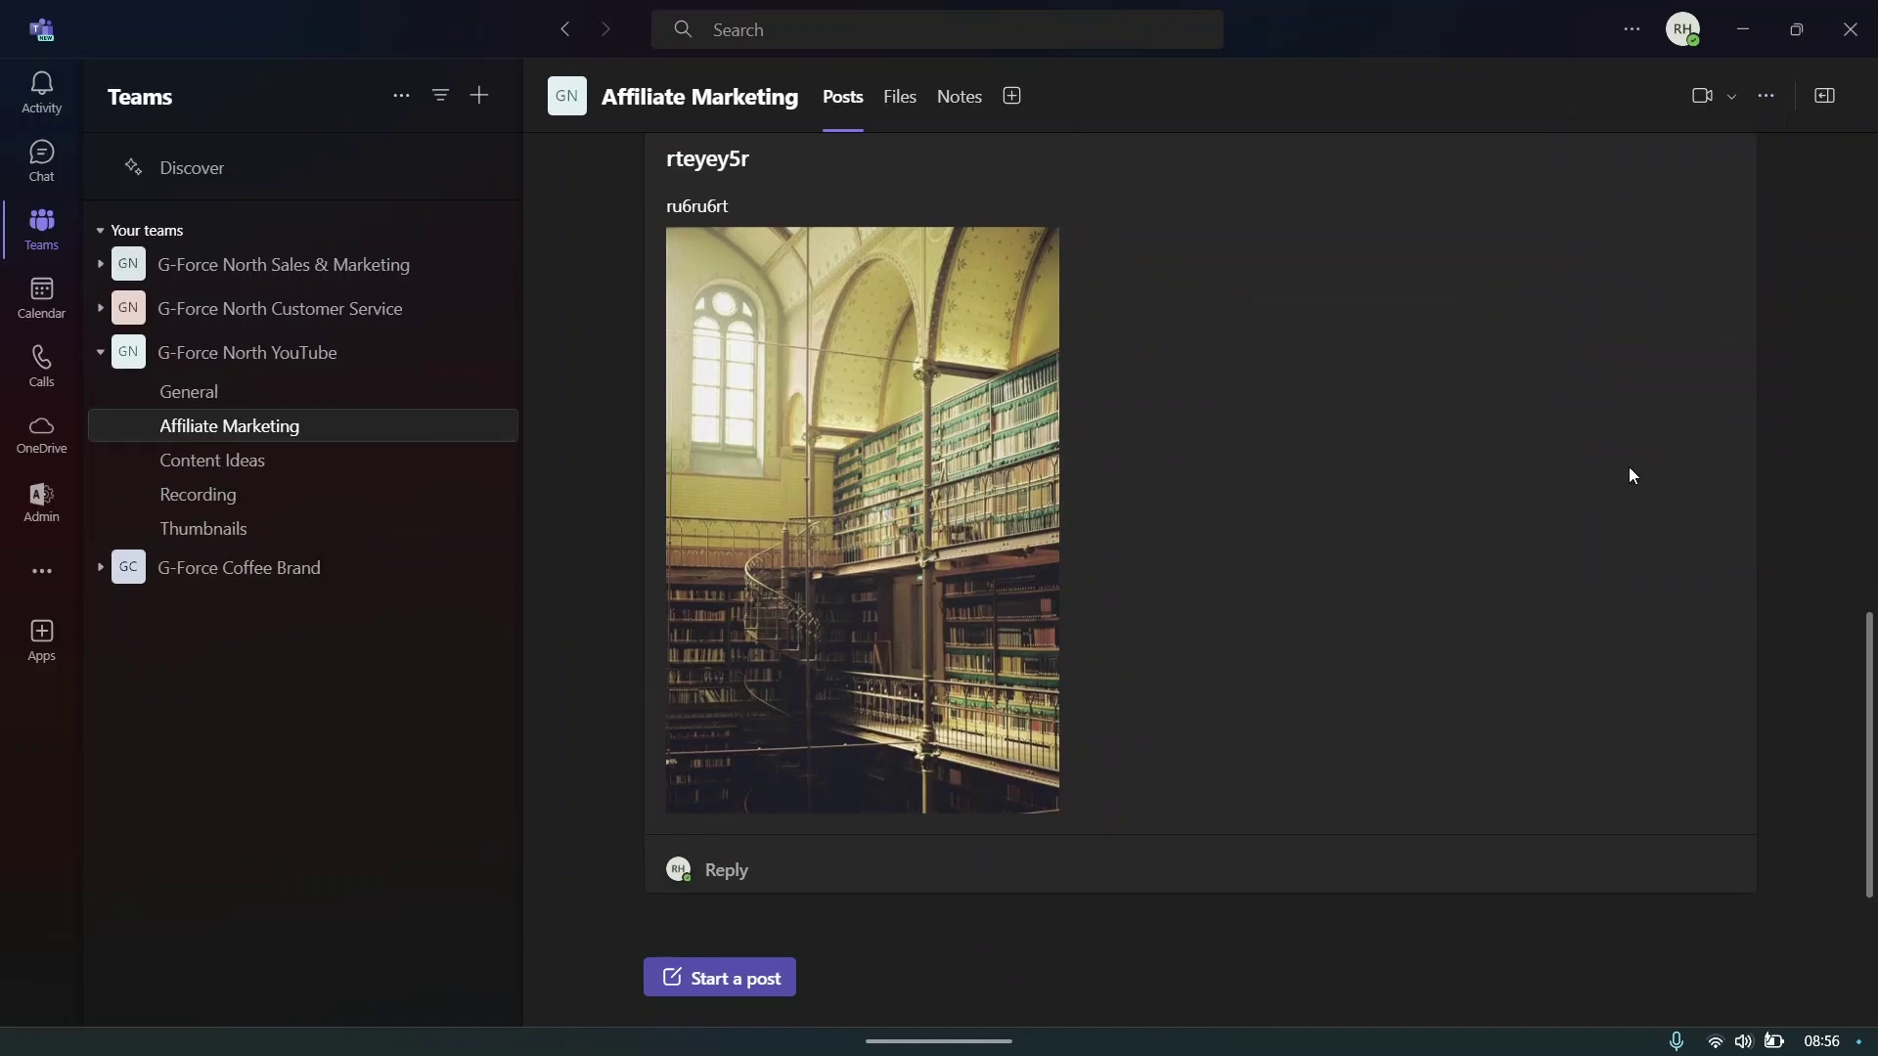
click(1758, 95)
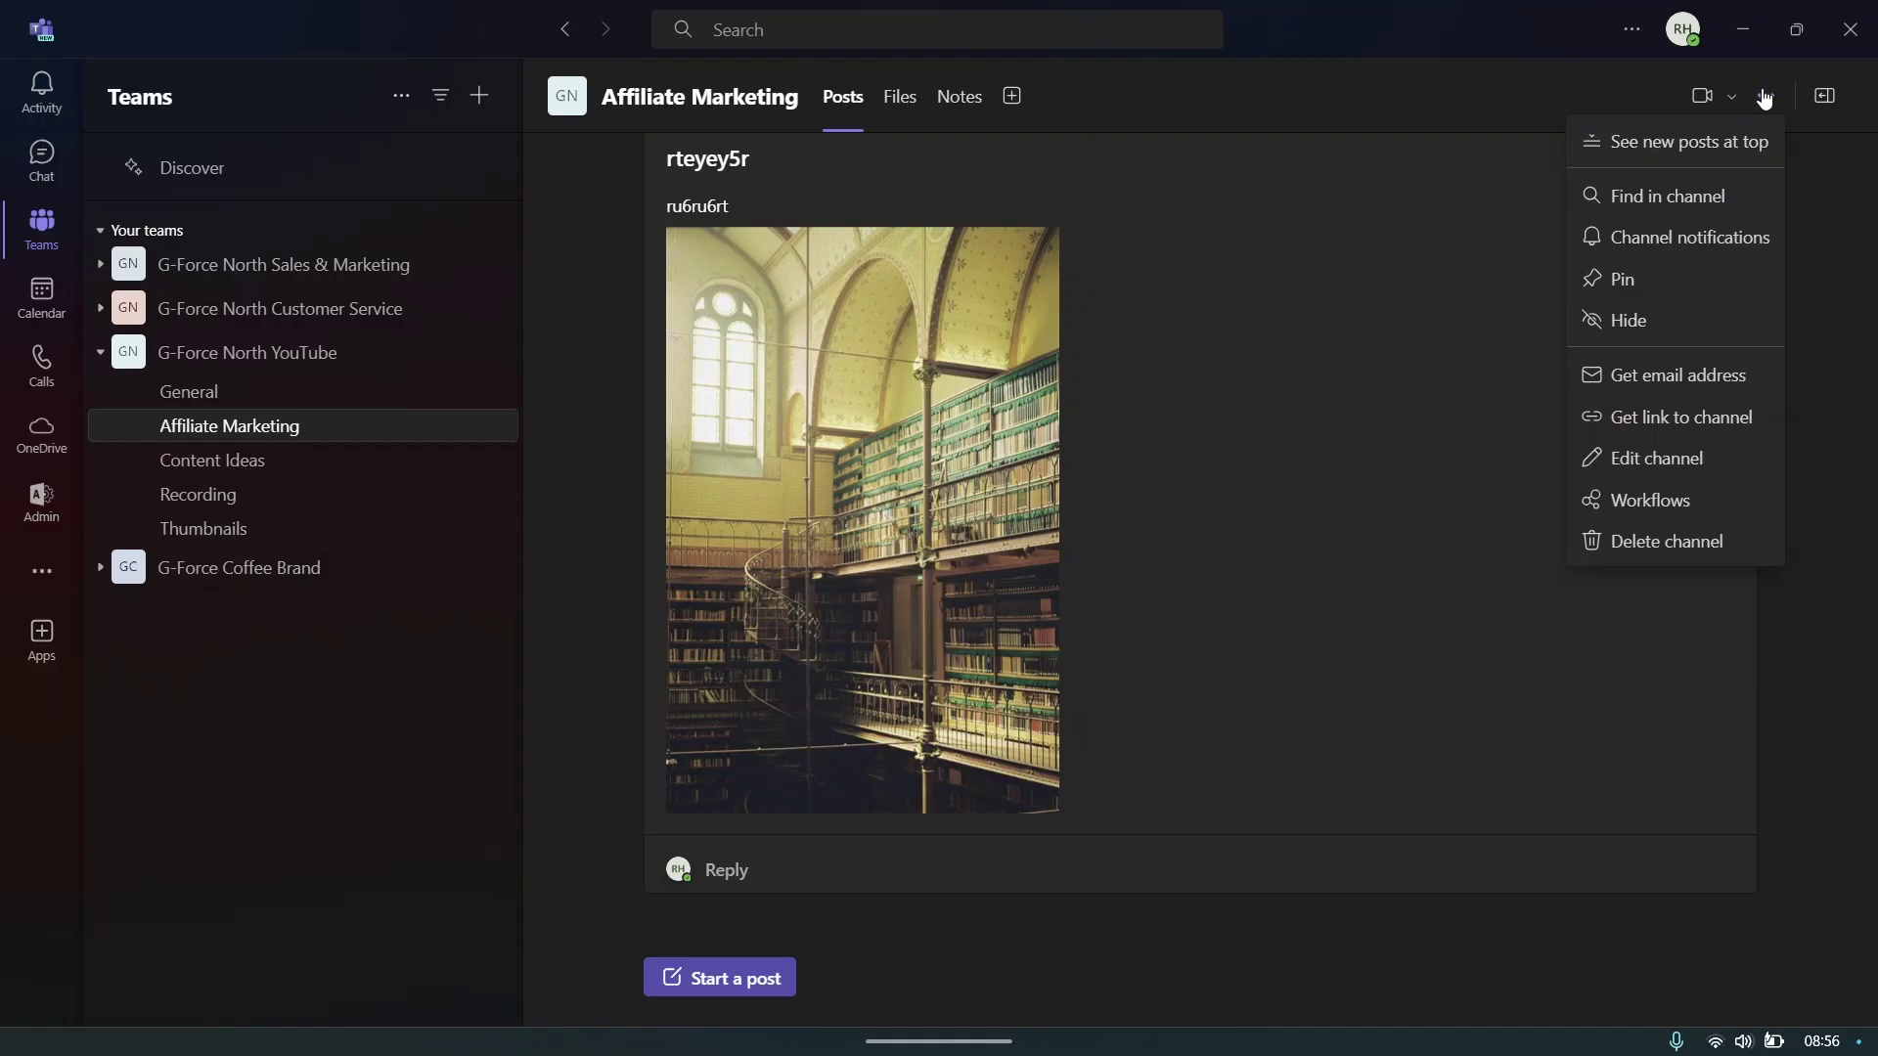
click(1652, 202)
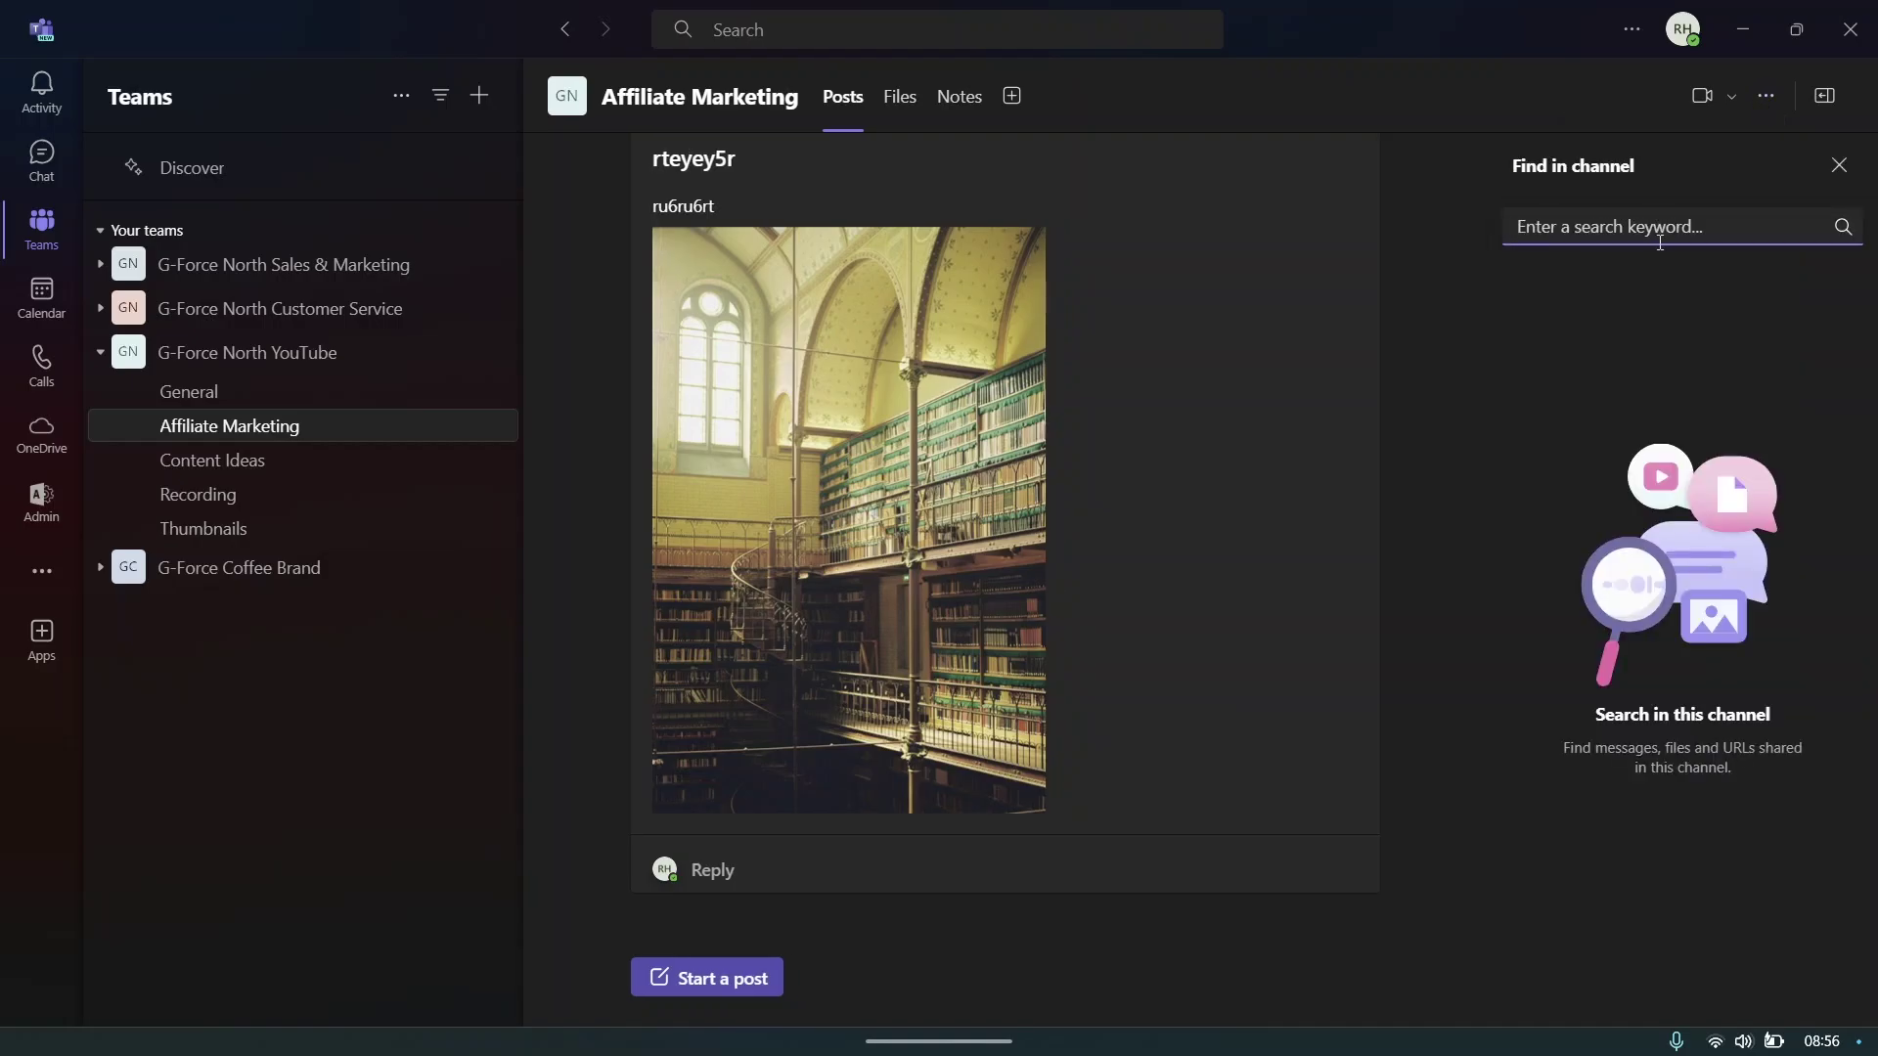
text(programs)
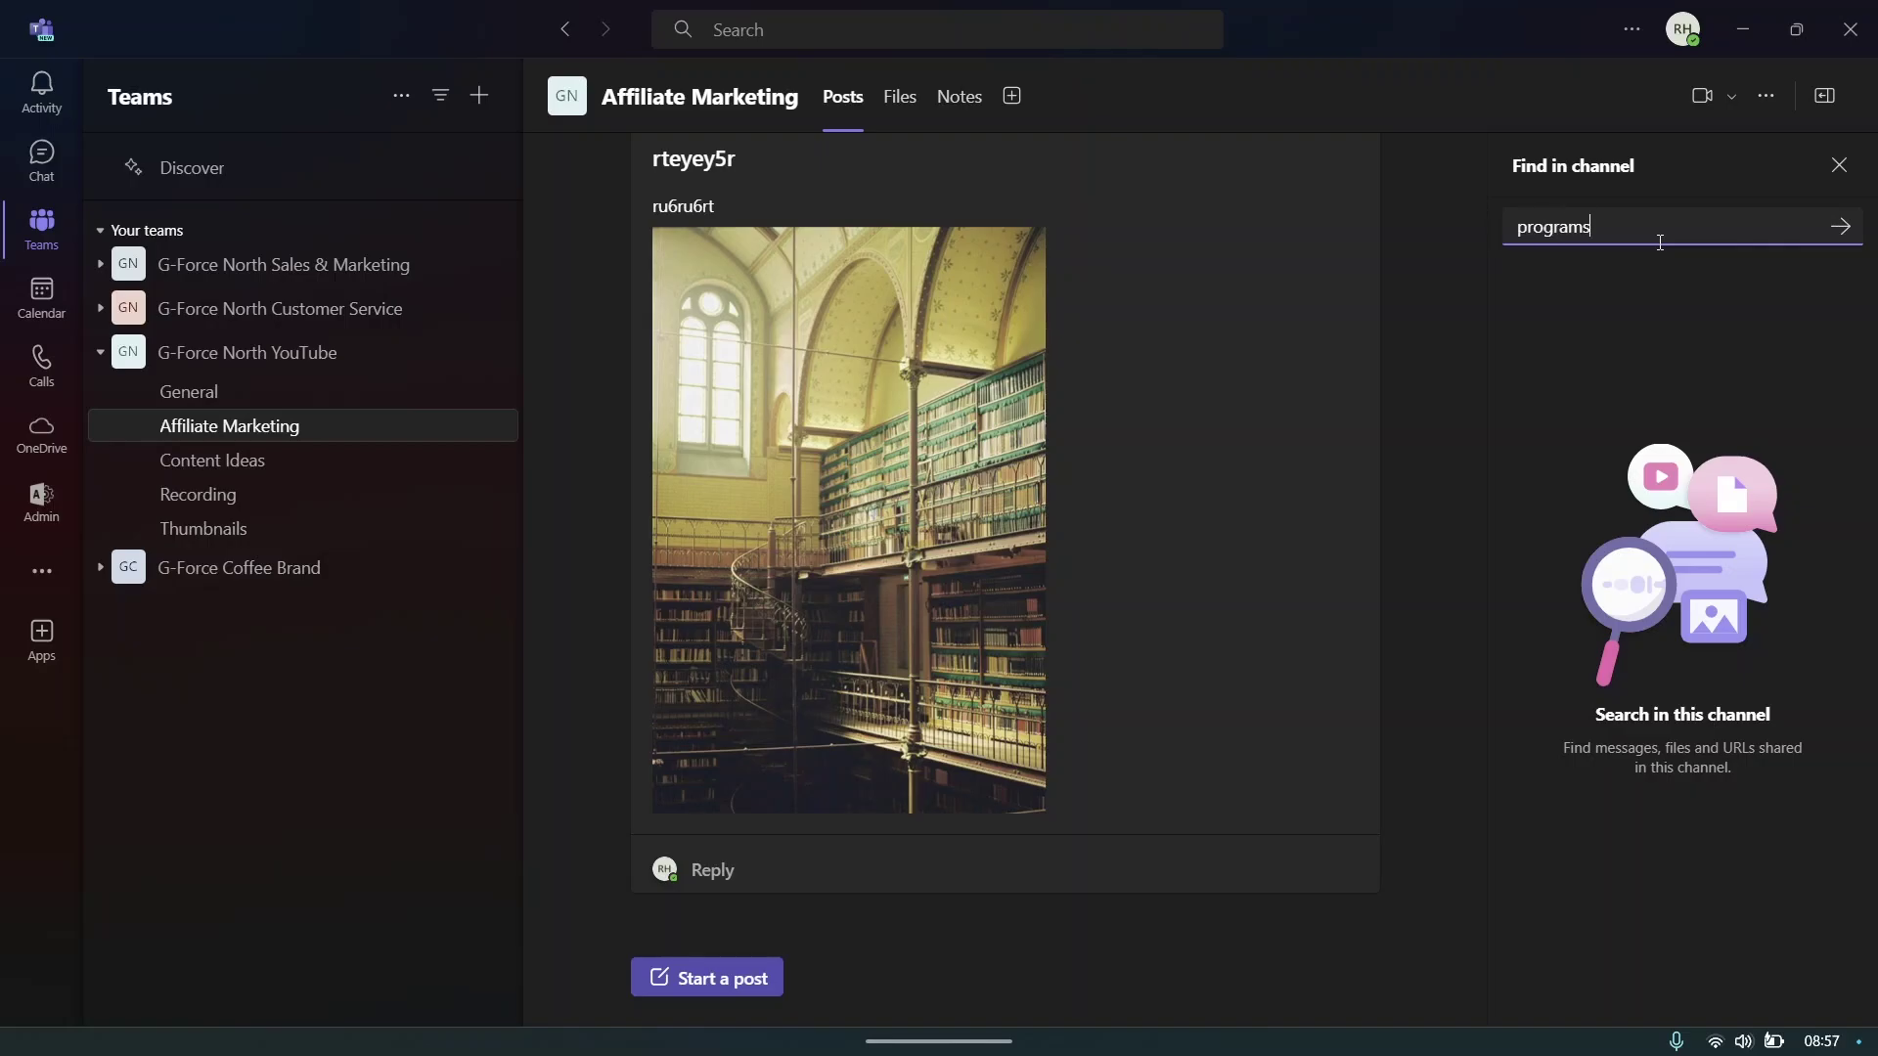
key(Return)
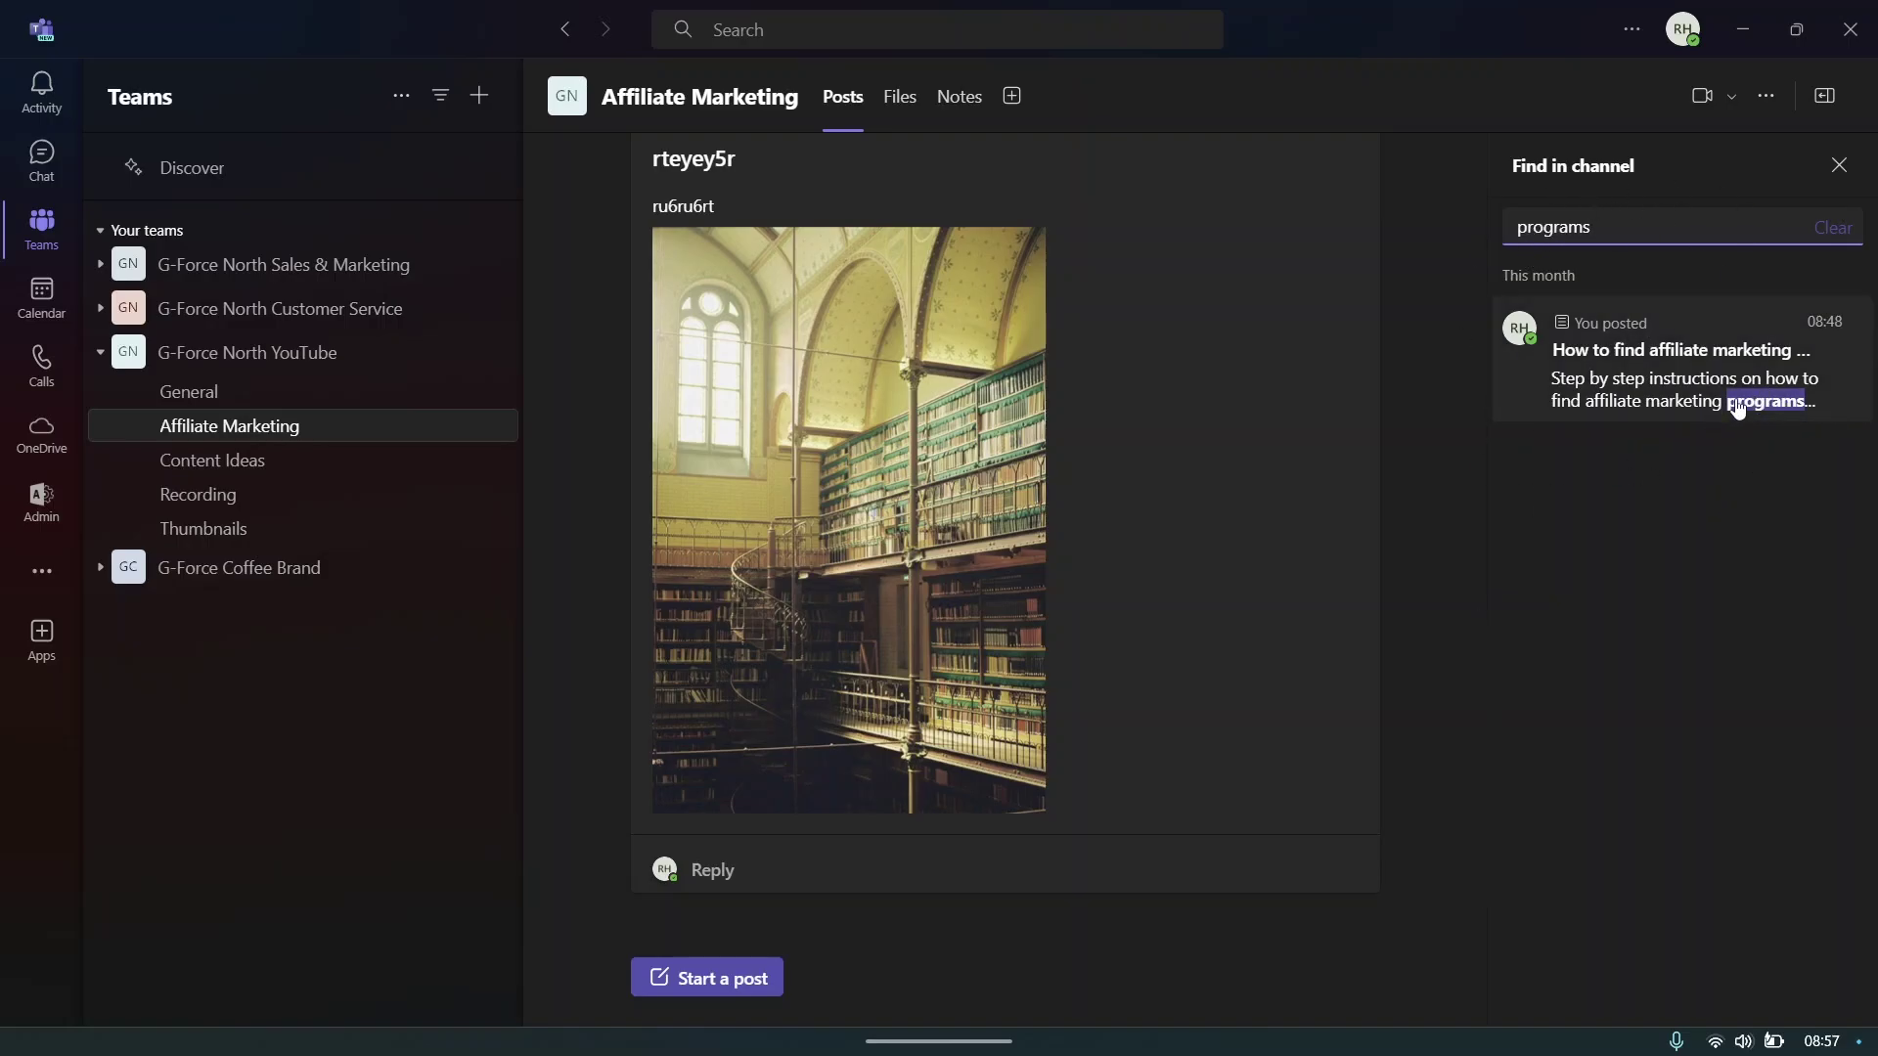
click(1644, 396)
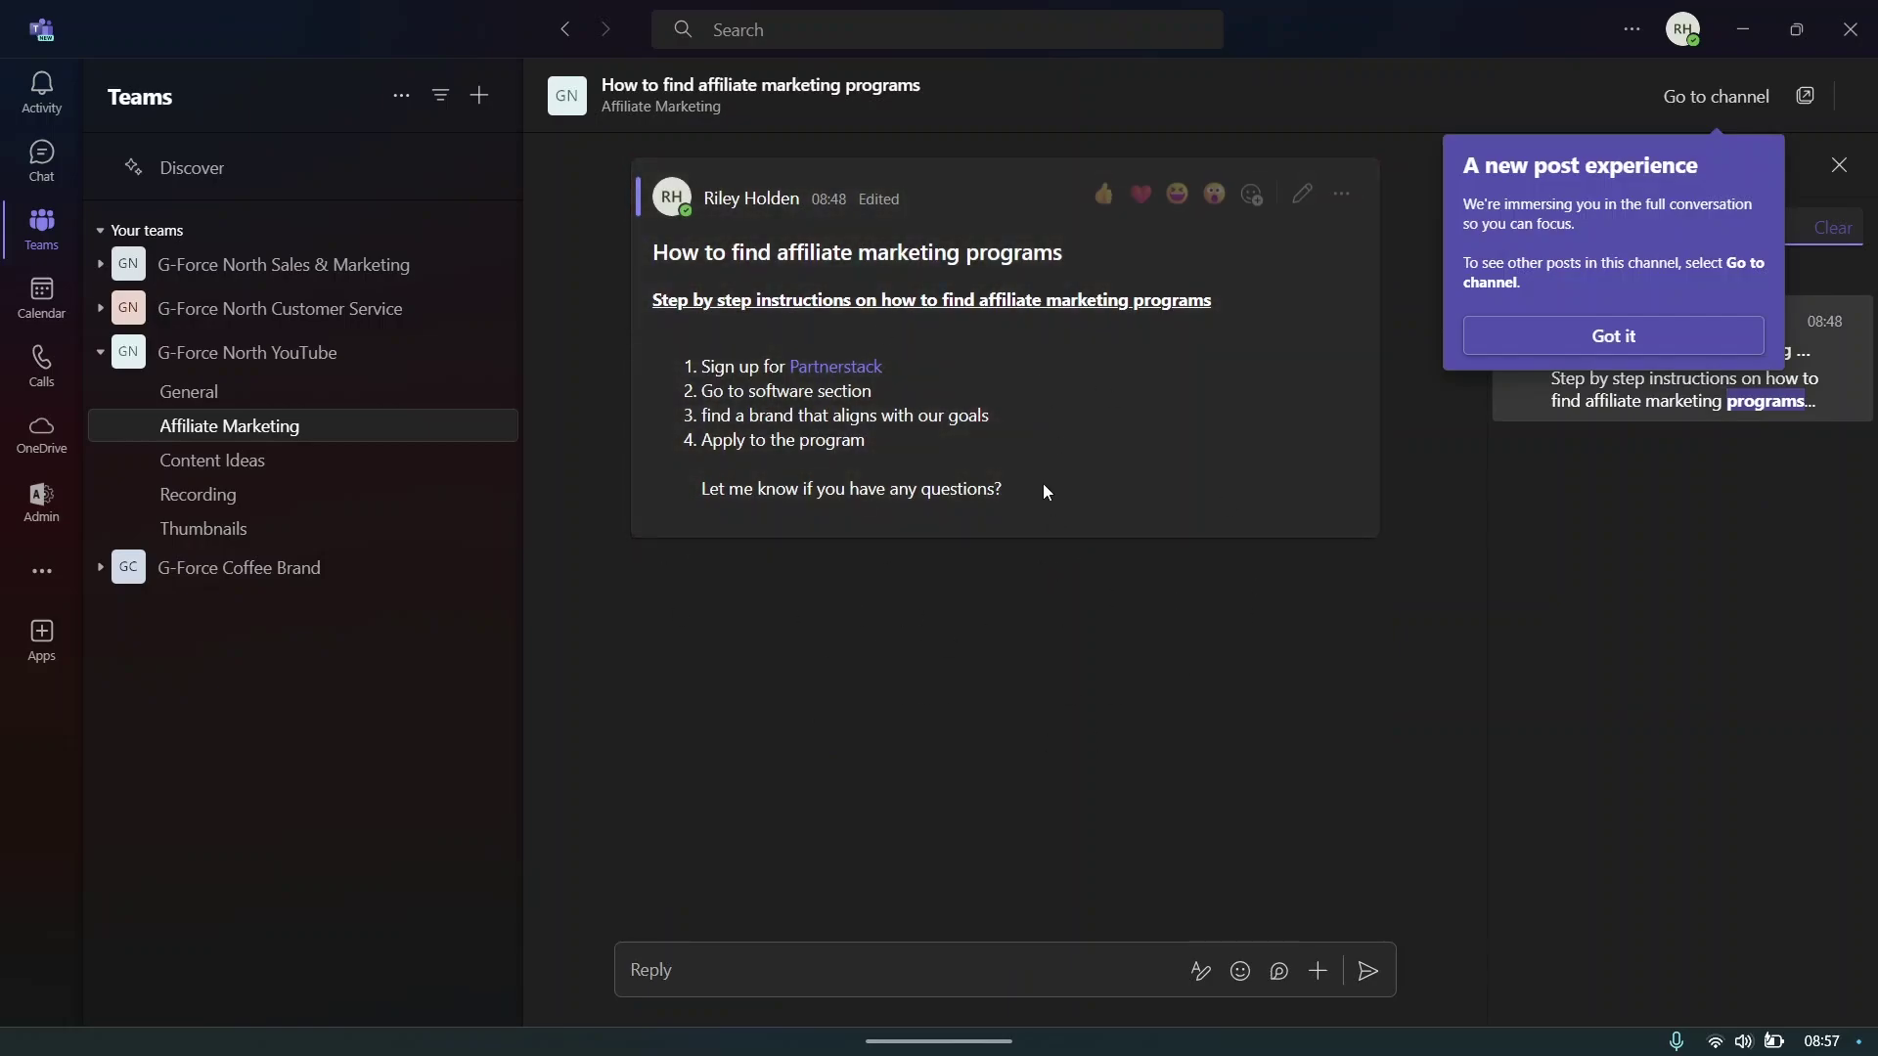
- Dismiss the tip, close the Find in channel panel and return to the Posts feed
drag(1091, 490, 653, 247)
click(1052, 436)
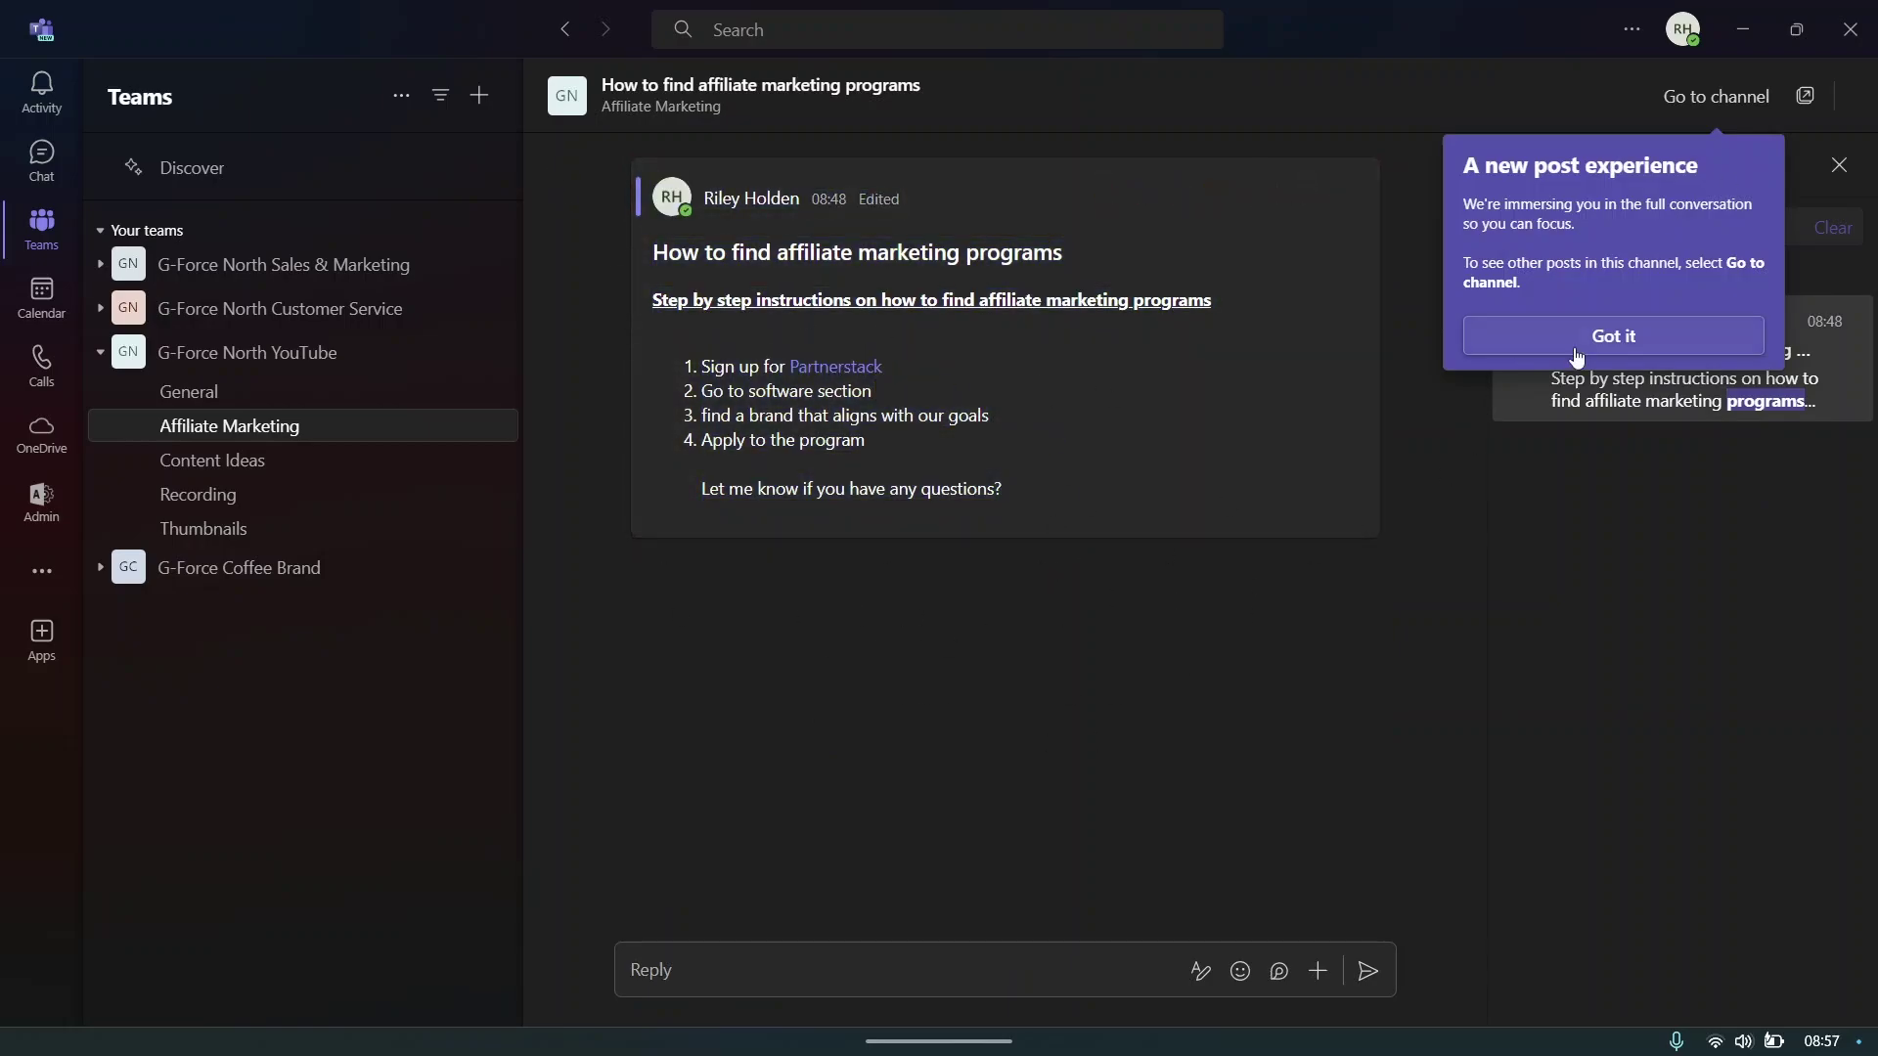
click(1605, 335)
click(1844, 166)
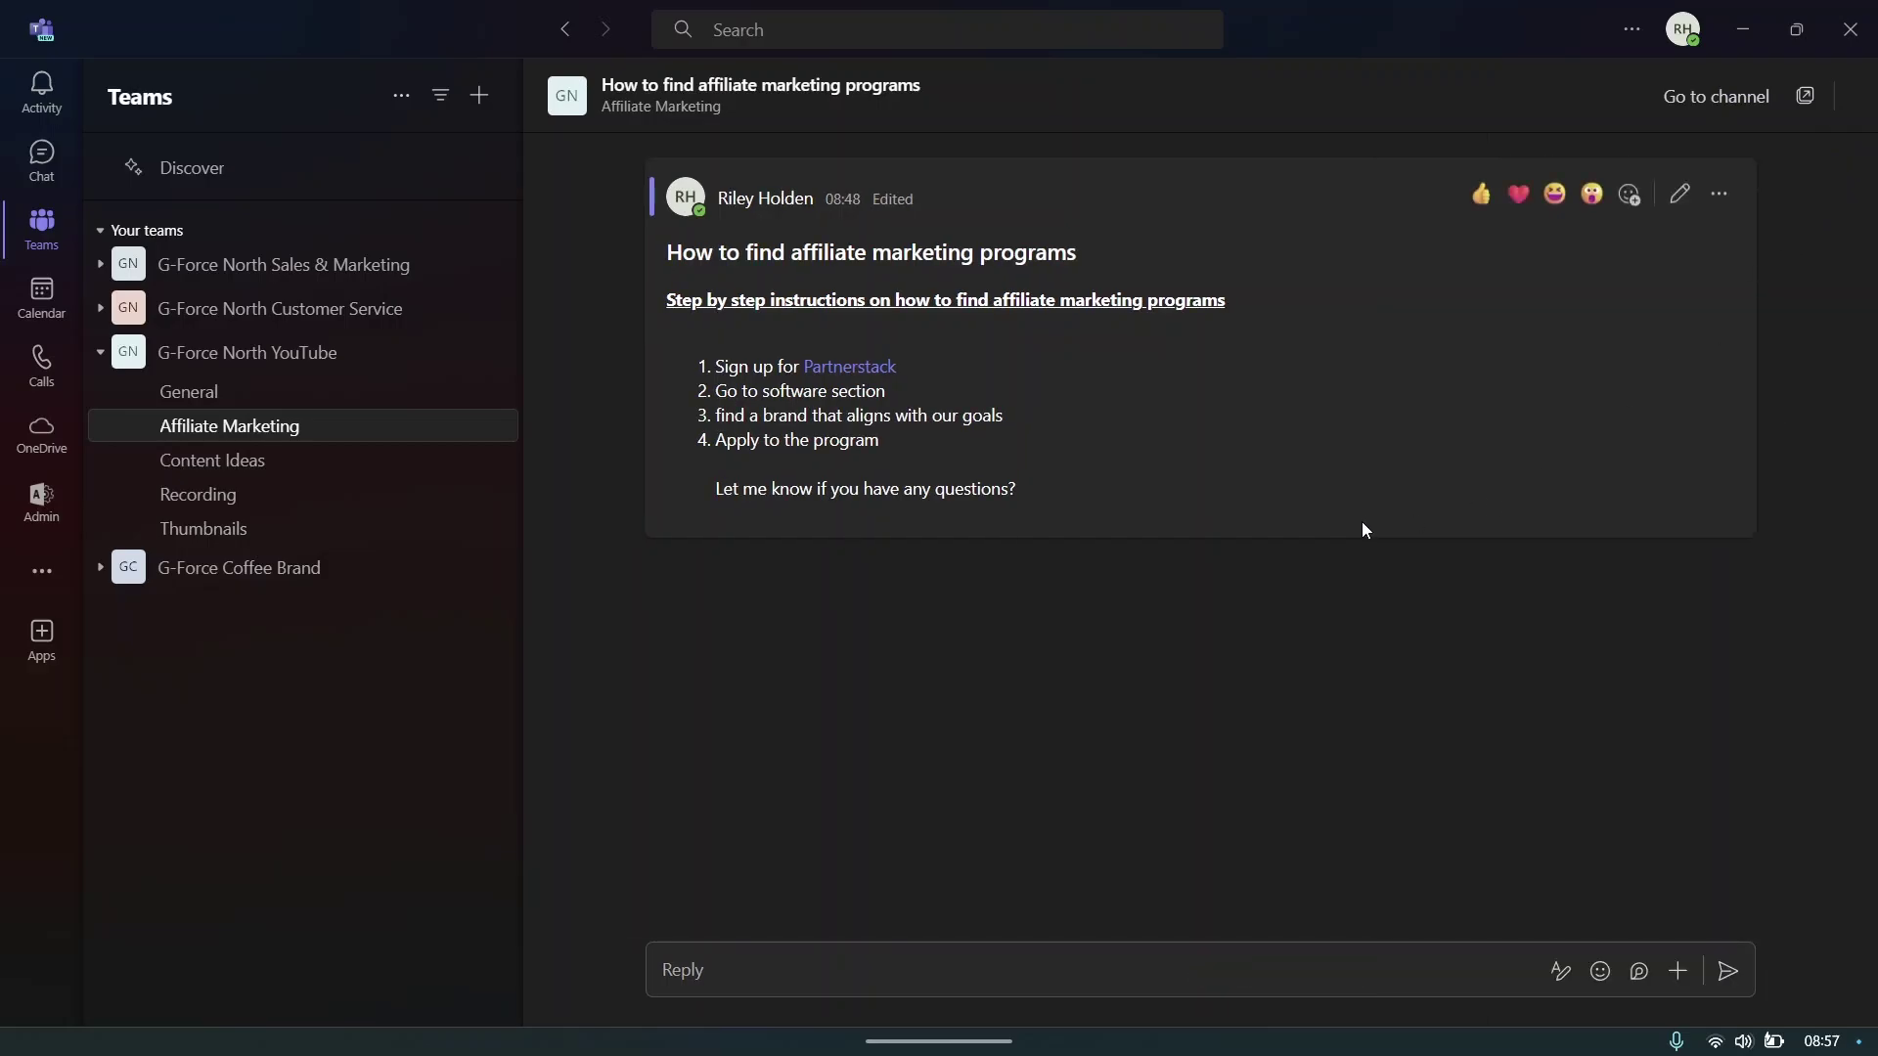
key(Escape)
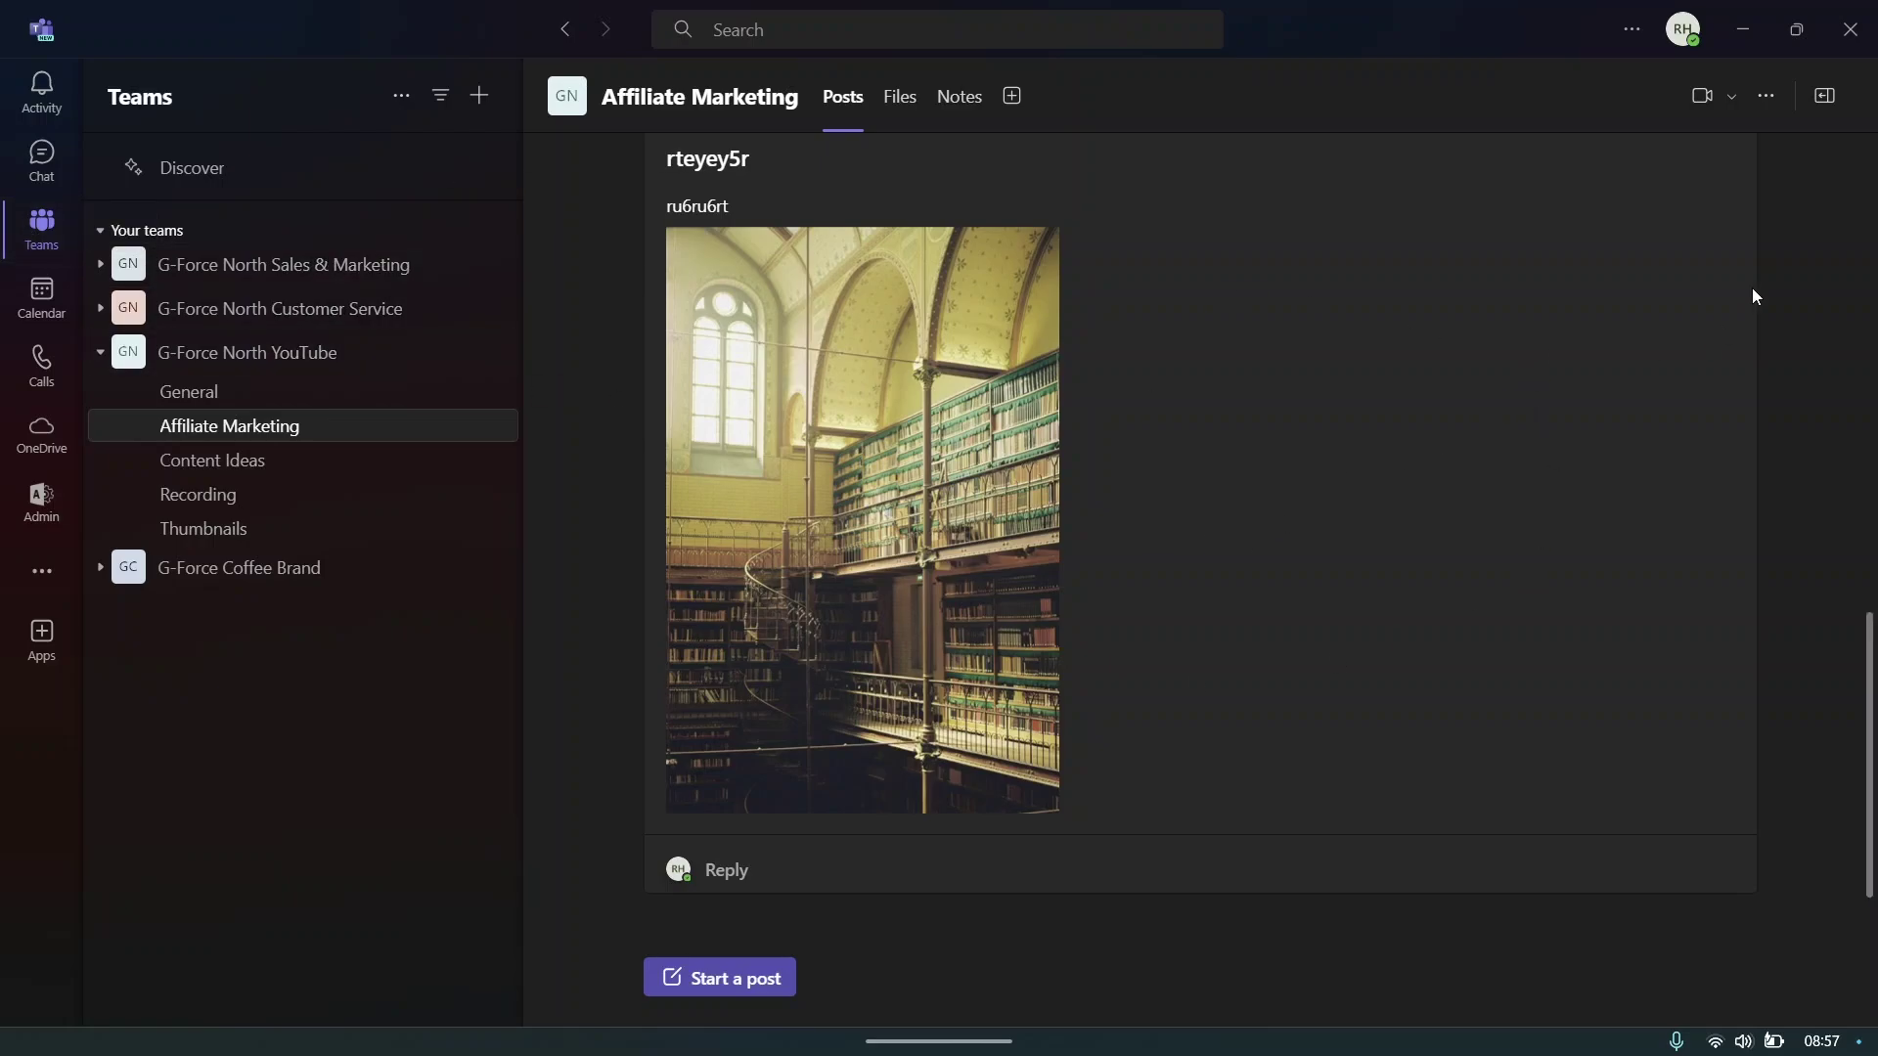
- Start a Meet now meeting in Affiliate Marketing and turn the camera on before joining
click(1729, 102)
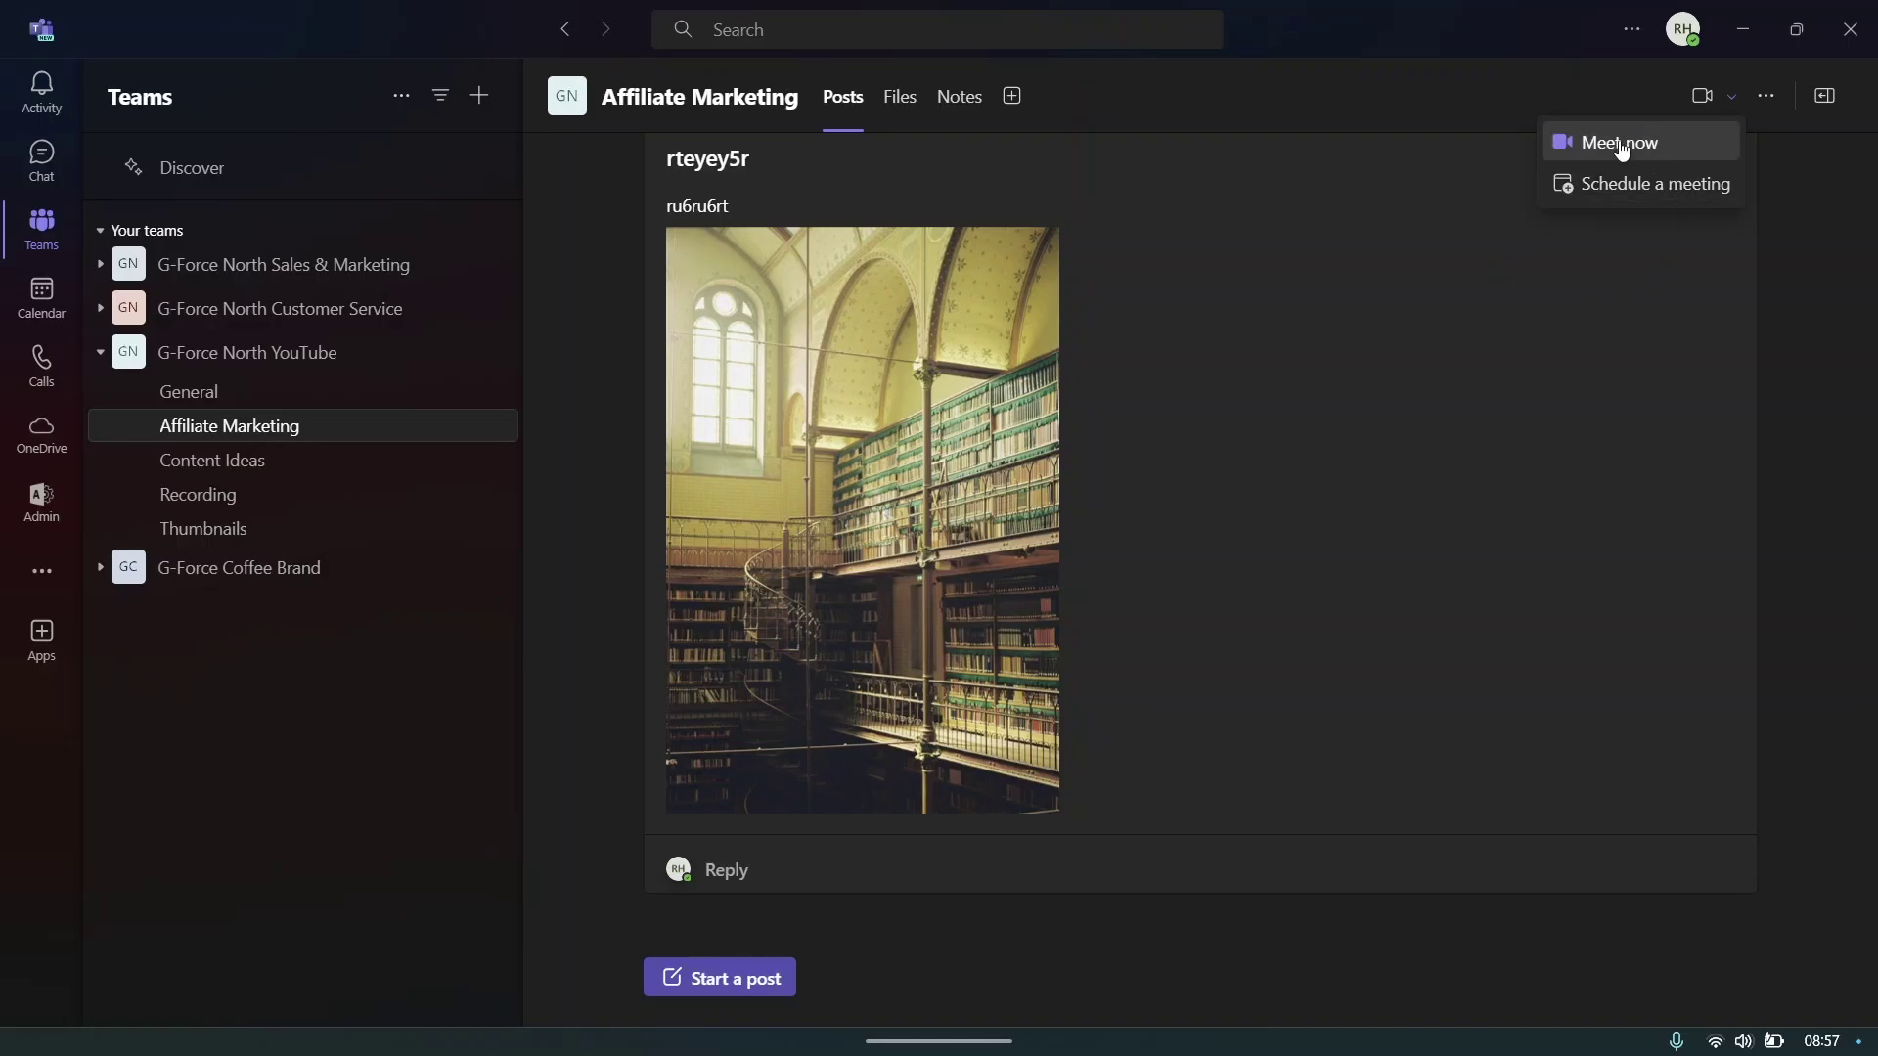
click(1596, 159)
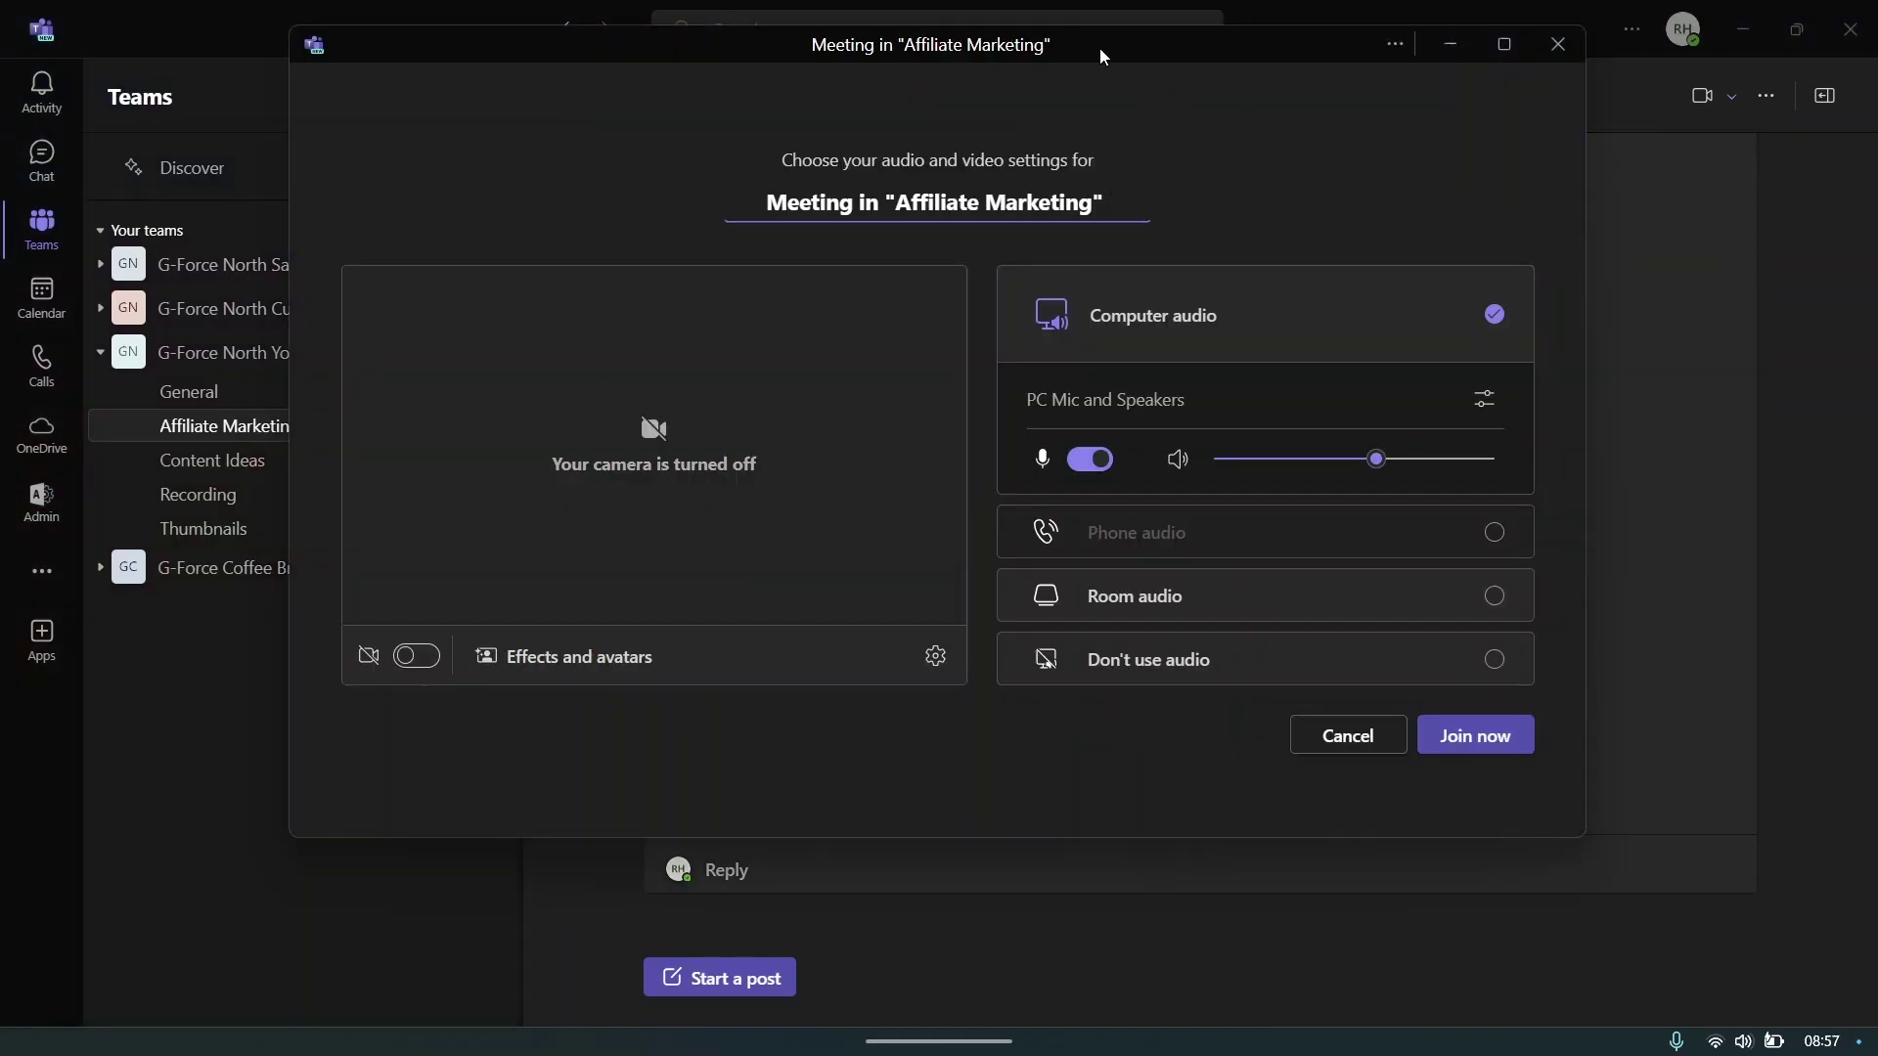
drag(1099, 46, 1139, 68)
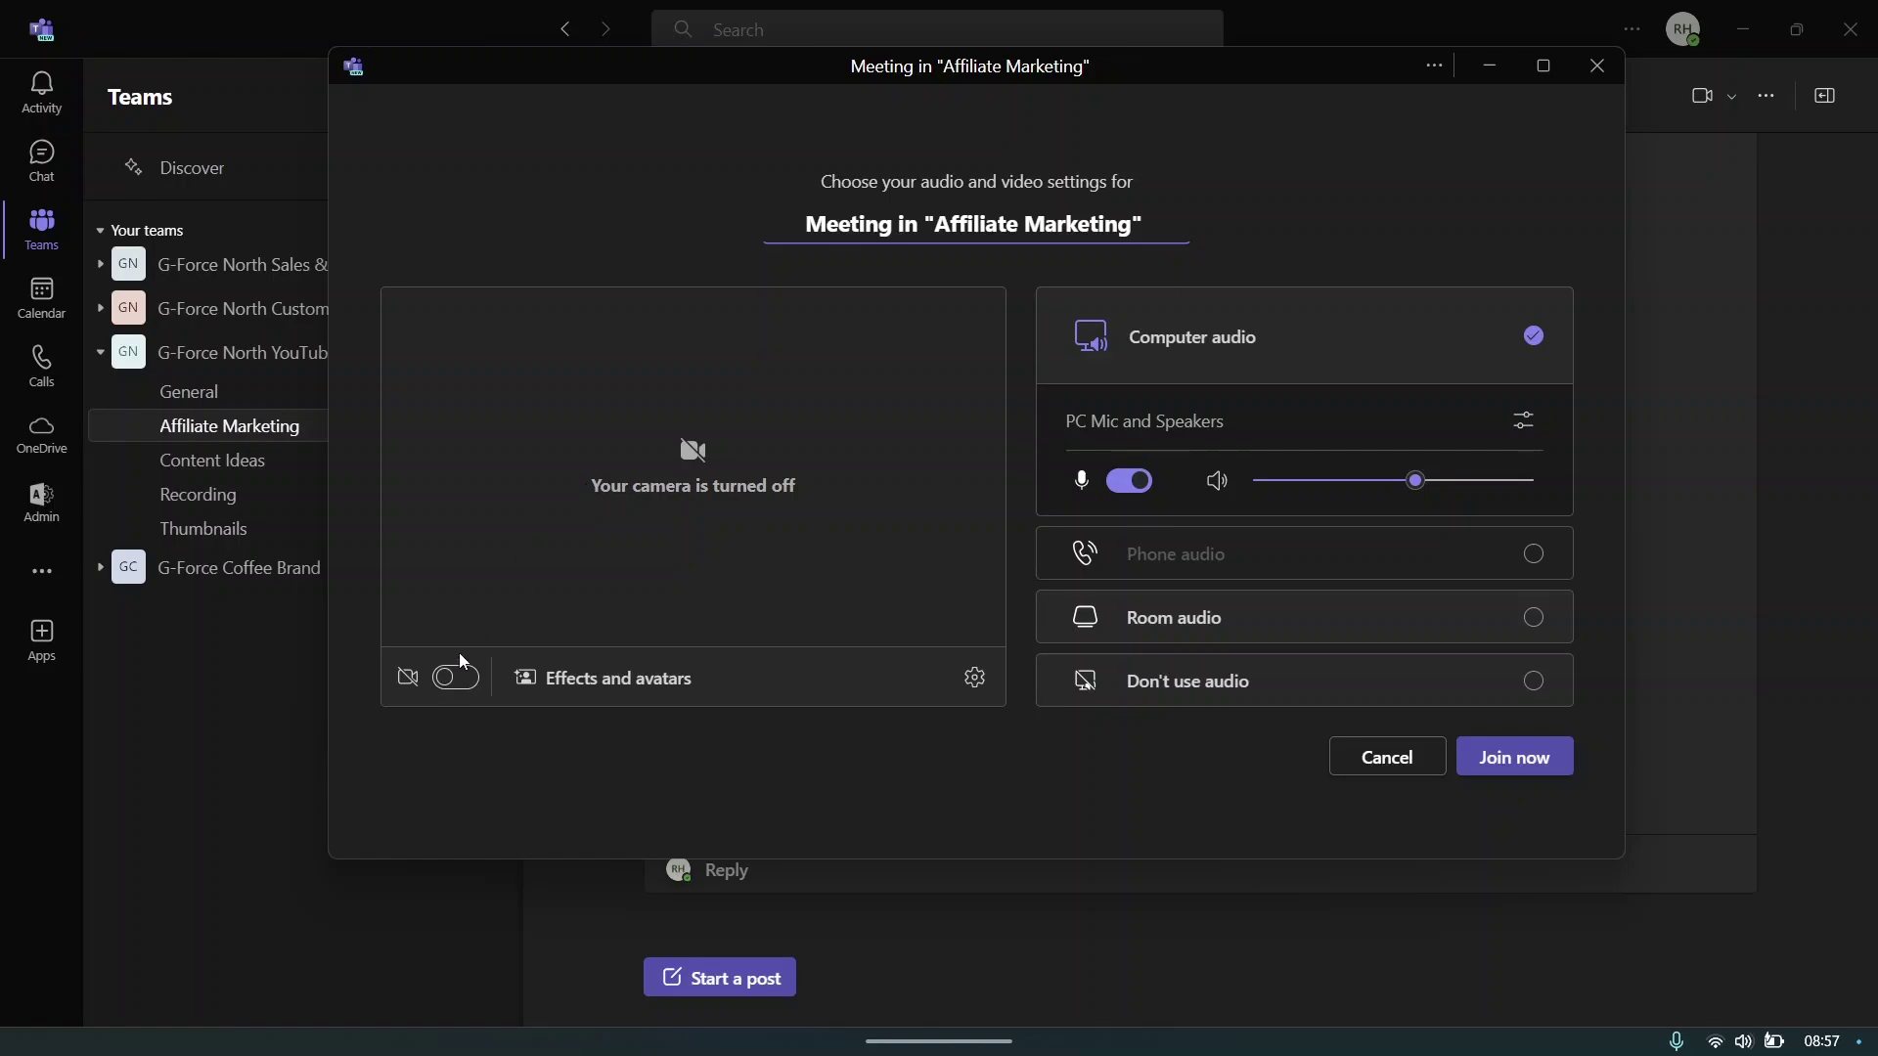
click(452, 676)
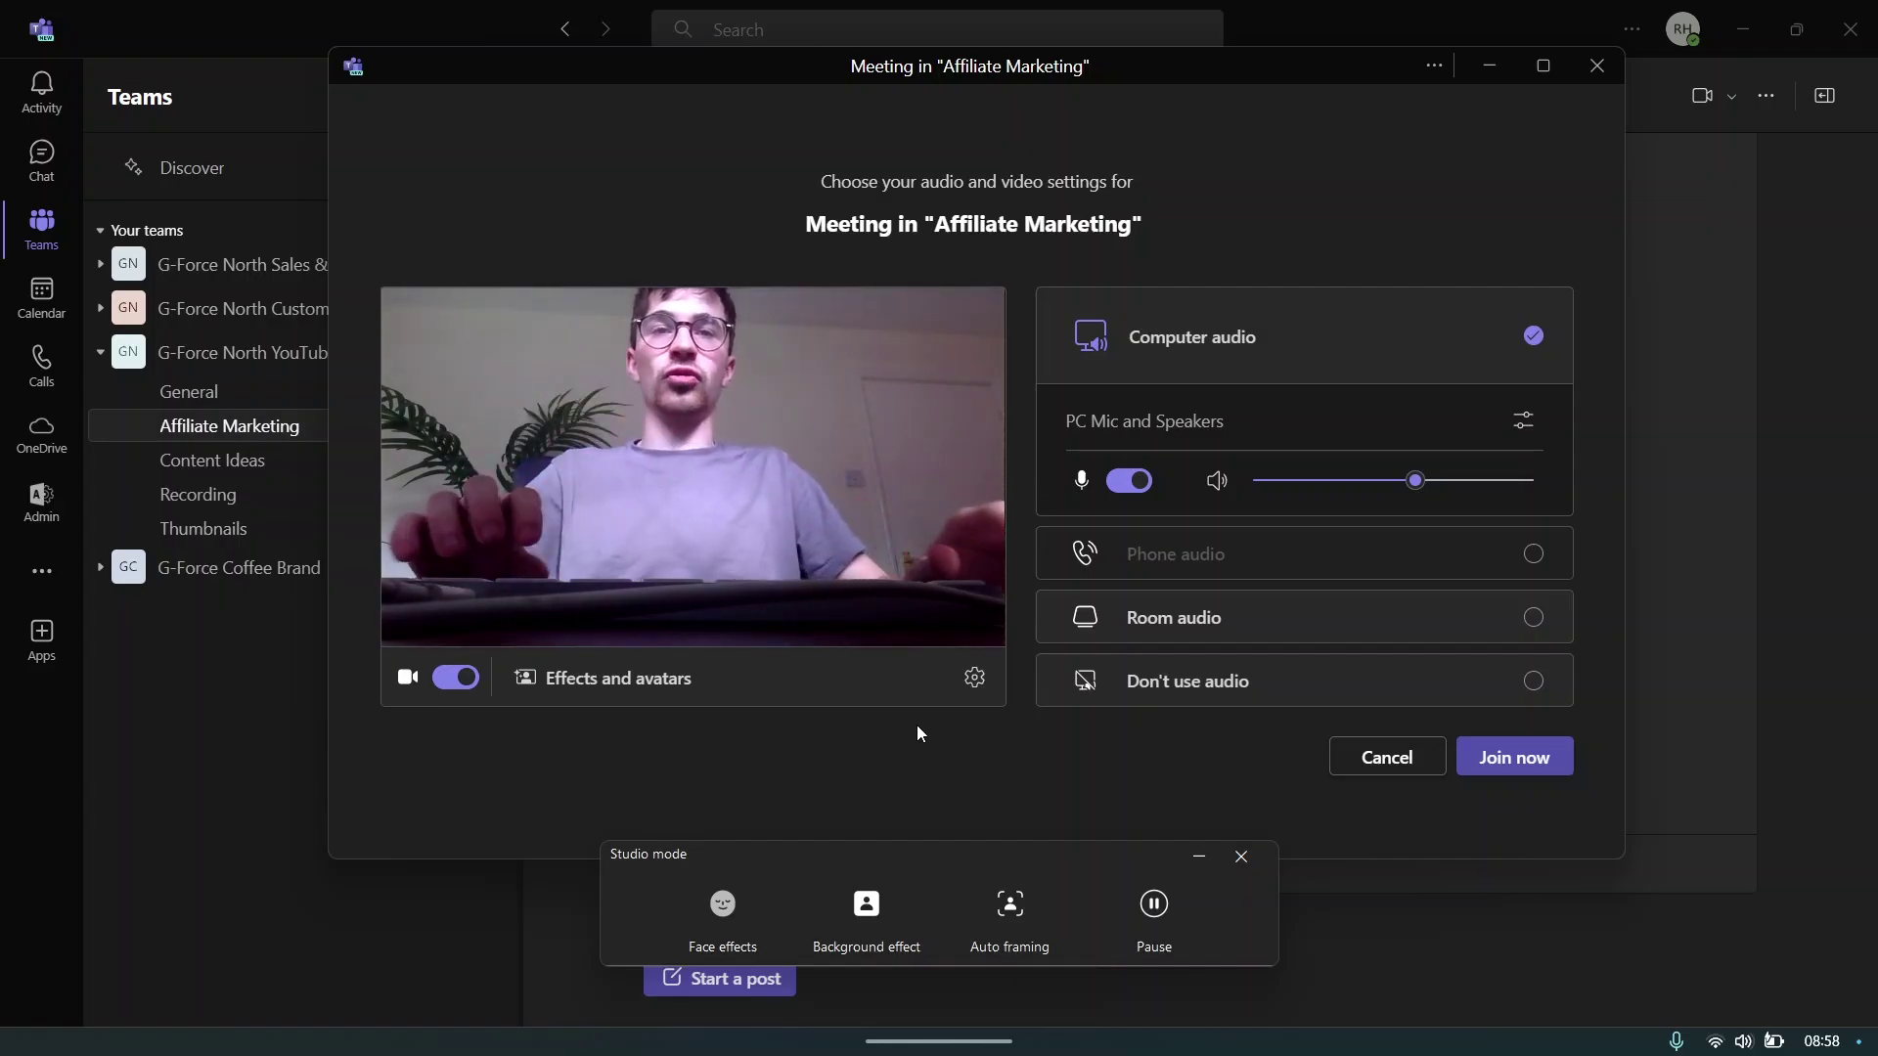
- In Effects and avatars, try blur and the purple dreamy, grey clouds and pink clouds backgrounds, then remove the background
click(574, 682)
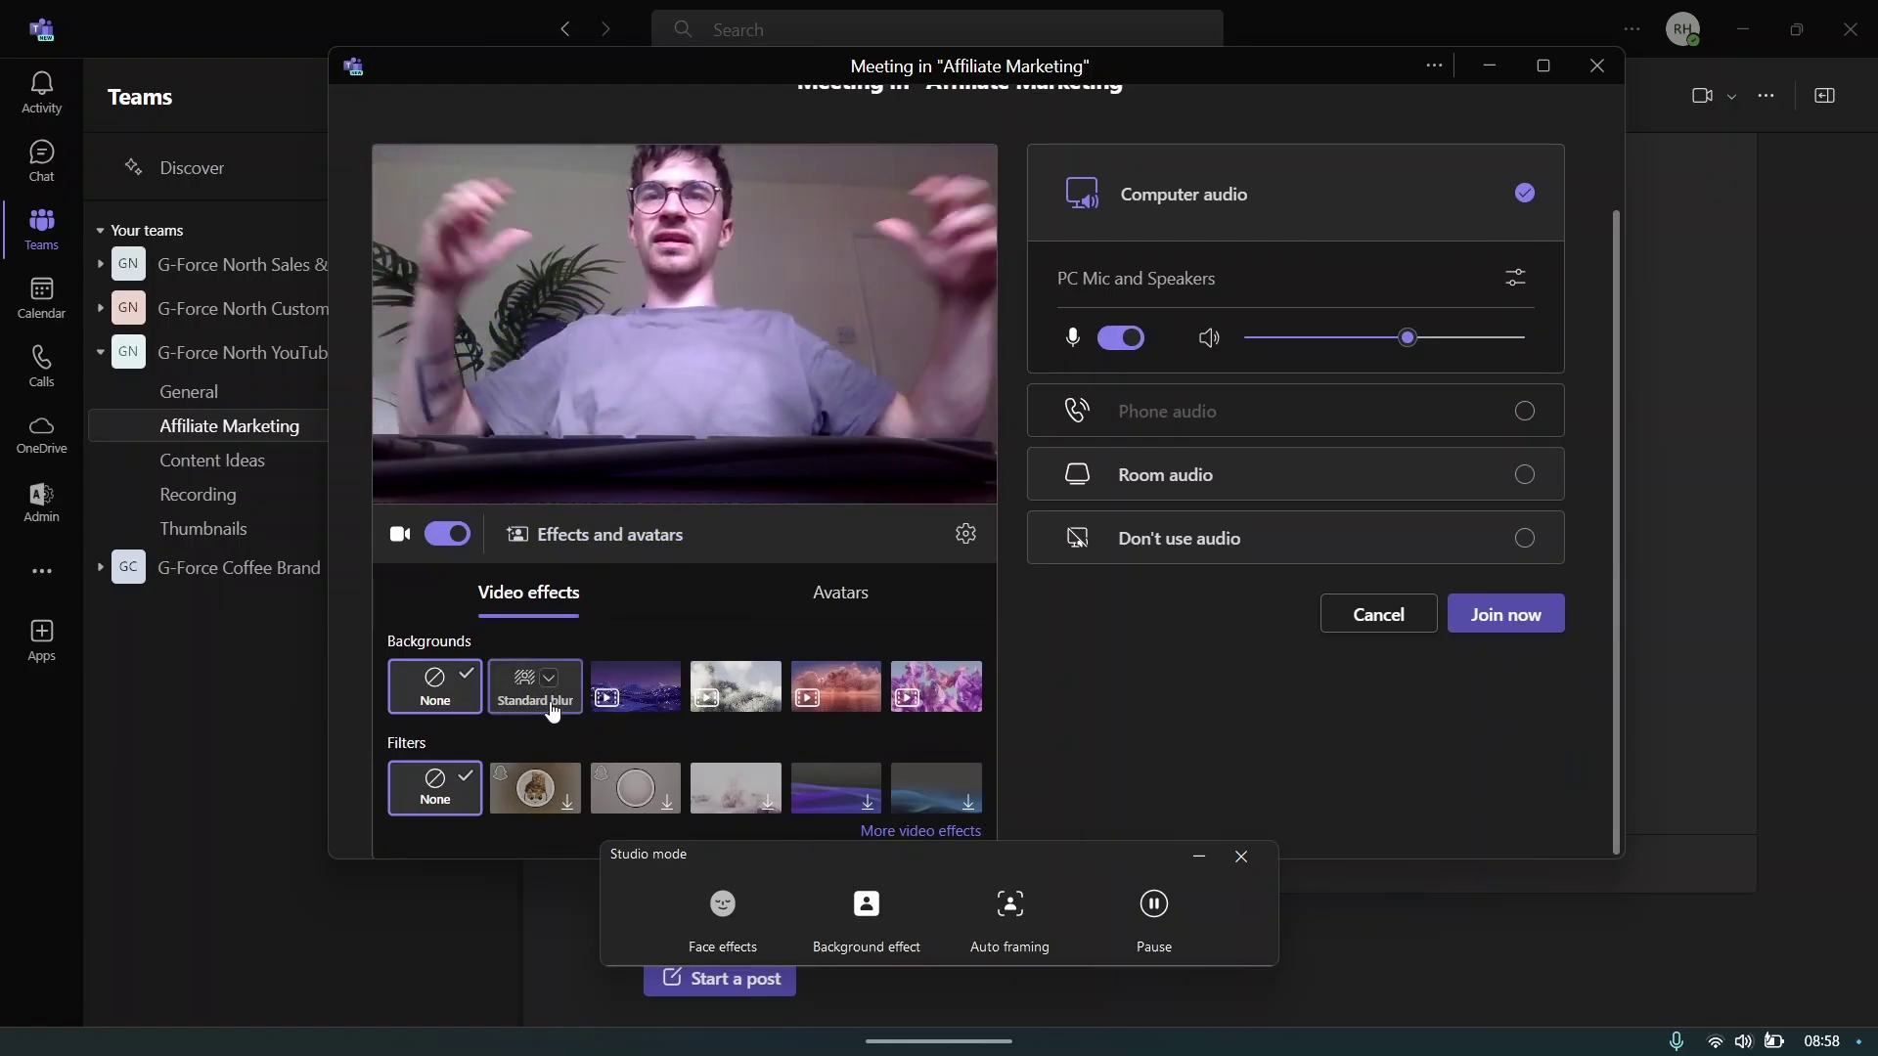
click(550, 708)
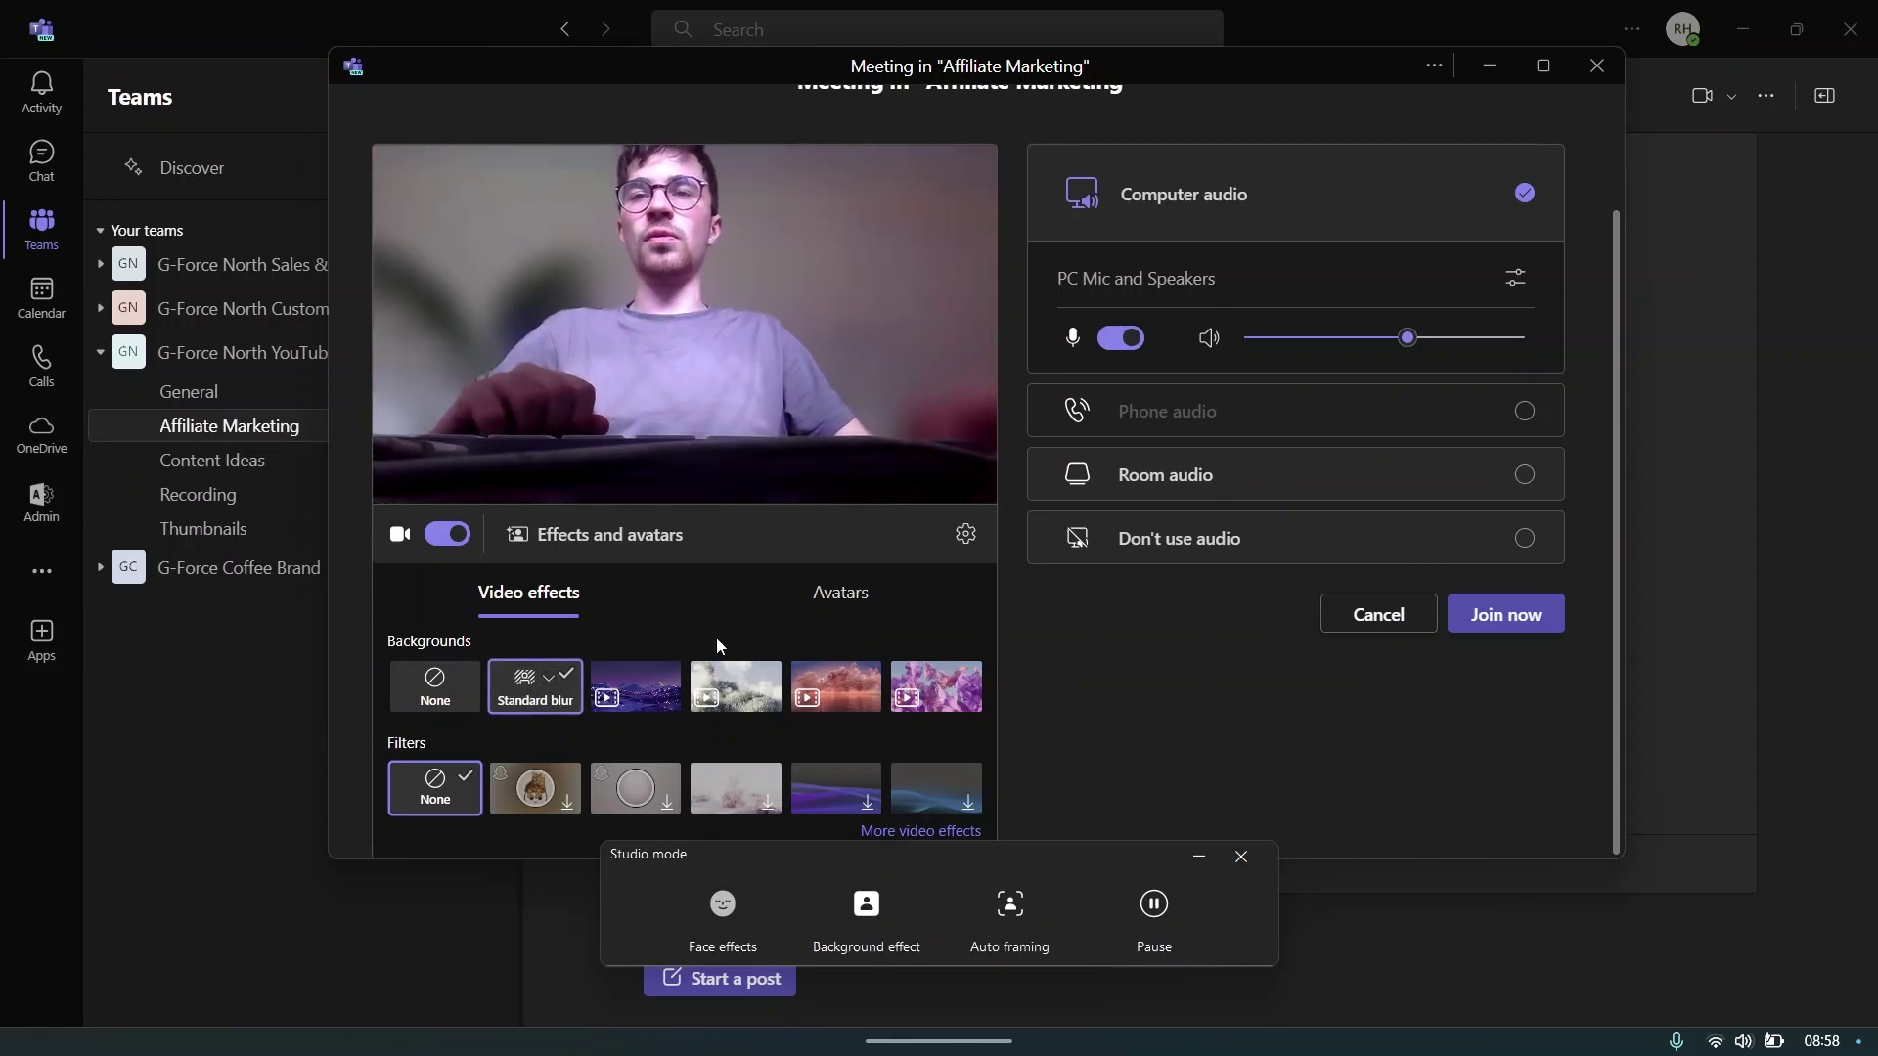
click(661, 687)
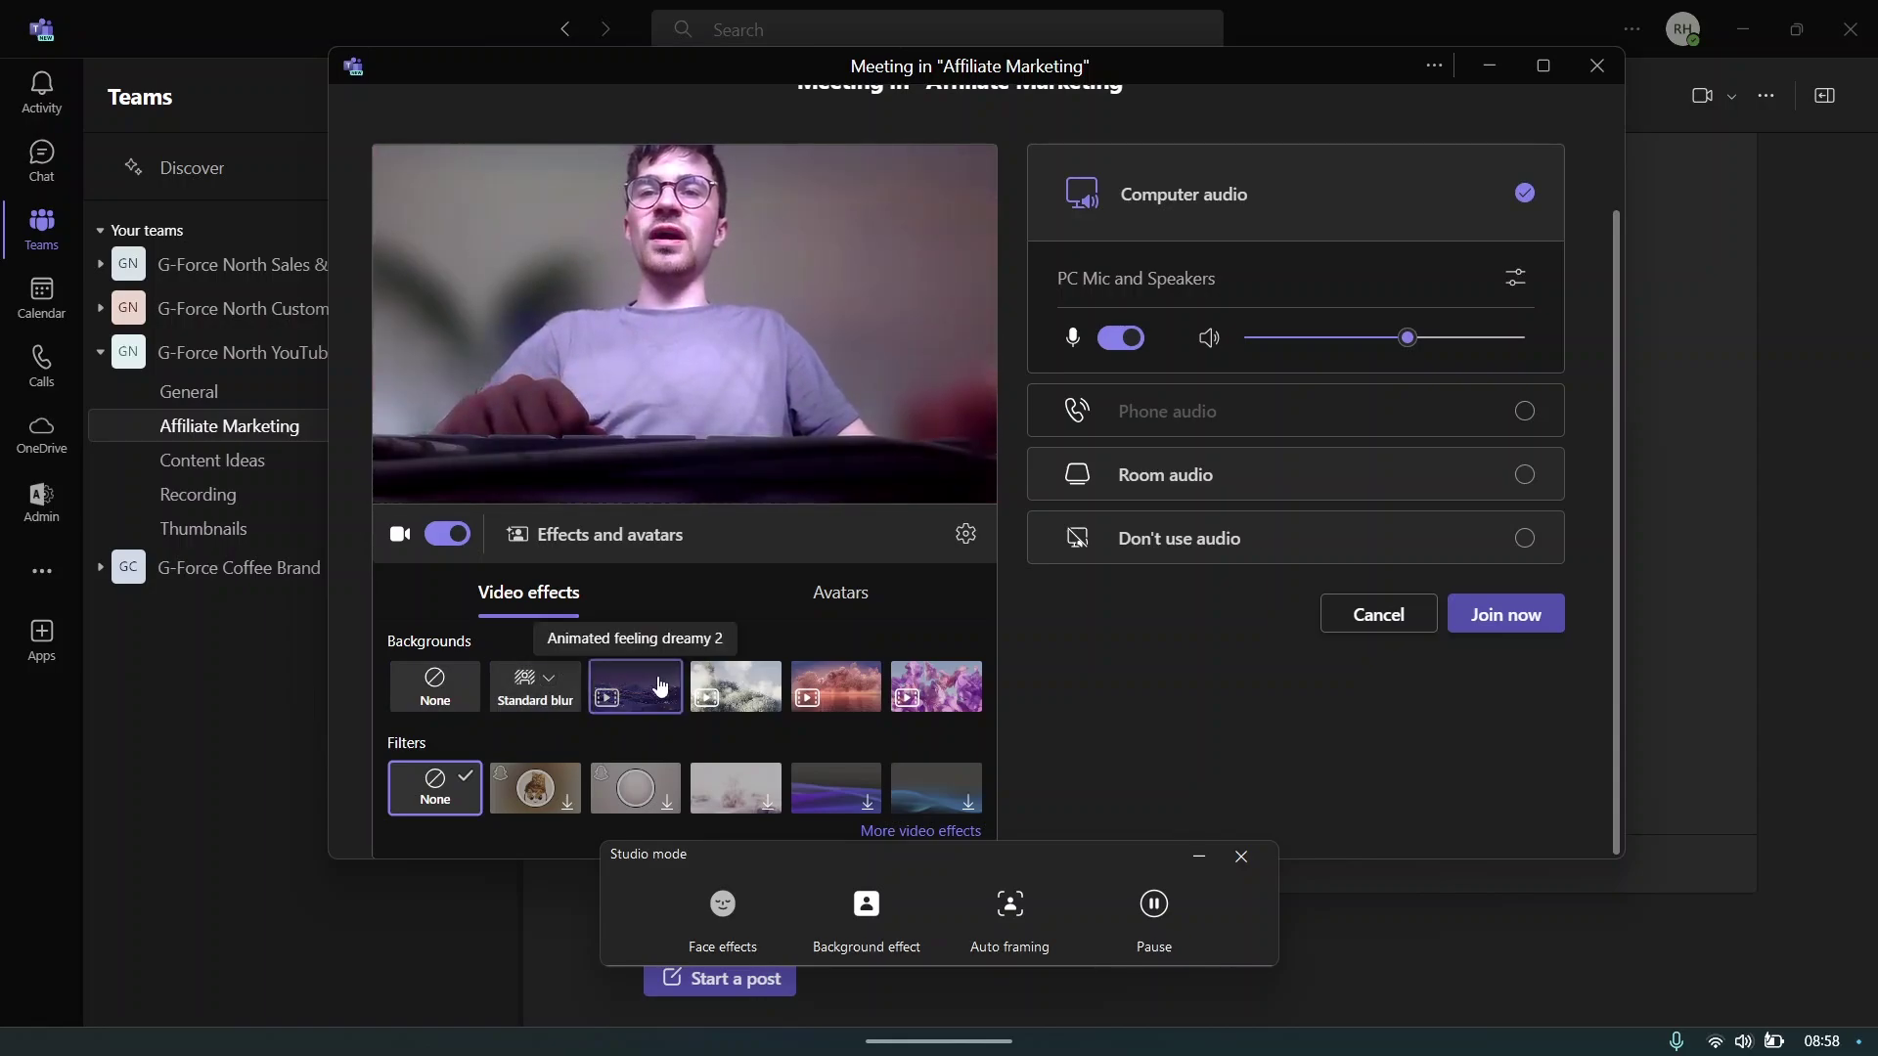
click(741, 702)
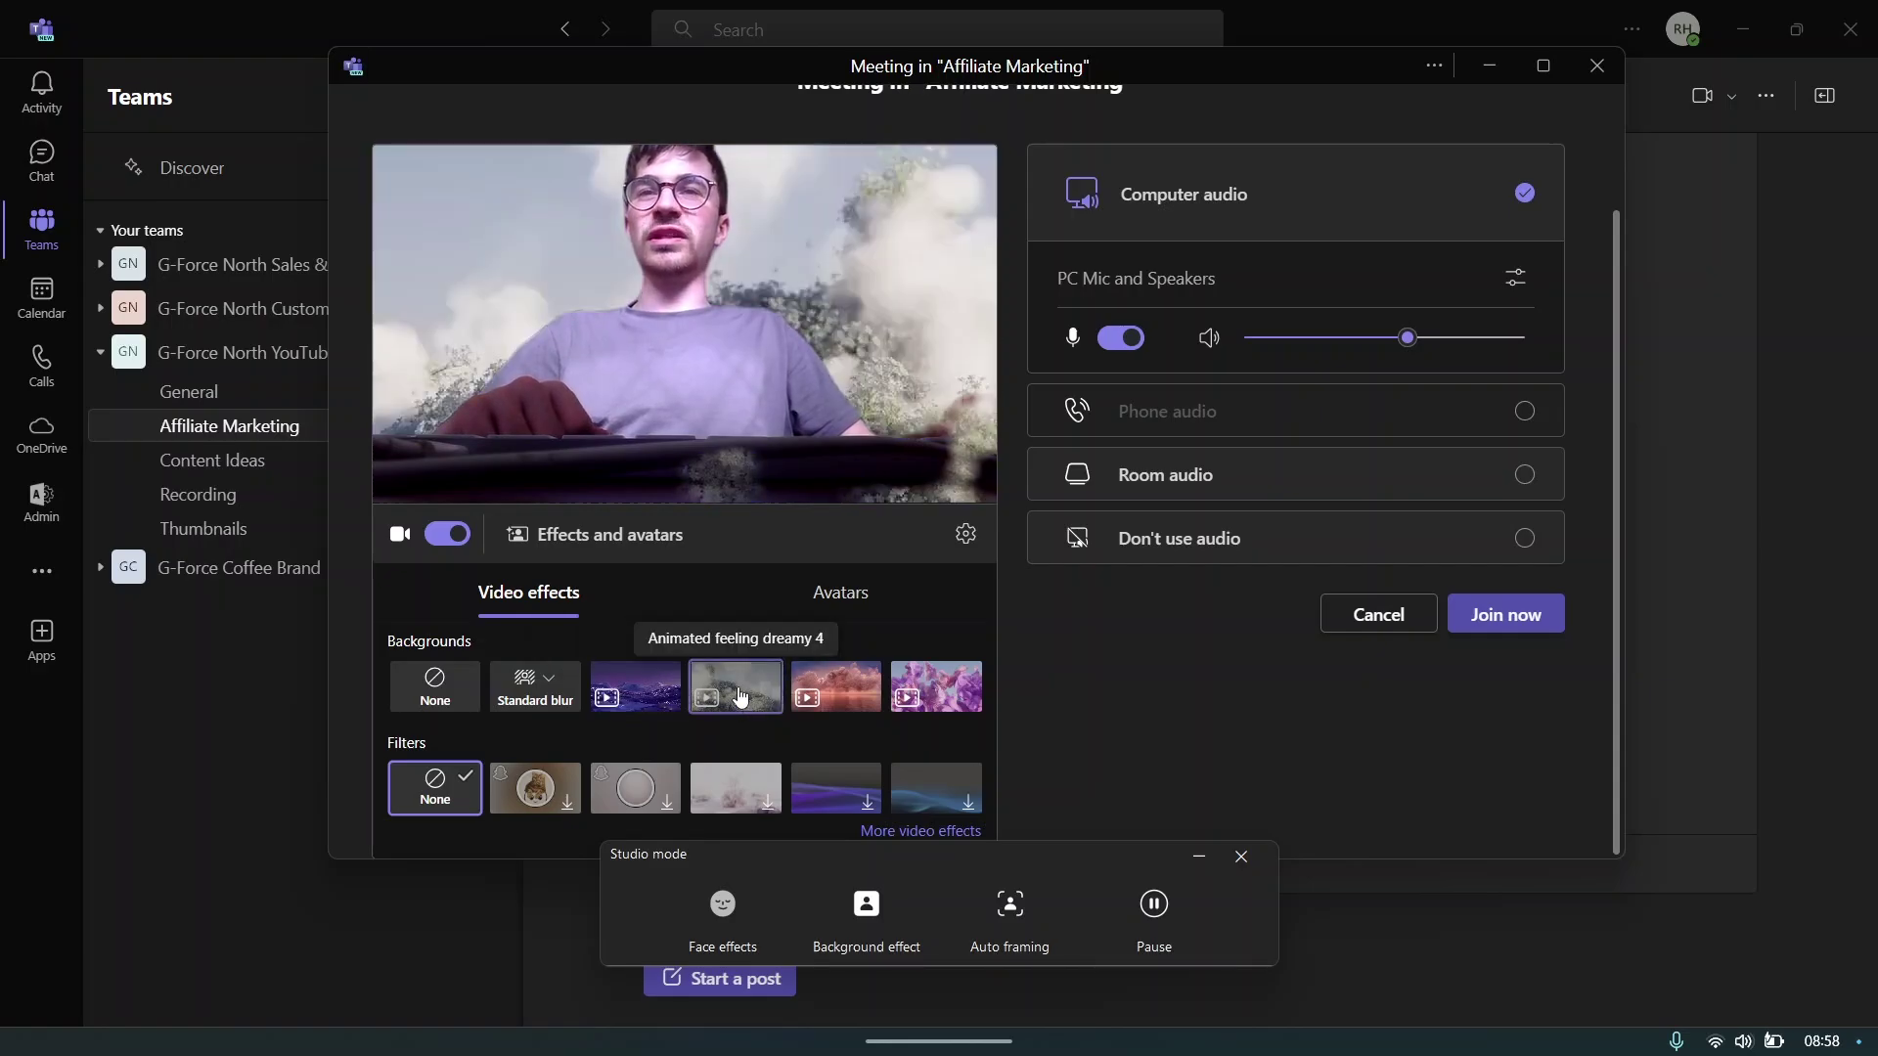
click(836, 693)
click(434, 685)
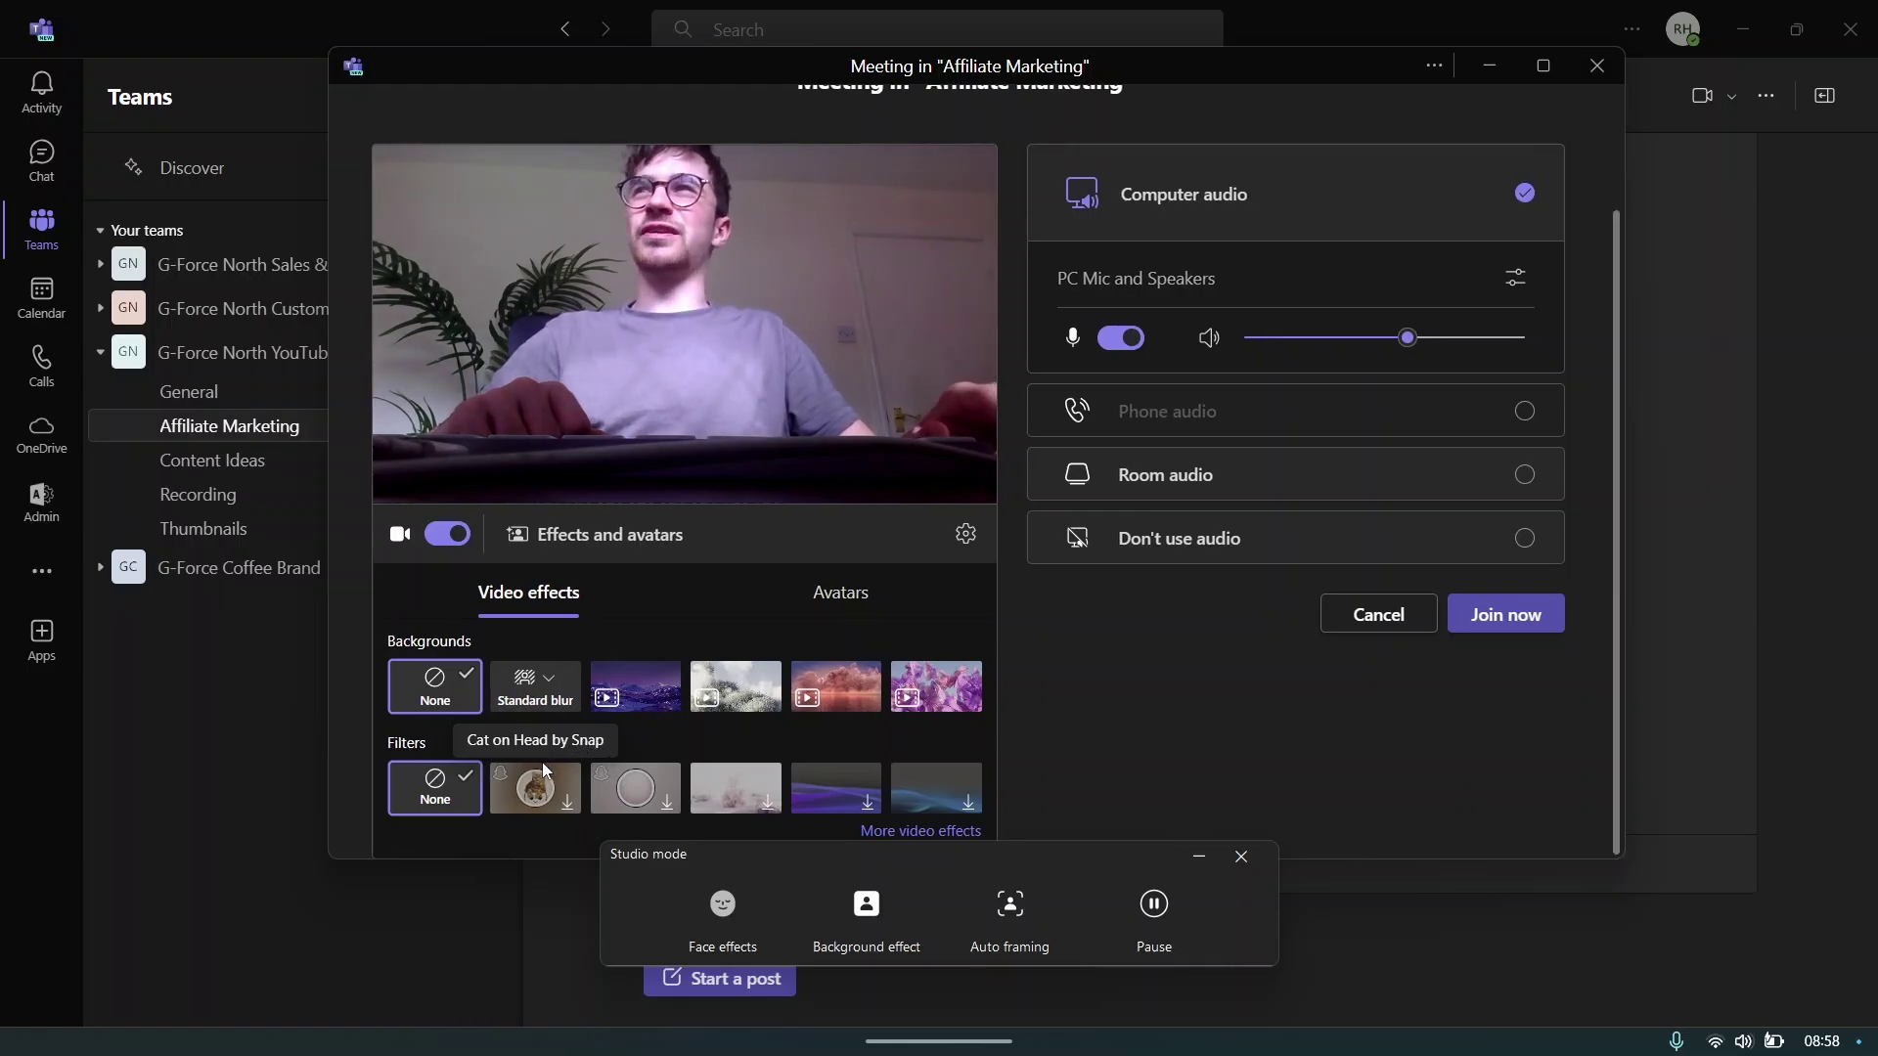
- Accept the Snapchat Lenses consent and try the Cat on Head and another custom camera filter
click(525, 792)
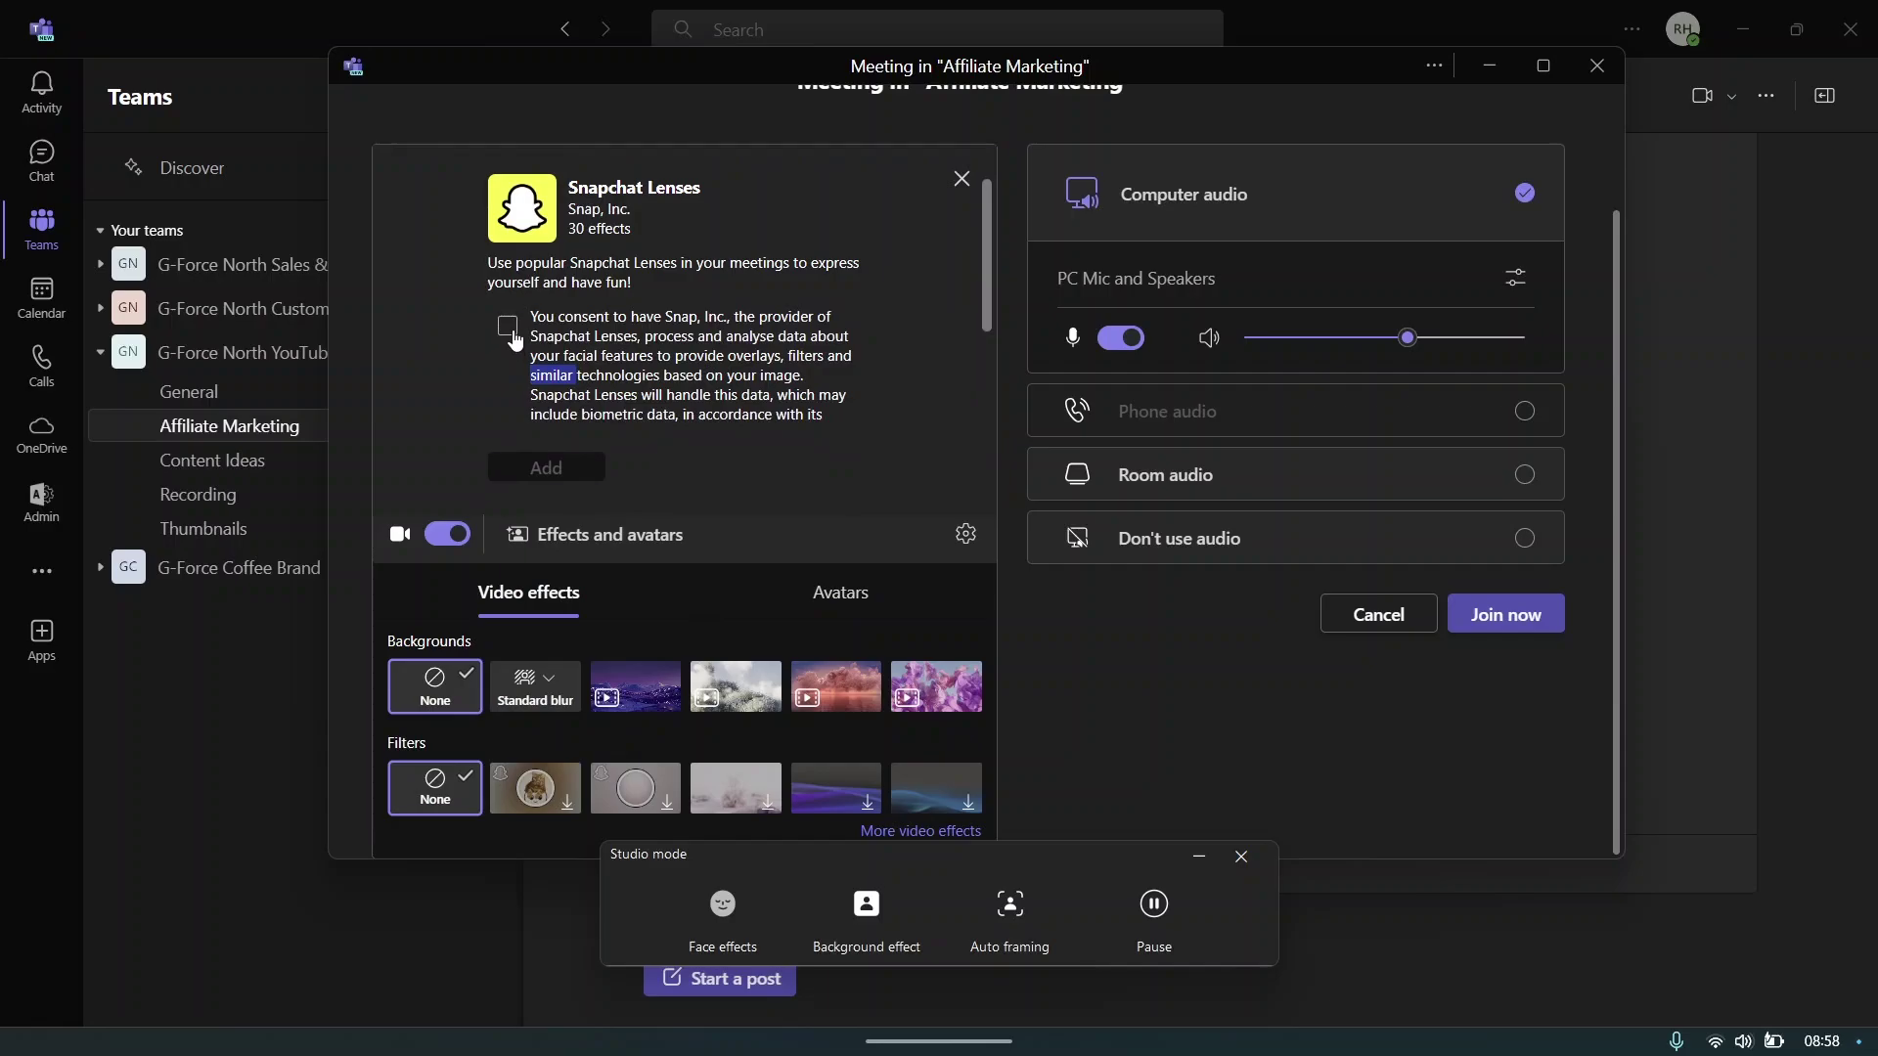
click(508, 326)
click(552, 467)
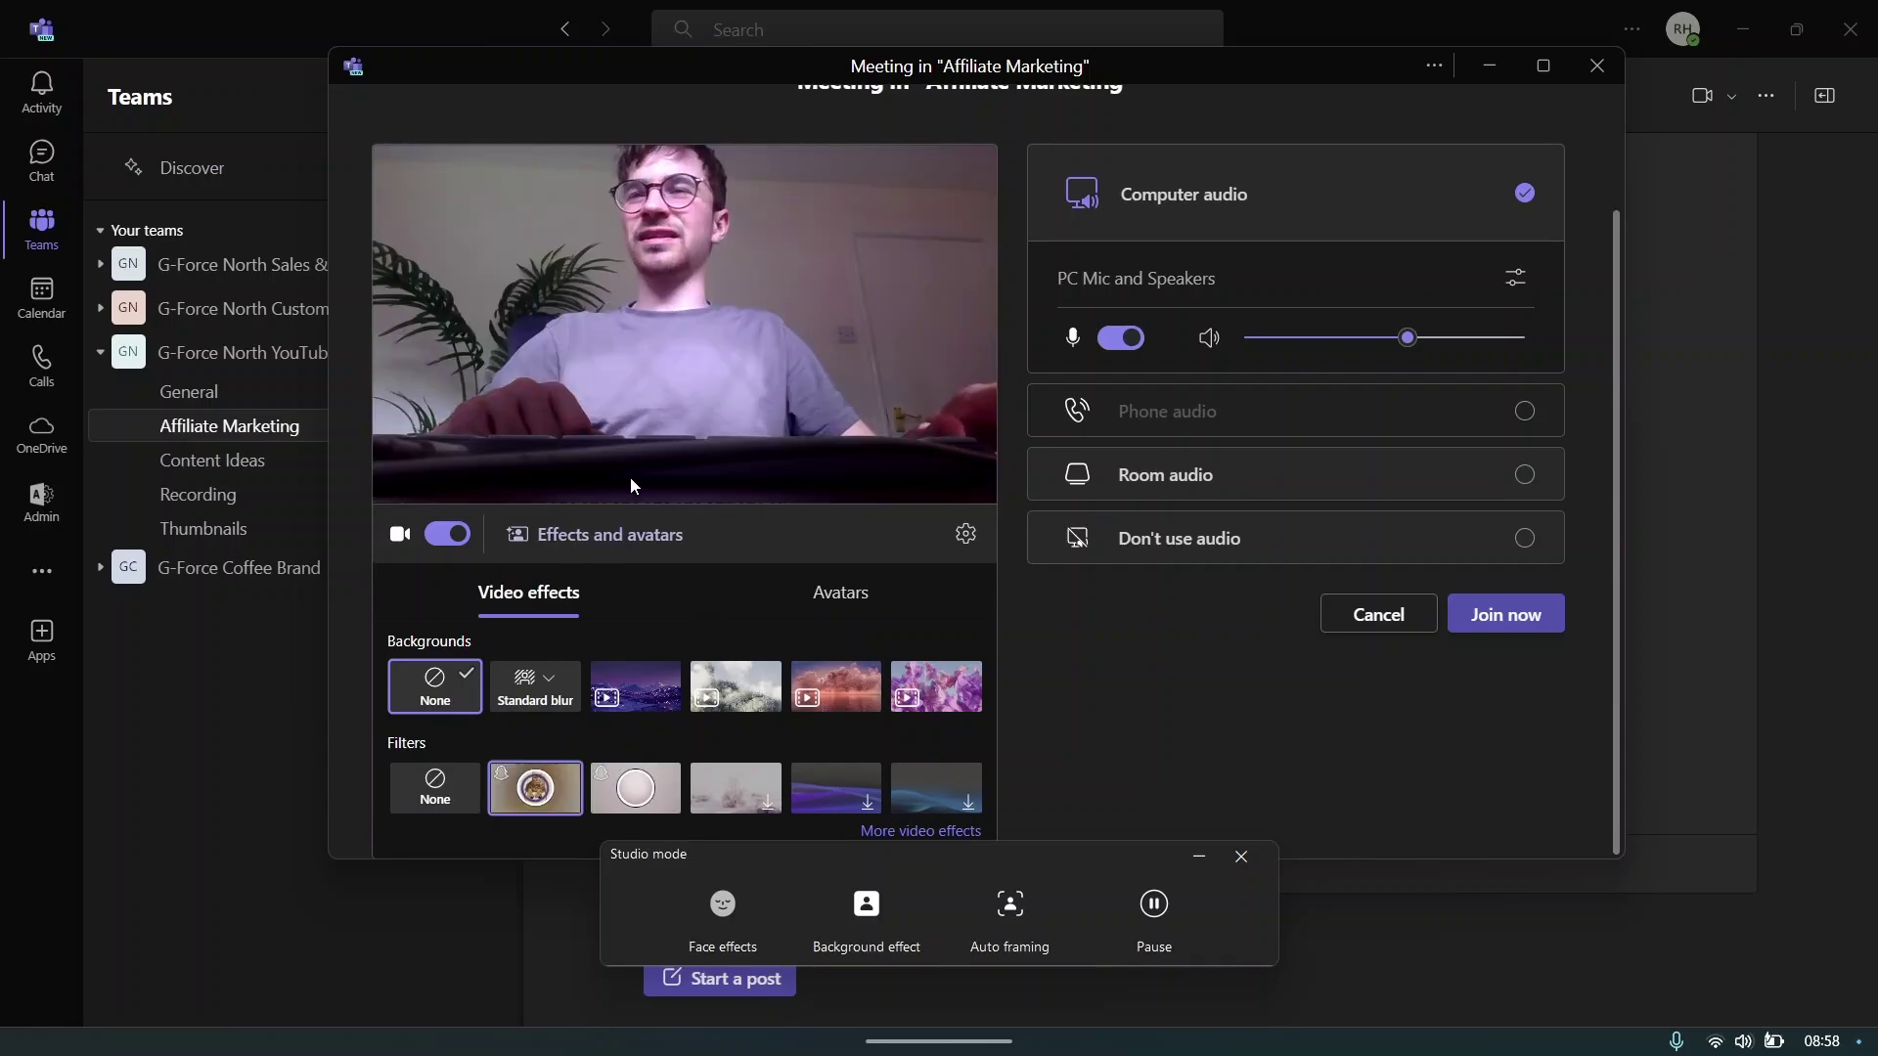
click(577, 786)
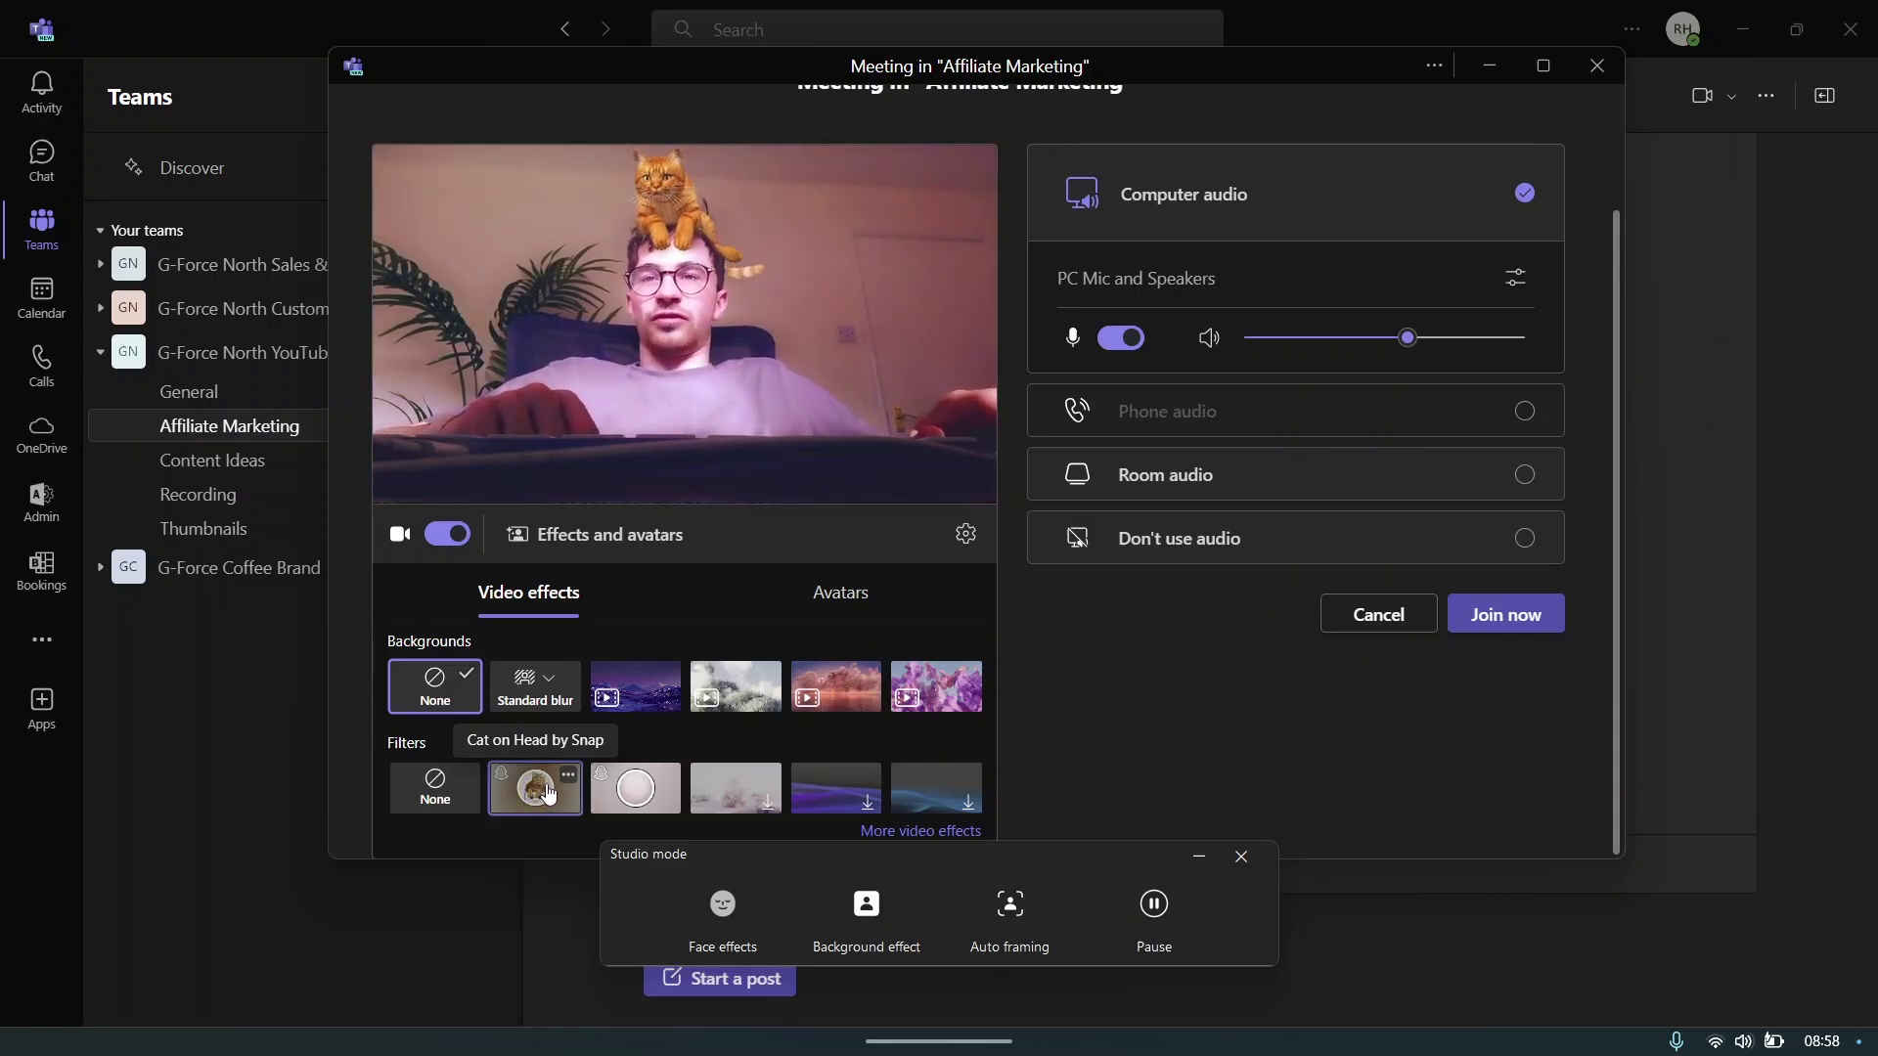
click(619, 797)
click(563, 468)
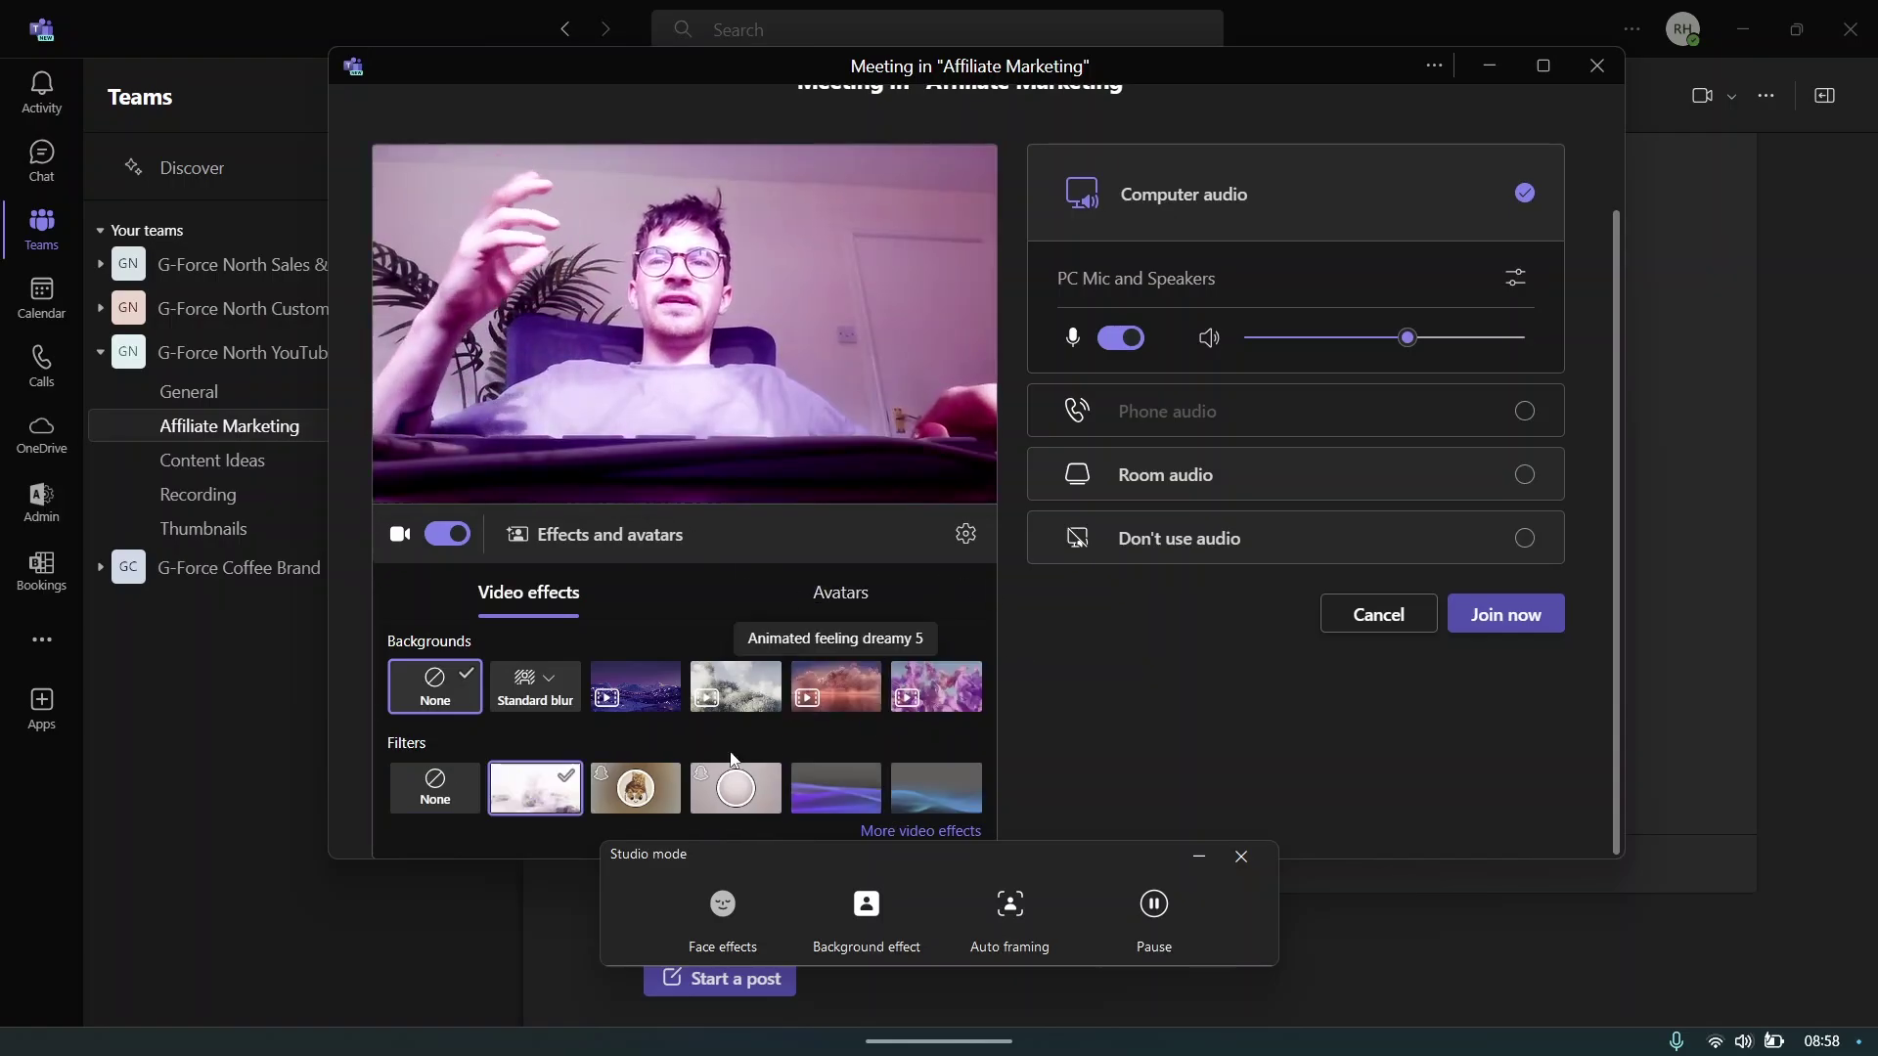
- Remove the filter, set the Standard blur background, and join the meeting
click(413, 810)
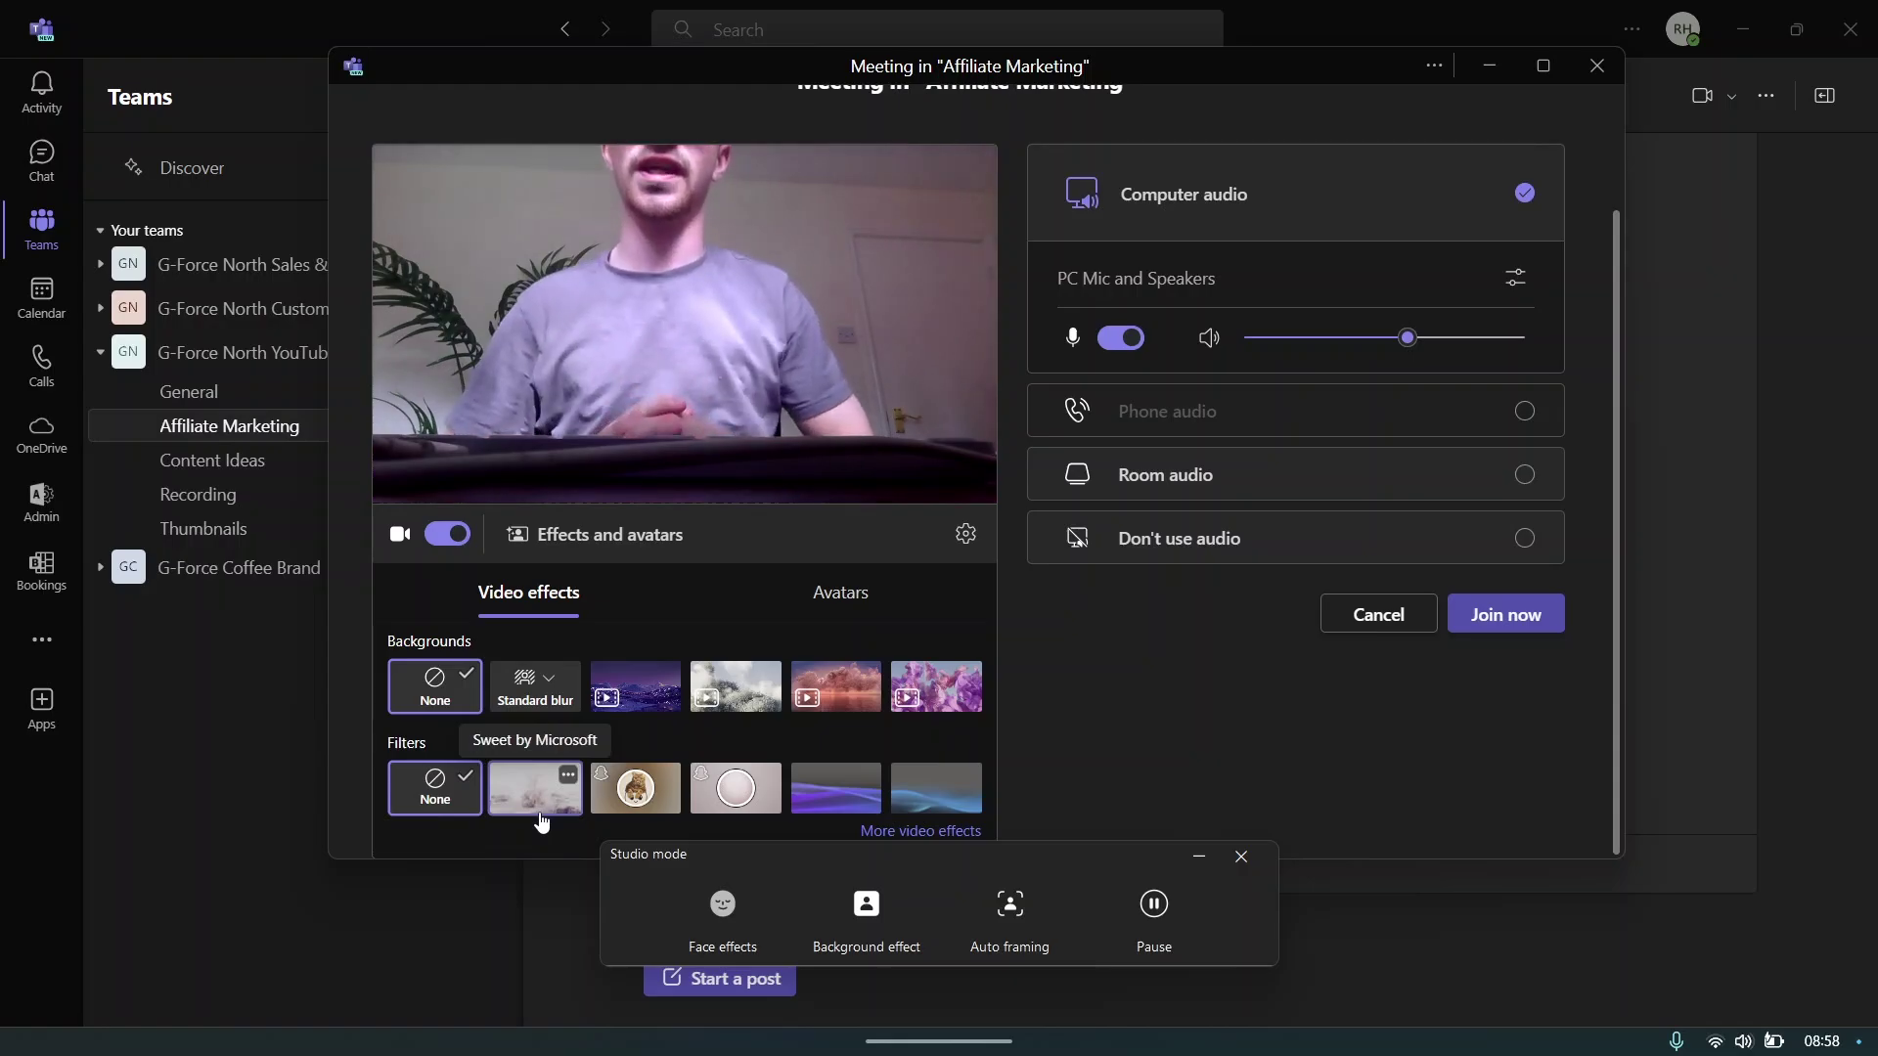
click(535, 686)
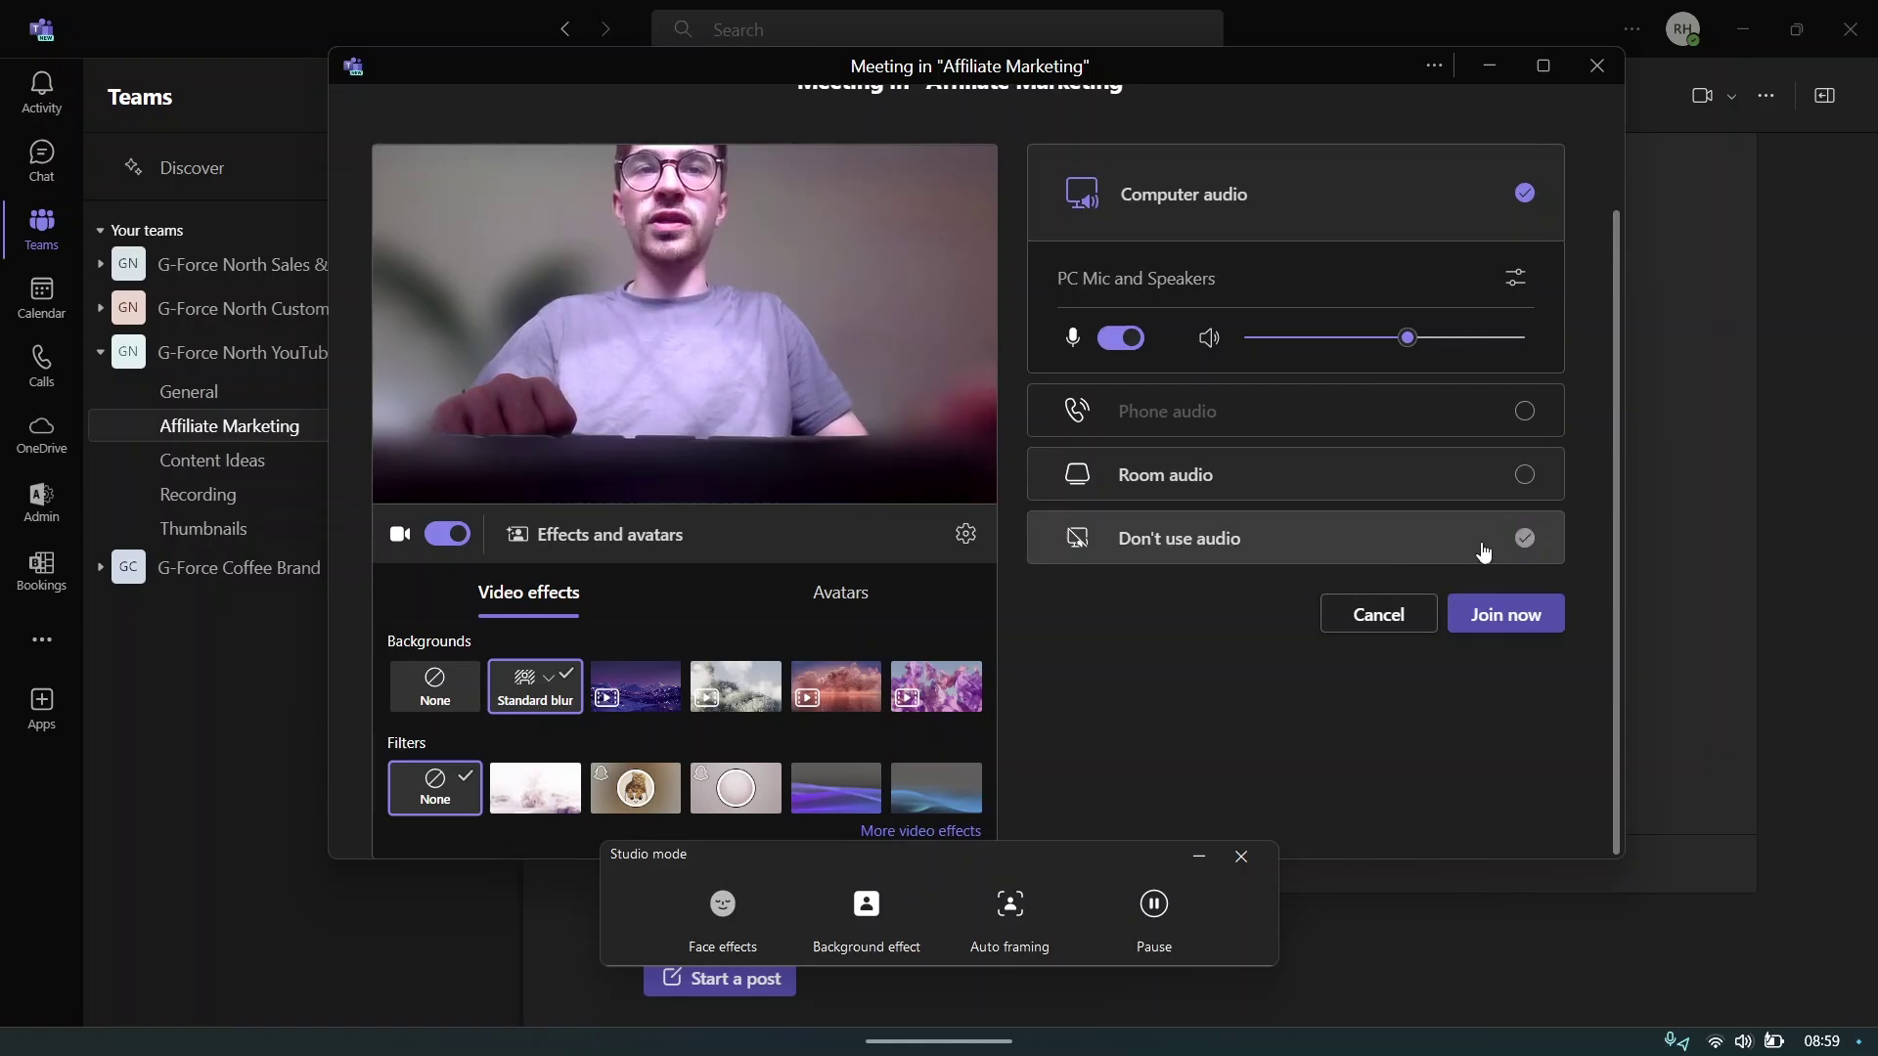
click(1497, 616)
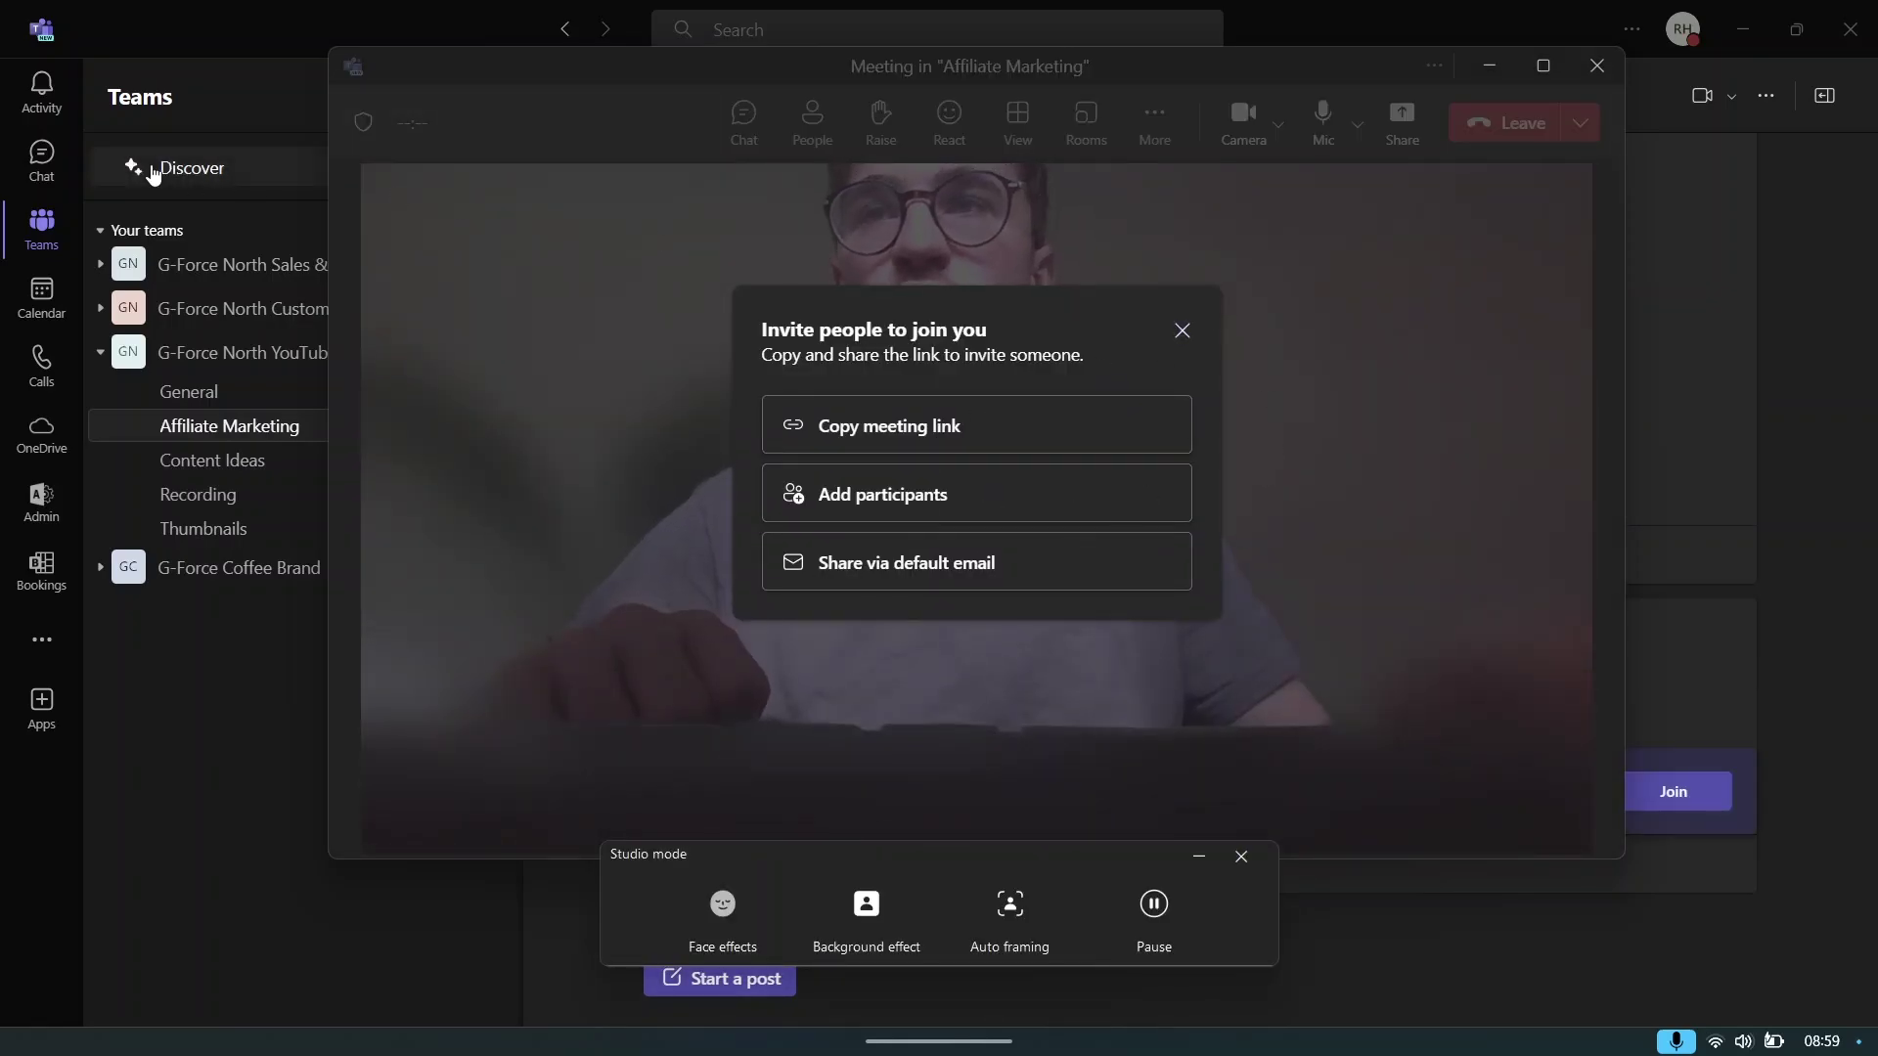
- Move the meeting window, close Studio mode, and restore the meeting to a full window
drag(1332, 65, 607, 900)
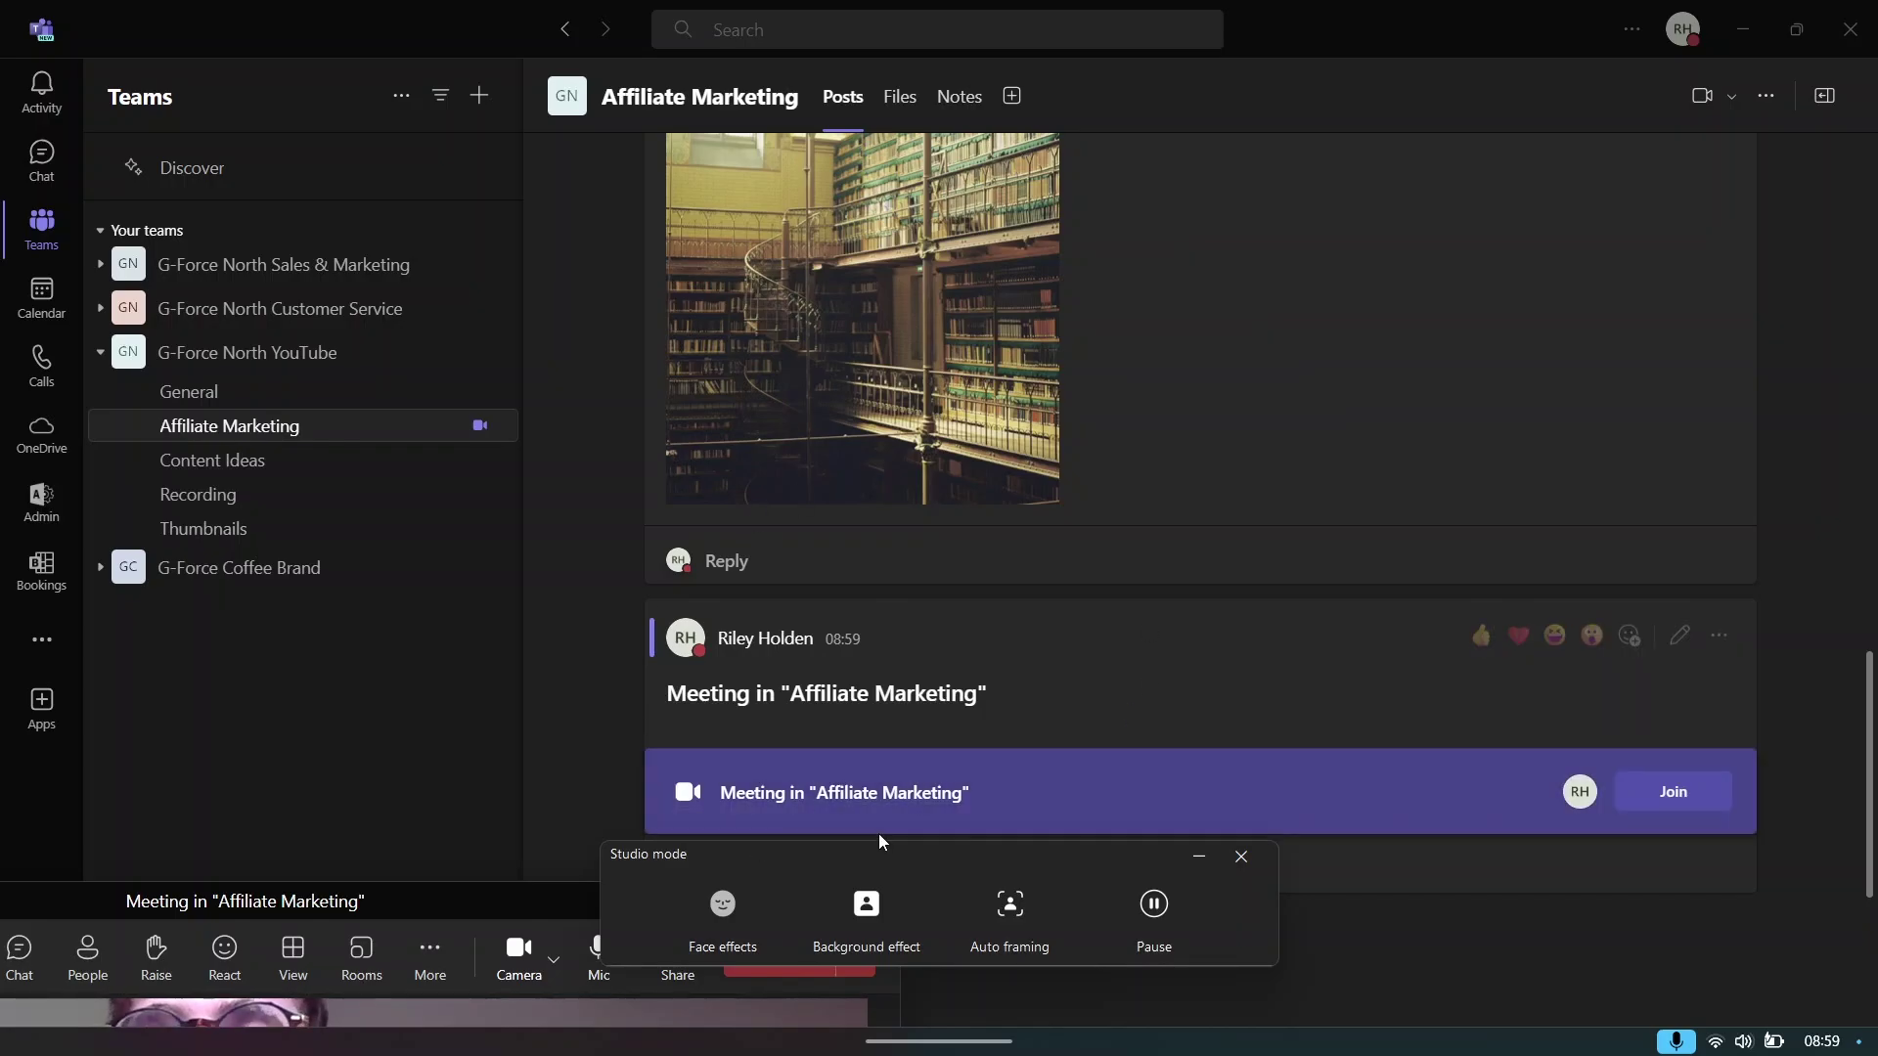
click(1198, 856)
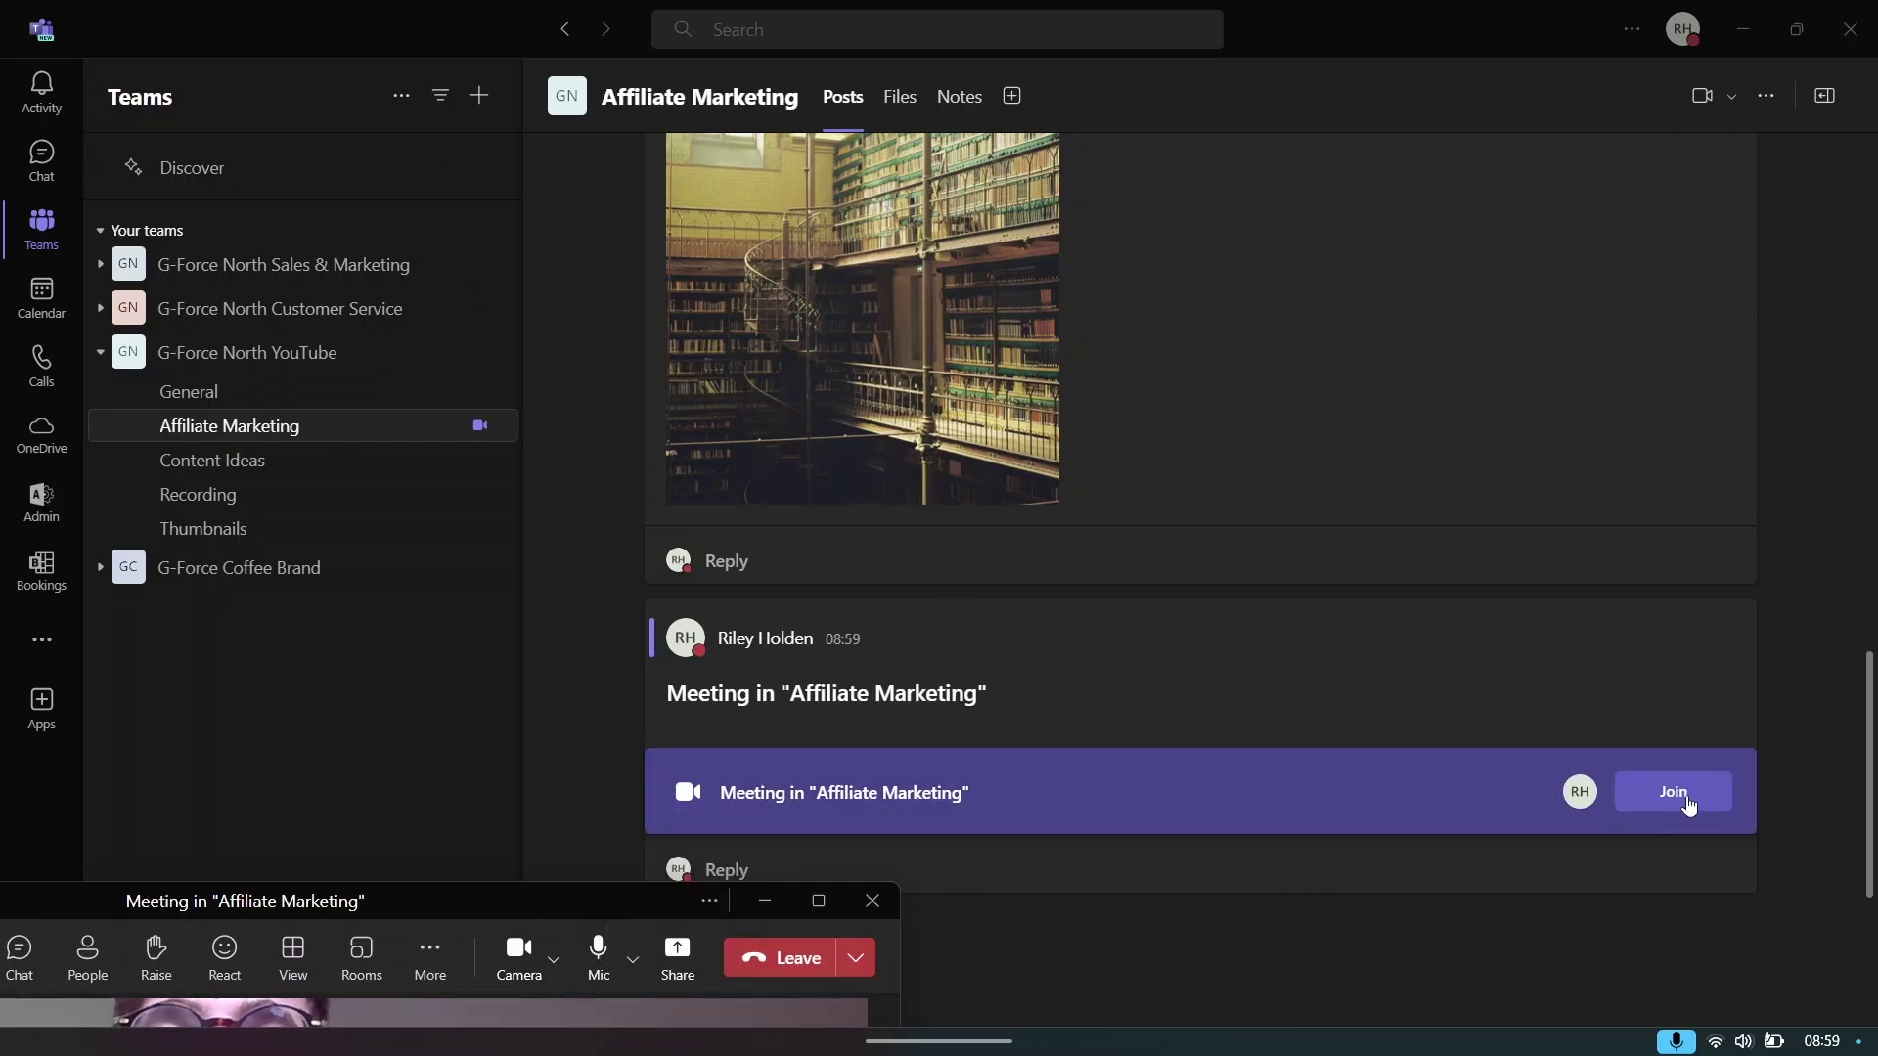
double_click(599, 894)
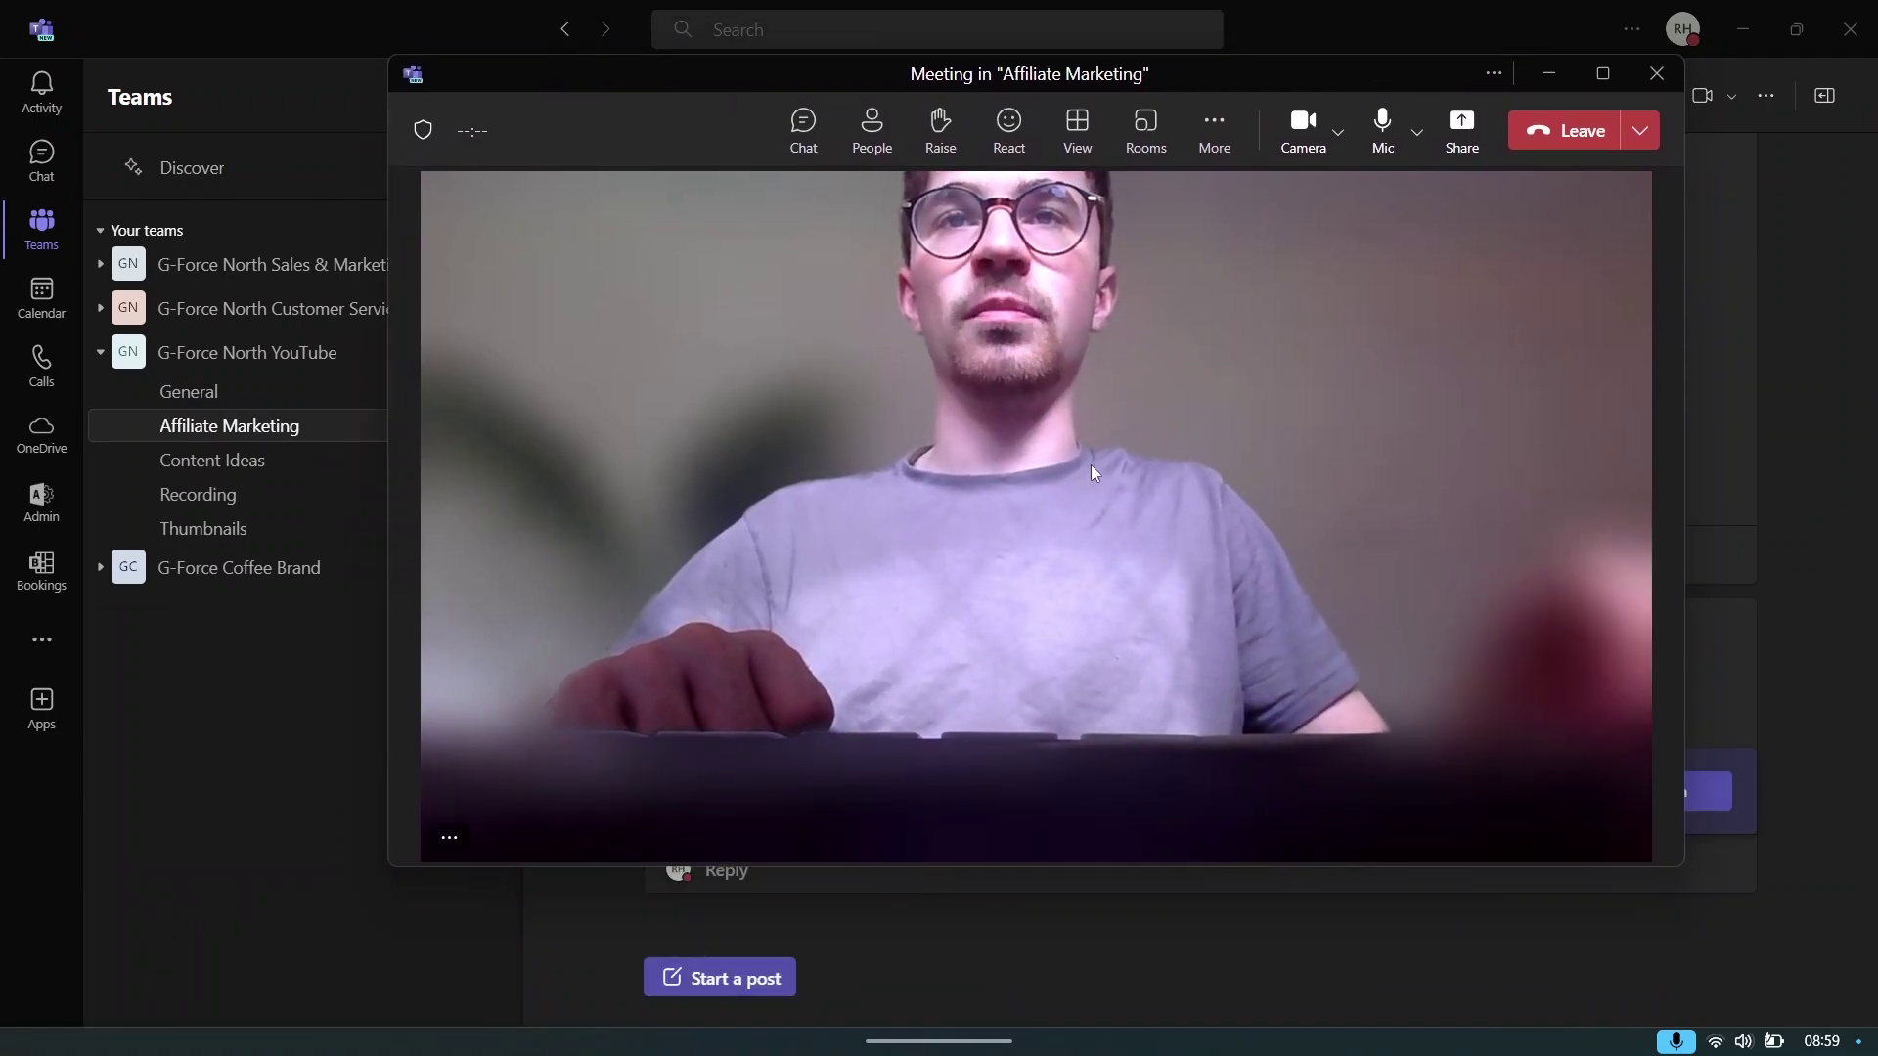
- Send 'Hey' in the meeting chat and minimize the meeting back to the channel
click(794, 142)
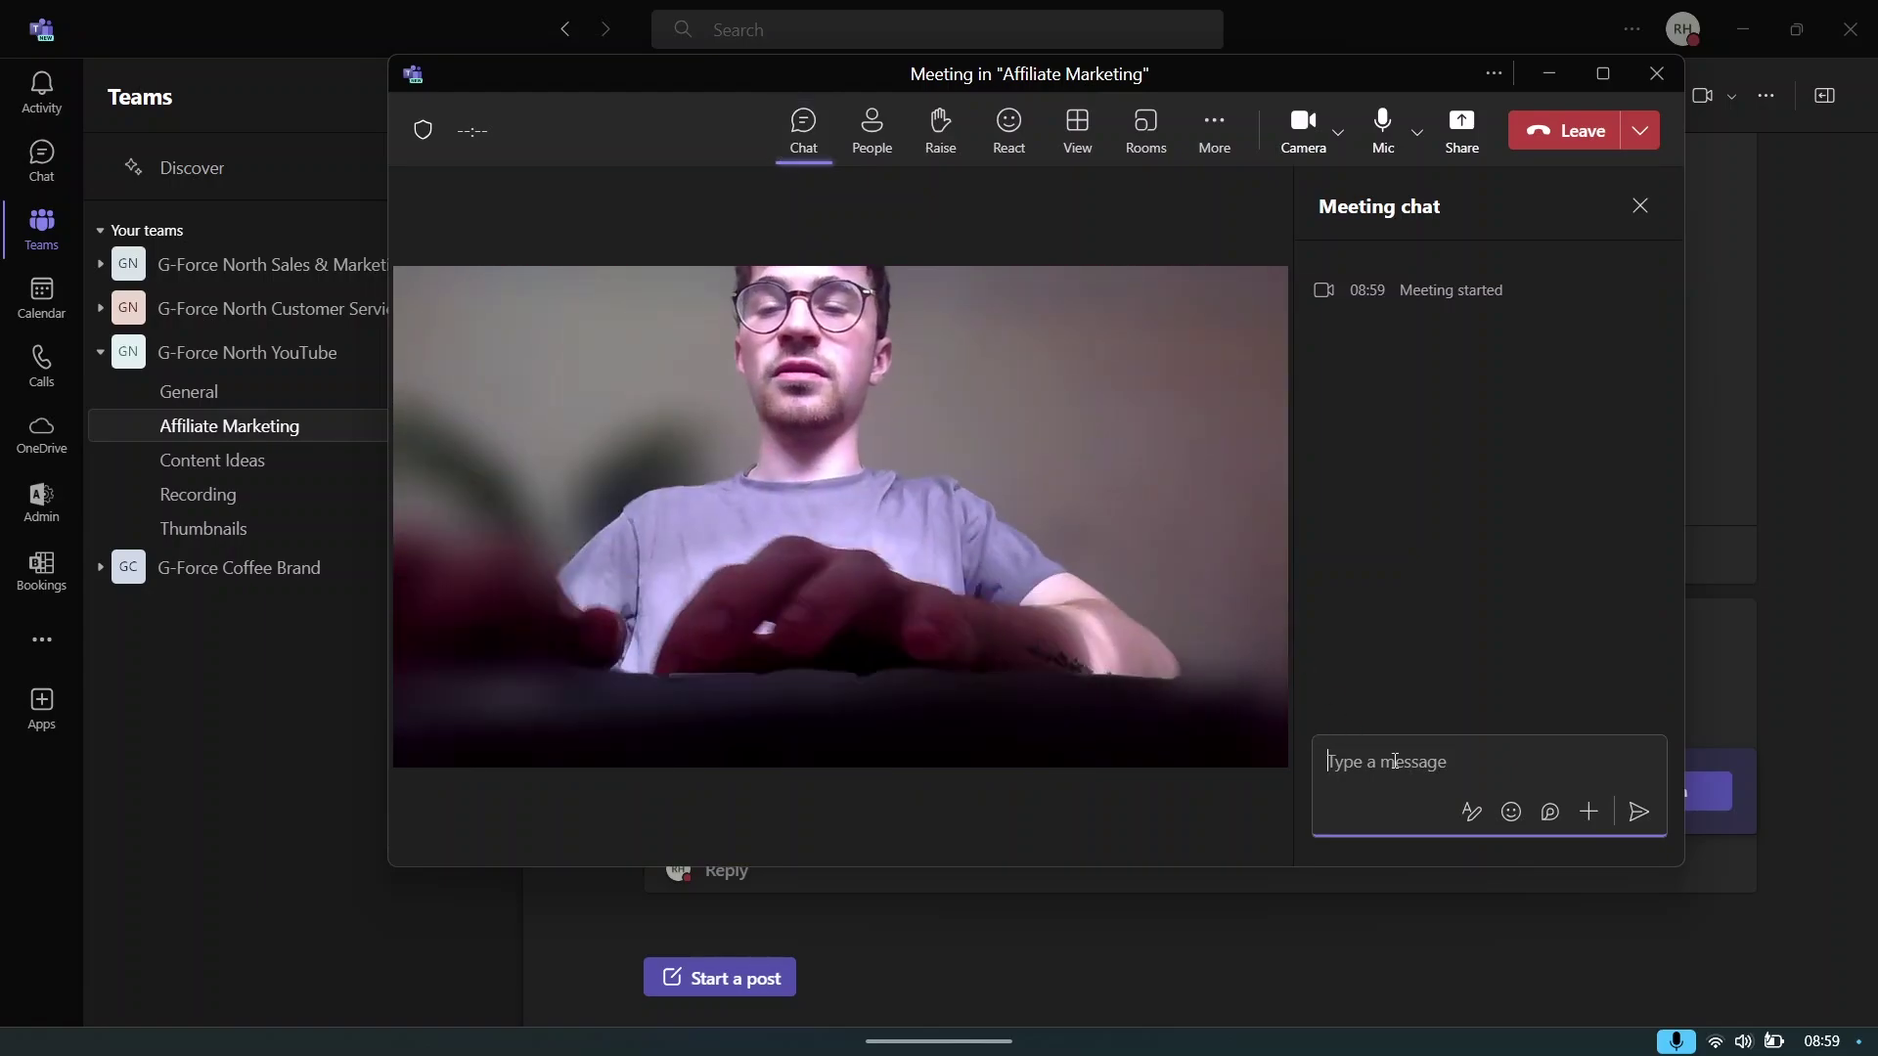
text(Hey)
key(Return)
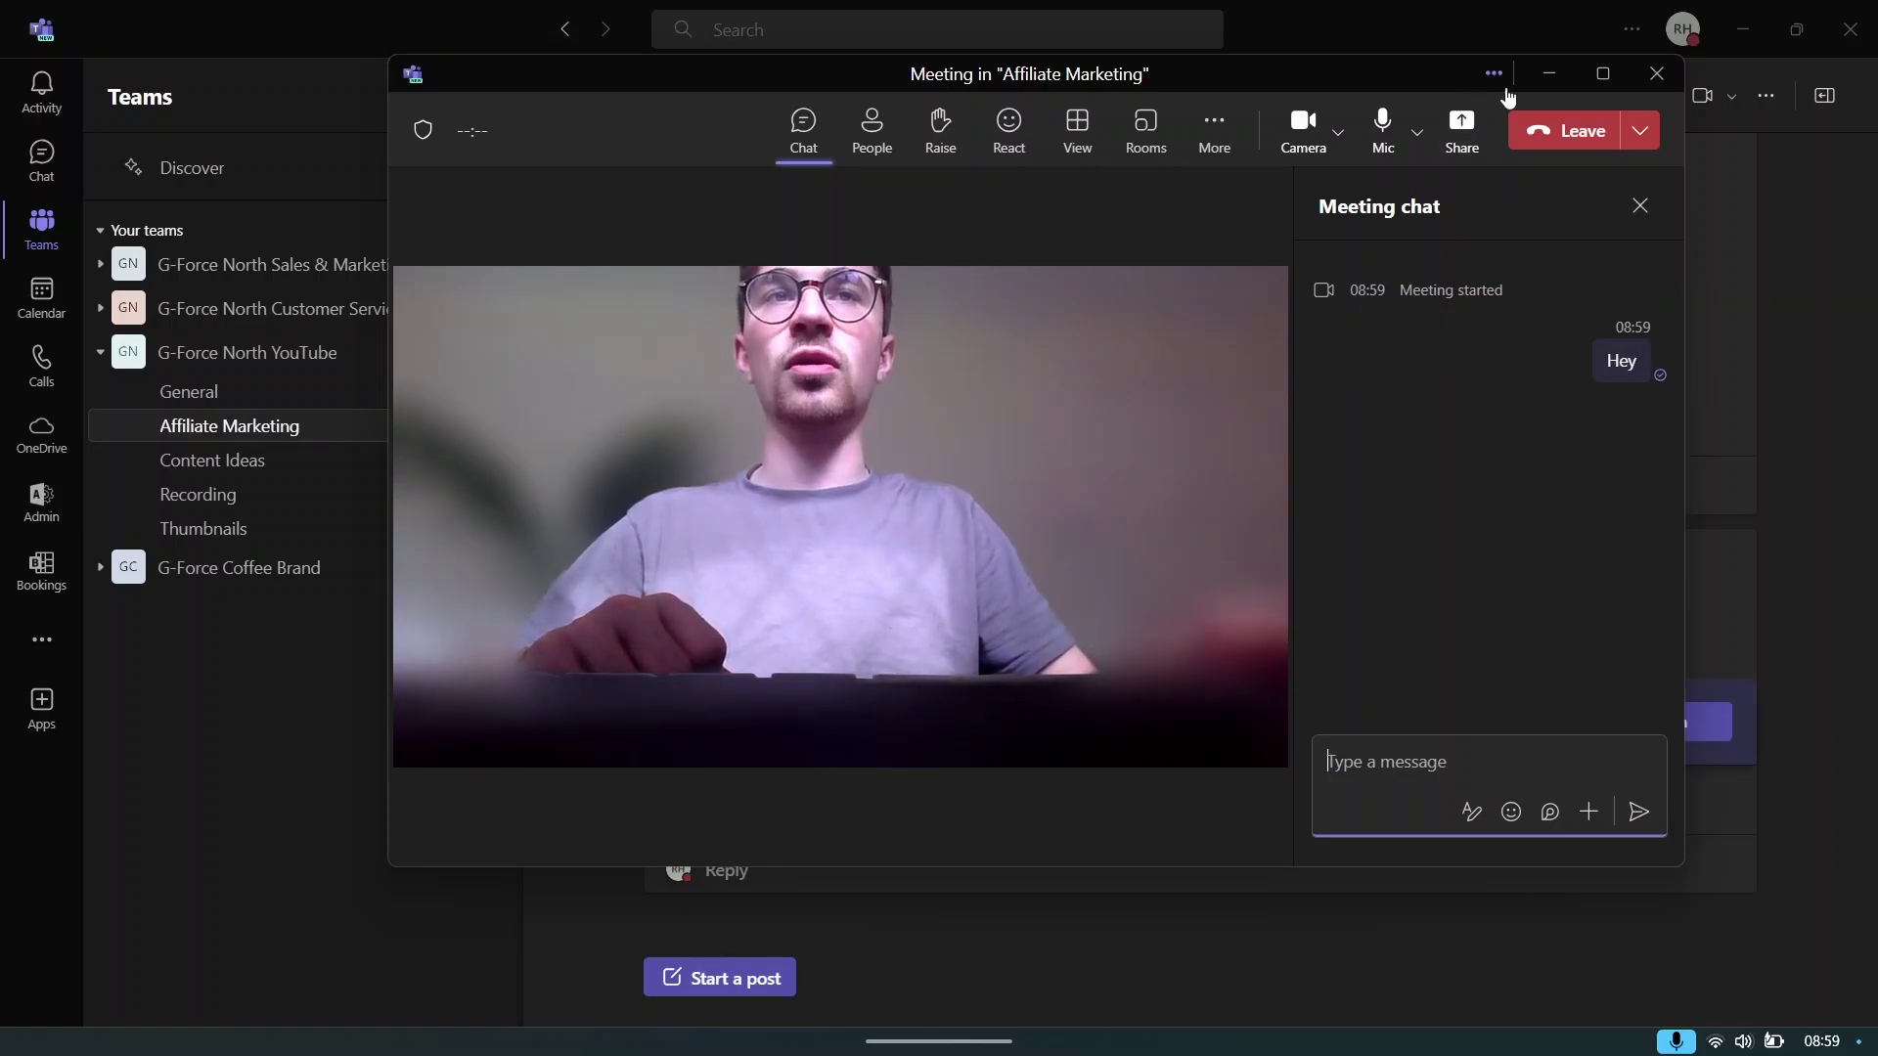
click(1565, 72)
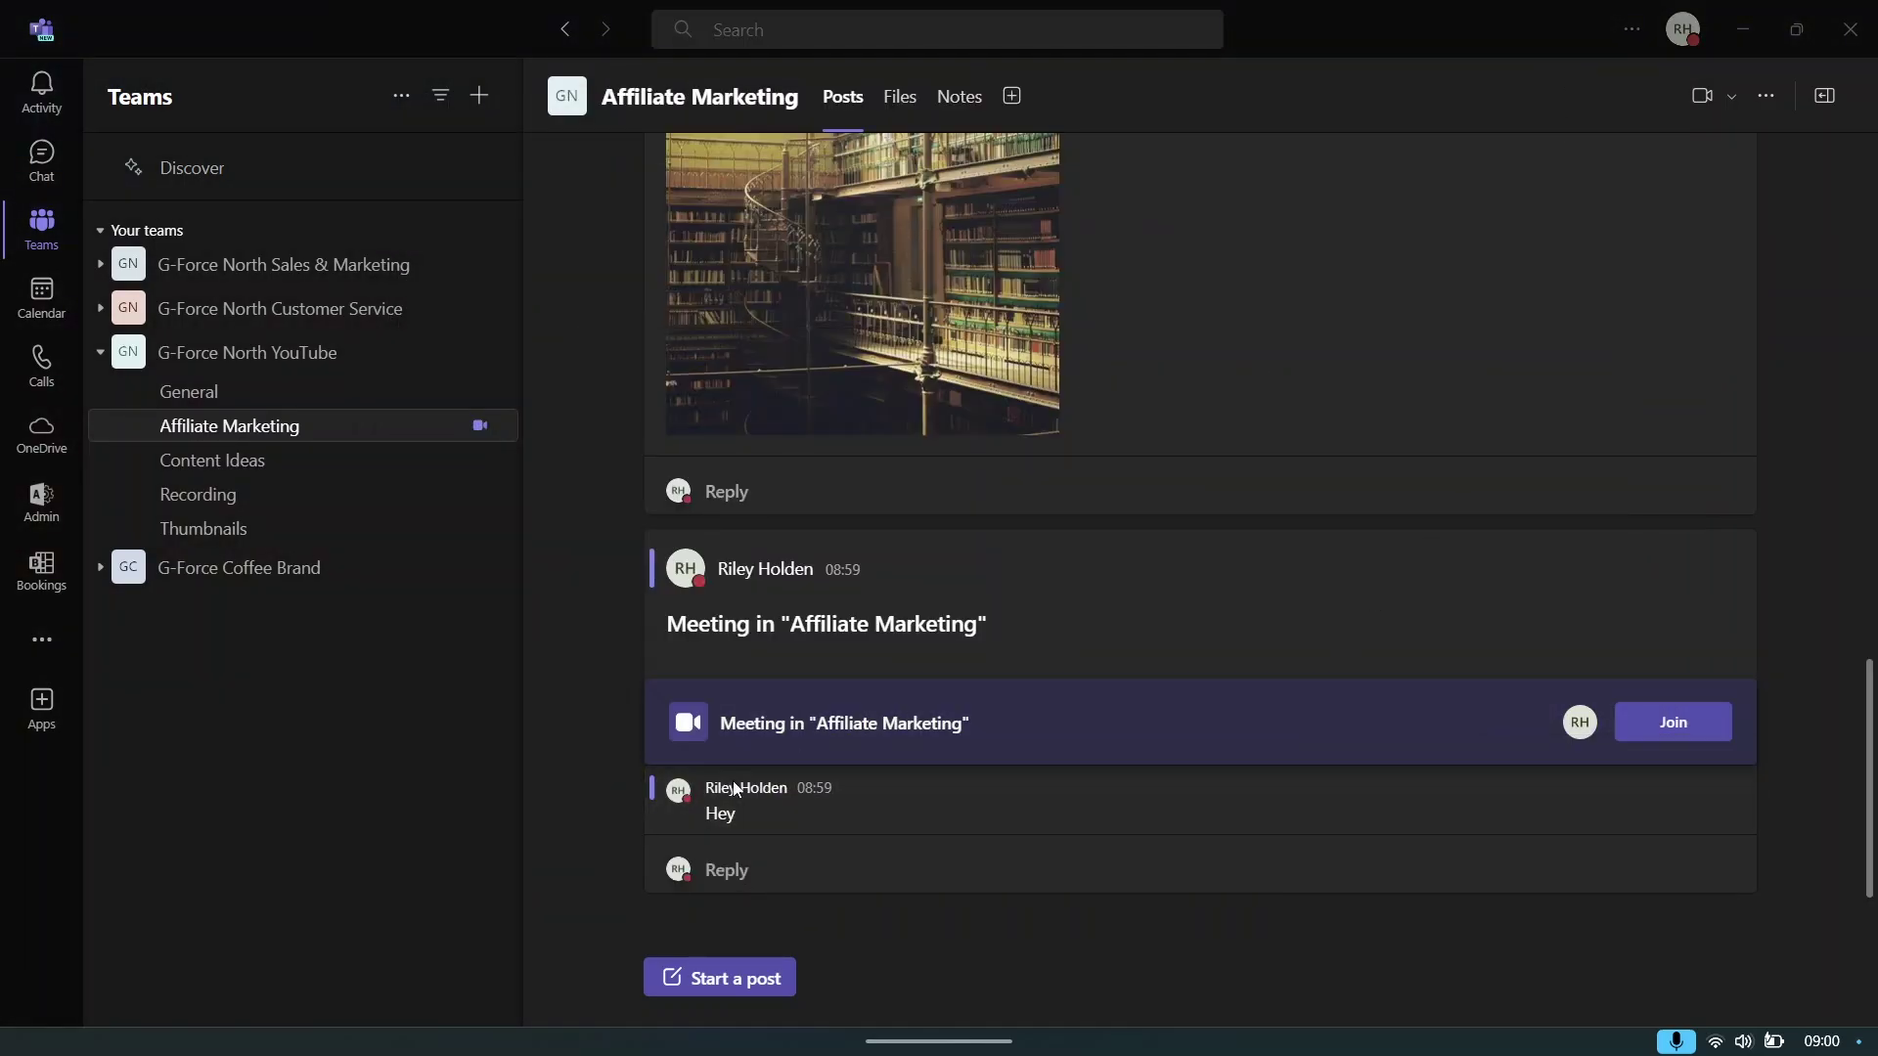
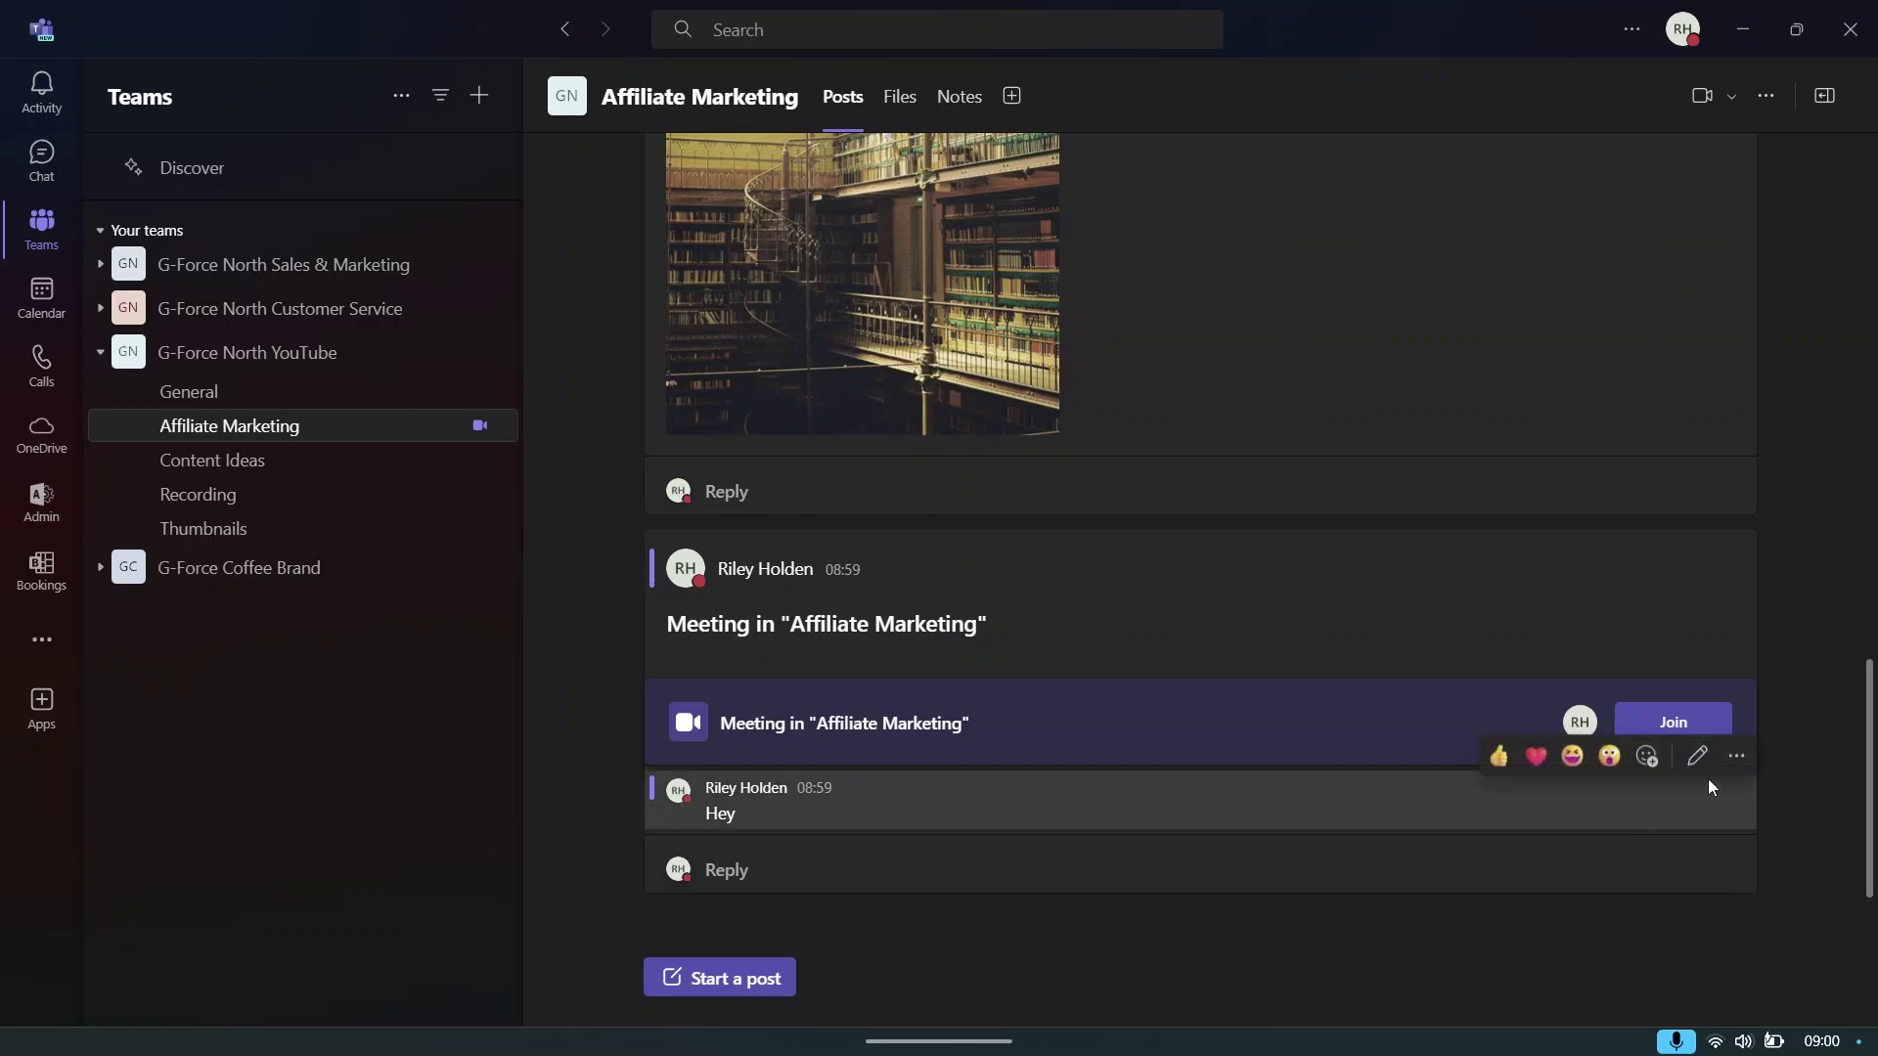
- Delete the 'Hey' reply and close the meeting chat
click(1737, 756)
click(1628, 527)
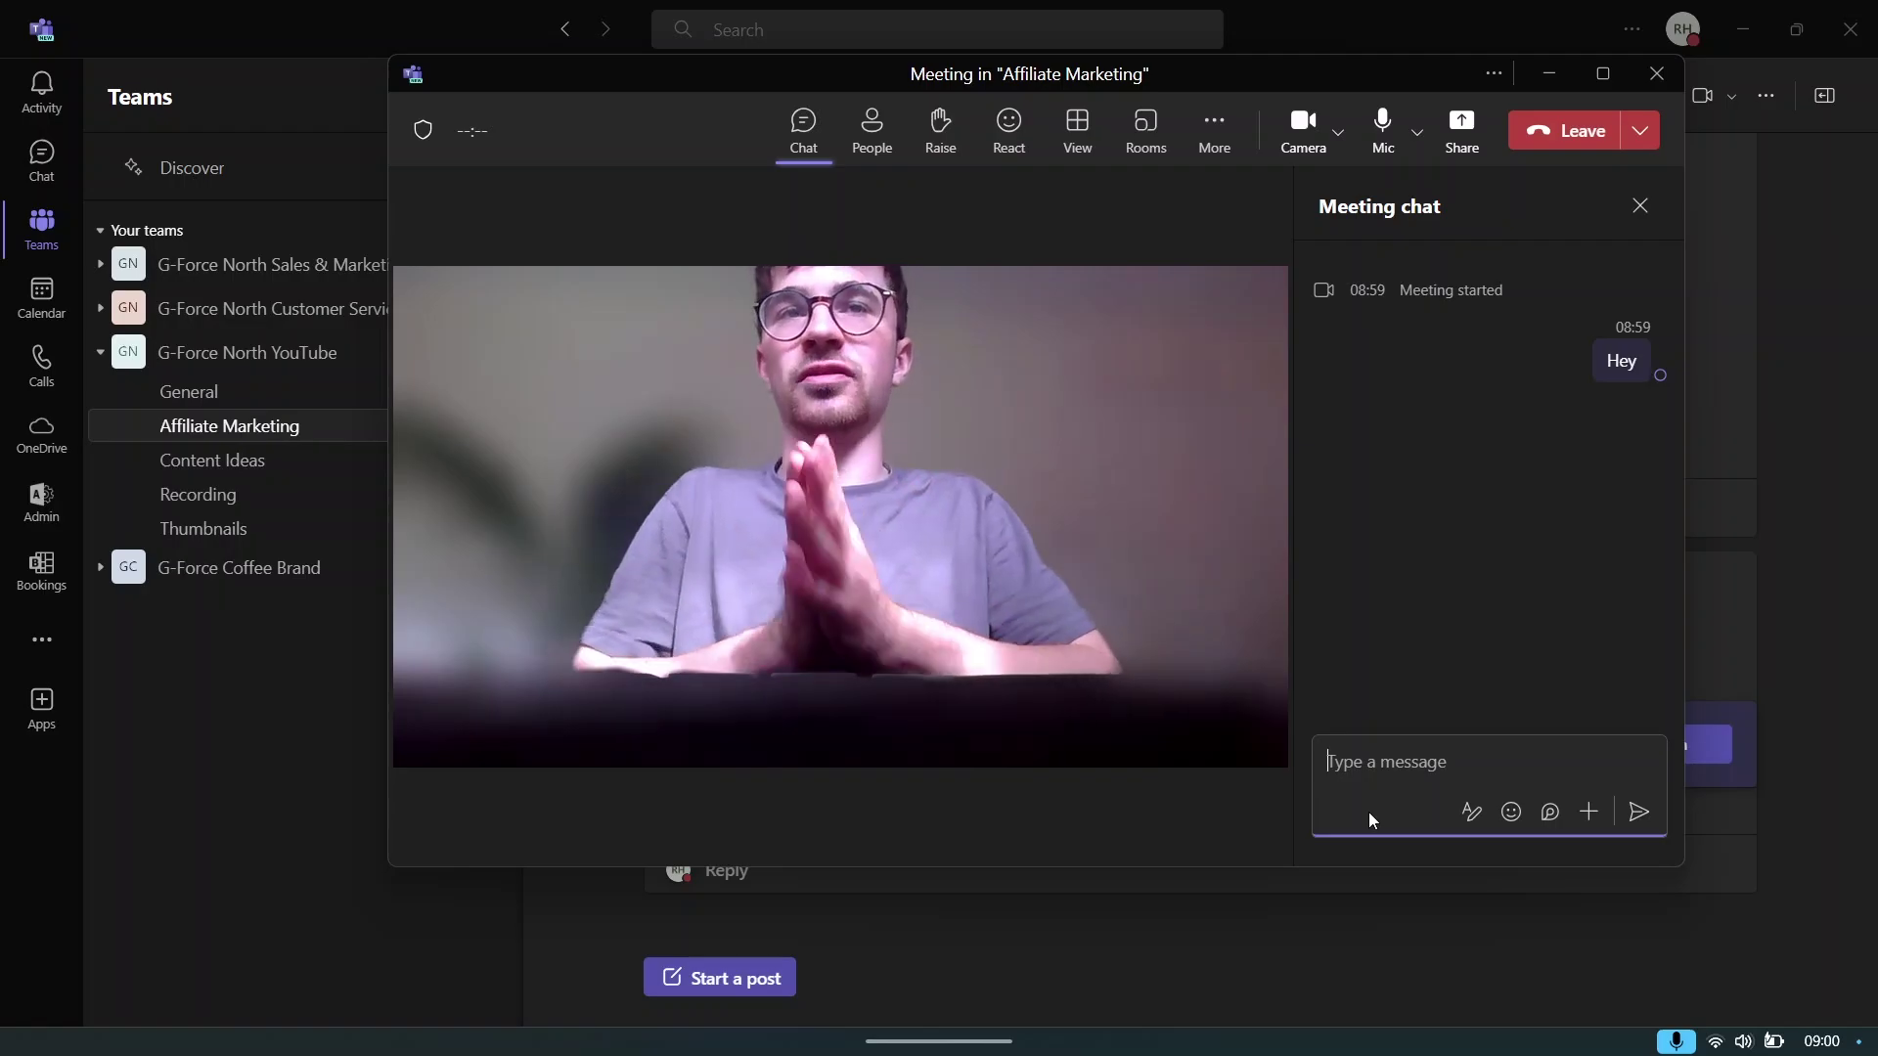
click(1639, 204)
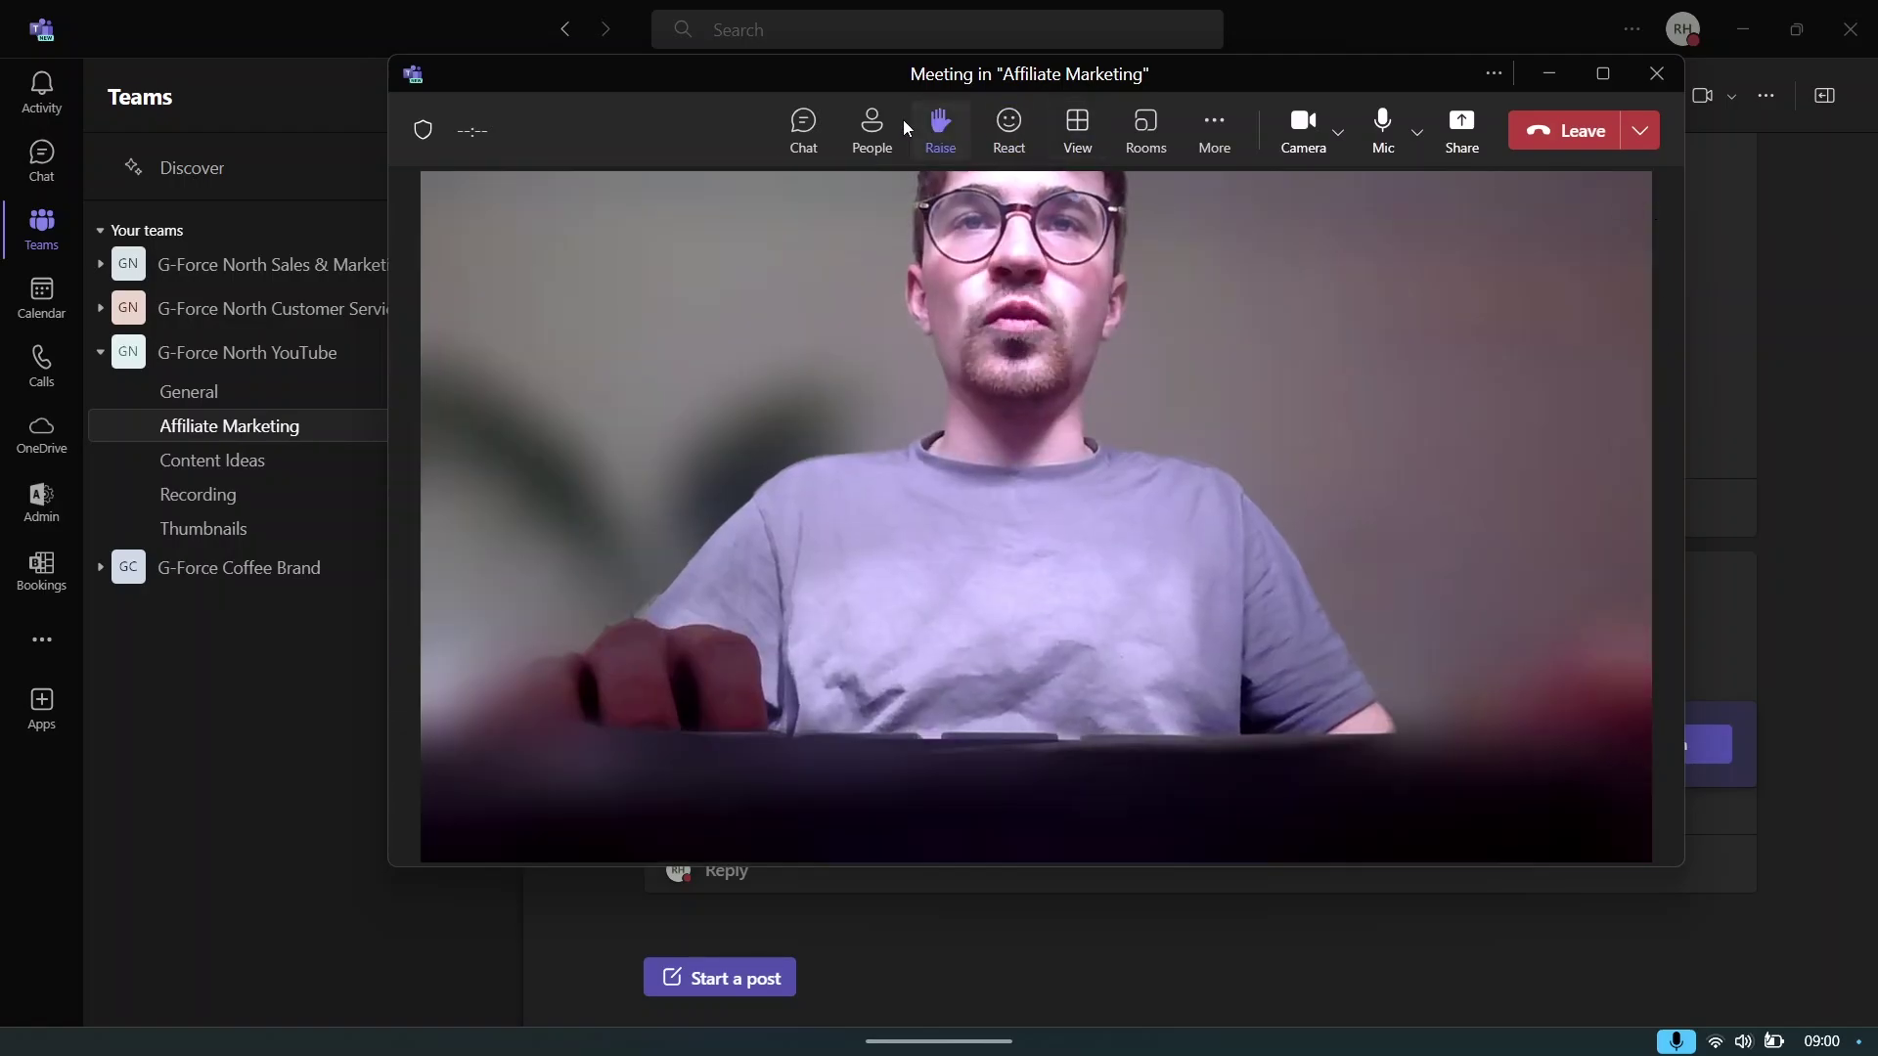
- View the participants list, raise and lower a hand, and send a heart reaction
click(871, 127)
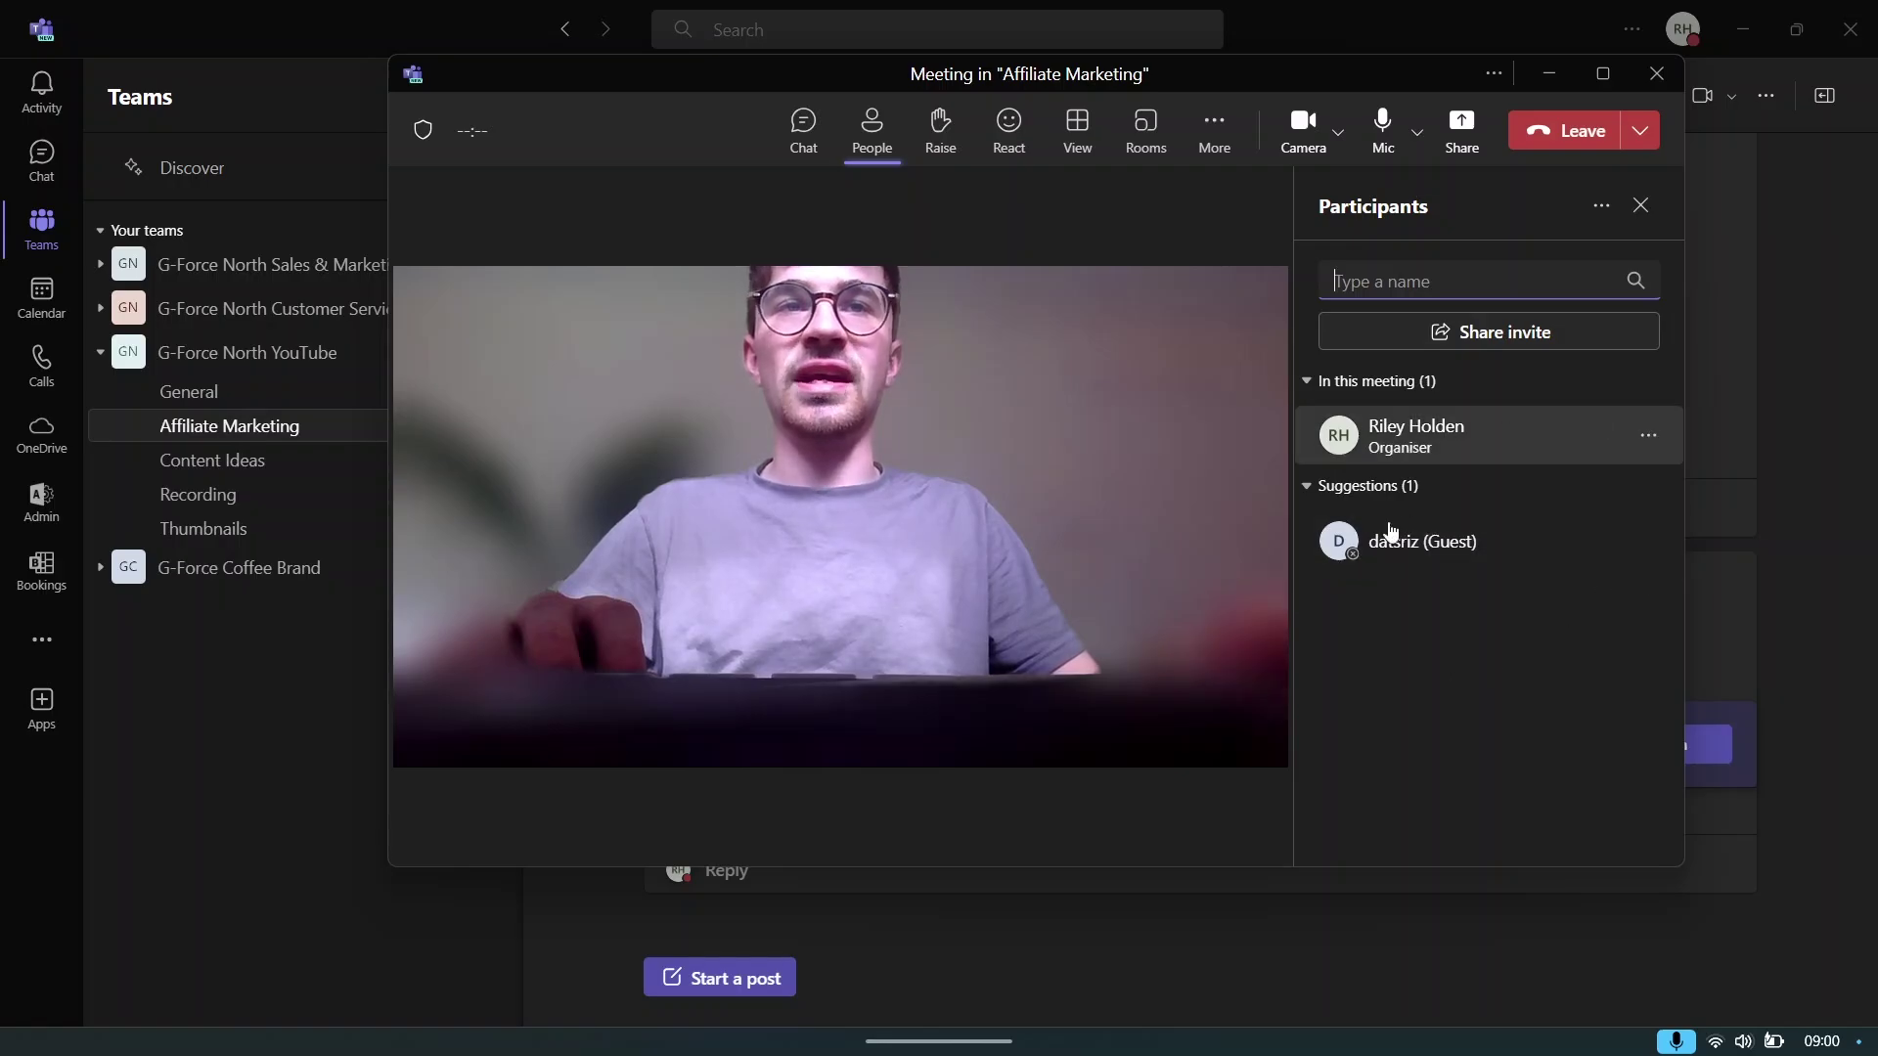
click(1640, 204)
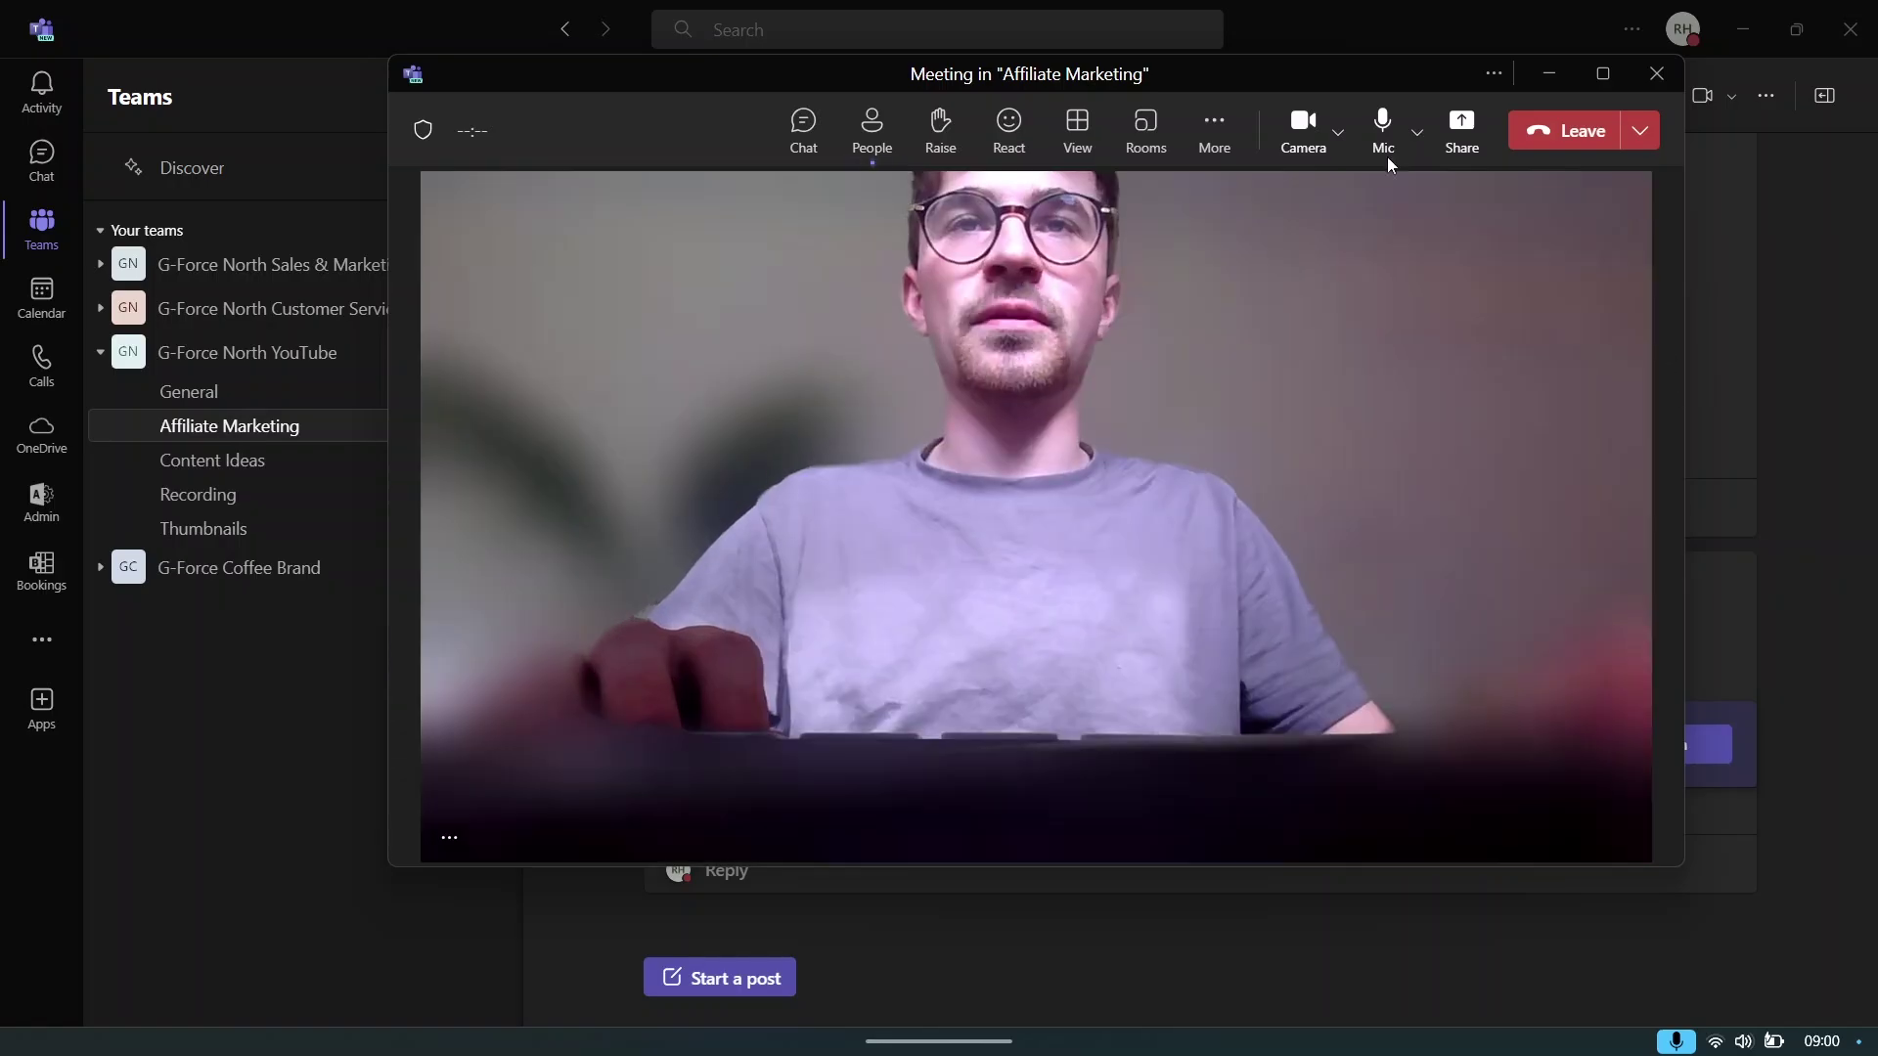
click(942, 137)
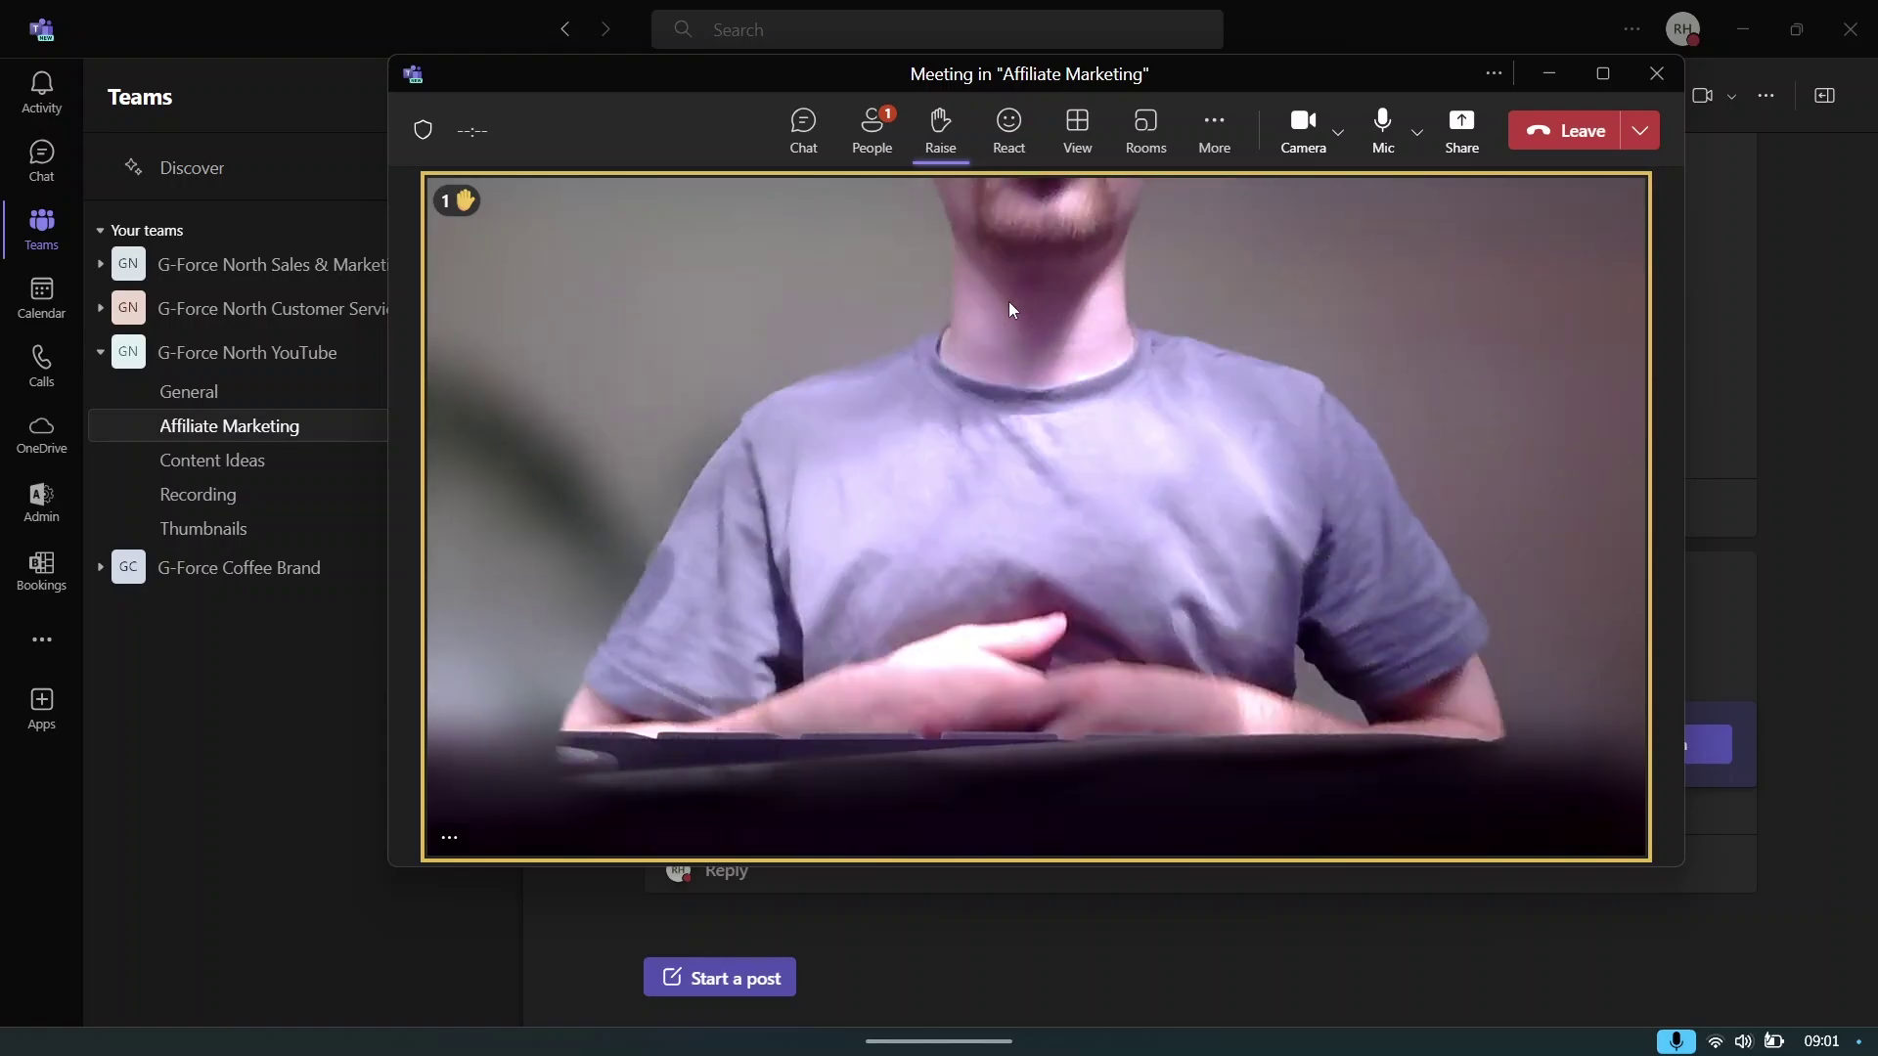
click(941, 137)
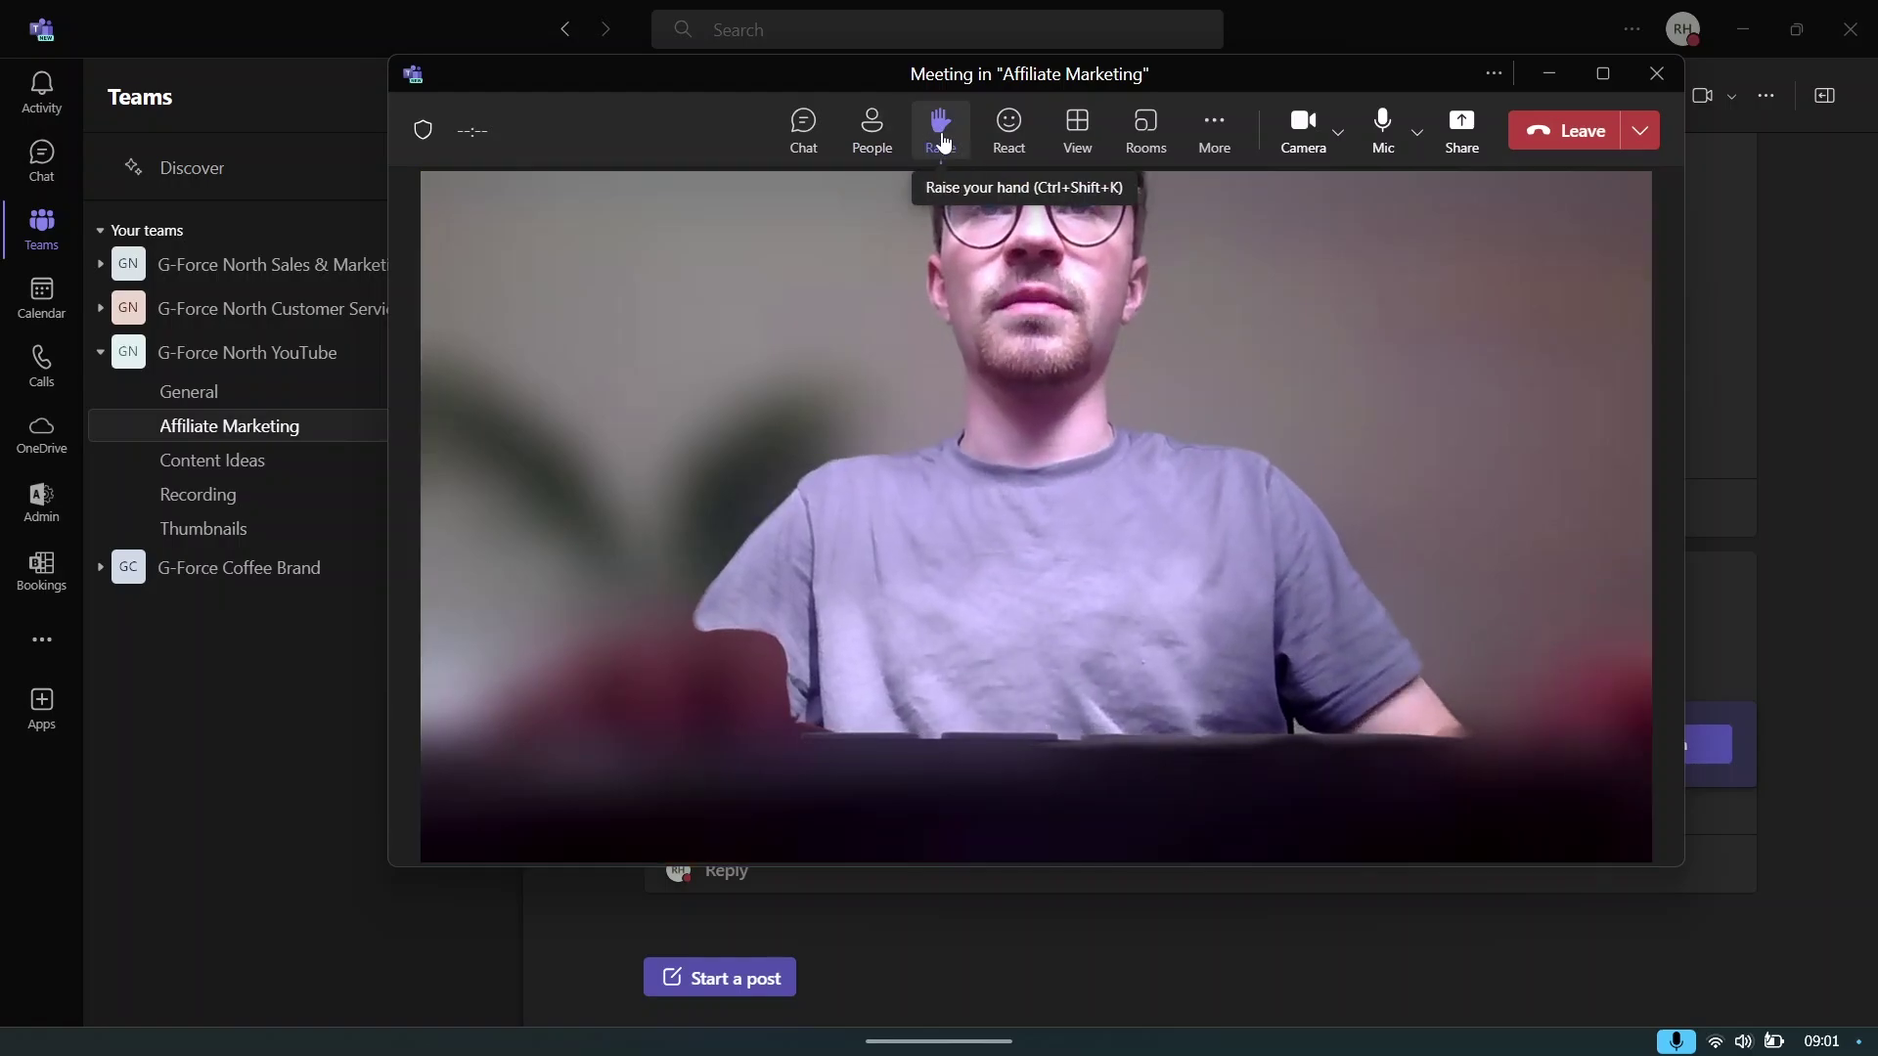
click(1007, 125)
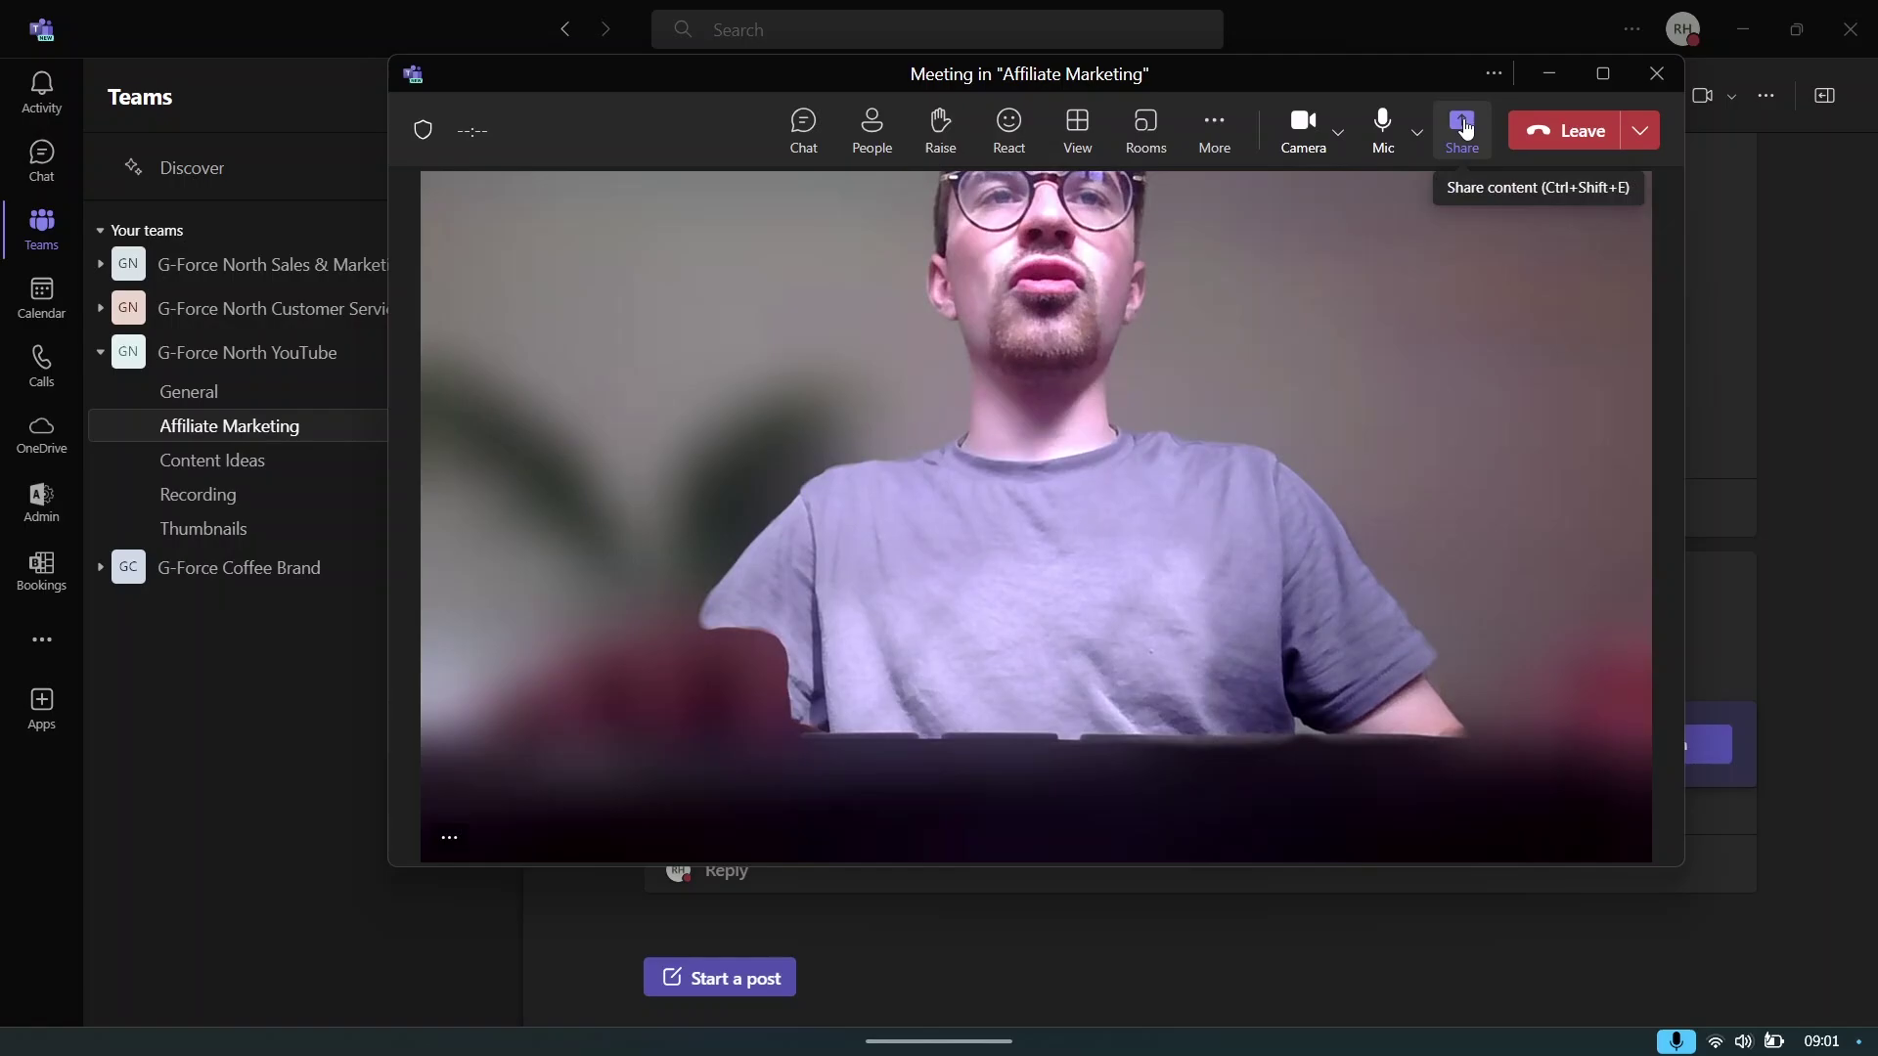
- Check the share options and toggle the camera and microphone off and back on
click(1461, 127)
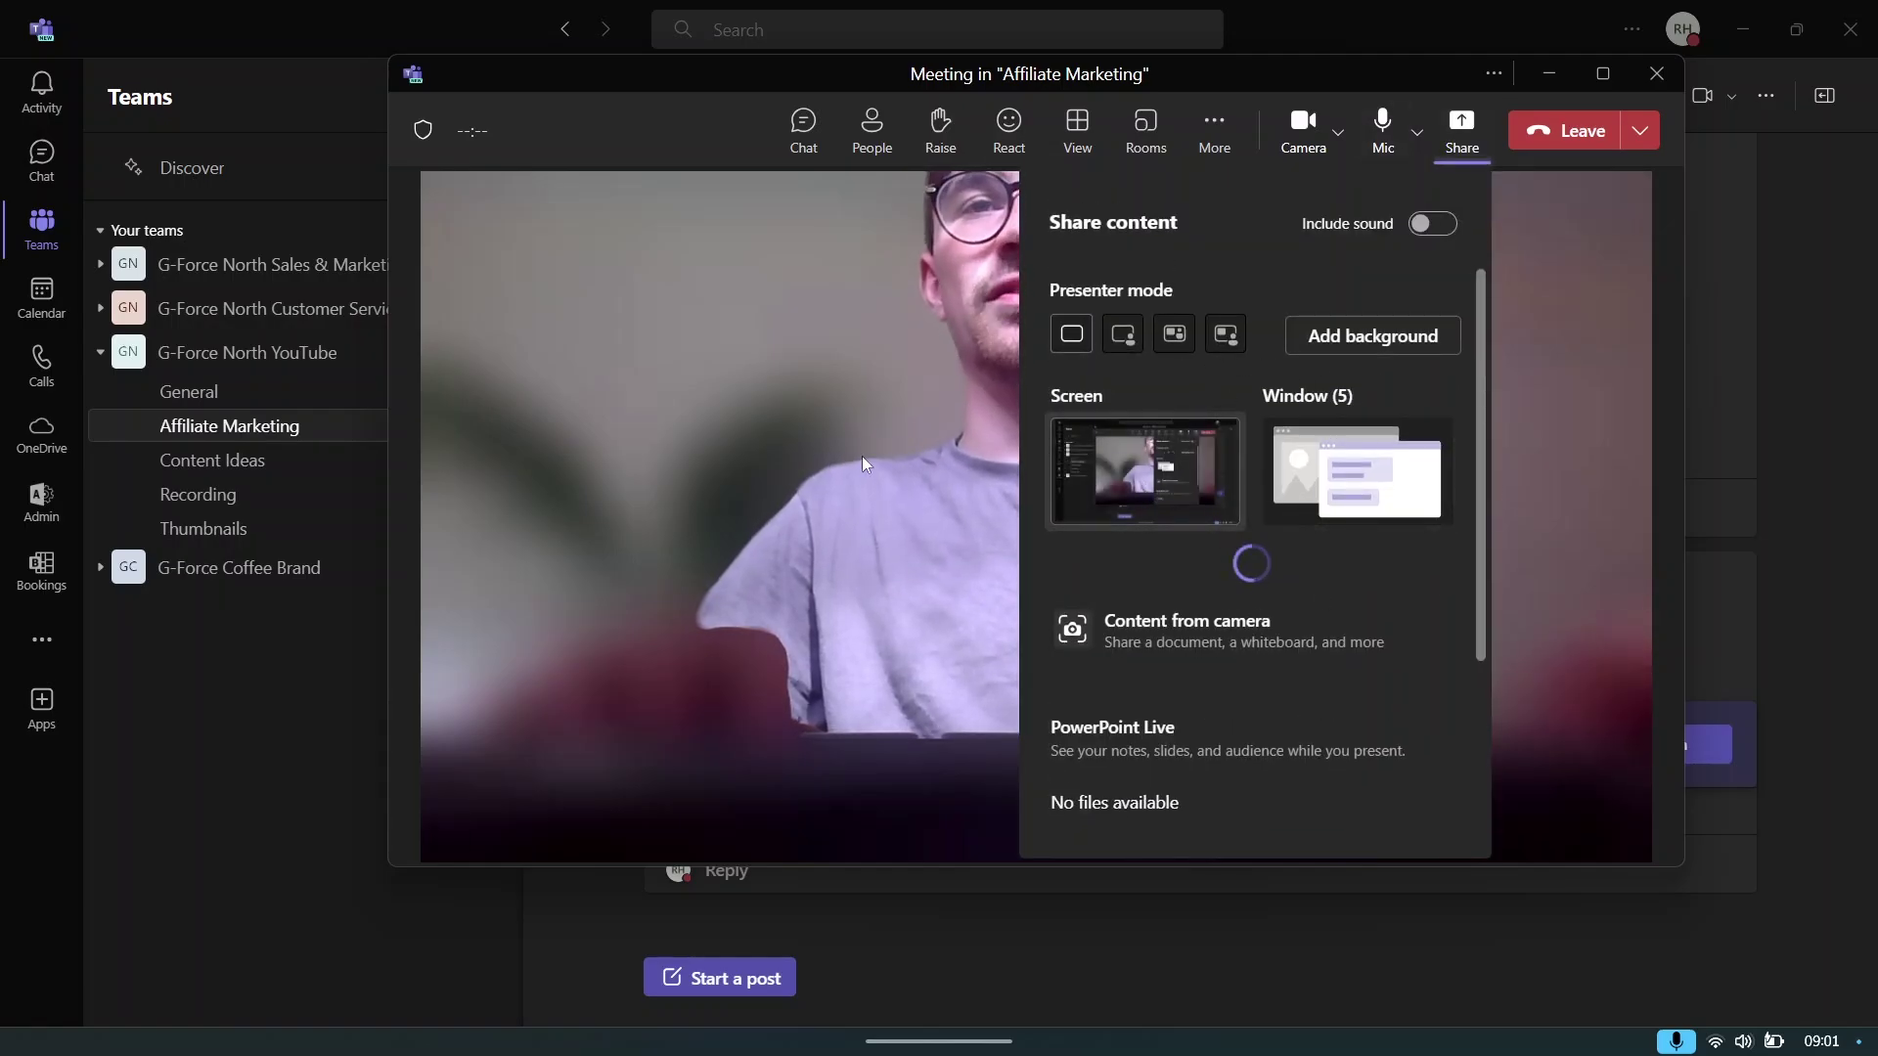
click(780, 422)
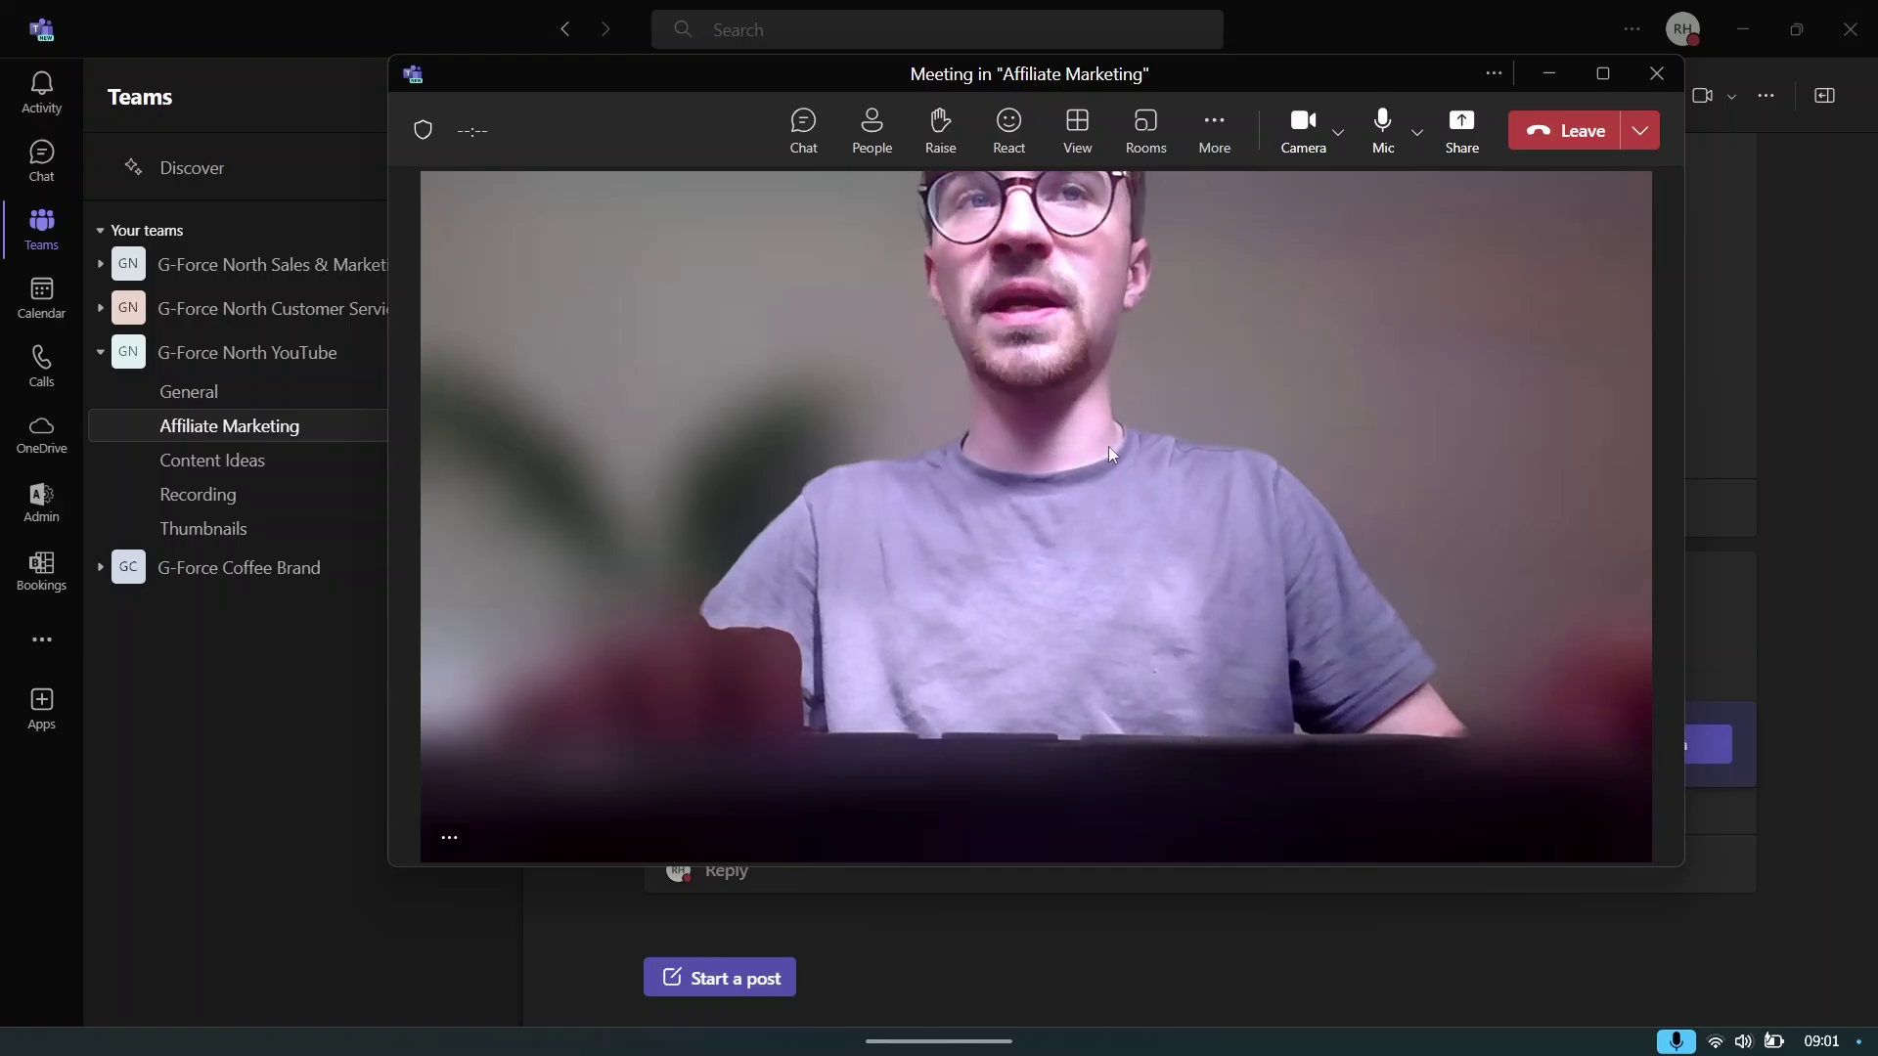
click(1302, 127)
click(1309, 121)
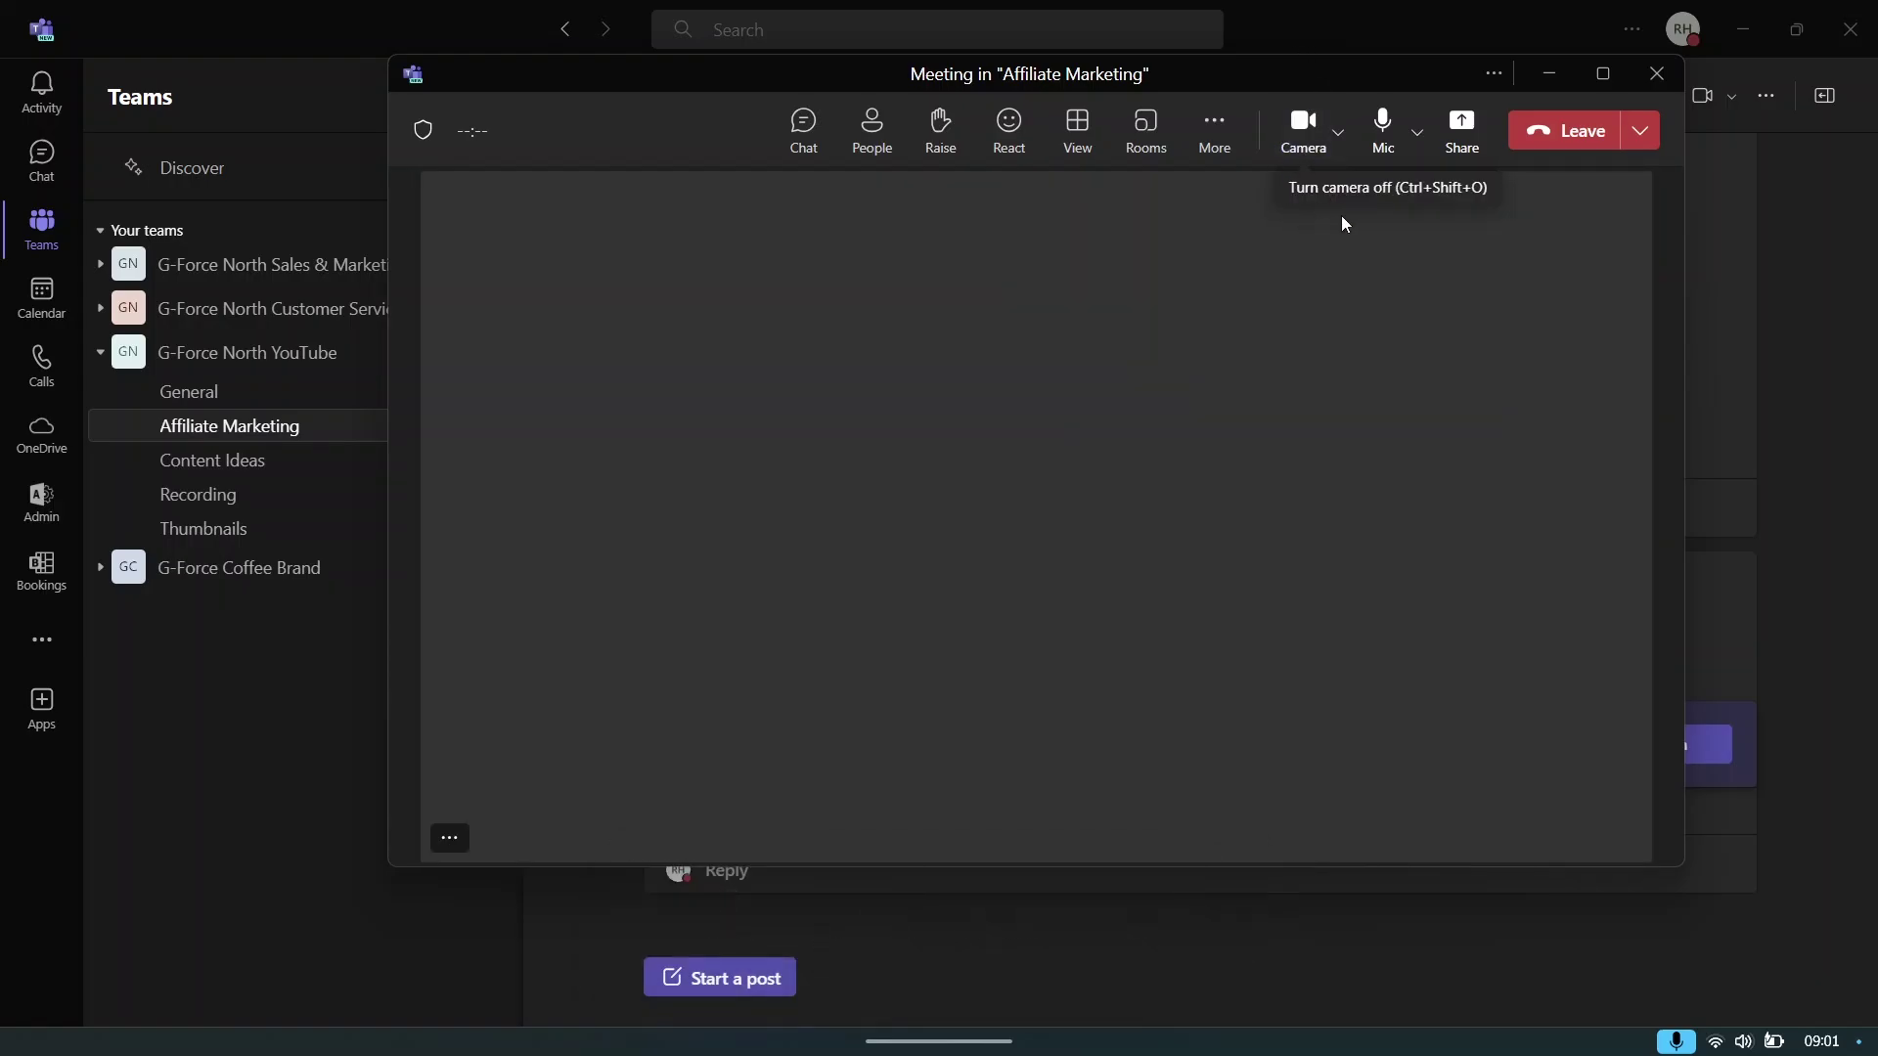
click(1380, 122)
click(1378, 122)
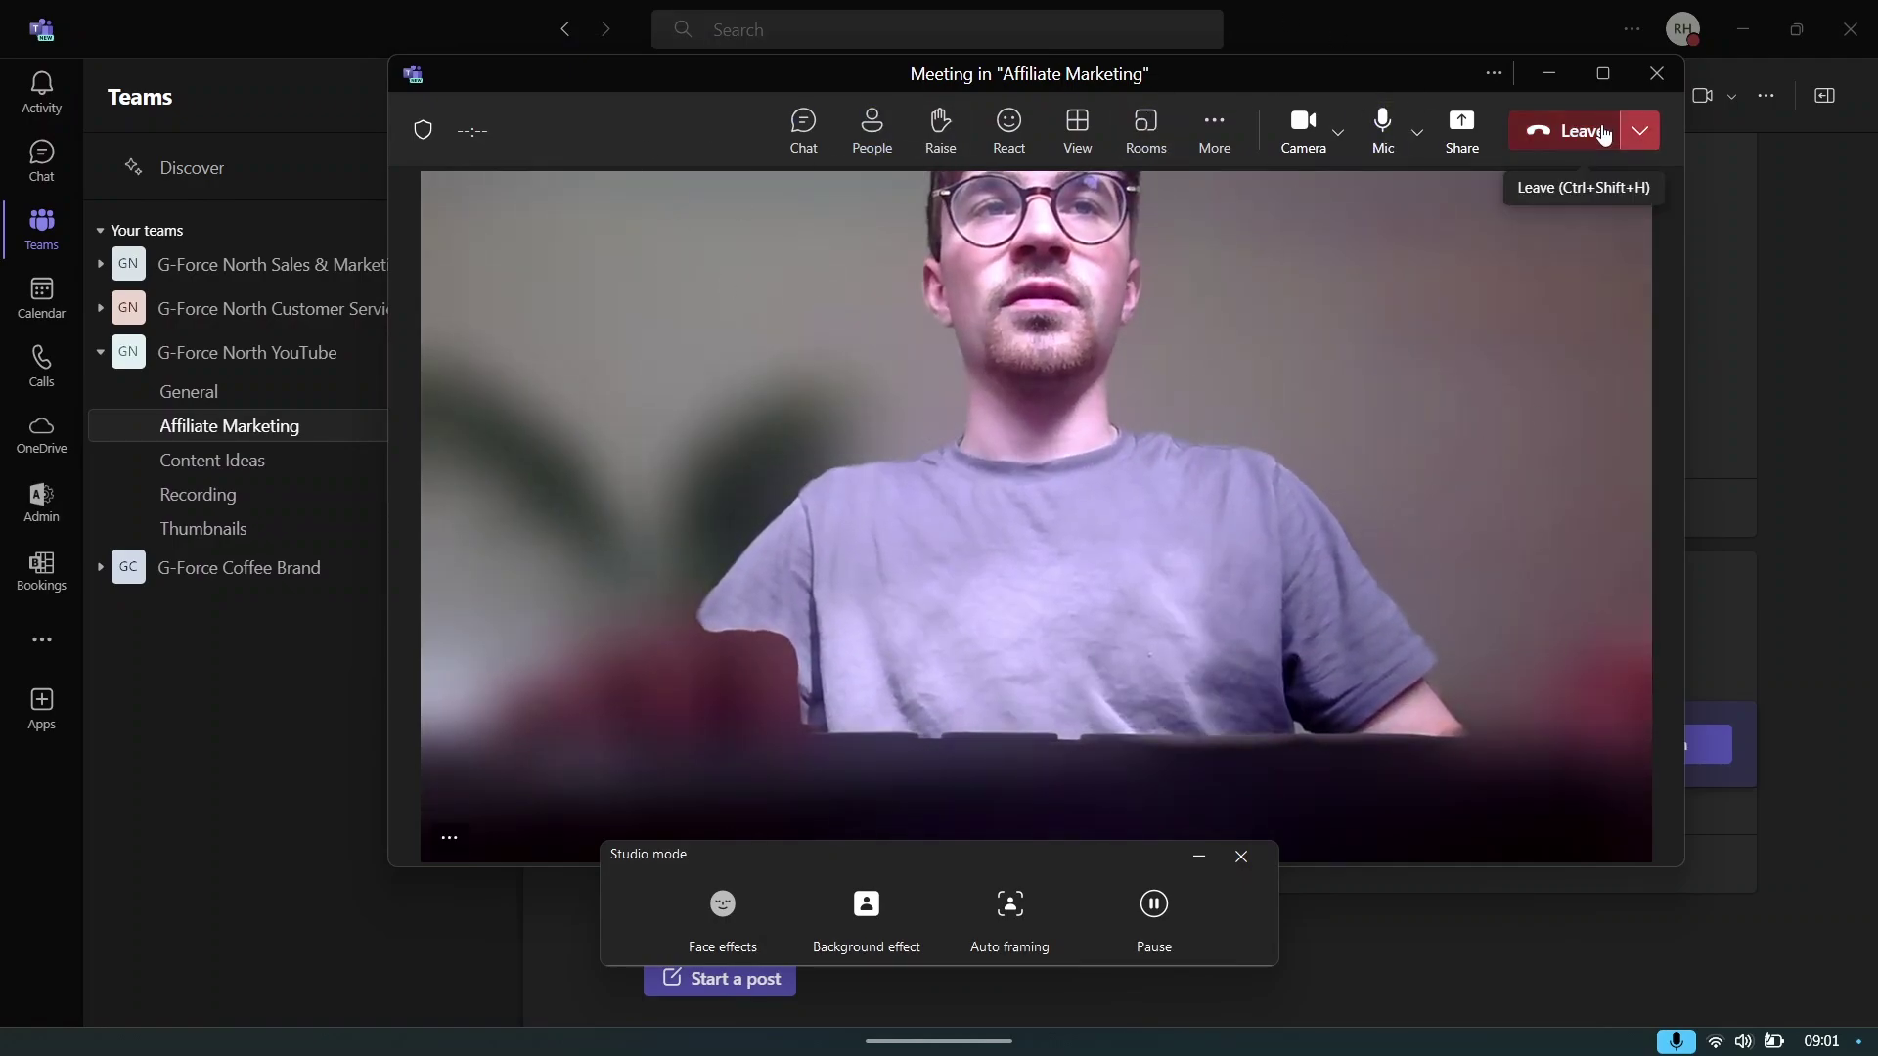
- End the meeting for everyone, rate the call five stars, and close its window
click(1640, 130)
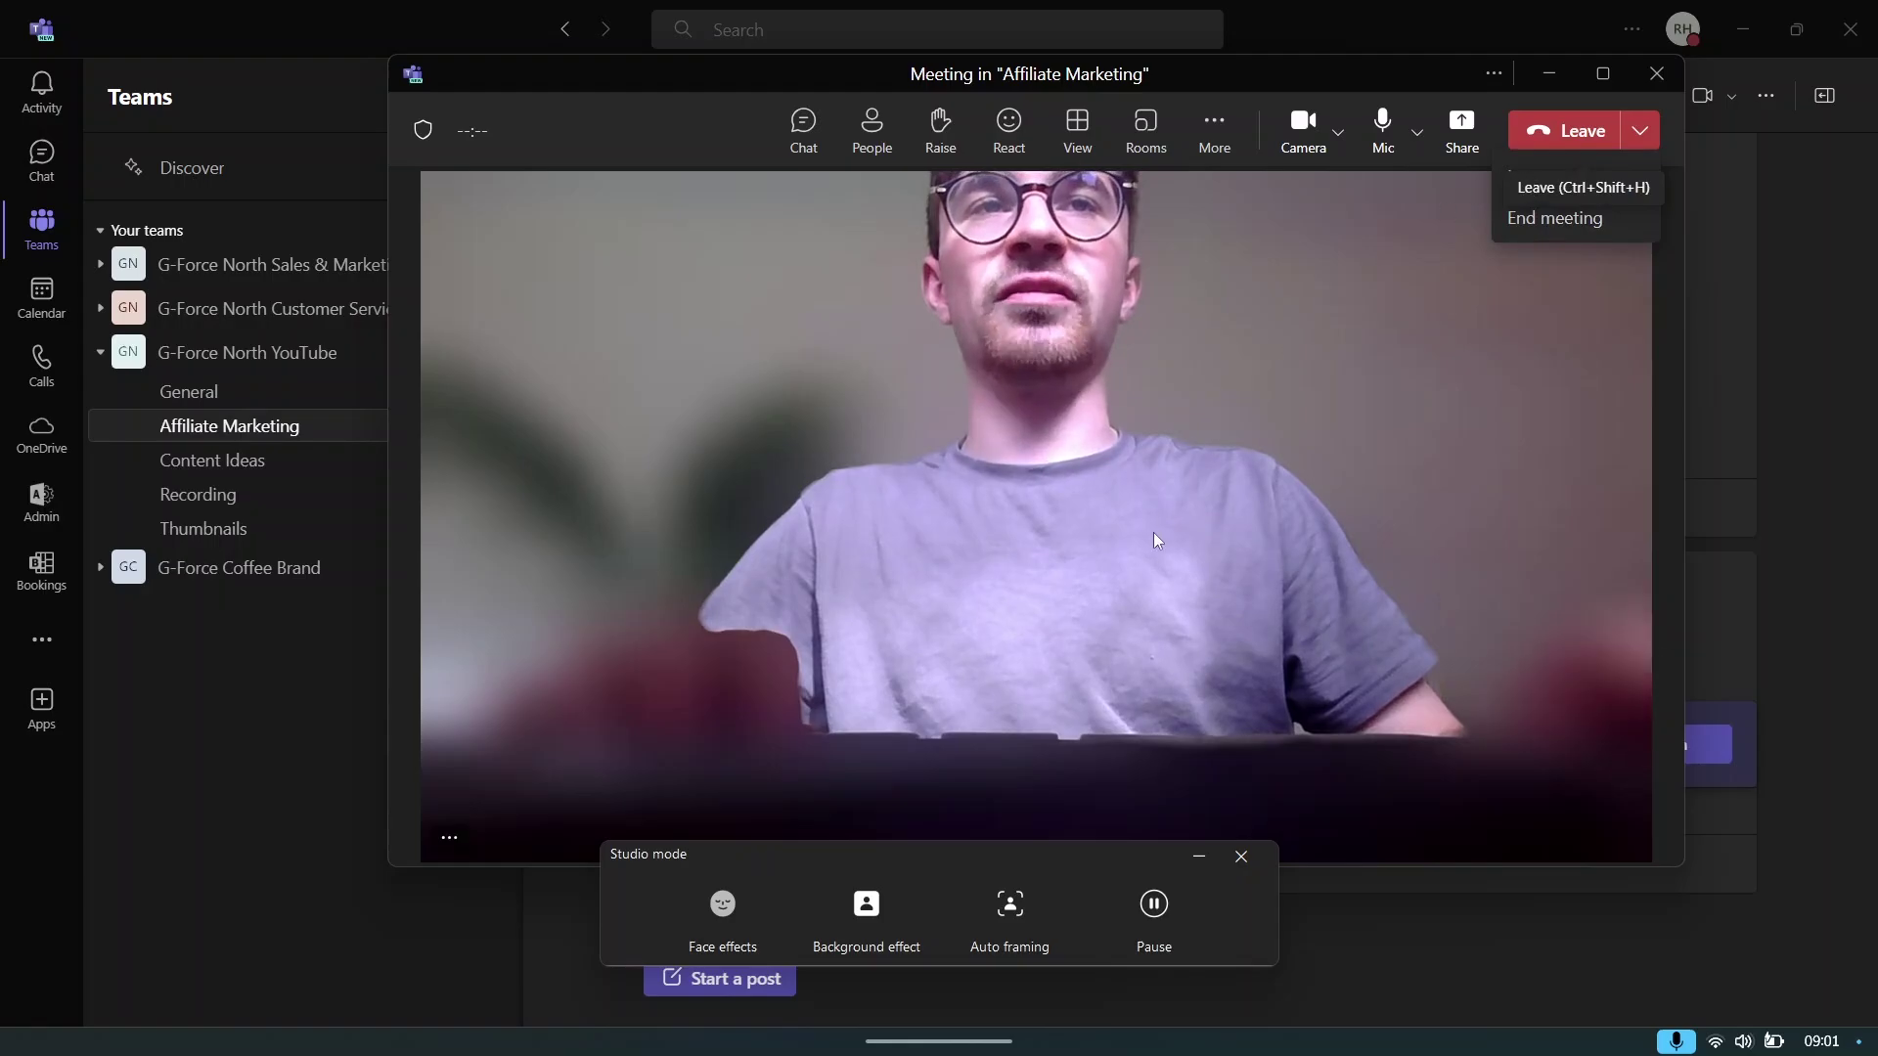
click(1555, 221)
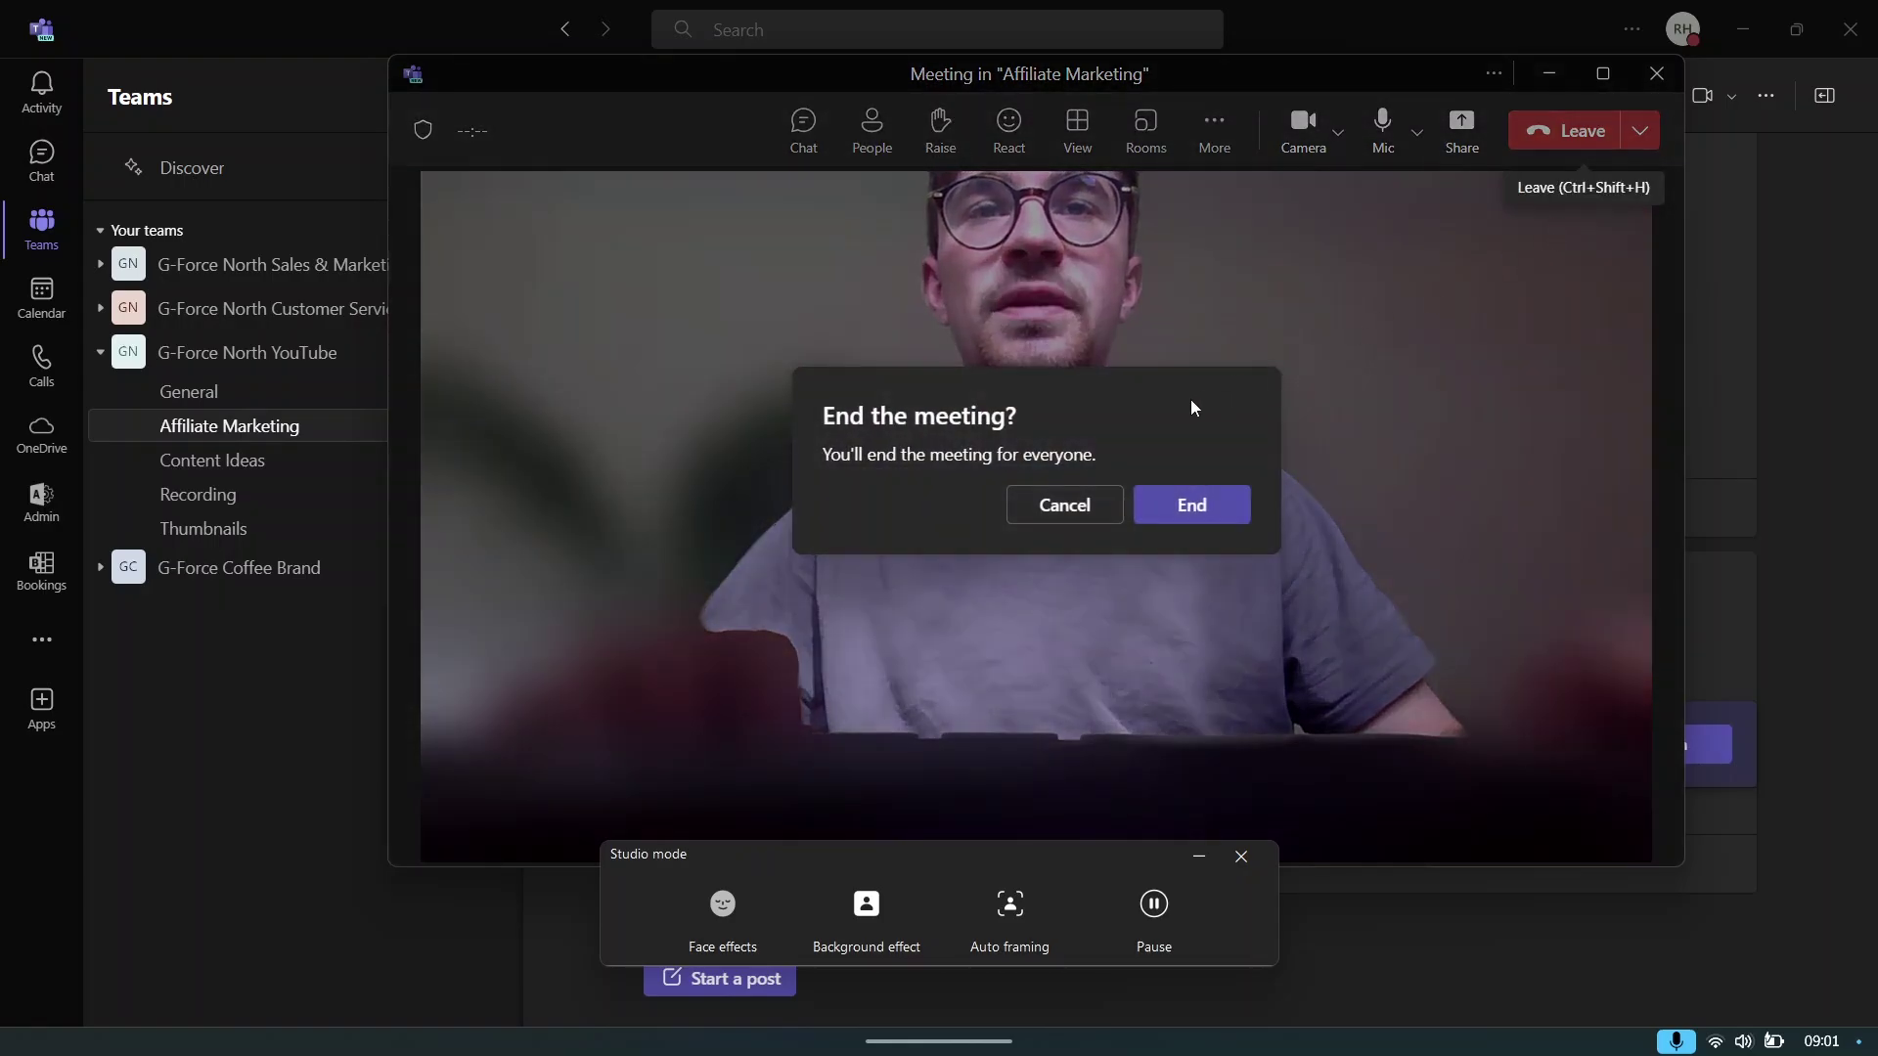
click(1192, 503)
click(1109, 467)
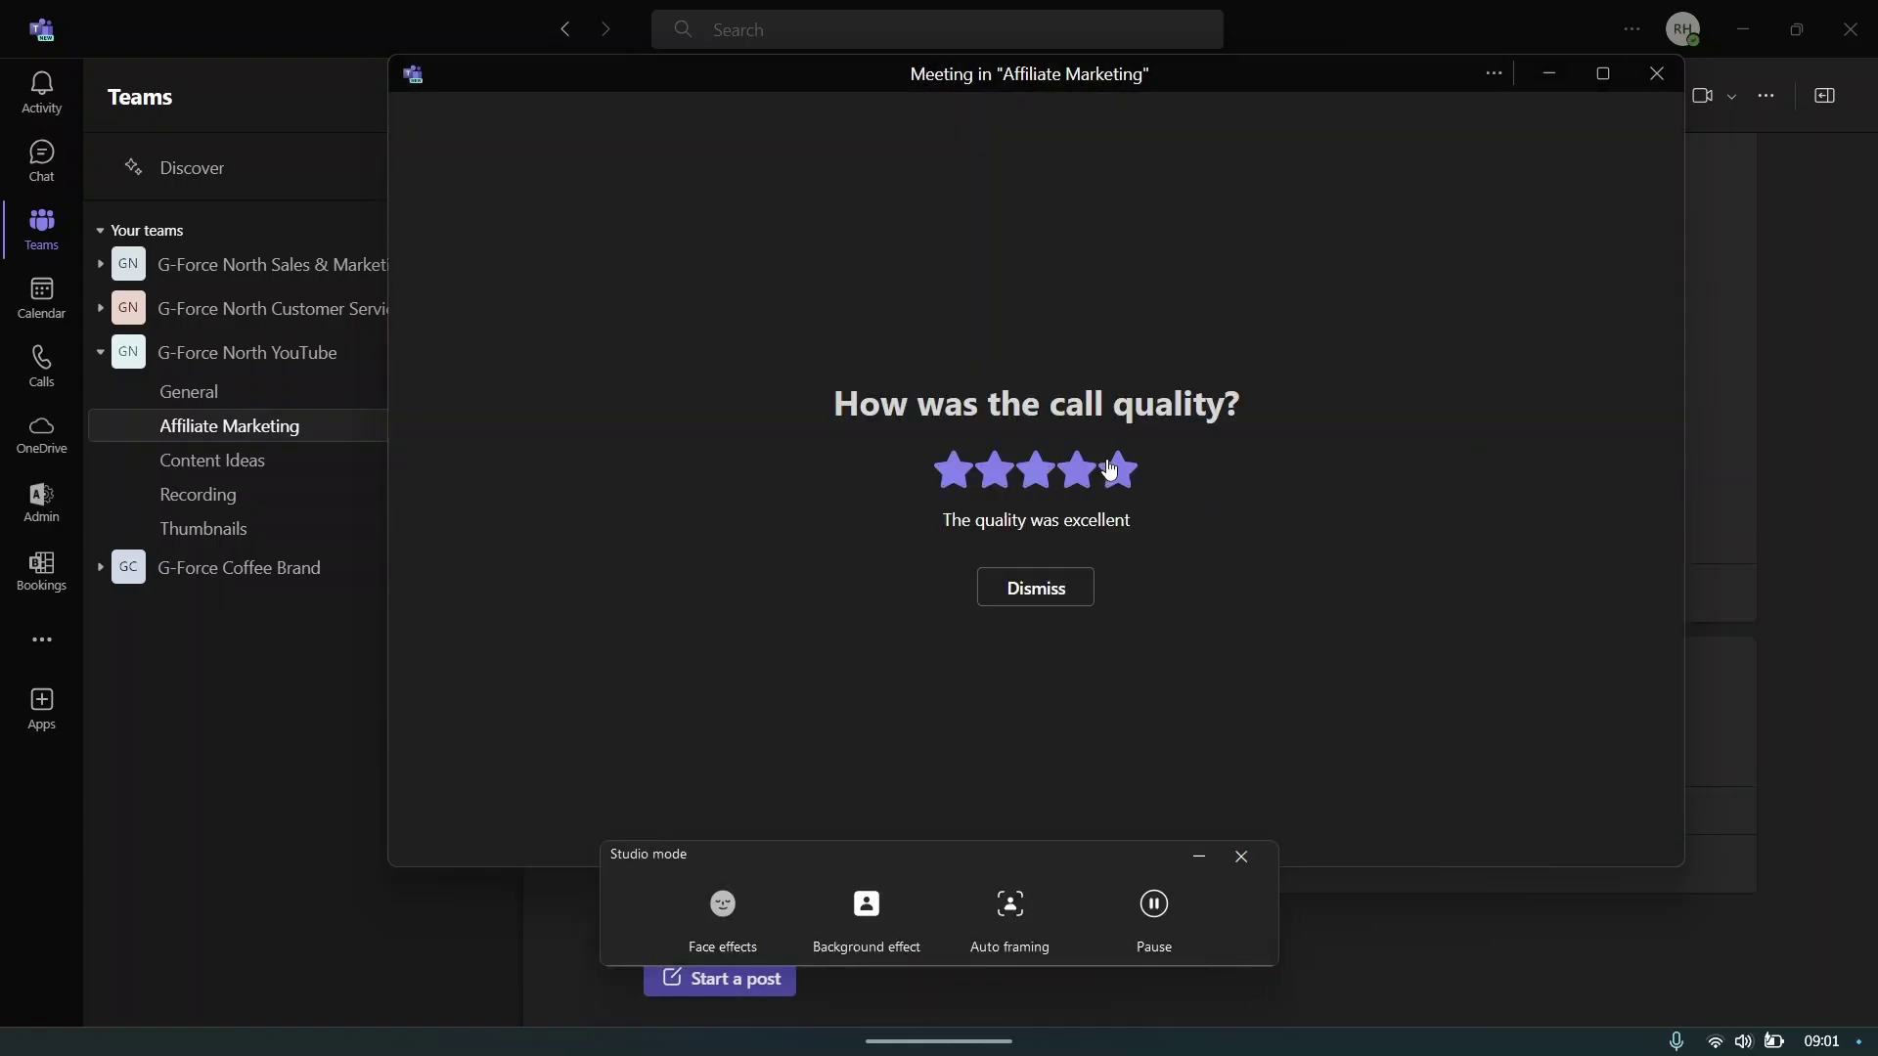
click(1657, 74)
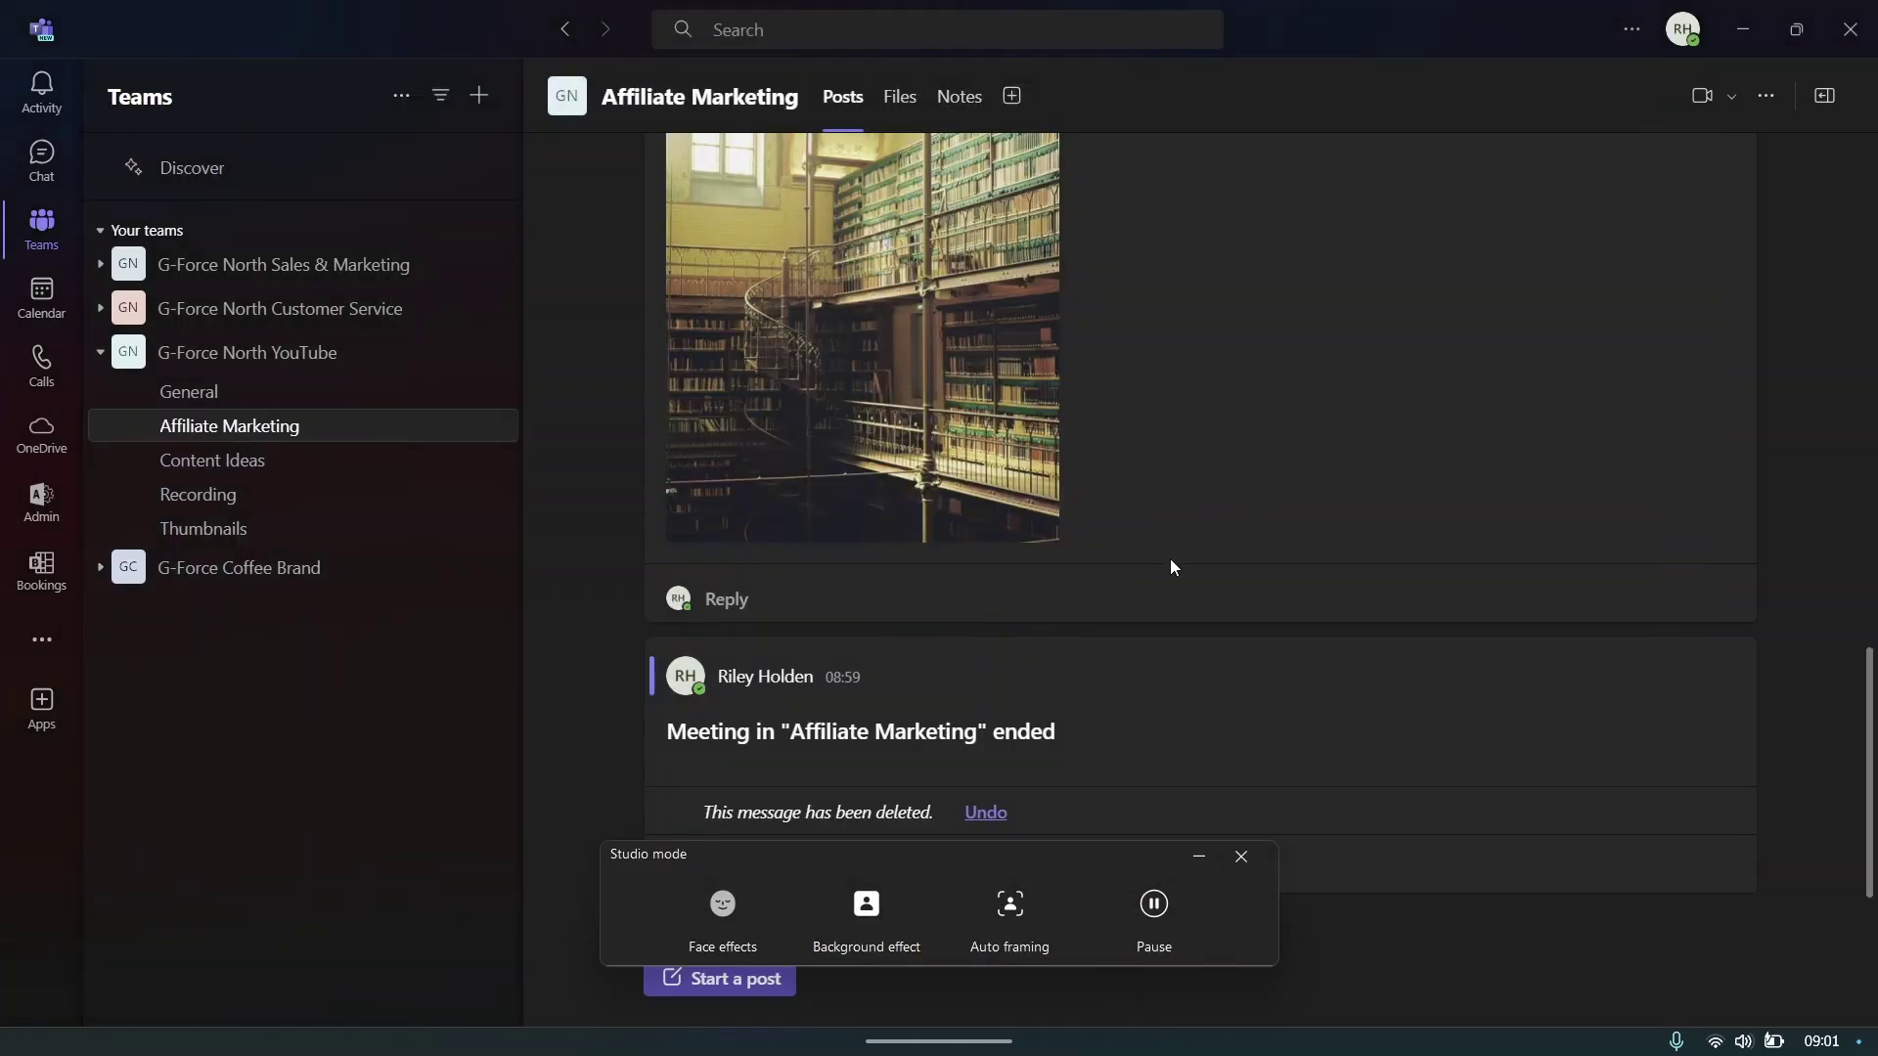
- Start scheduling a channel meeting titled 'G-Force North Meeting'
click(1730, 99)
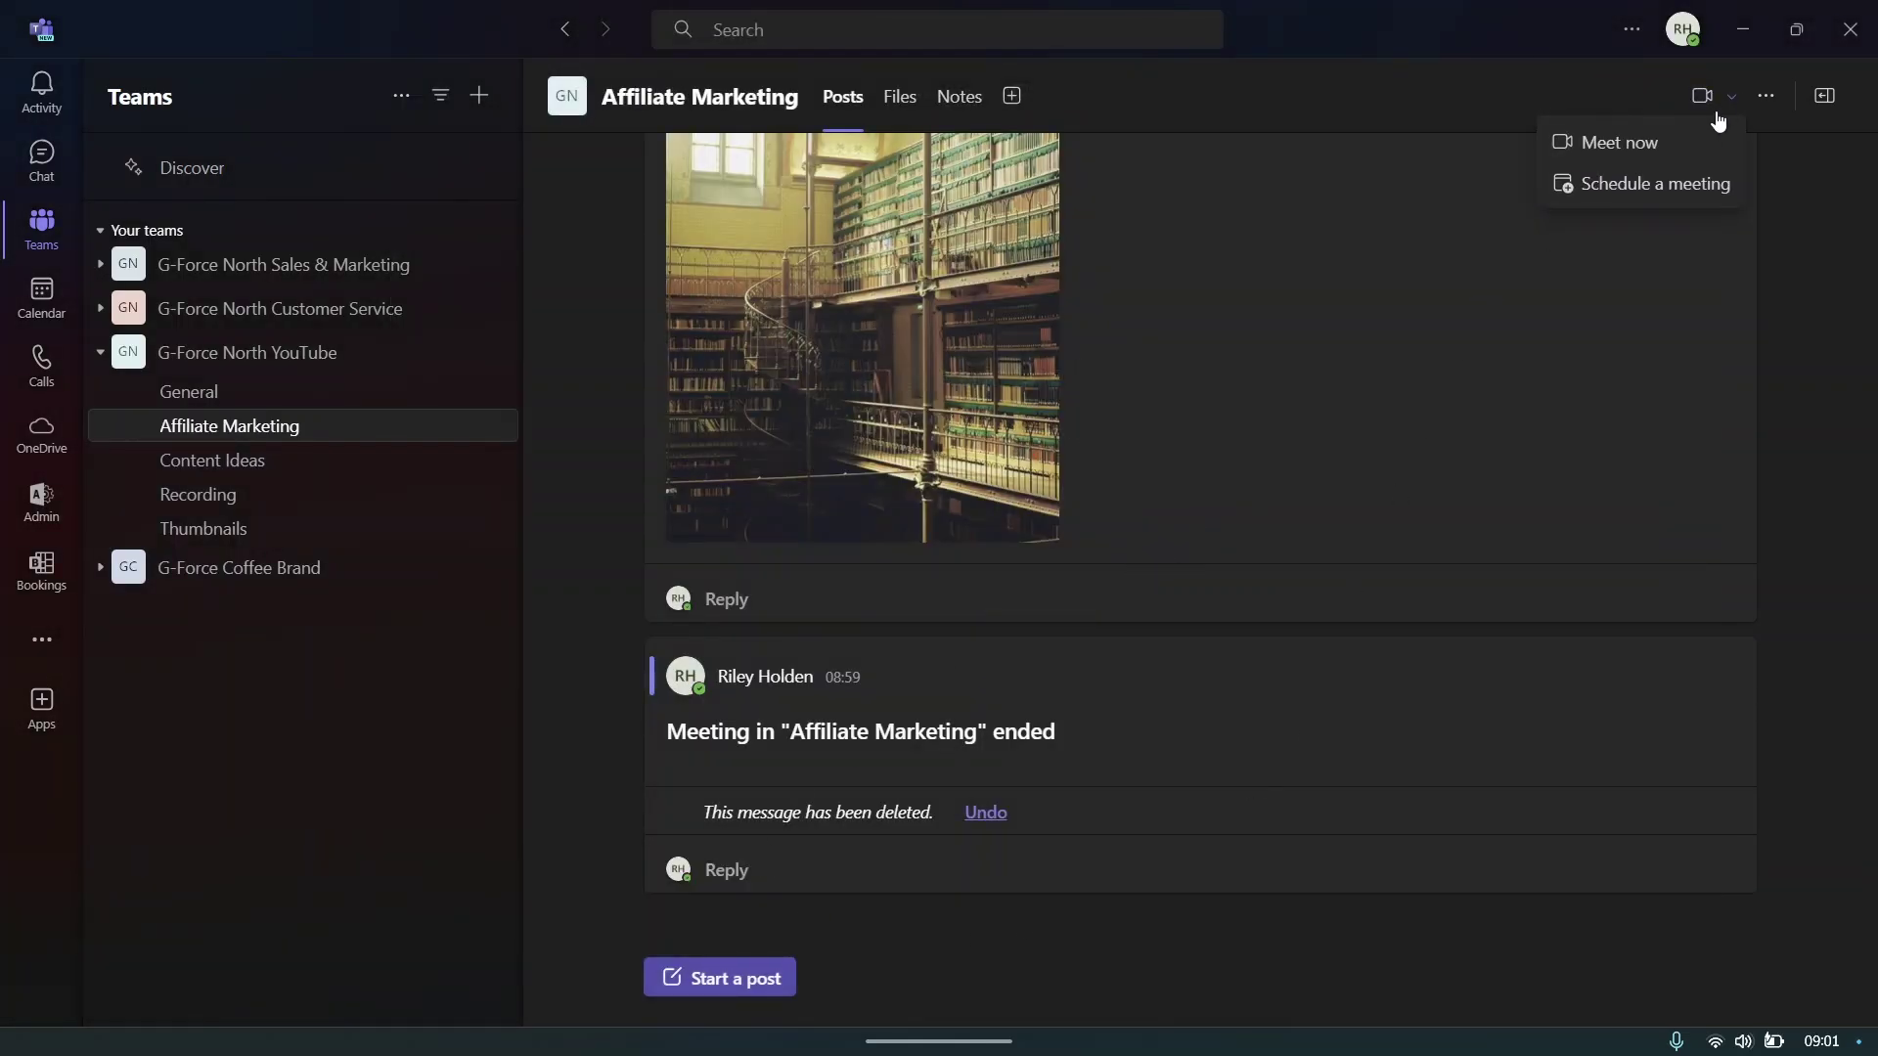
click(1631, 200)
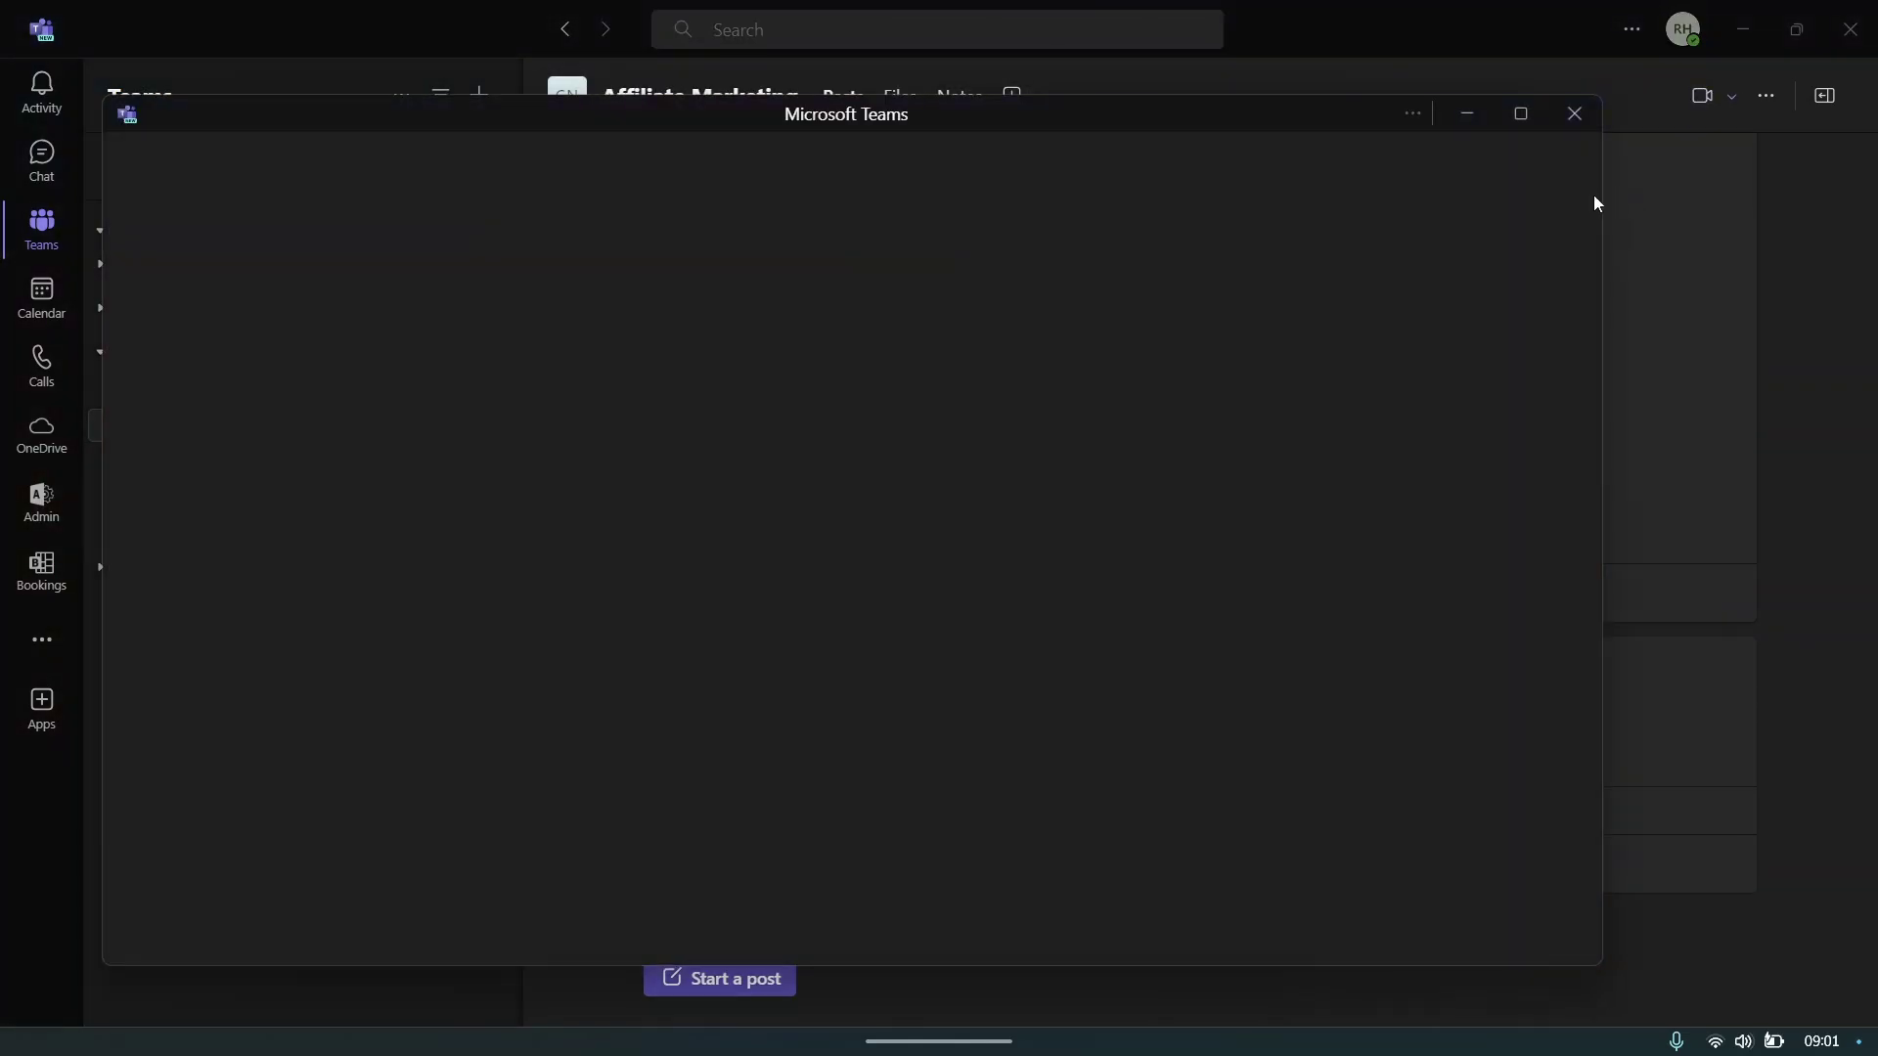
drag(1161, 119, 1353, 41)
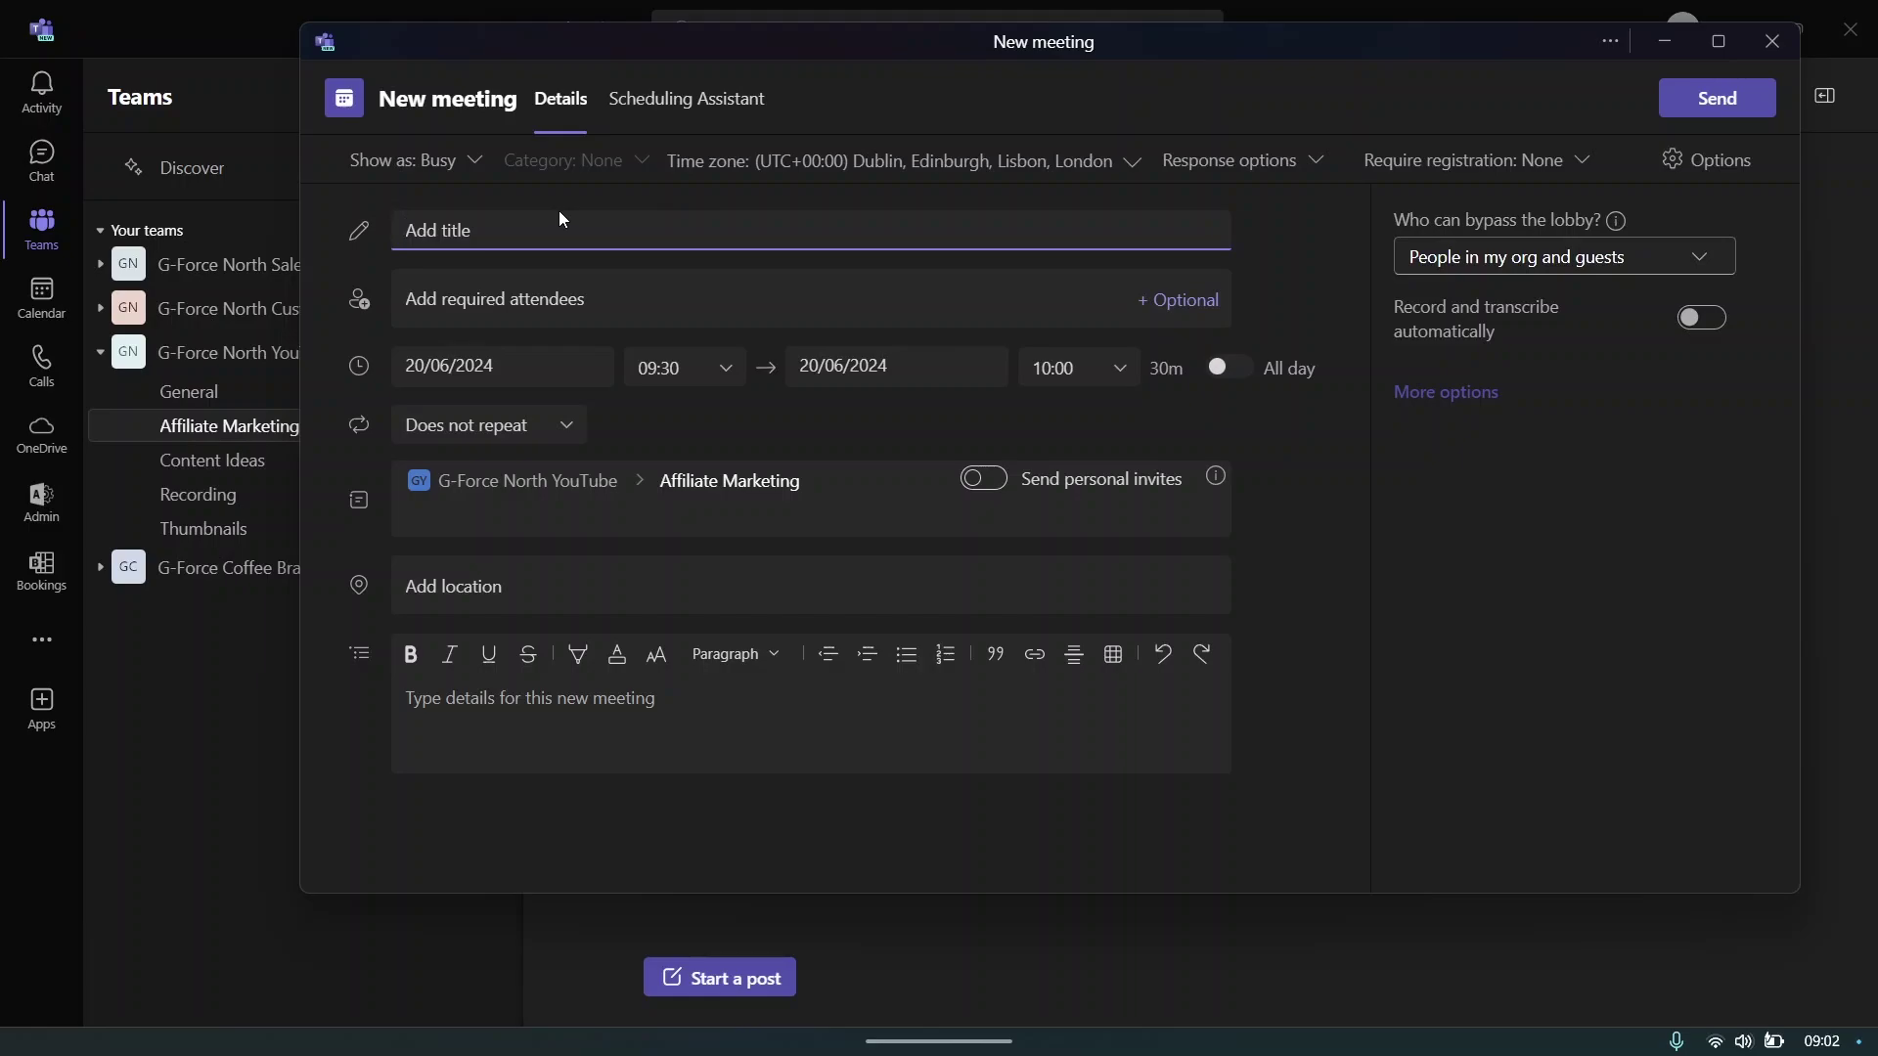
text(G-Force North Meeting)
click(491, 300)
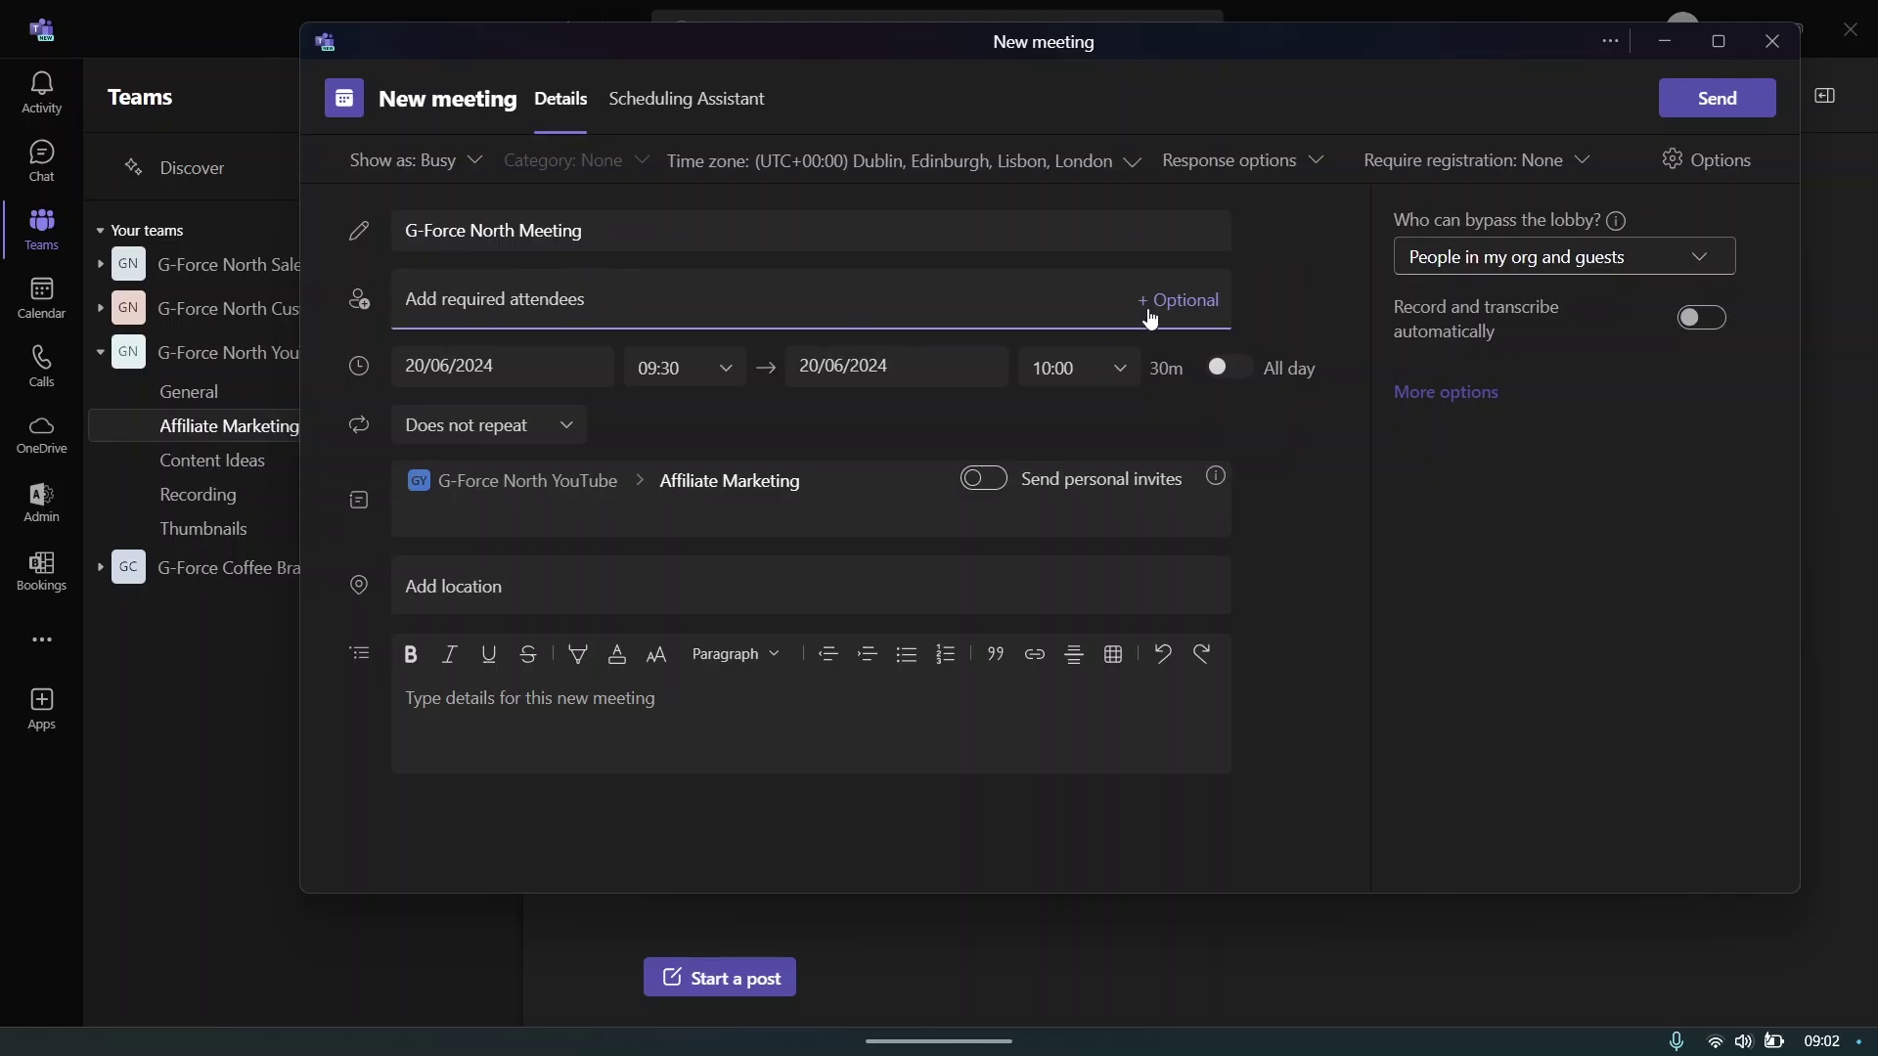
click(1177, 300)
click(602, 318)
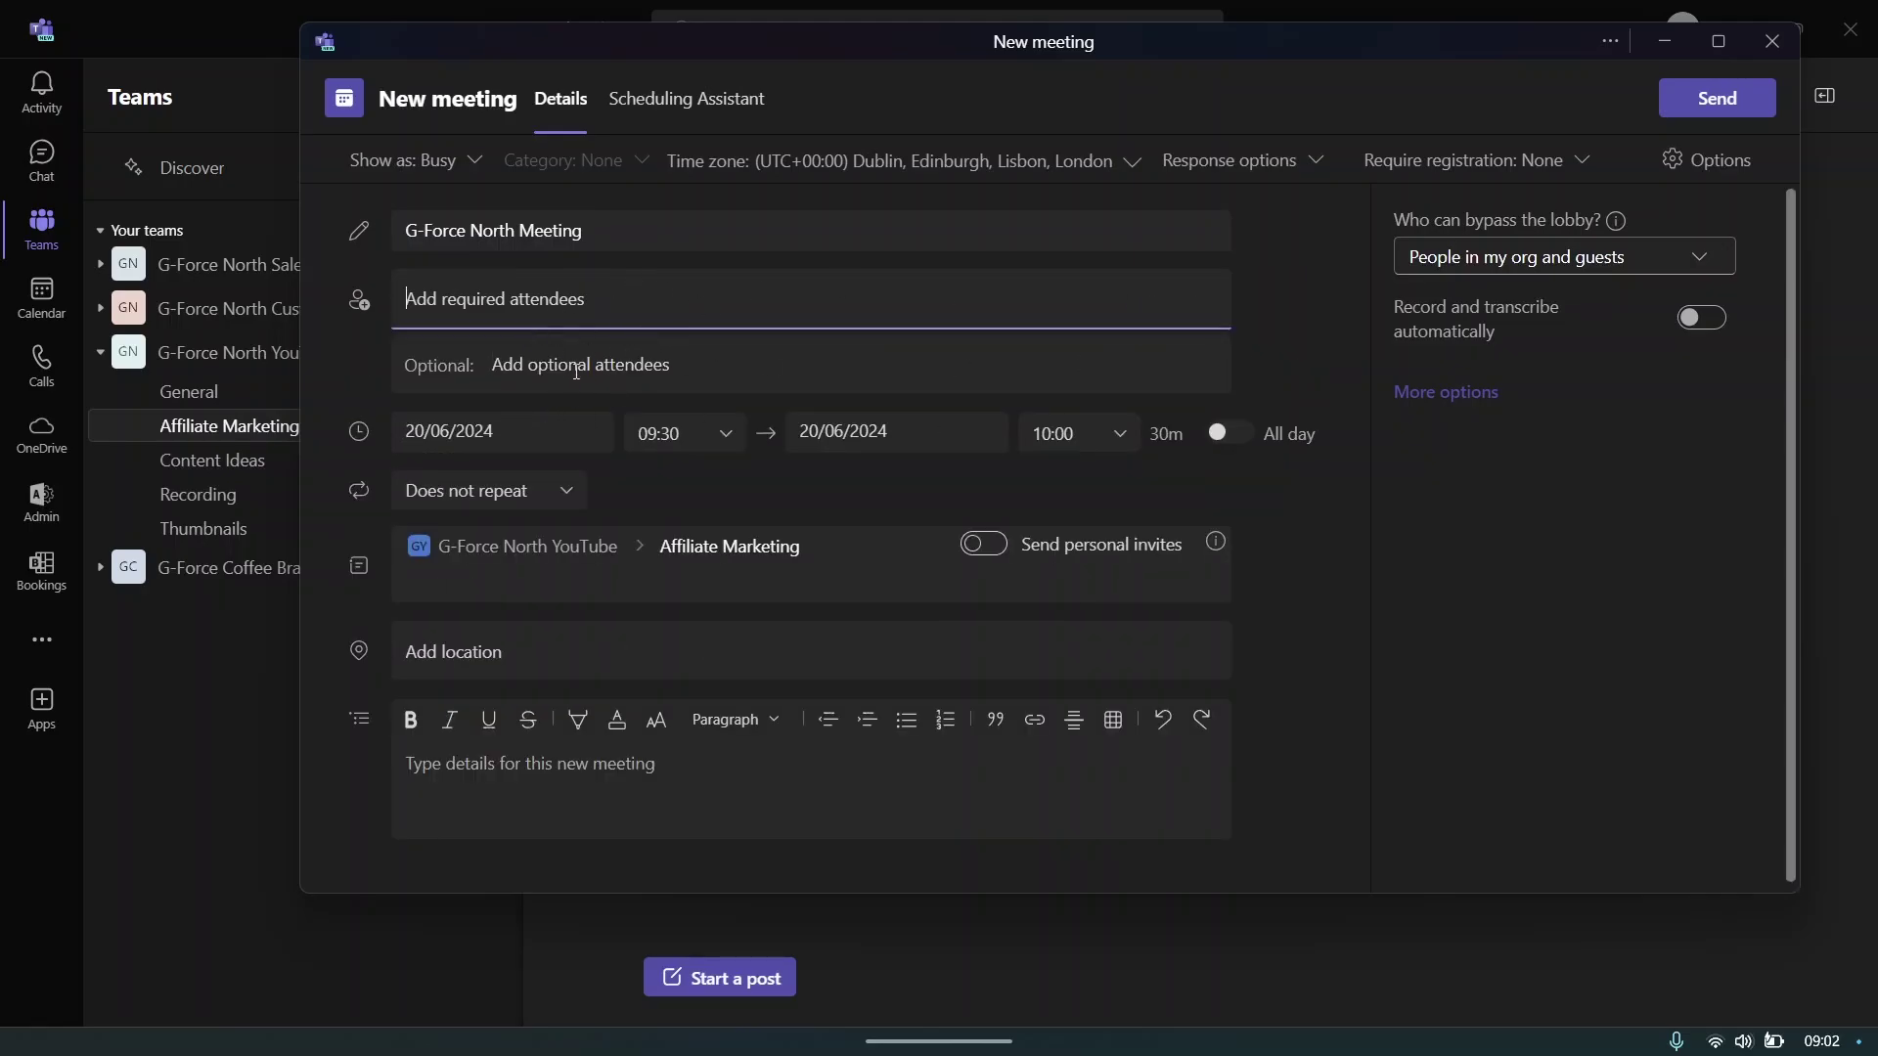
- Set the meeting start to Friday 21 June 2024 at 10:00
click(695, 484)
click(491, 421)
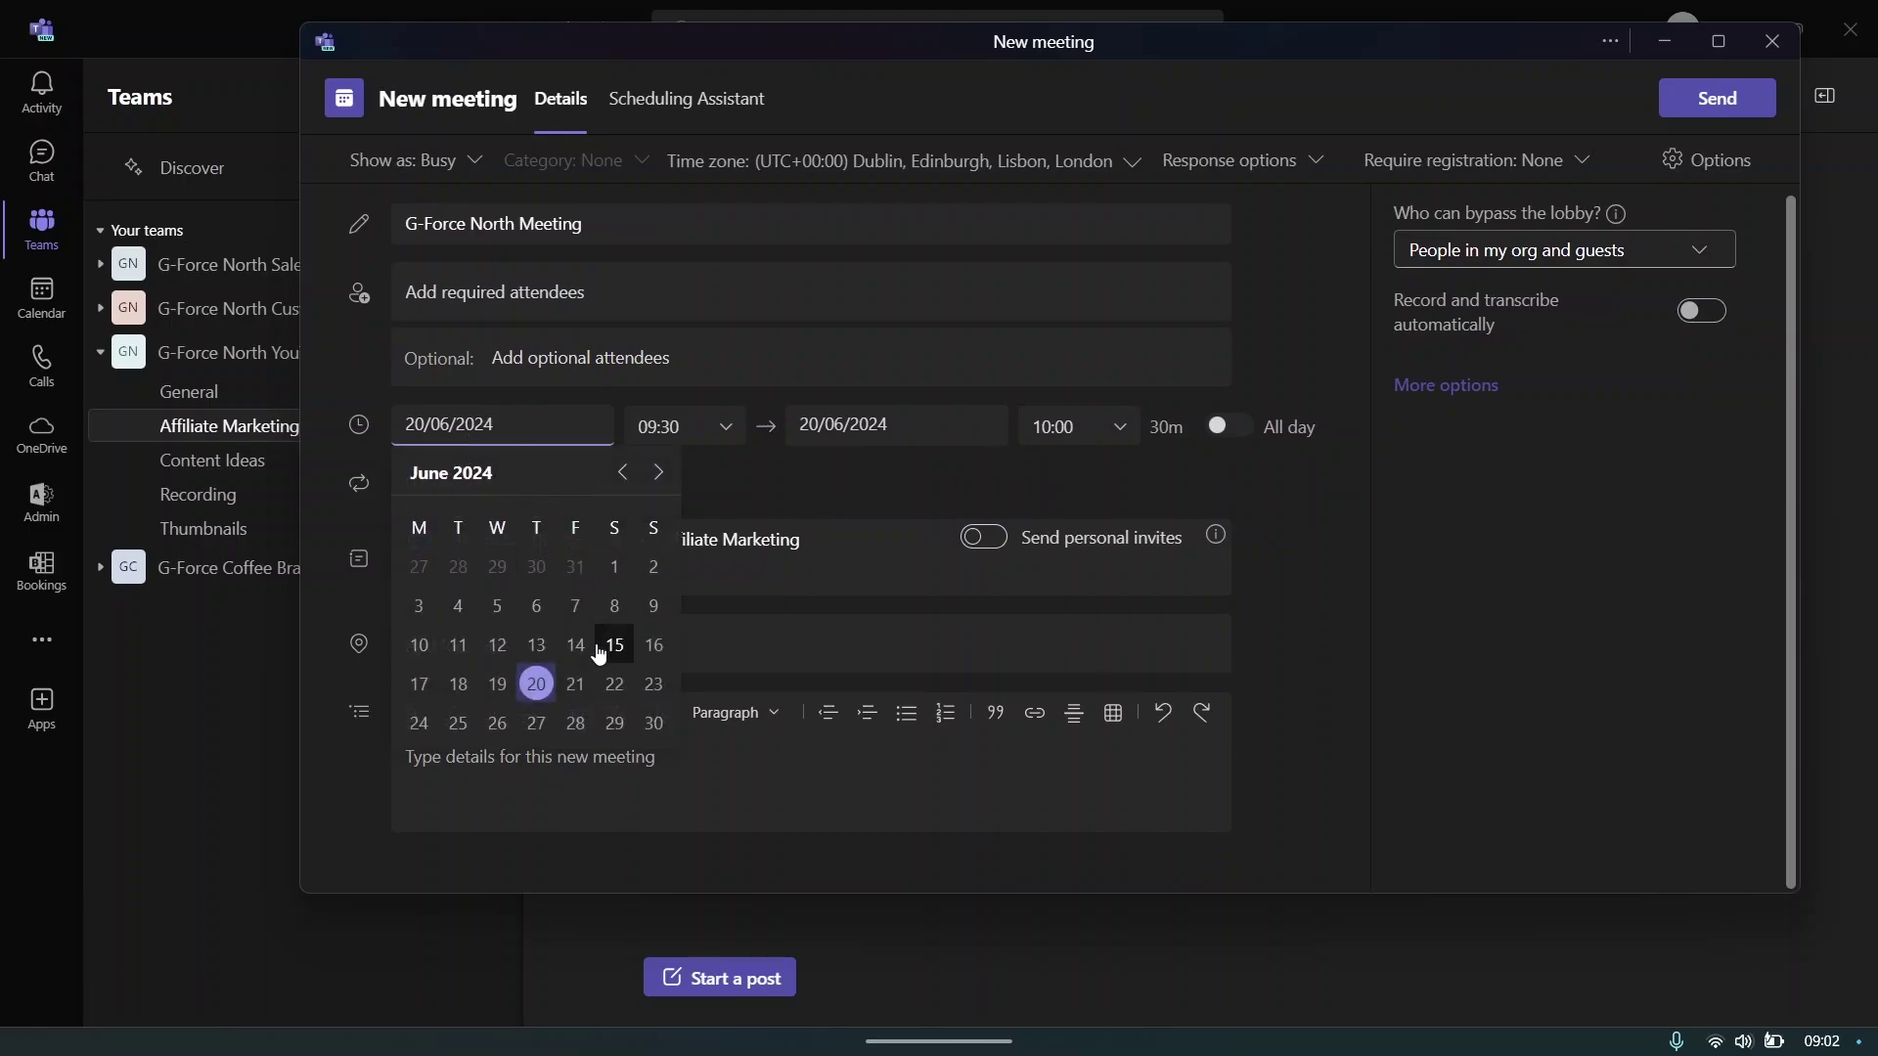
click(577, 682)
click(681, 427)
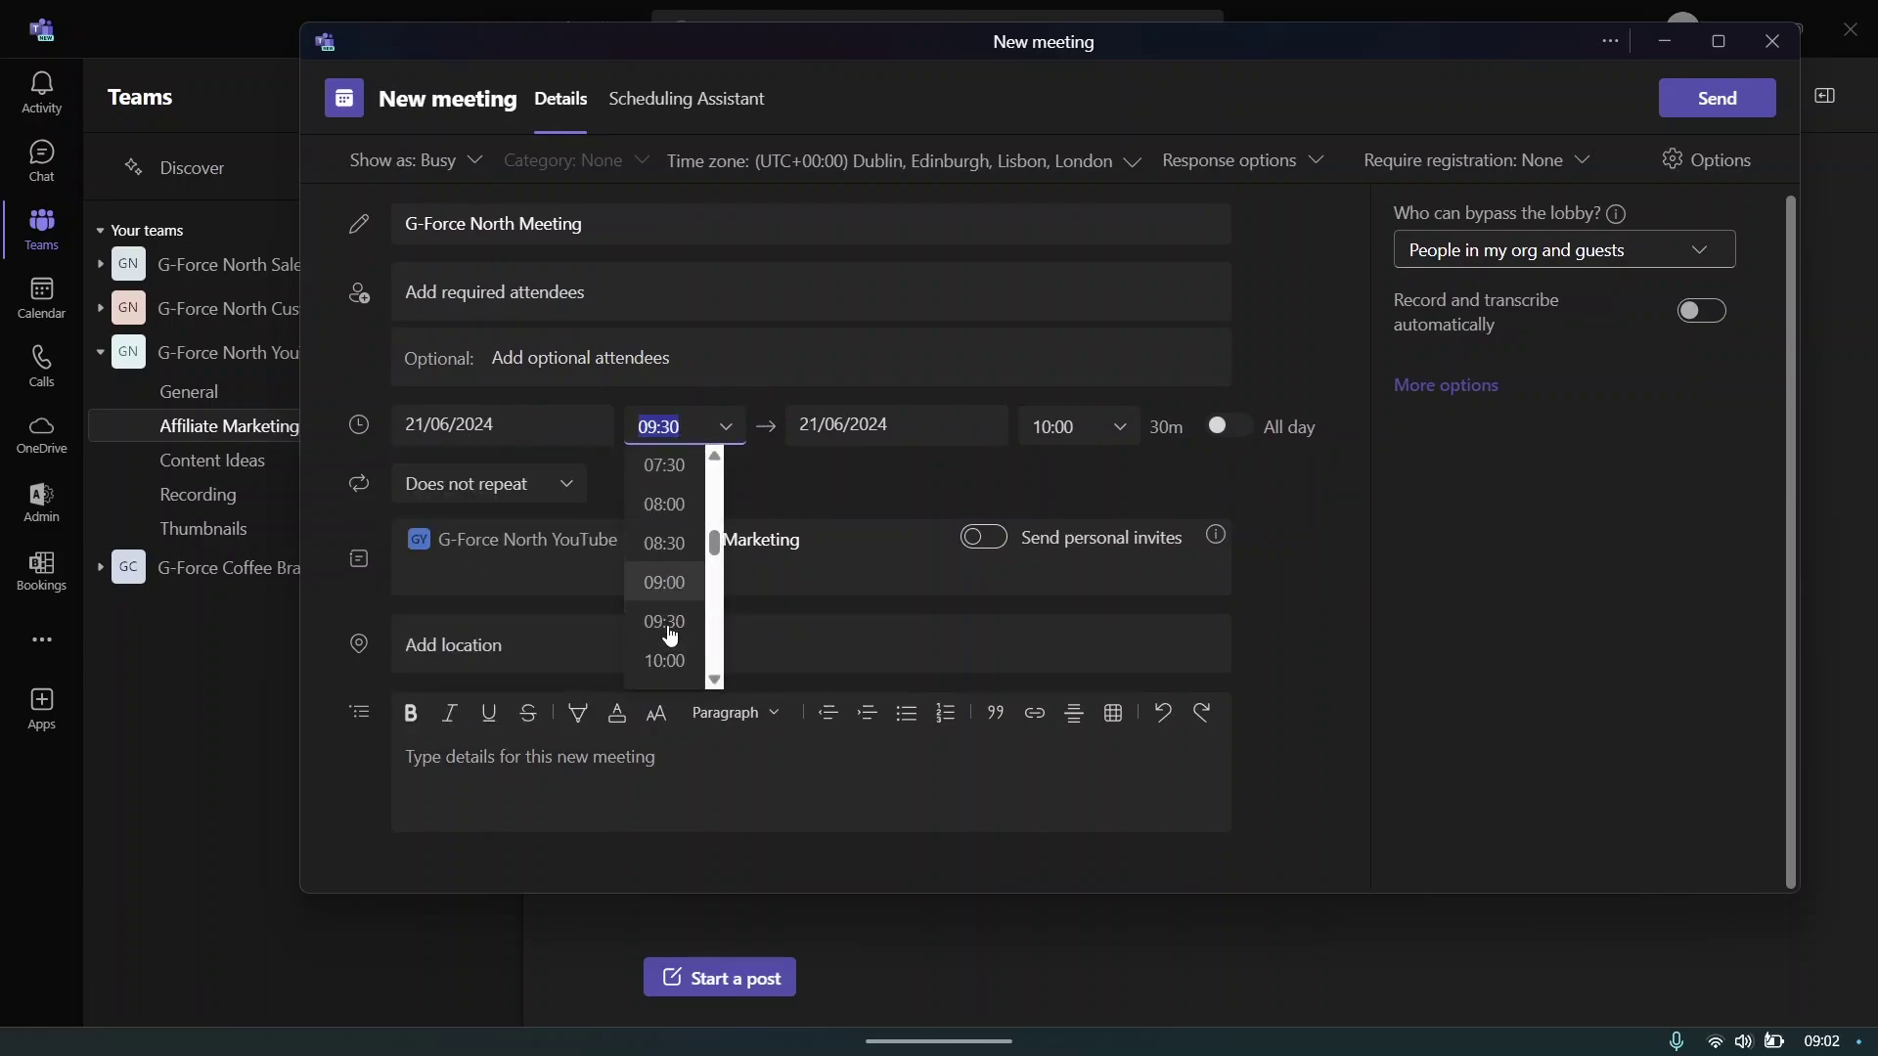
click(668, 608)
- Add location 'Affiliate marketing channel' and a description, then send the invitation
click(601, 647)
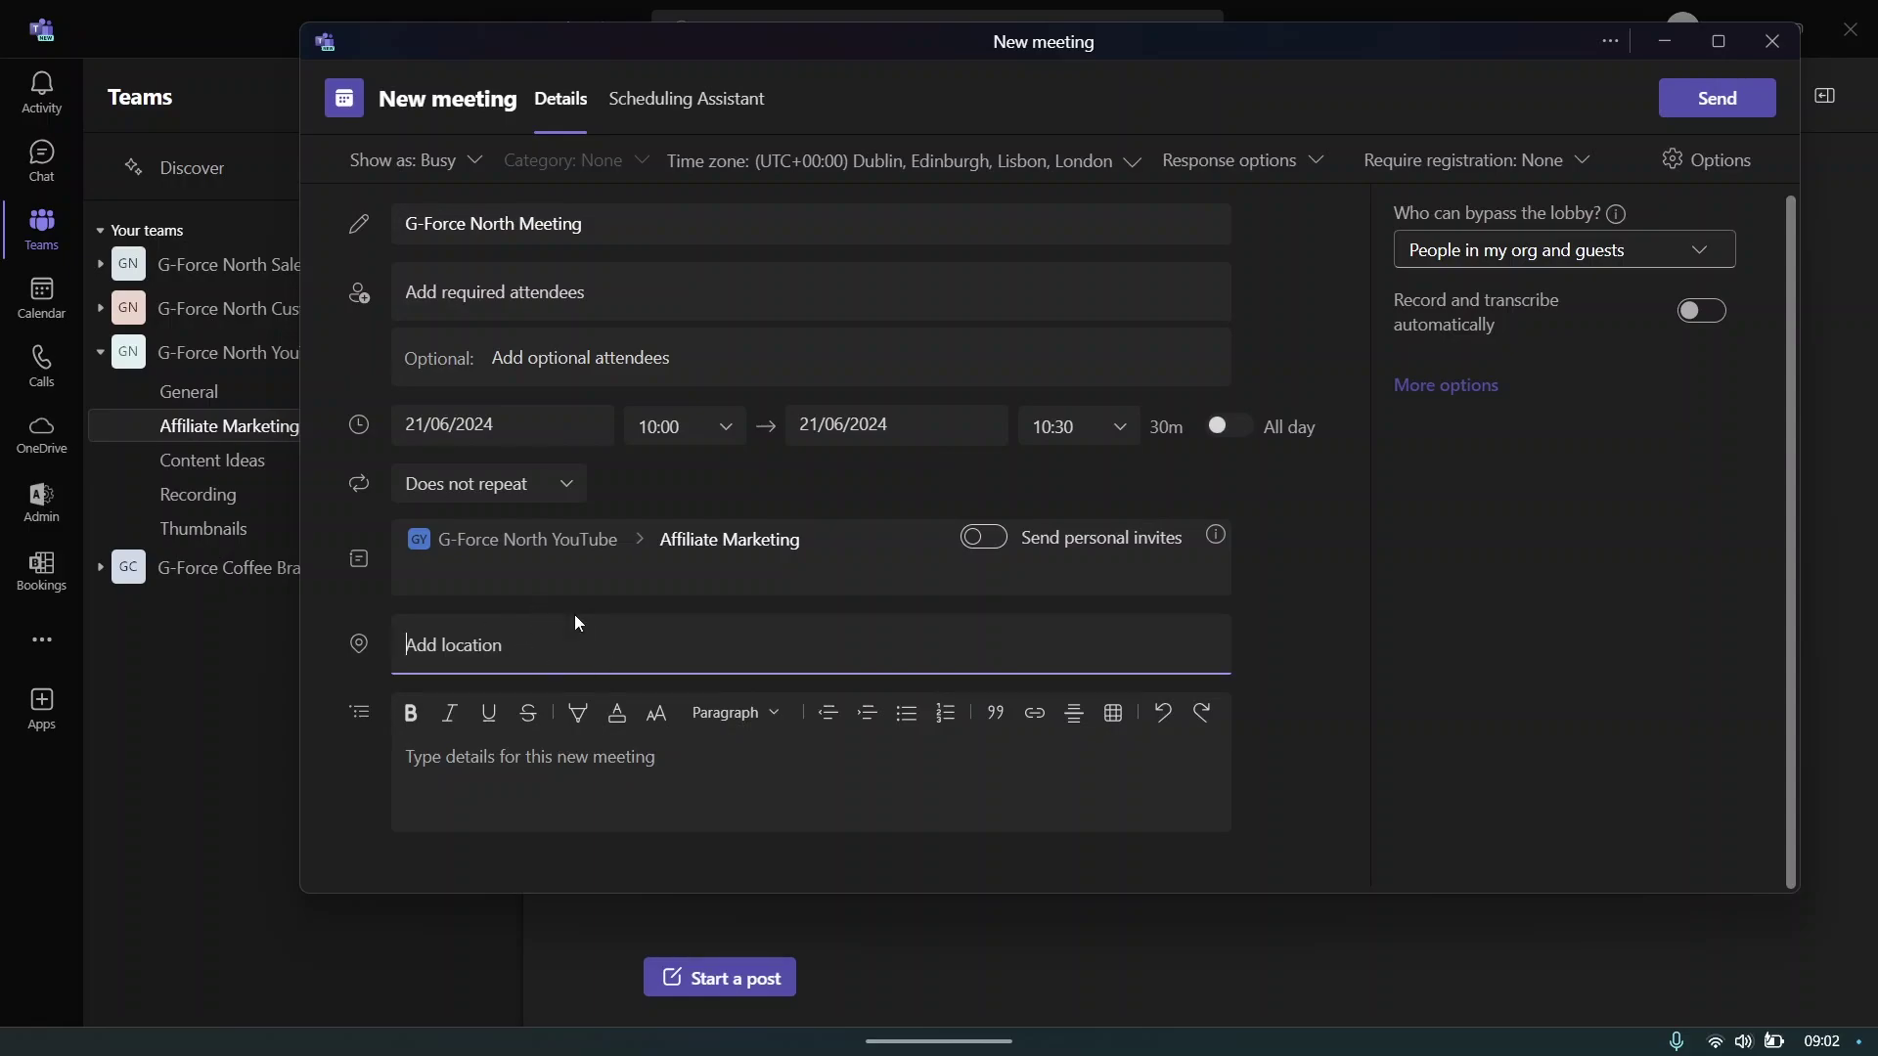
text(Affi)
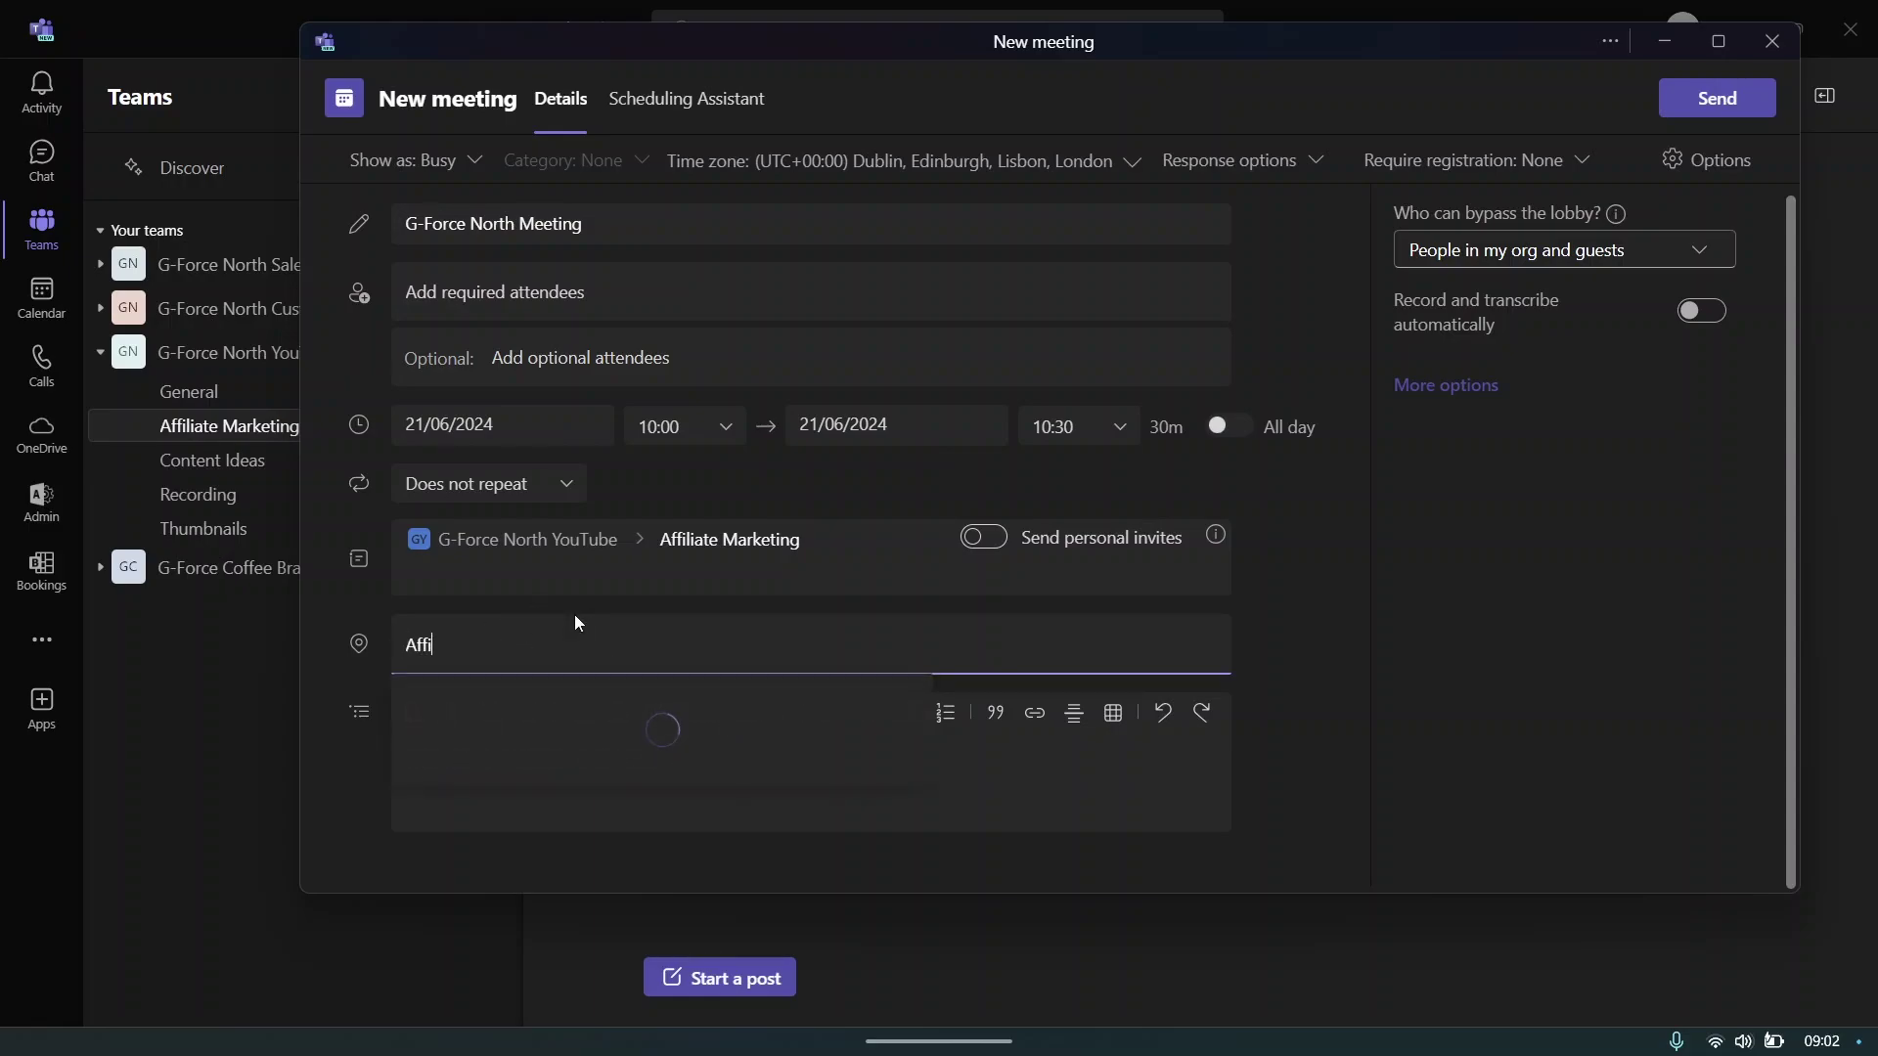
text(liate marketing channel)
key(Return)
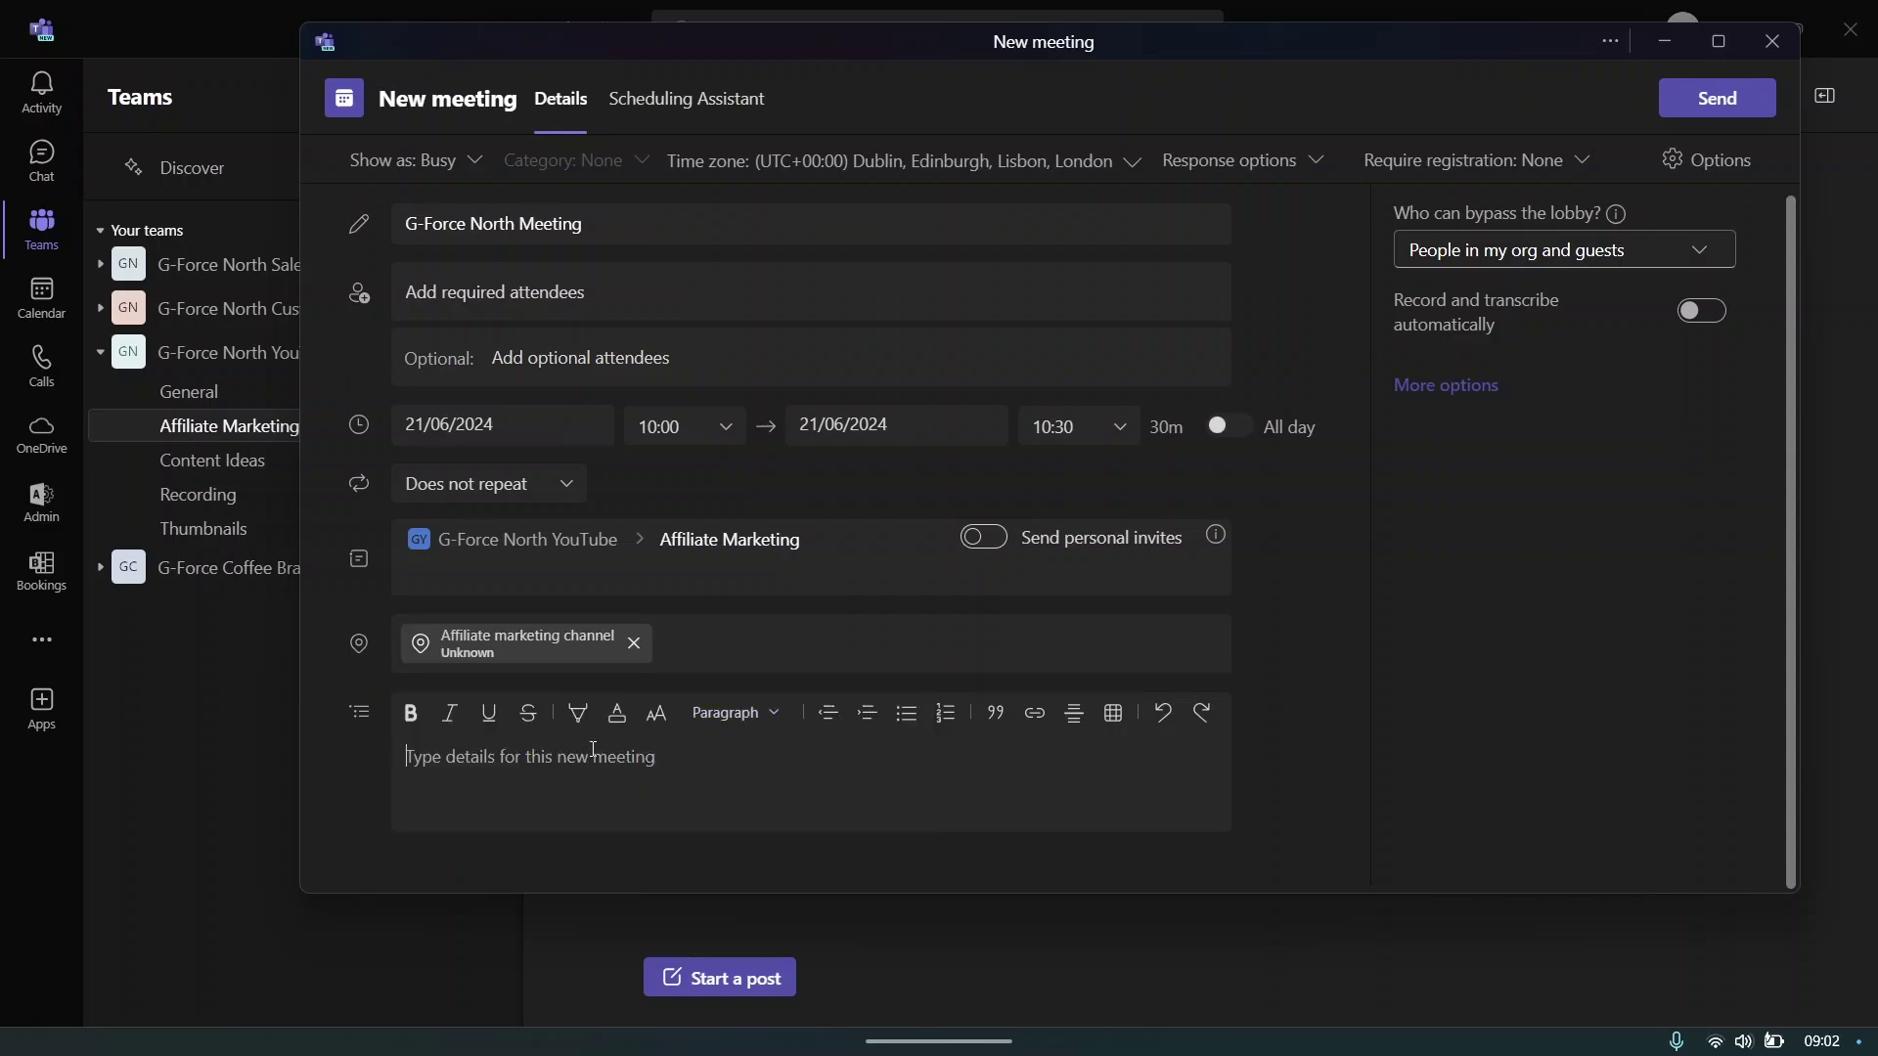
click(593, 749)
text(fekjfbewkjhgberhjbghjrbg)
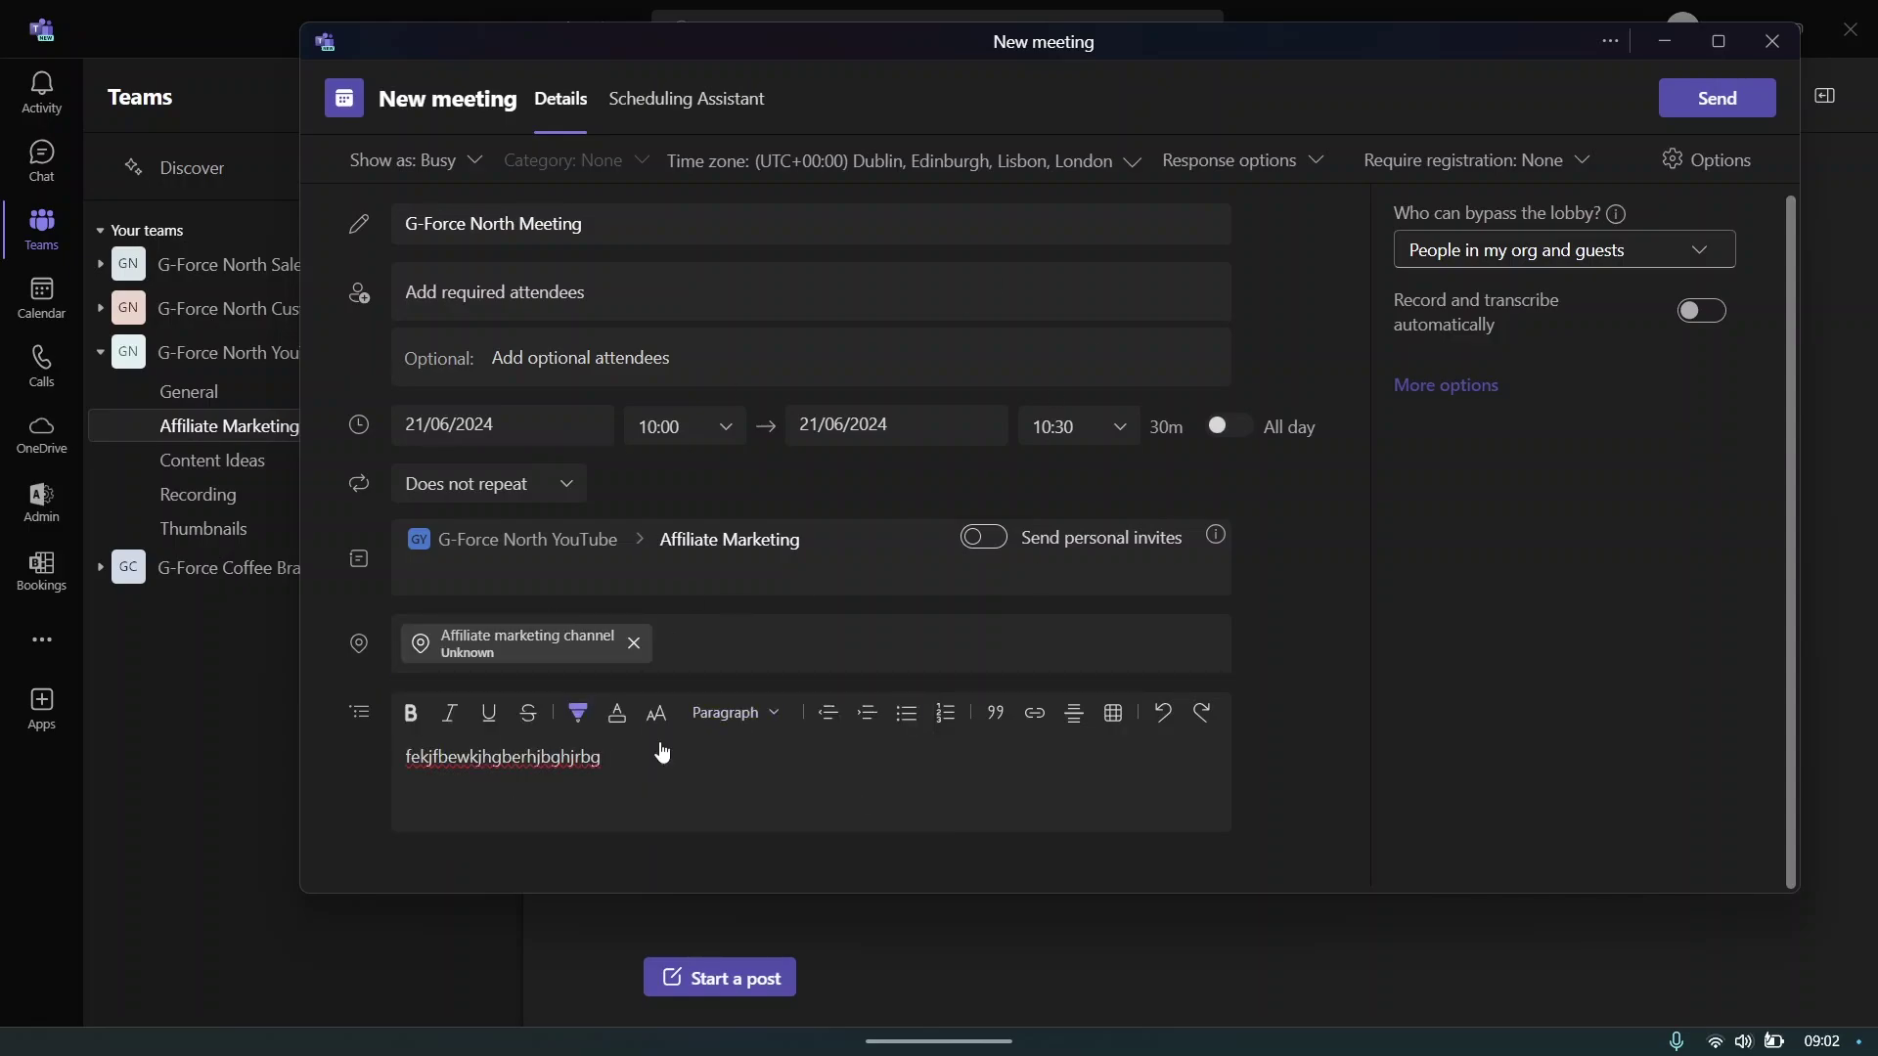
click(1700, 98)
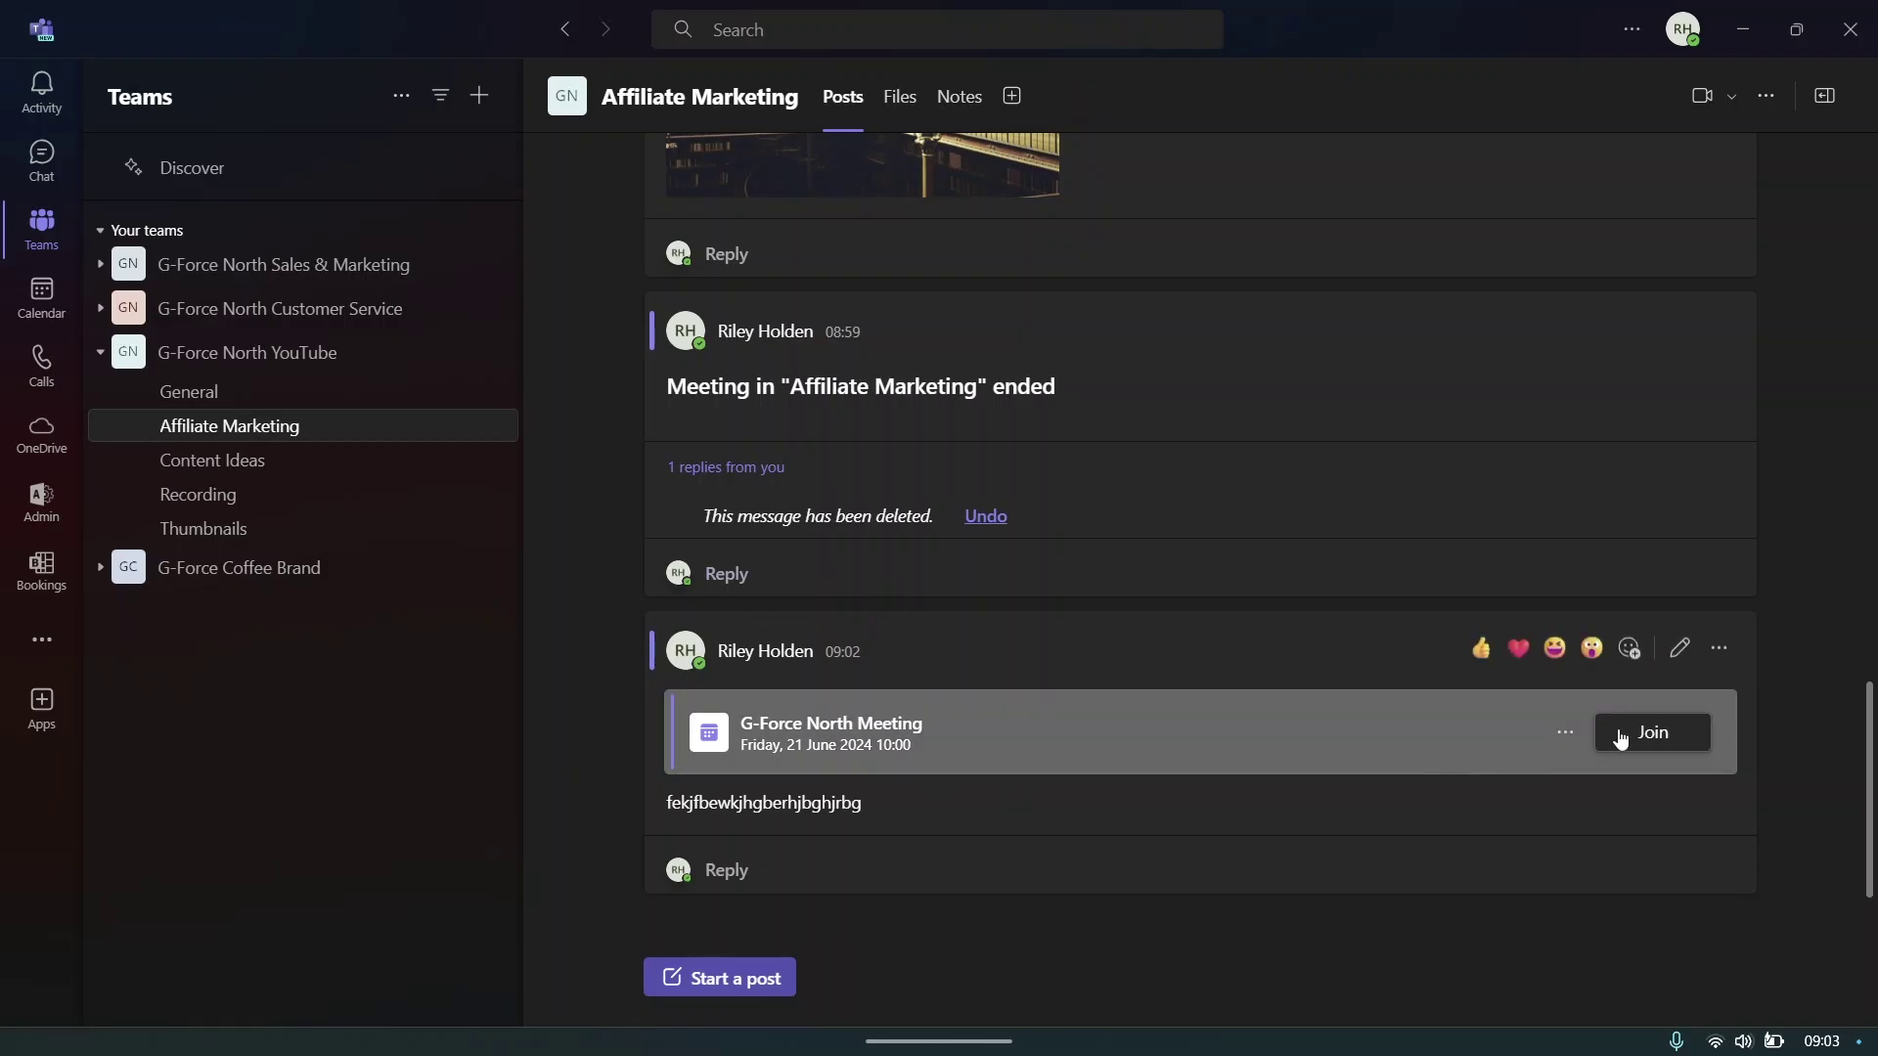
- Start joining the G-Force North Meeting, back out, and view the Activity feed
click(1679, 740)
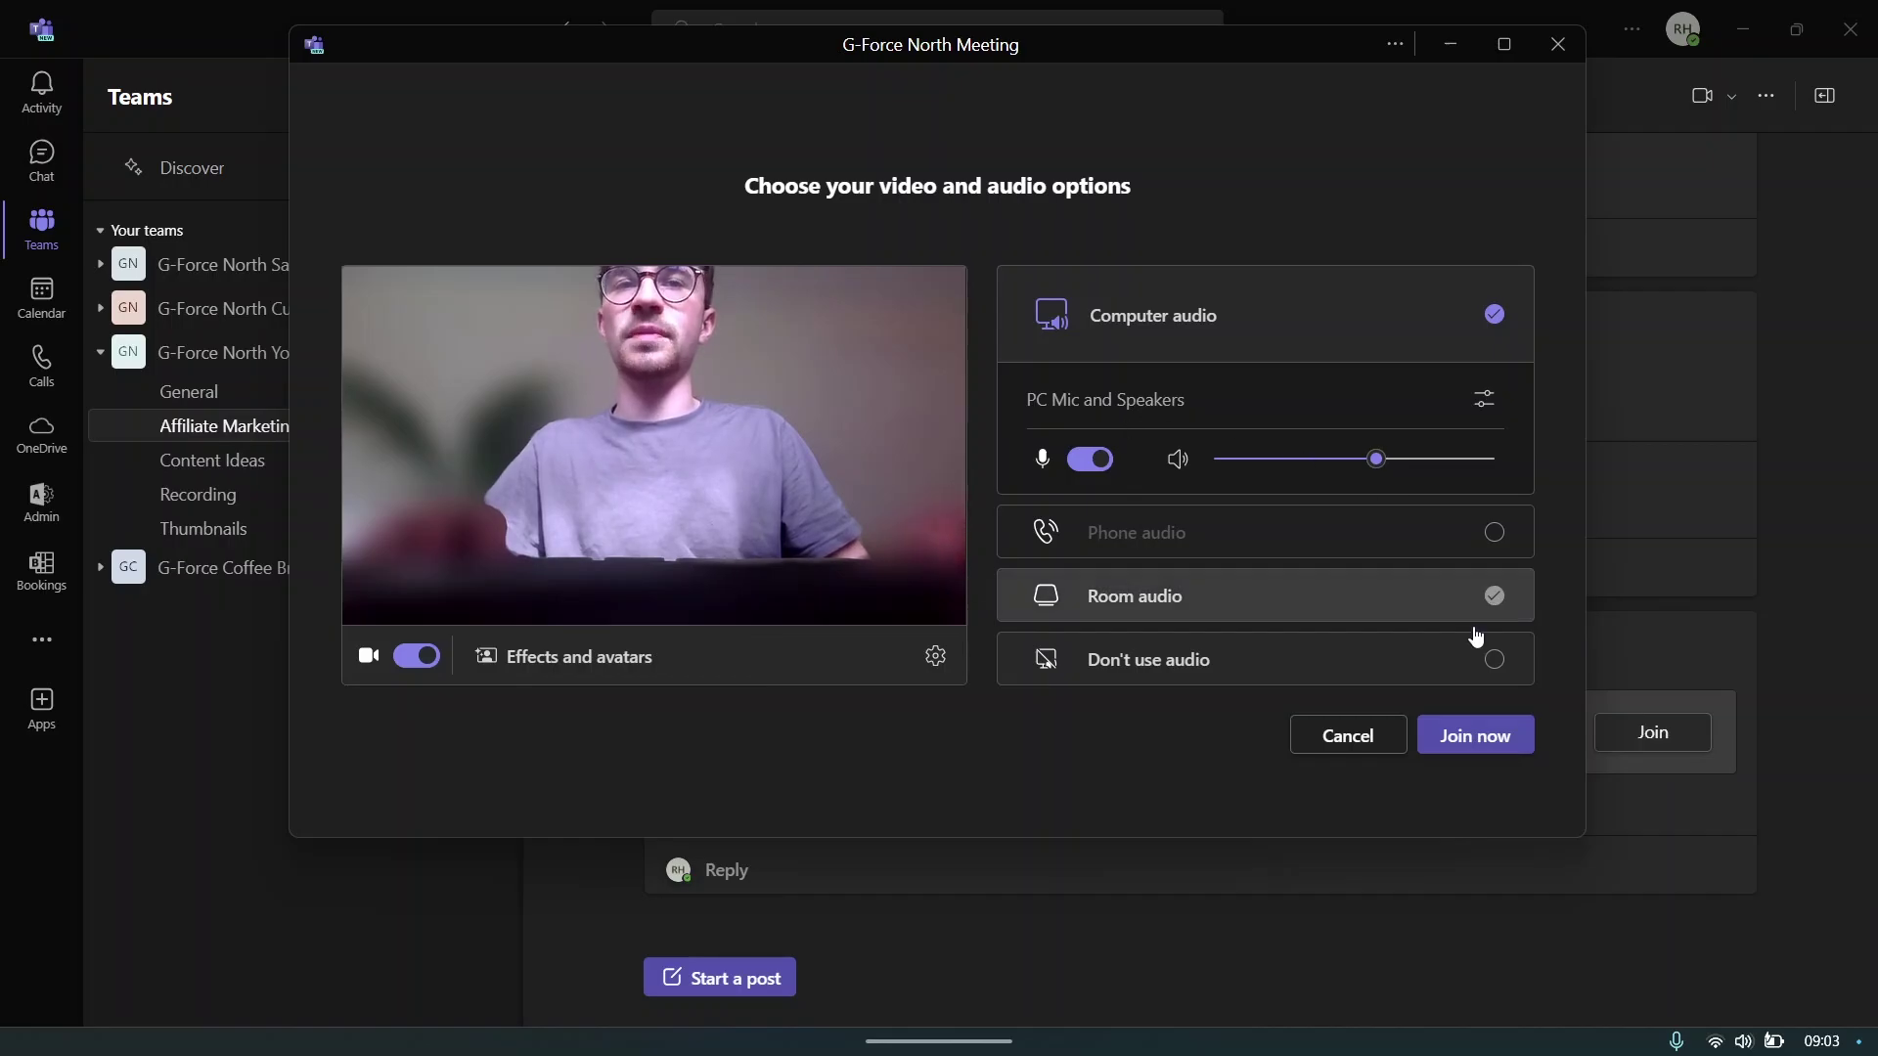
click(1346, 734)
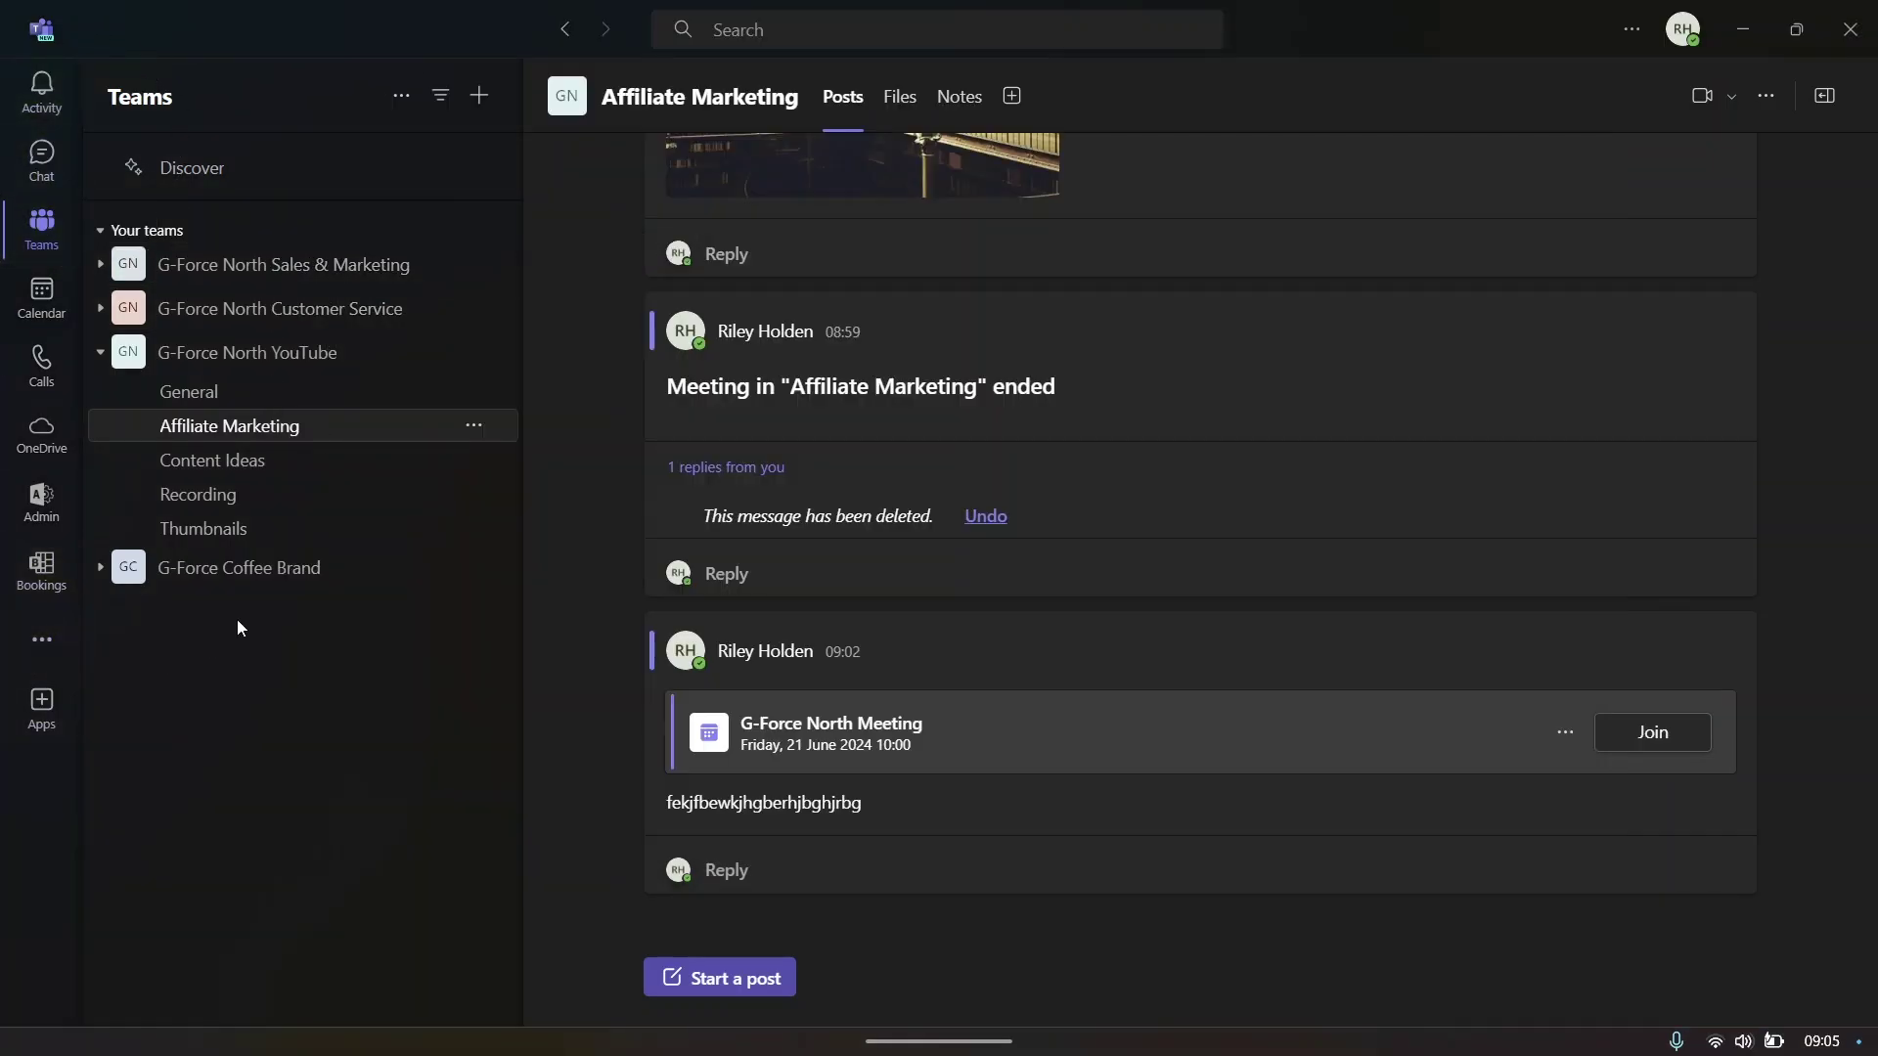
click(53, 109)
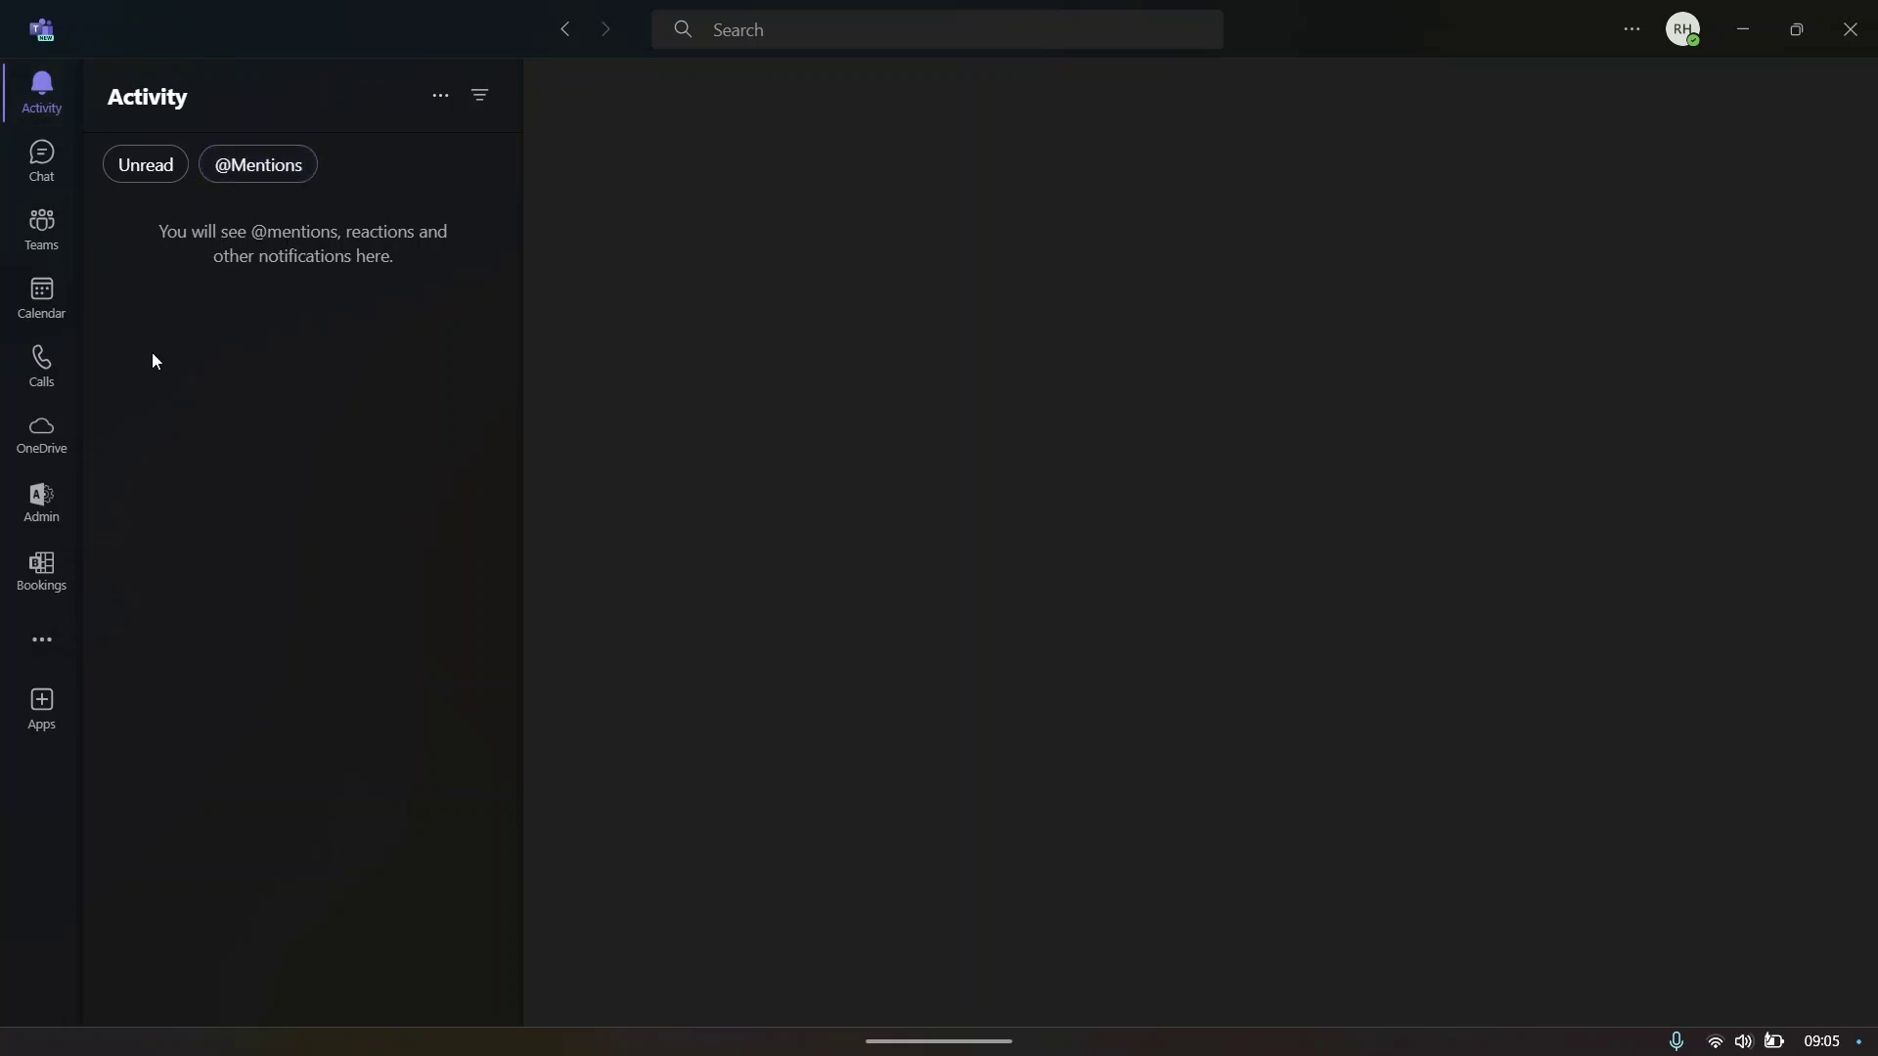
click(41, 226)
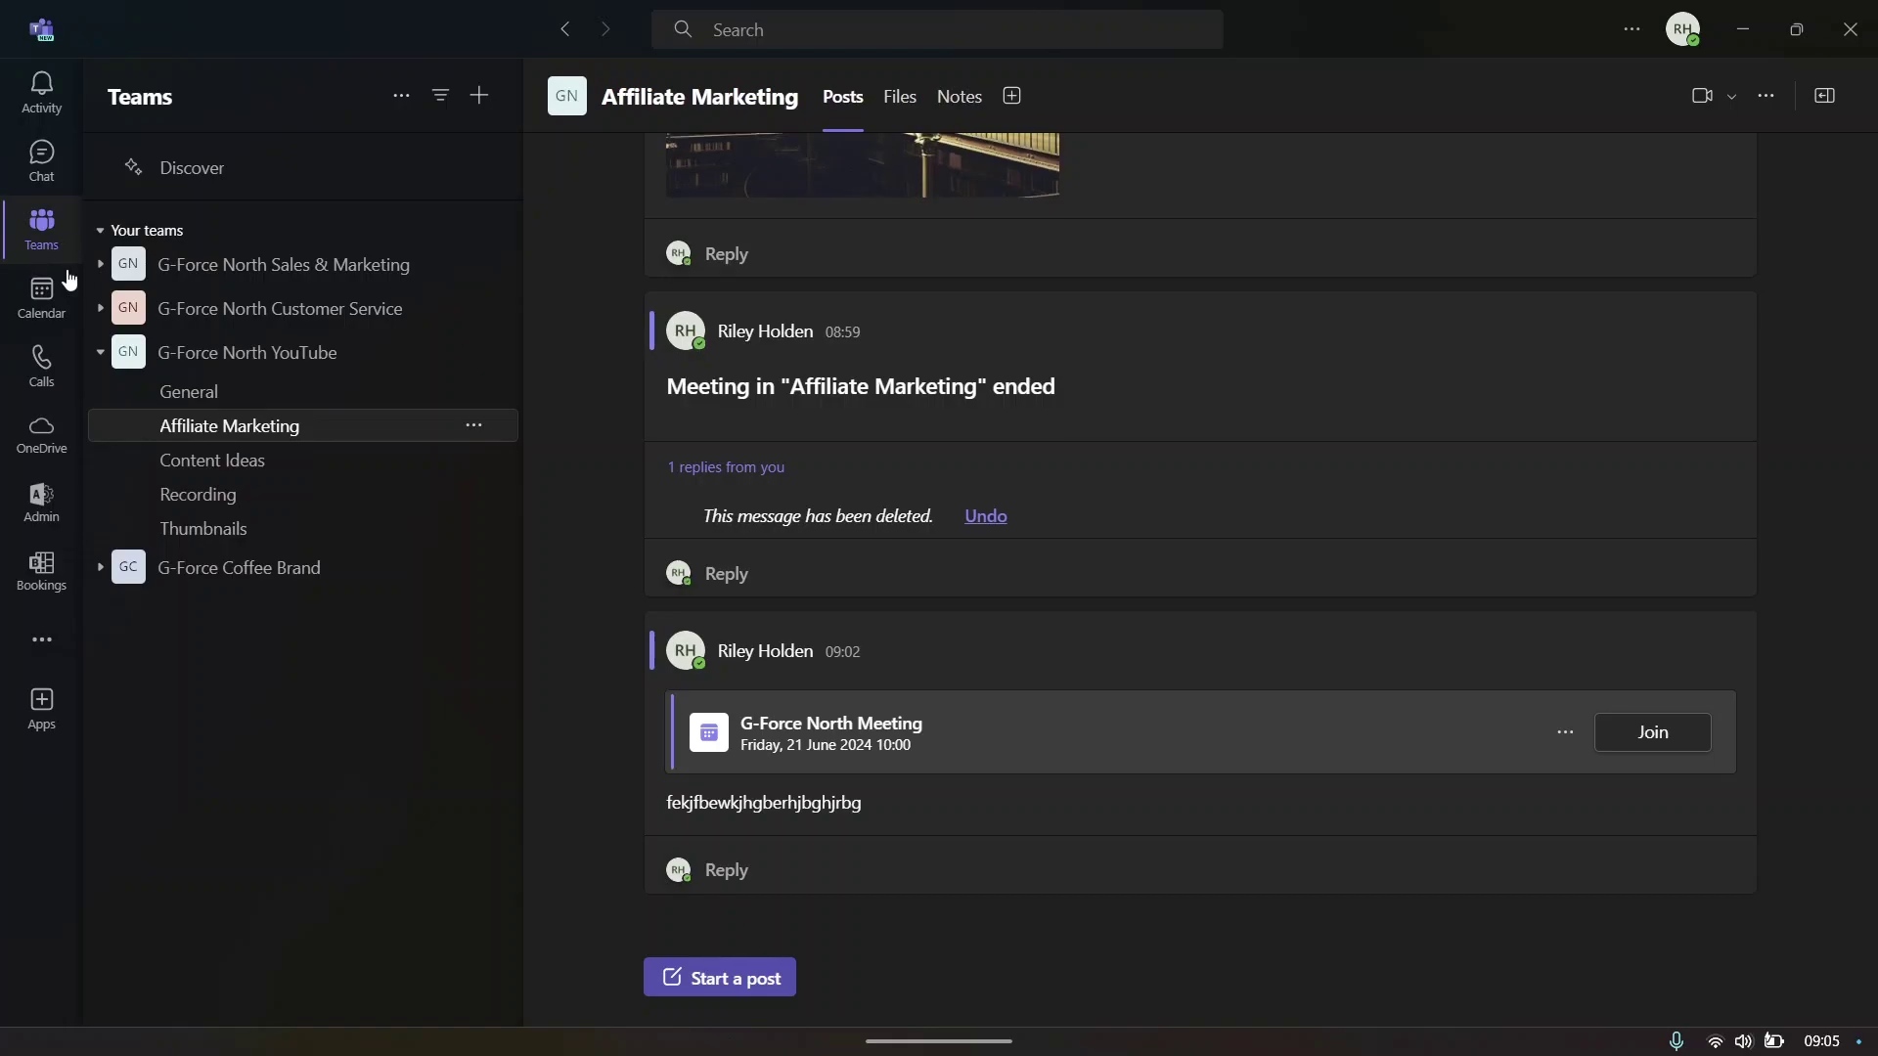
click(711, 976)
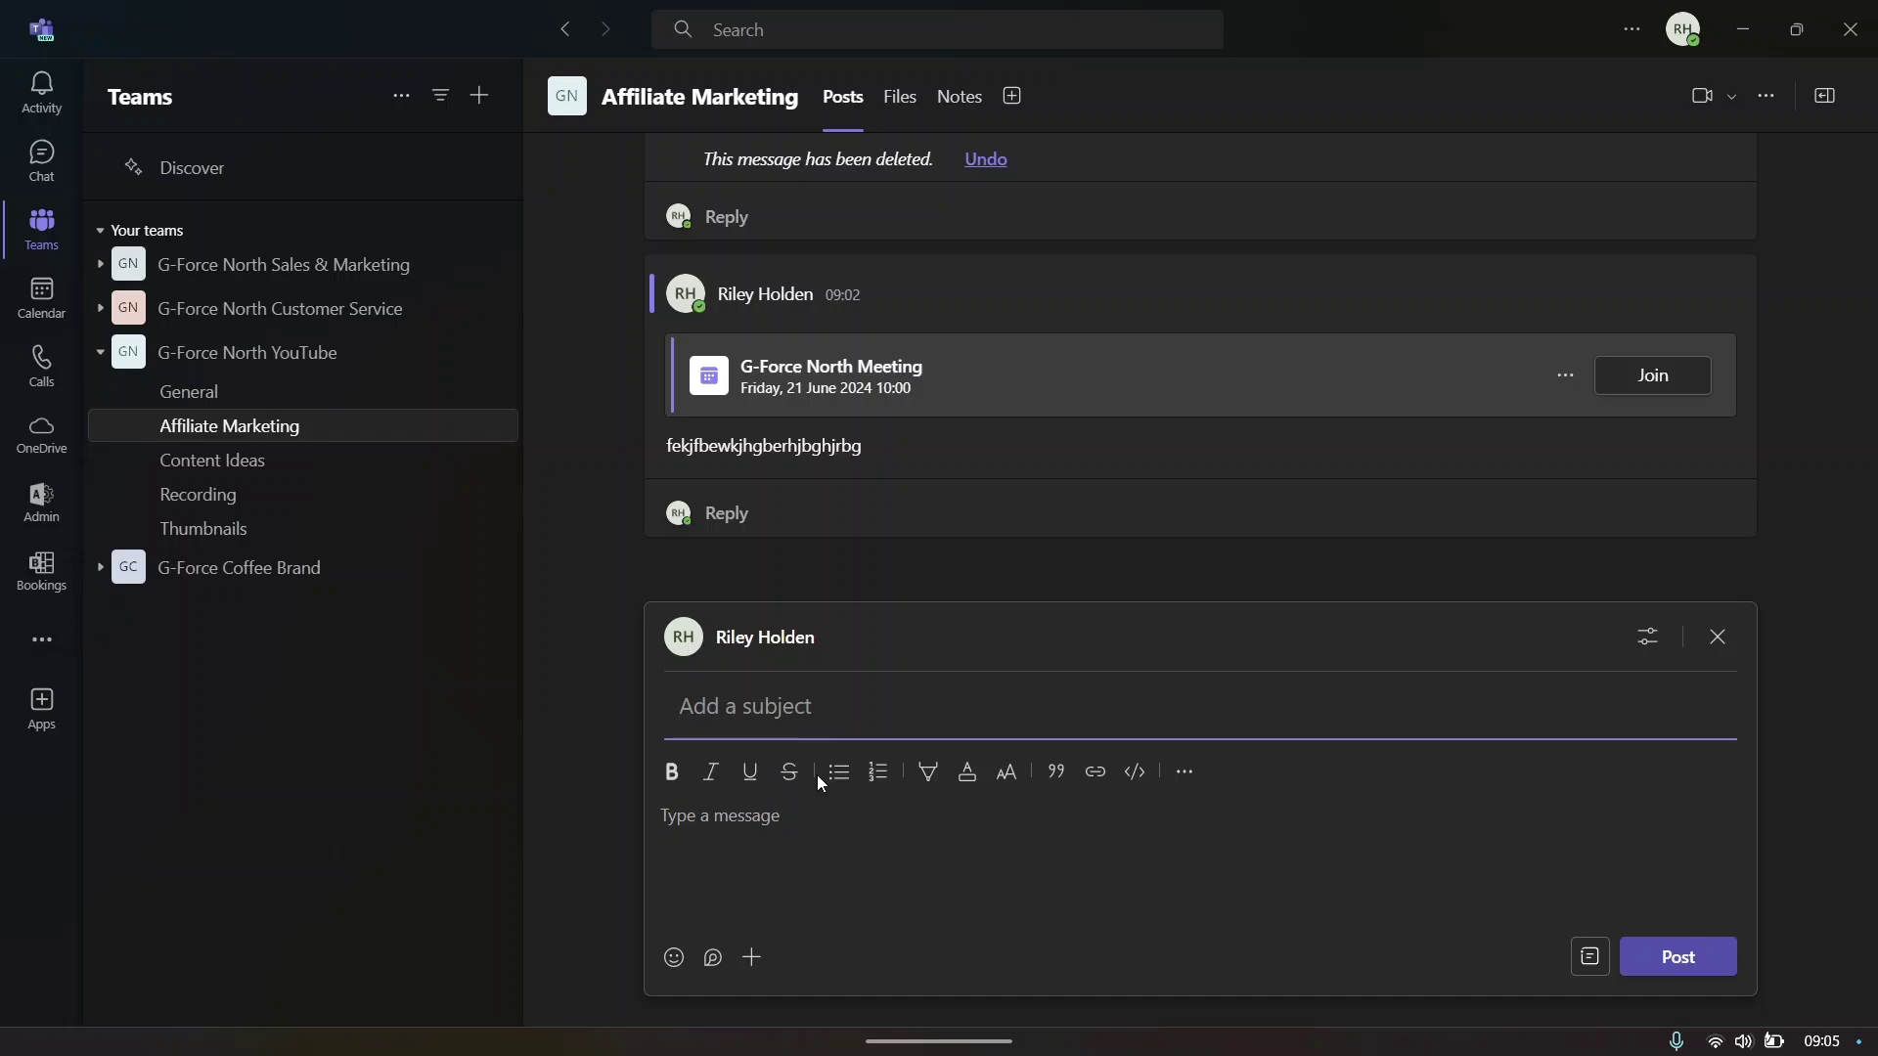
text(@mark)
click(1707, 651)
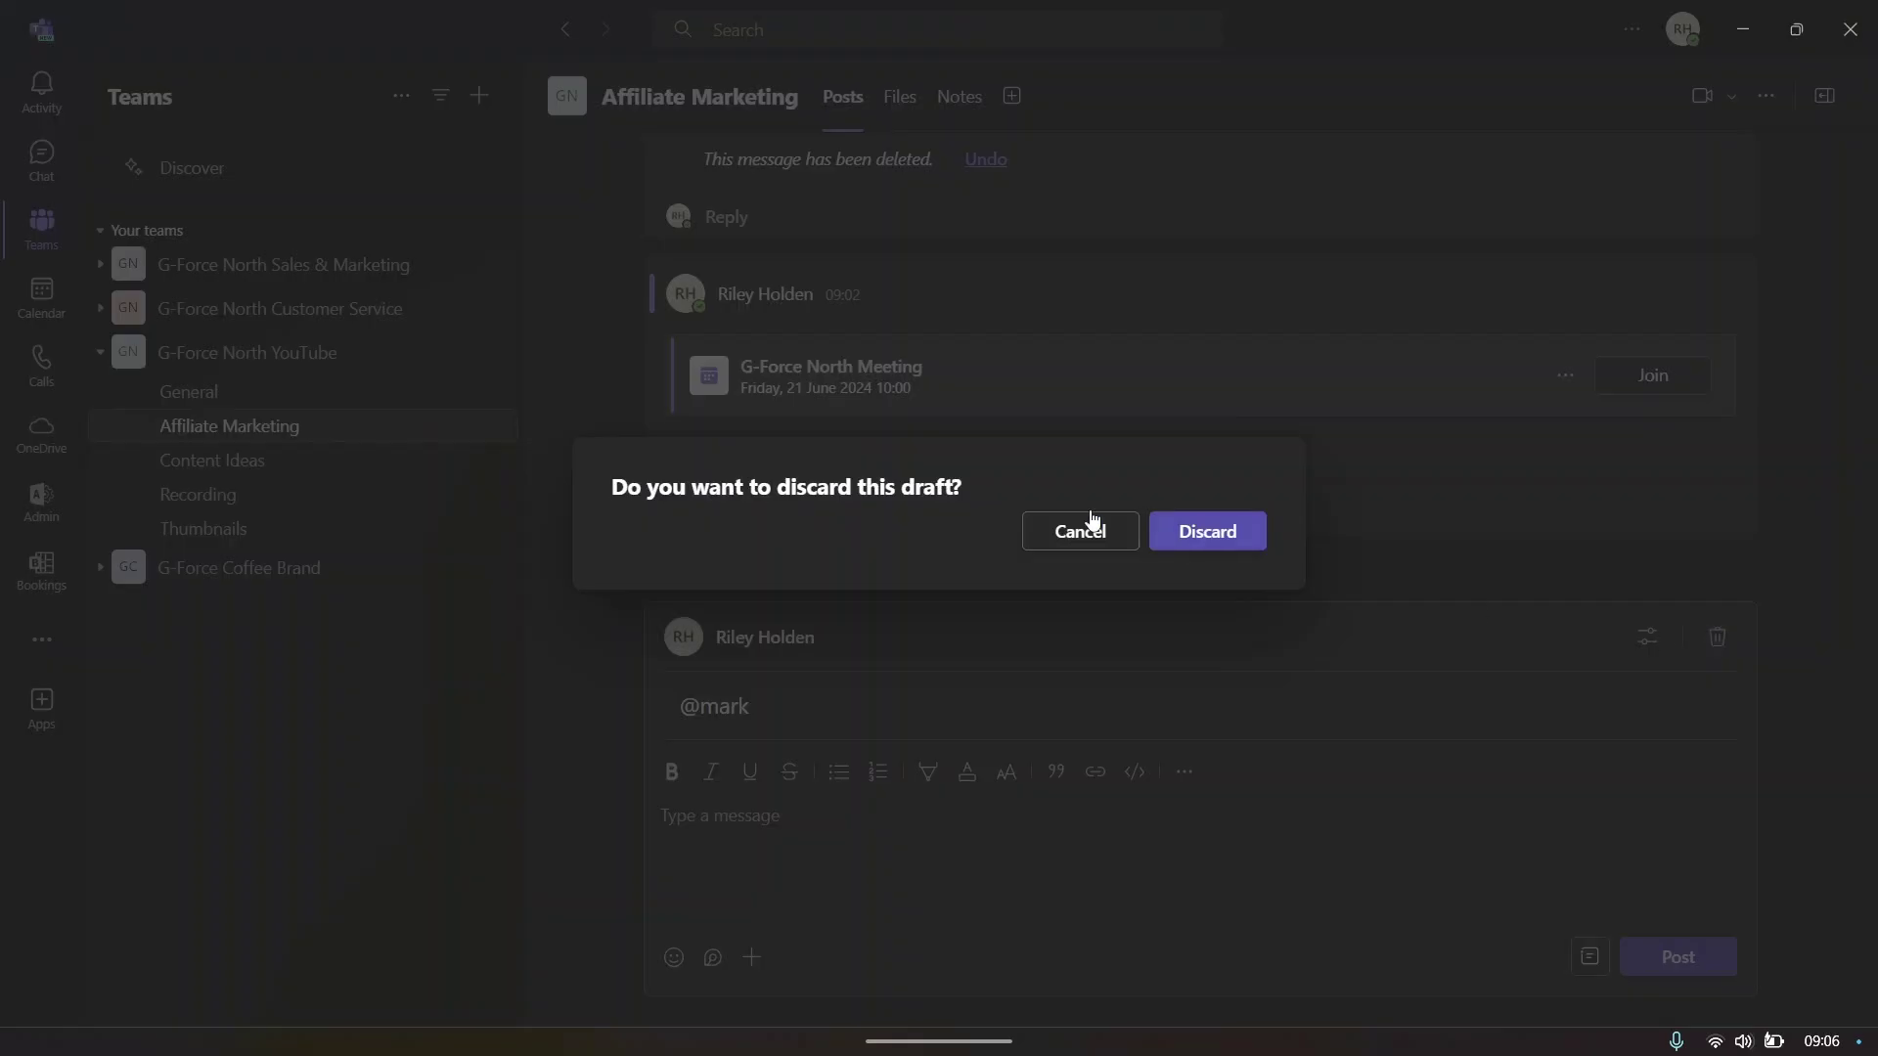
click(1234, 535)
- Give the 'Meeting in Affiliate Marketing ended' post a thumbs-up reaction
click(51, 91)
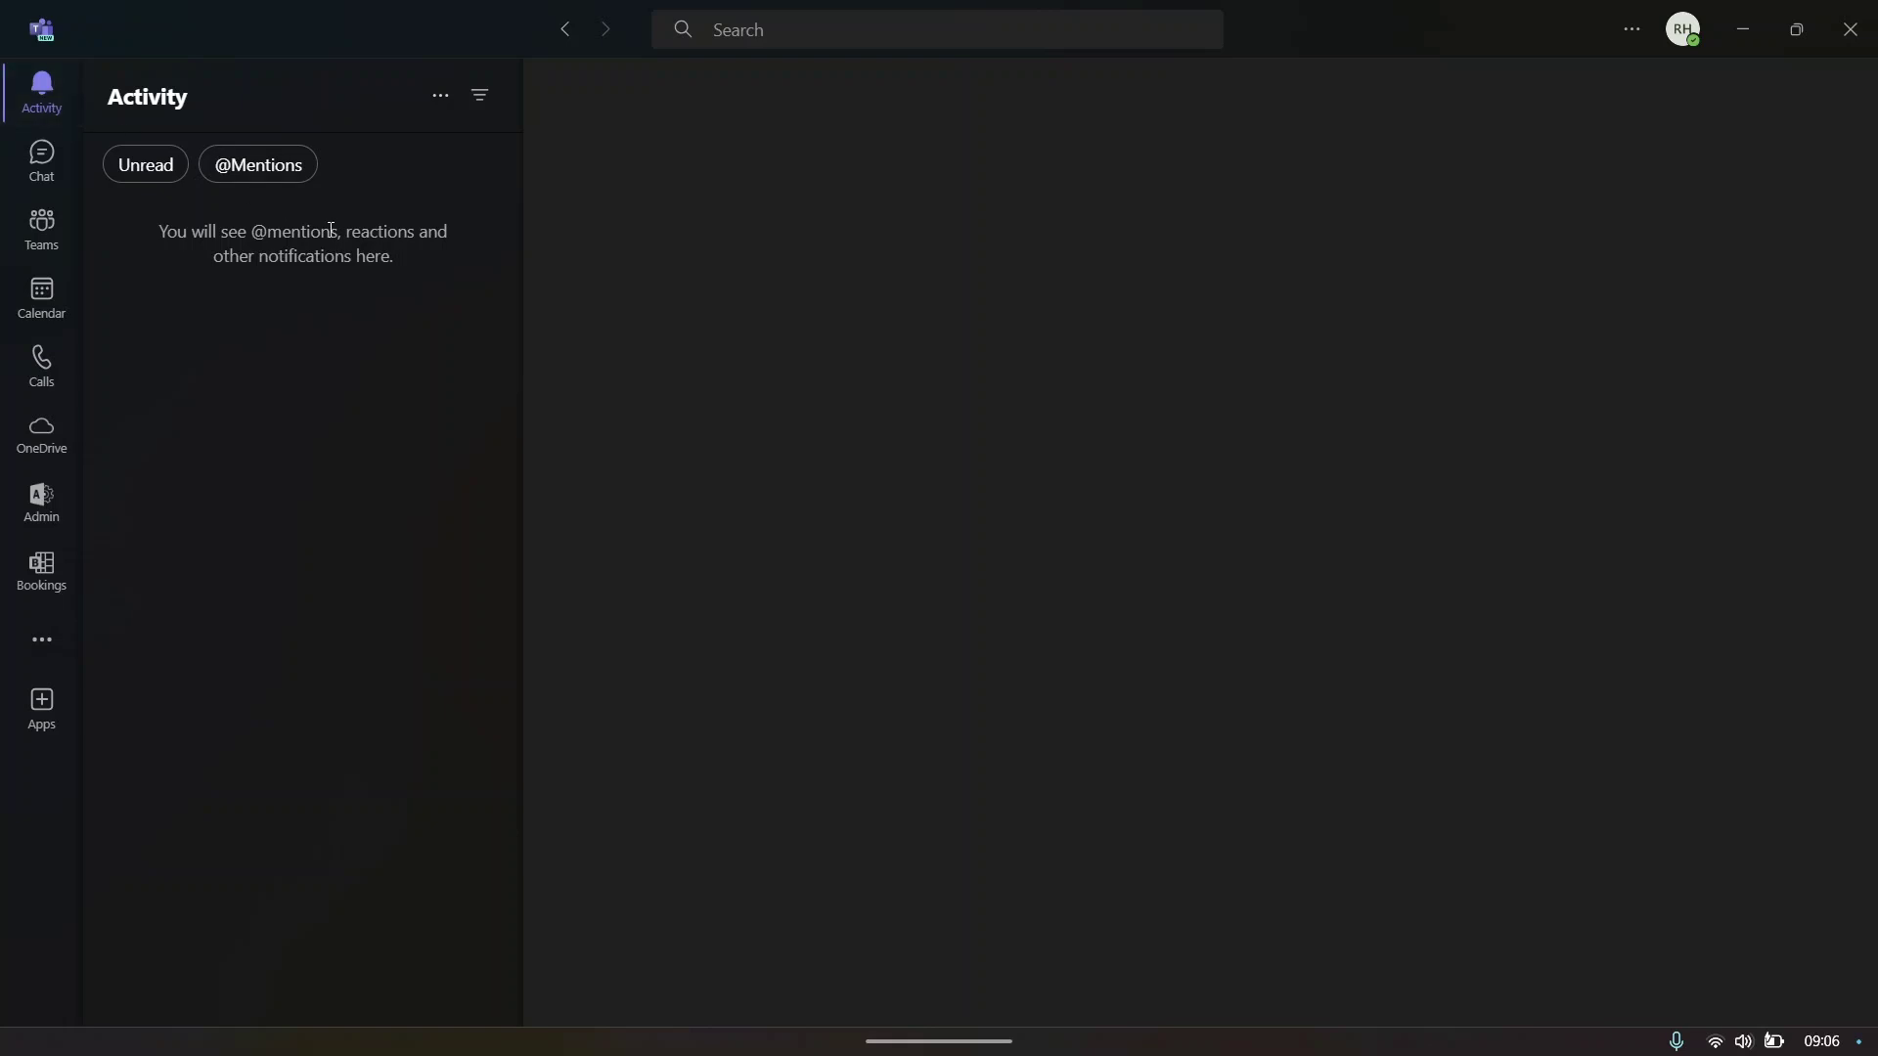
drag(251, 225, 370, 233)
click(414, 250)
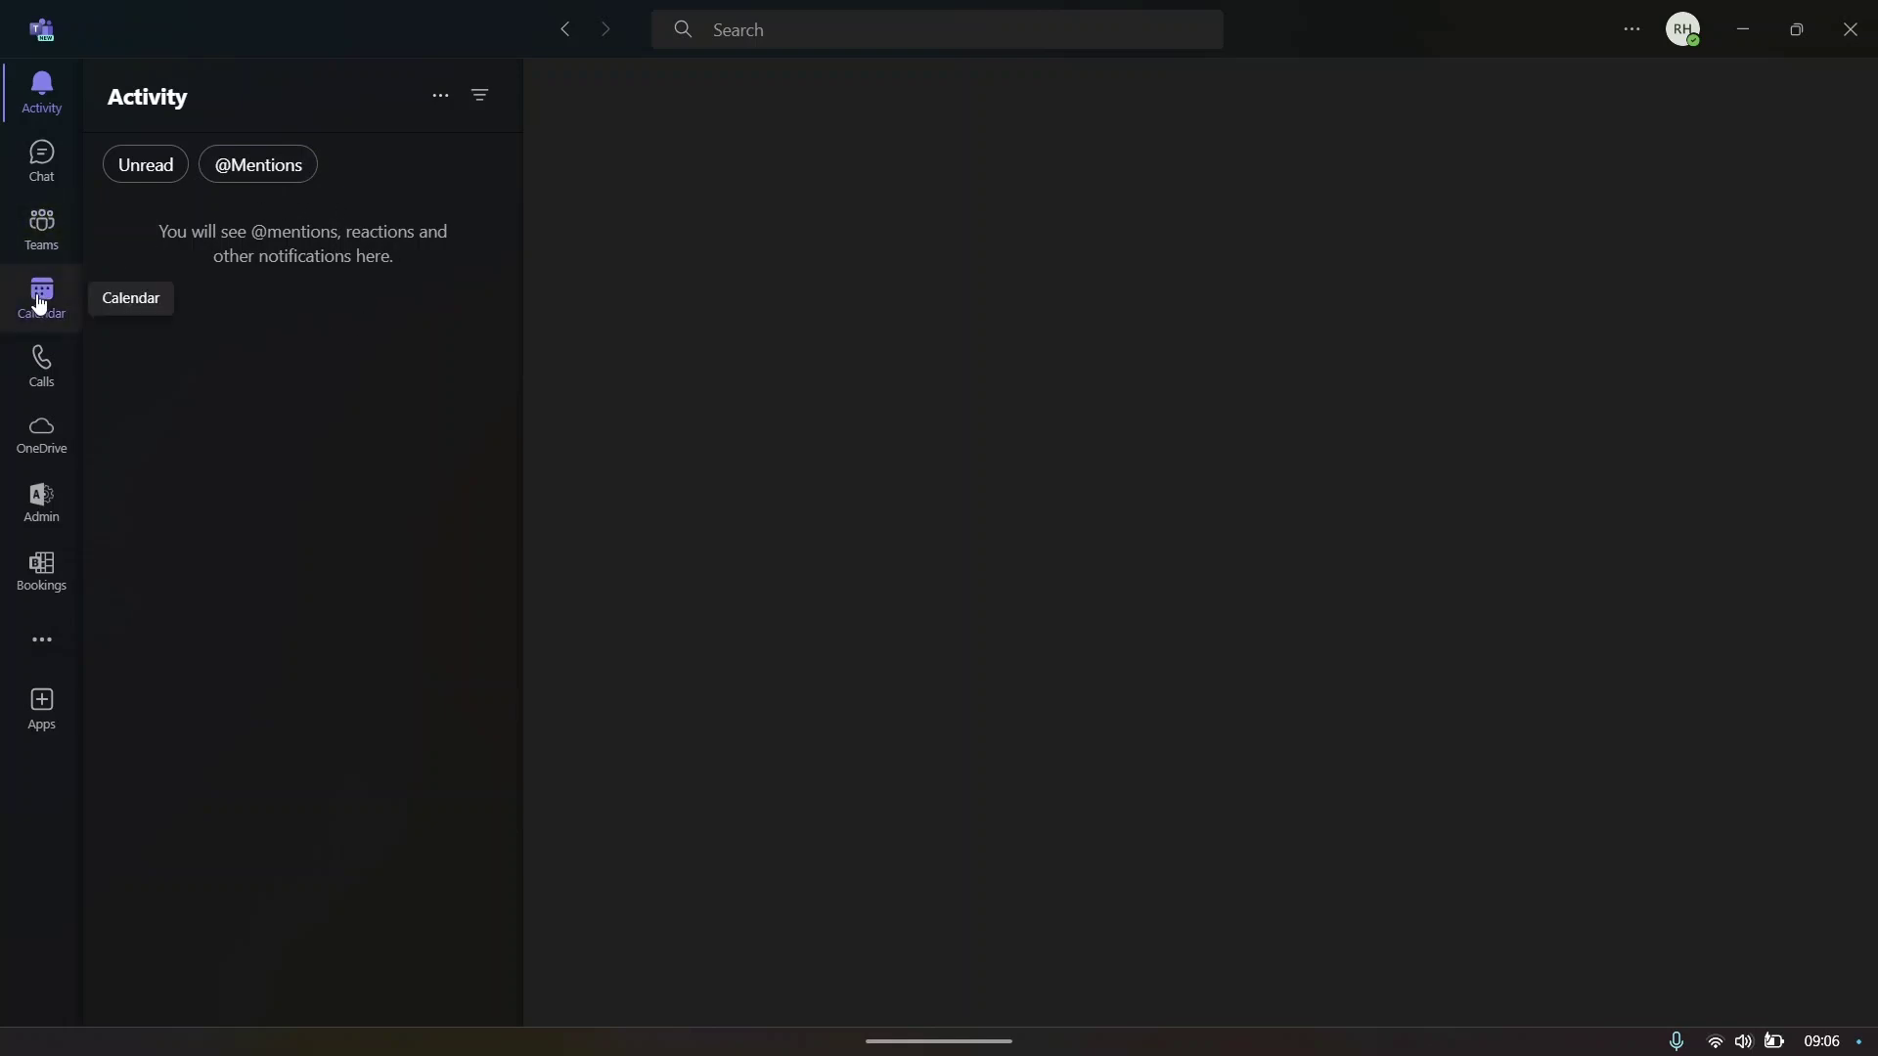
click(42, 162)
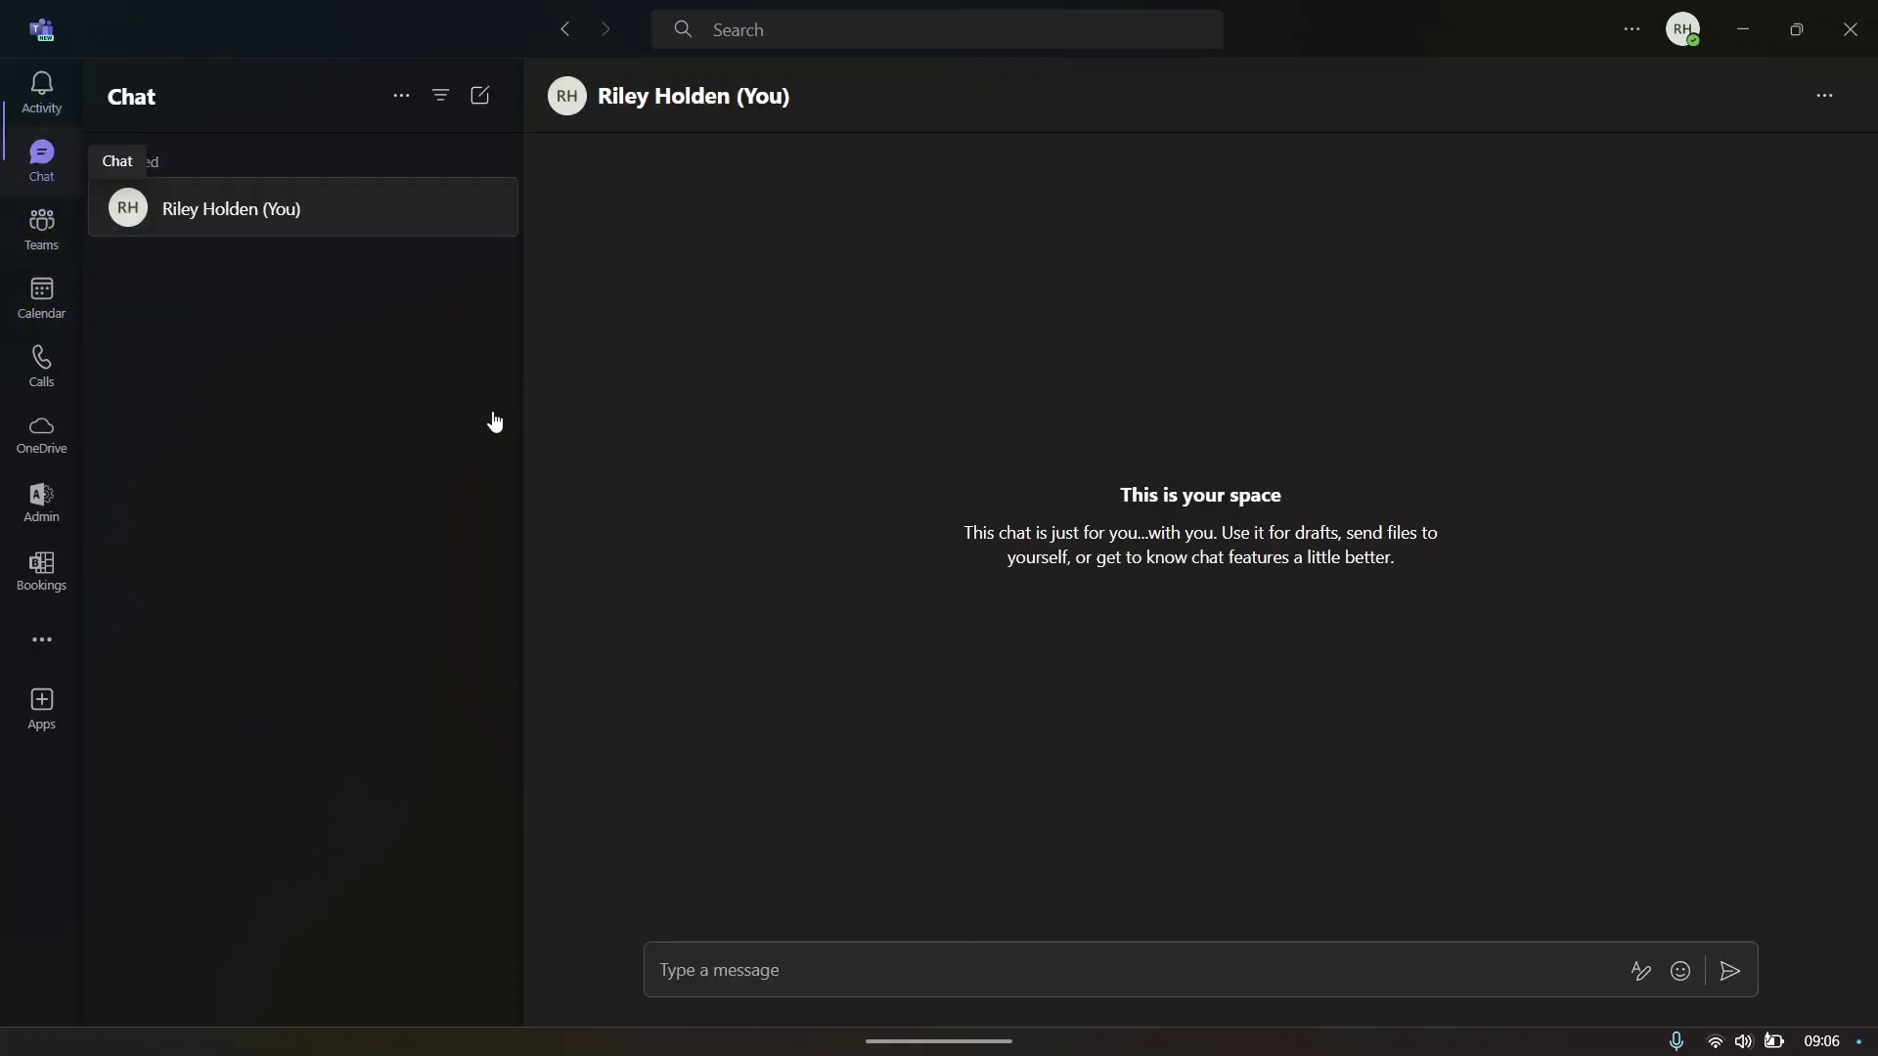
click(25, 255)
click(1483, 323)
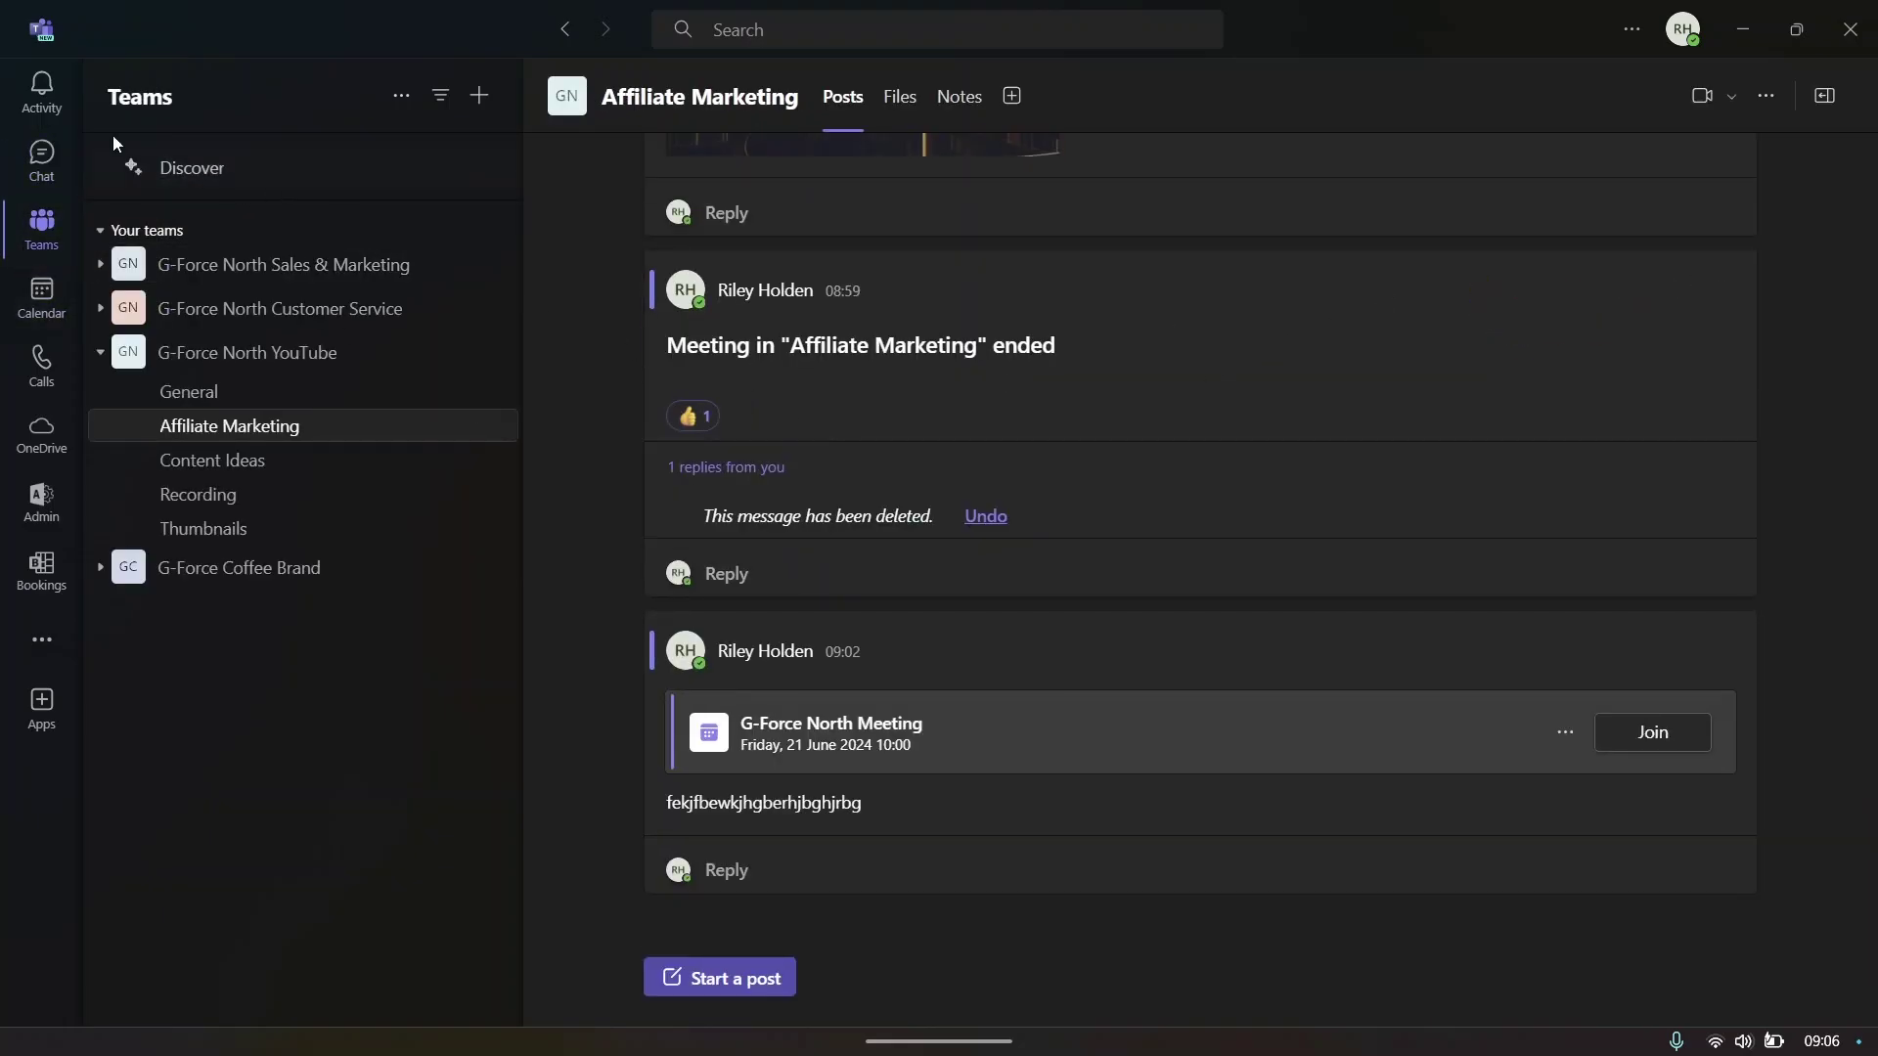
click(42, 93)
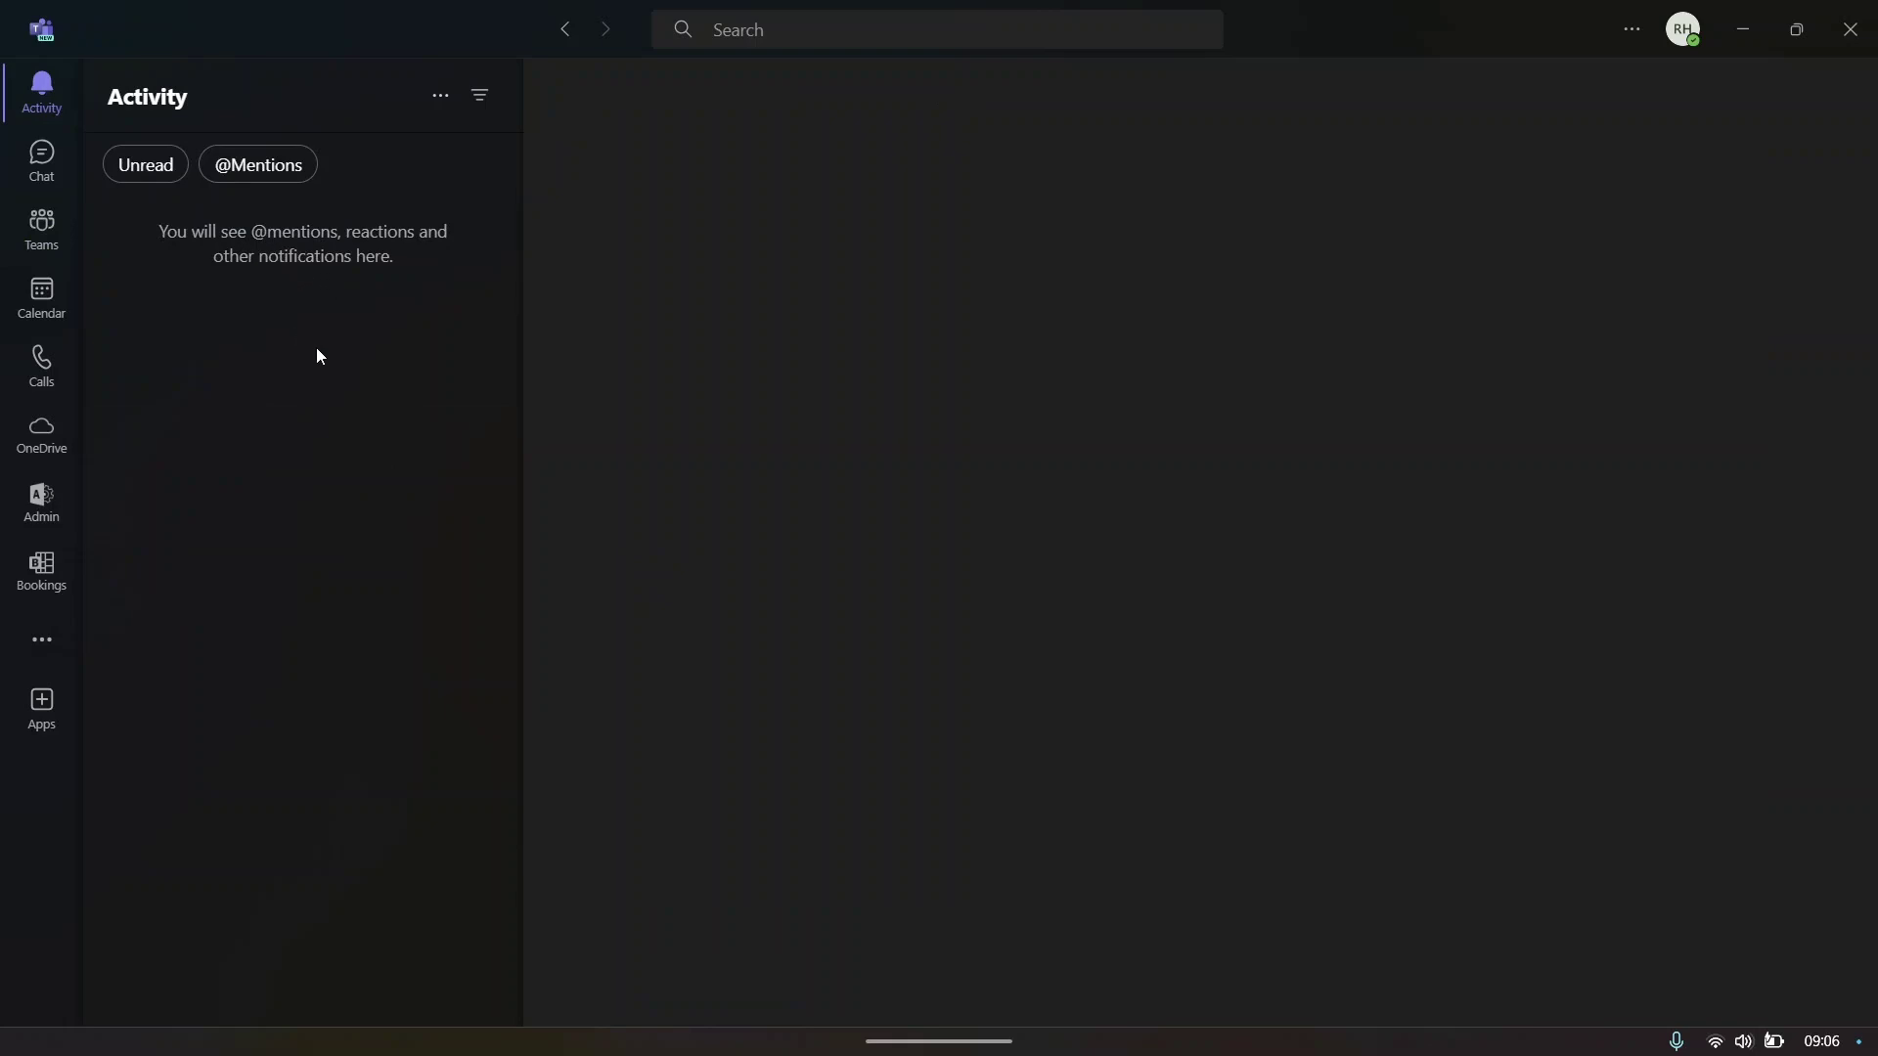
- Reply 'efkwebgjhrbrhe' in the Meeting ended thread, then return to the Activity feed
click(42, 156)
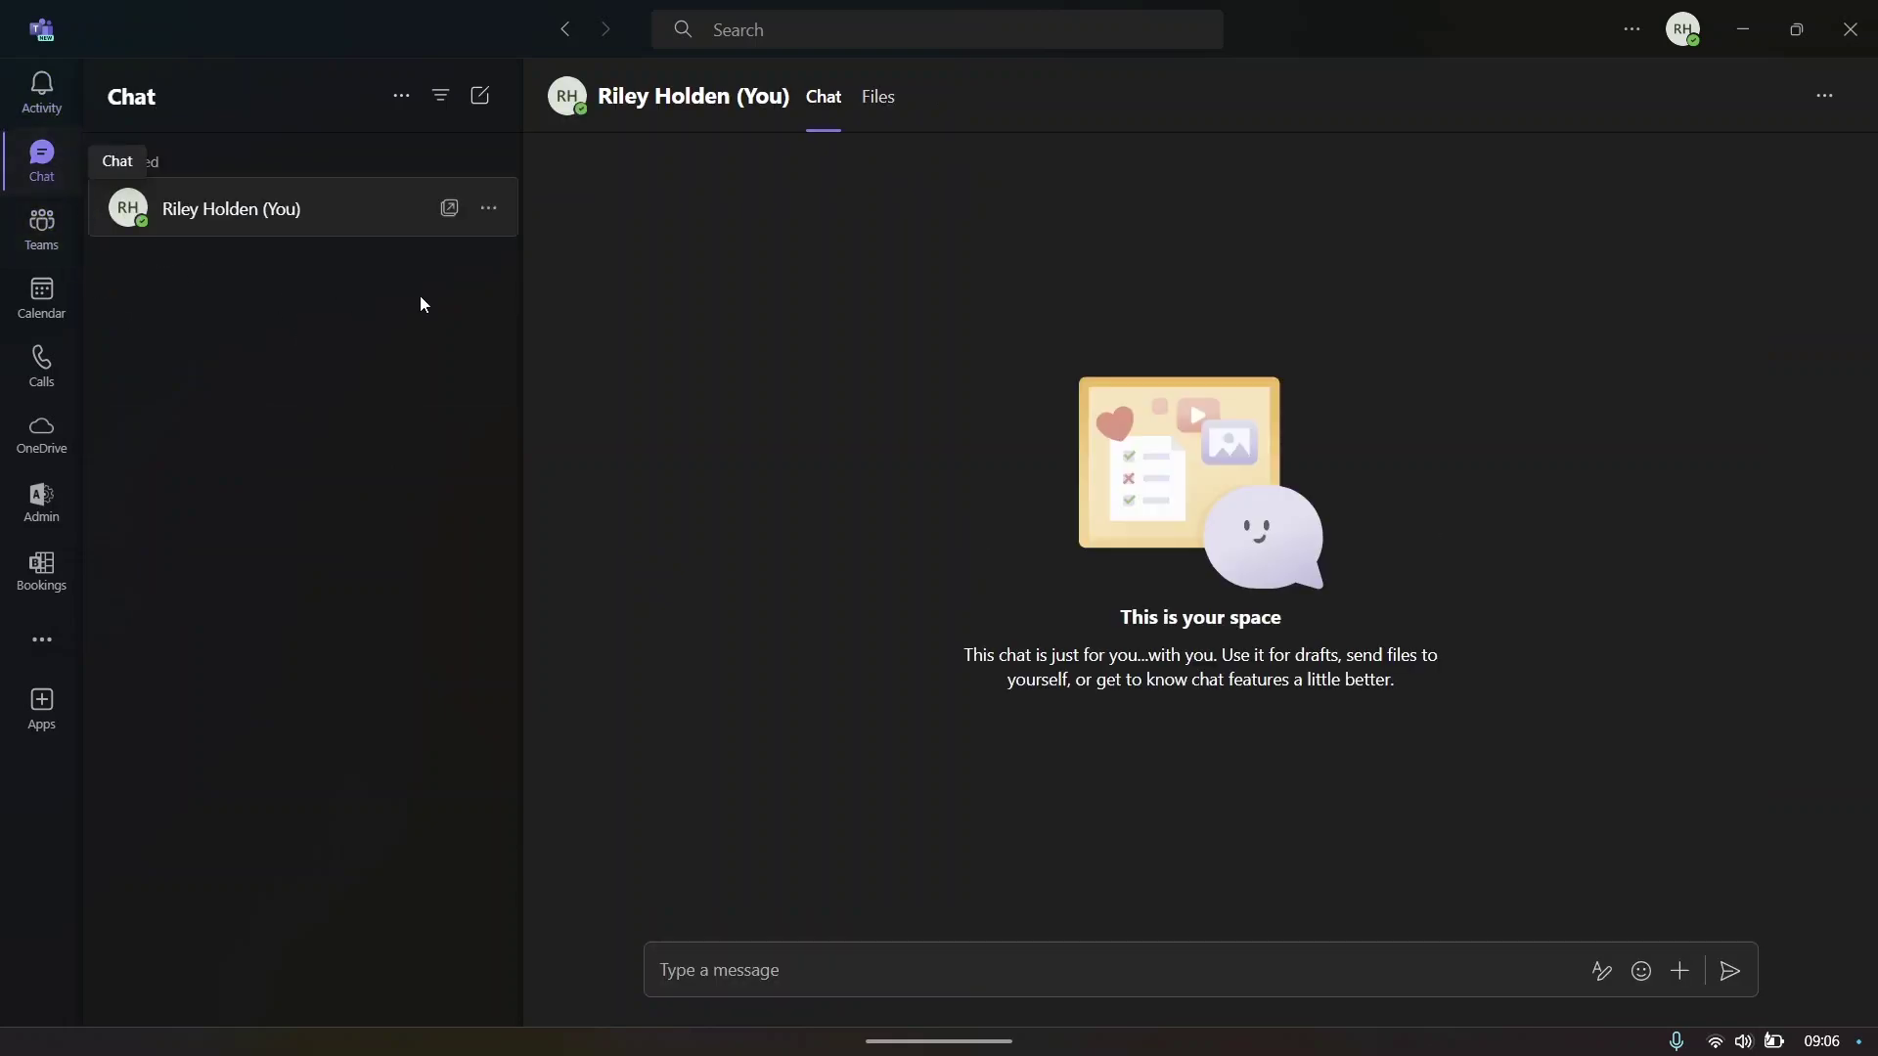
click(42, 225)
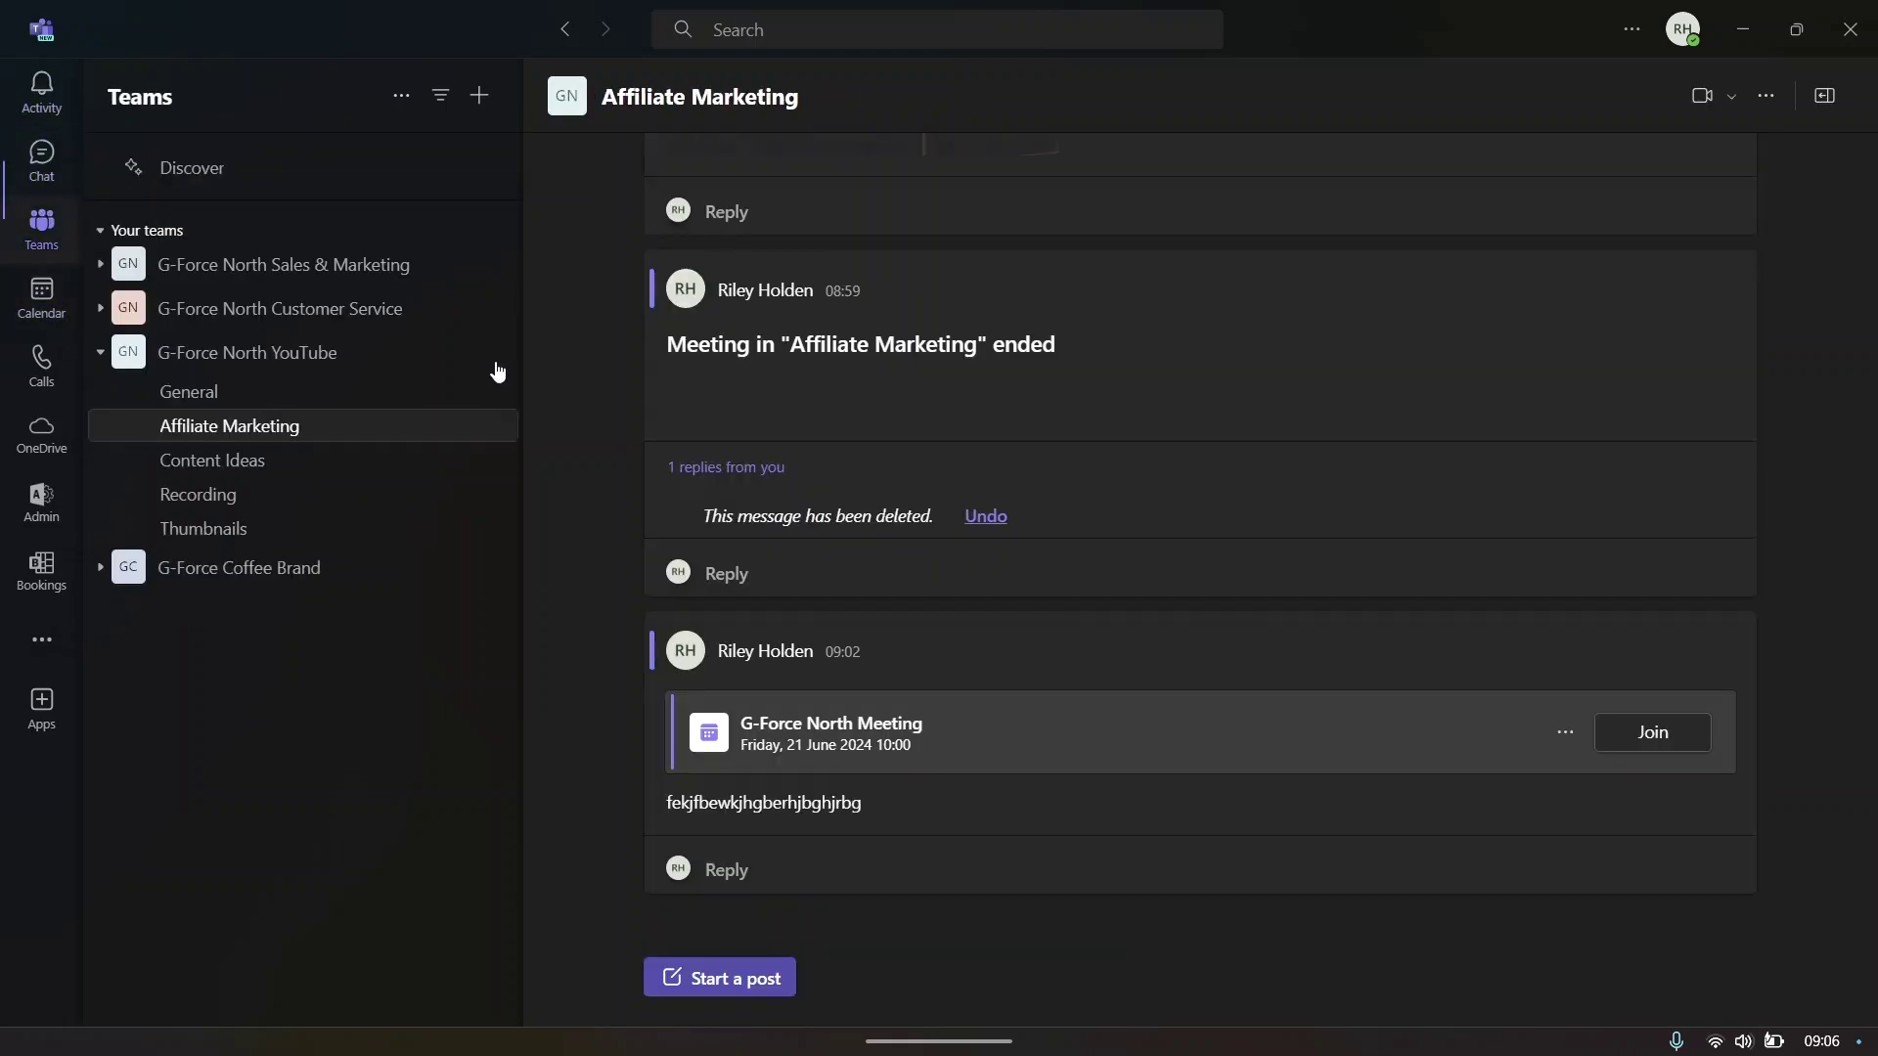
click(857, 573)
text(efkwebgjhrb)
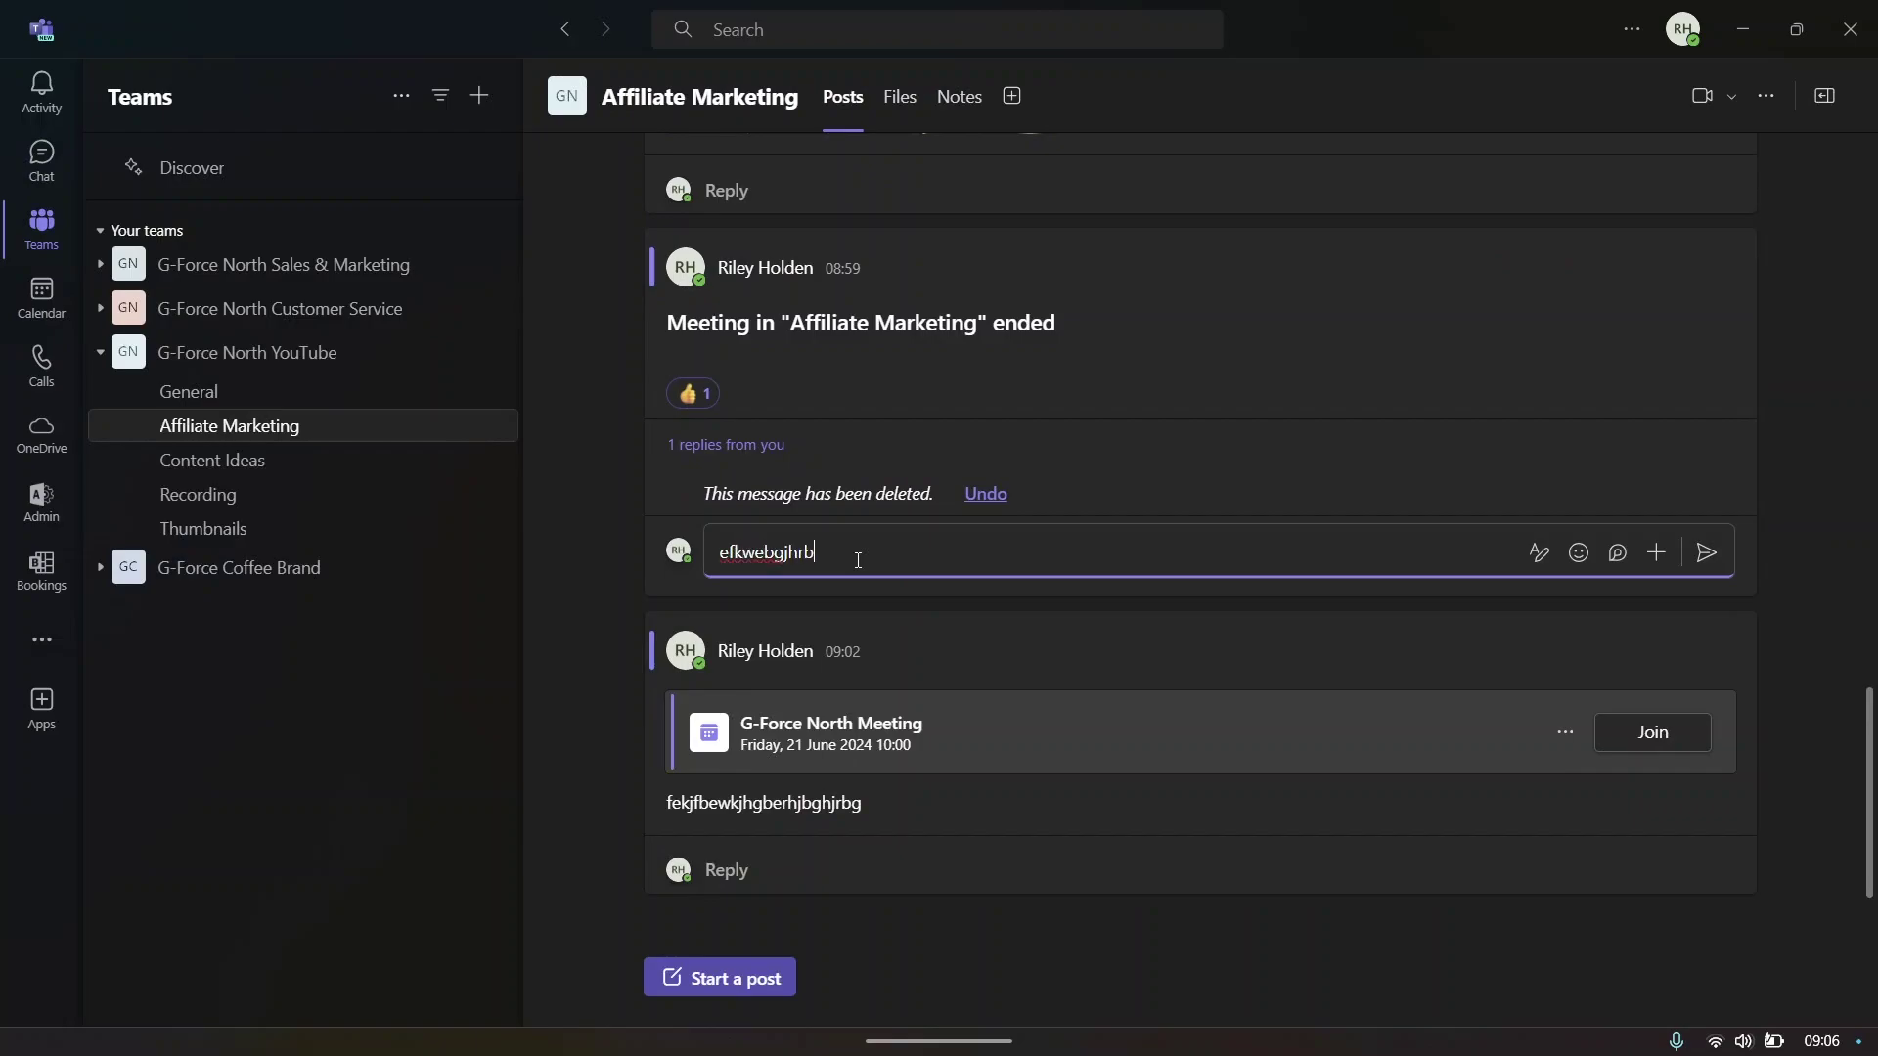
text(rhe)
click(1722, 556)
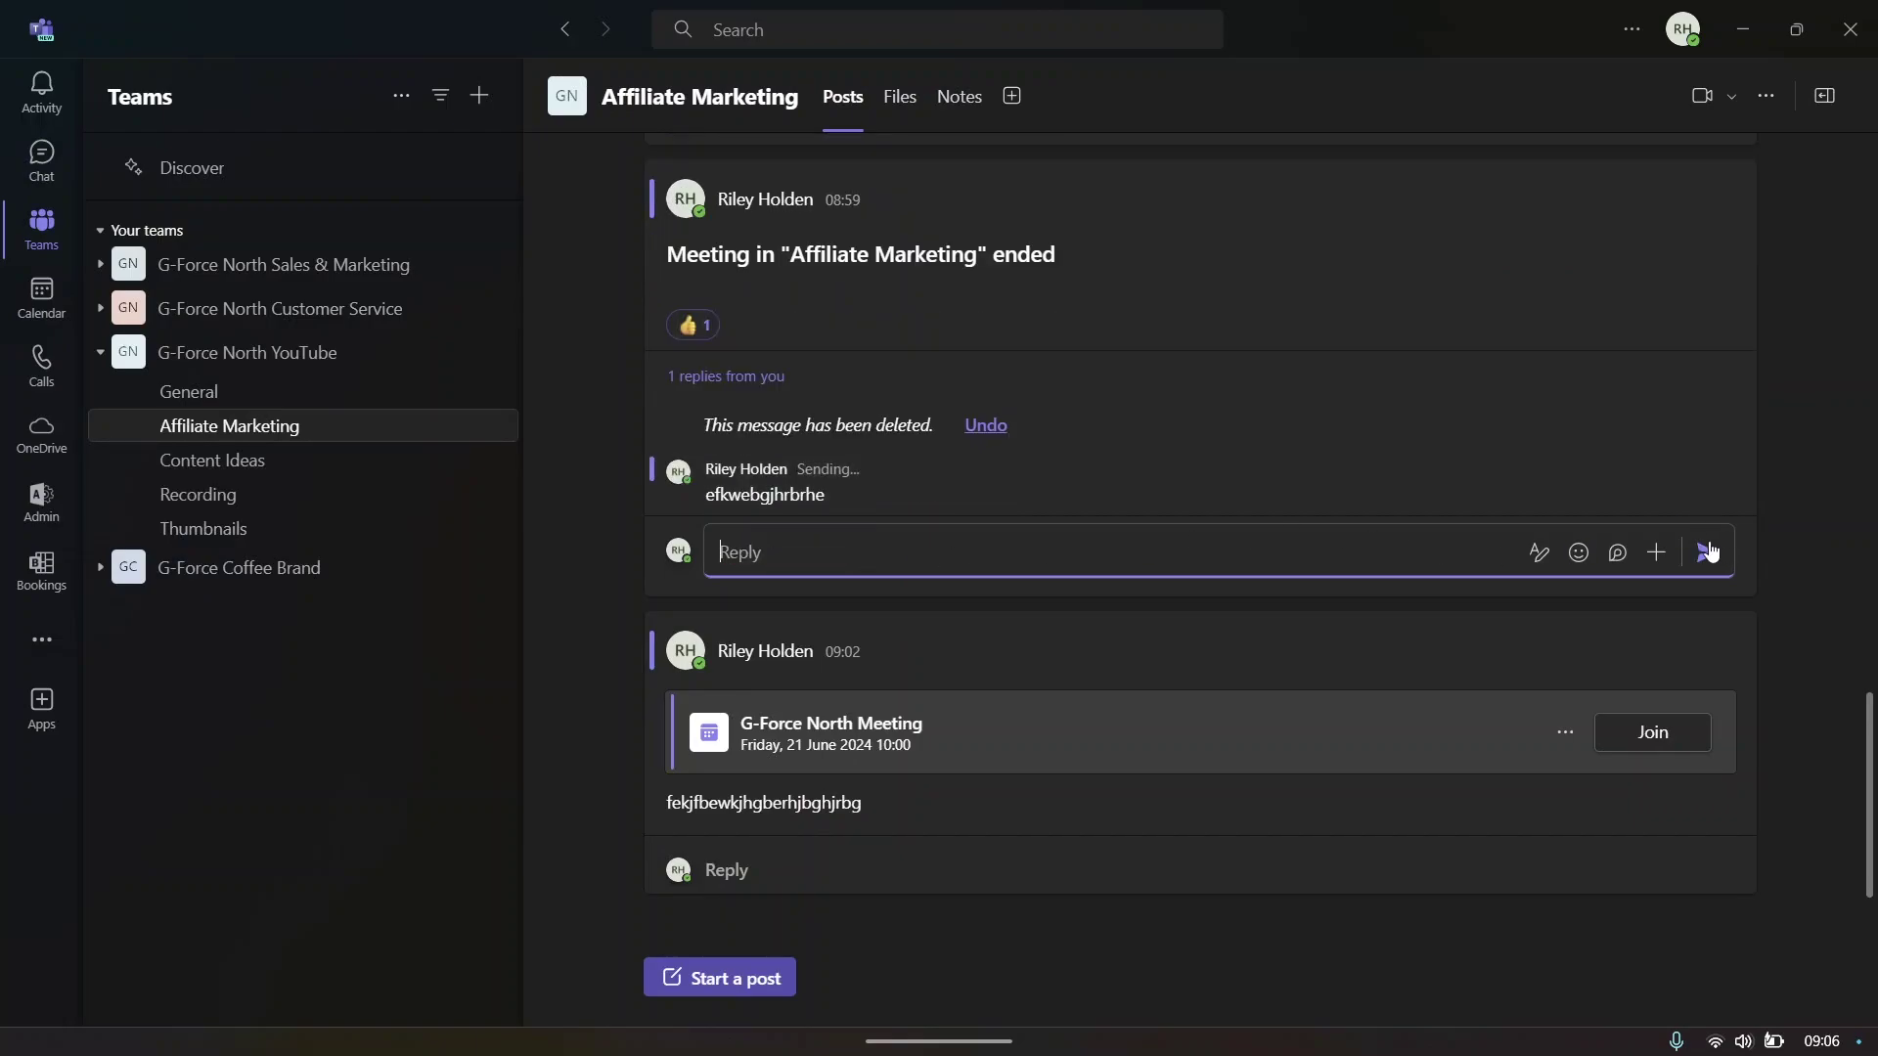
click(42, 90)
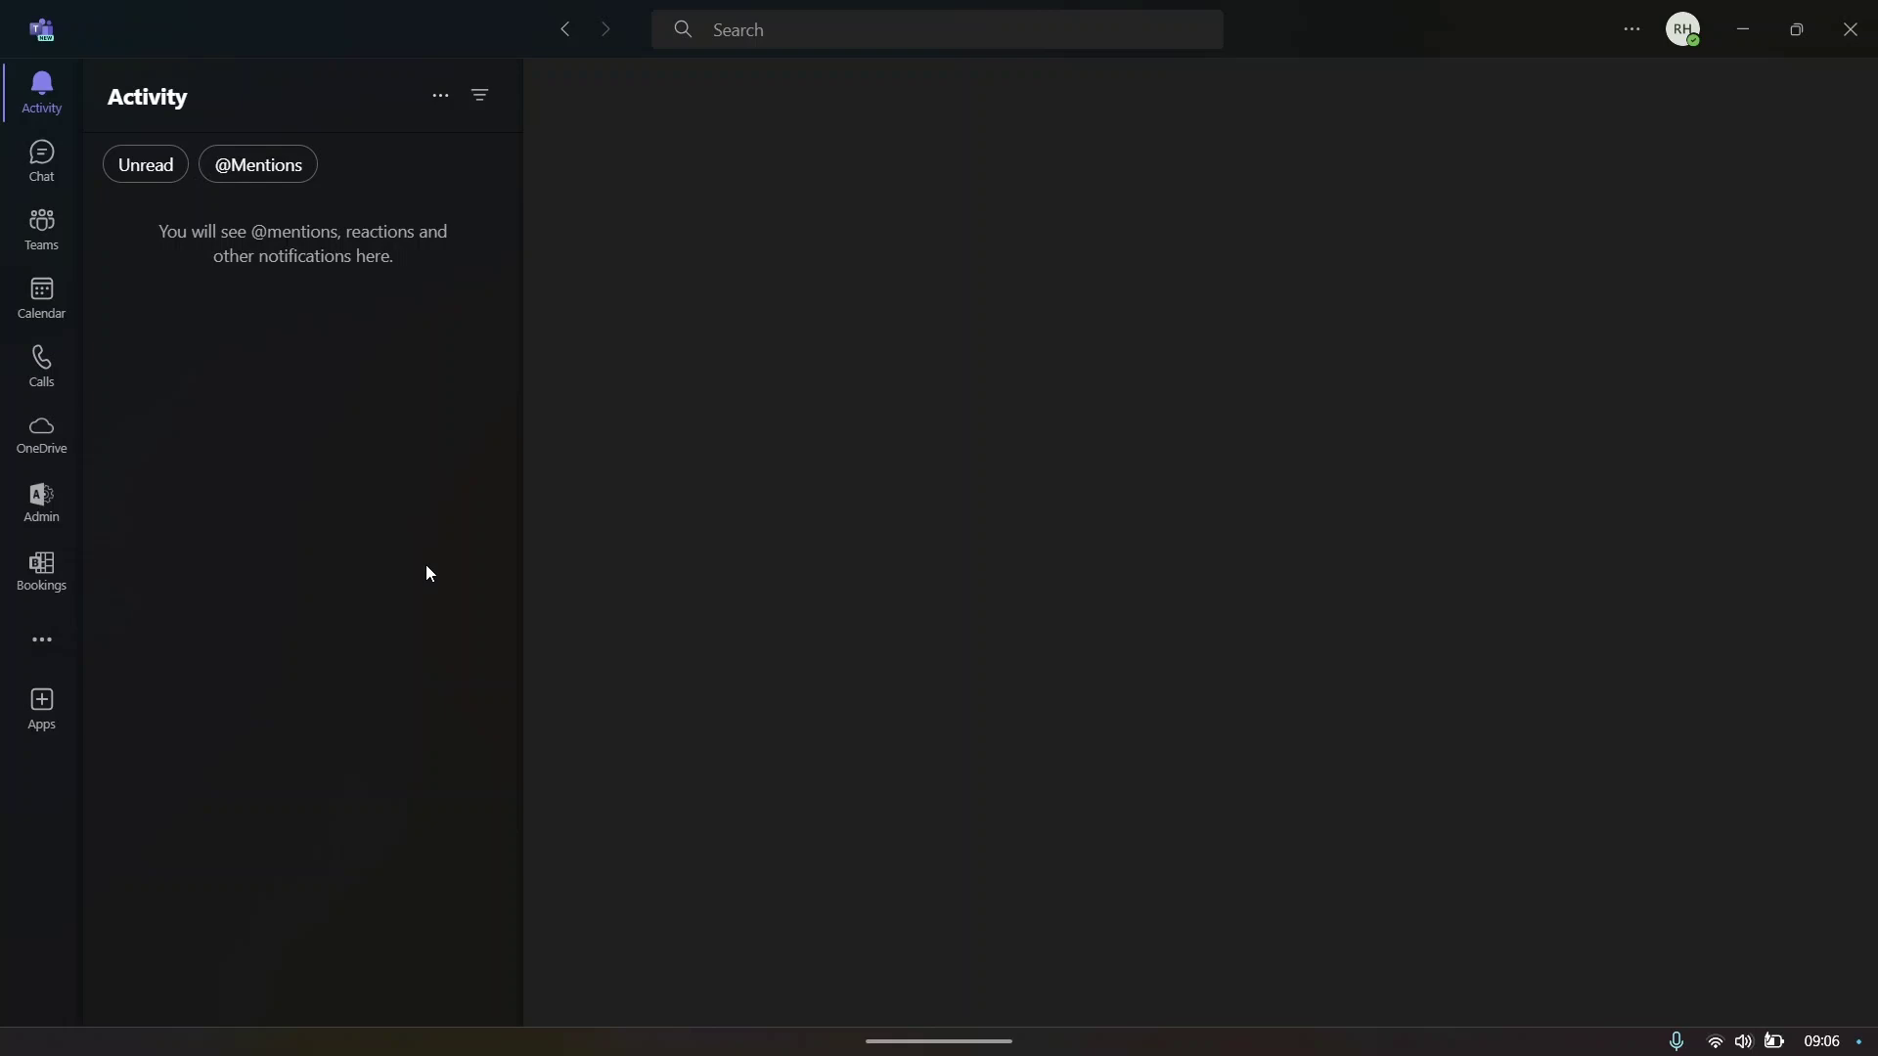
- Scroll through the Affiliate Marketing channel posts, then check the Activity feed
click(42, 227)
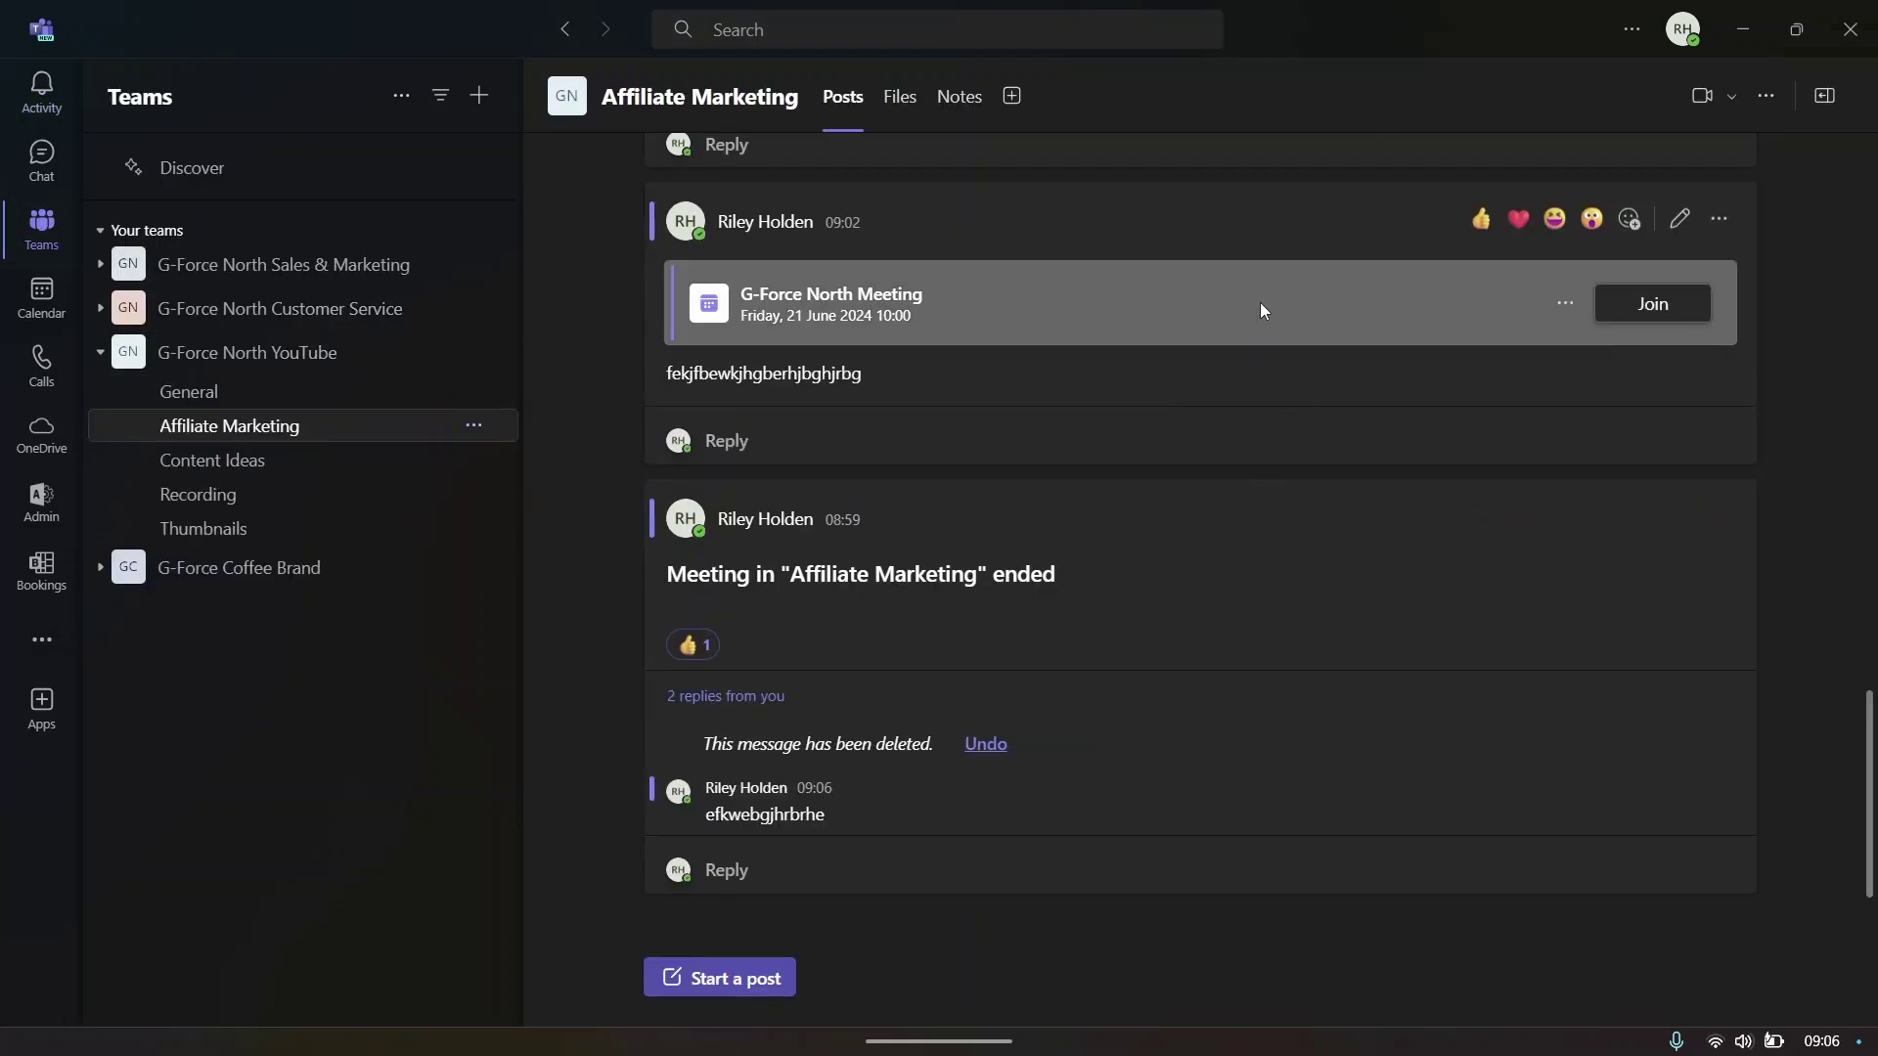
scroll(1102, 253, up, 20)
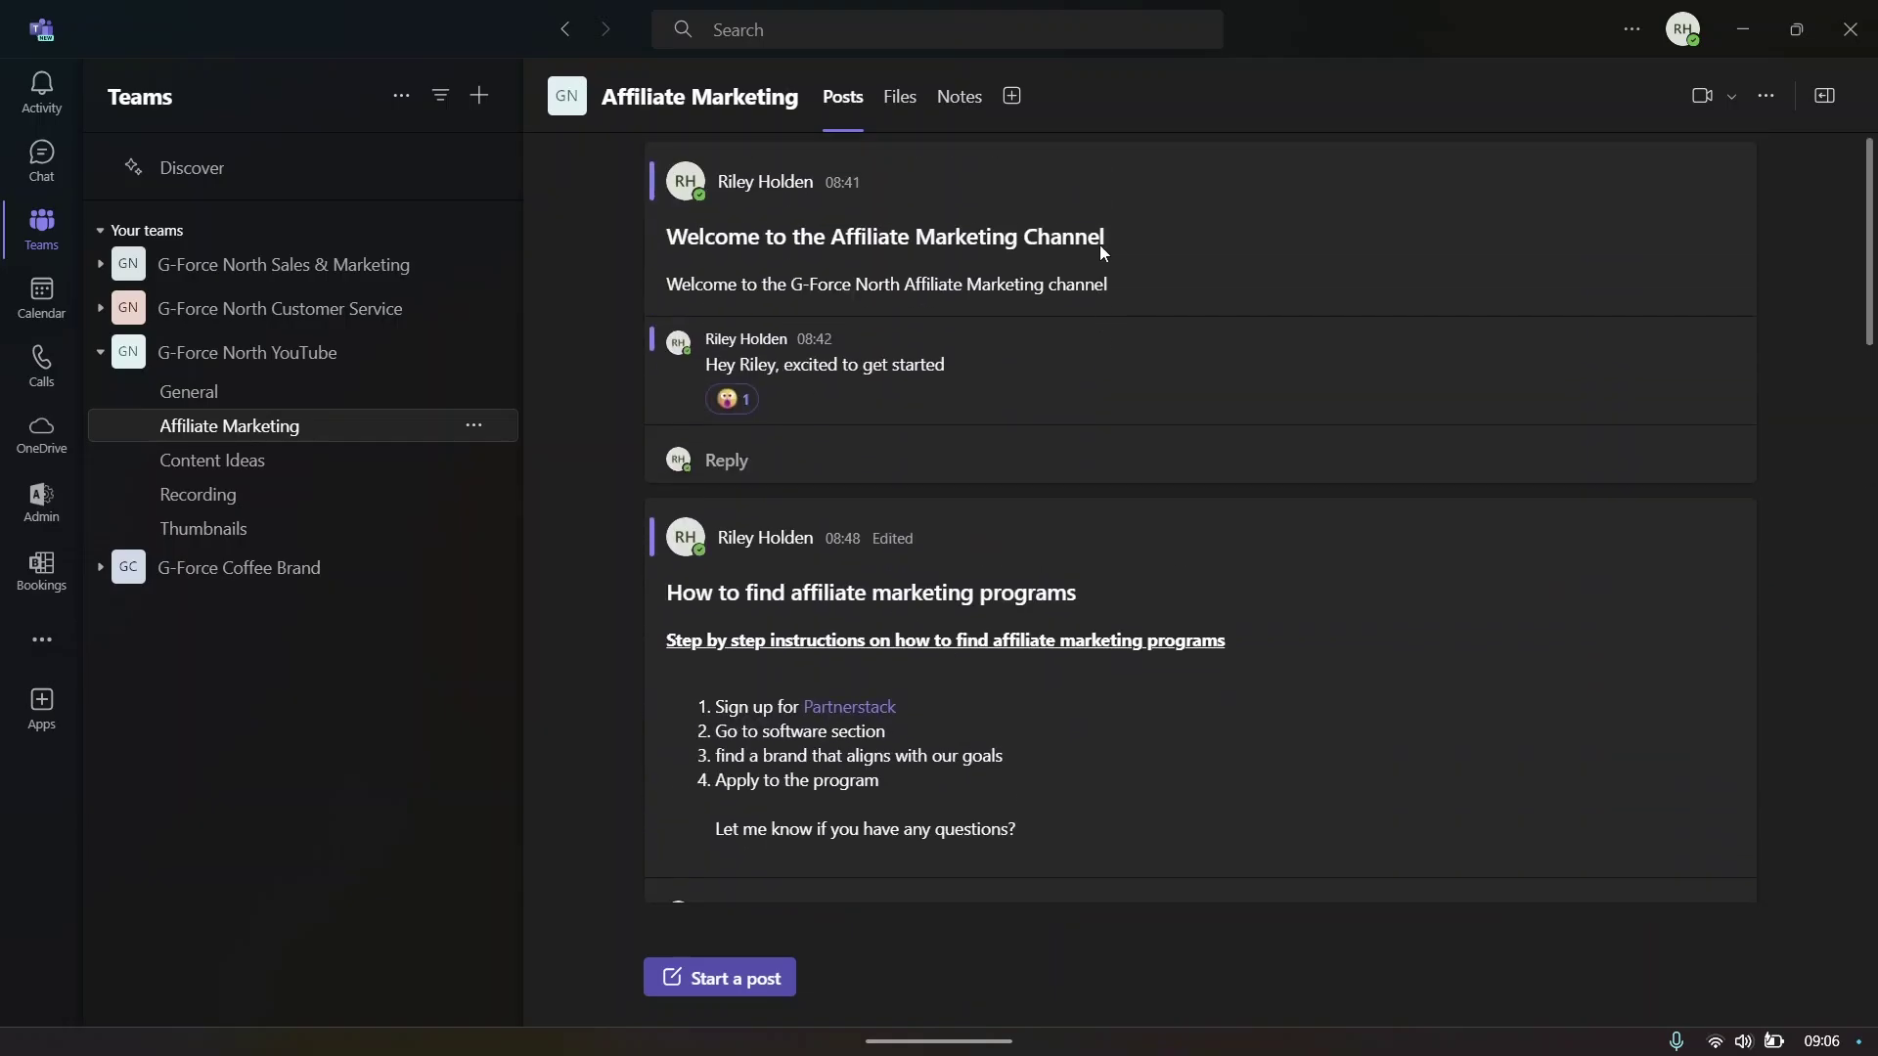
scroll(1089, 581, down, 20)
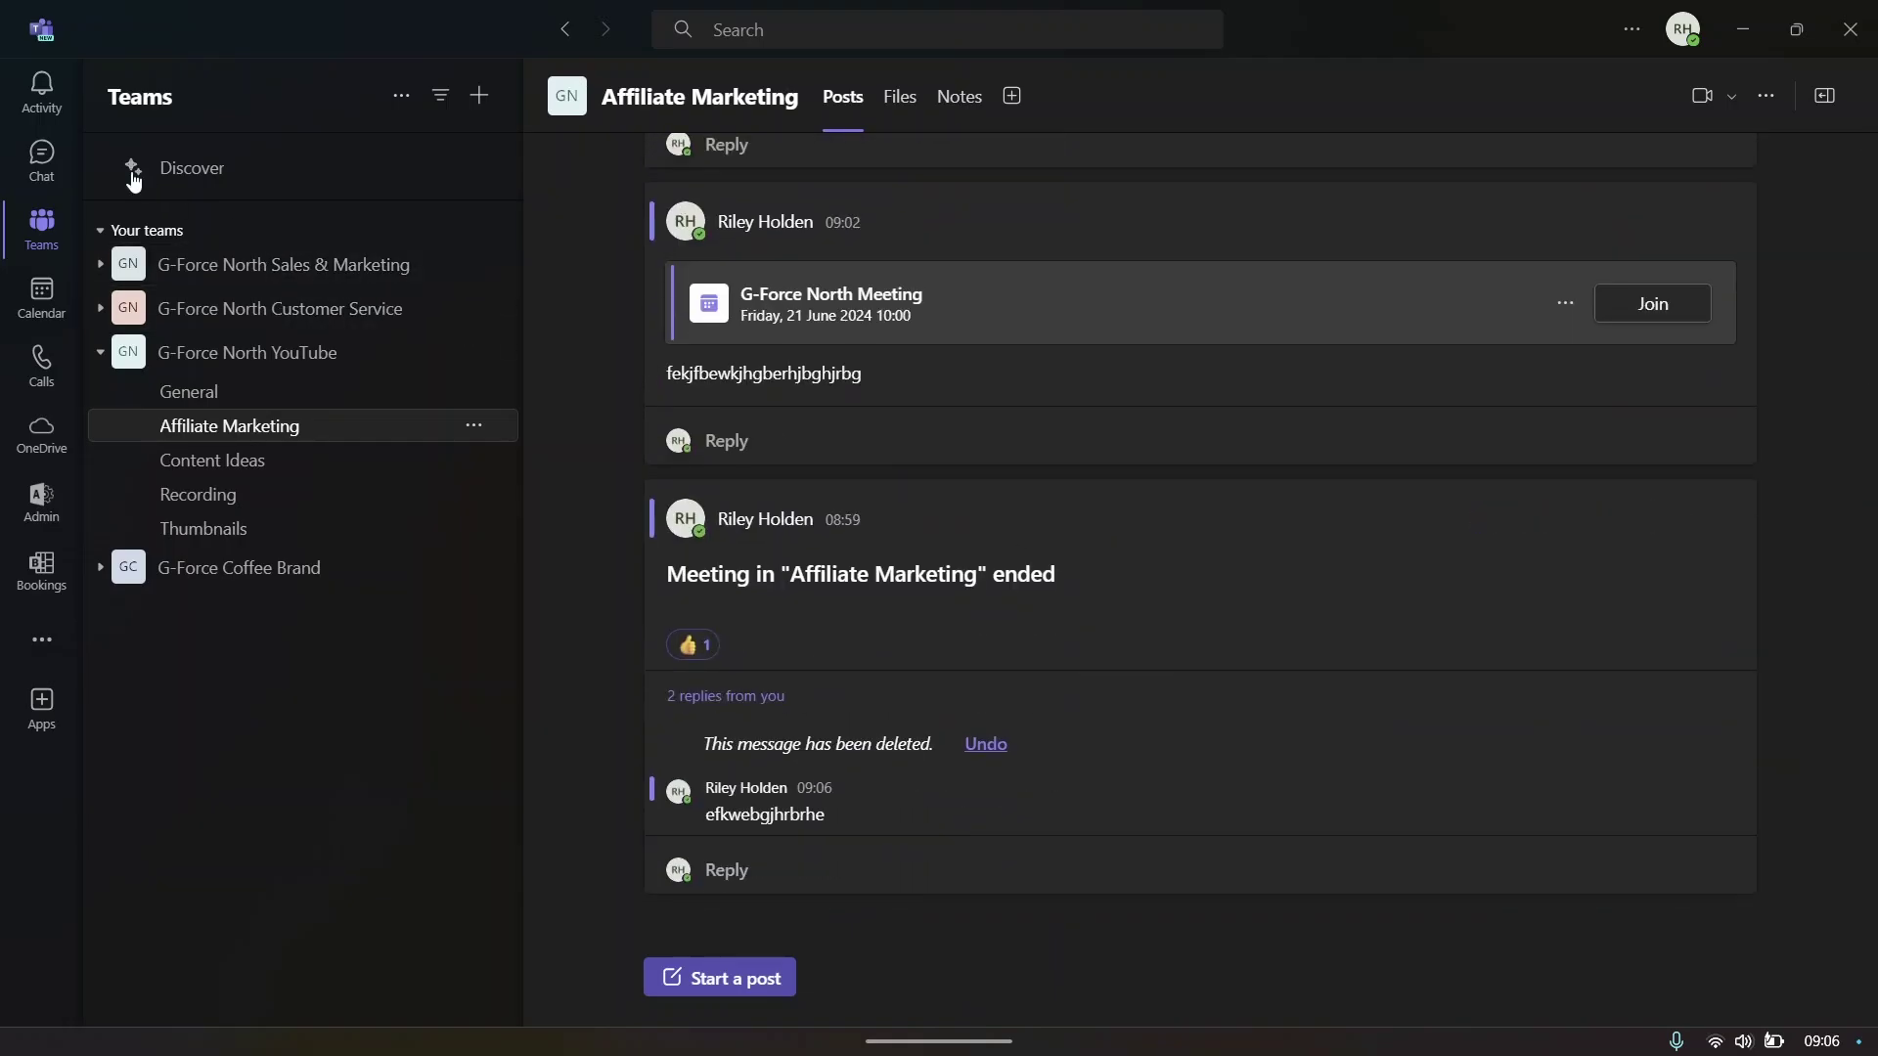
click(42, 93)
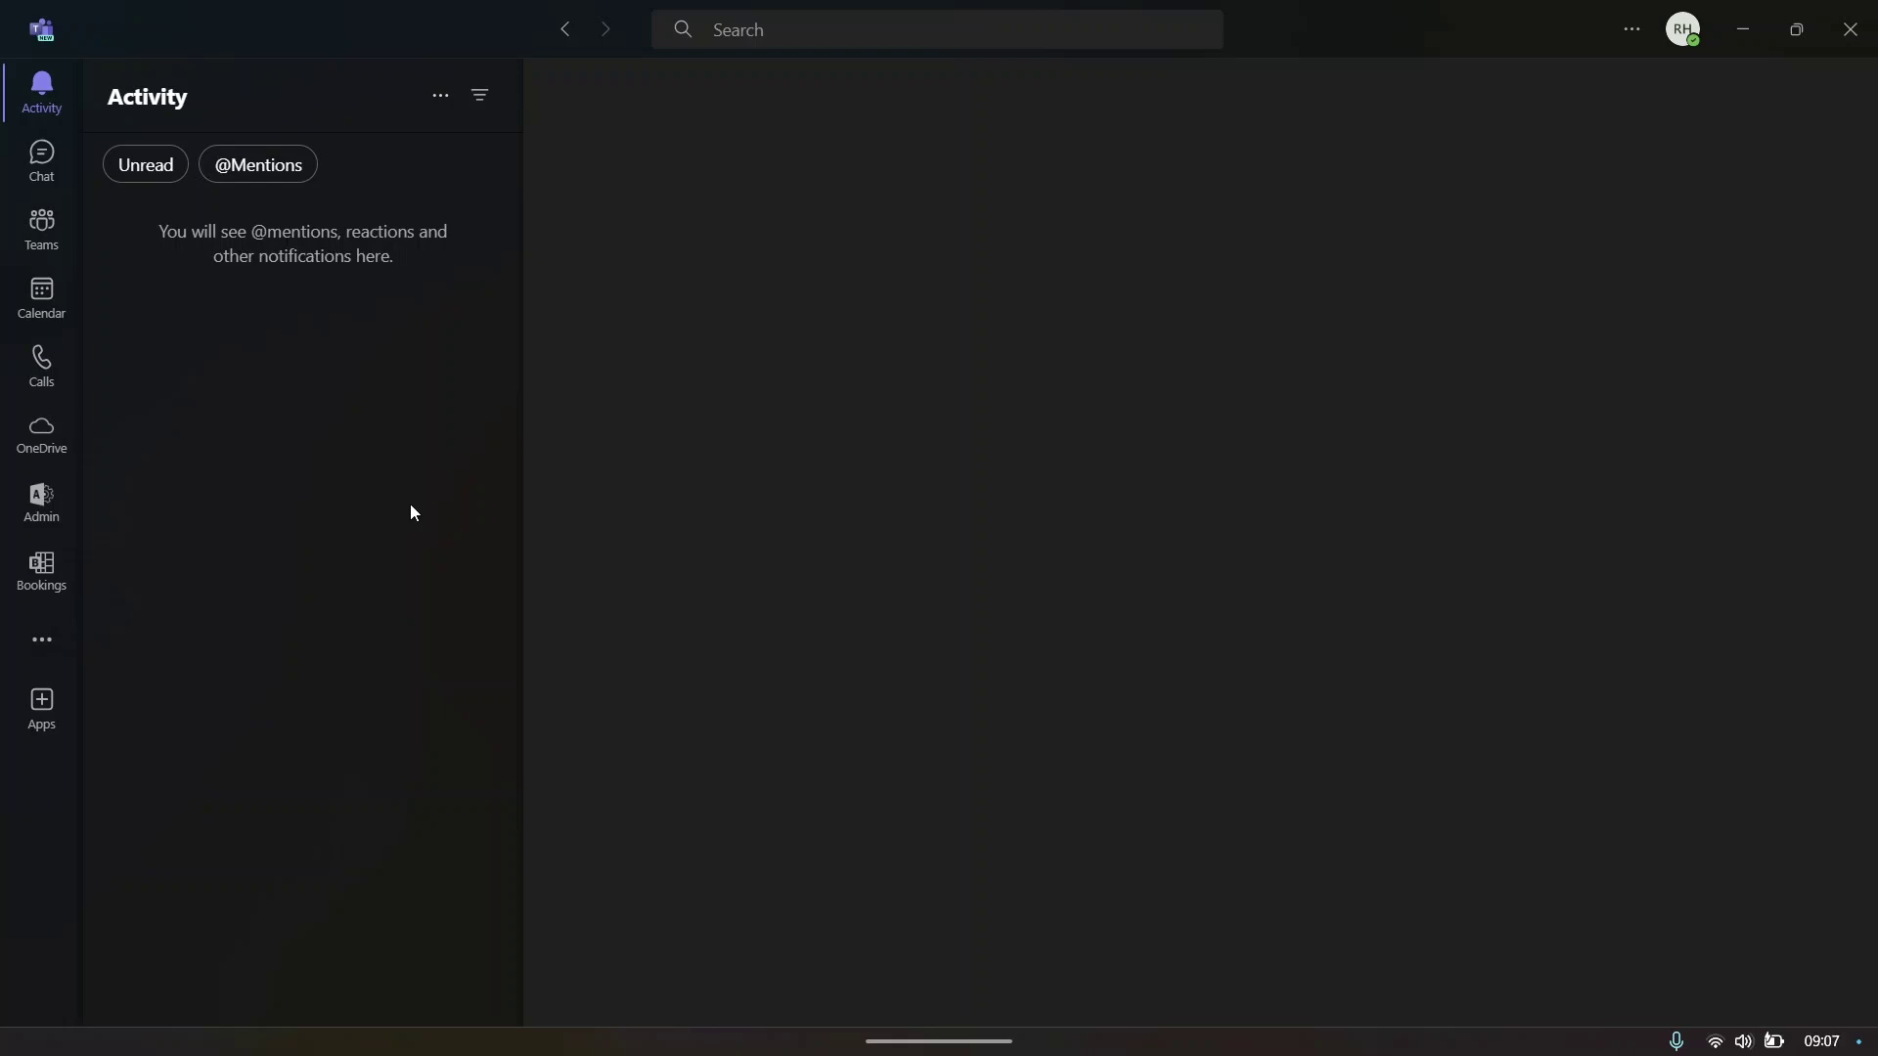
- Switch between chats and team channels, then view and dismiss the post author's profile card
key(ctrl+2)
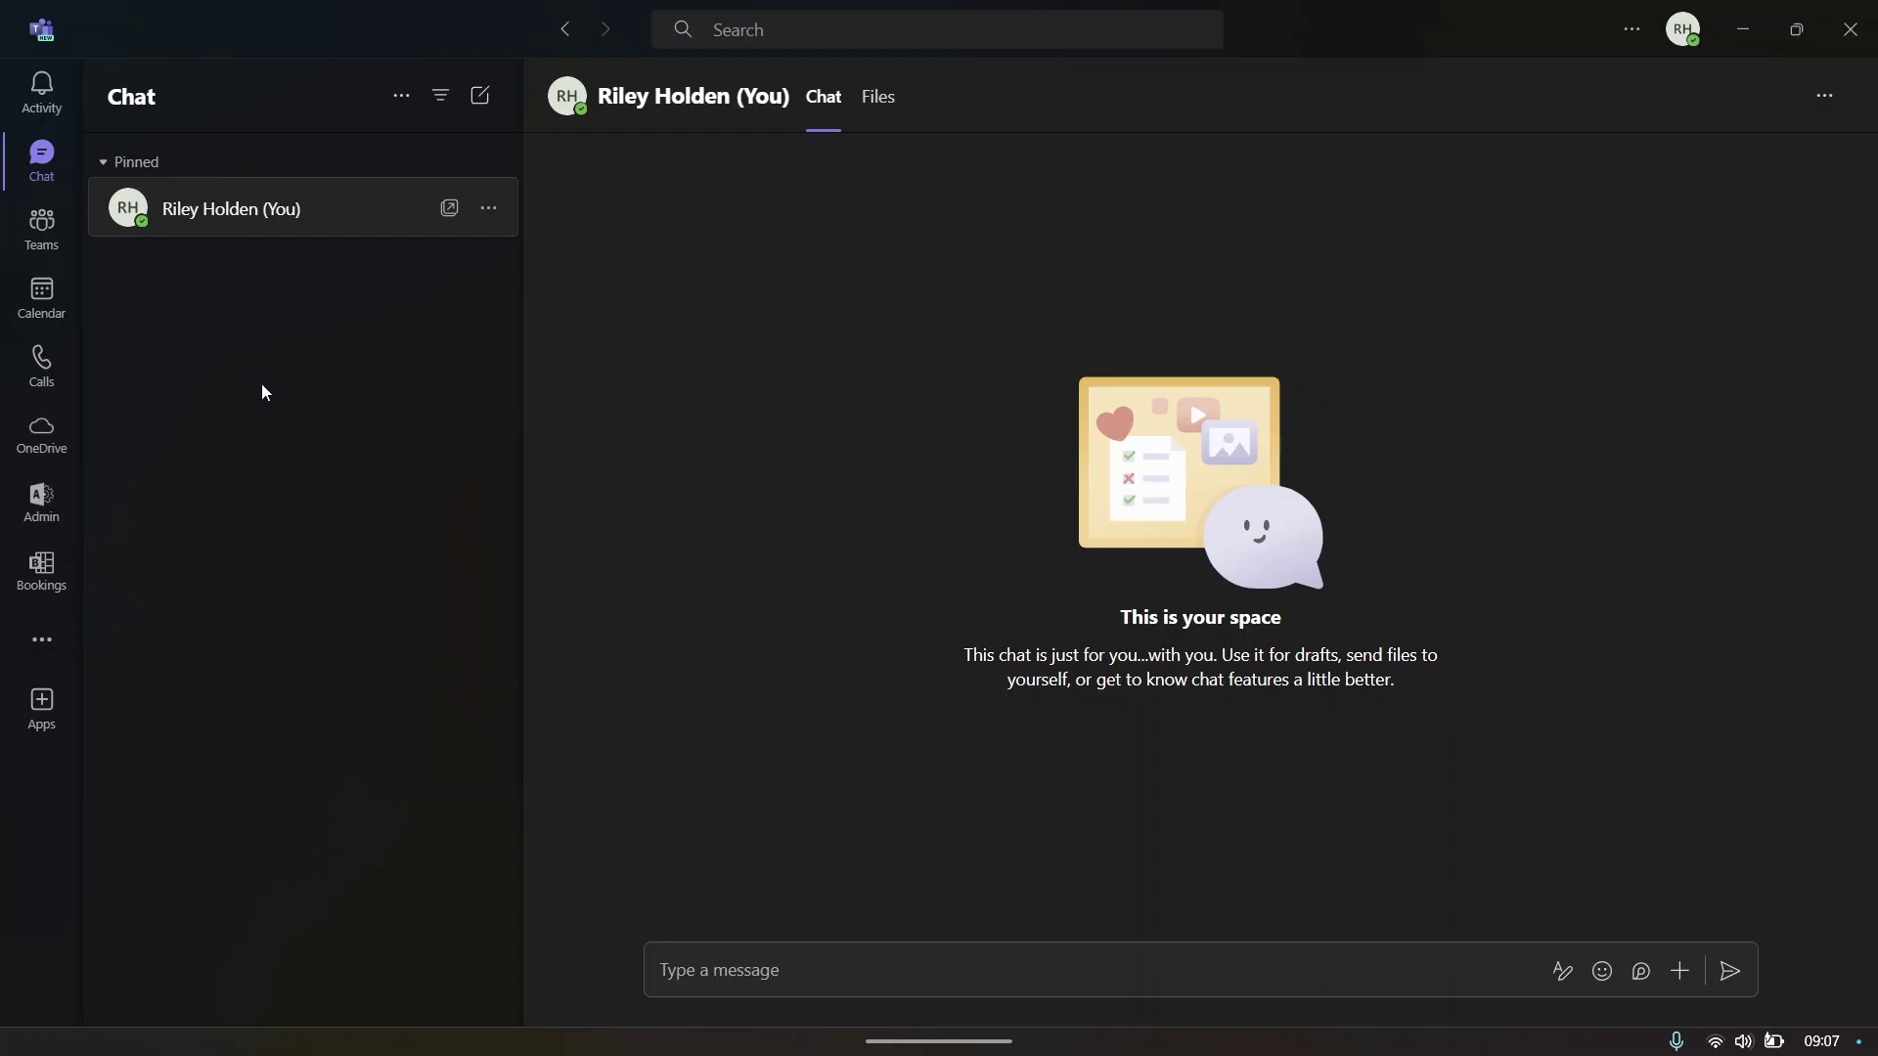
click(55, 243)
key(ctrl+2)
click(54, 253)
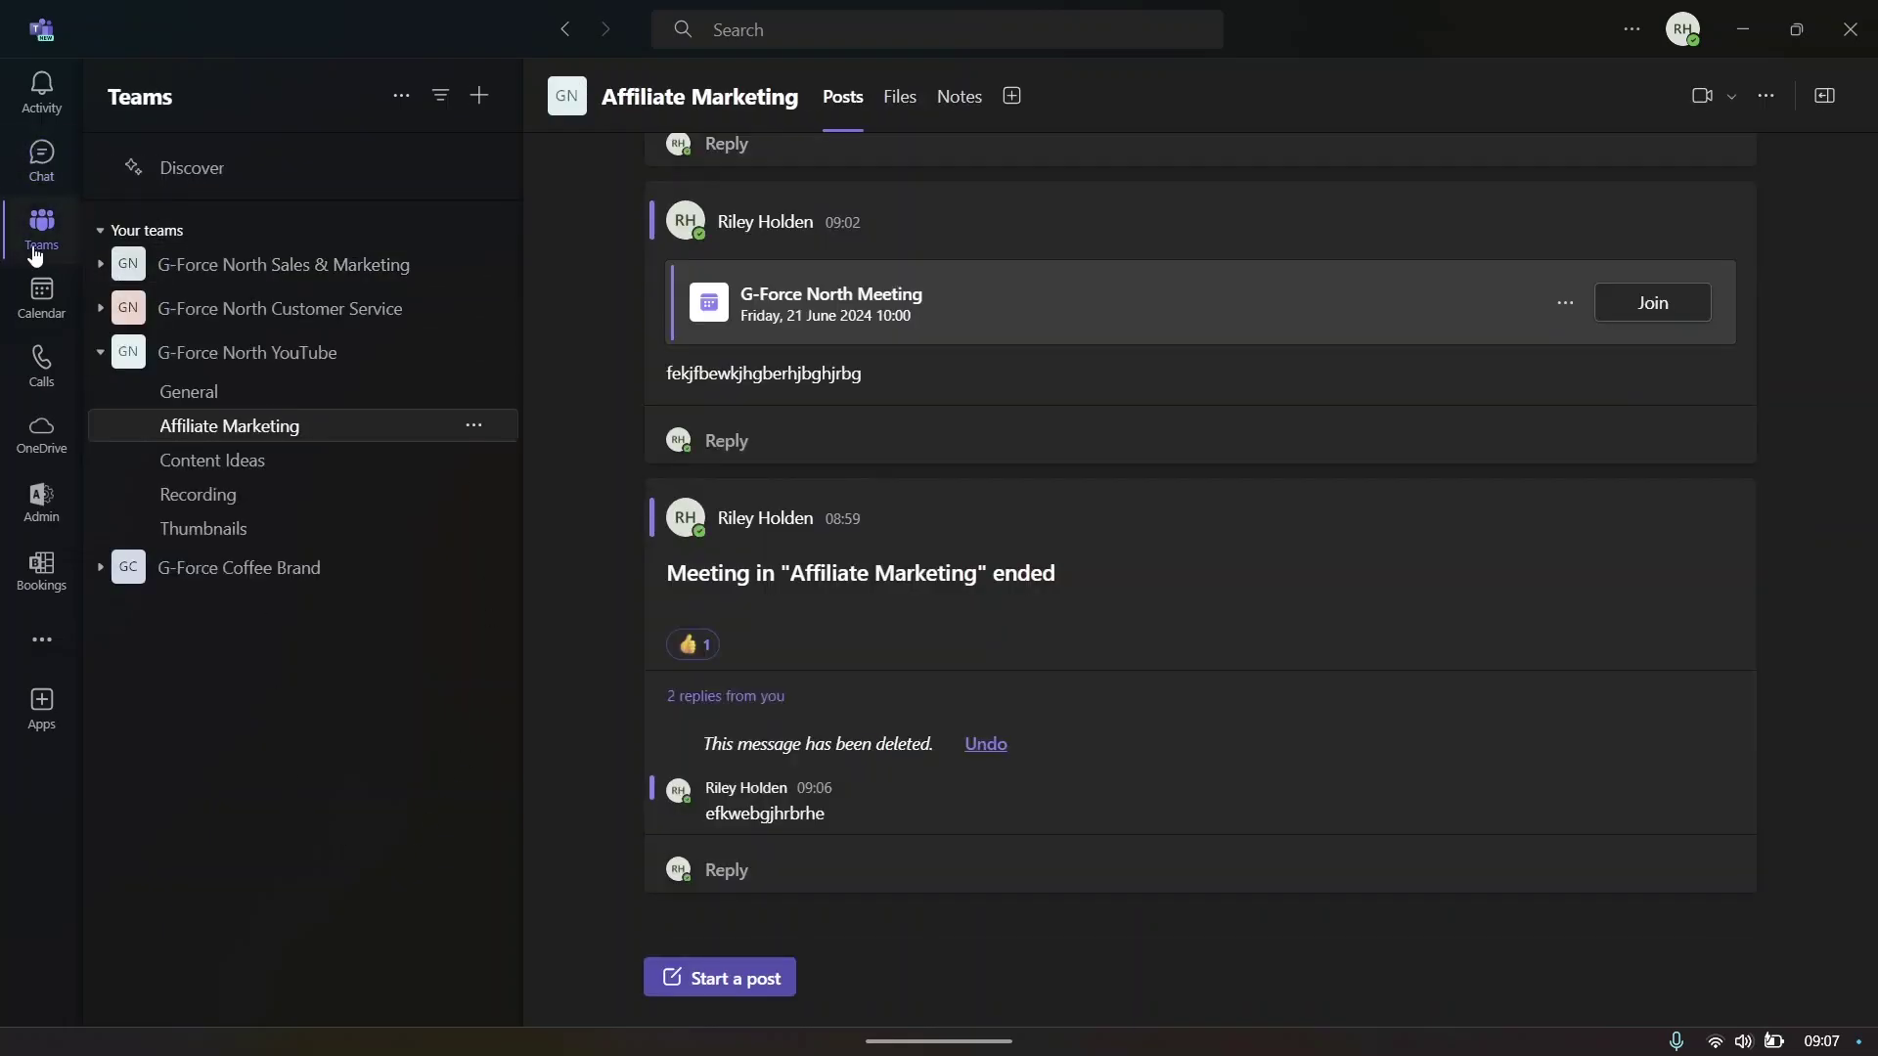
click(707, 223)
key(Escape)
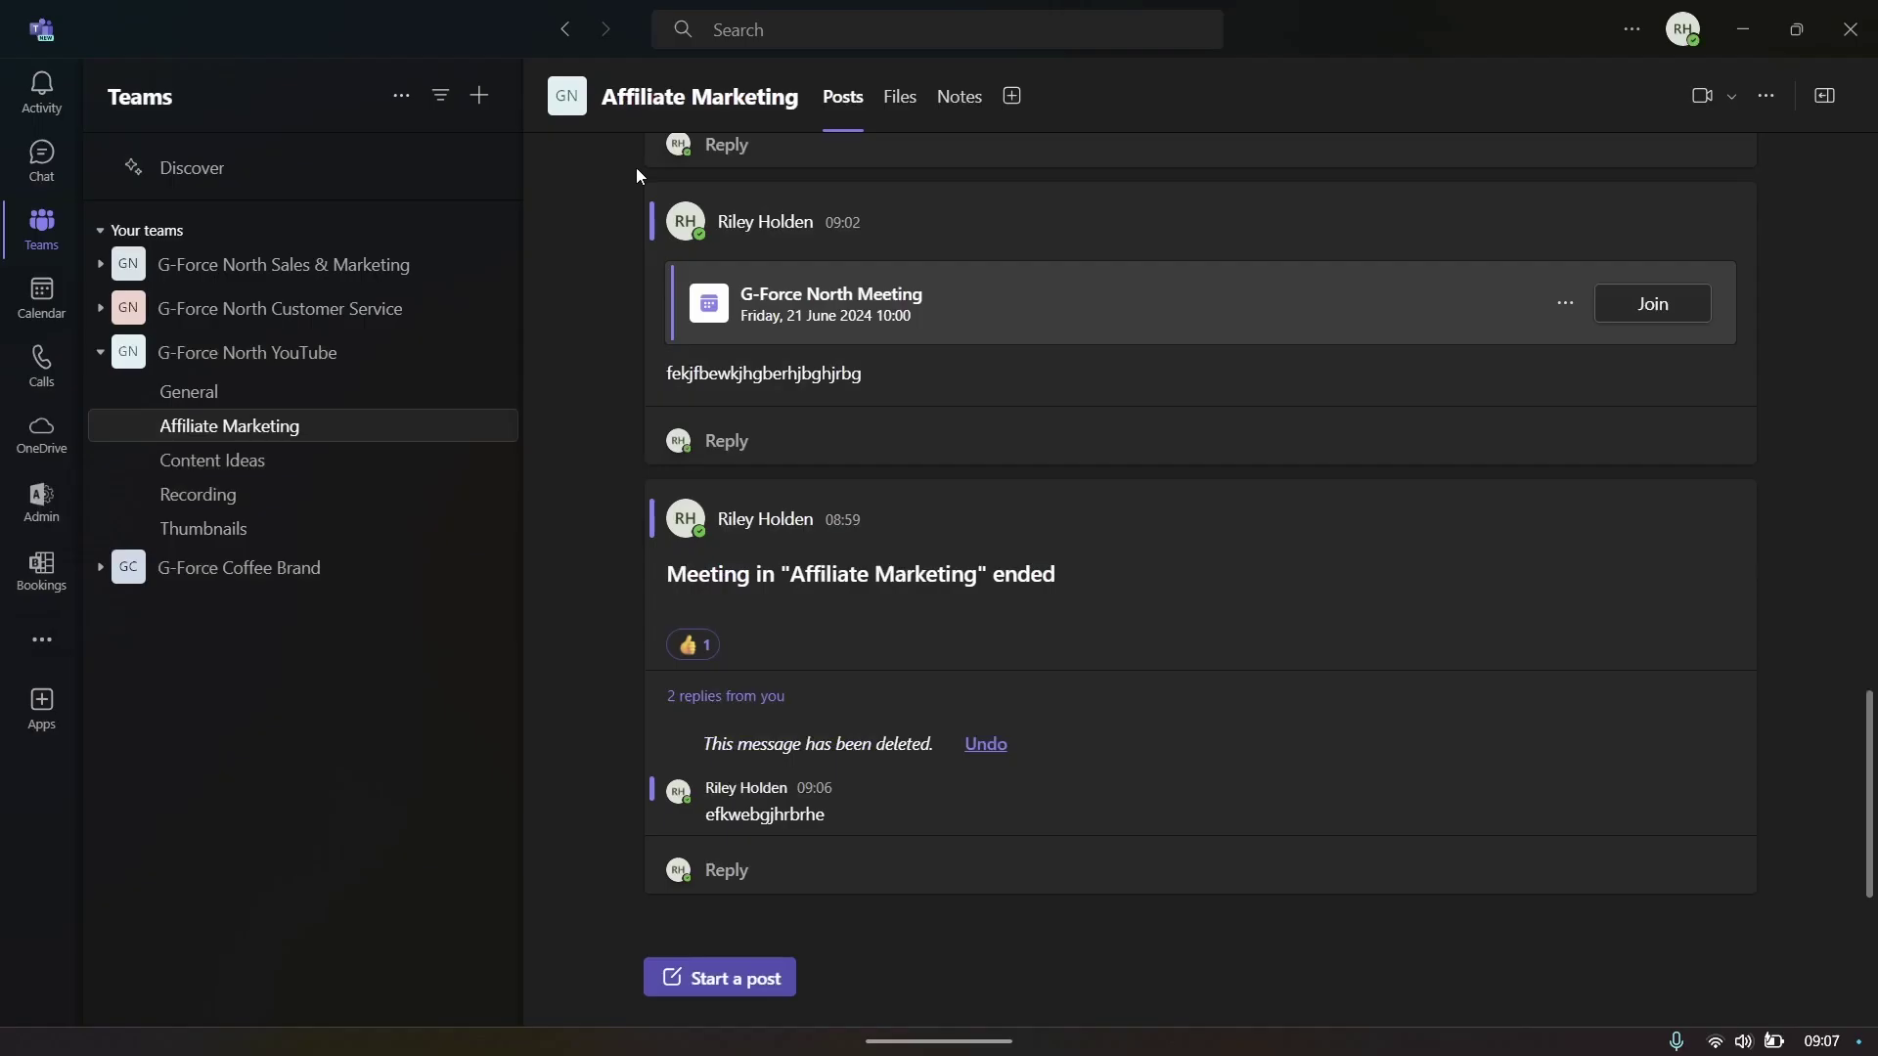
- Send 'Hello' in the popped-out self-chat and reopen your personal chat in the main window
drag(510, 231, 871, 115)
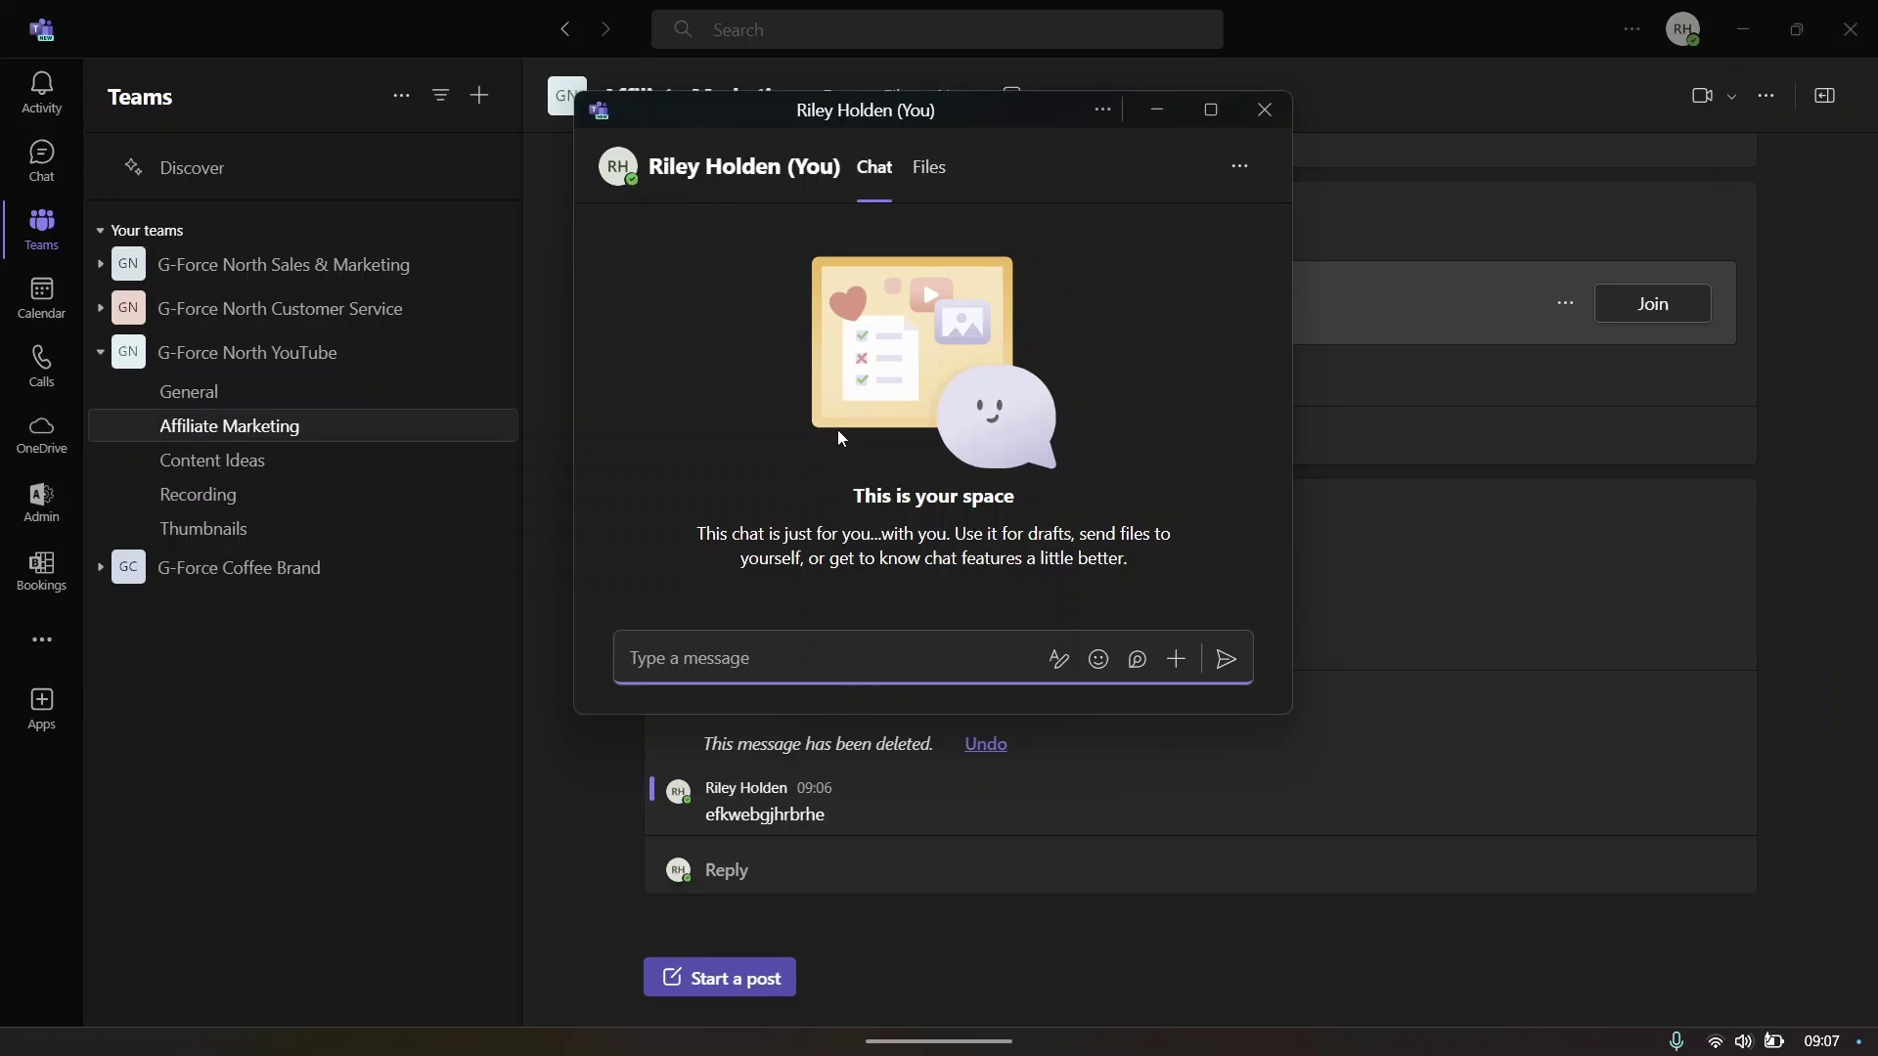
text(Hello)
click(1224, 659)
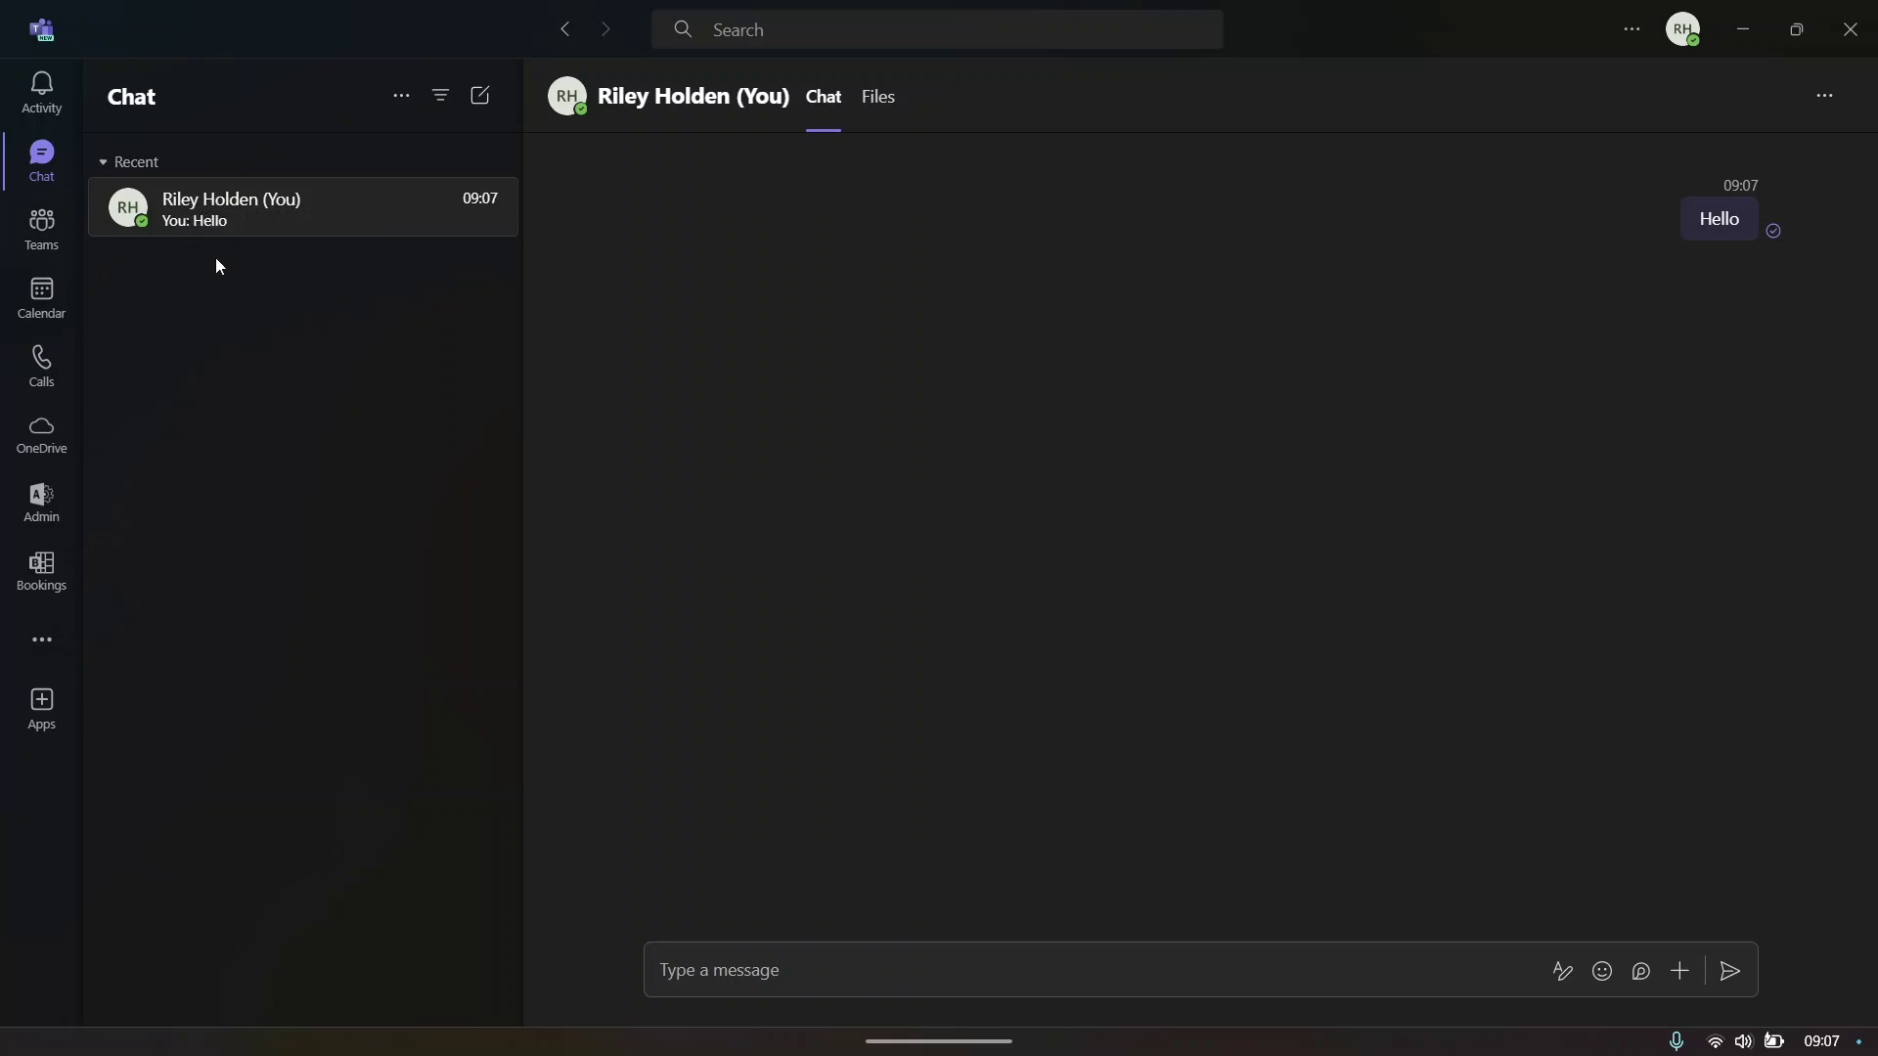
click(809, 950)
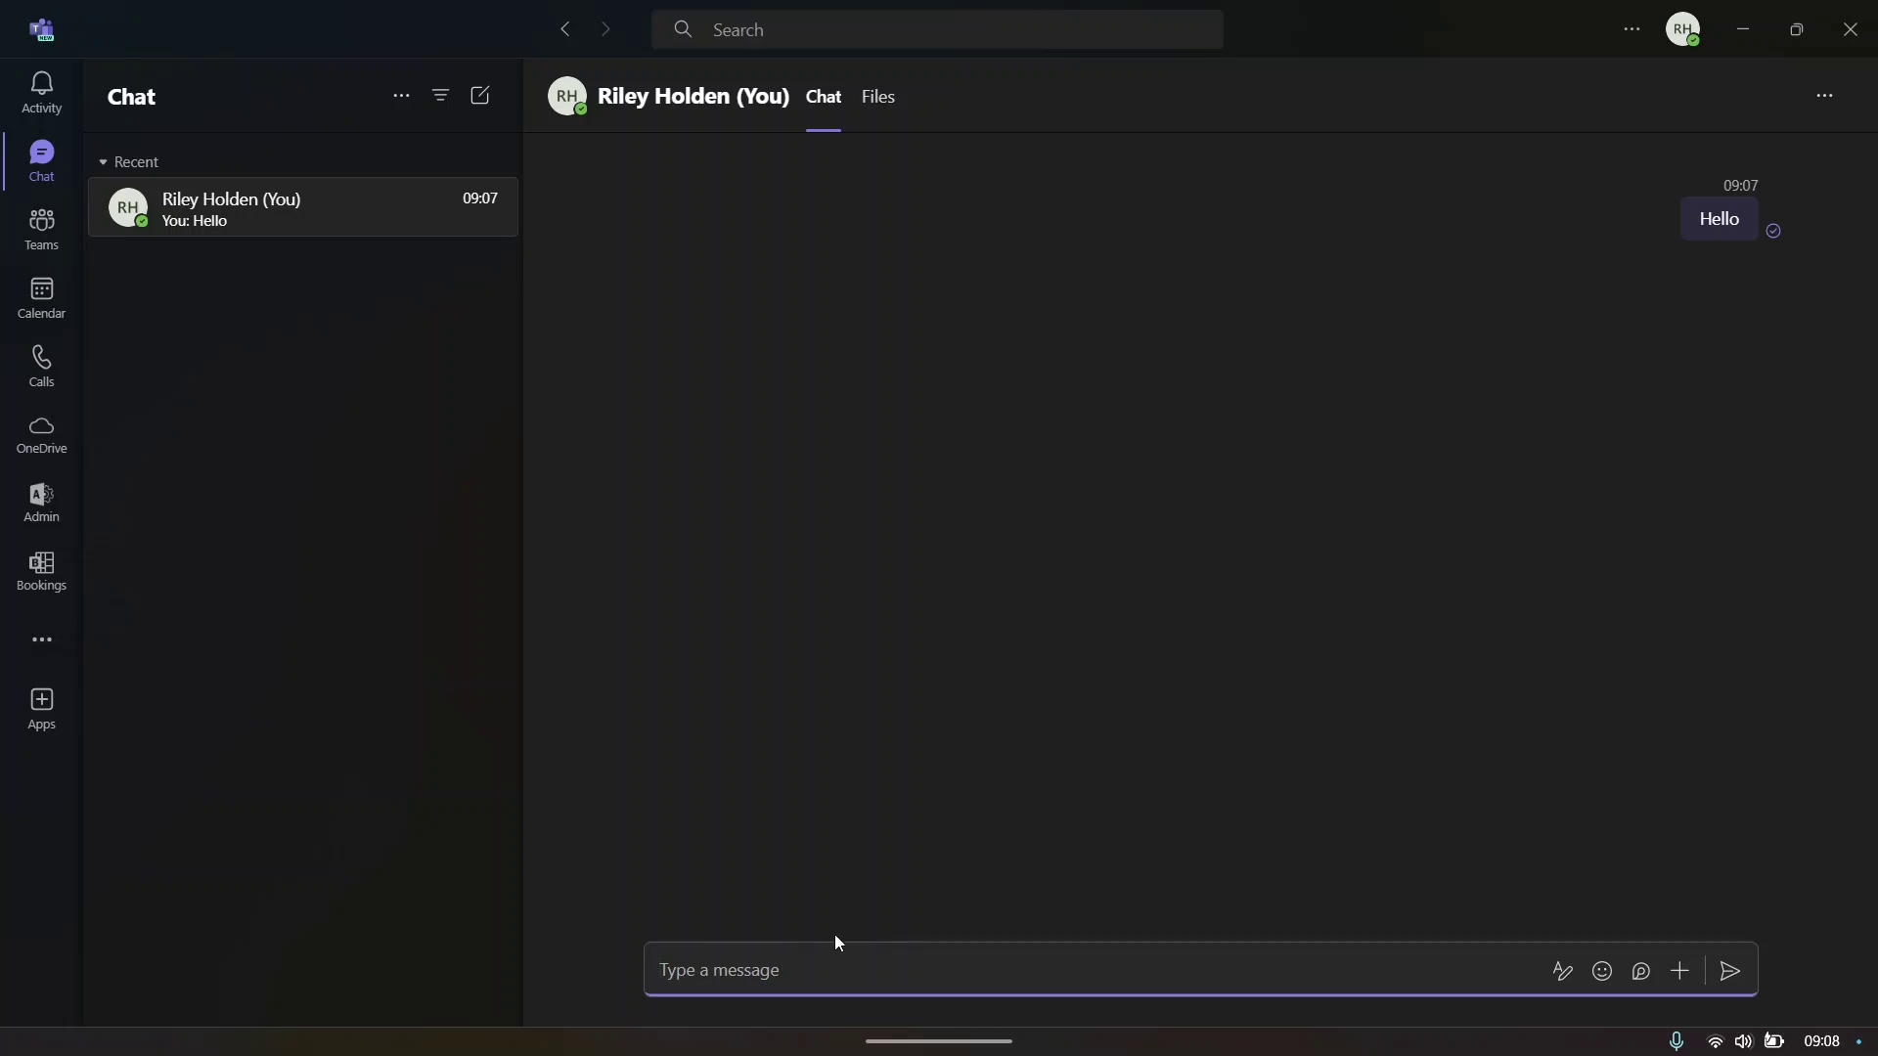
click(54, 233)
click(42, 157)
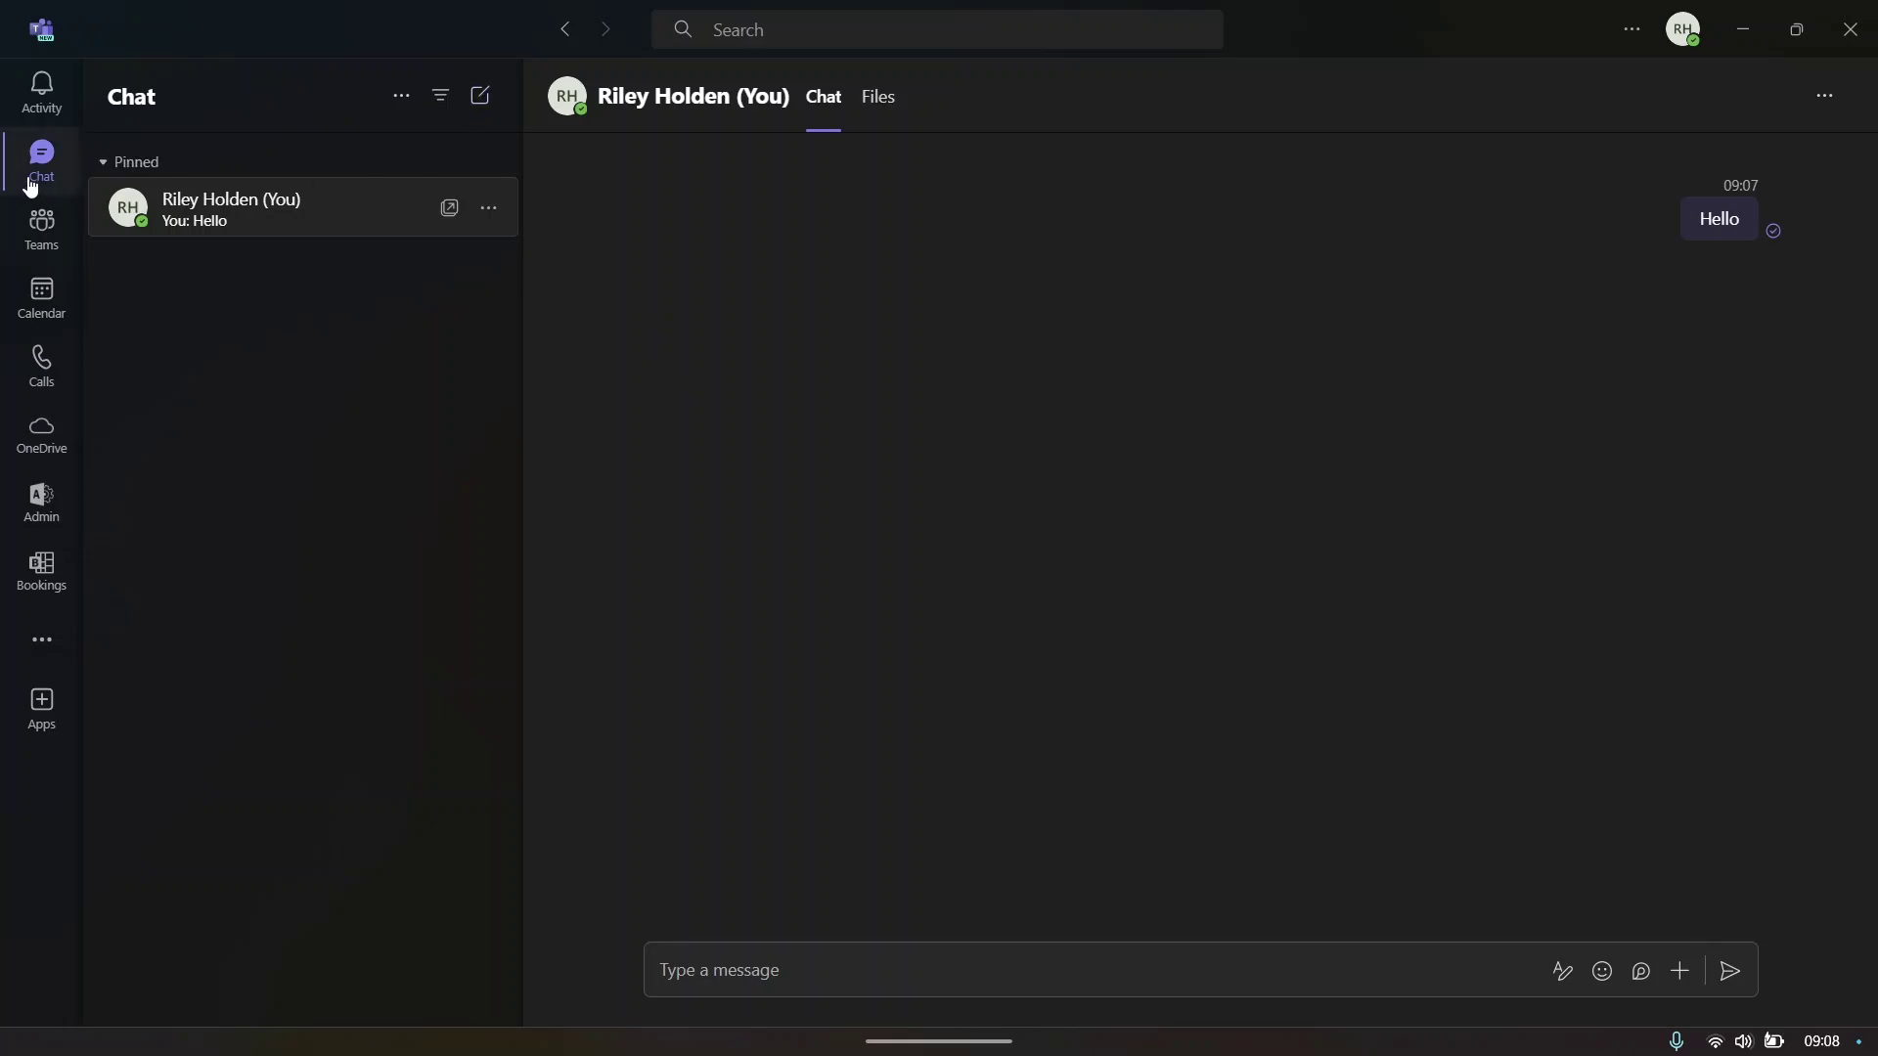
- Start a new chat addressed to yourself, then switch to the Calendar
click(482, 102)
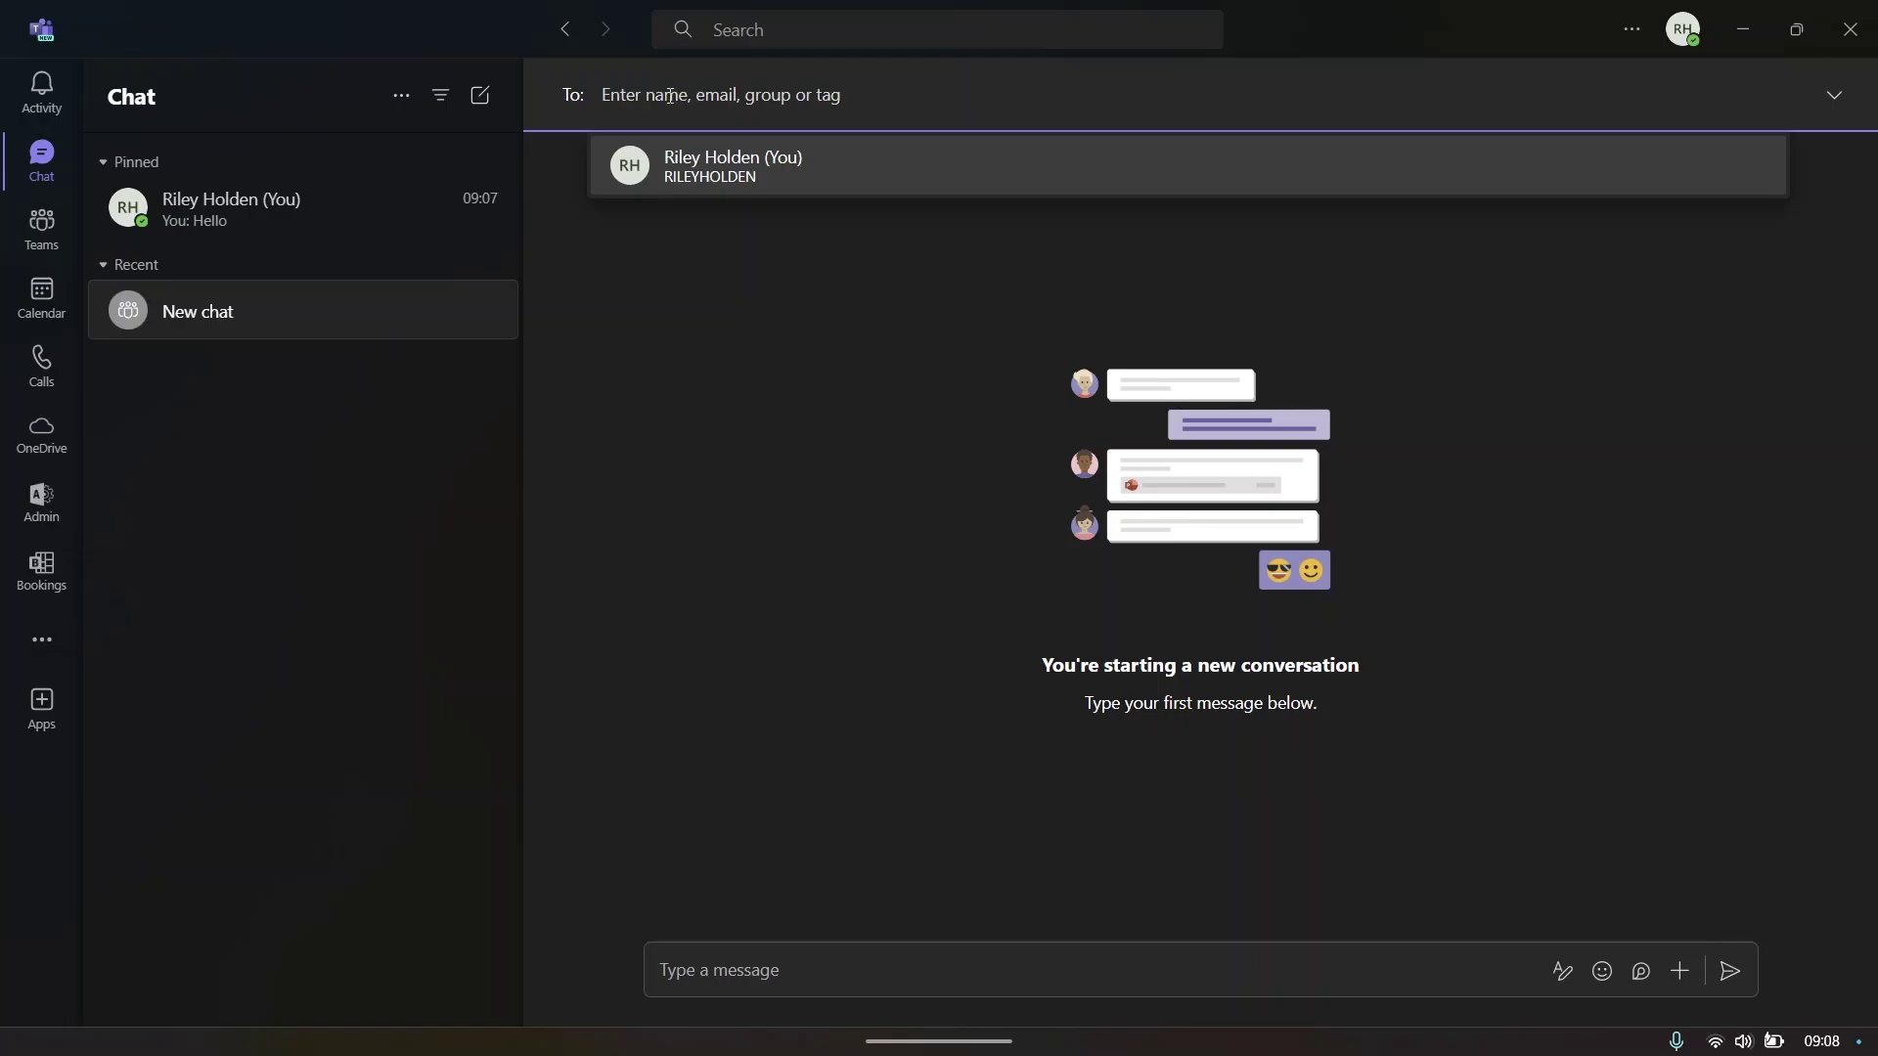
click(763, 169)
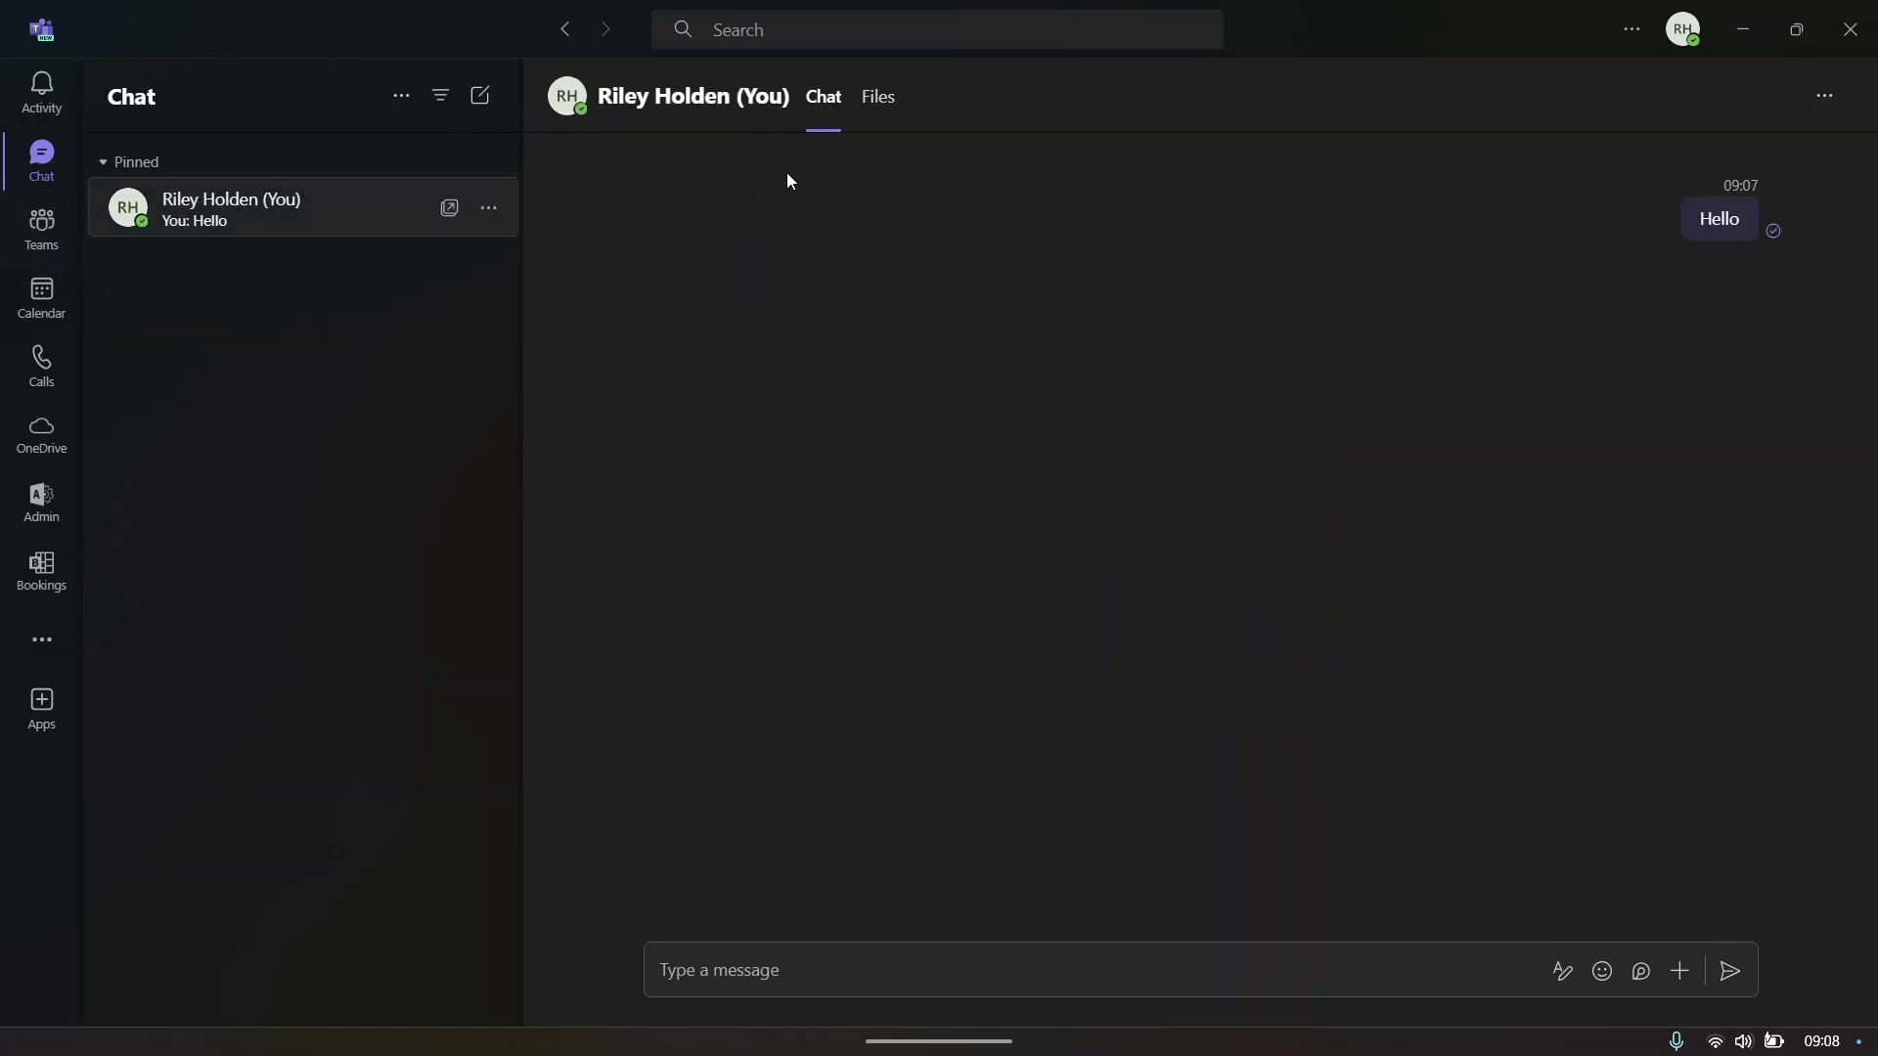
click(841, 983)
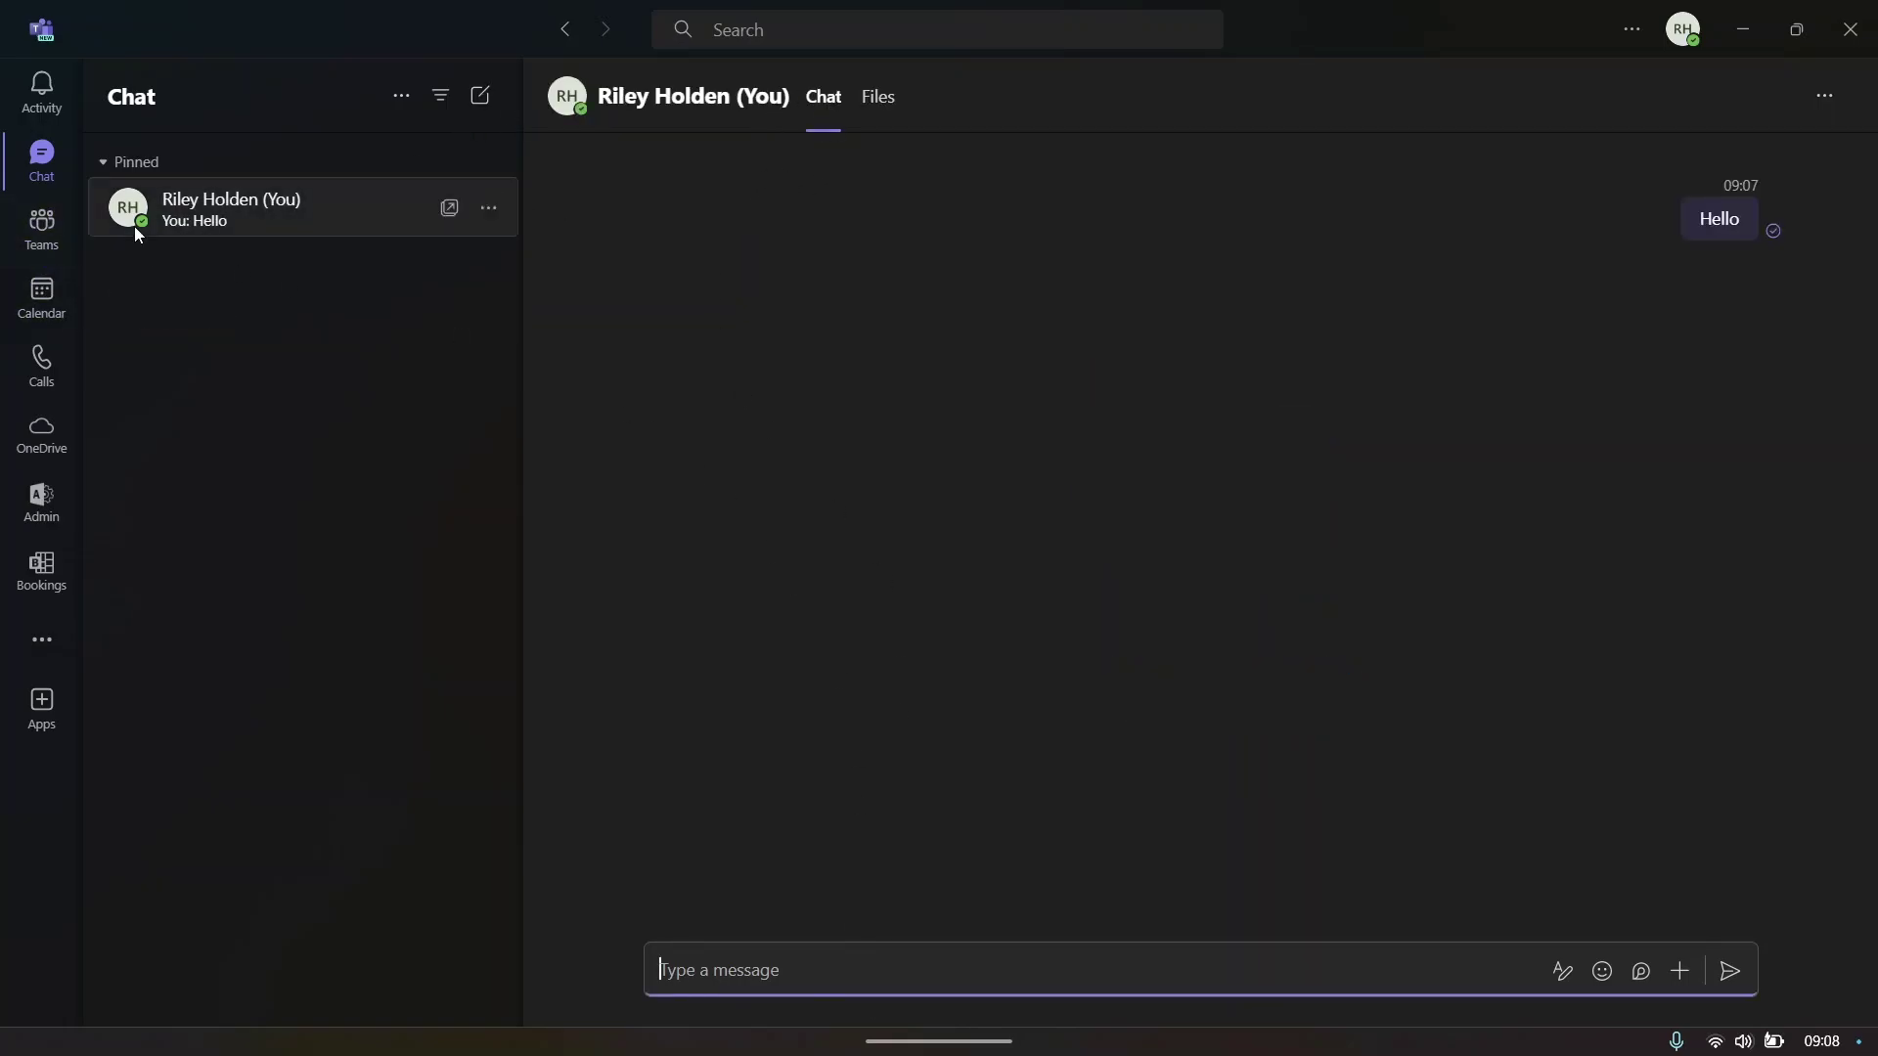
click(34, 309)
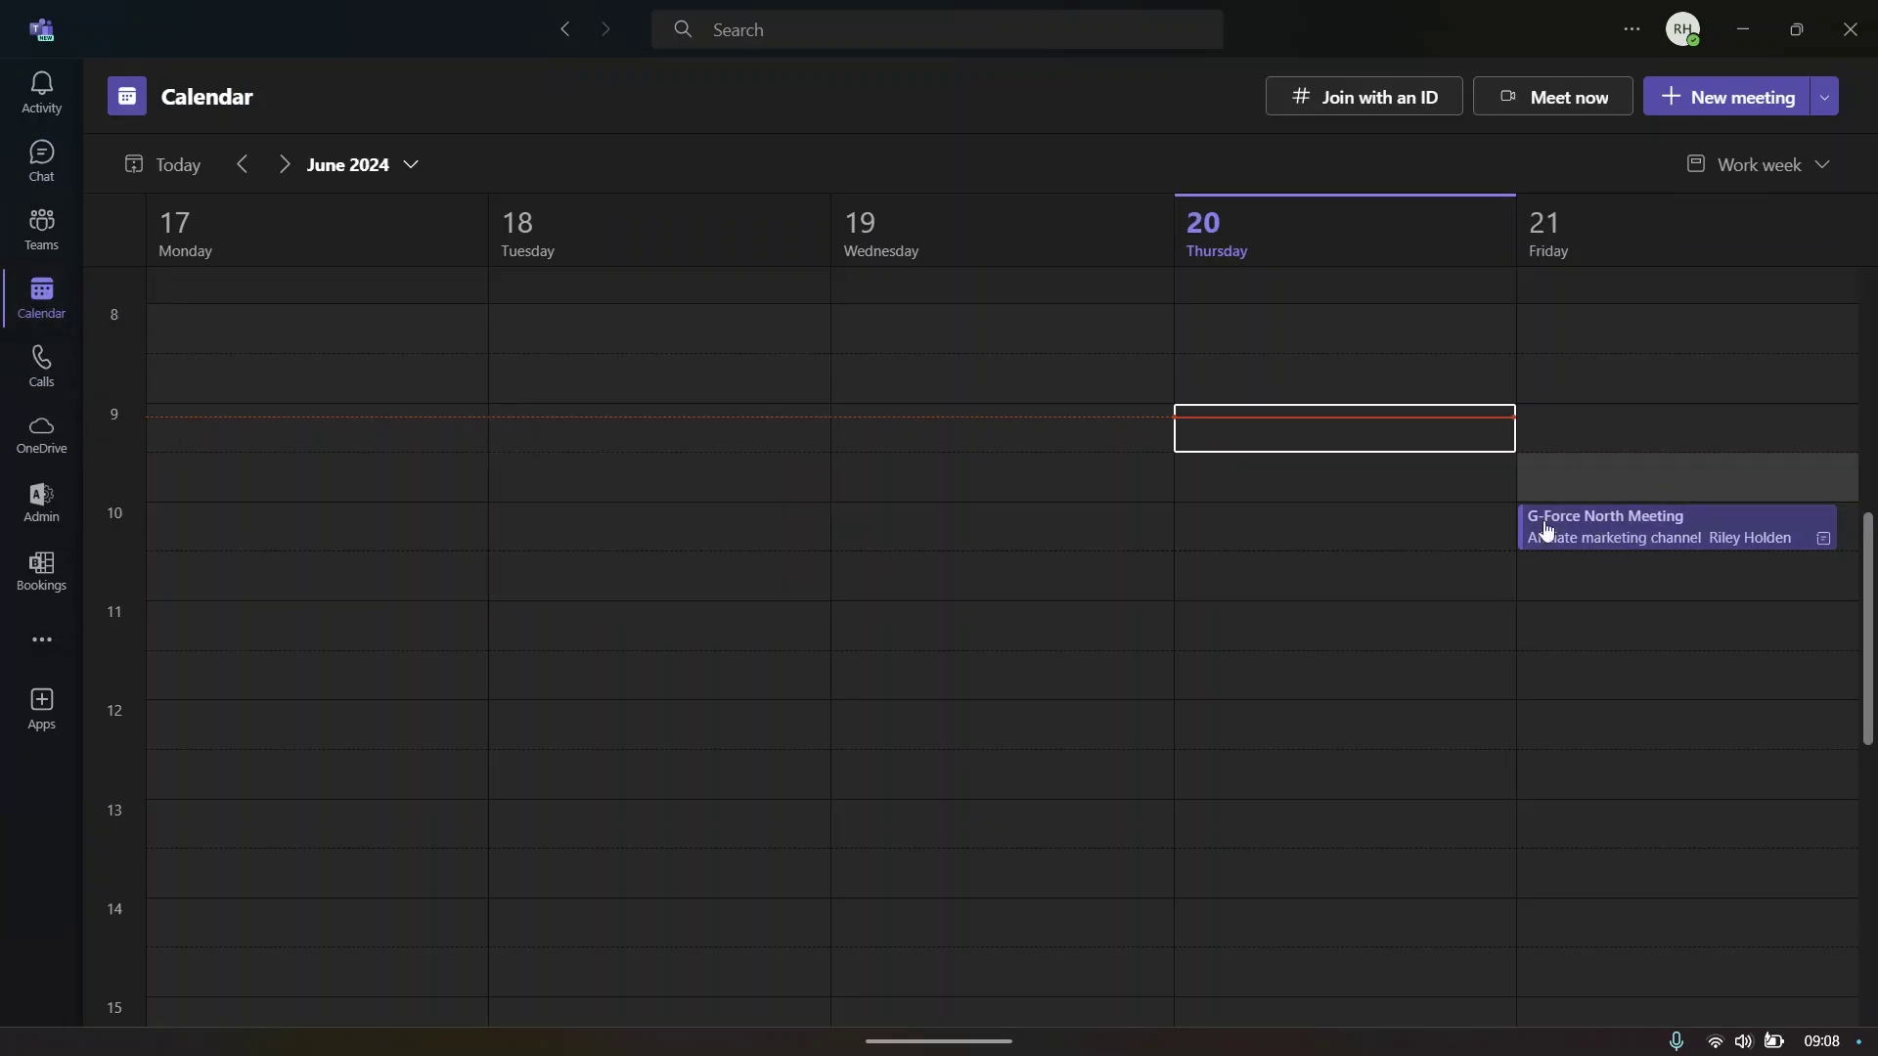
- Show the work-week Calendar, start a meeting at Thursday 10:00, and discard it
click(41, 260)
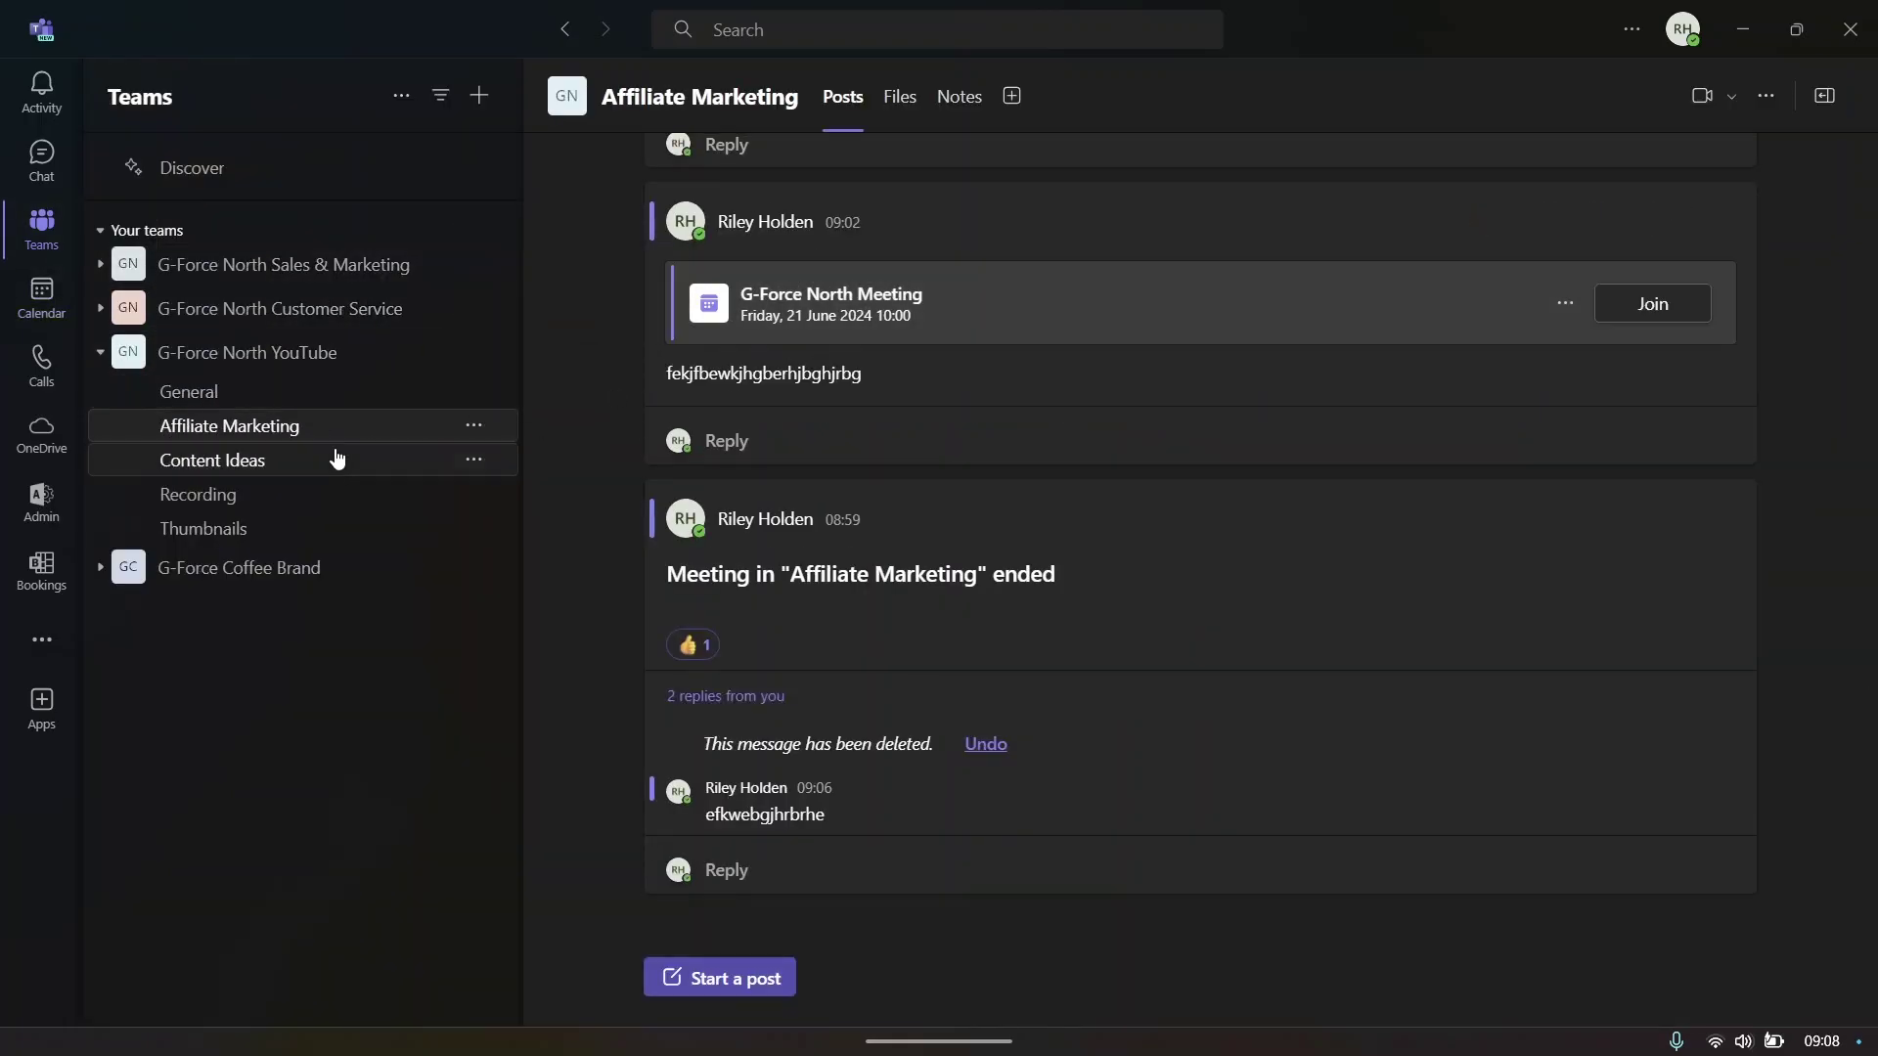
click(41, 294)
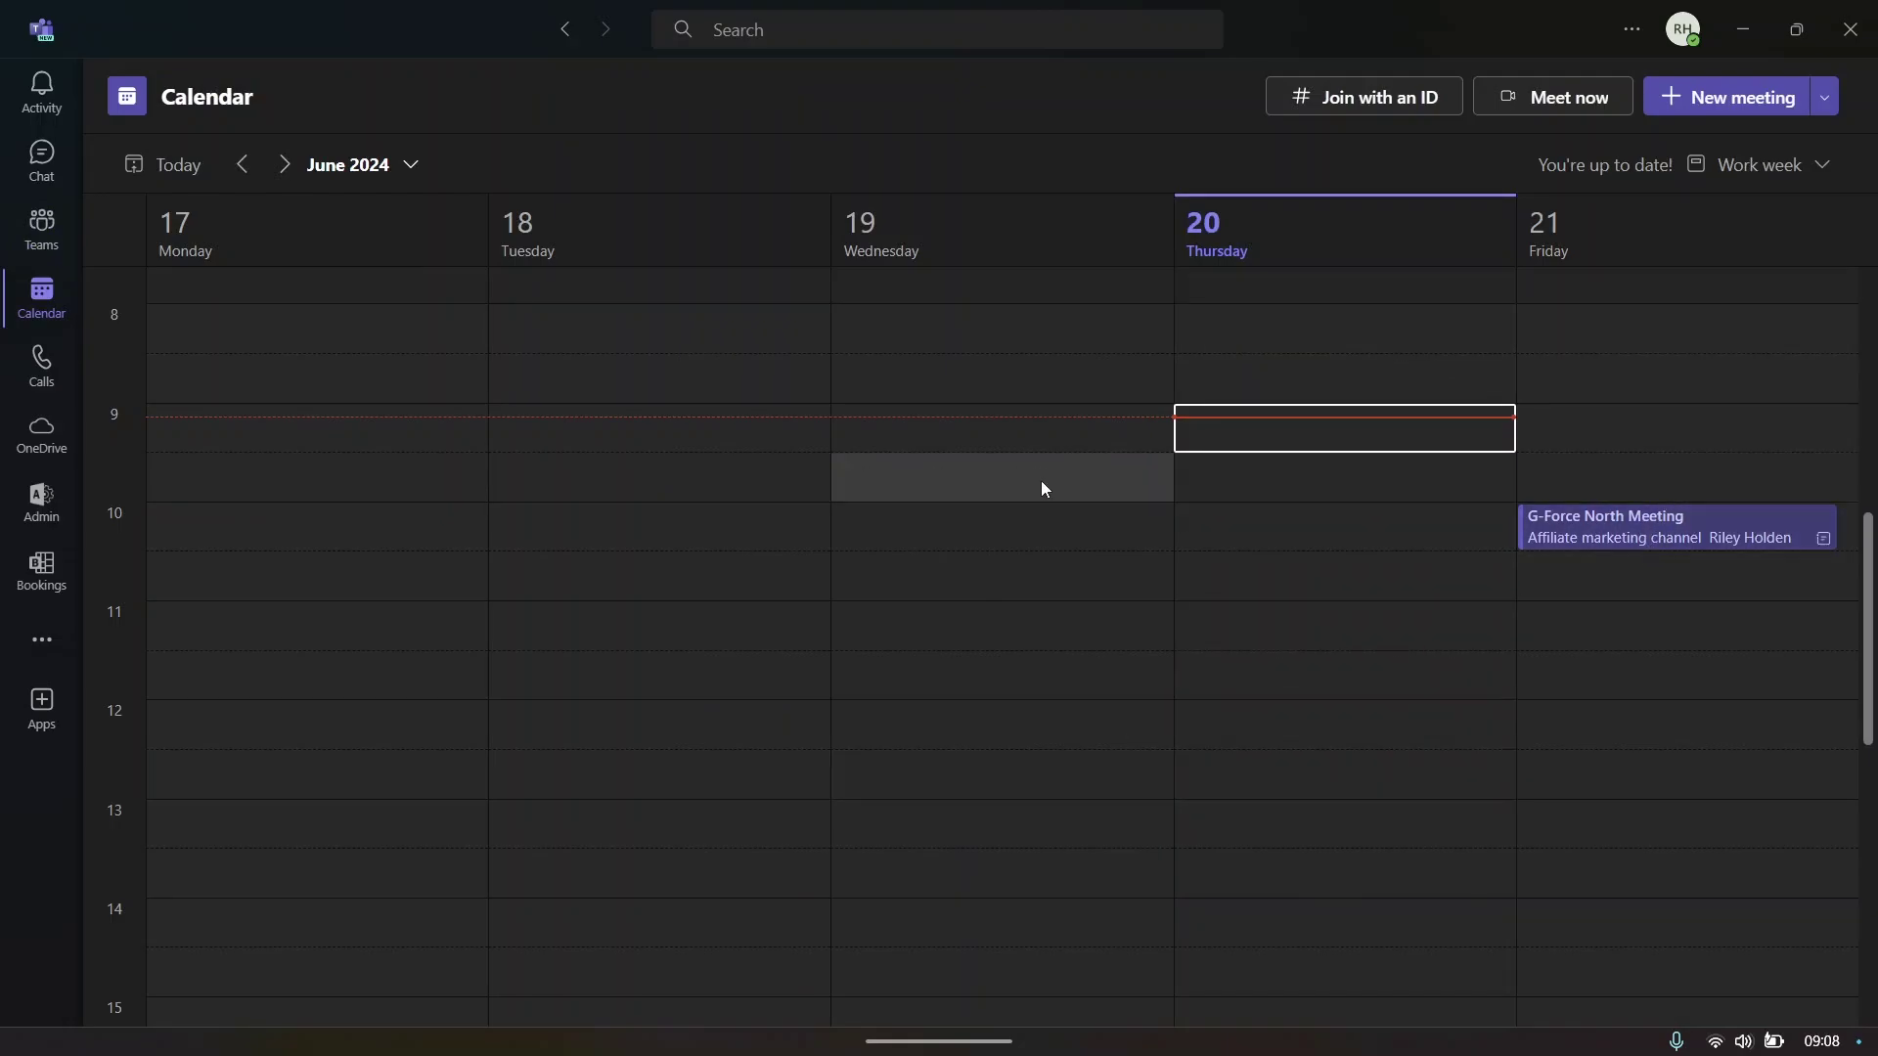
click(1301, 540)
double_click(1305, 544)
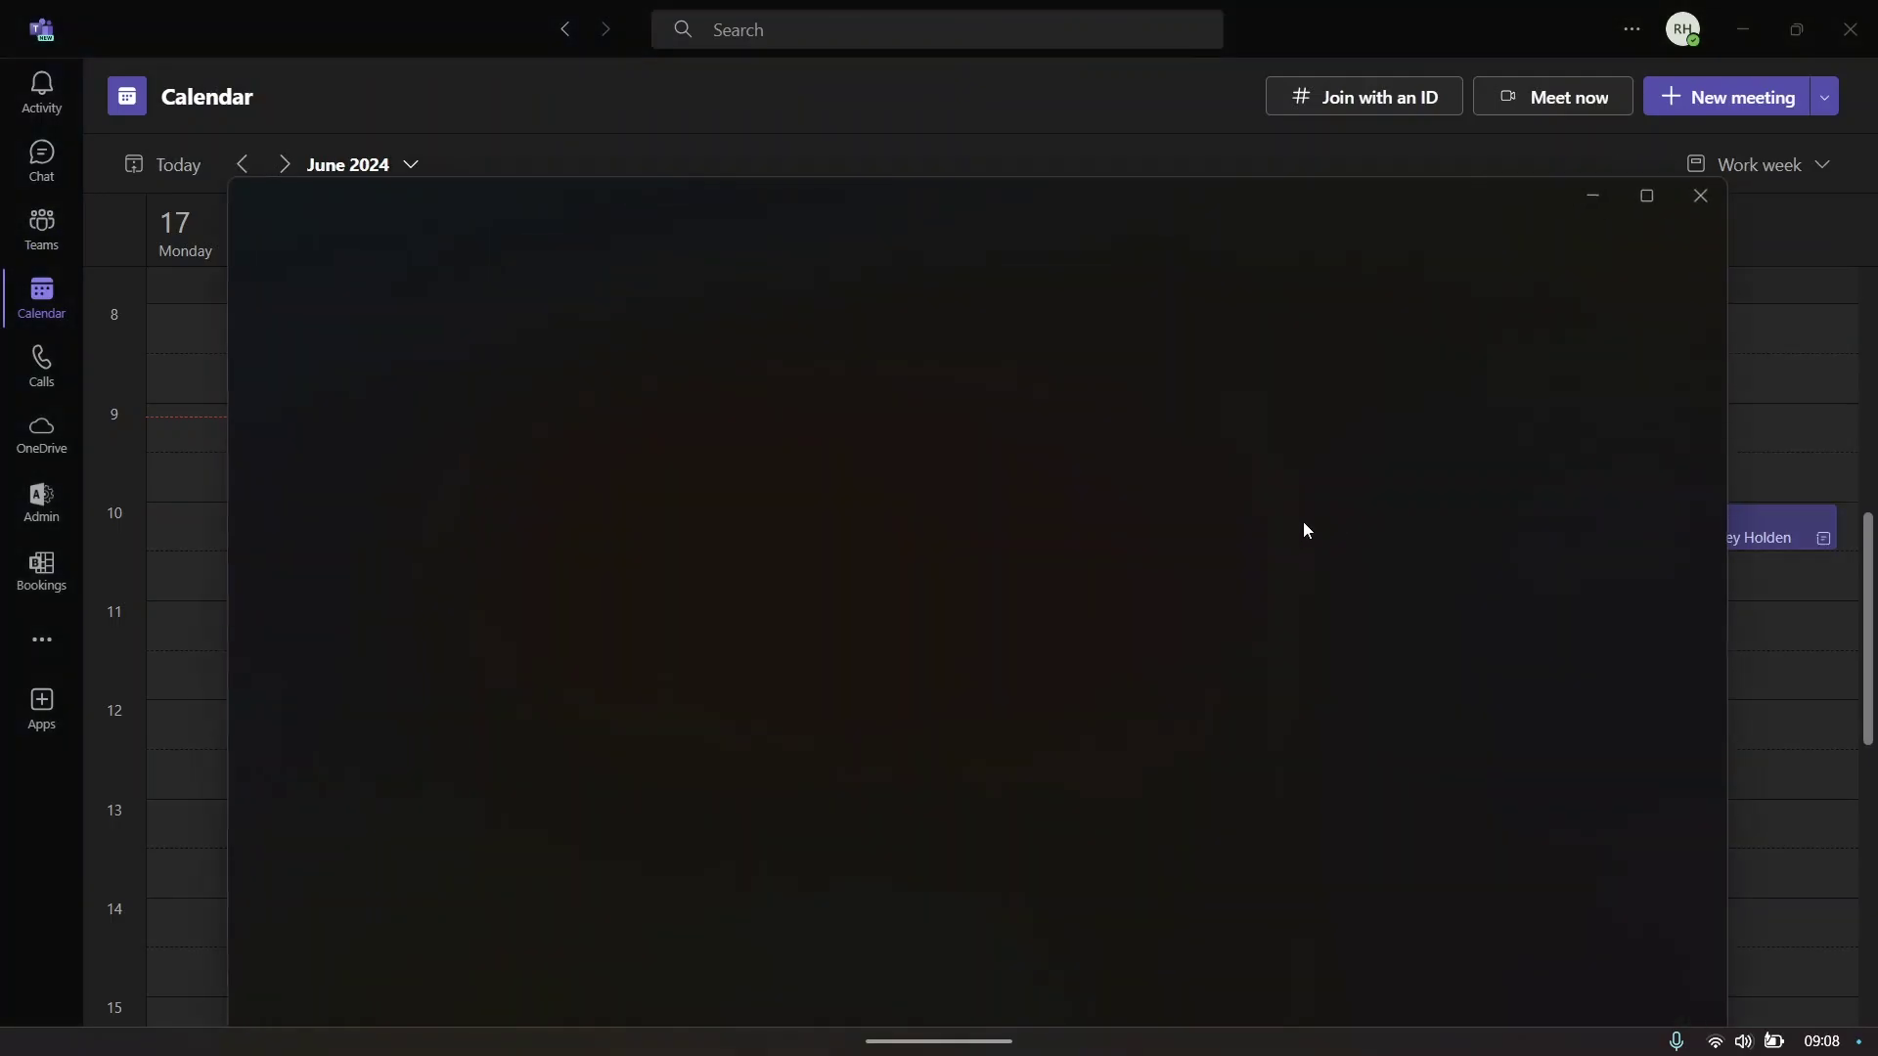
key(Escape)
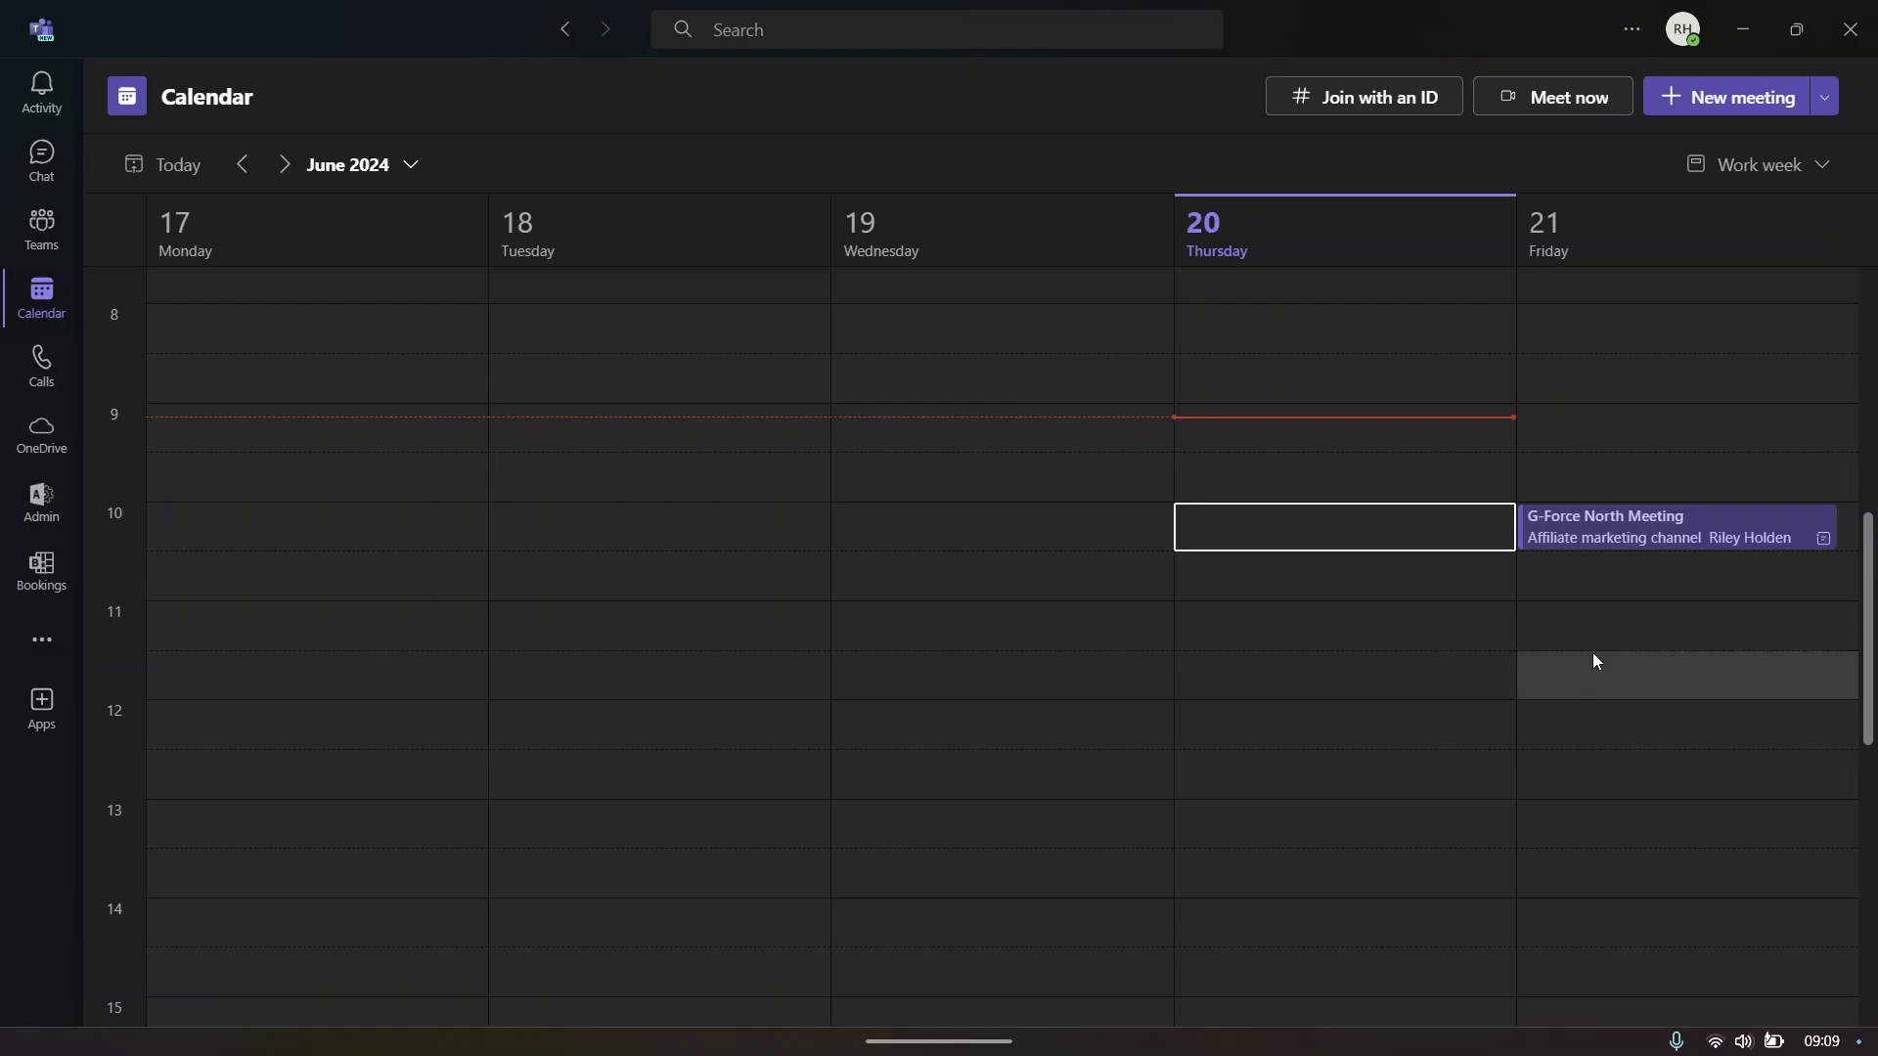
double_click(1576, 634)
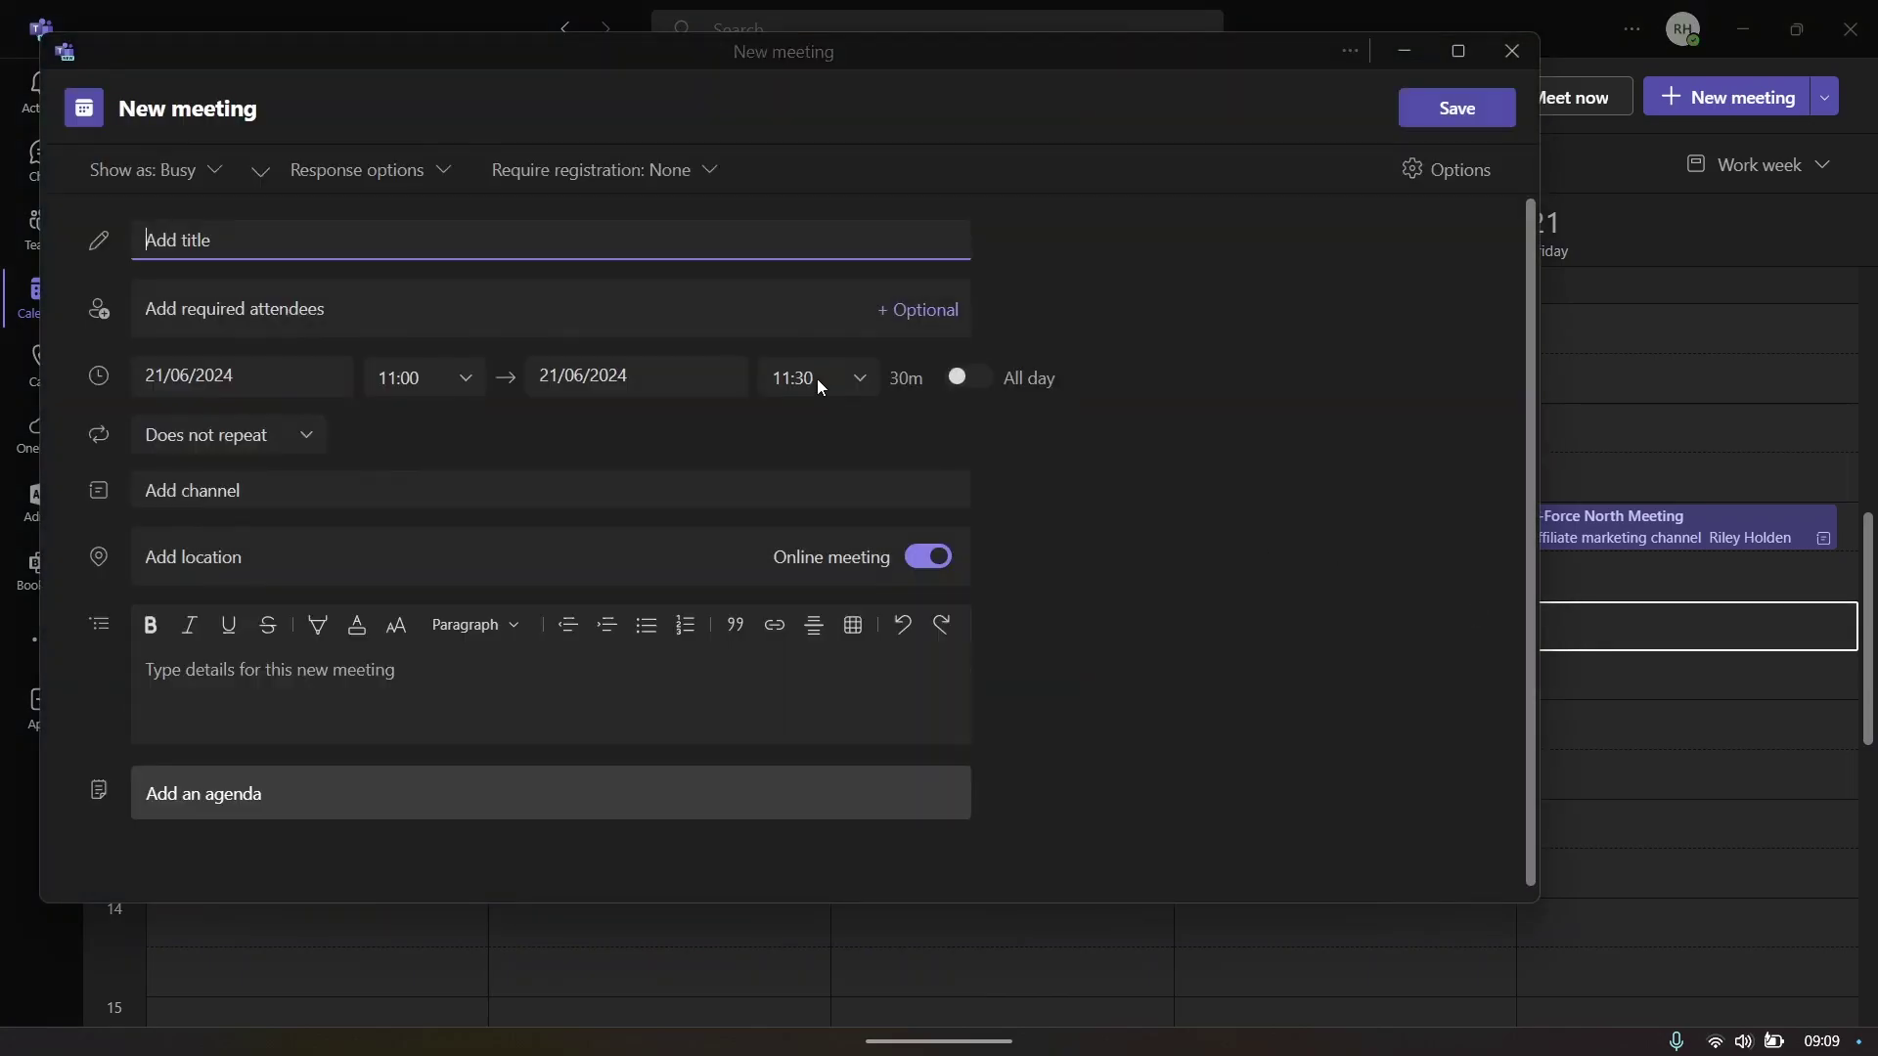
text(R)
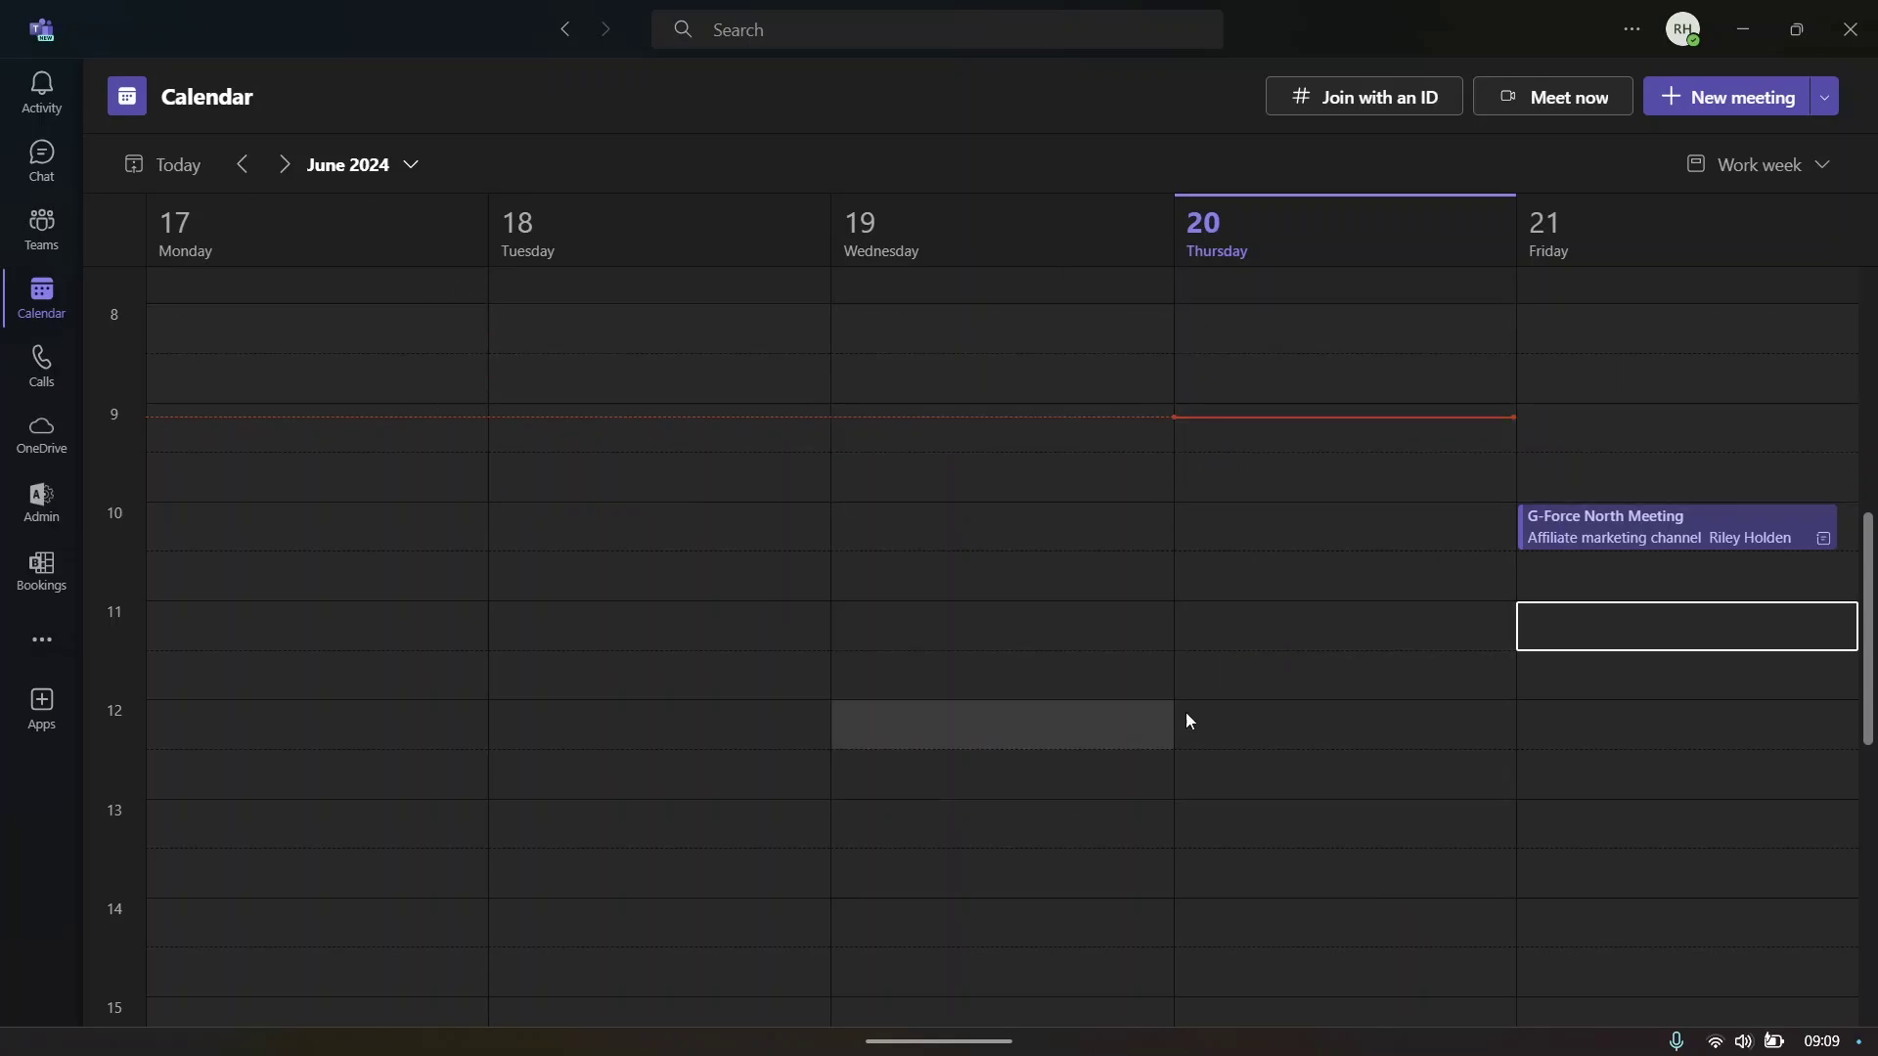
double_click(1257, 729)
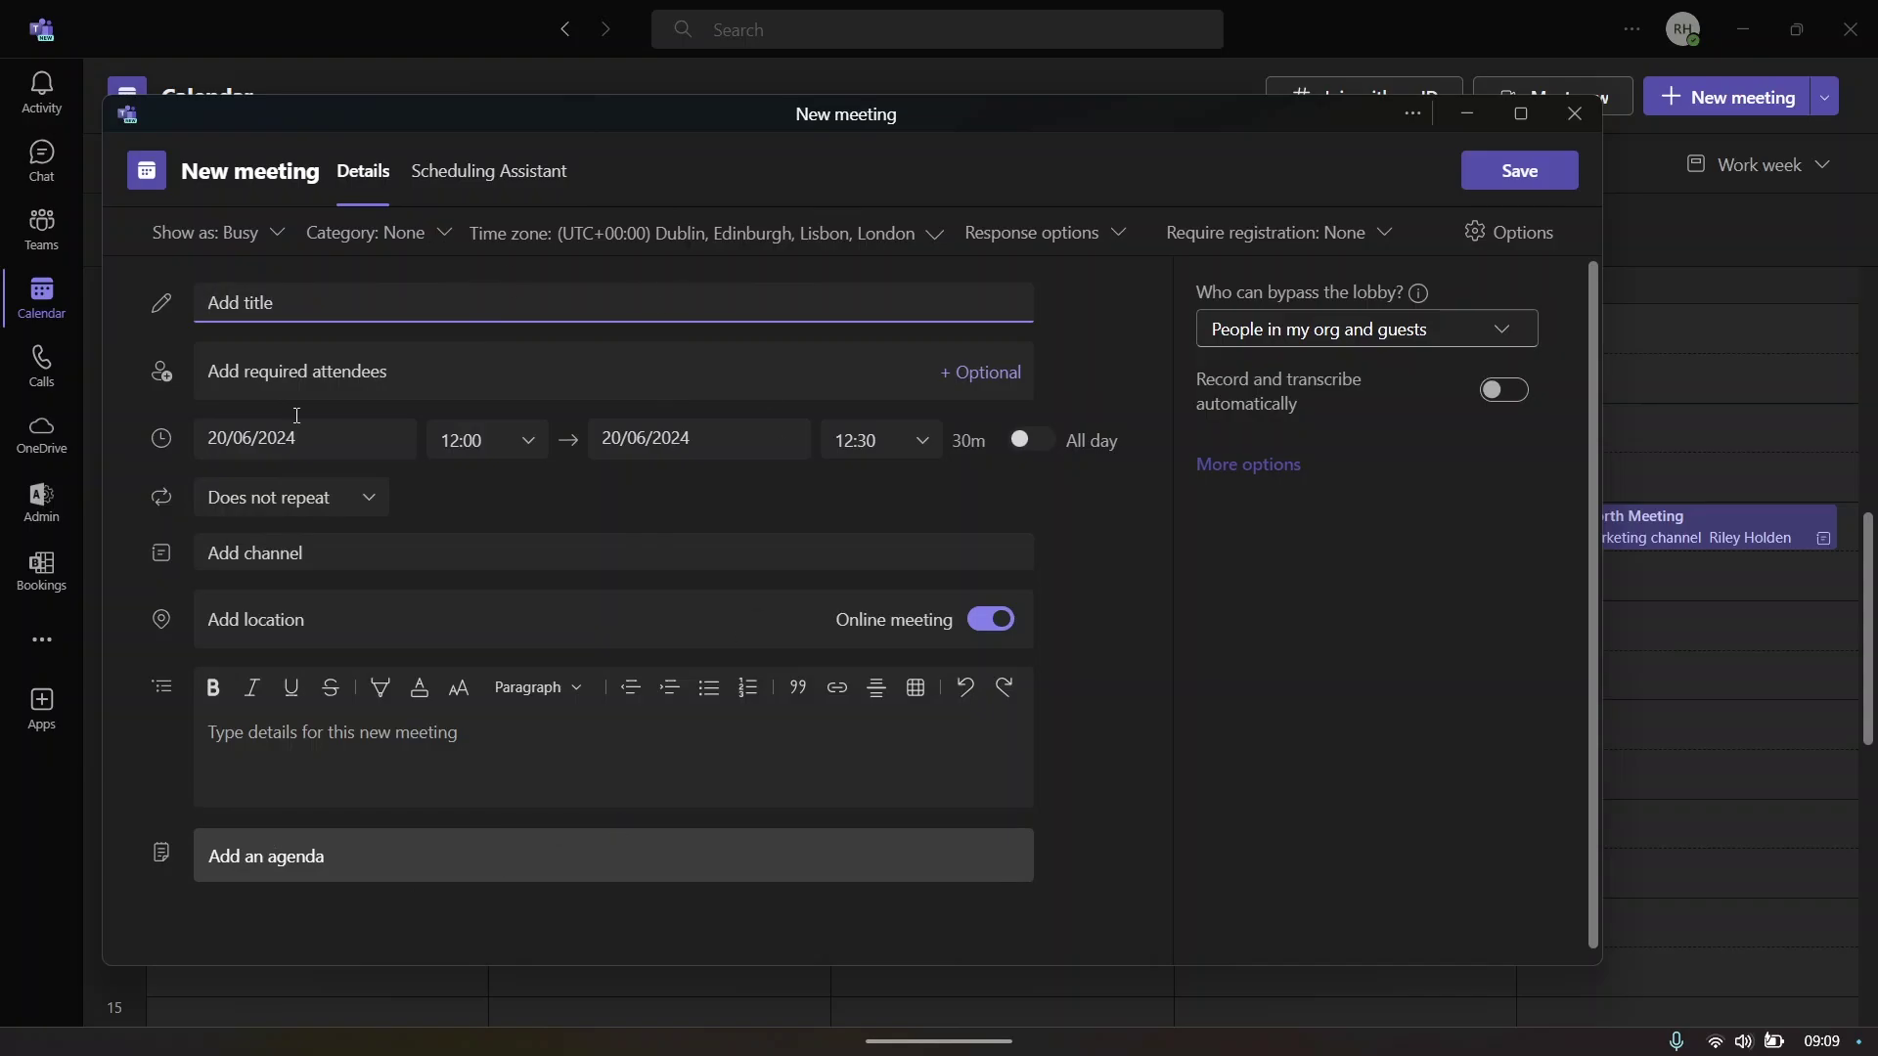
mouse_move(1441, 248)
click(1574, 113)
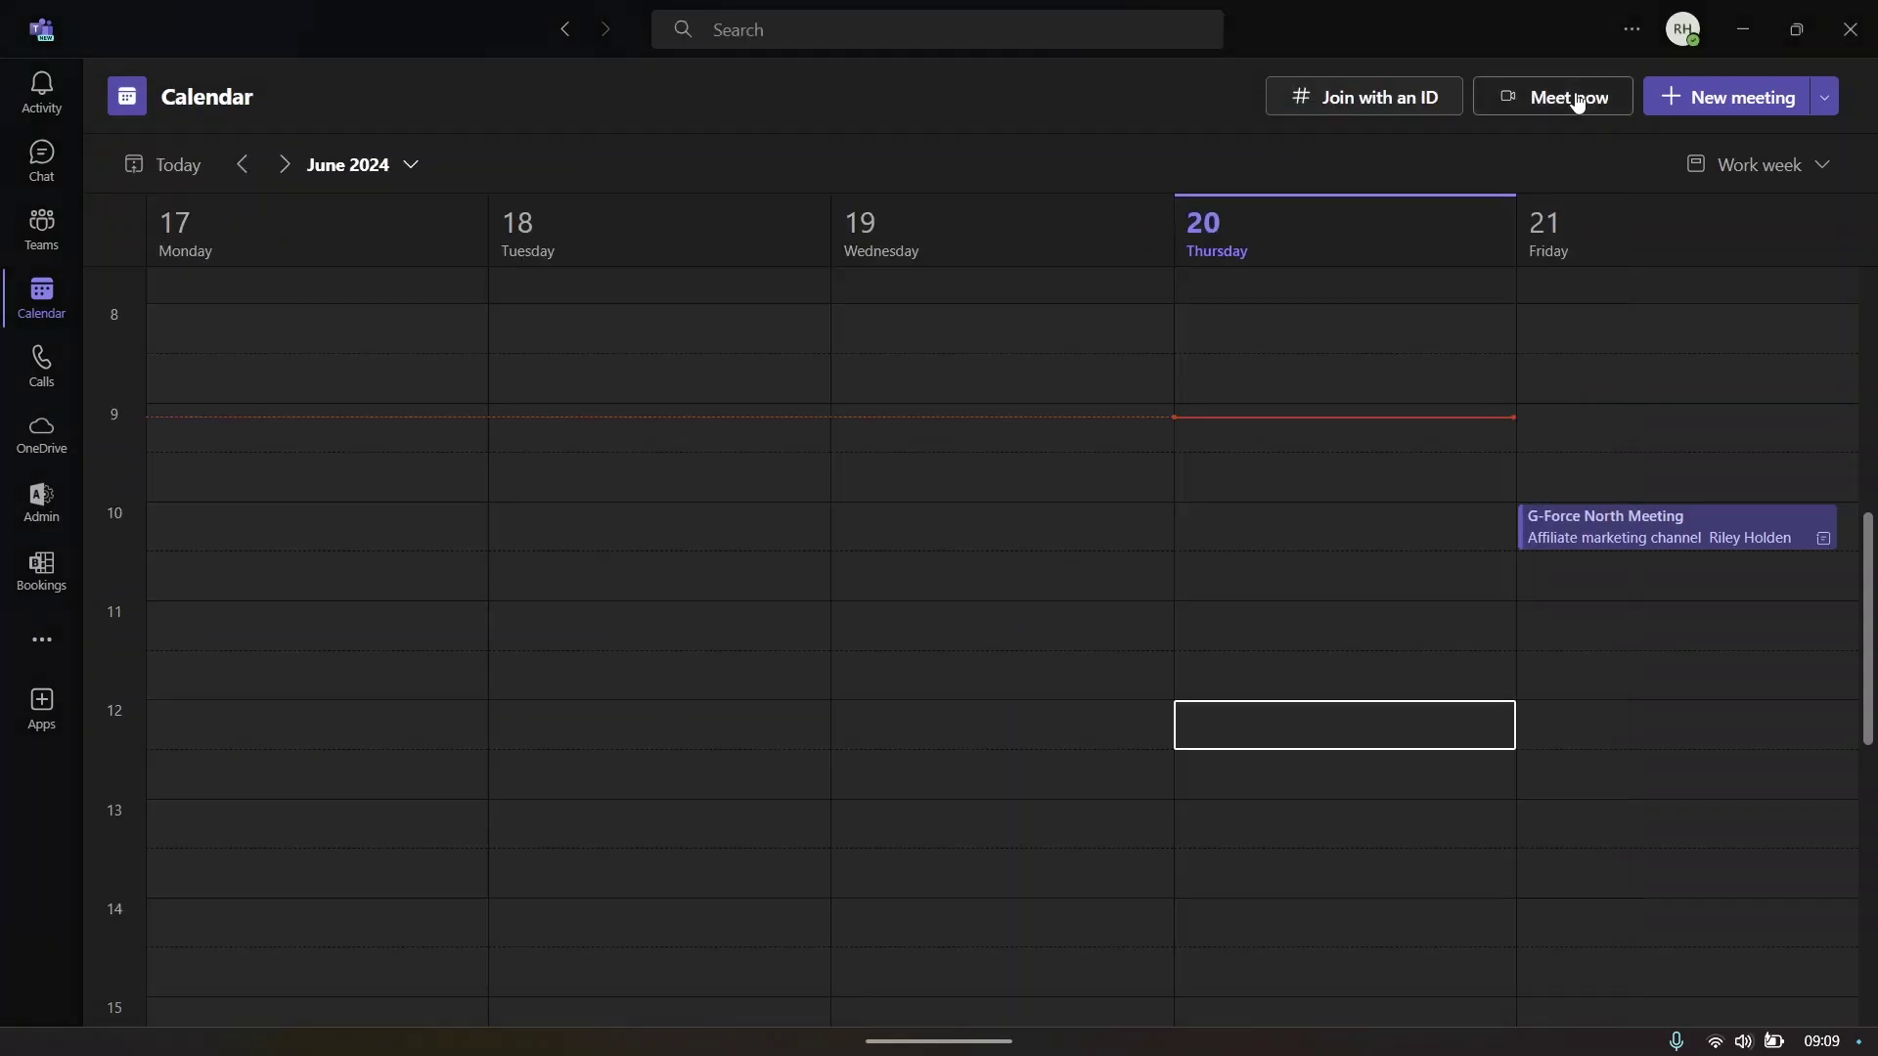
click(1555, 96)
key(Escape)
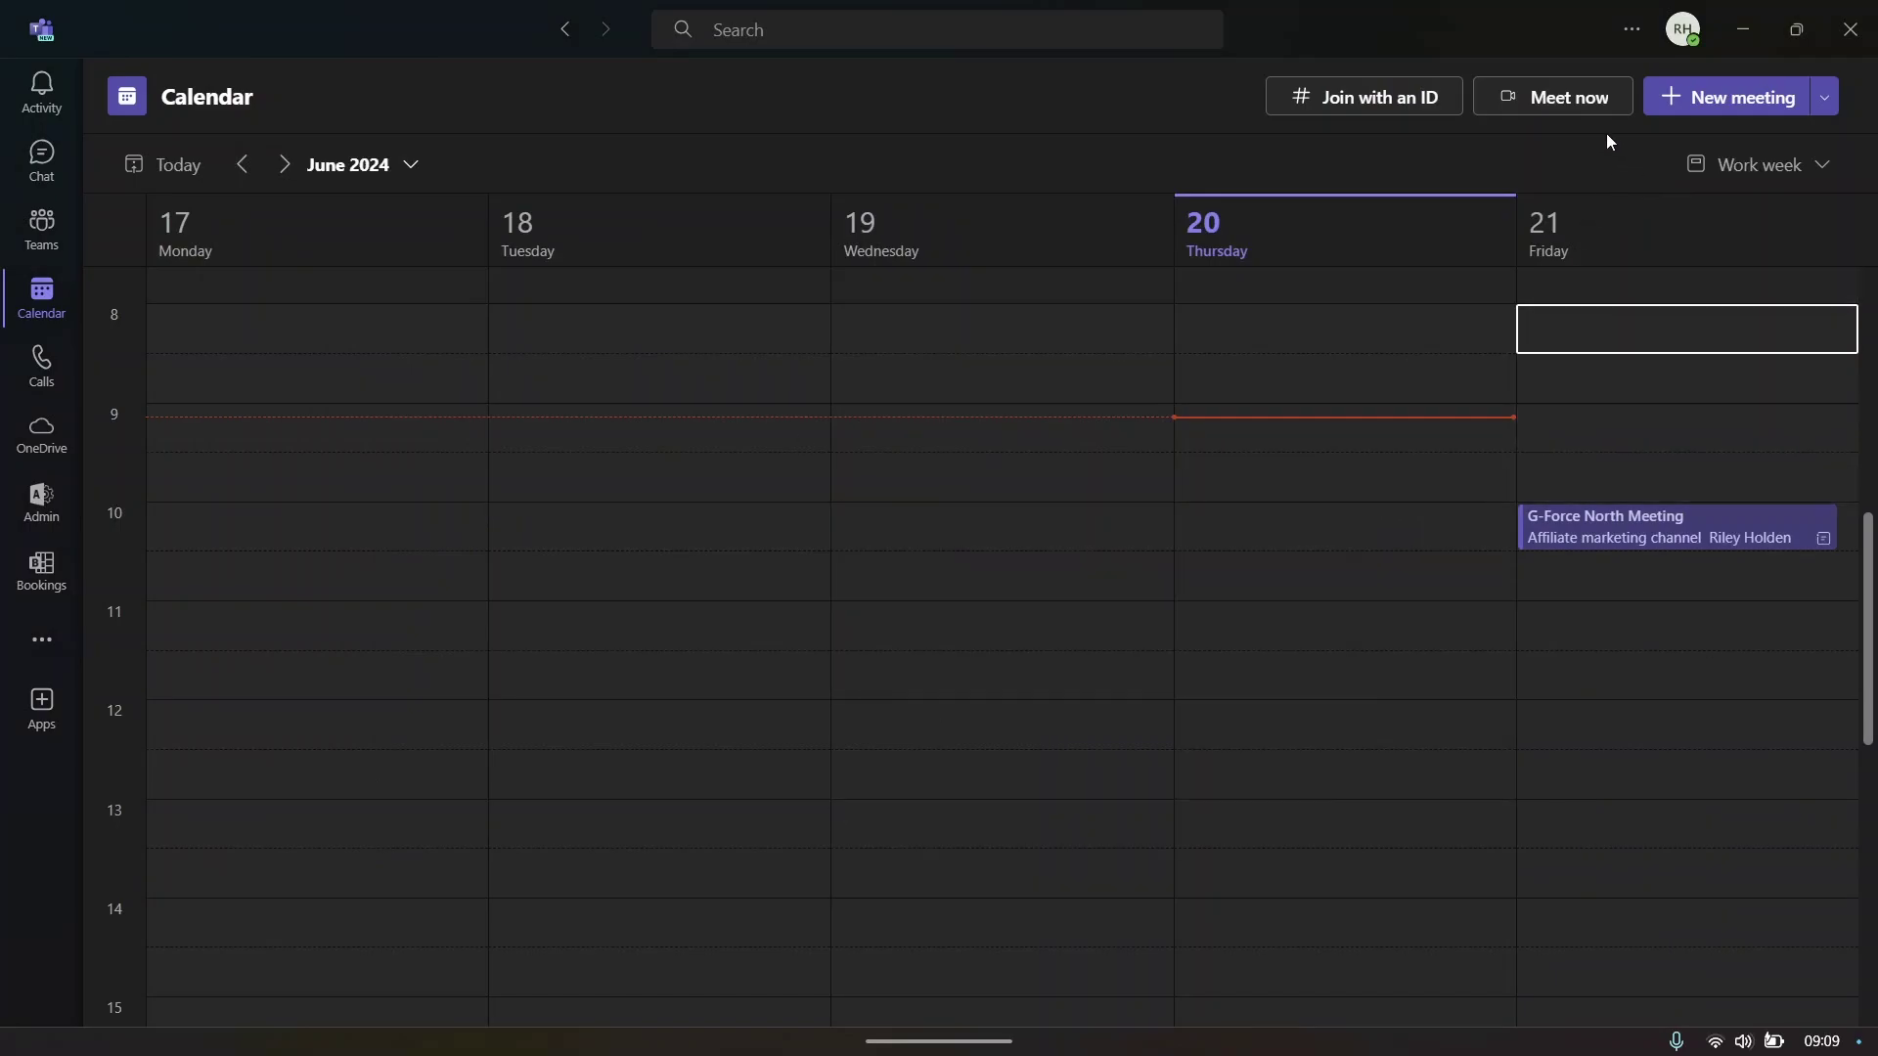
- Look at the Meet now options, switch between Calls and Calendar, then go to OneDrive home
click(1564, 88)
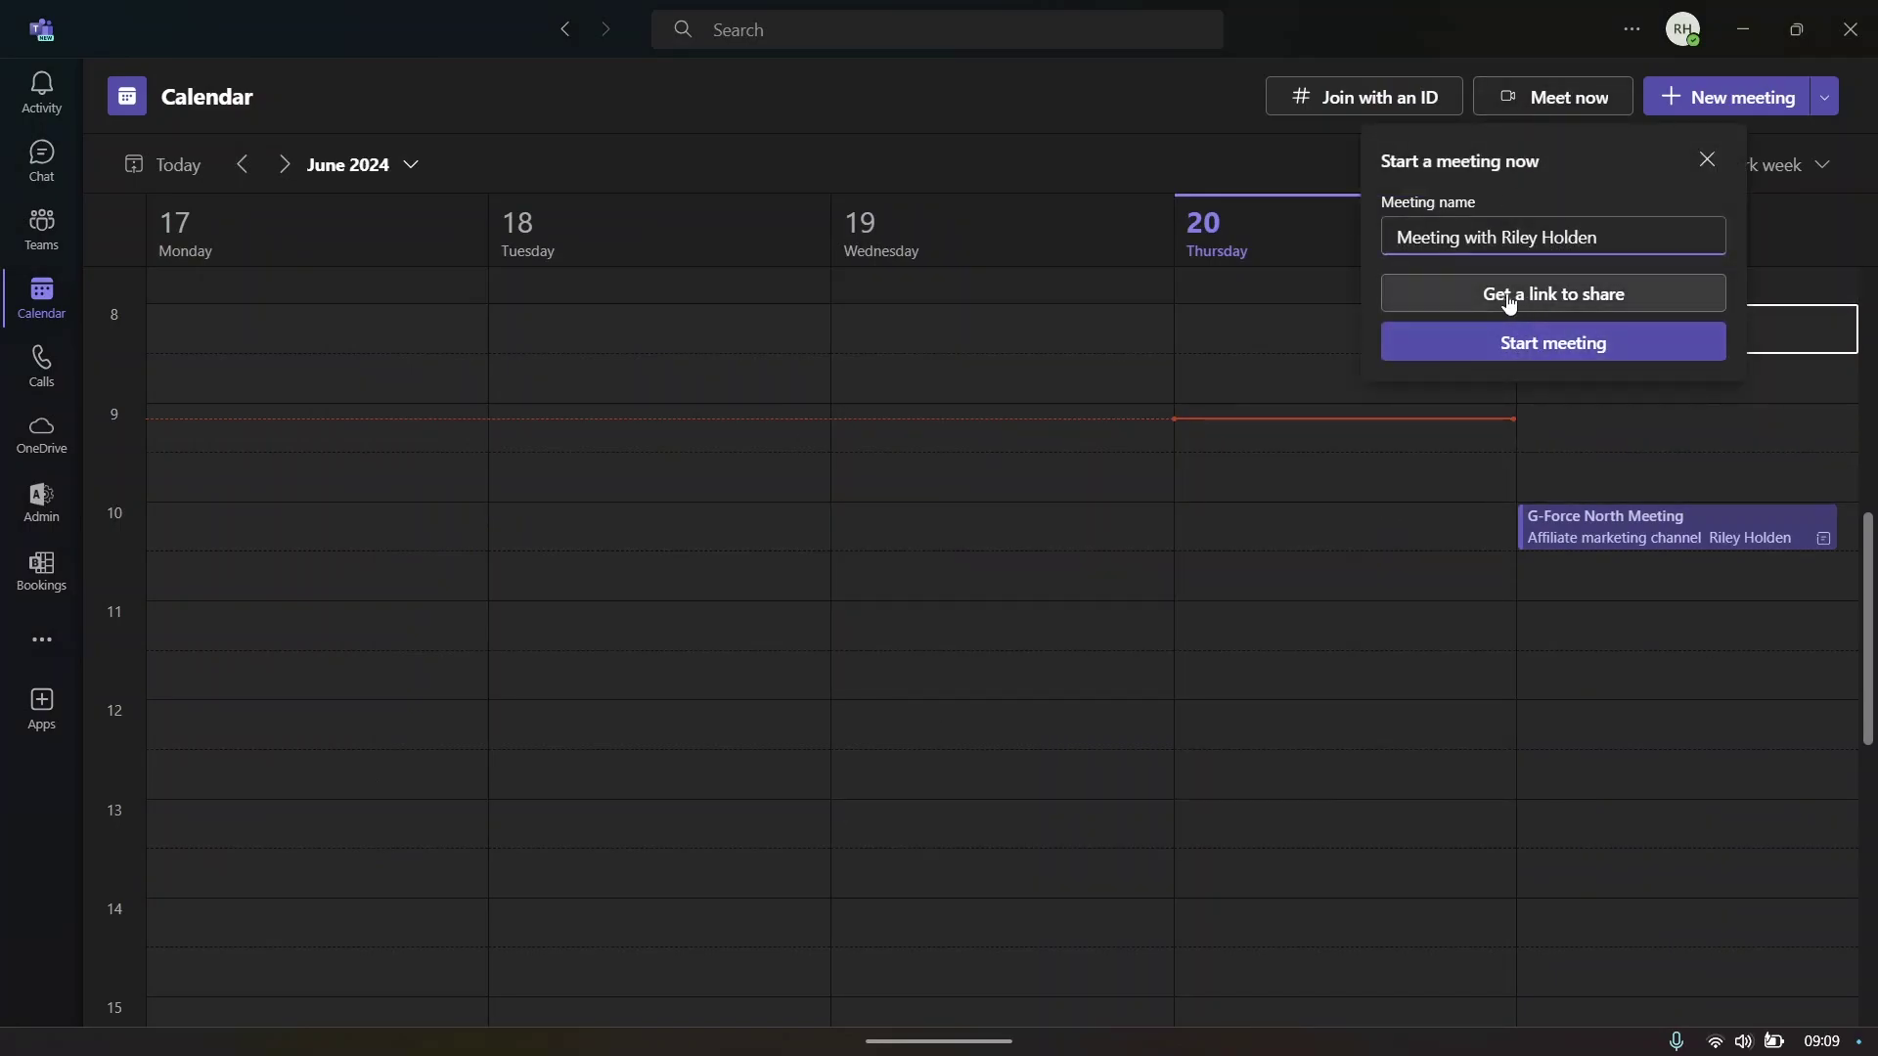
click(1706, 159)
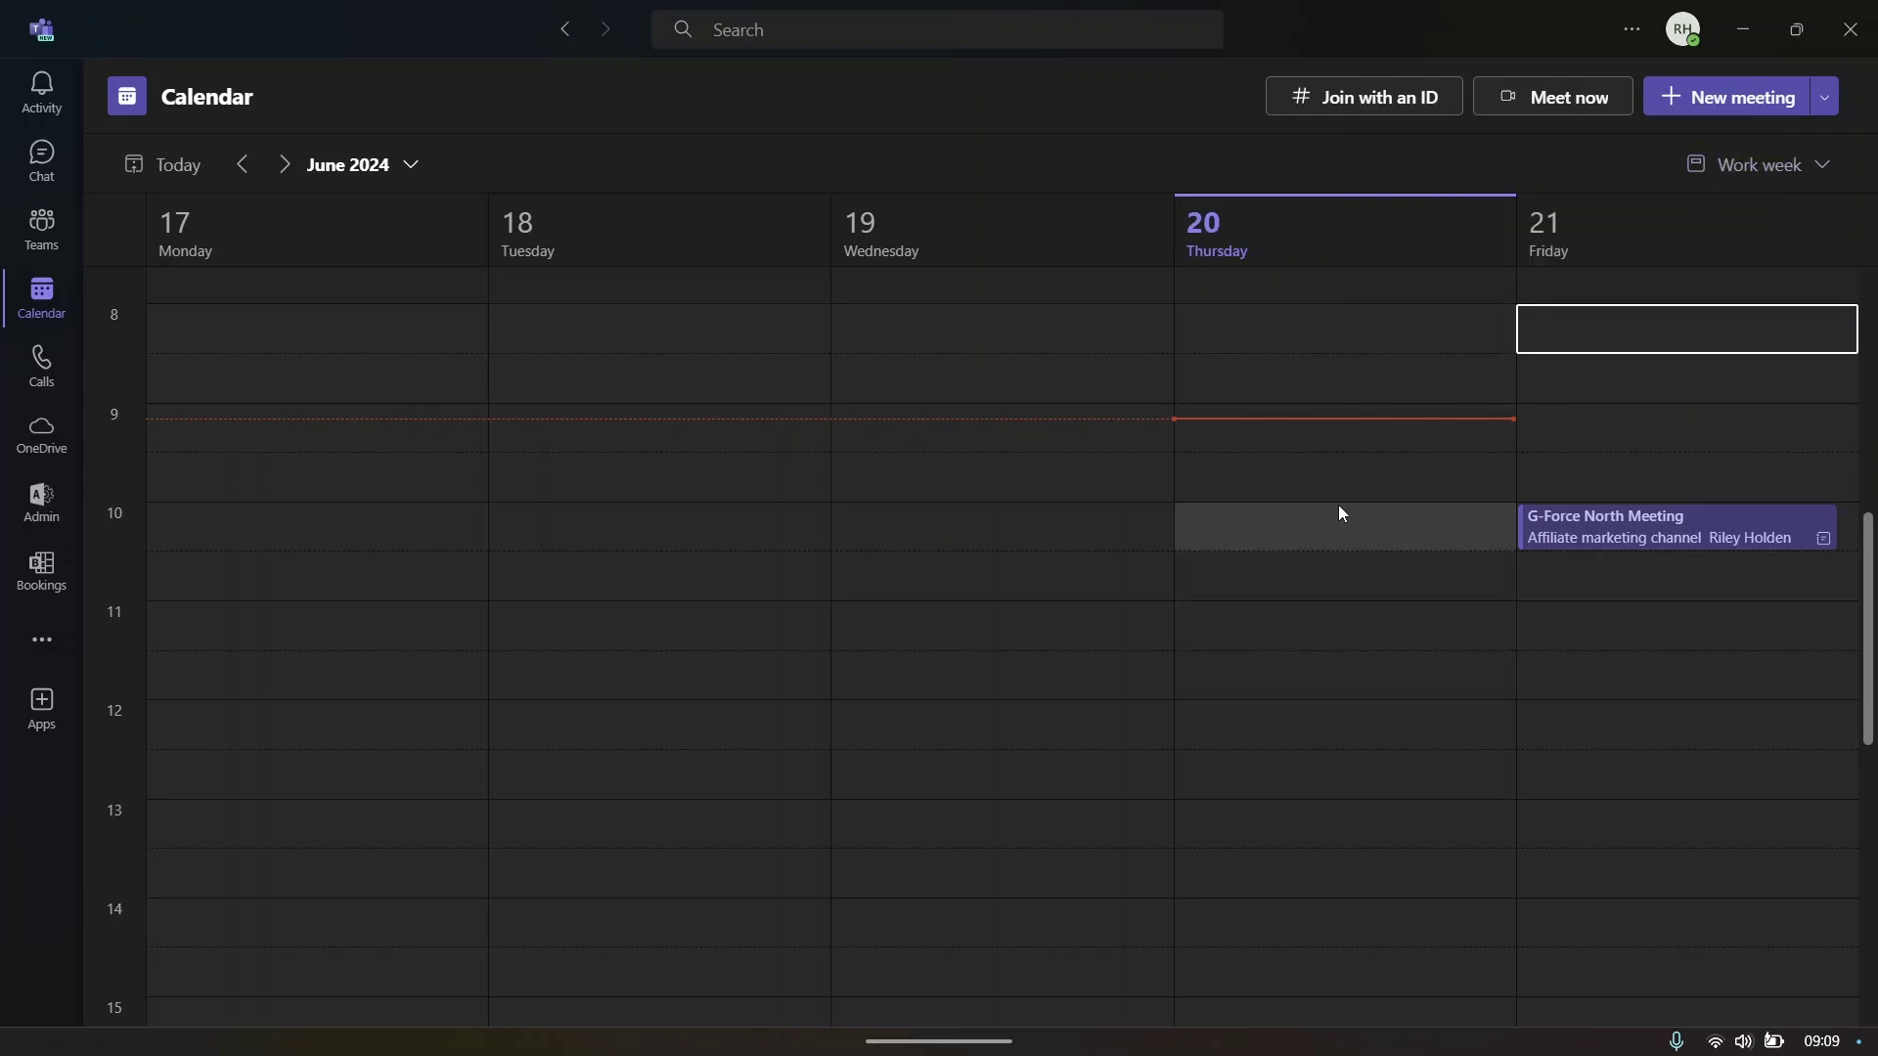
click(53, 373)
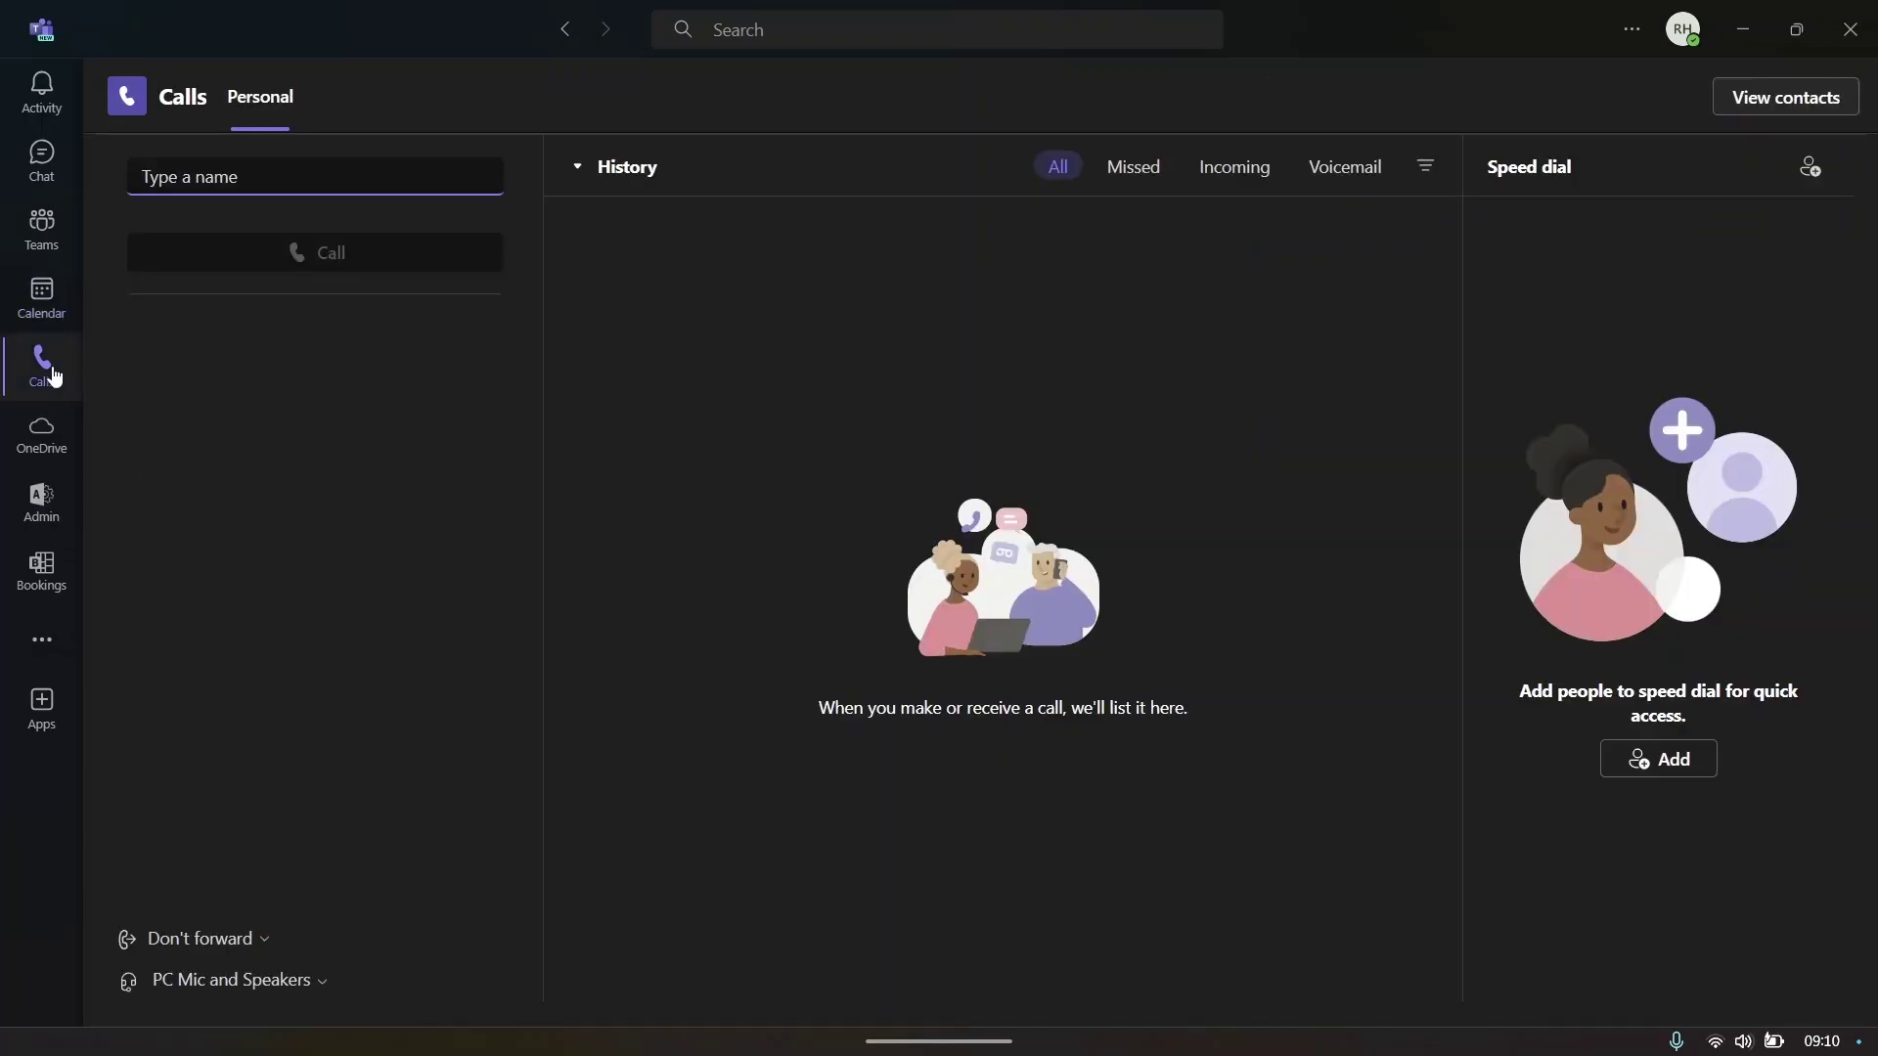
click(45, 331)
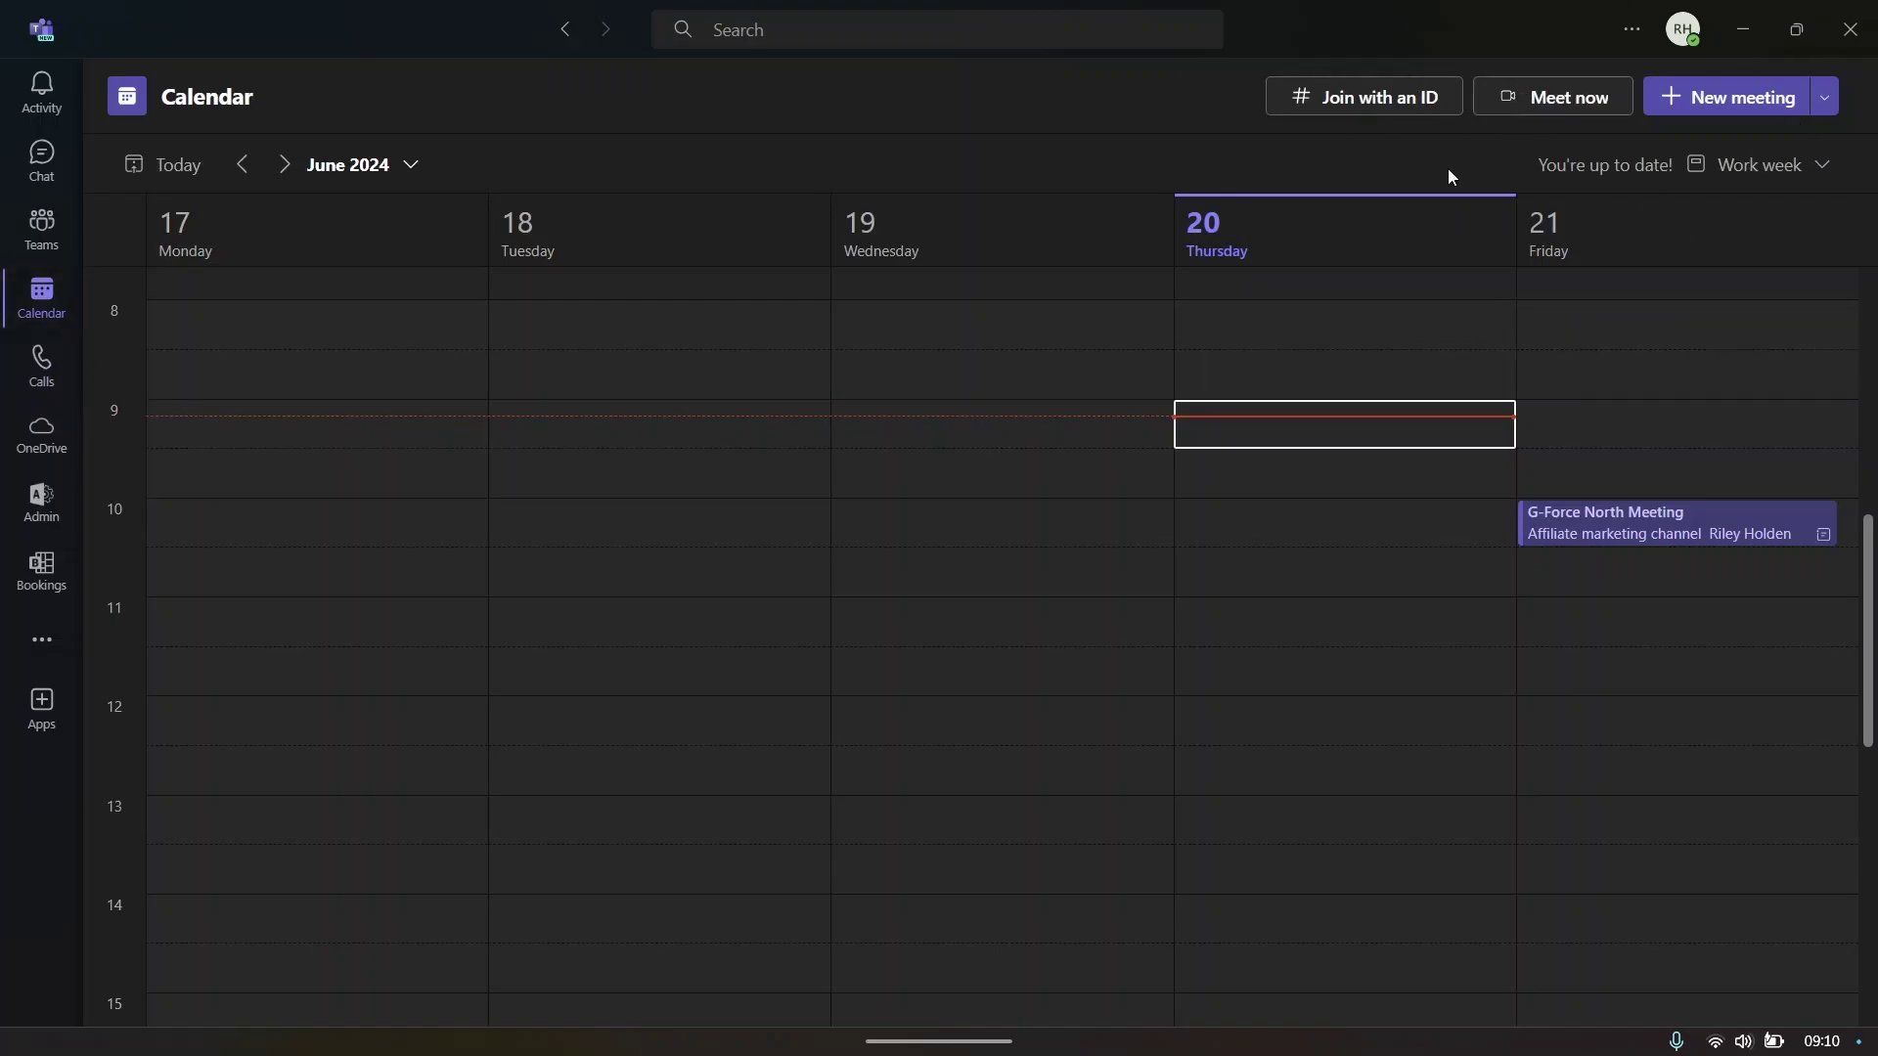
click(42, 364)
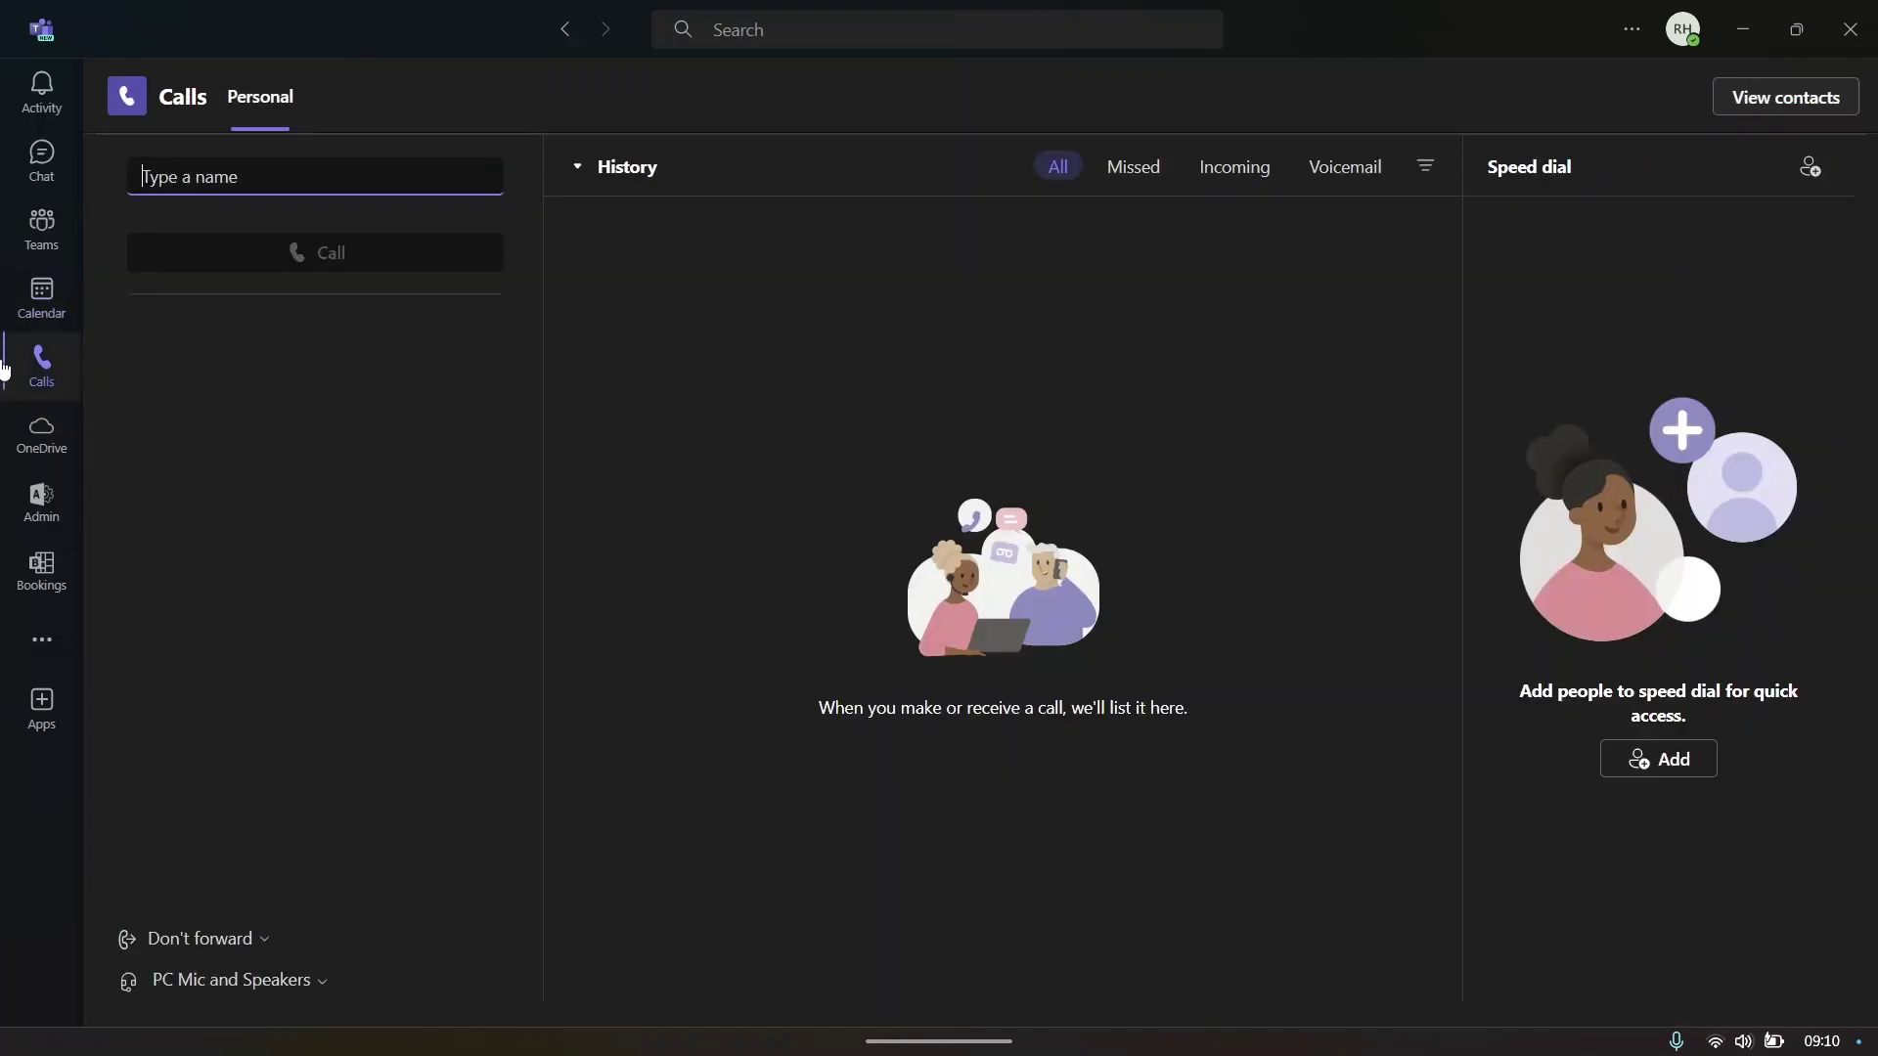
click(314, 305)
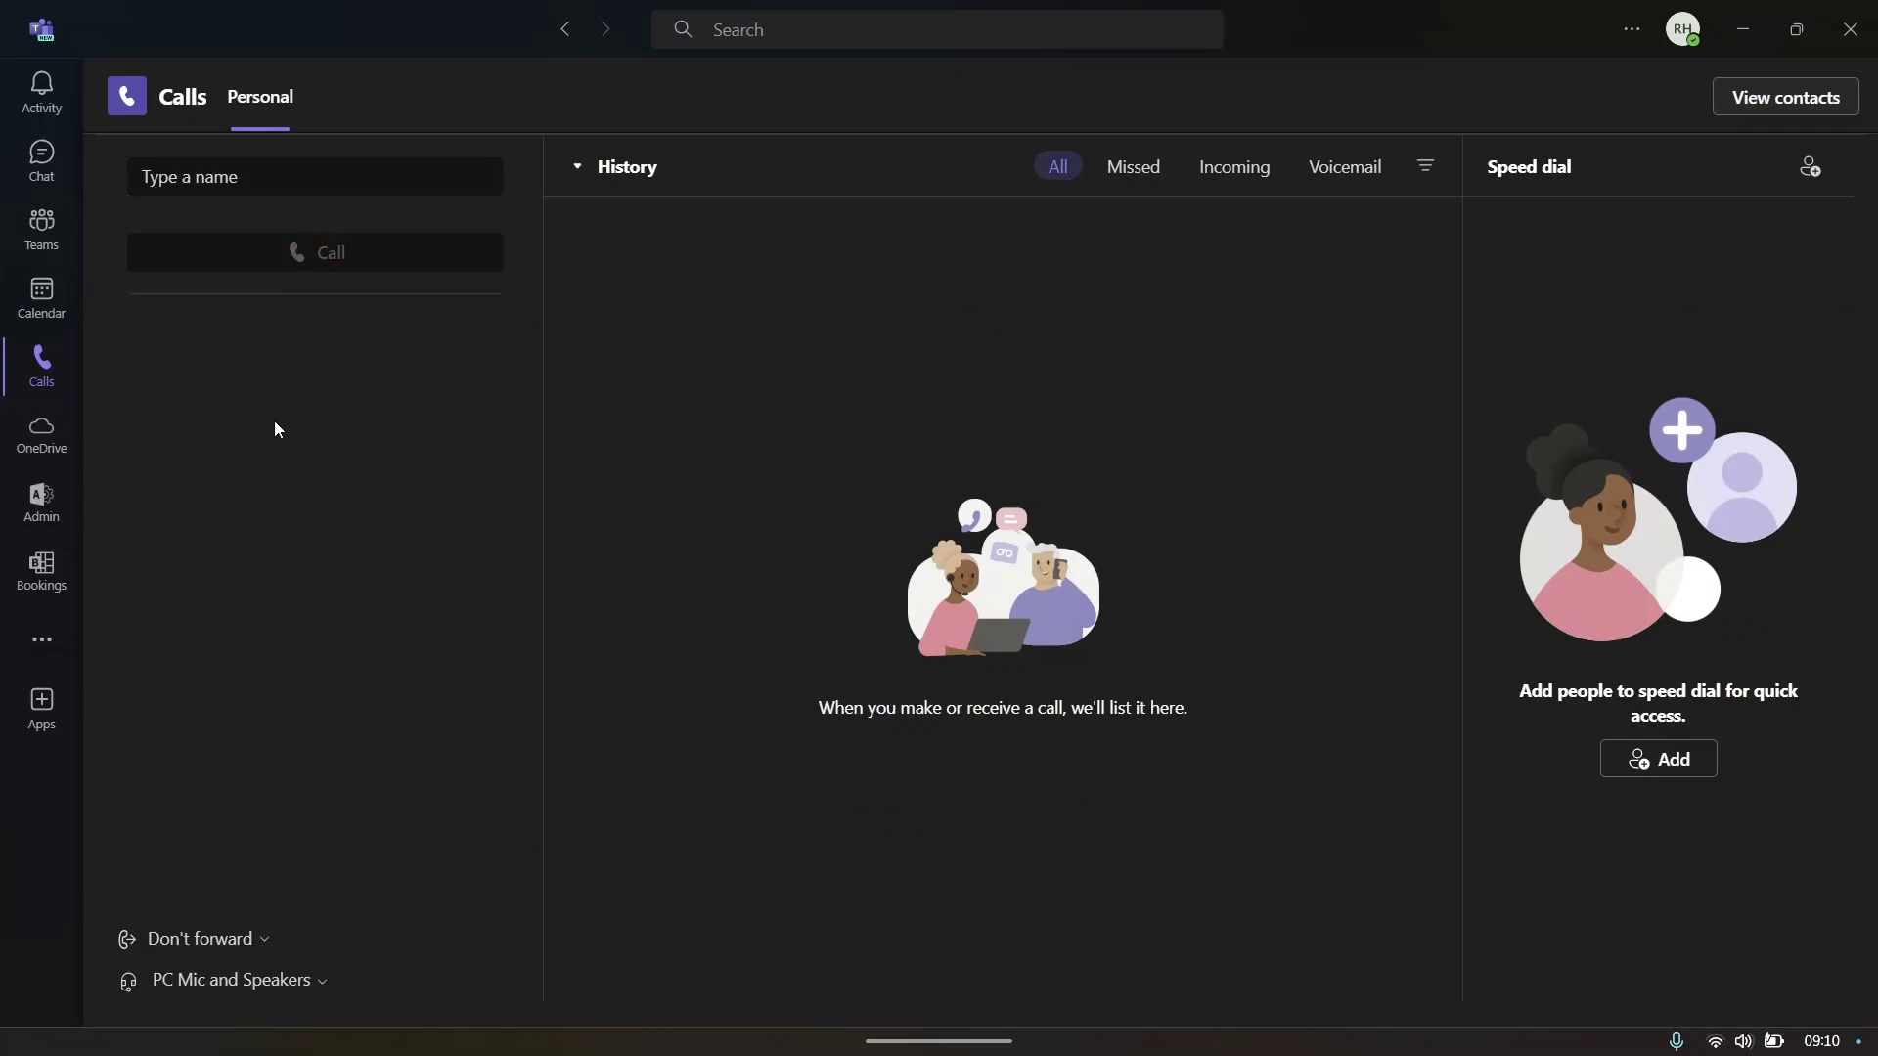
click(51, 299)
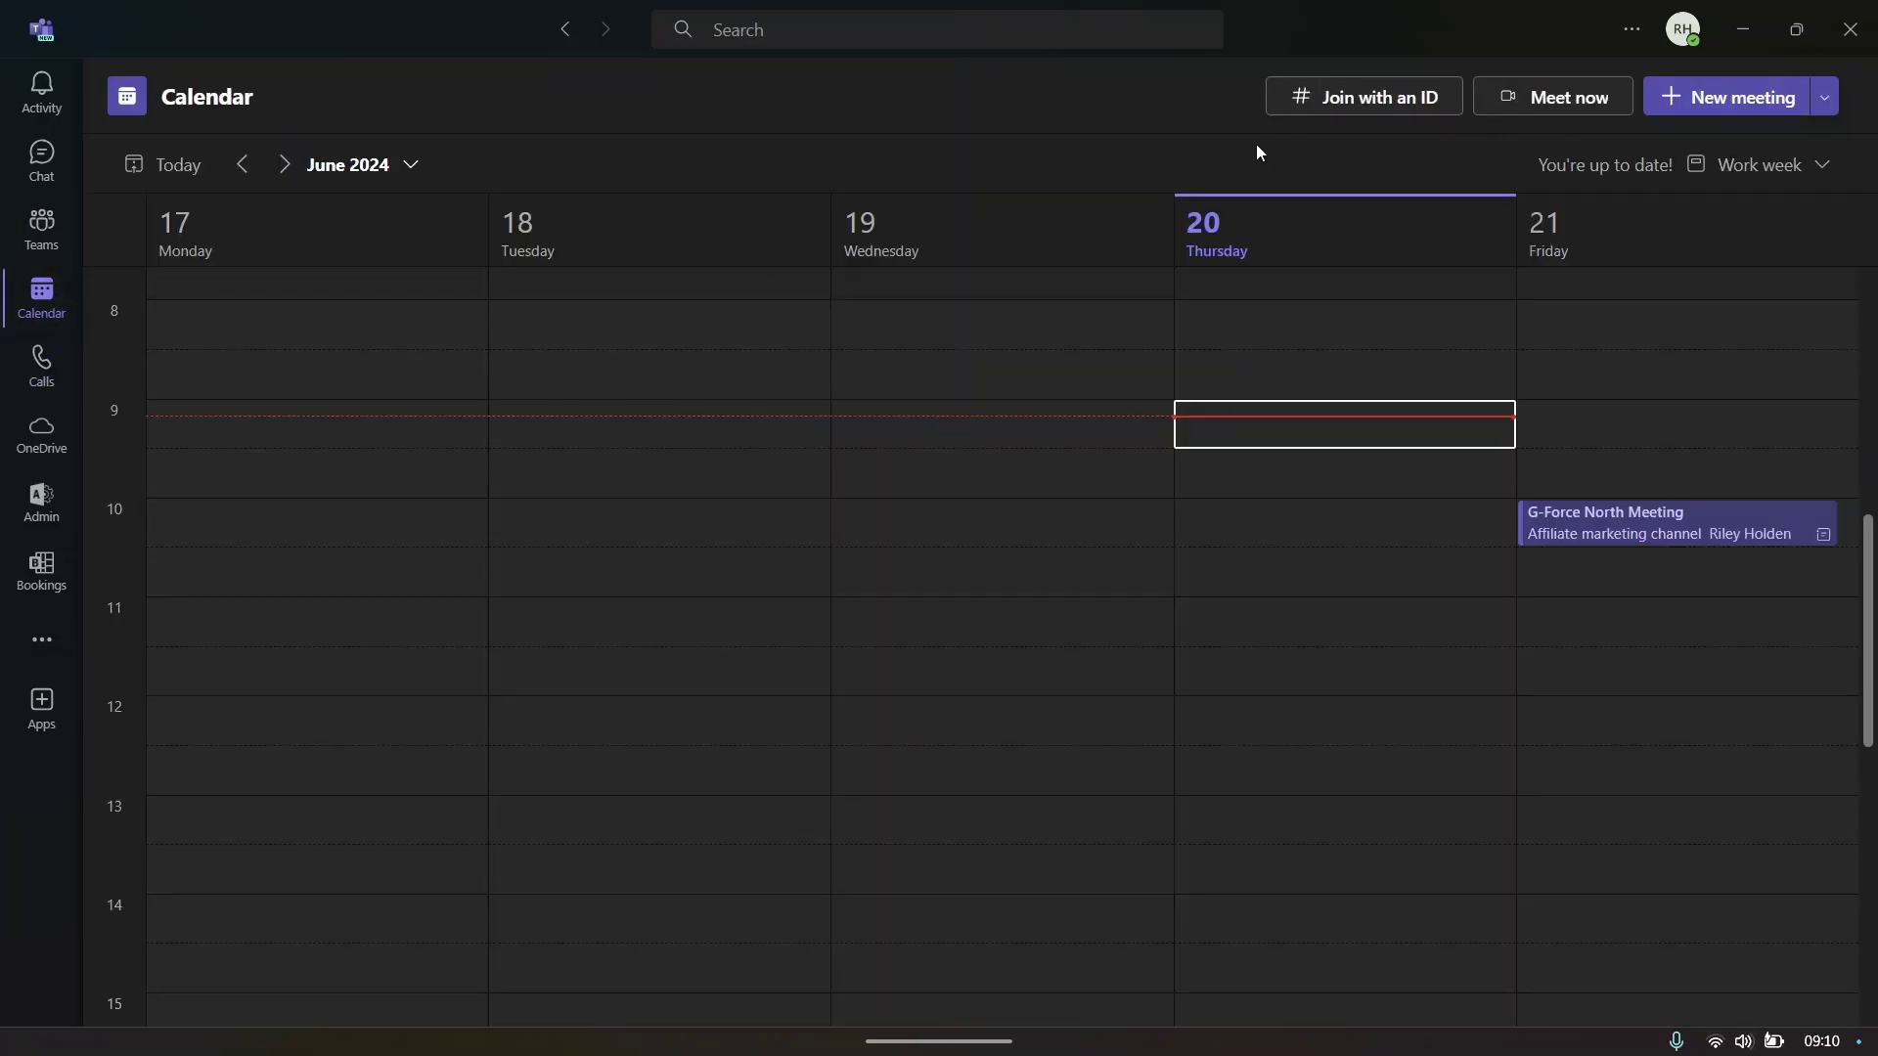
click(41, 433)
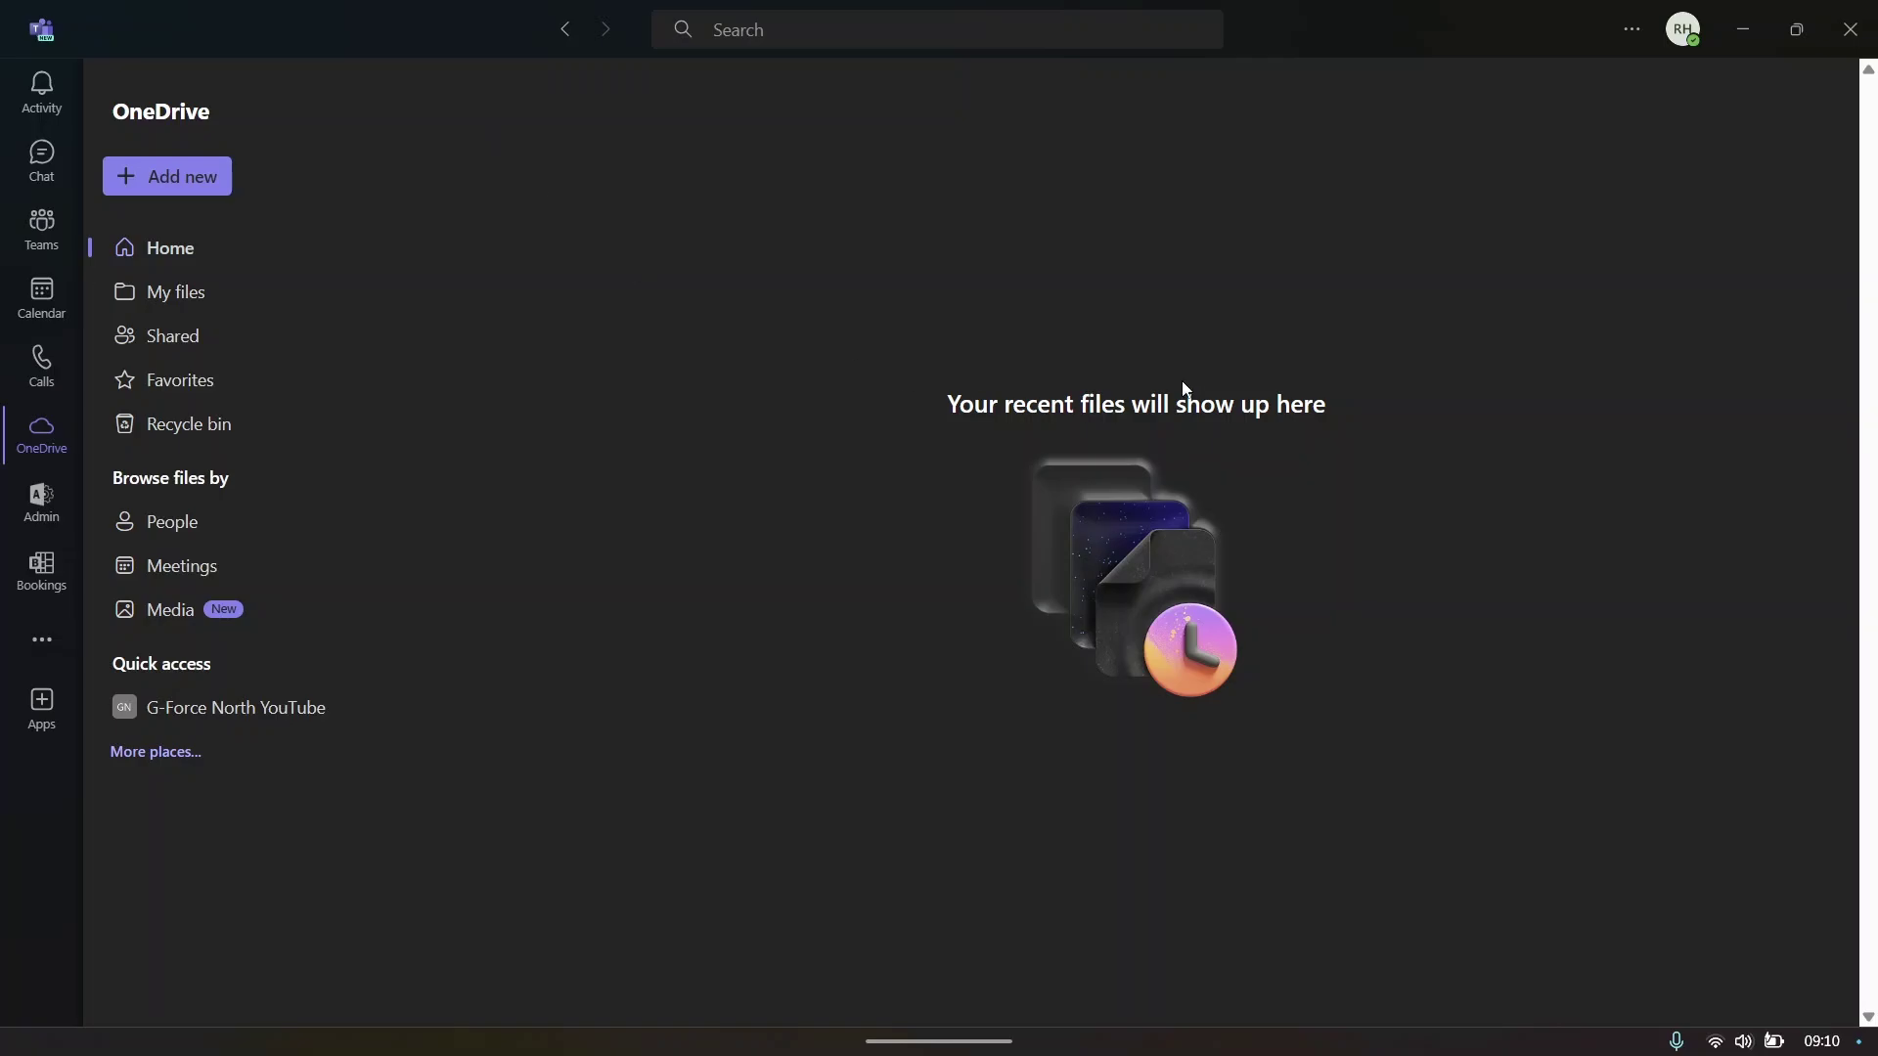
- Create a new red folder named 'YouTube Thumbnails' in OneDrive's My files
click(205, 179)
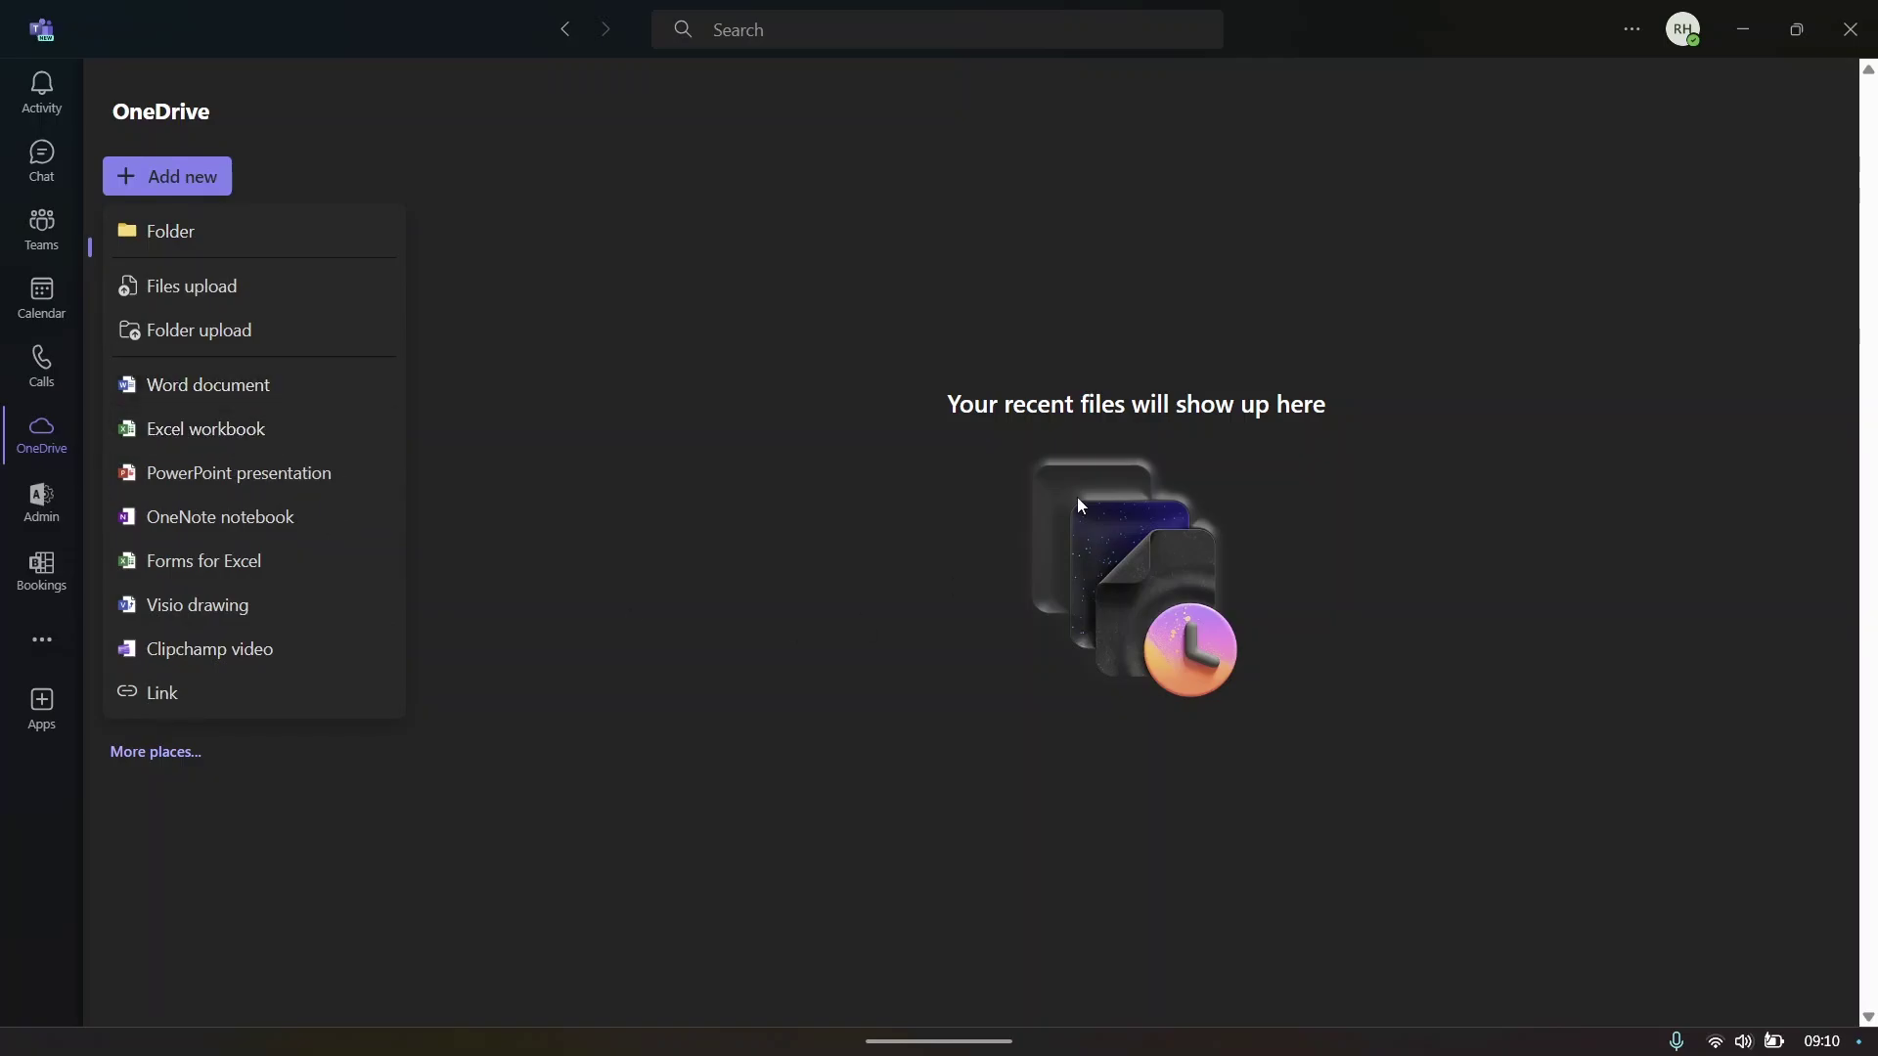
click(689, 179)
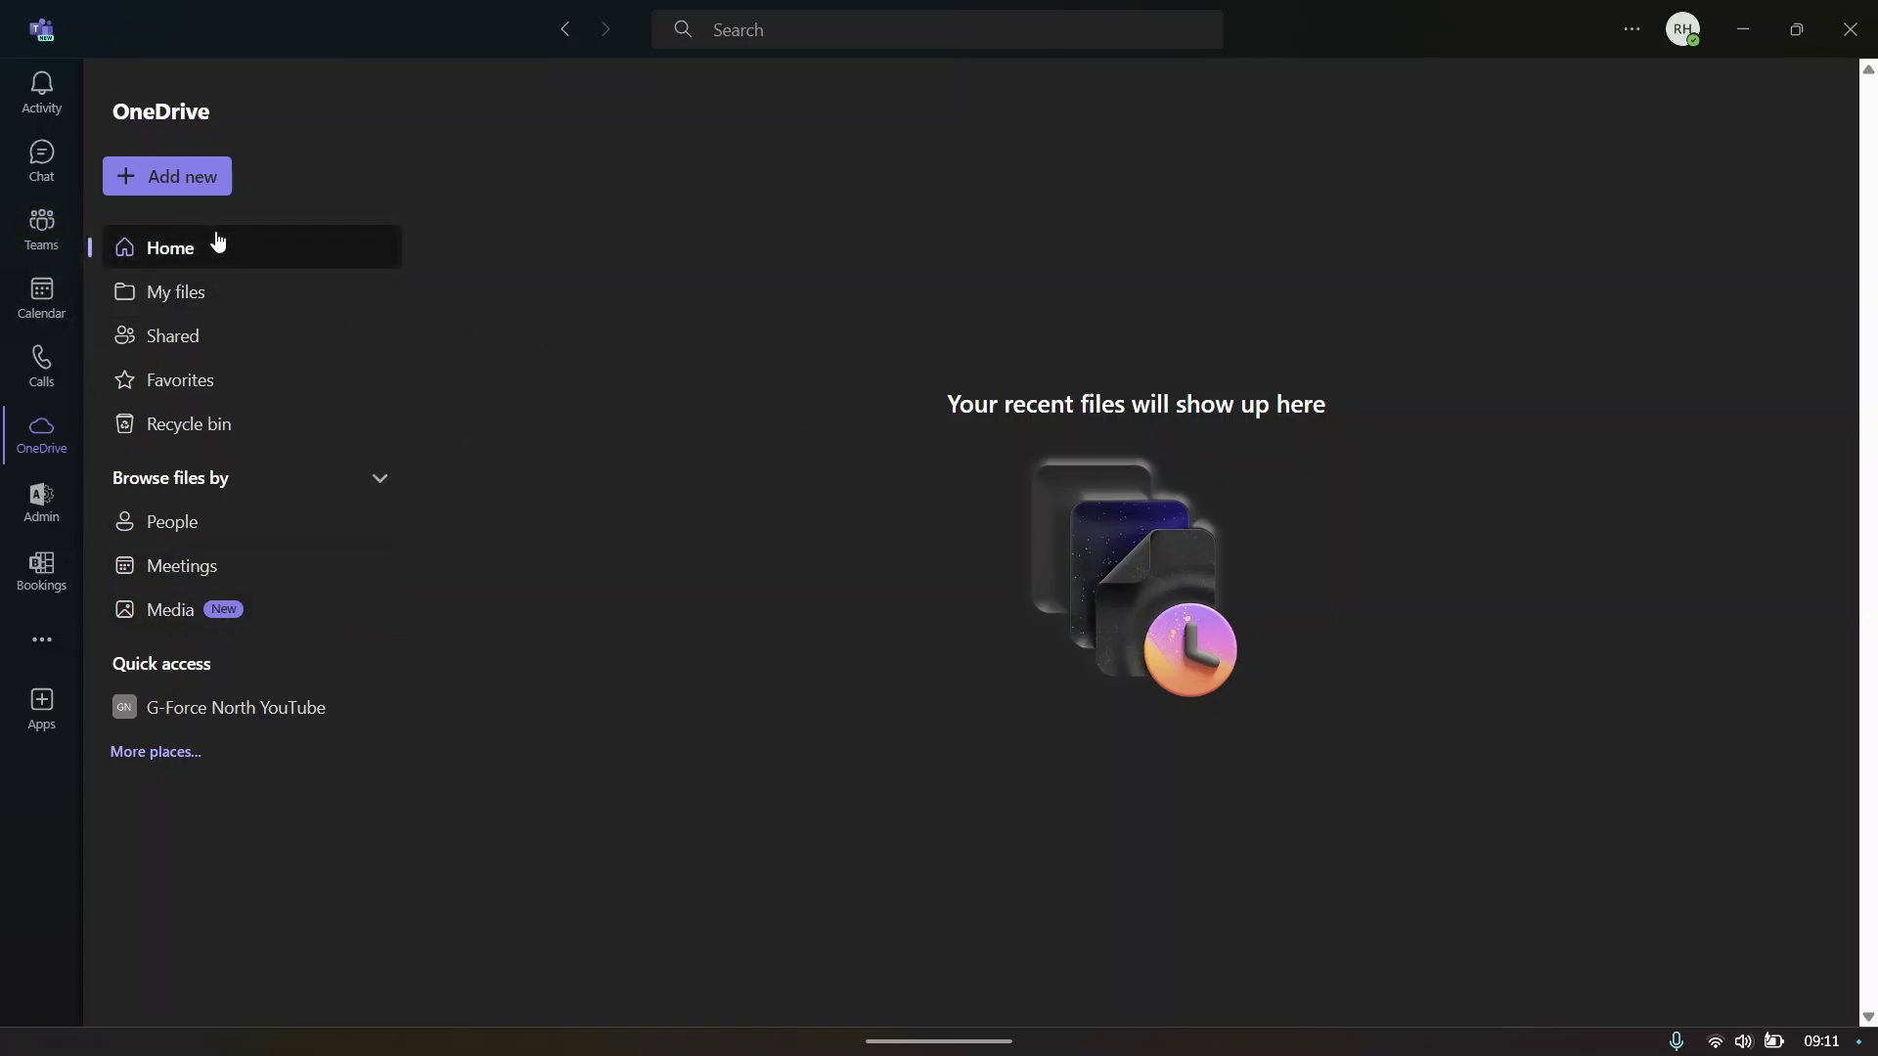
click(185, 196)
click(176, 233)
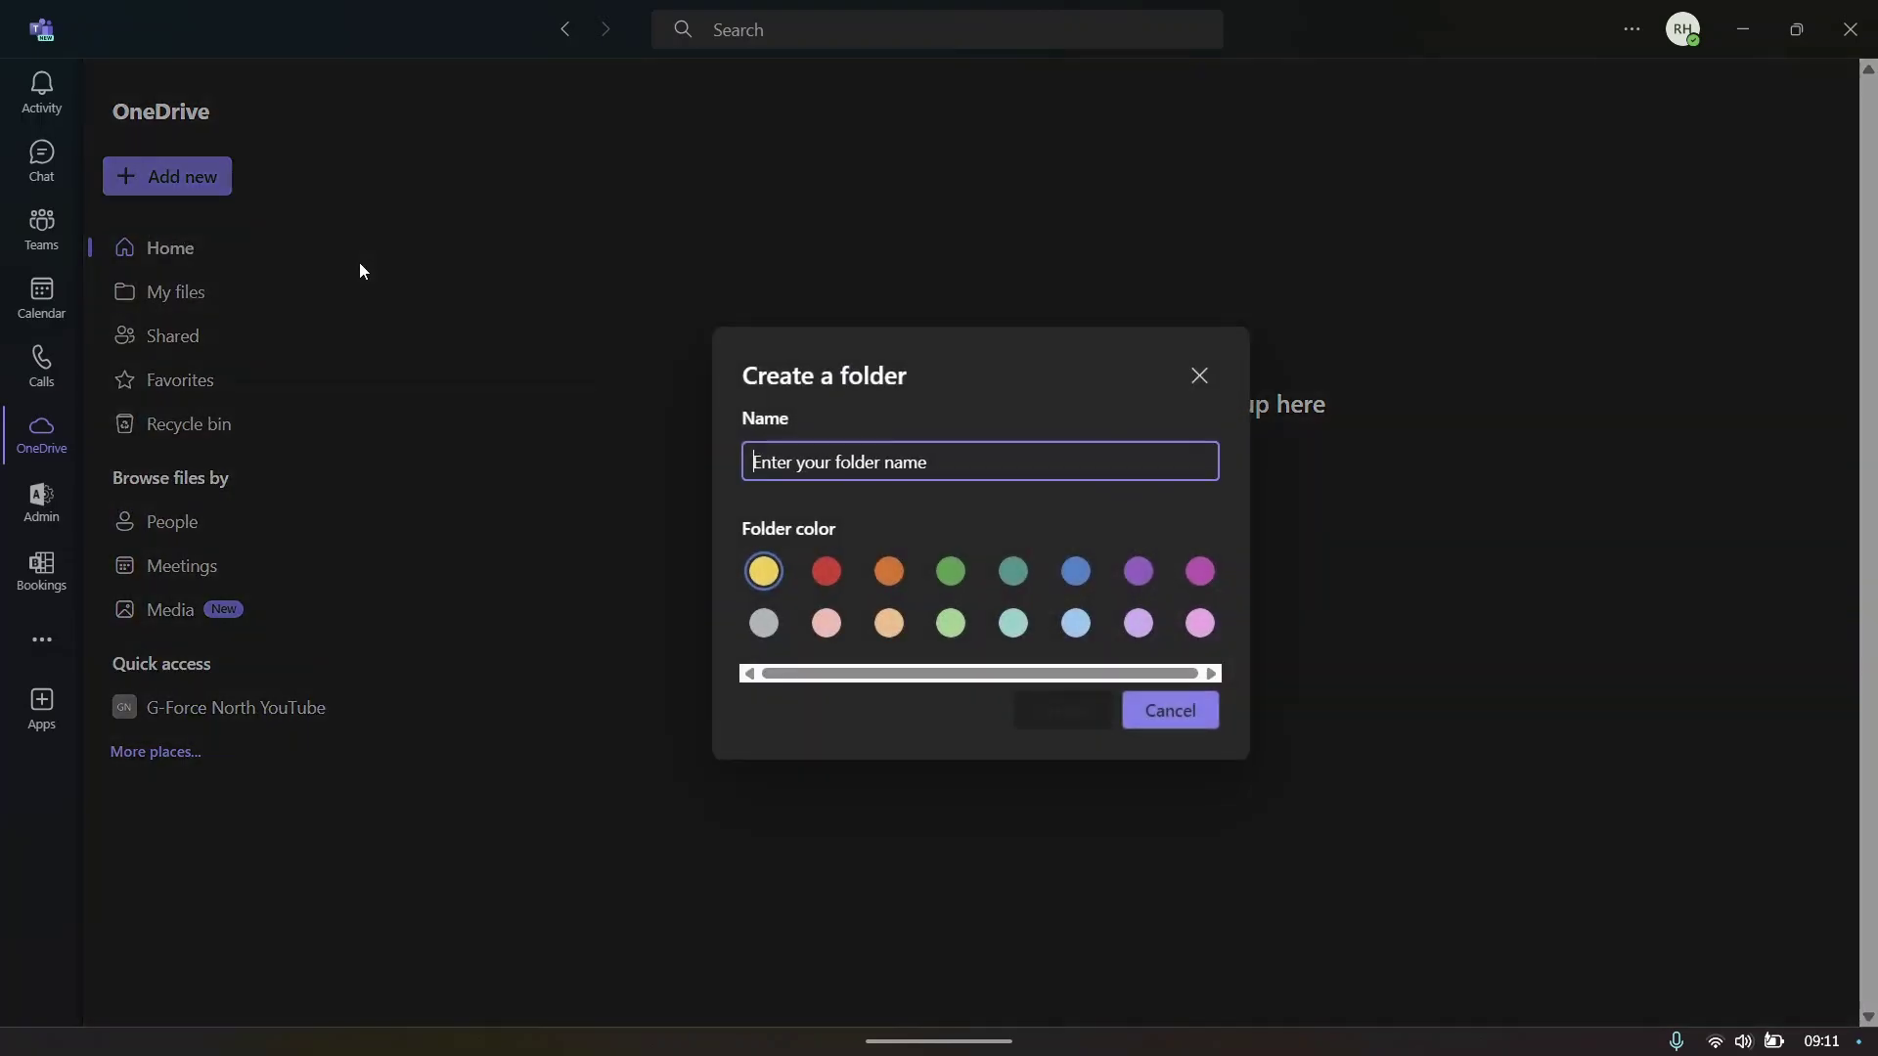
text(Y)
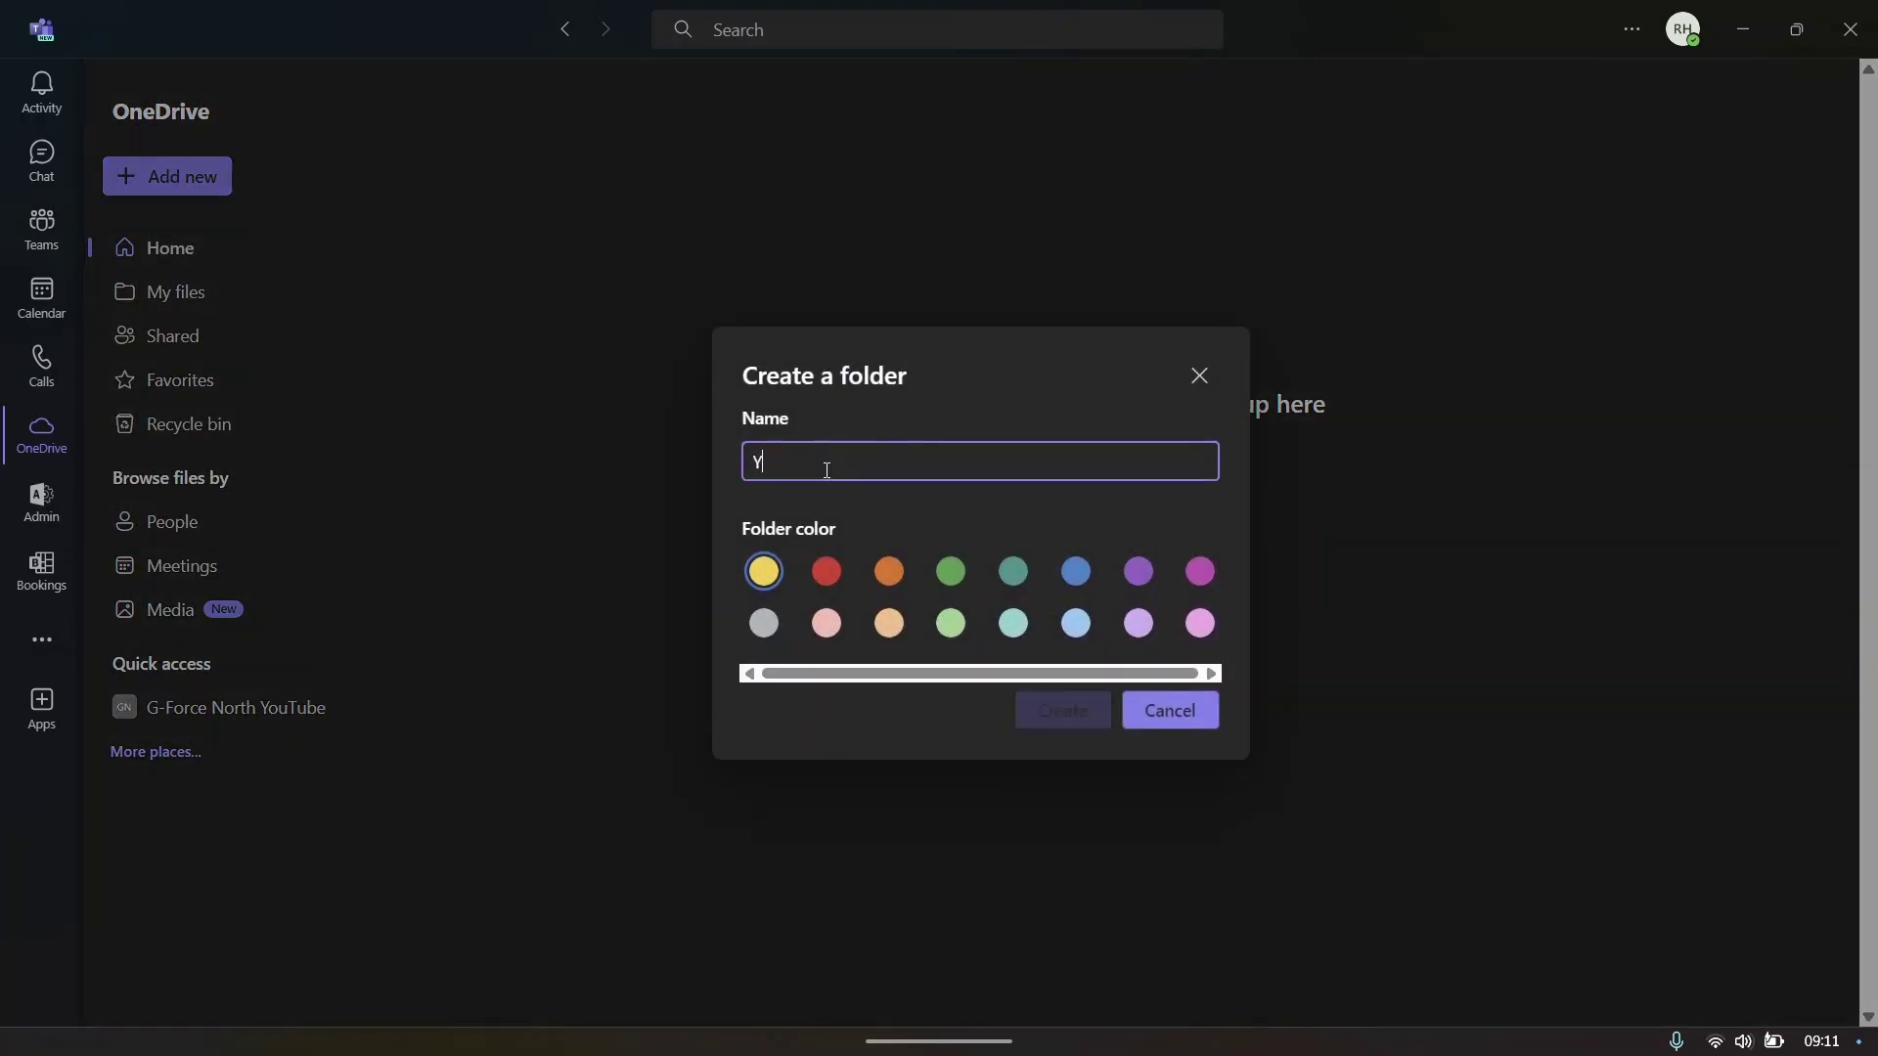
text(ouTube Thumbnails)
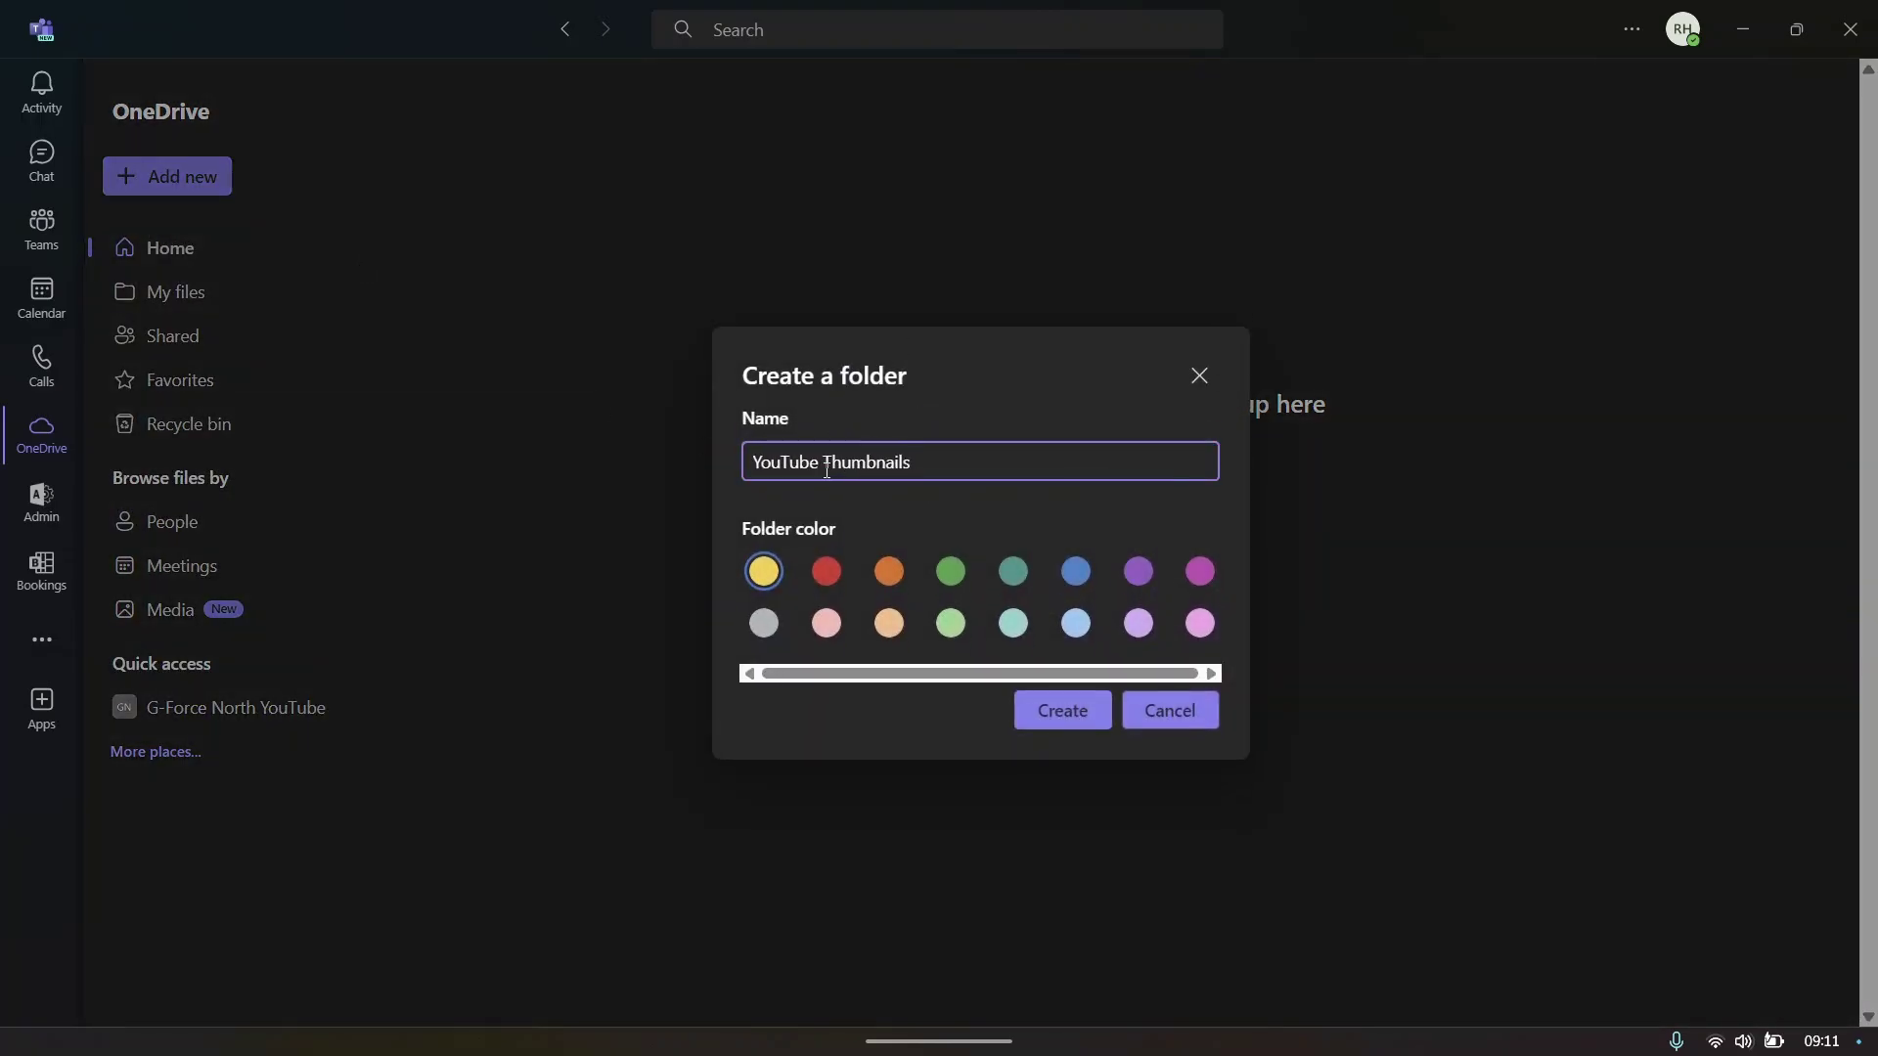
click(834, 568)
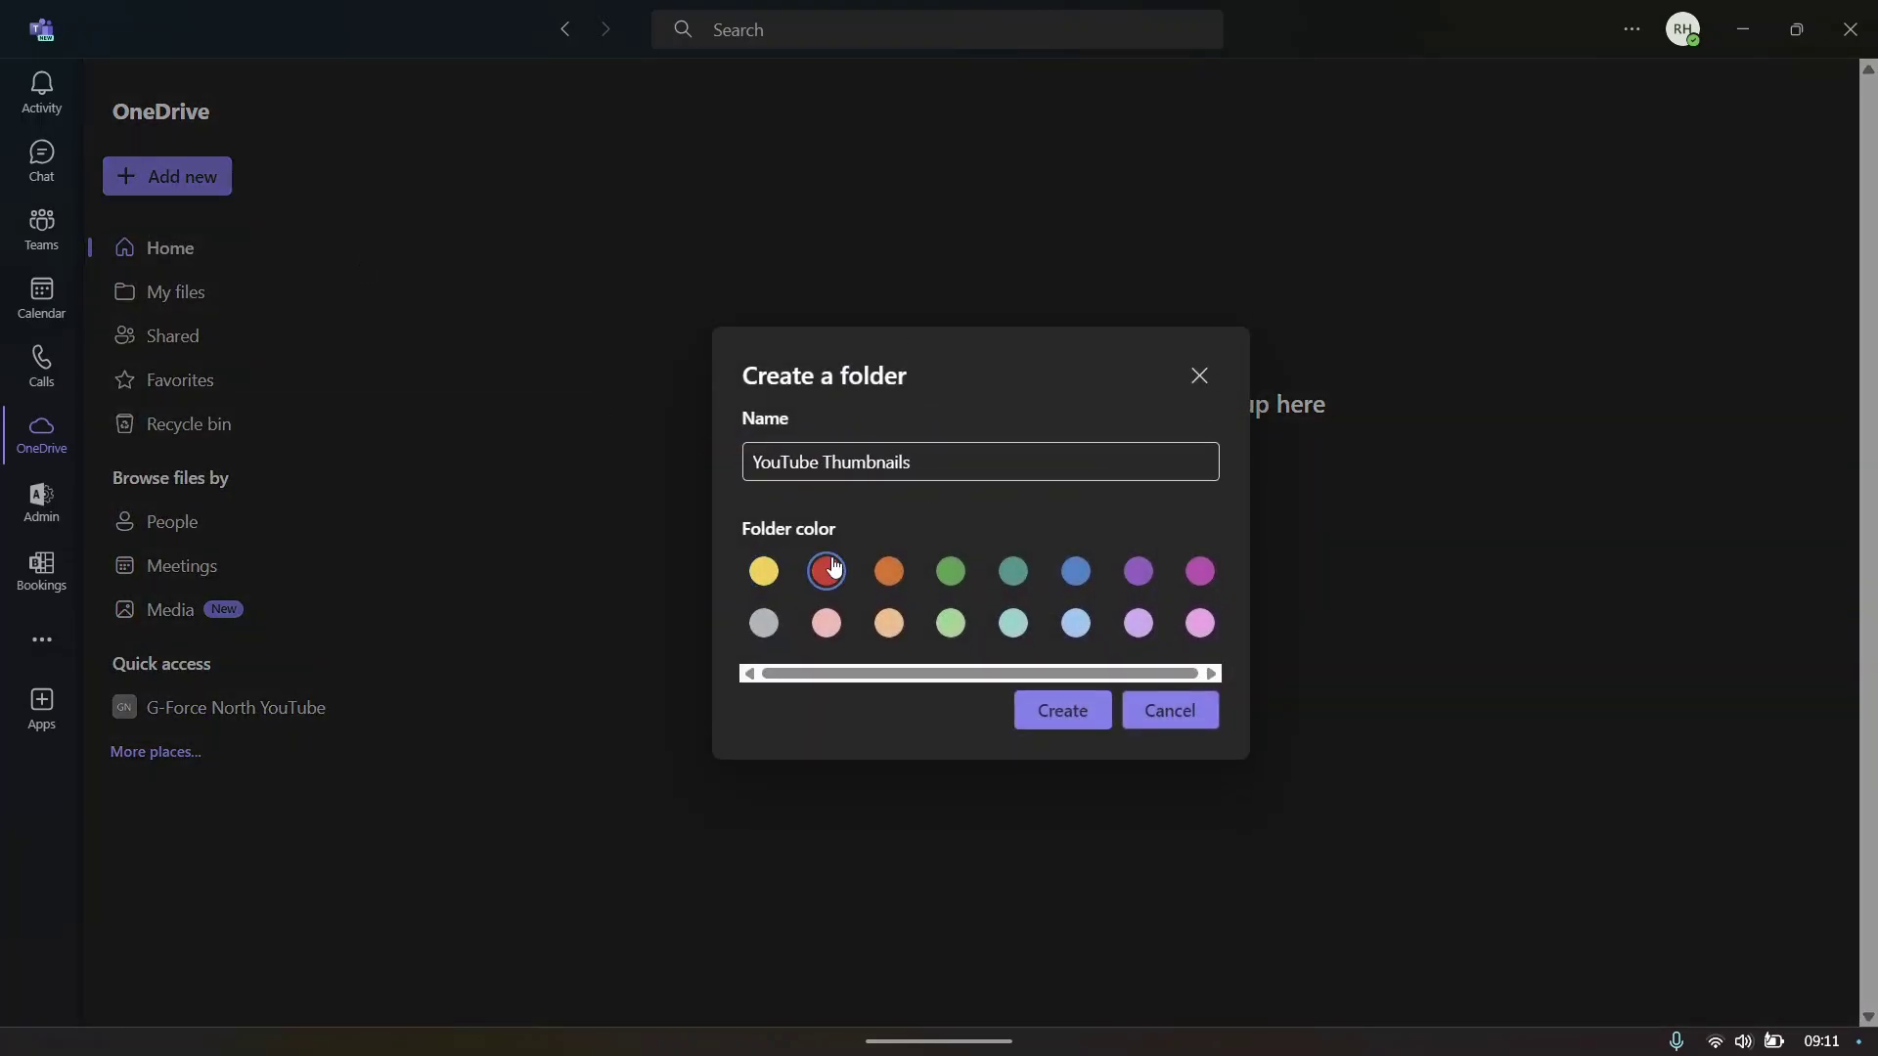
click(1061, 712)
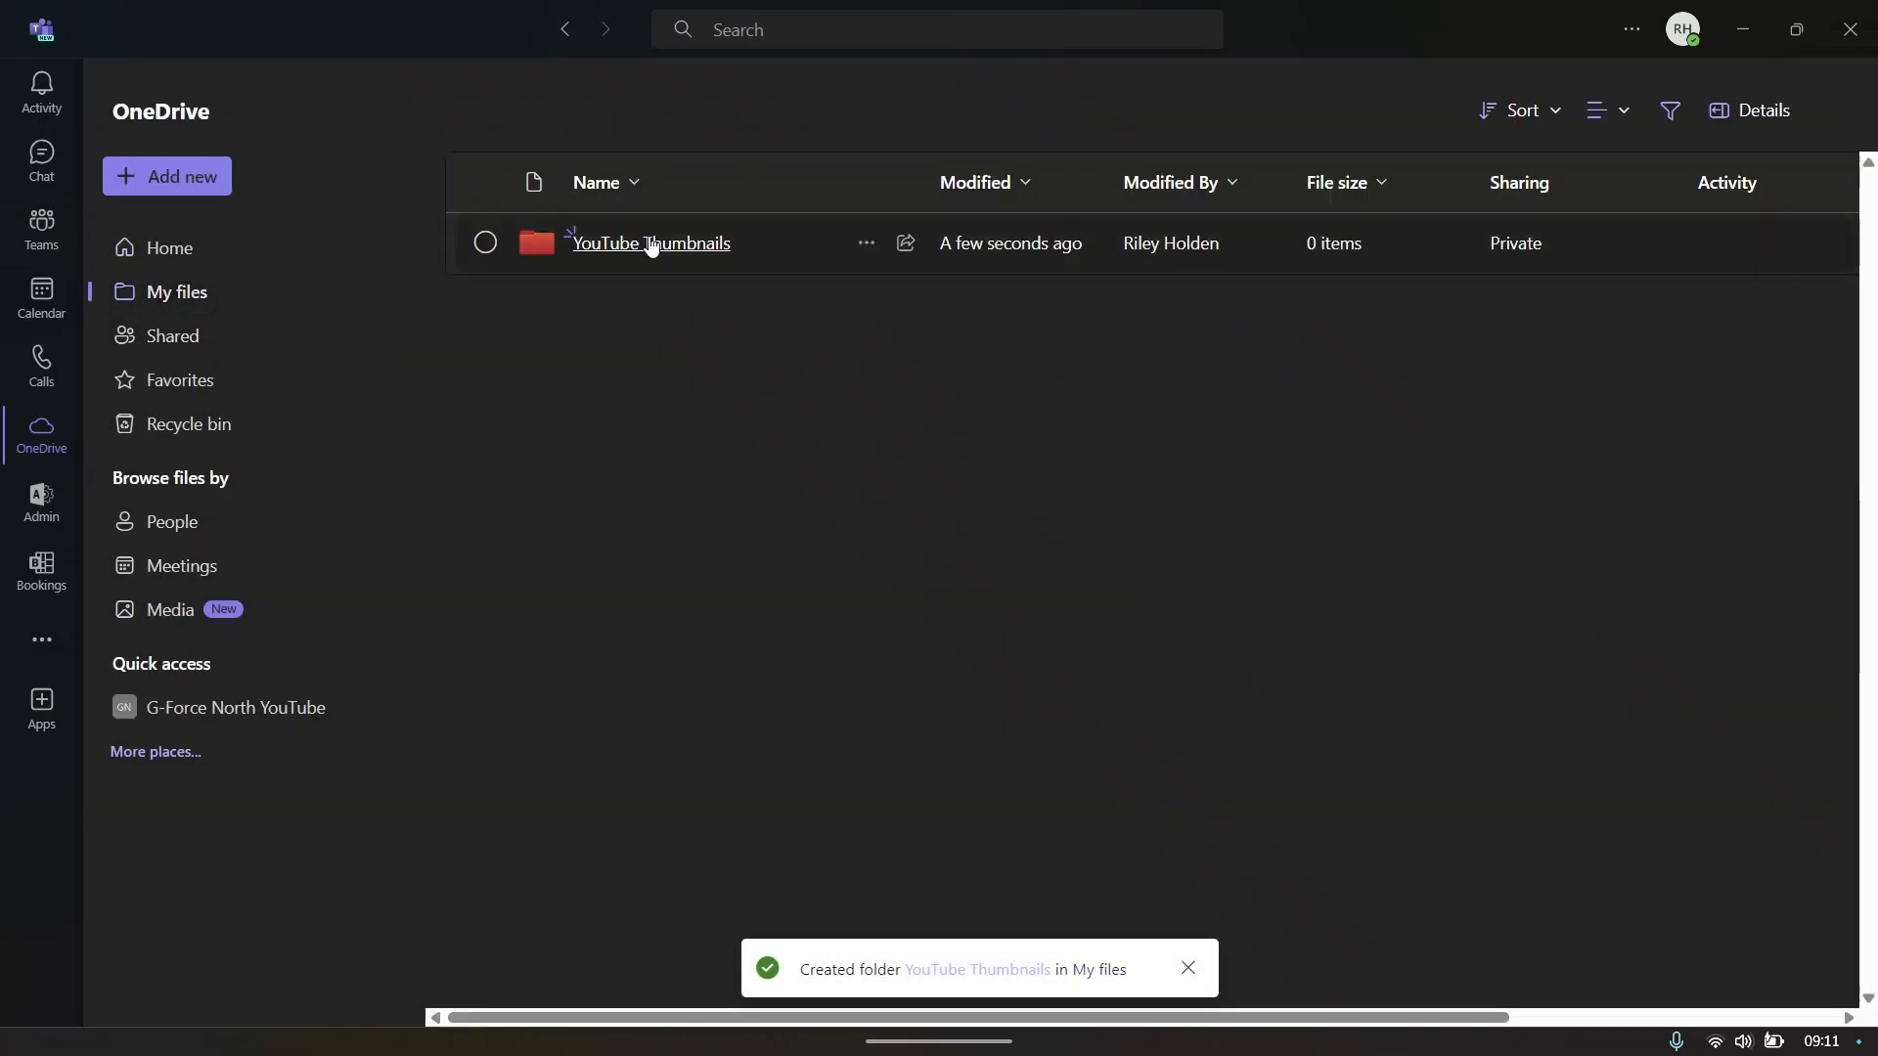
- Upload the pexels photo from the computer into the YouTube Thumbnails folder
double_click(643, 247)
click(831, 546)
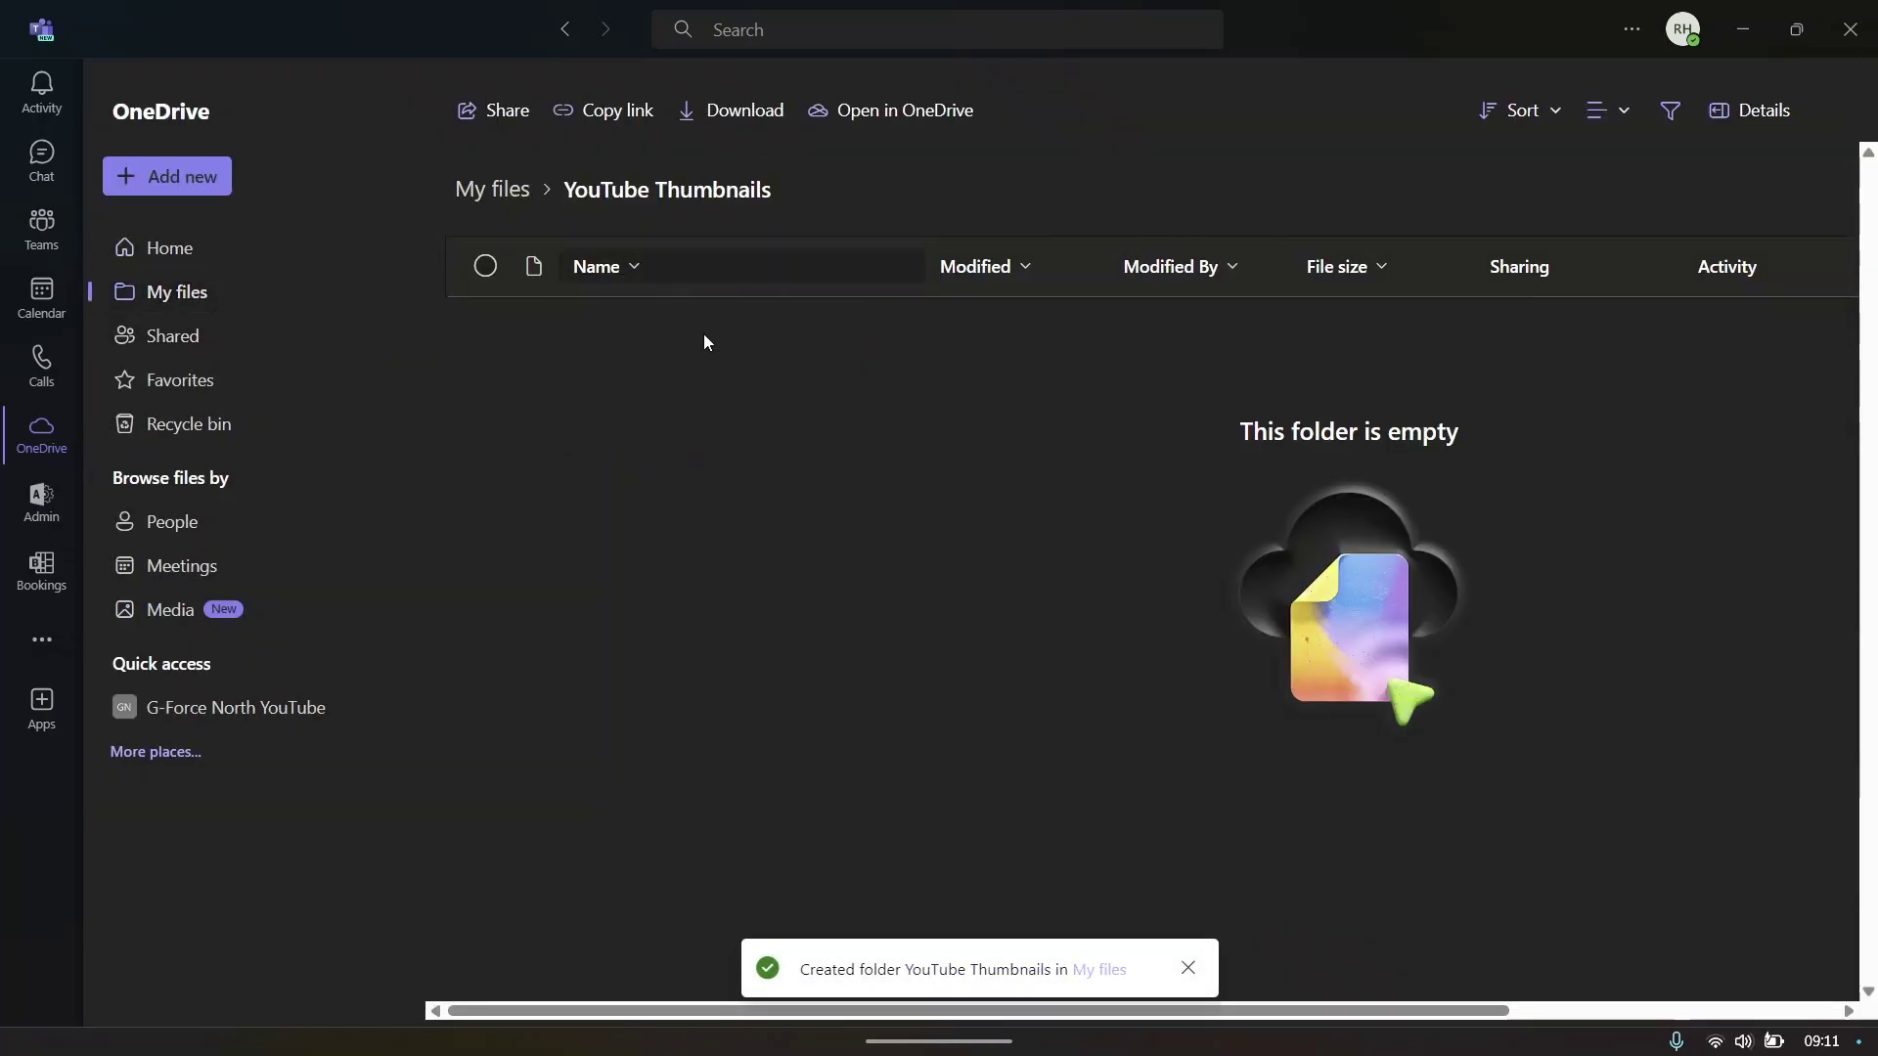
click(225, 180)
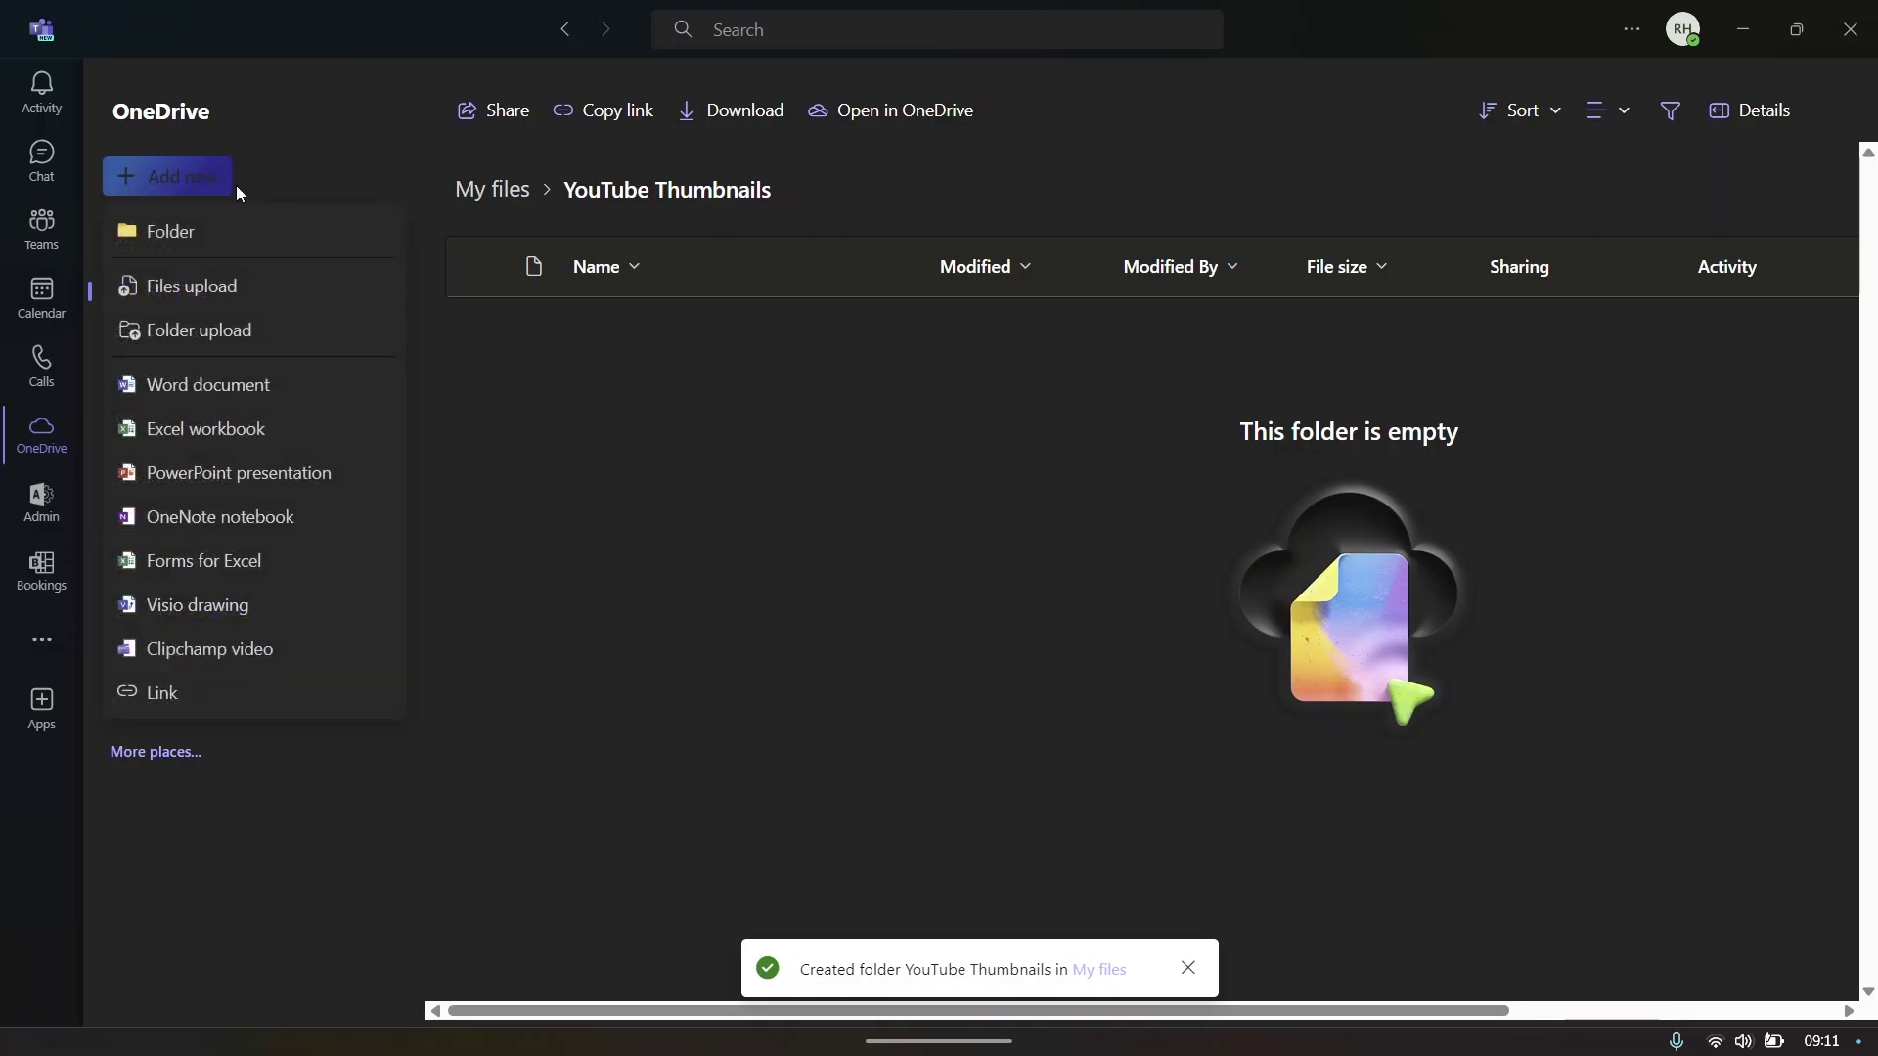
click(275, 297)
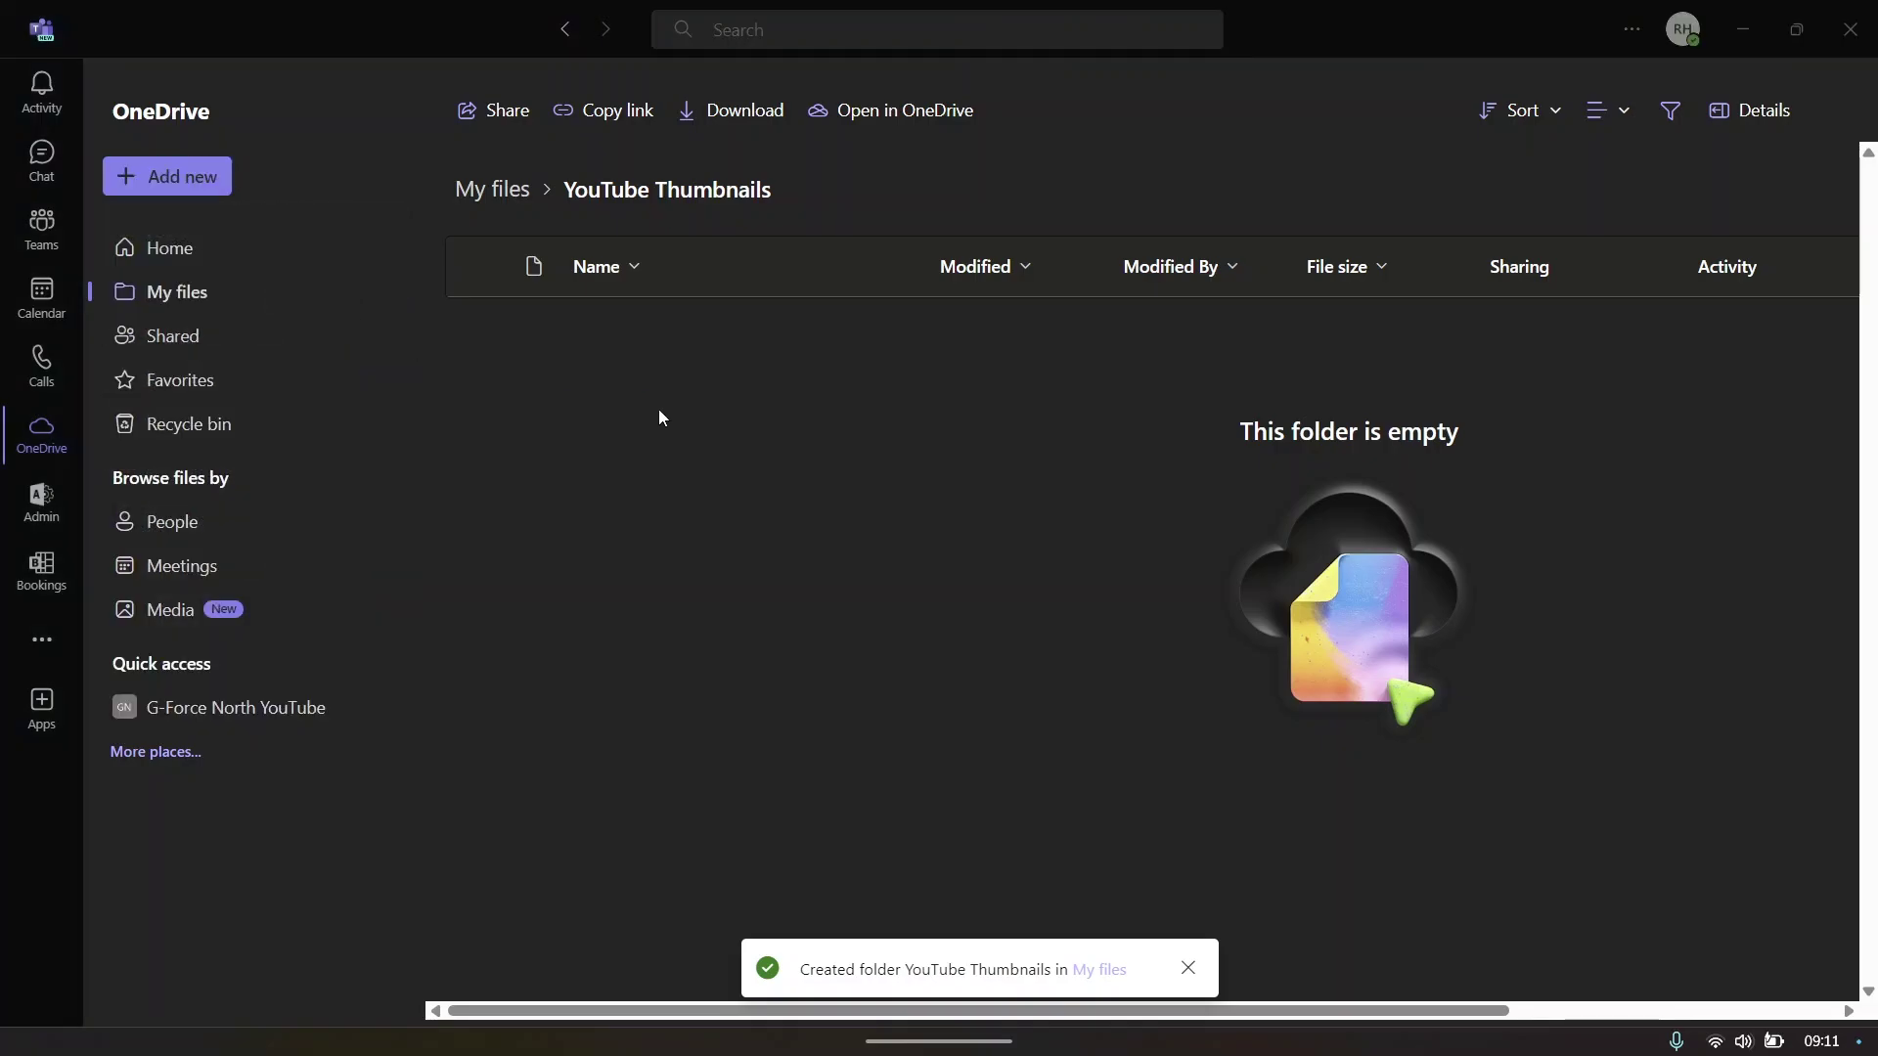
double_click(395, 227)
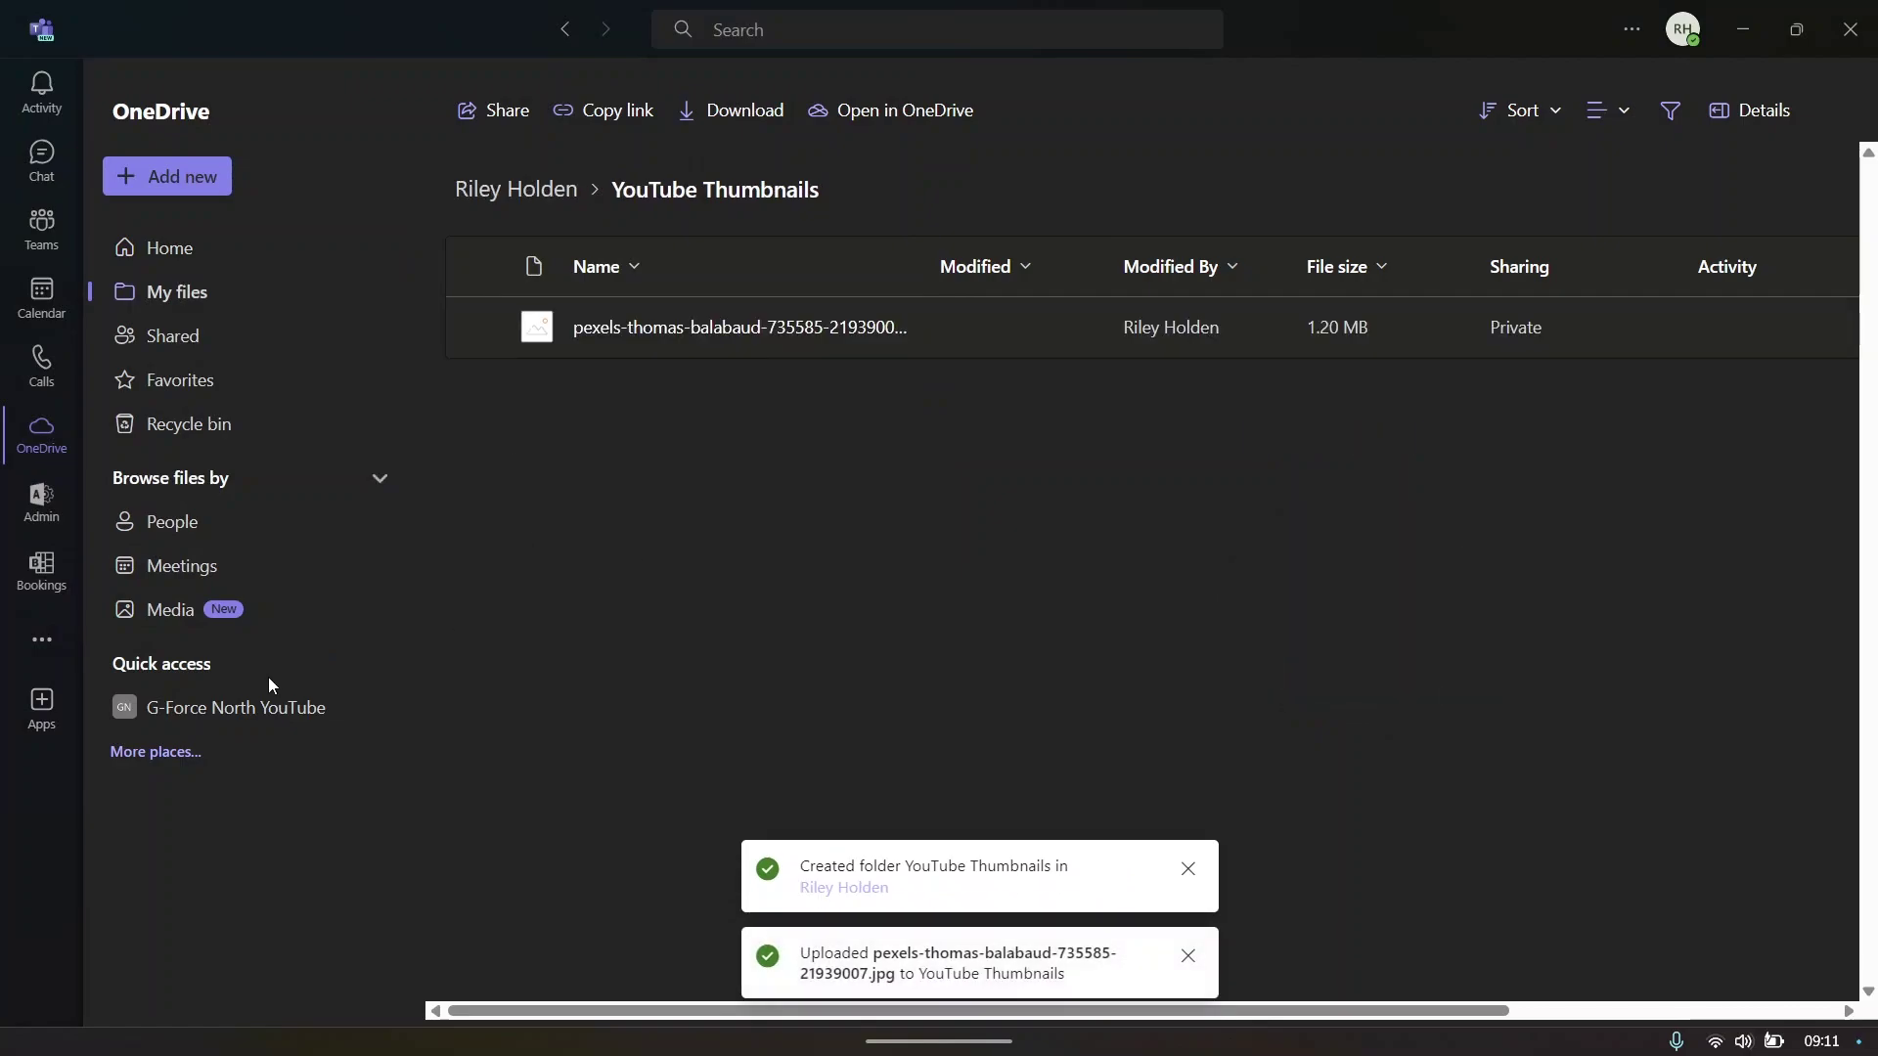
- Go back to My files to check the new folder, then open the Admin dashboard
click(216, 262)
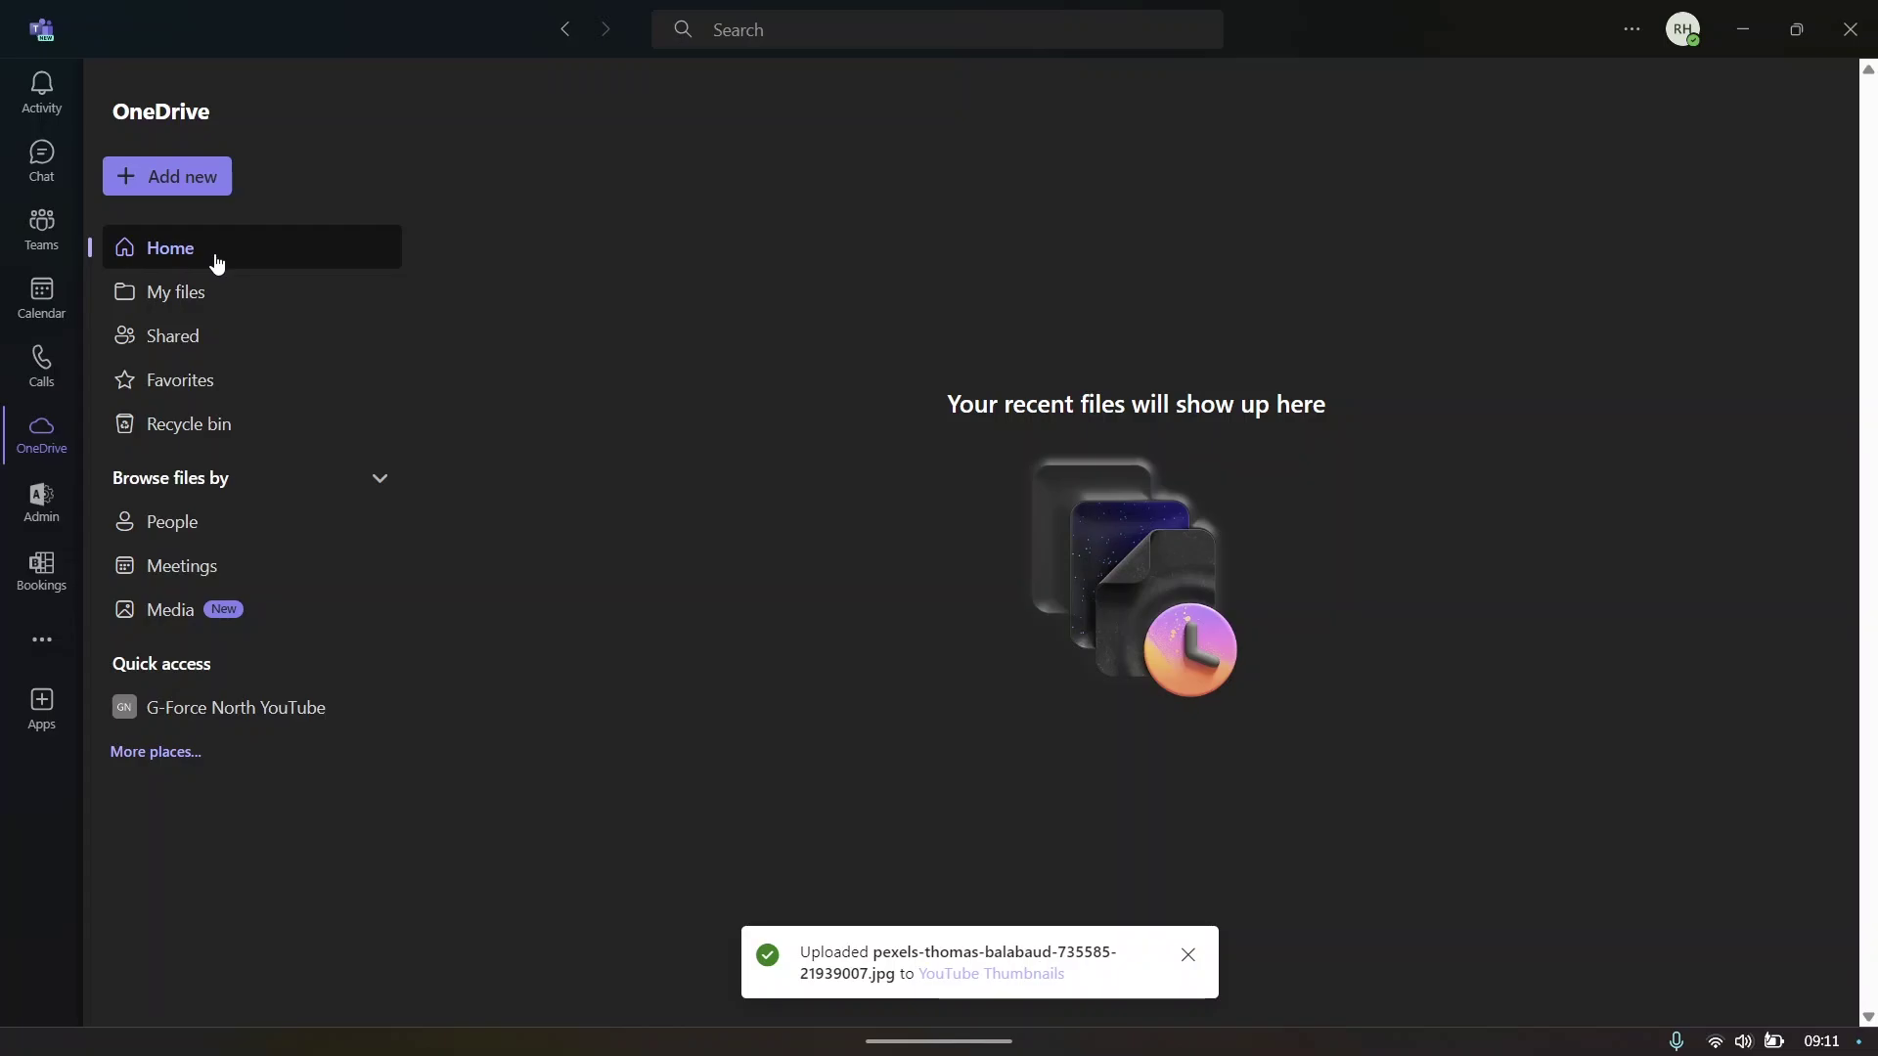
click(217, 290)
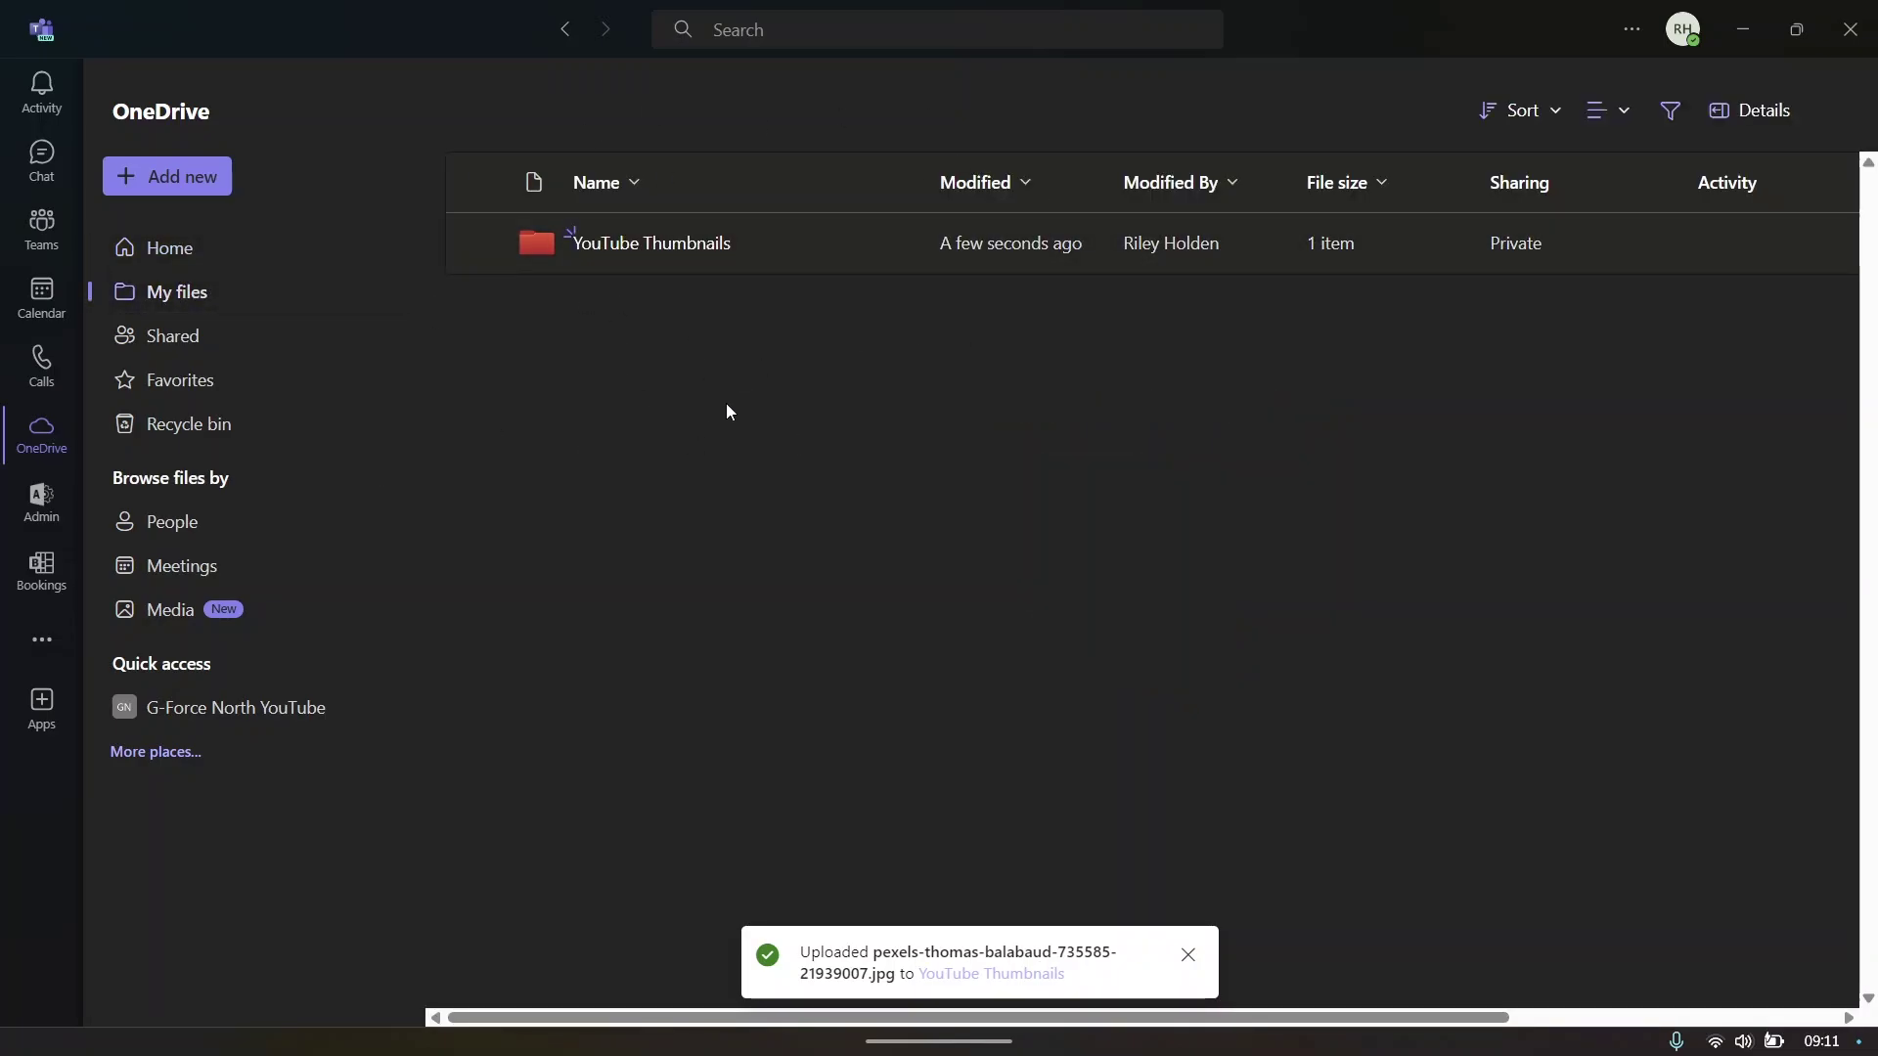
click(42, 505)
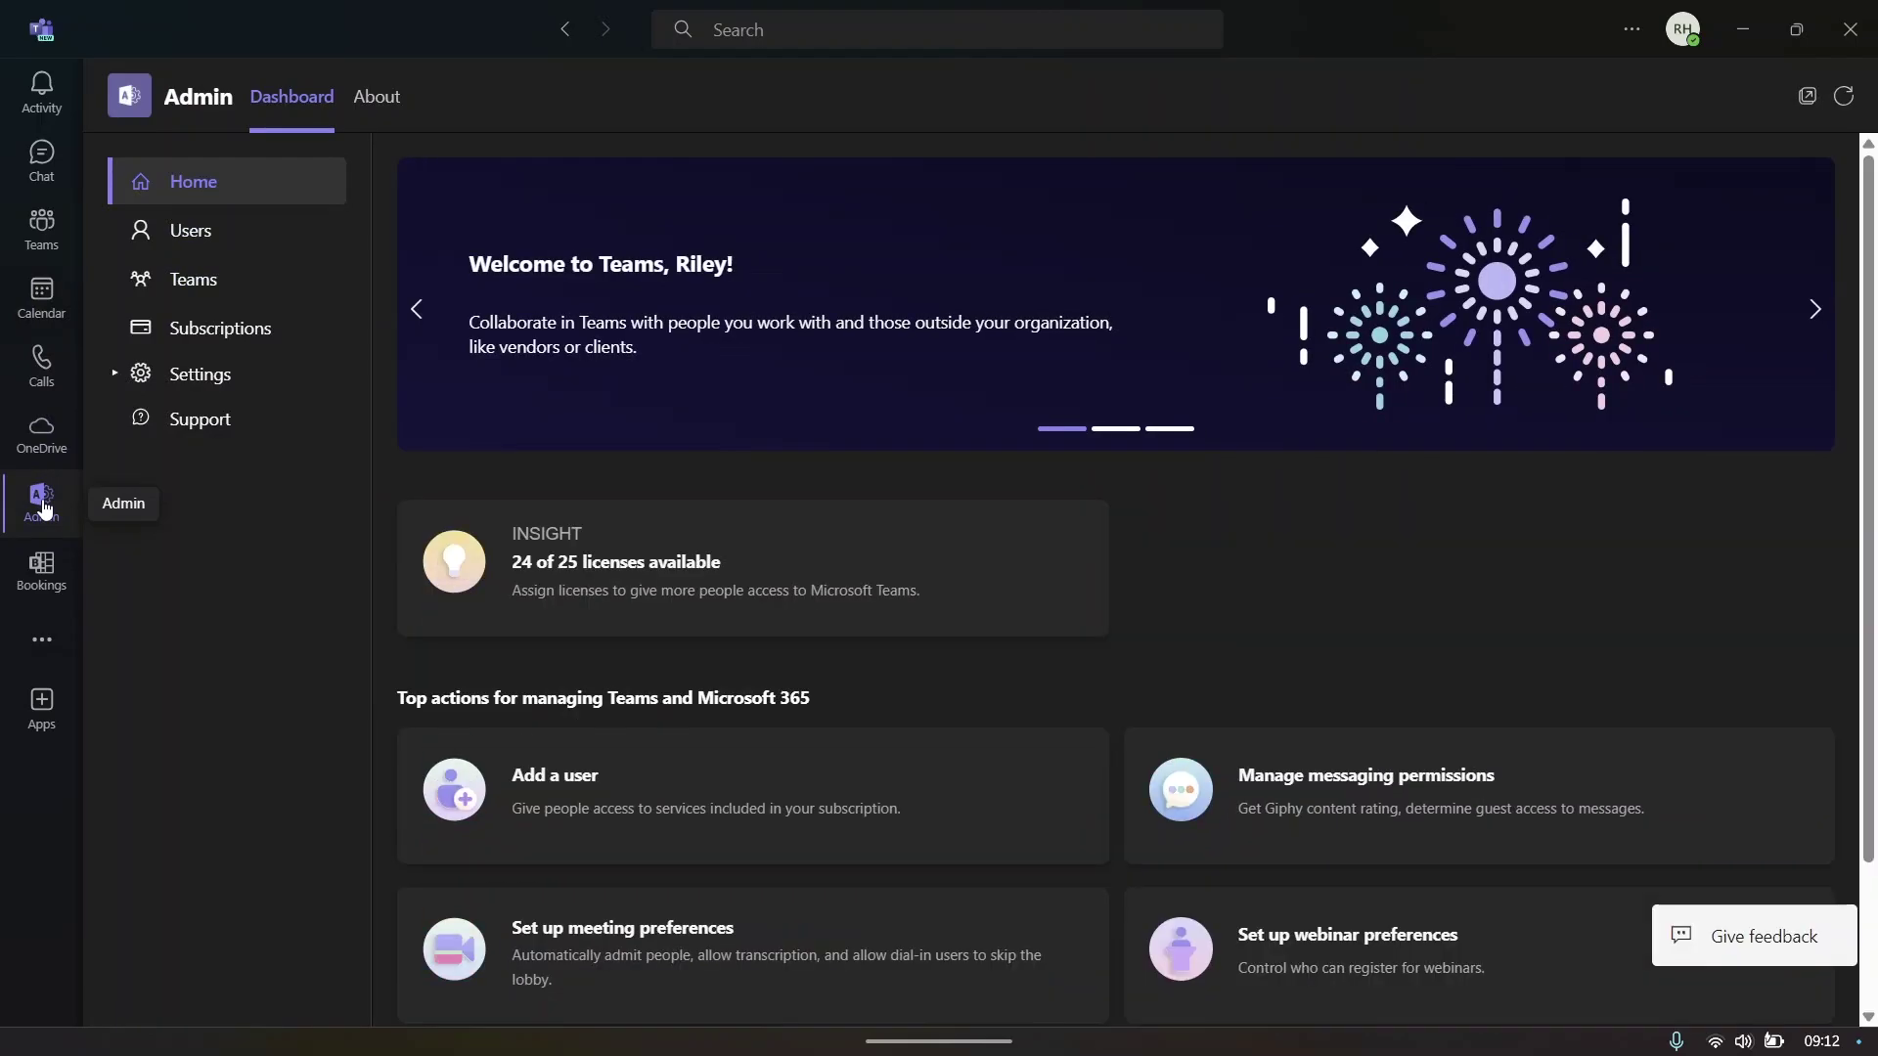
- In the messaging permissions settings, turn off Guests can delete messages
scroll(612, 483, down, 2)
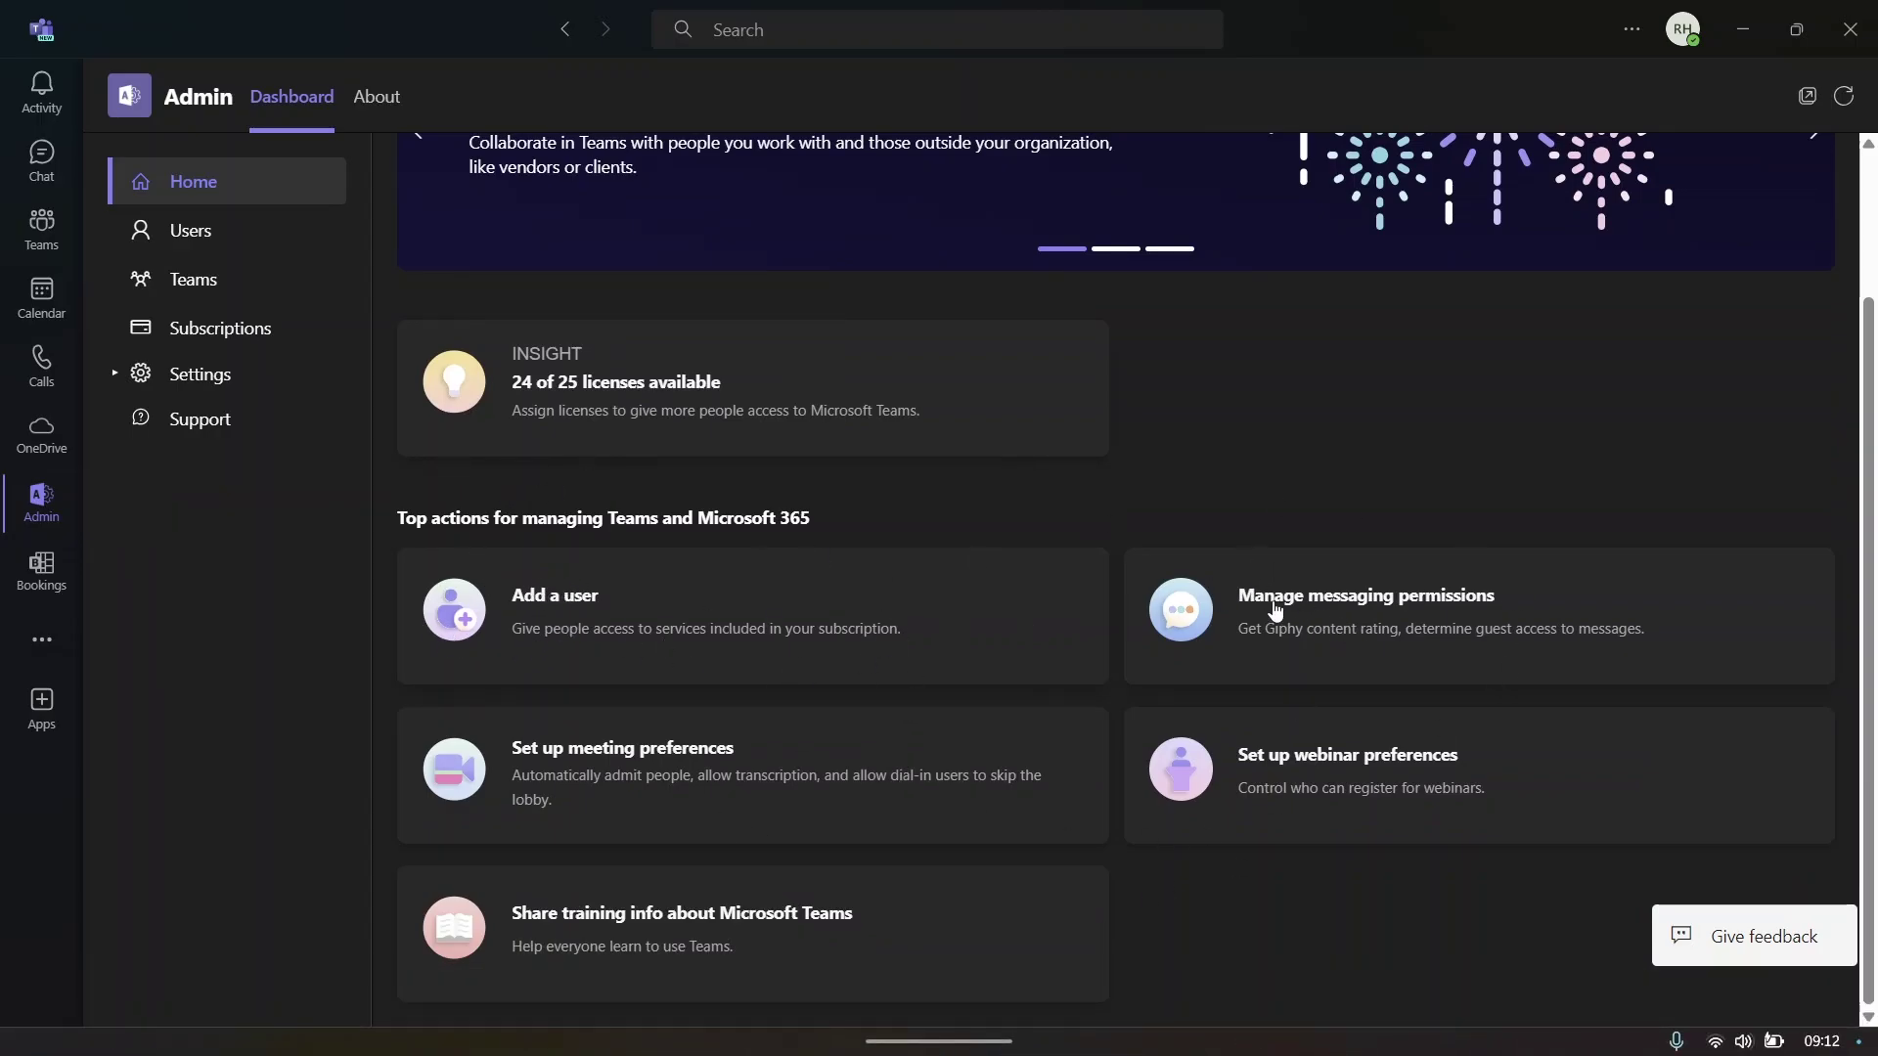
click(1418, 623)
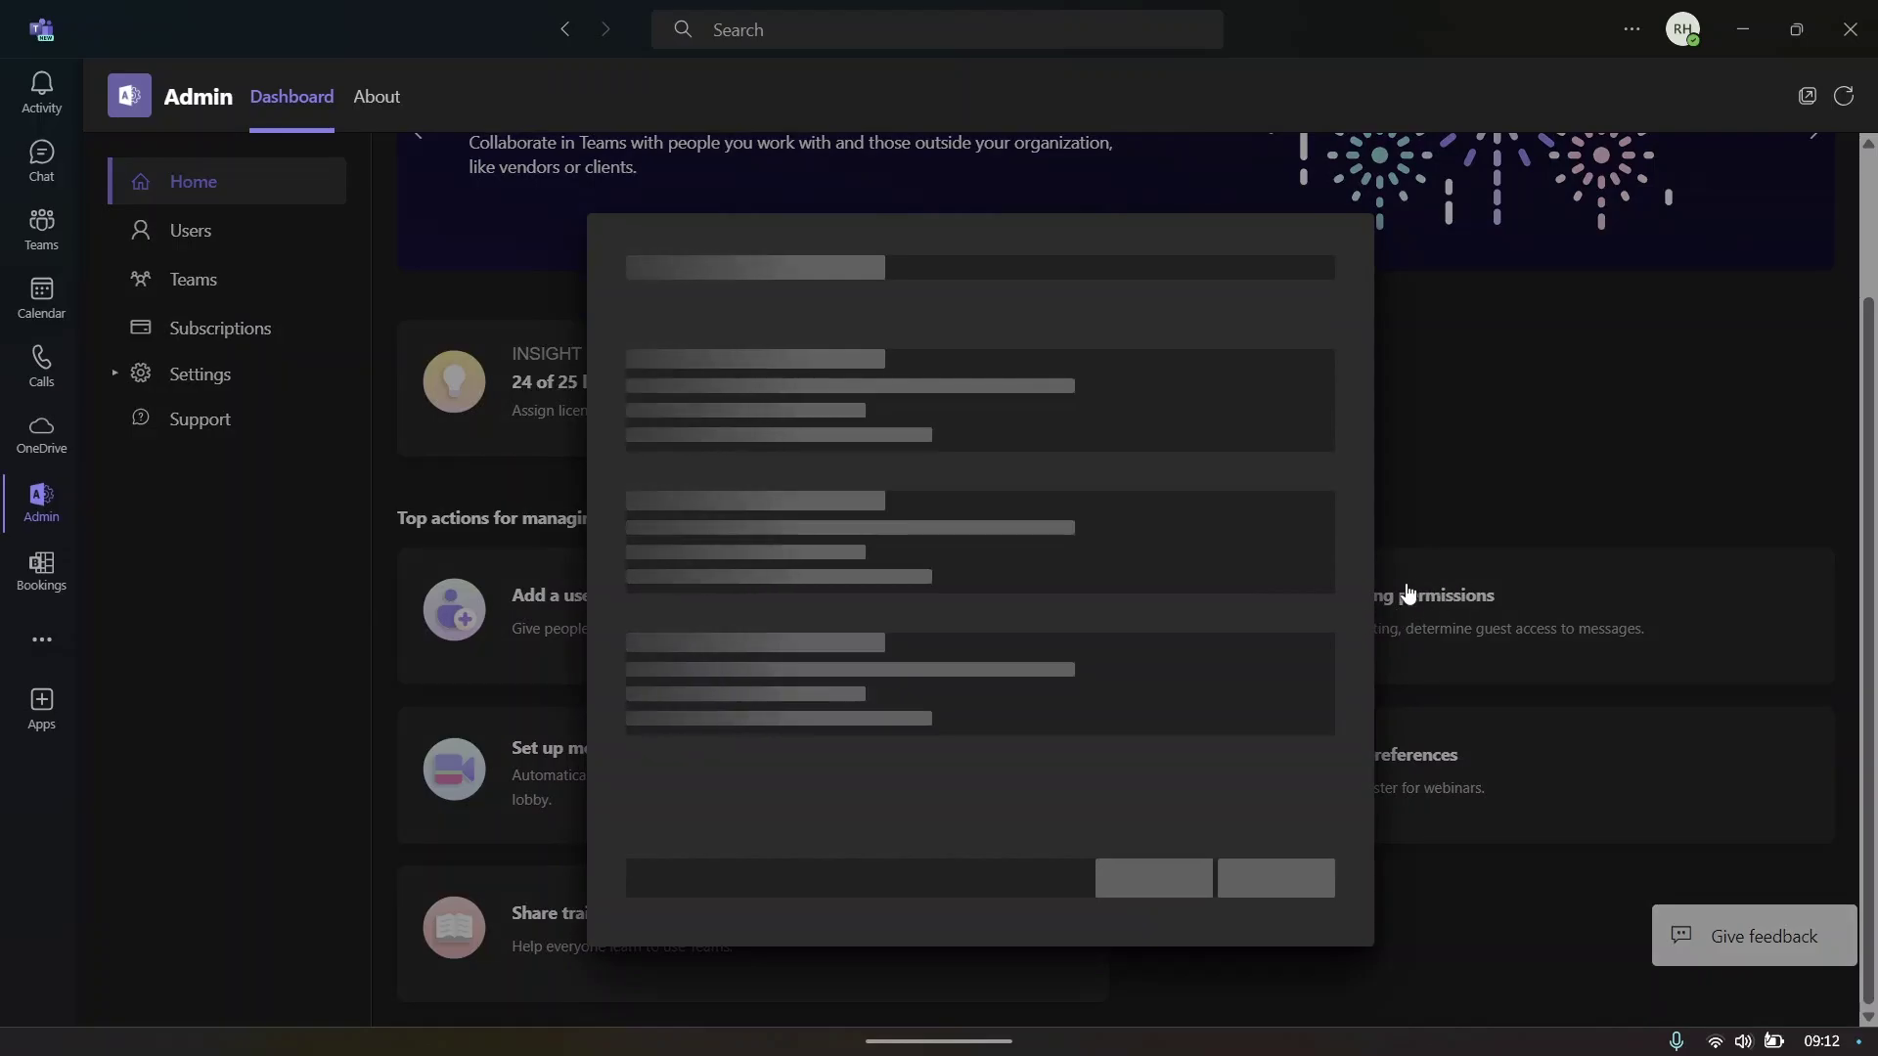
drag(616, 383, 940, 420)
click(866, 381)
double_click(865, 382)
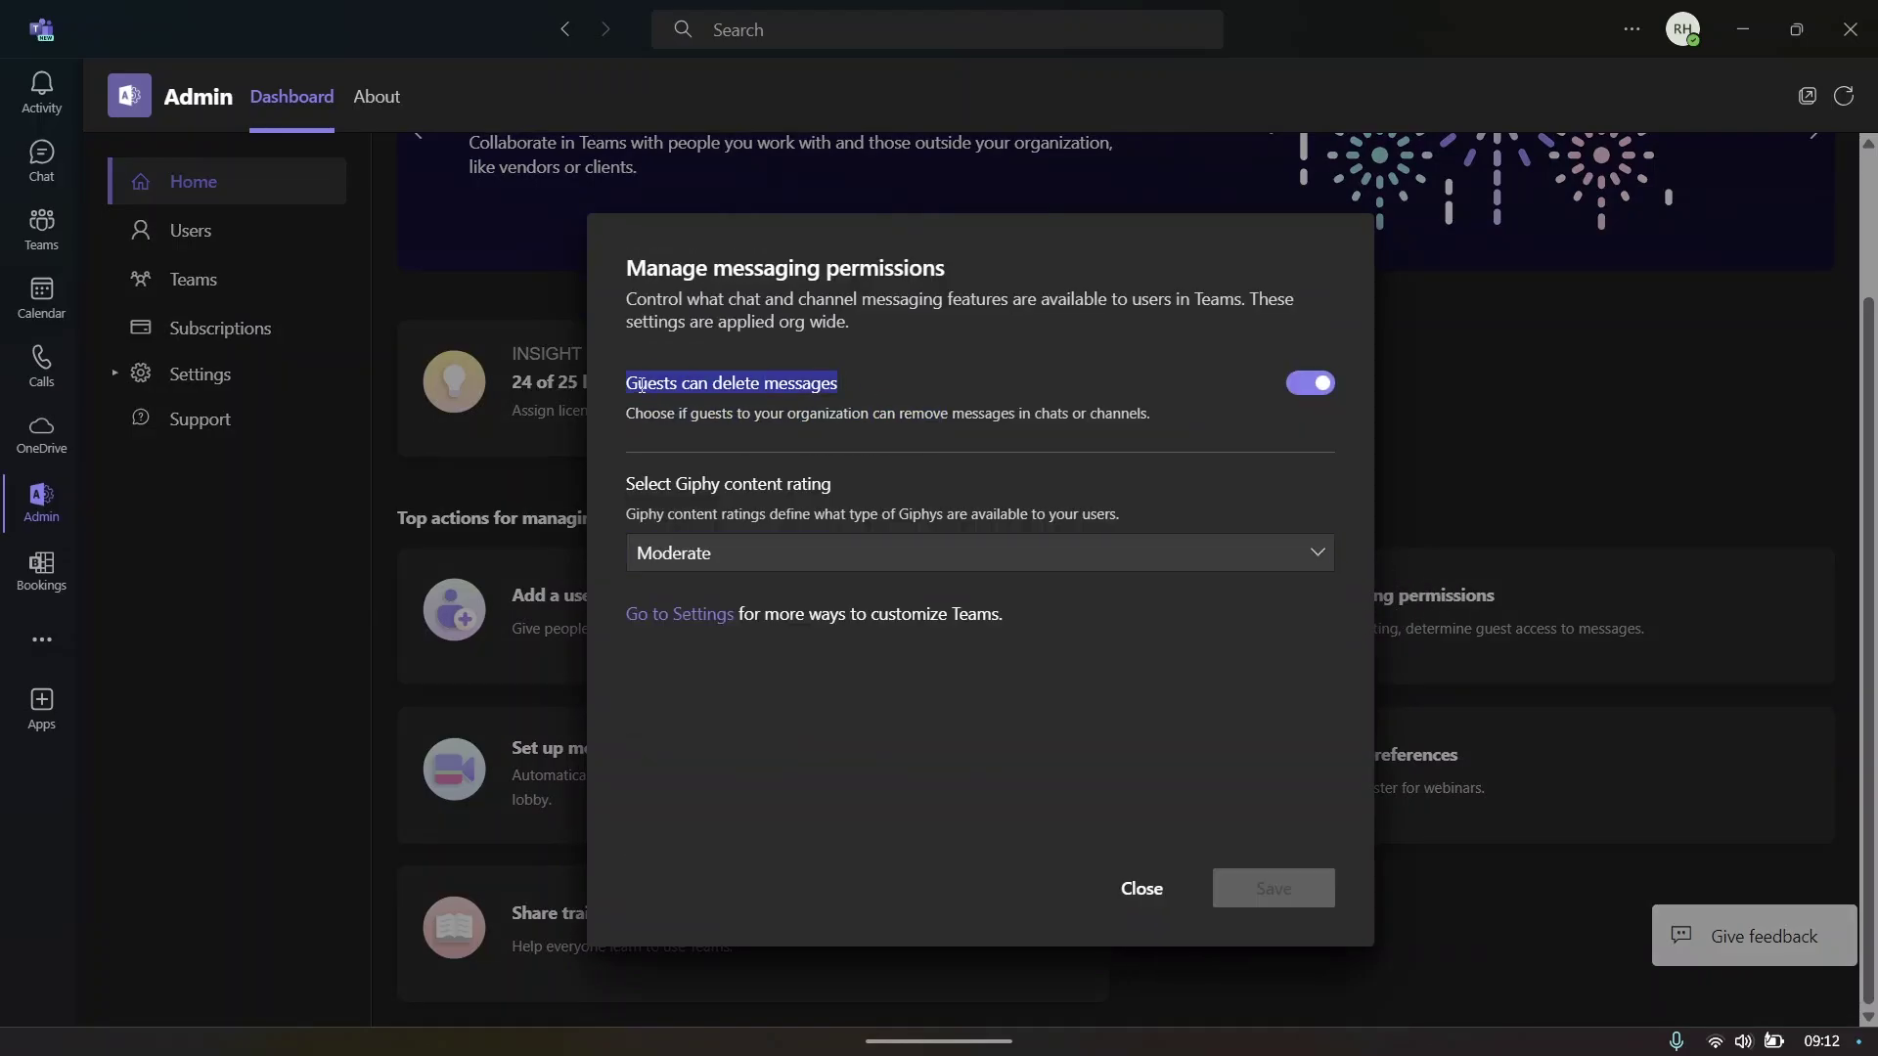
click(1319, 384)
click(1174, 411)
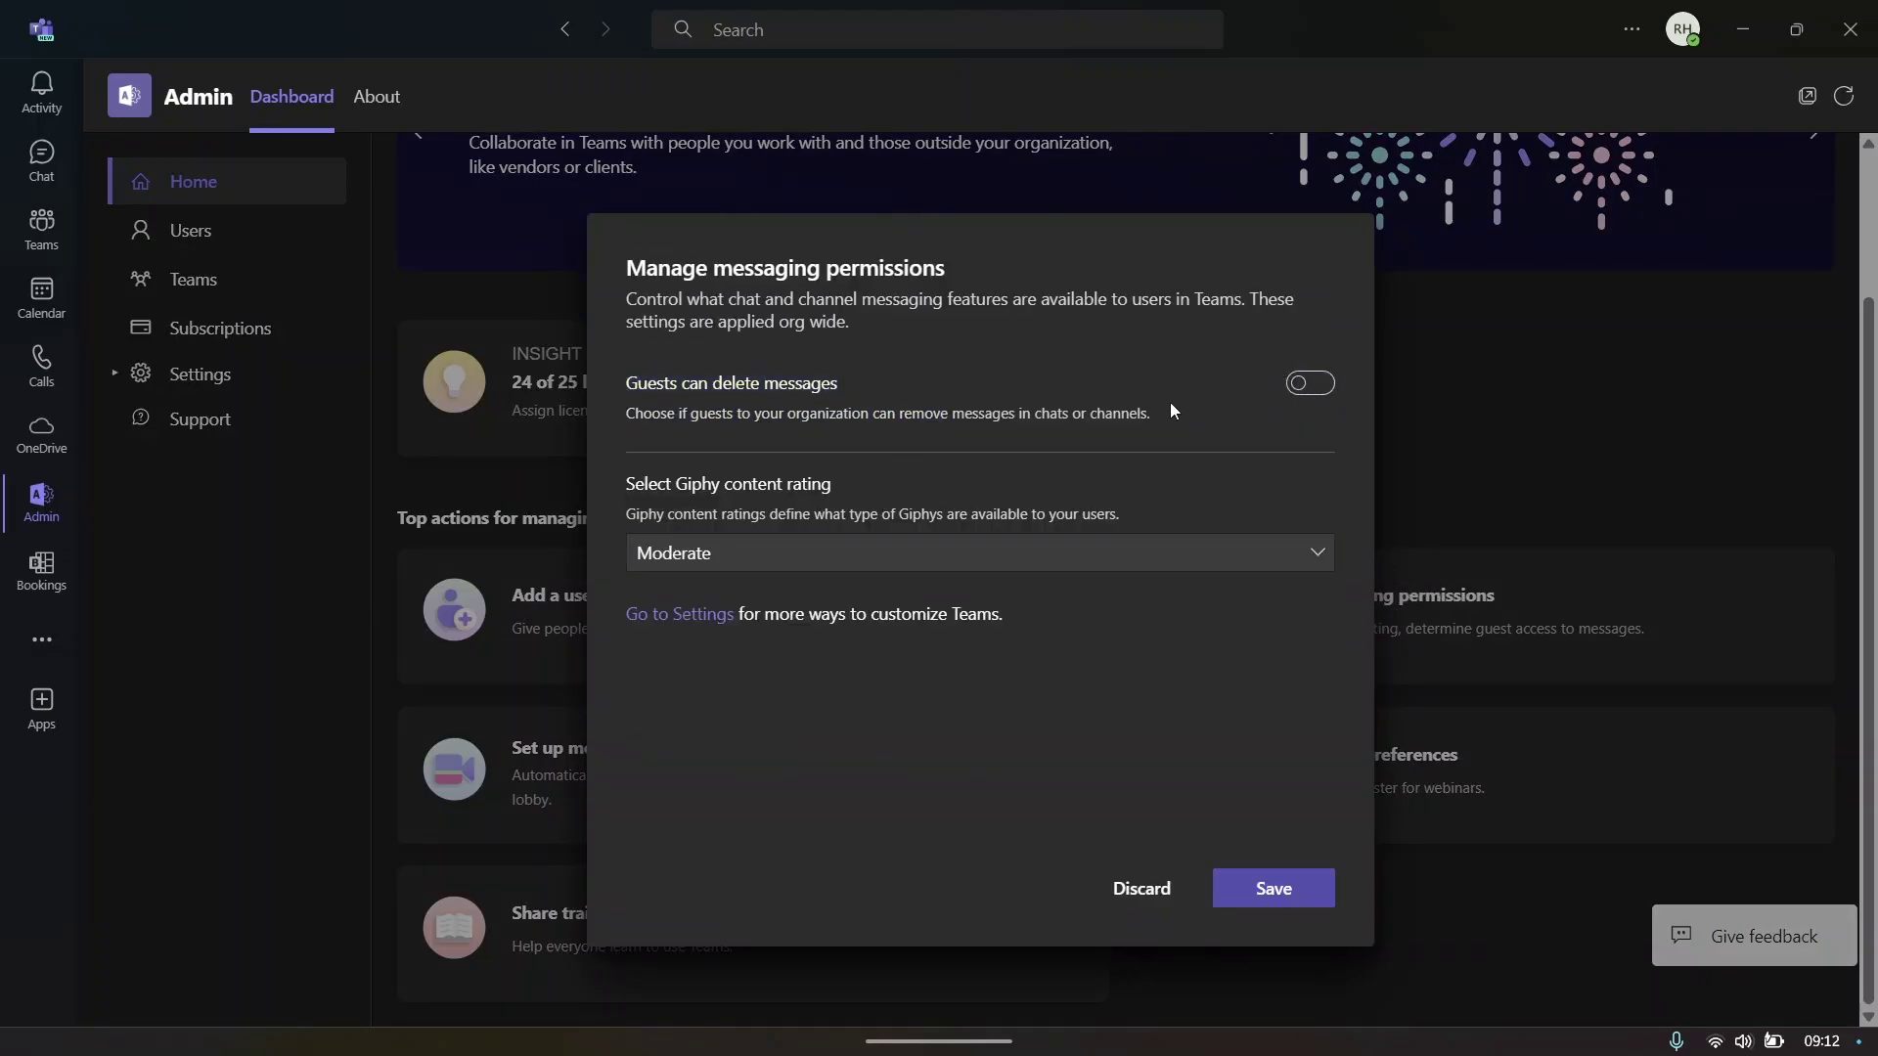
- Set the Giphy content rating to Allow all content and save the changes
triple_click(629, 483)
click(675, 552)
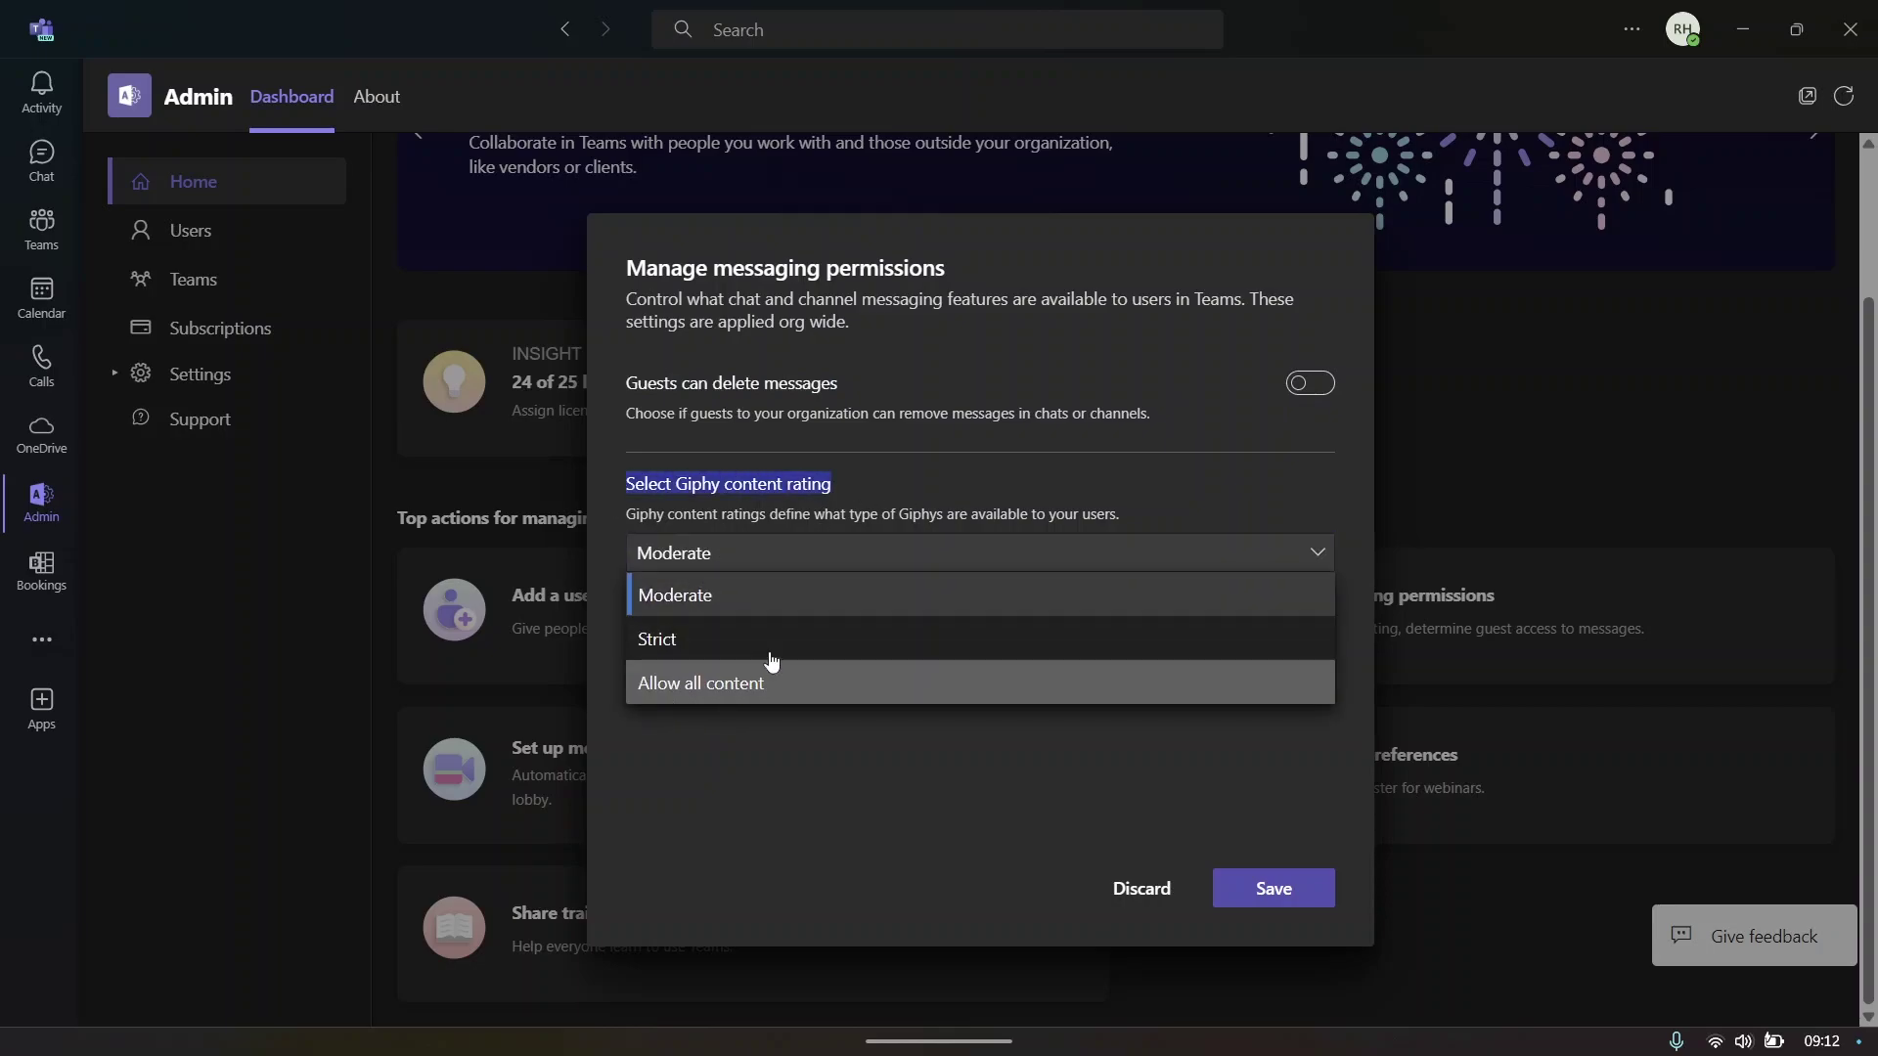
click(736, 683)
click(754, 567)
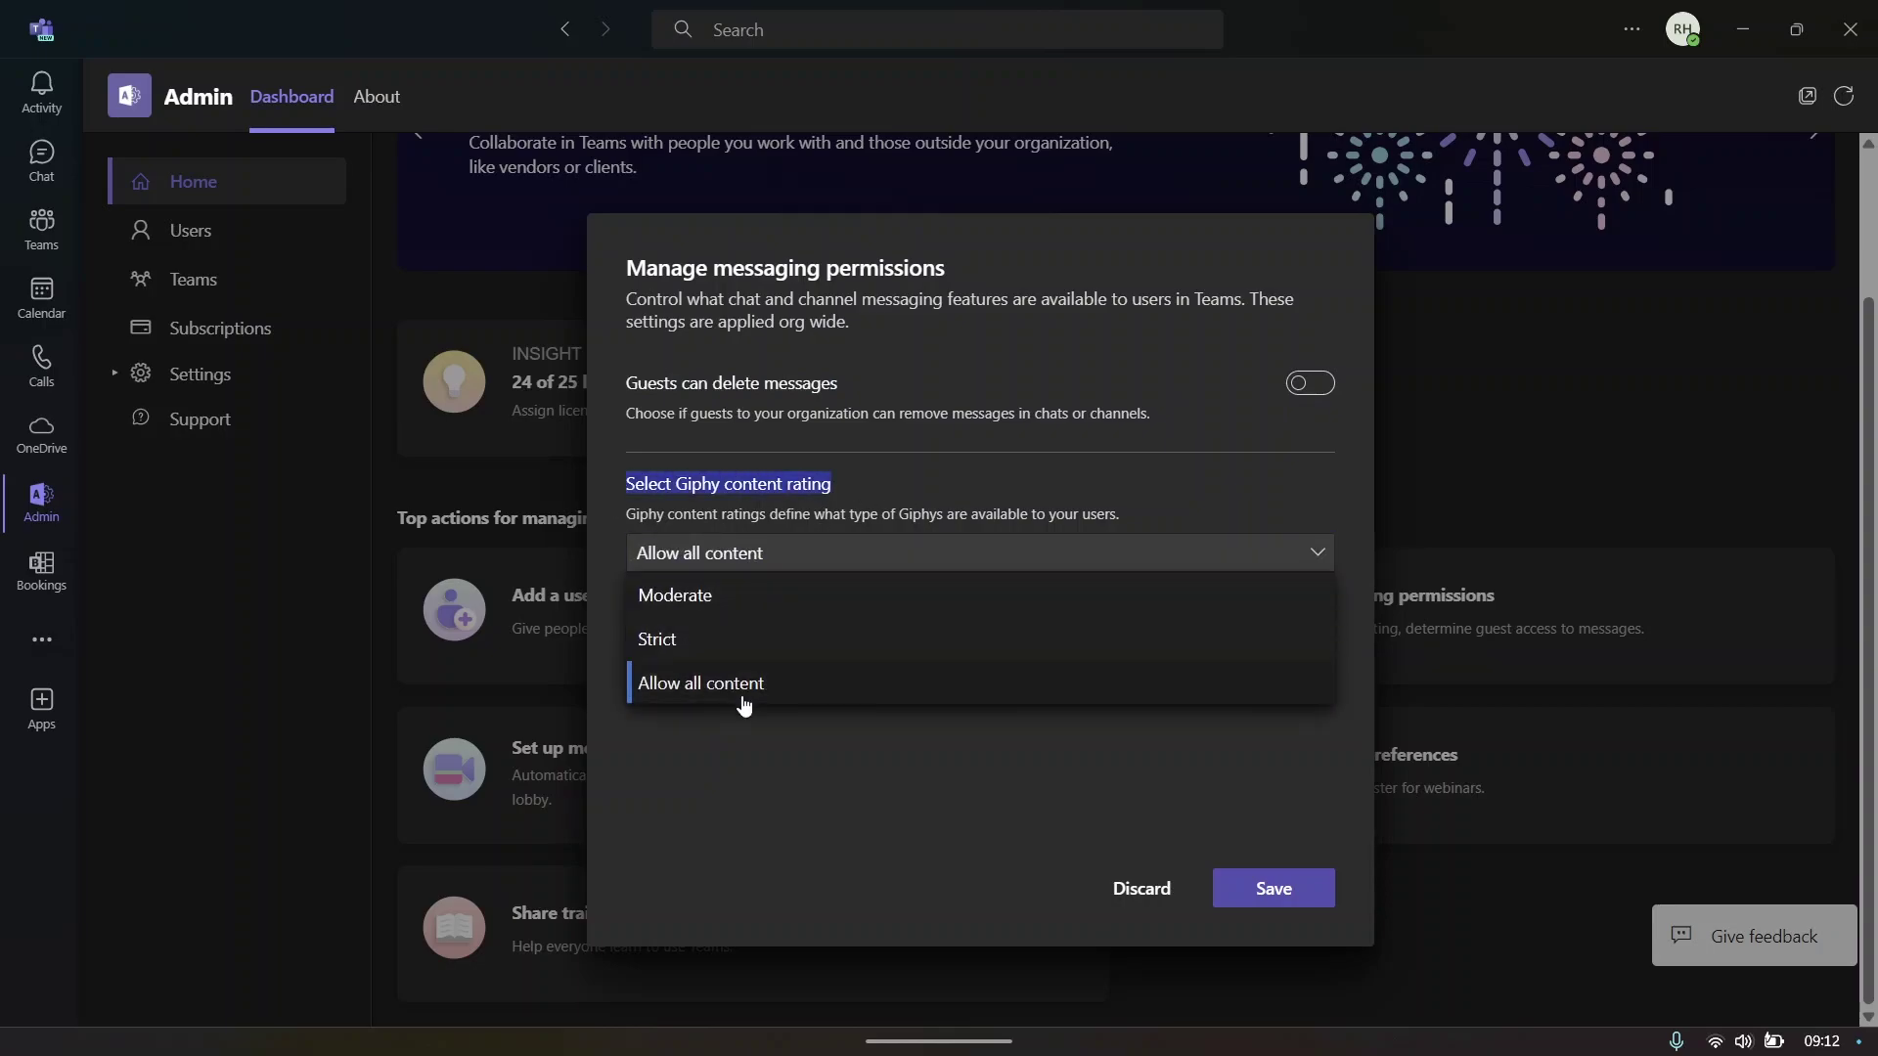
click(744, 696)
click(1271, 890)
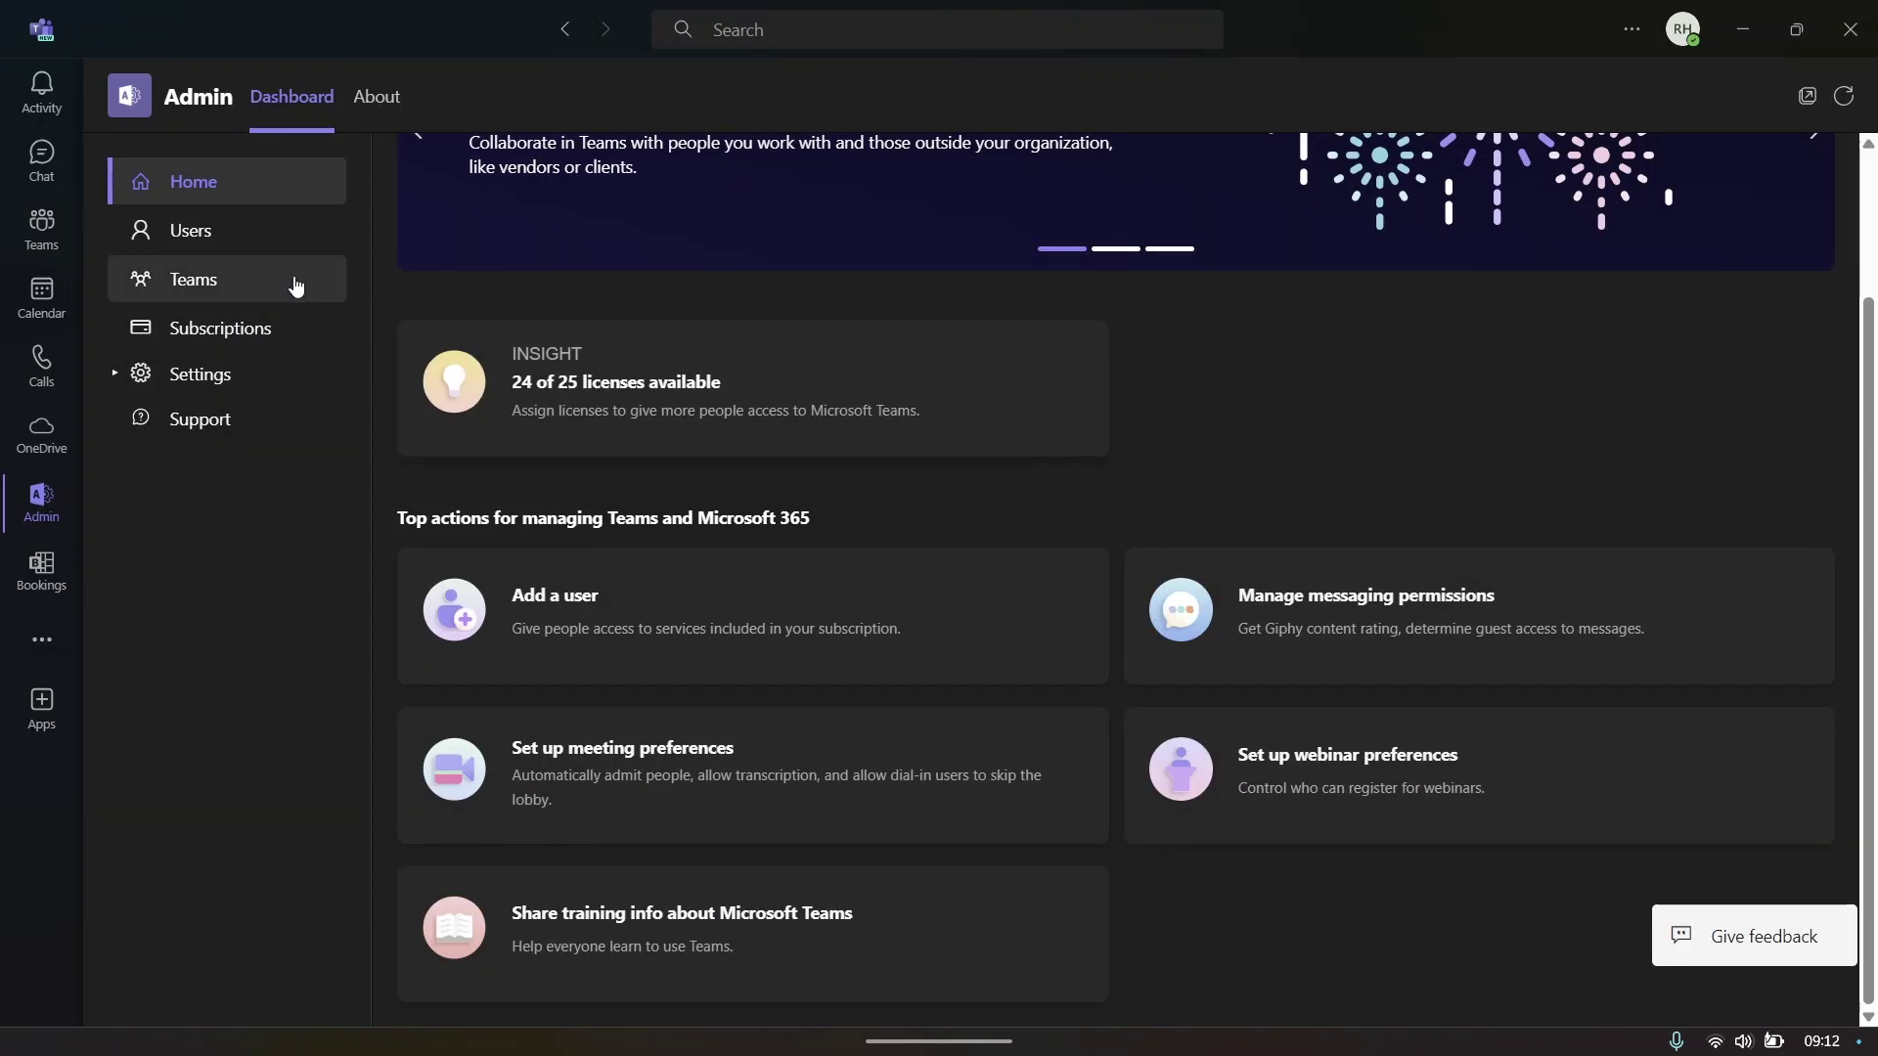
- Delete the unlicensed user from the admin Users list
click(264, 235)
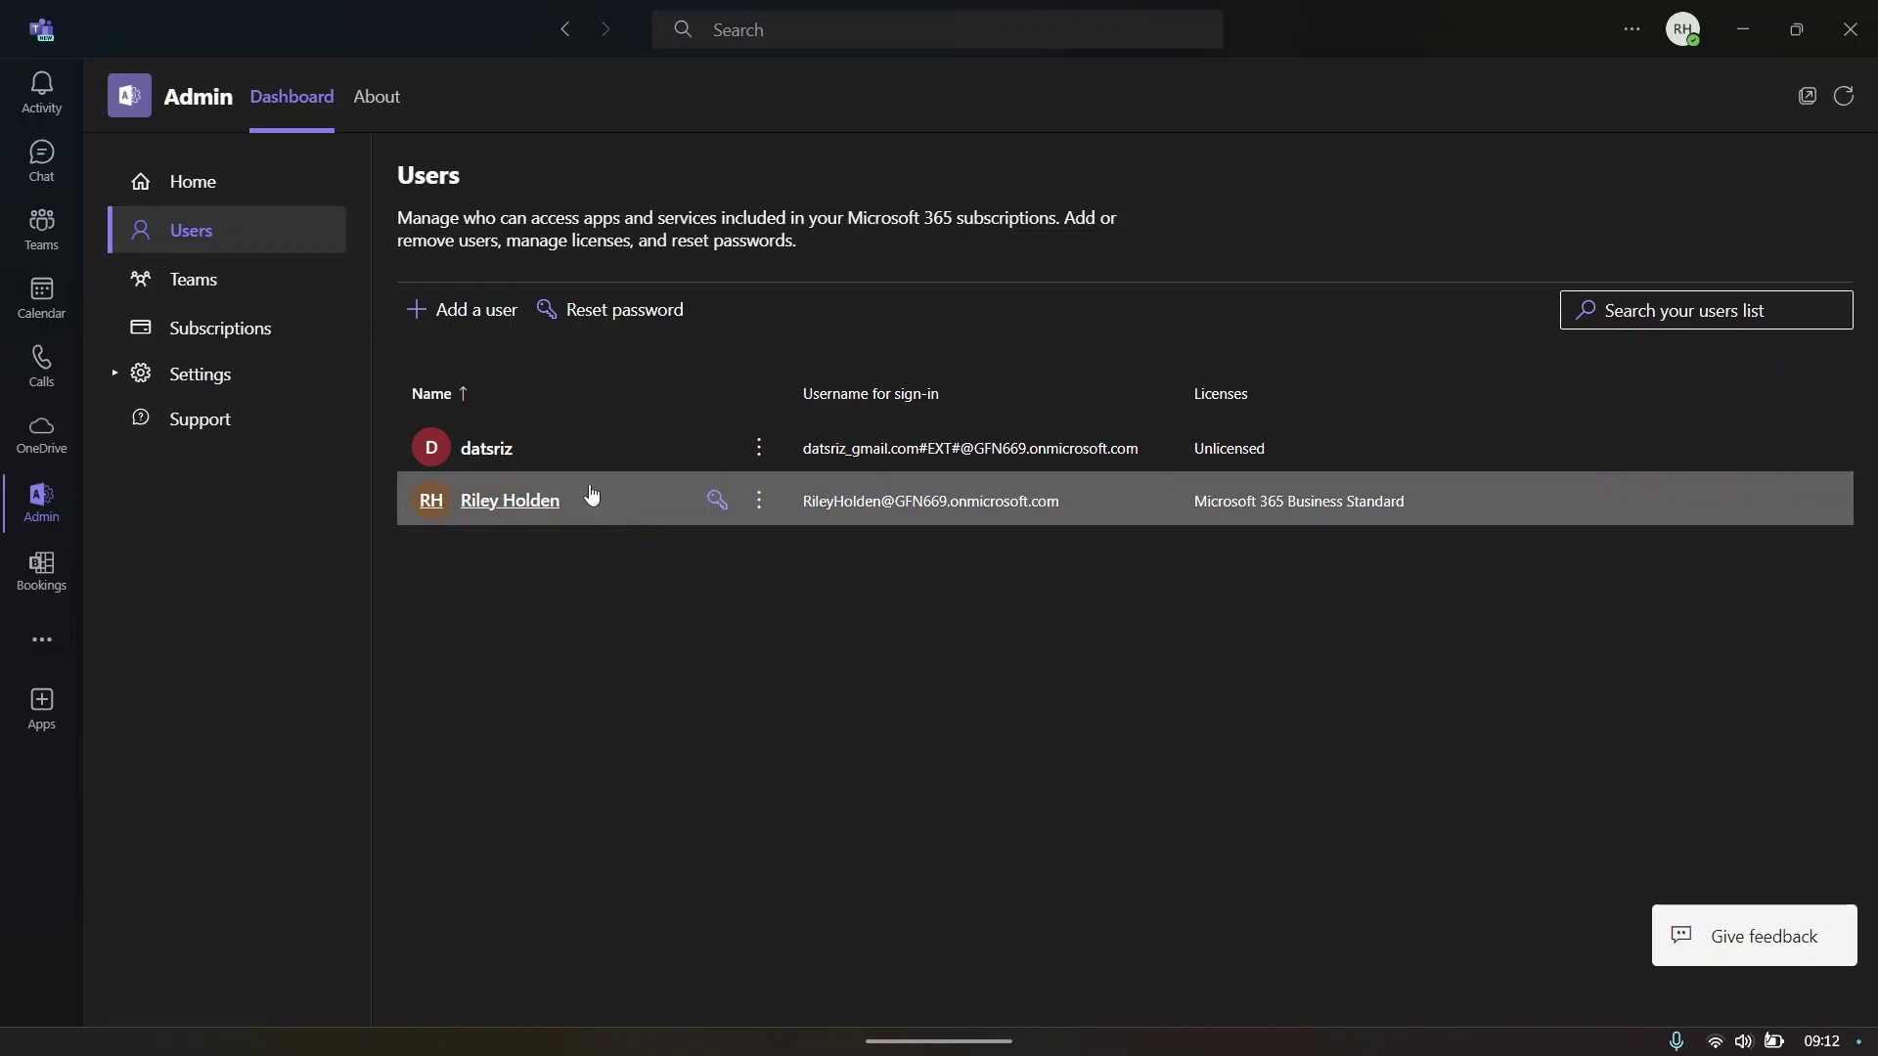
click(759, 448)
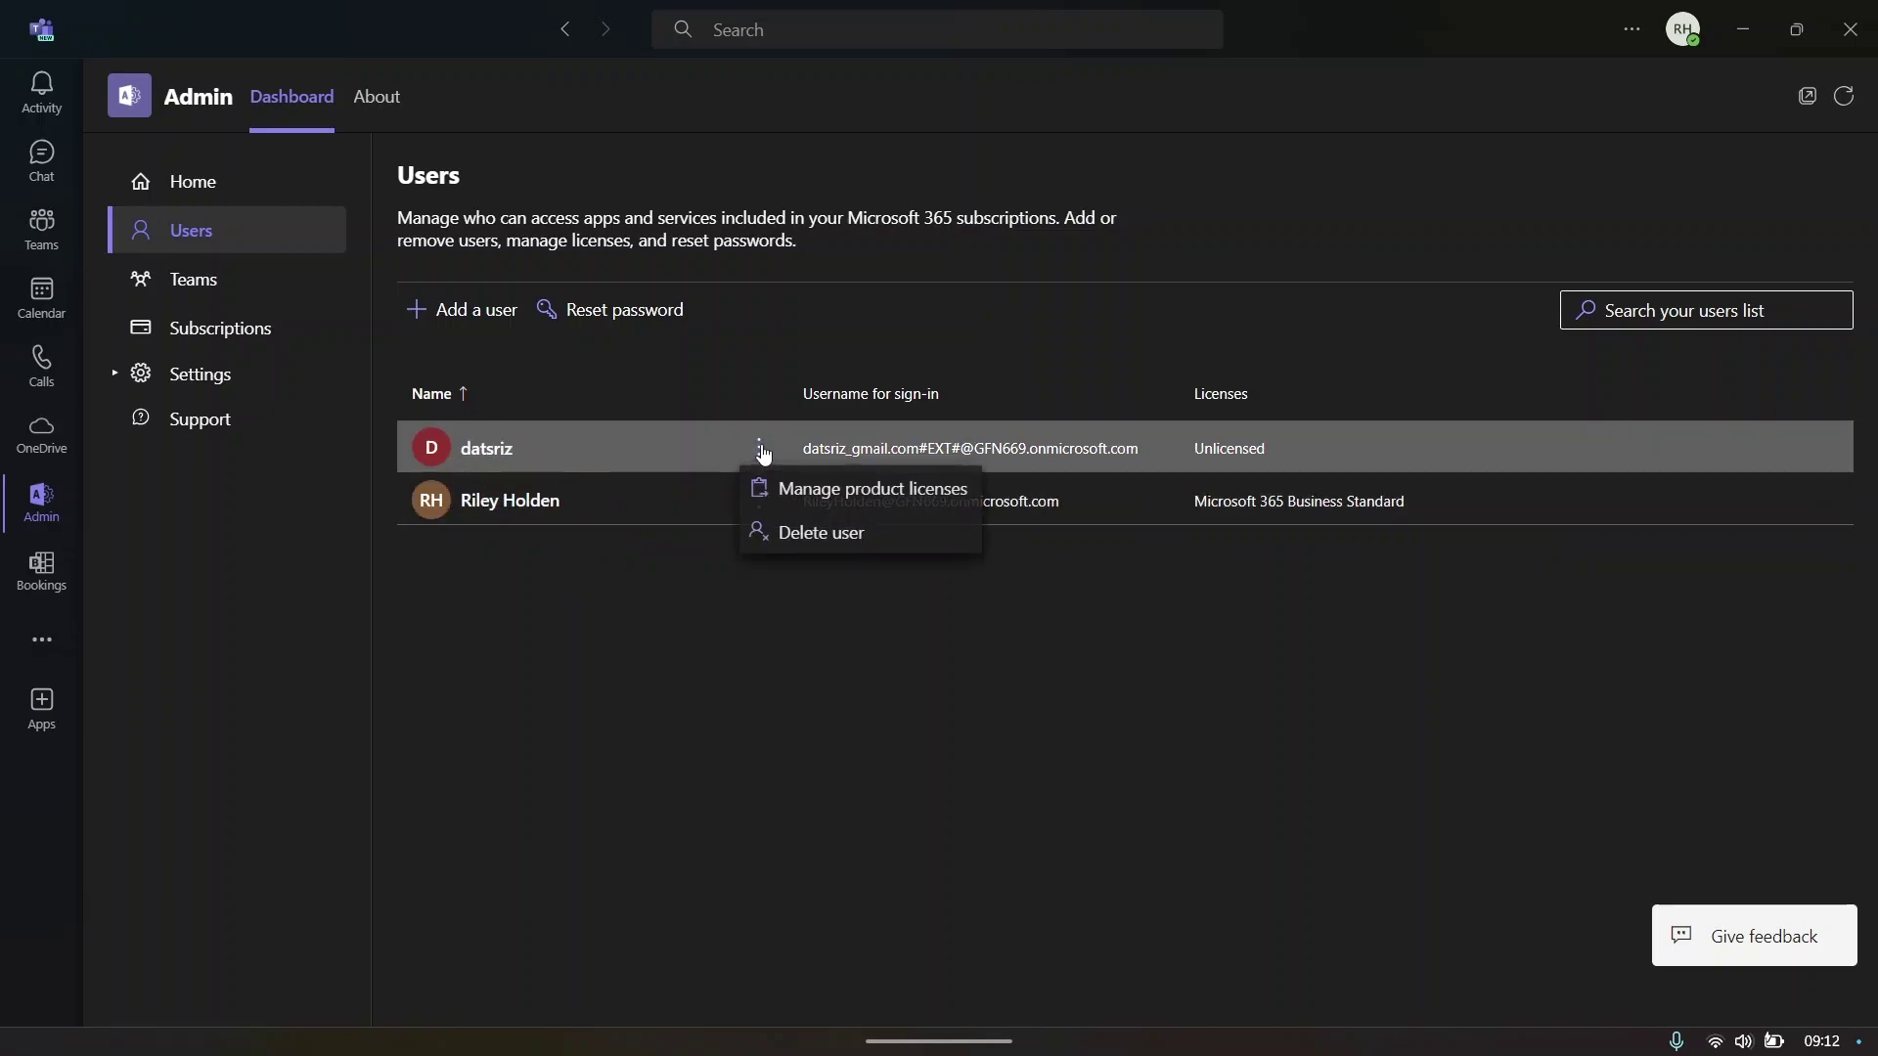
click(822, 540)
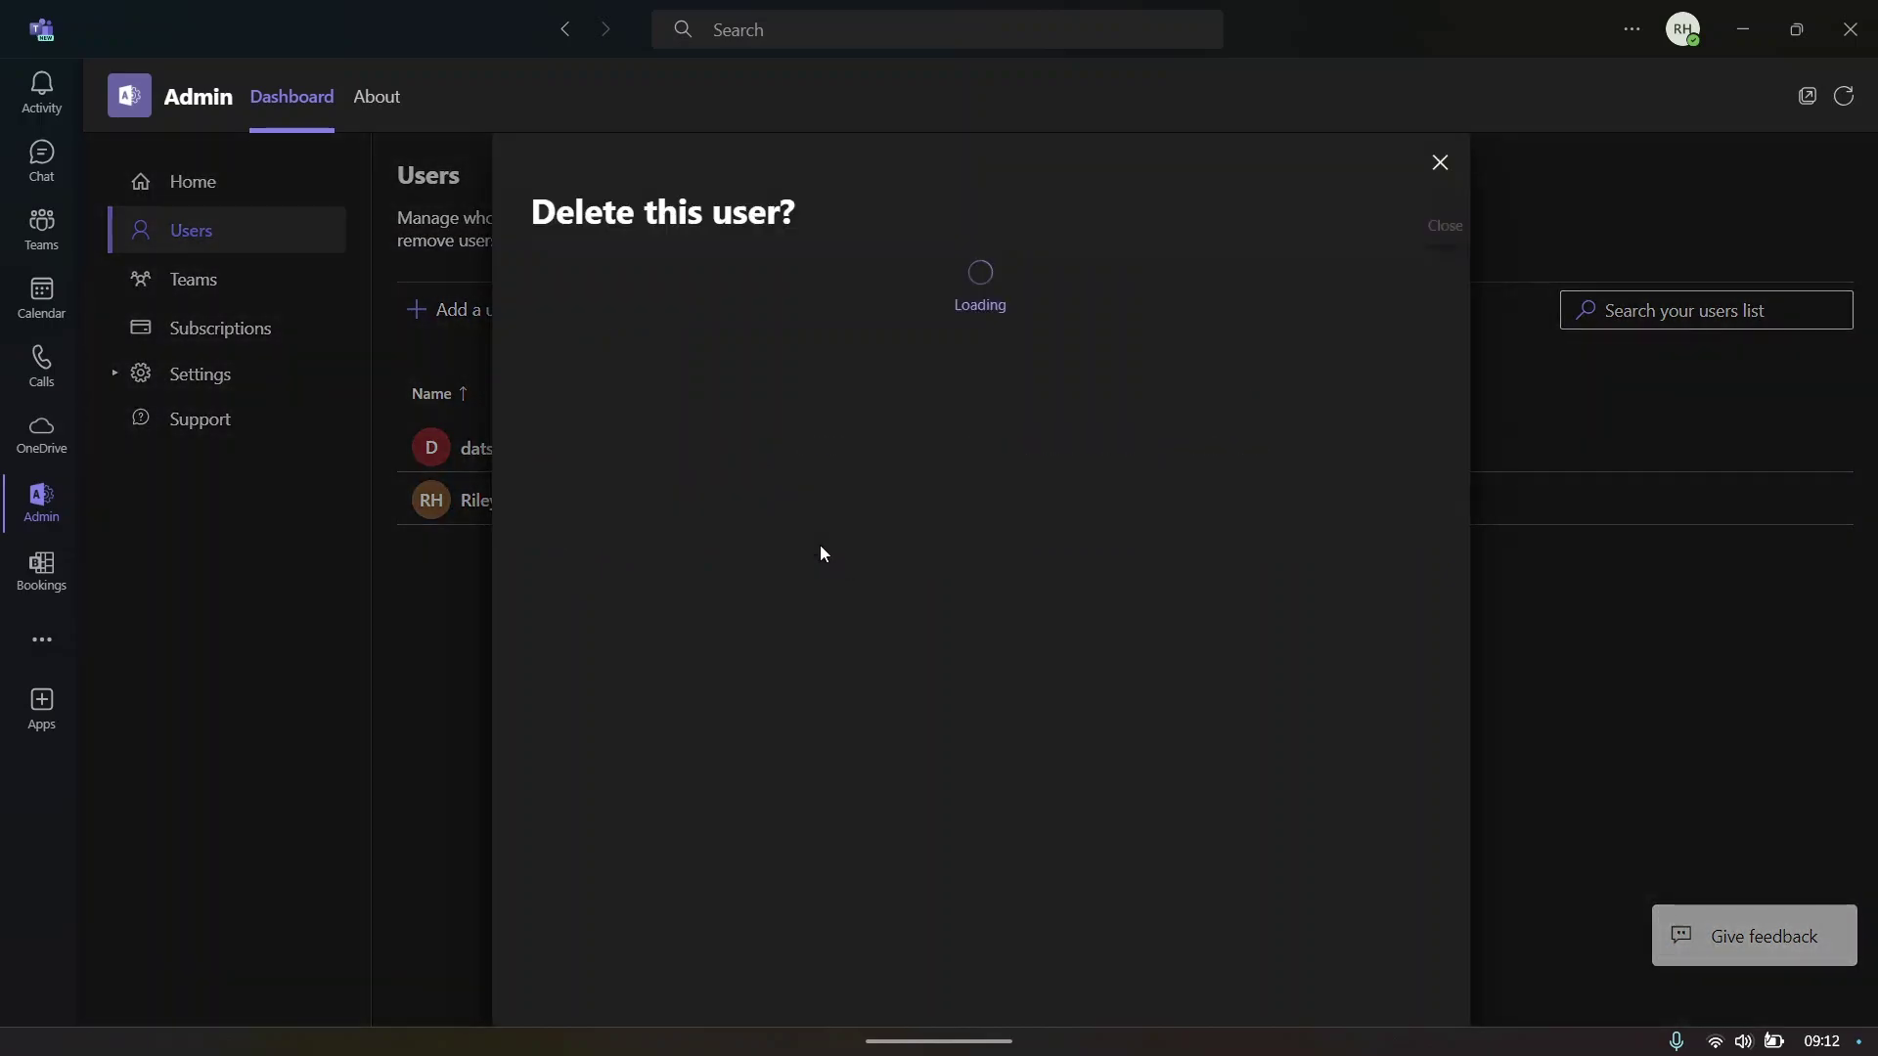
click(588, 988)
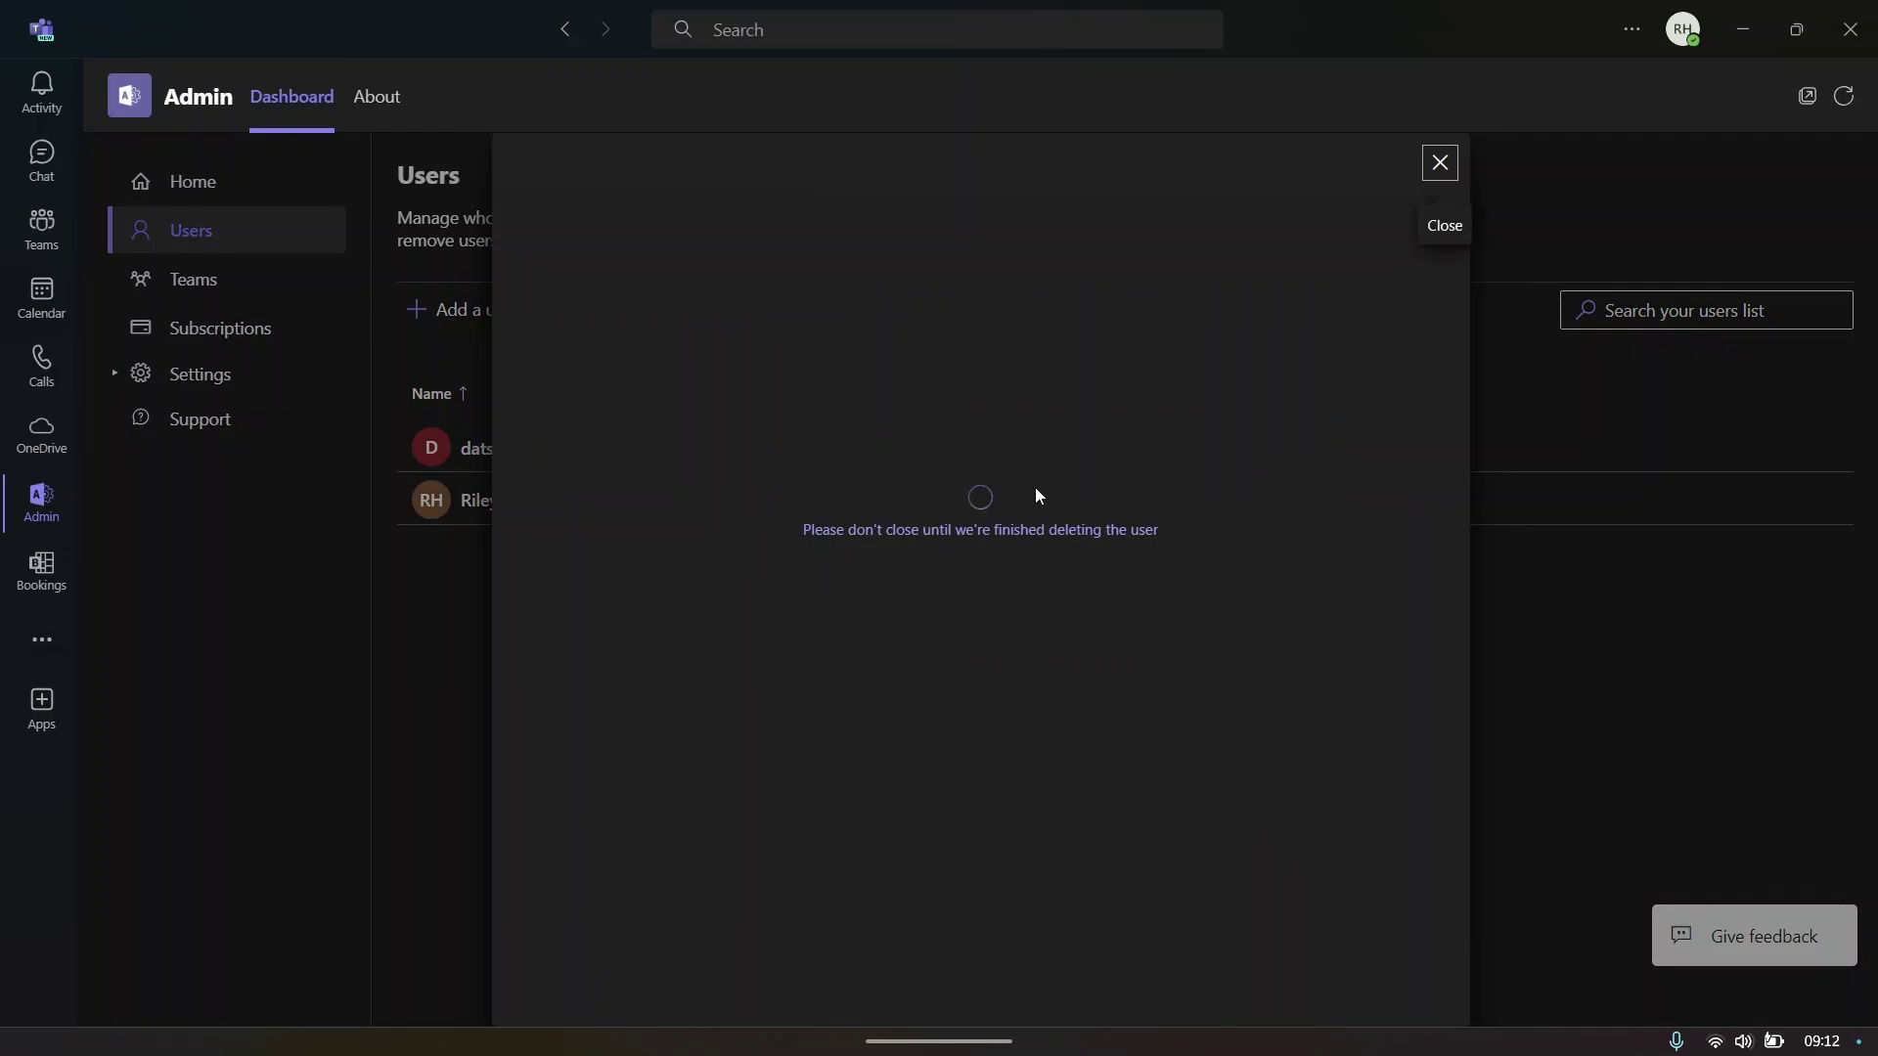
- Check the G-Force Coffee Brand team's actions in the Teams list, then view Subscriptions
click(194, 278)
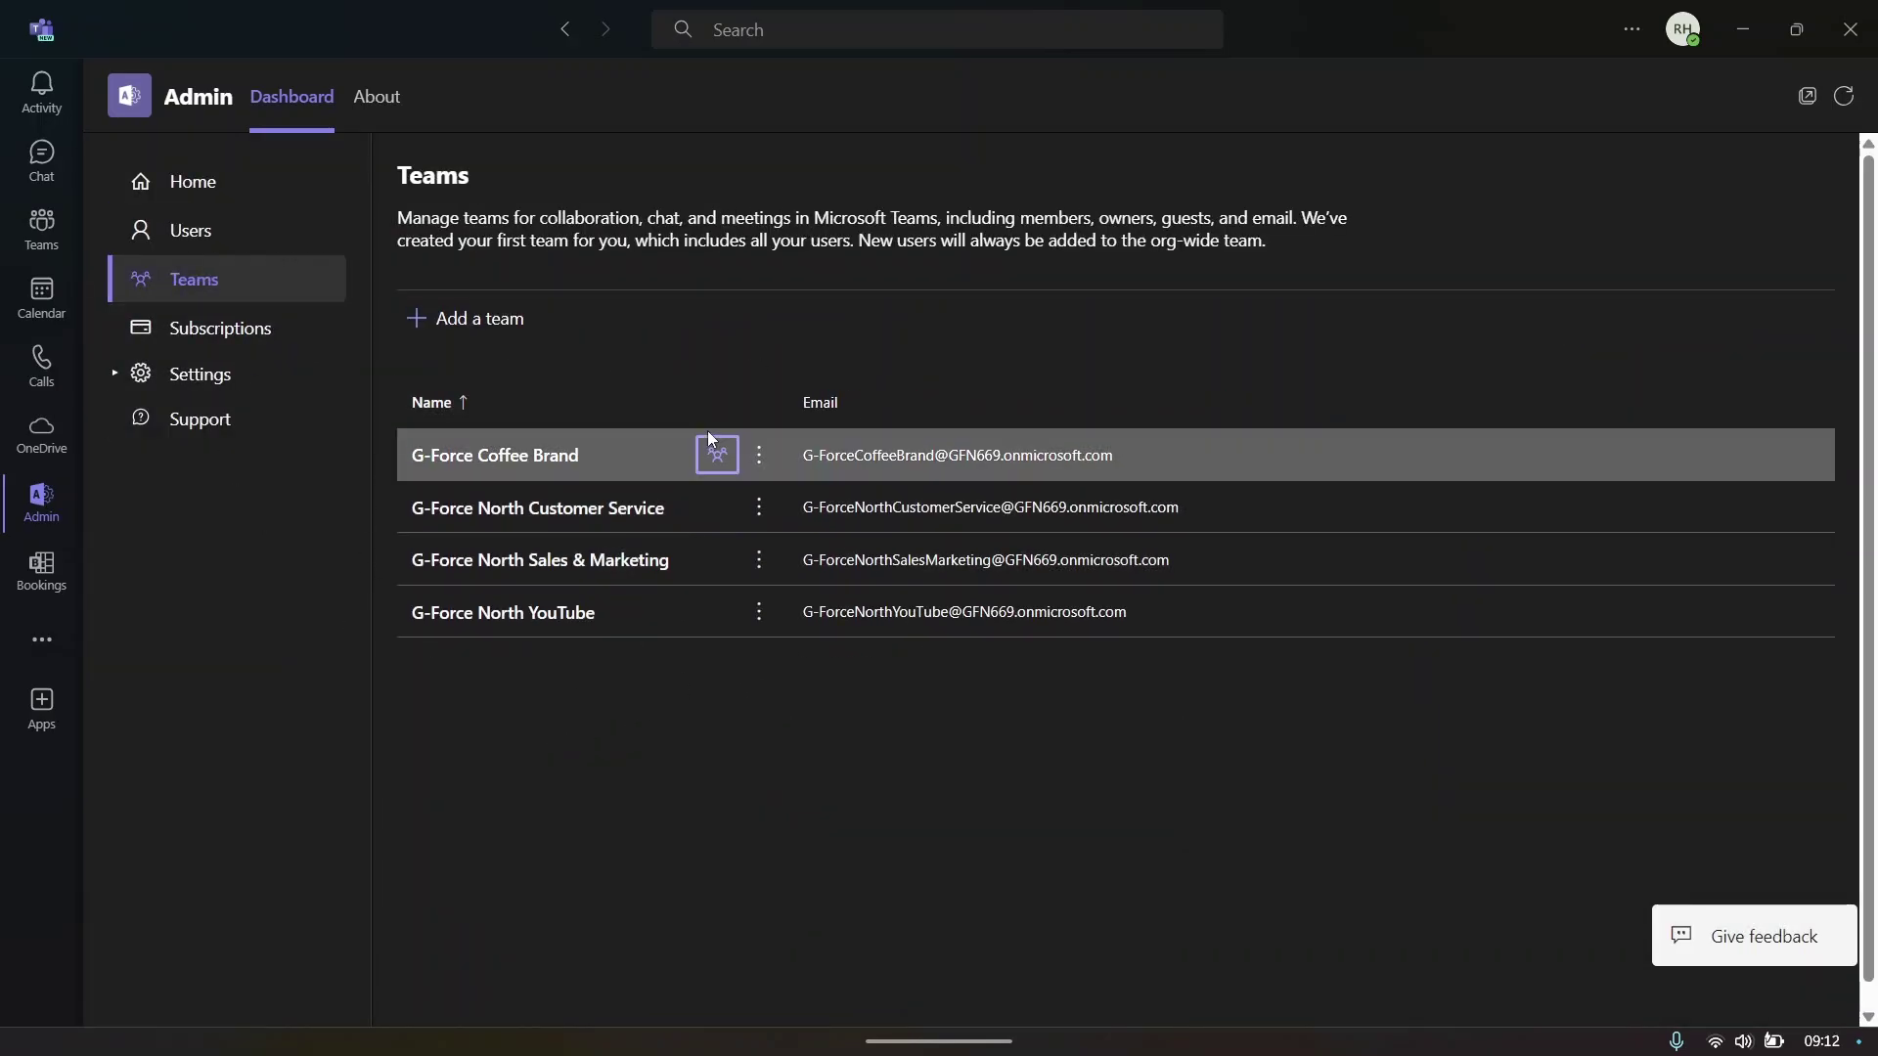
click(759, 458)
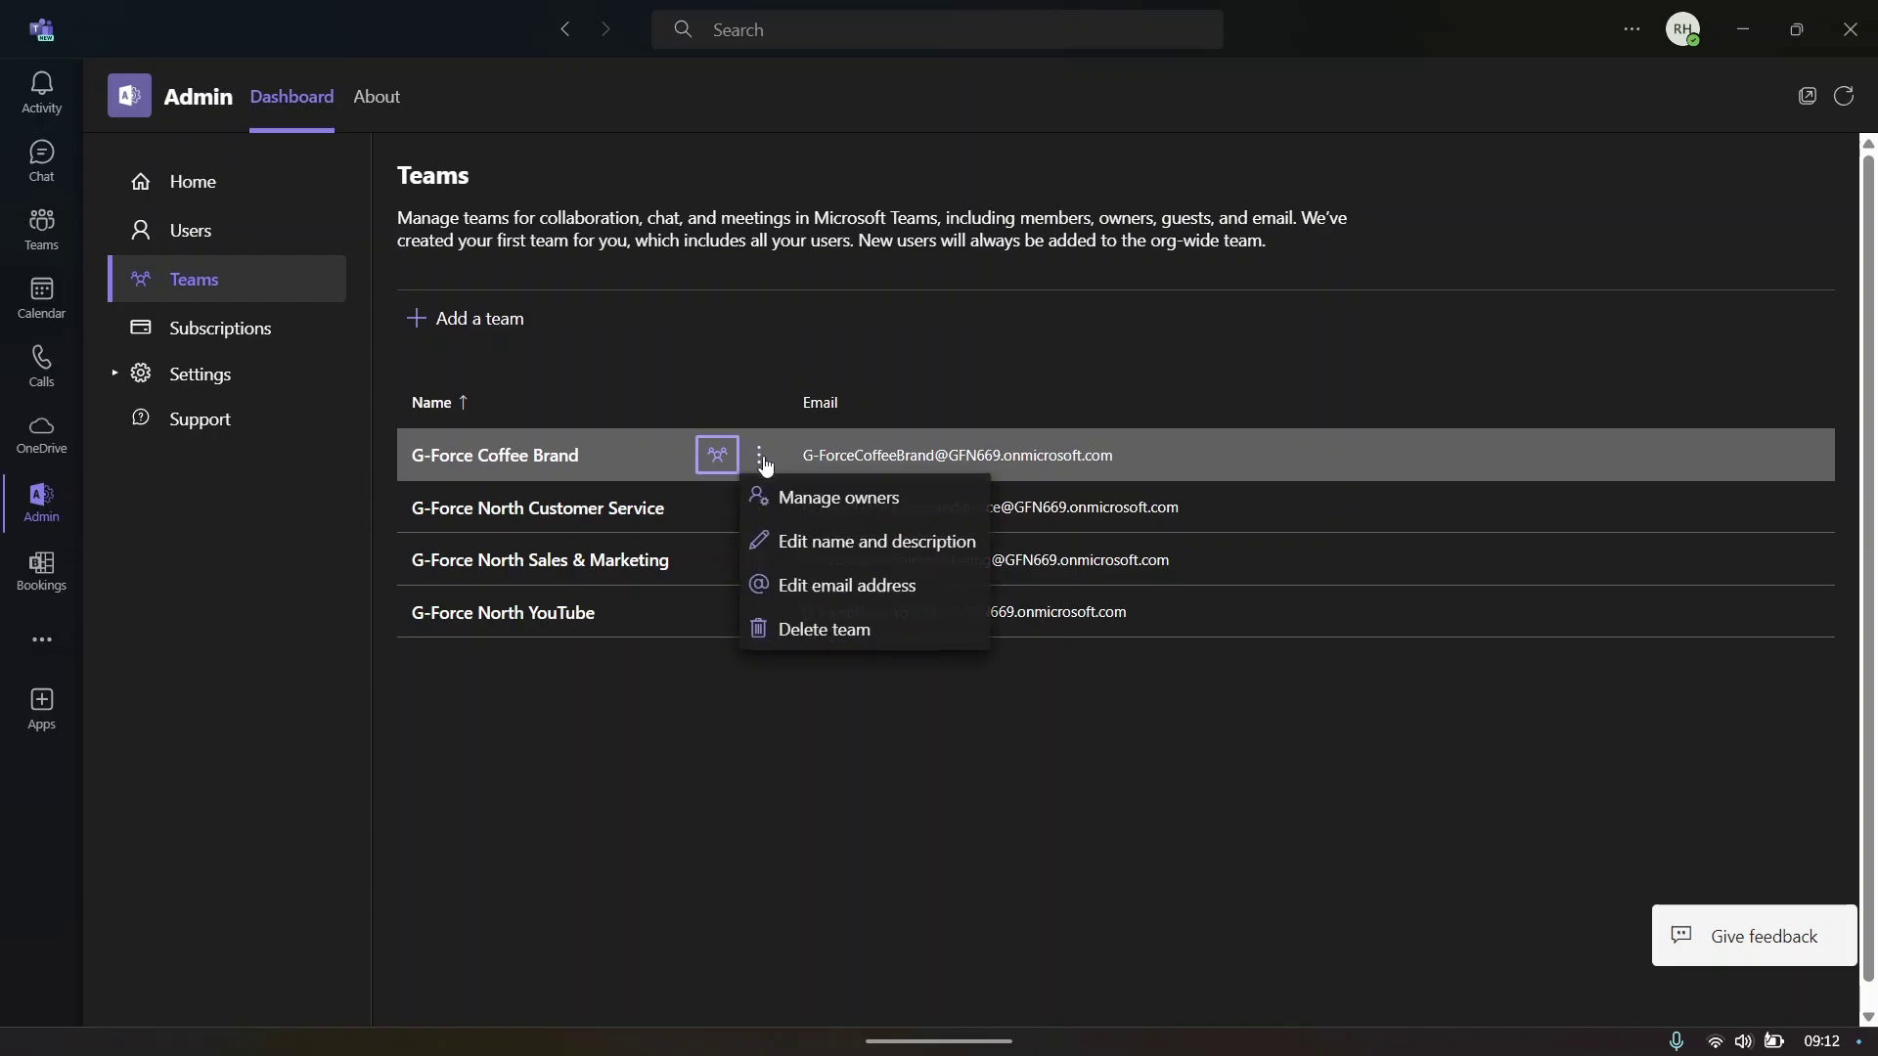
click(999, 375)
click(233, 334)
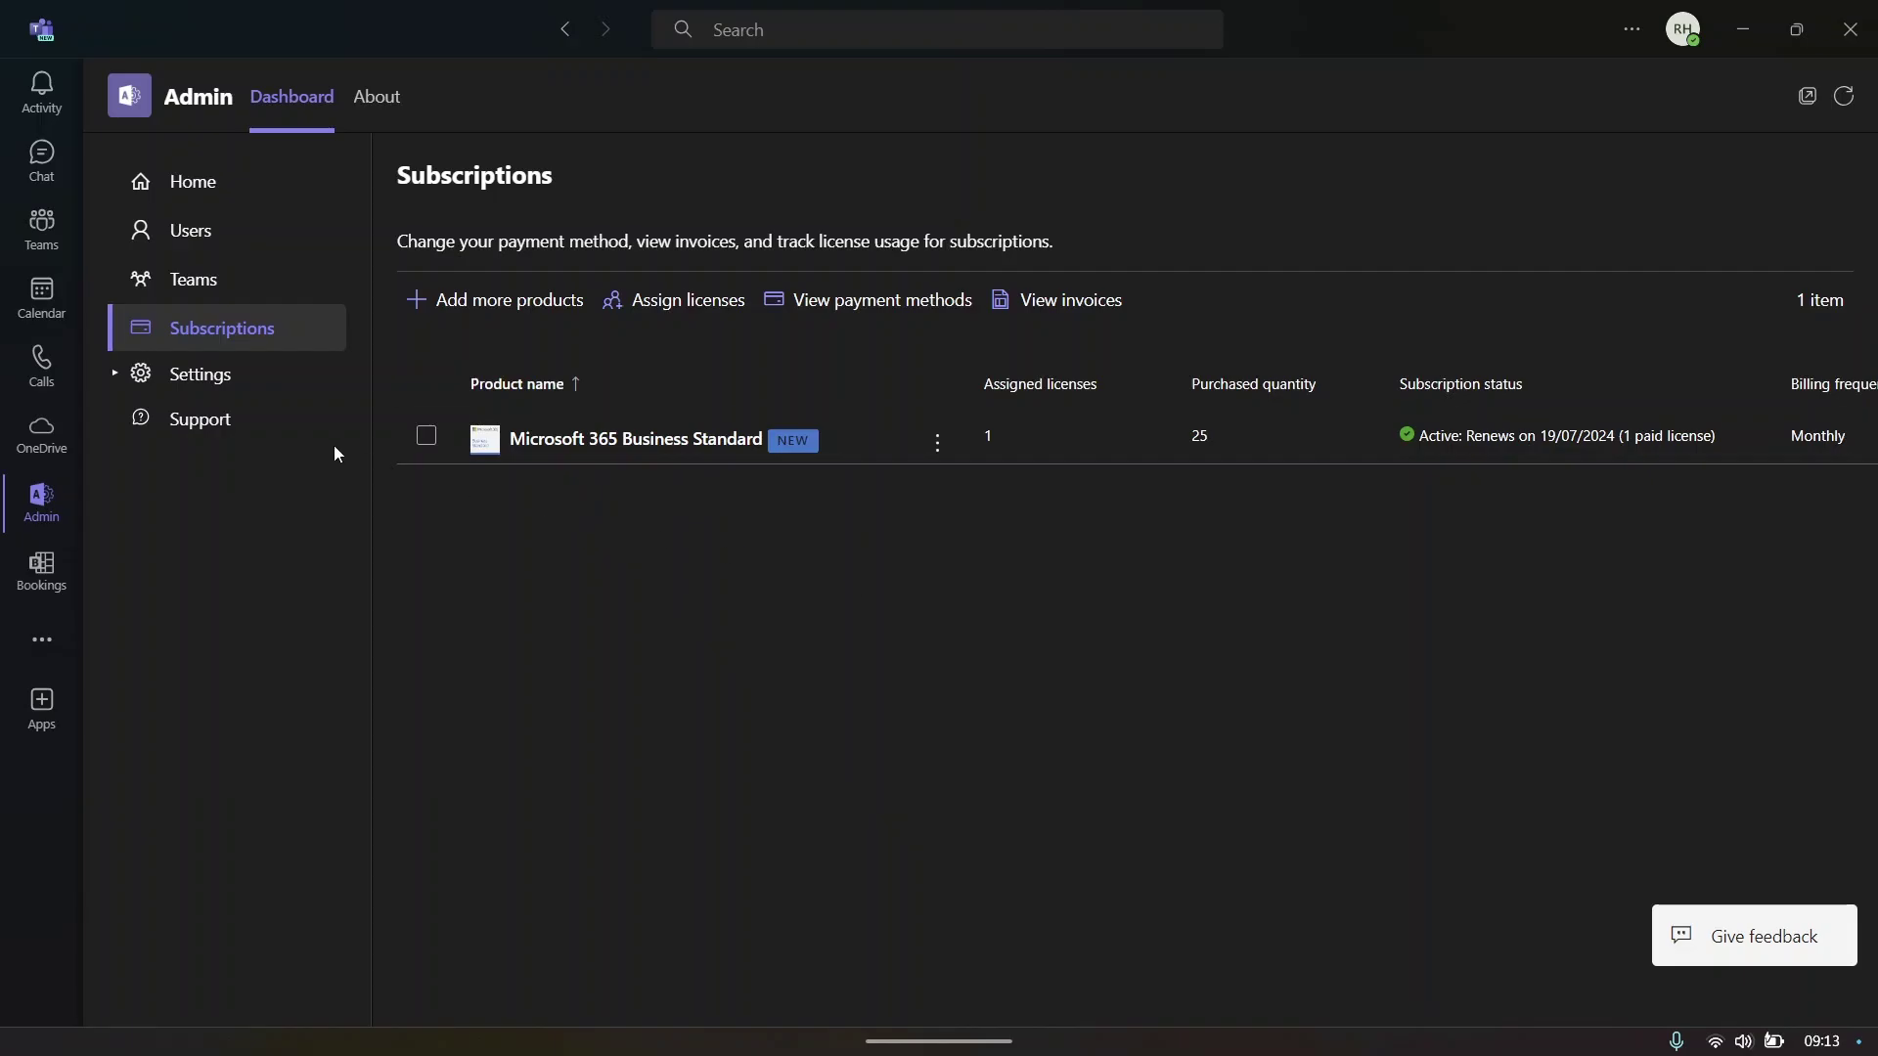
- Browse the Meetings, Messaging, Files and Webinars admin settings, ending back on Meetings
click(244, 376)
click(233, 421)
scroll(877, 452, down, 1)
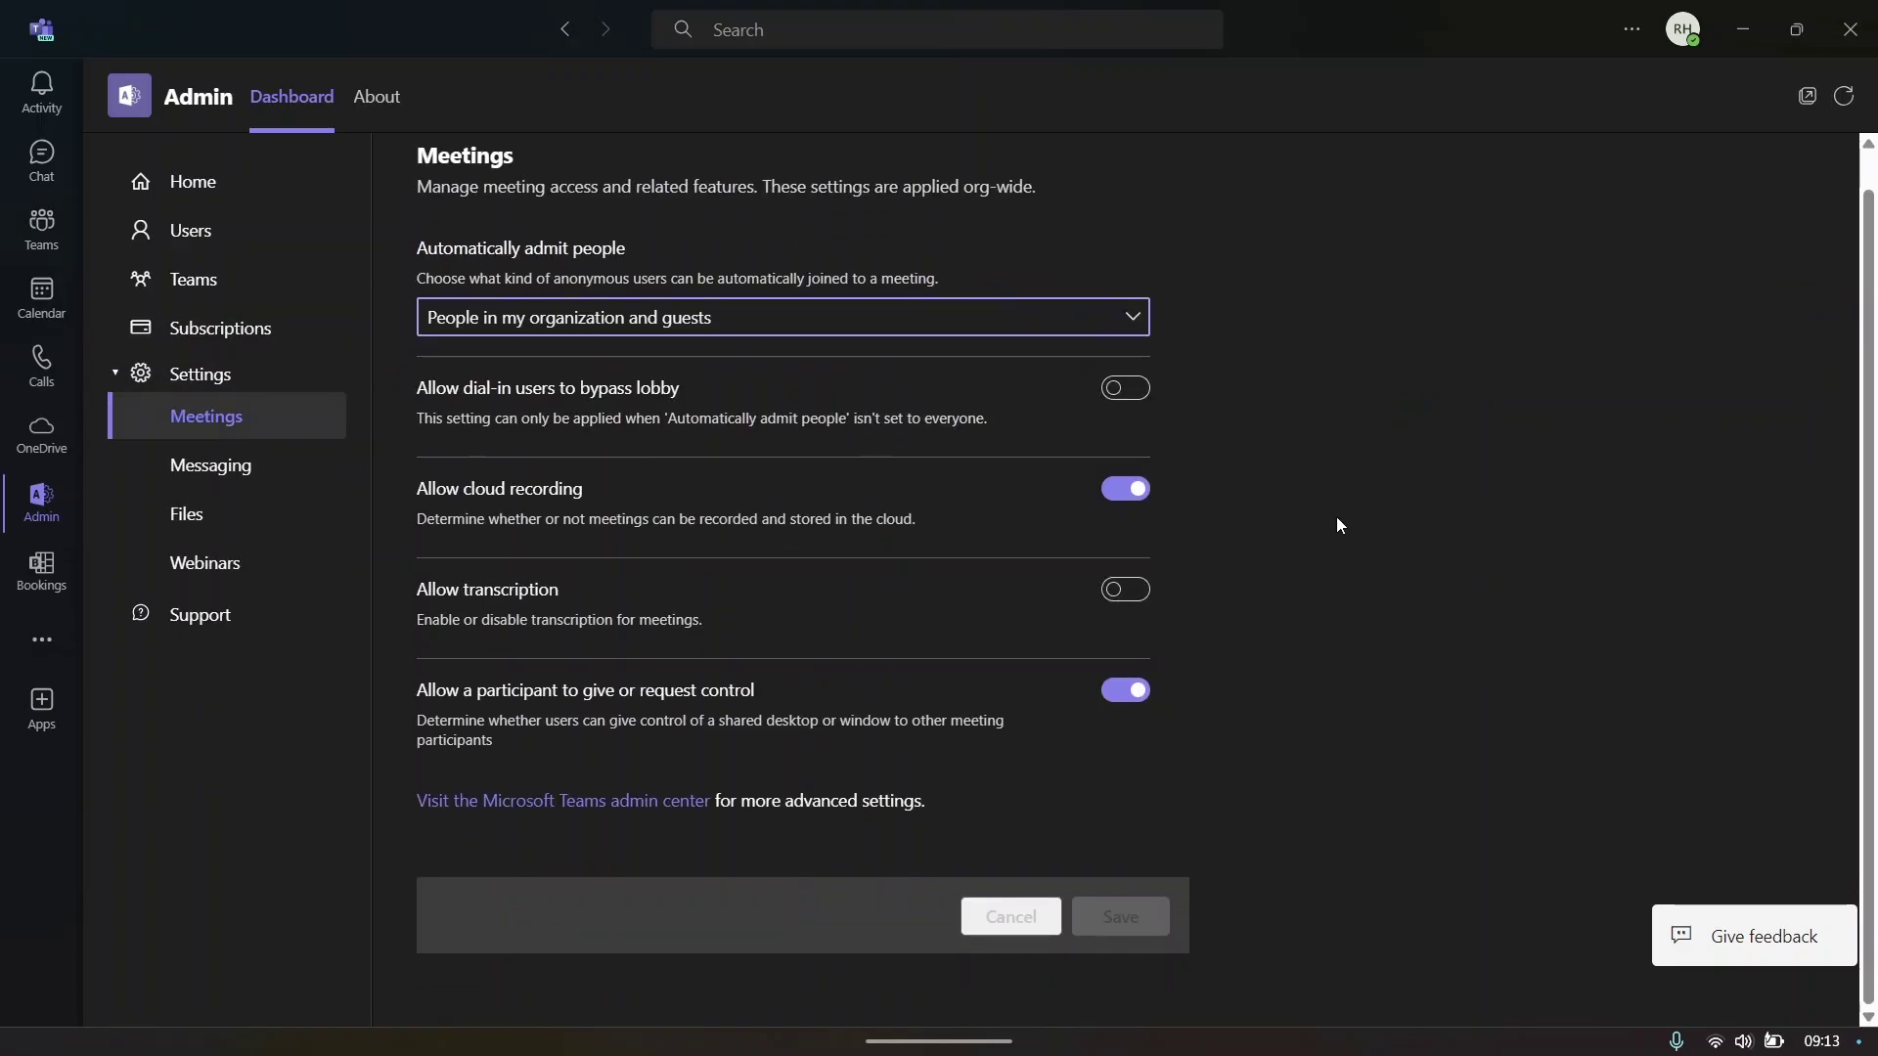
scroll(1336, 517, up, 1)
click(314, 485)
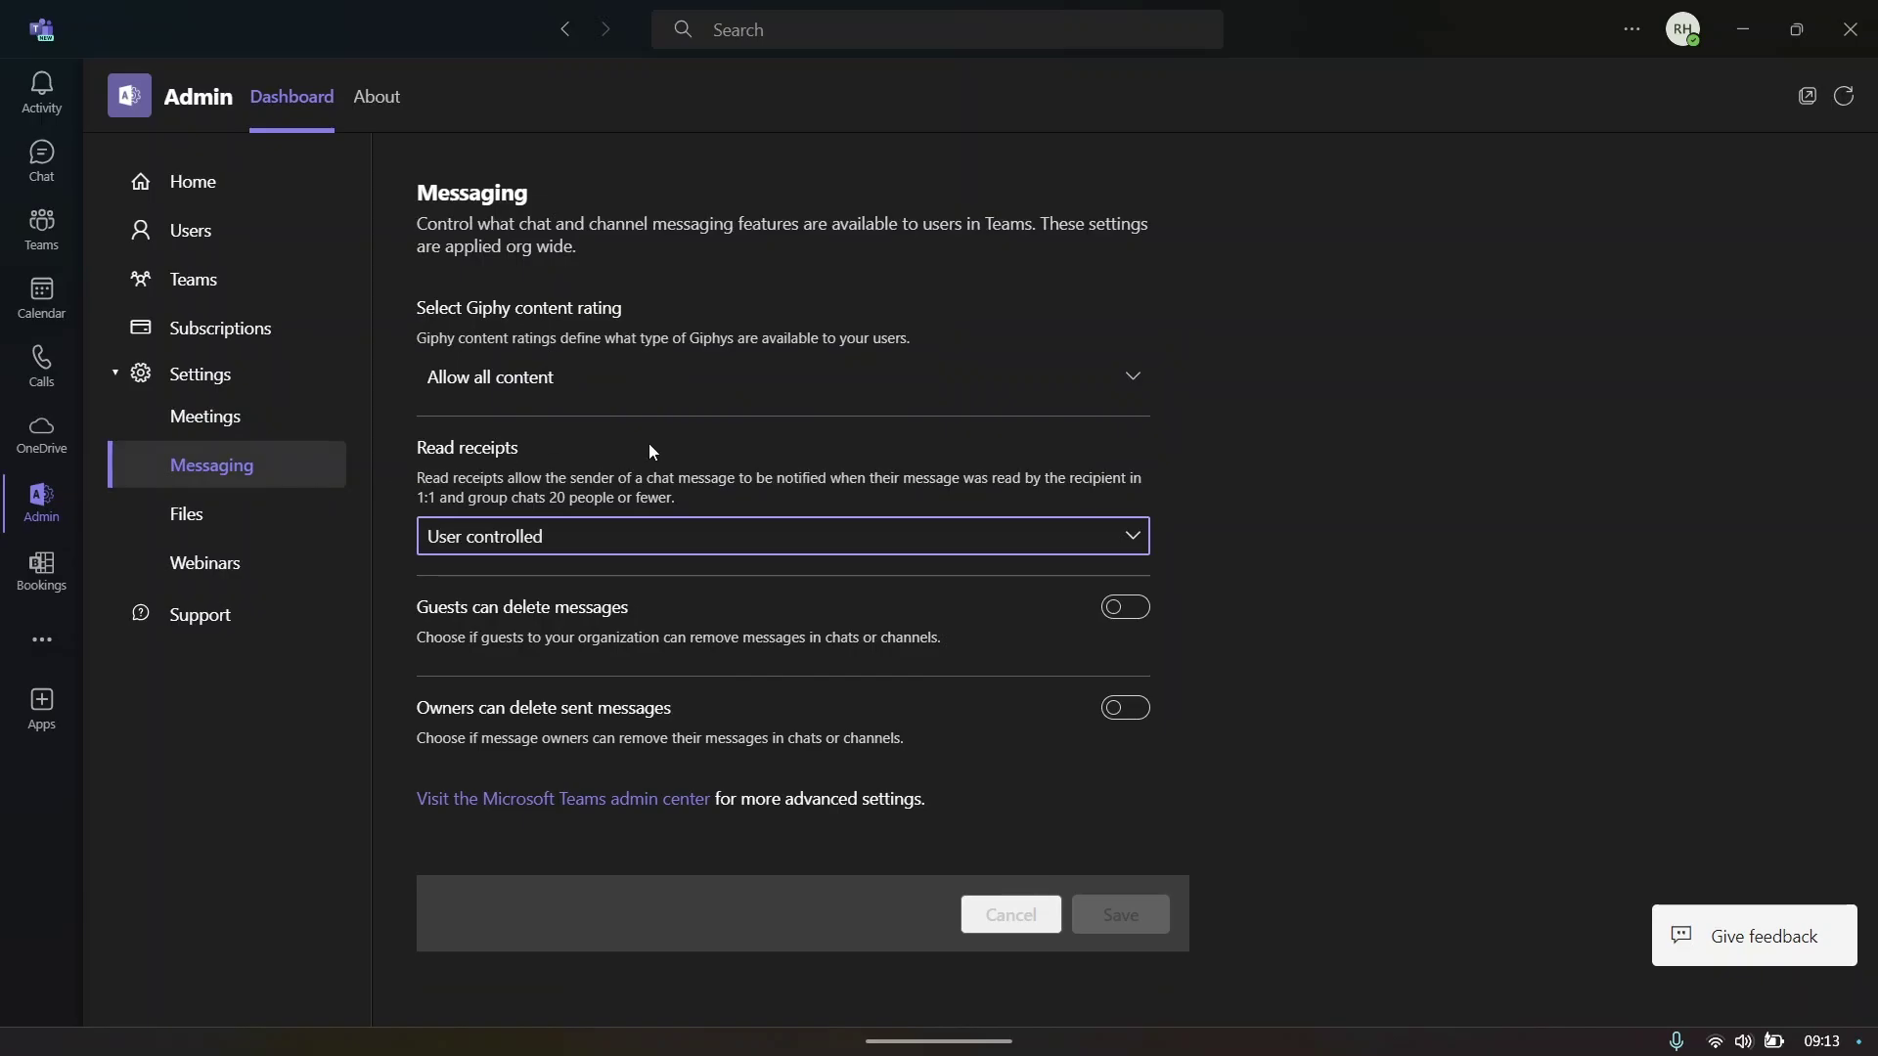
click(293, 514)
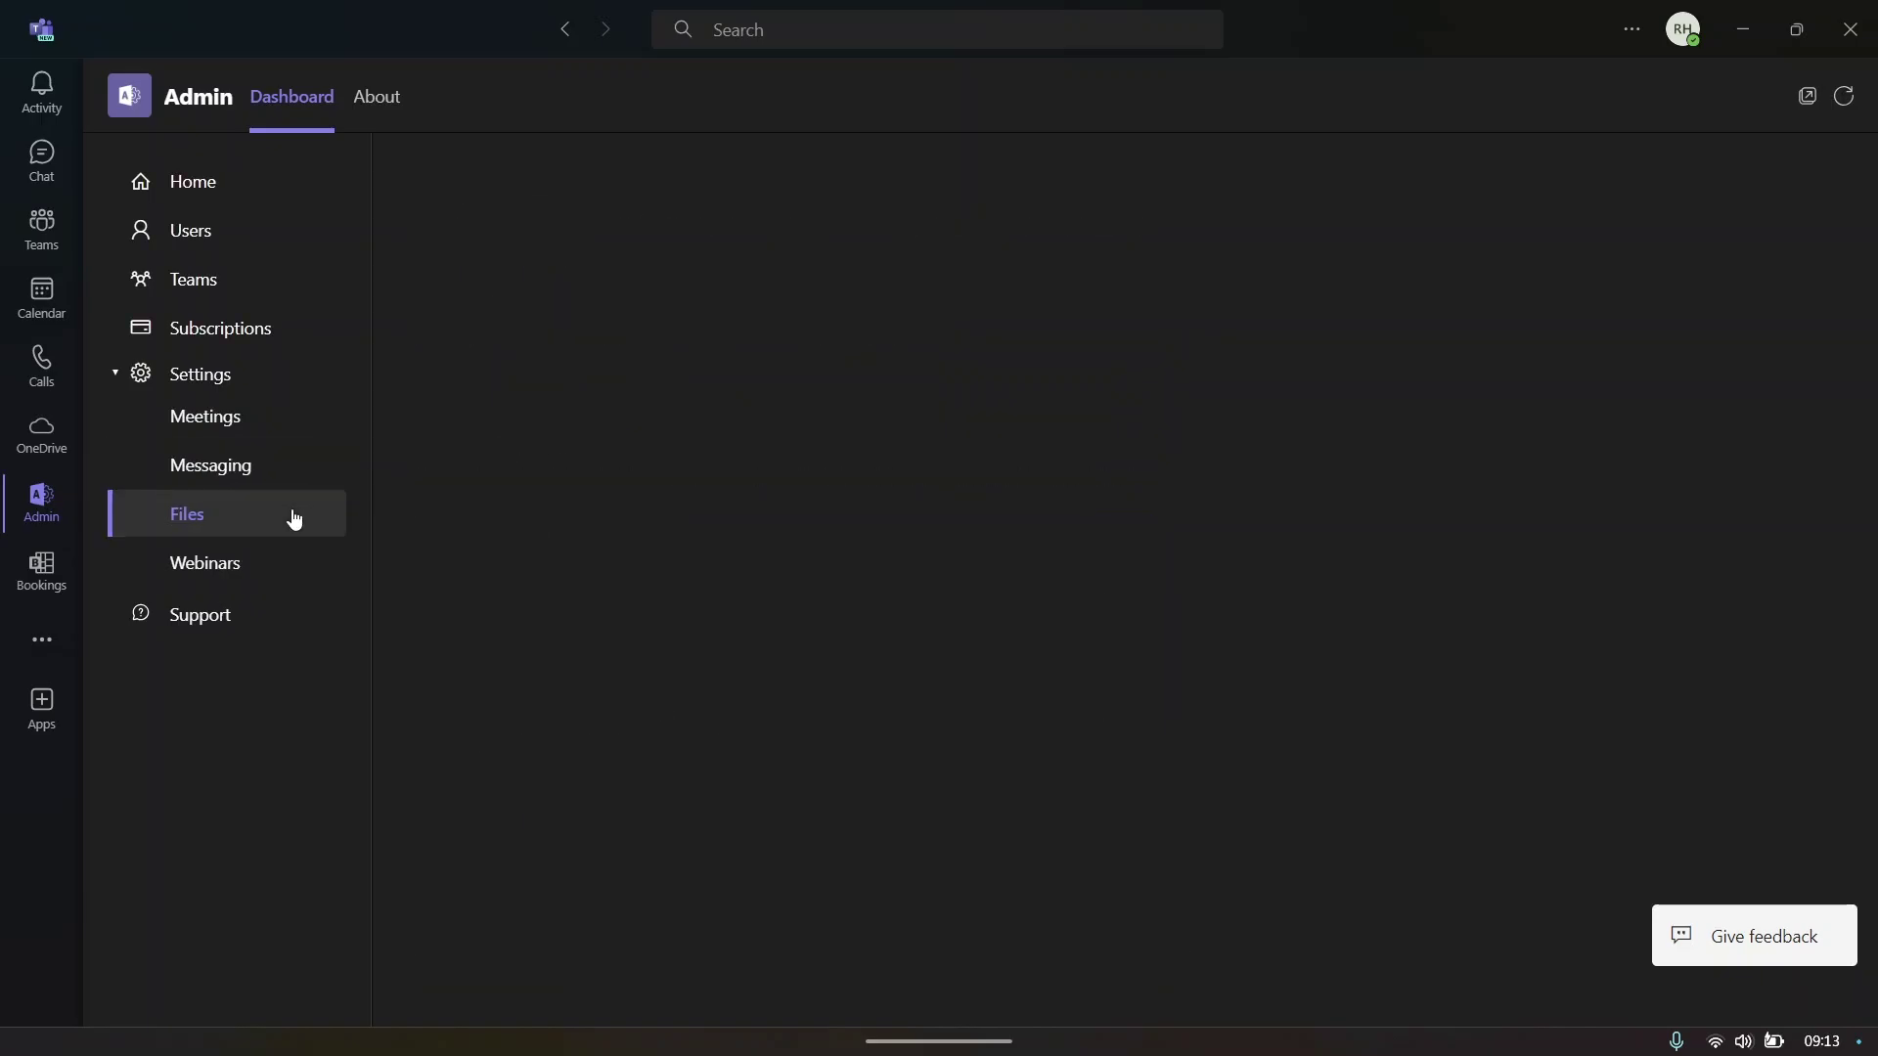
click(252, 577)
click(251, 460)
click(261, 424)
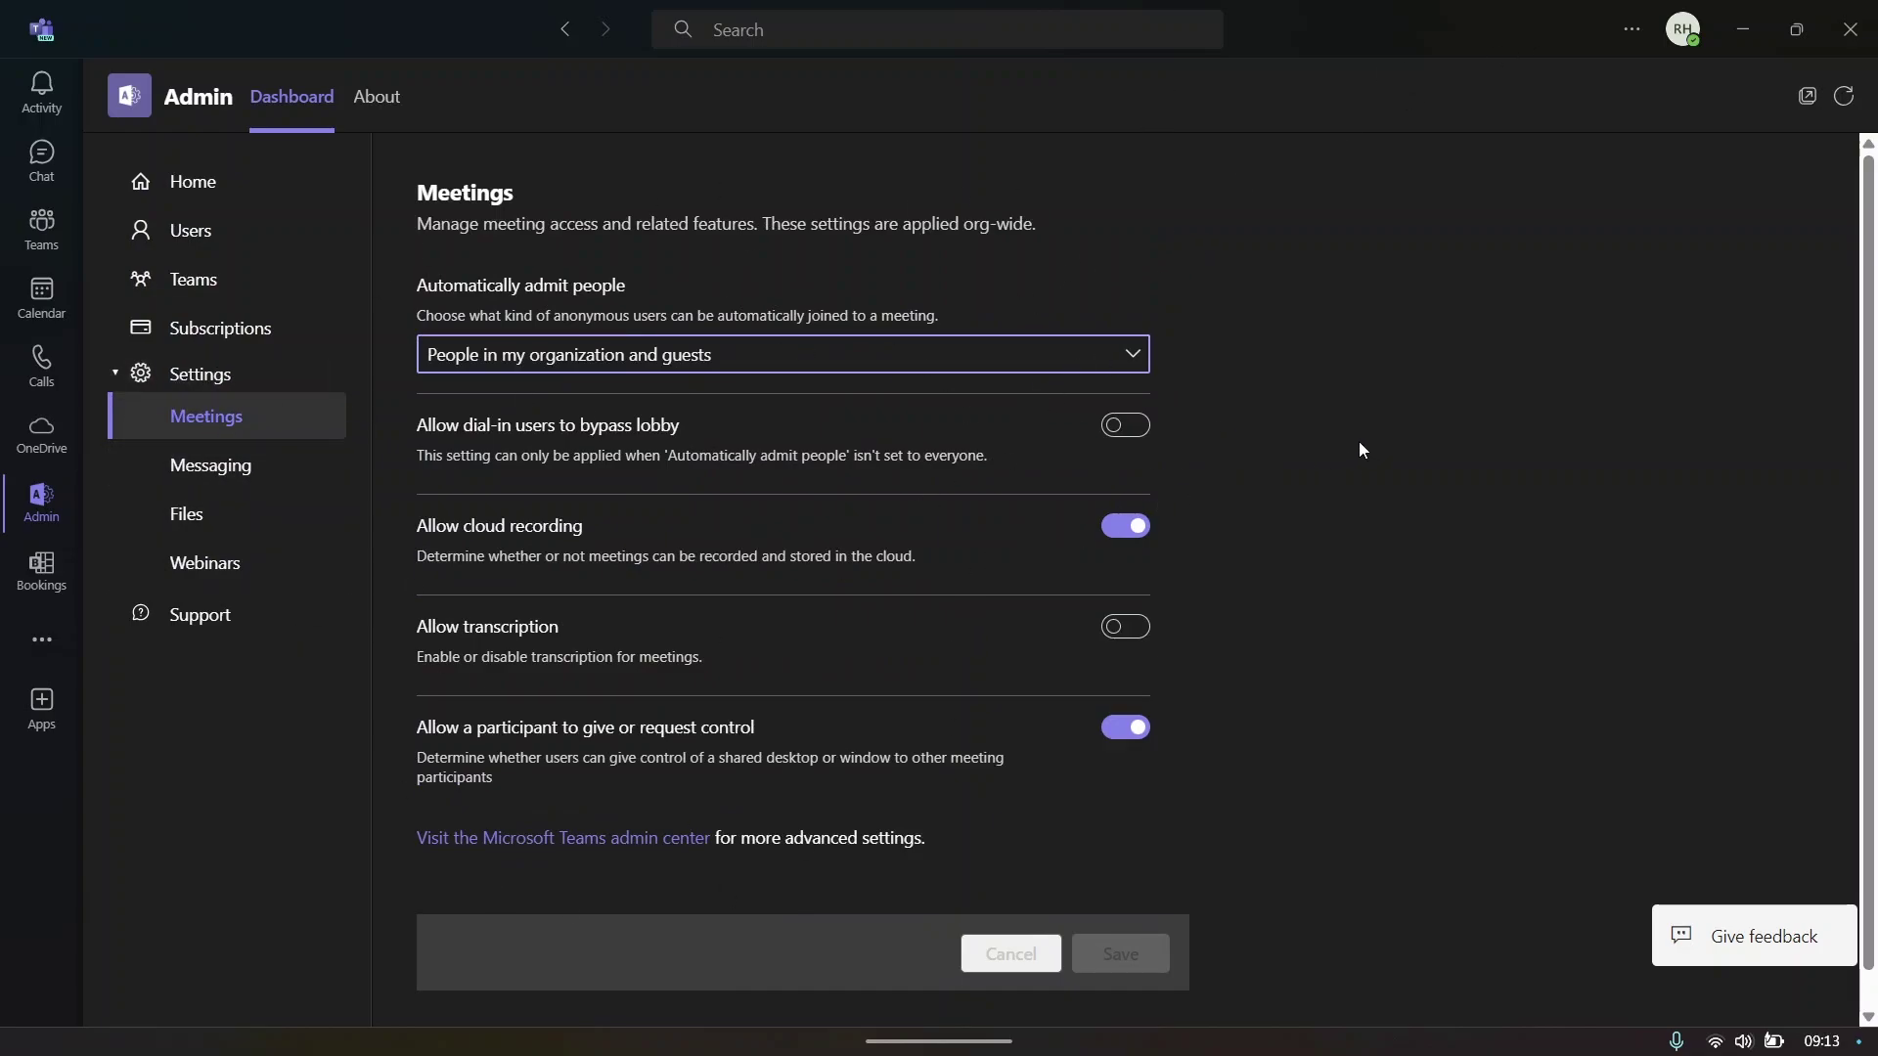
- From the Activity feed, set the presence status to Busy
click(42, 93)
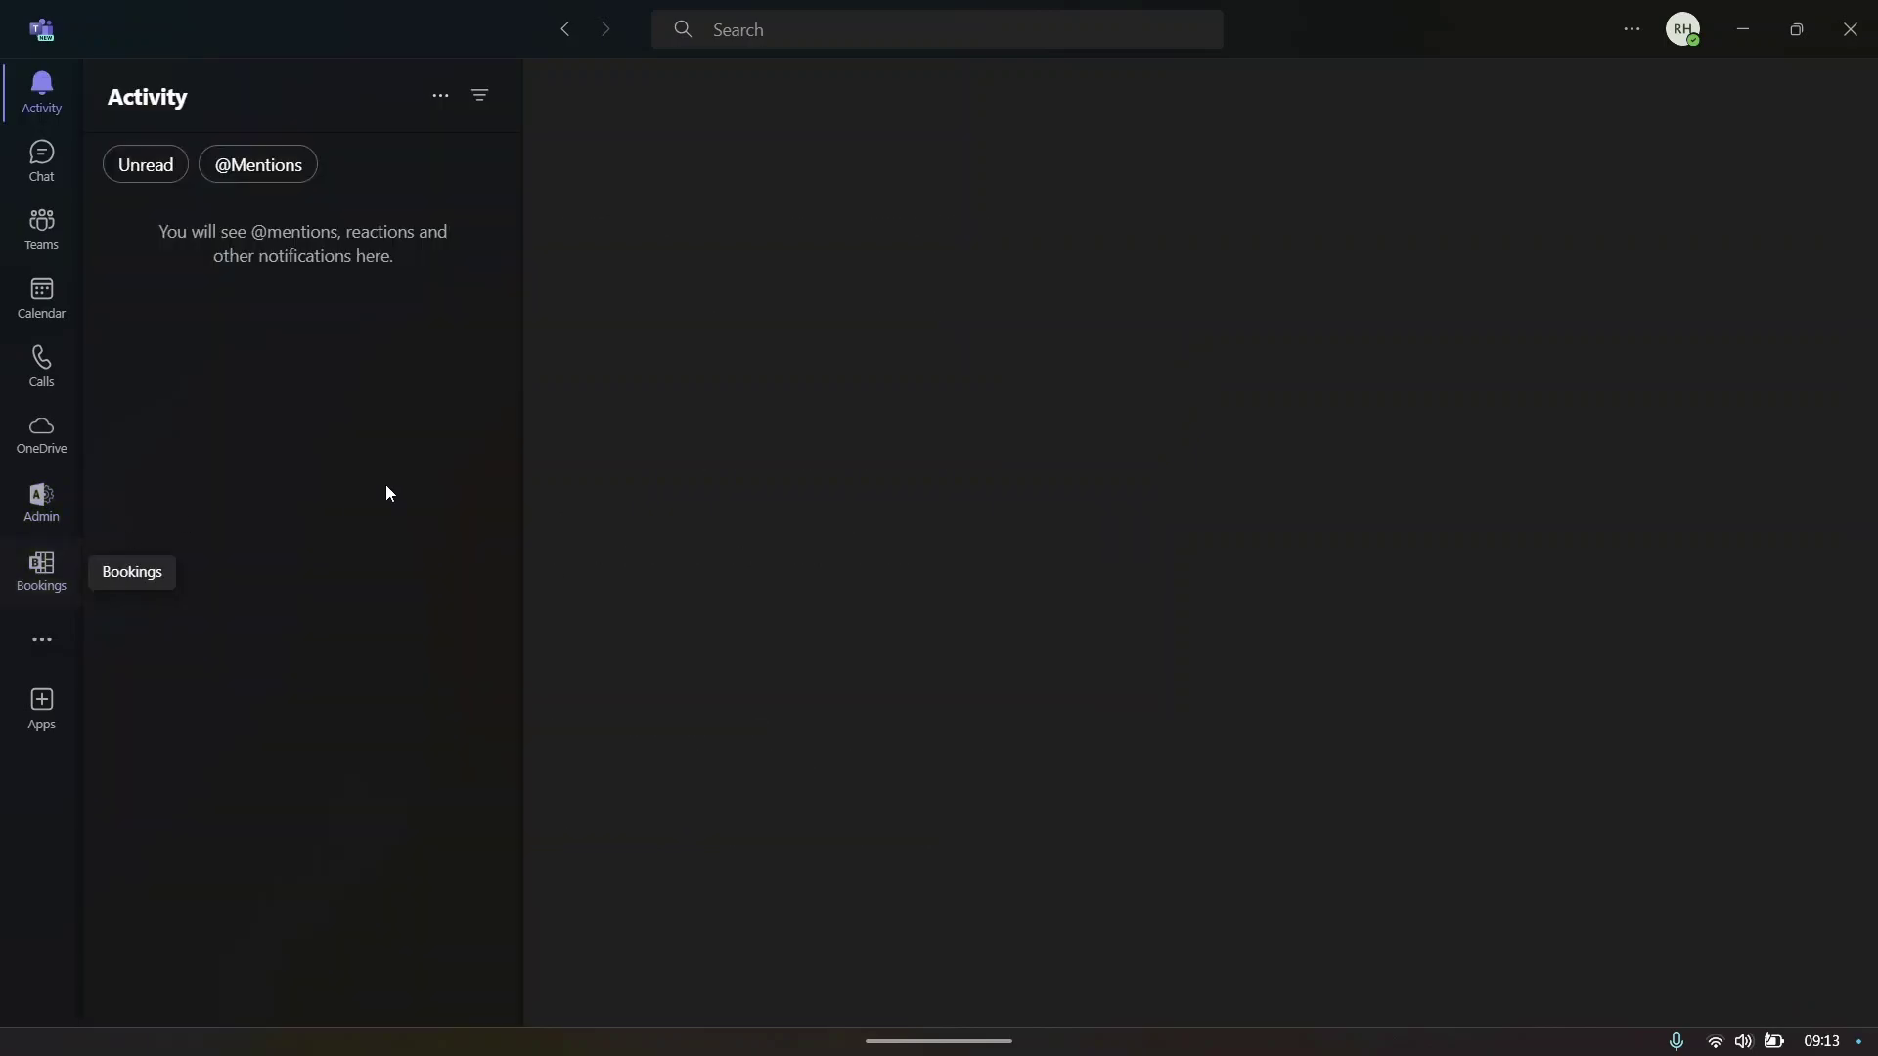
click(1684, 32)
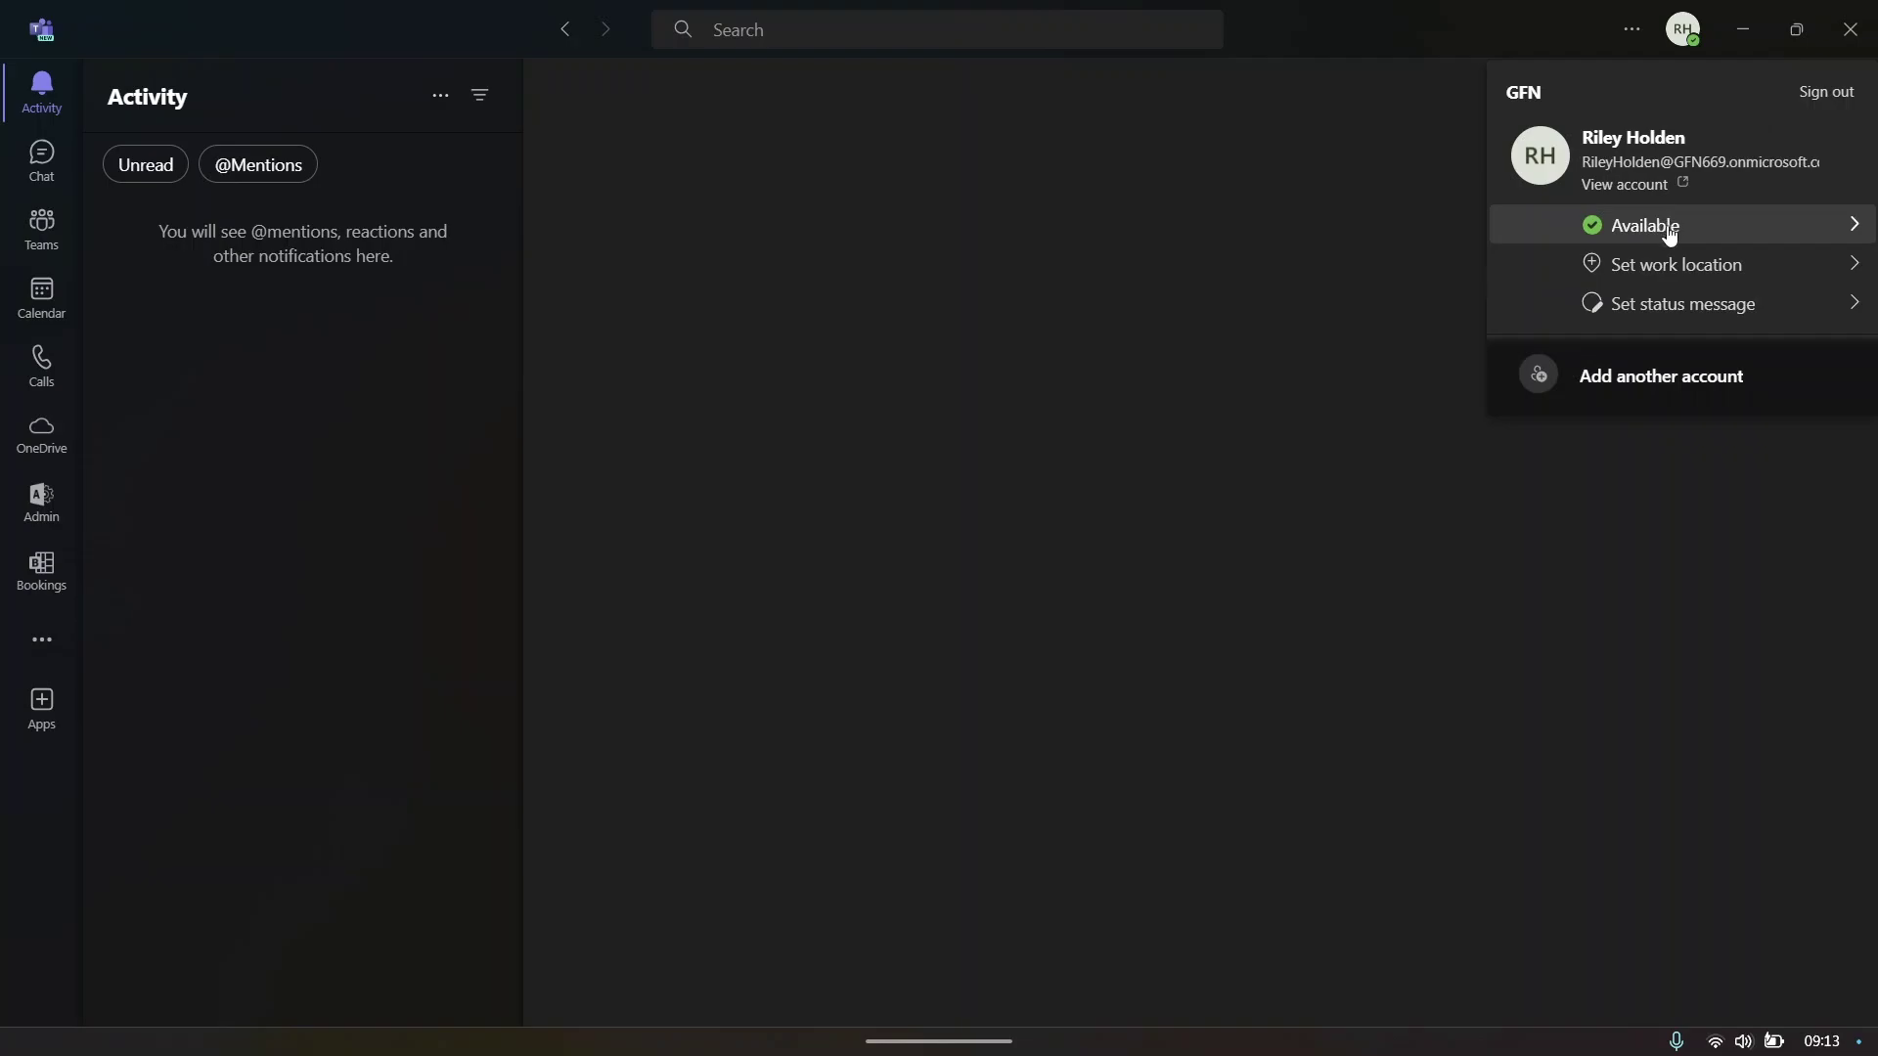
click(1696, 237)
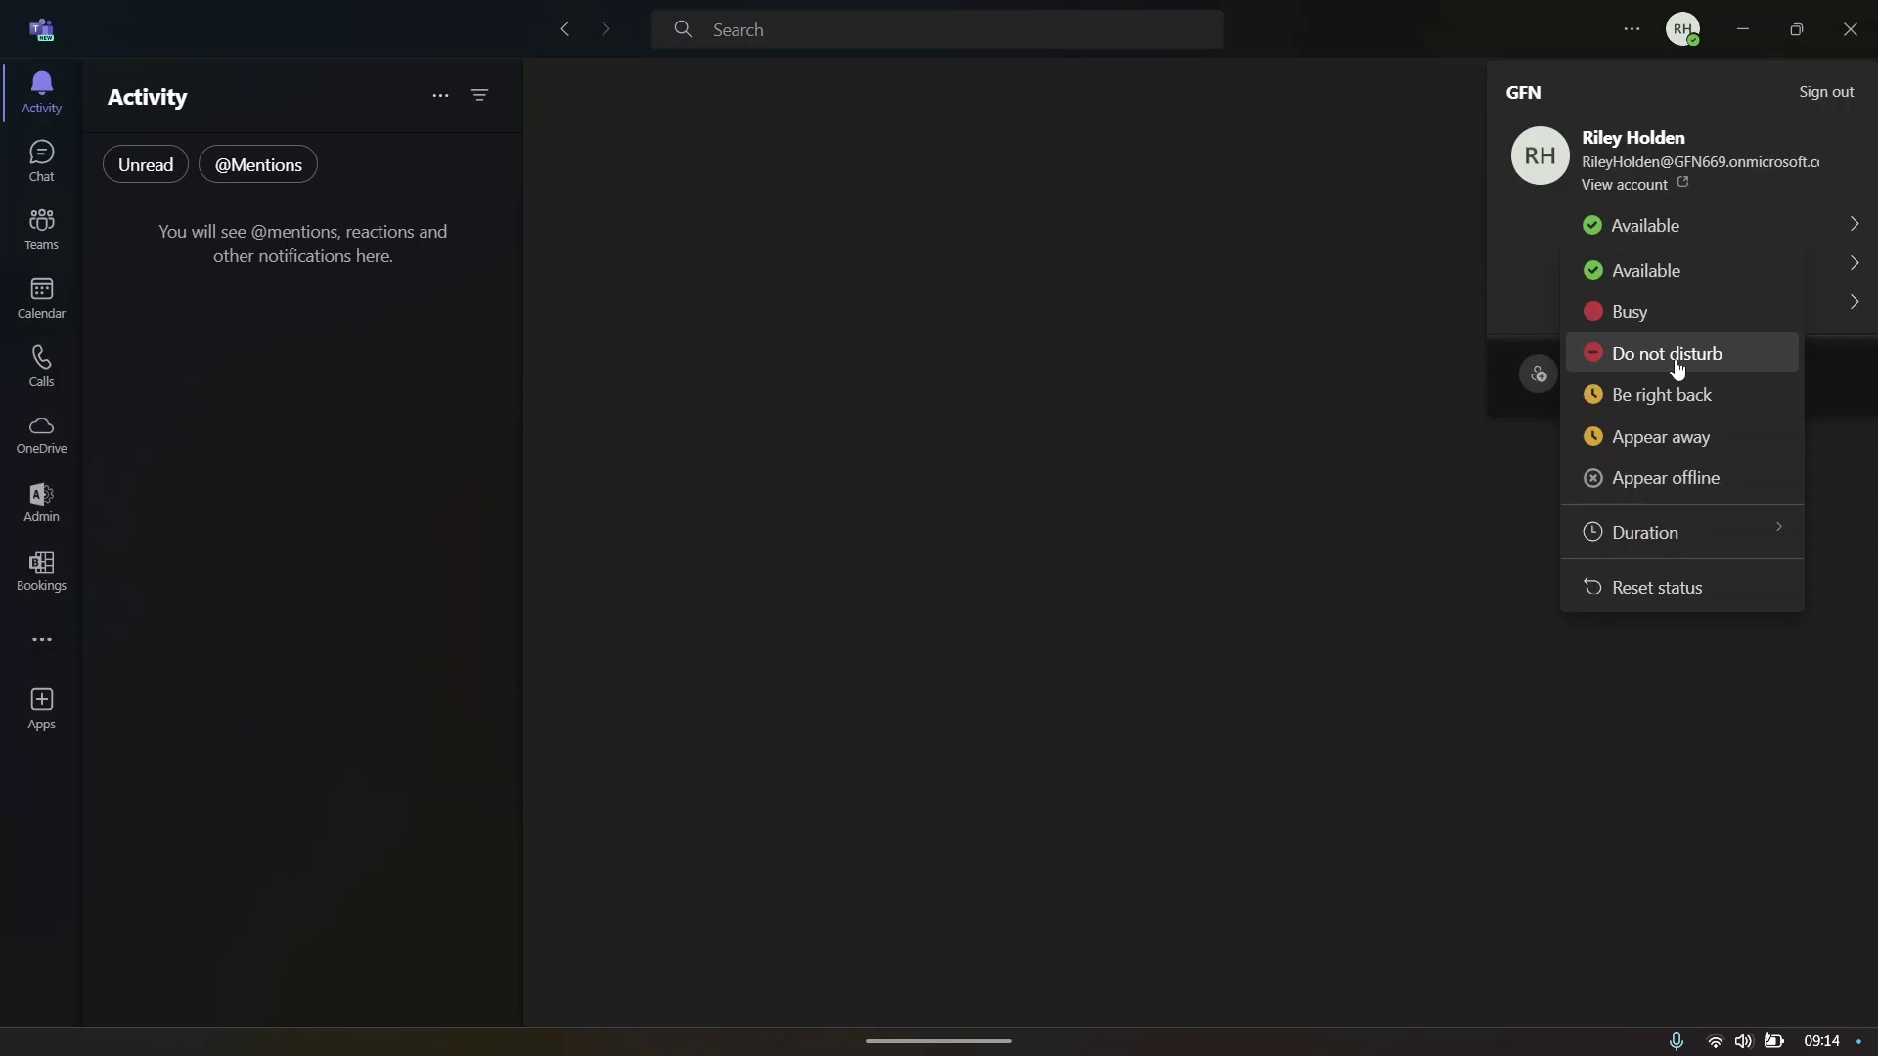
click(1659, 323)
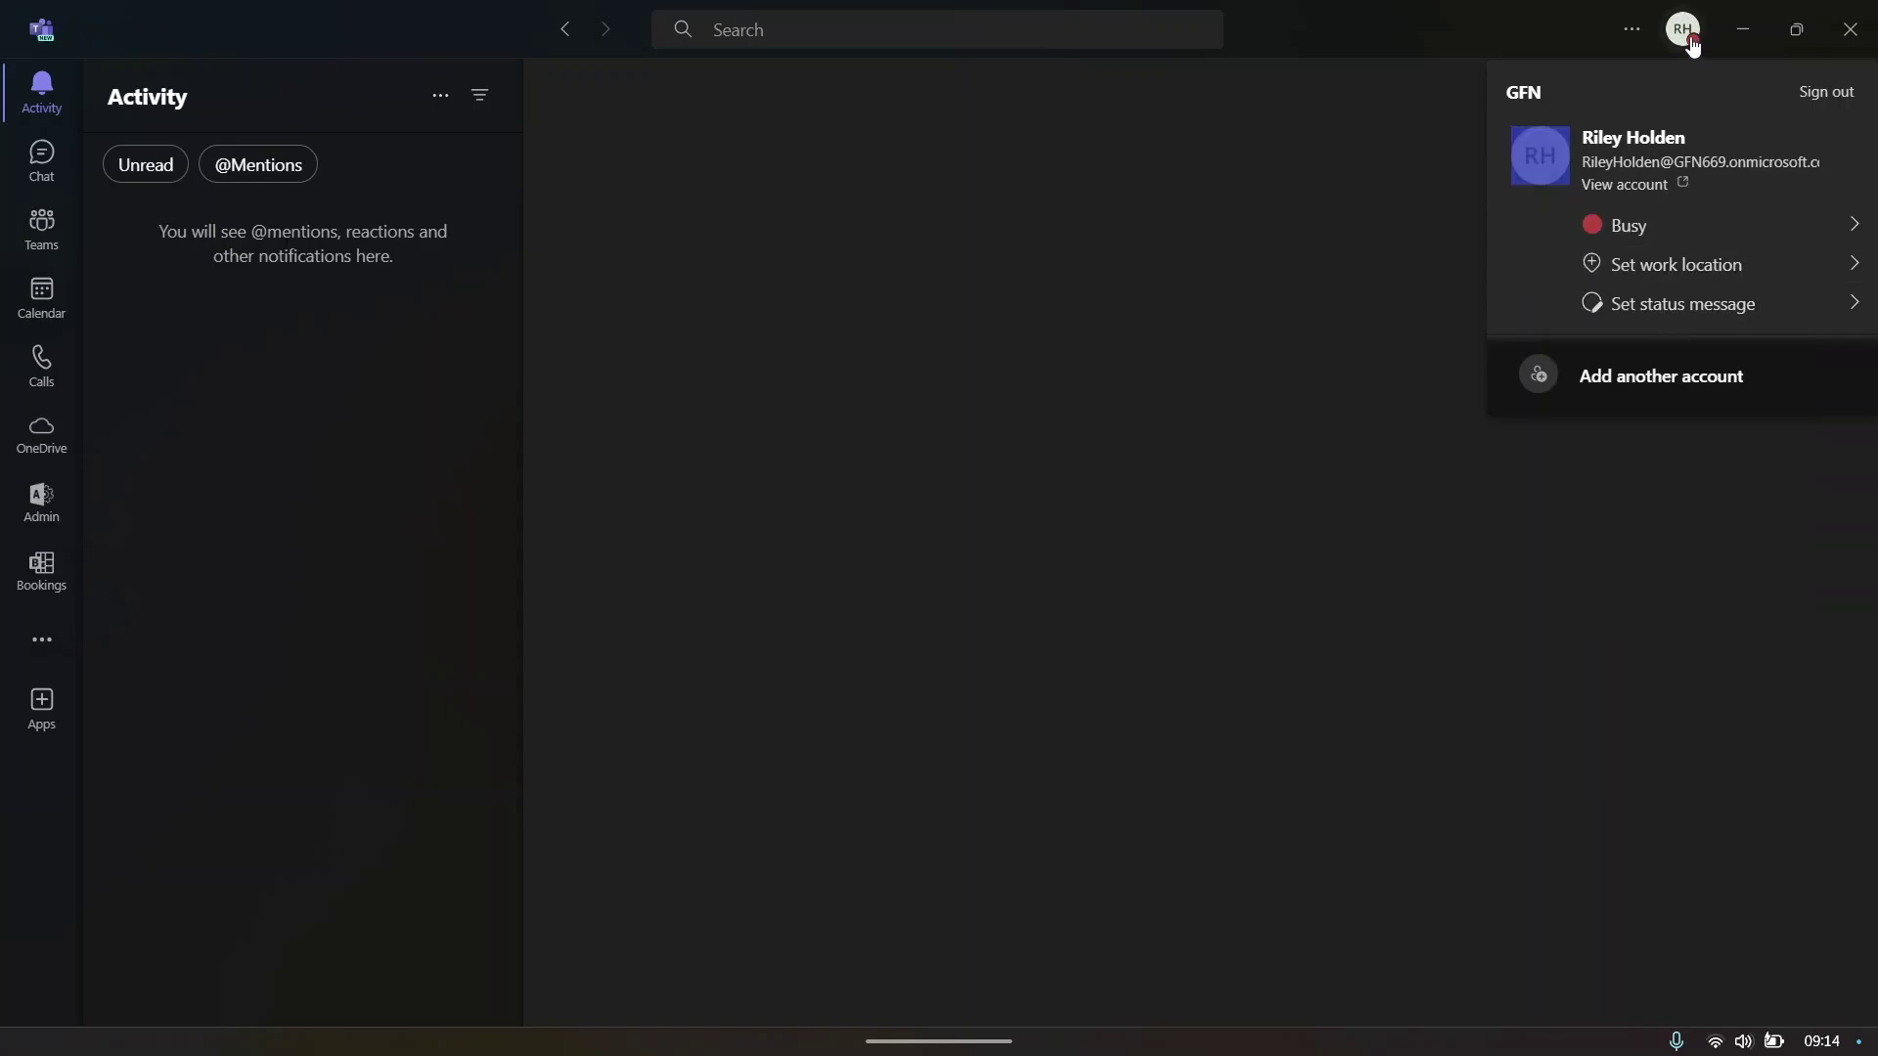
- Set the status message to 'On vacation' and close the account menu
mouse_move(1669, 263)
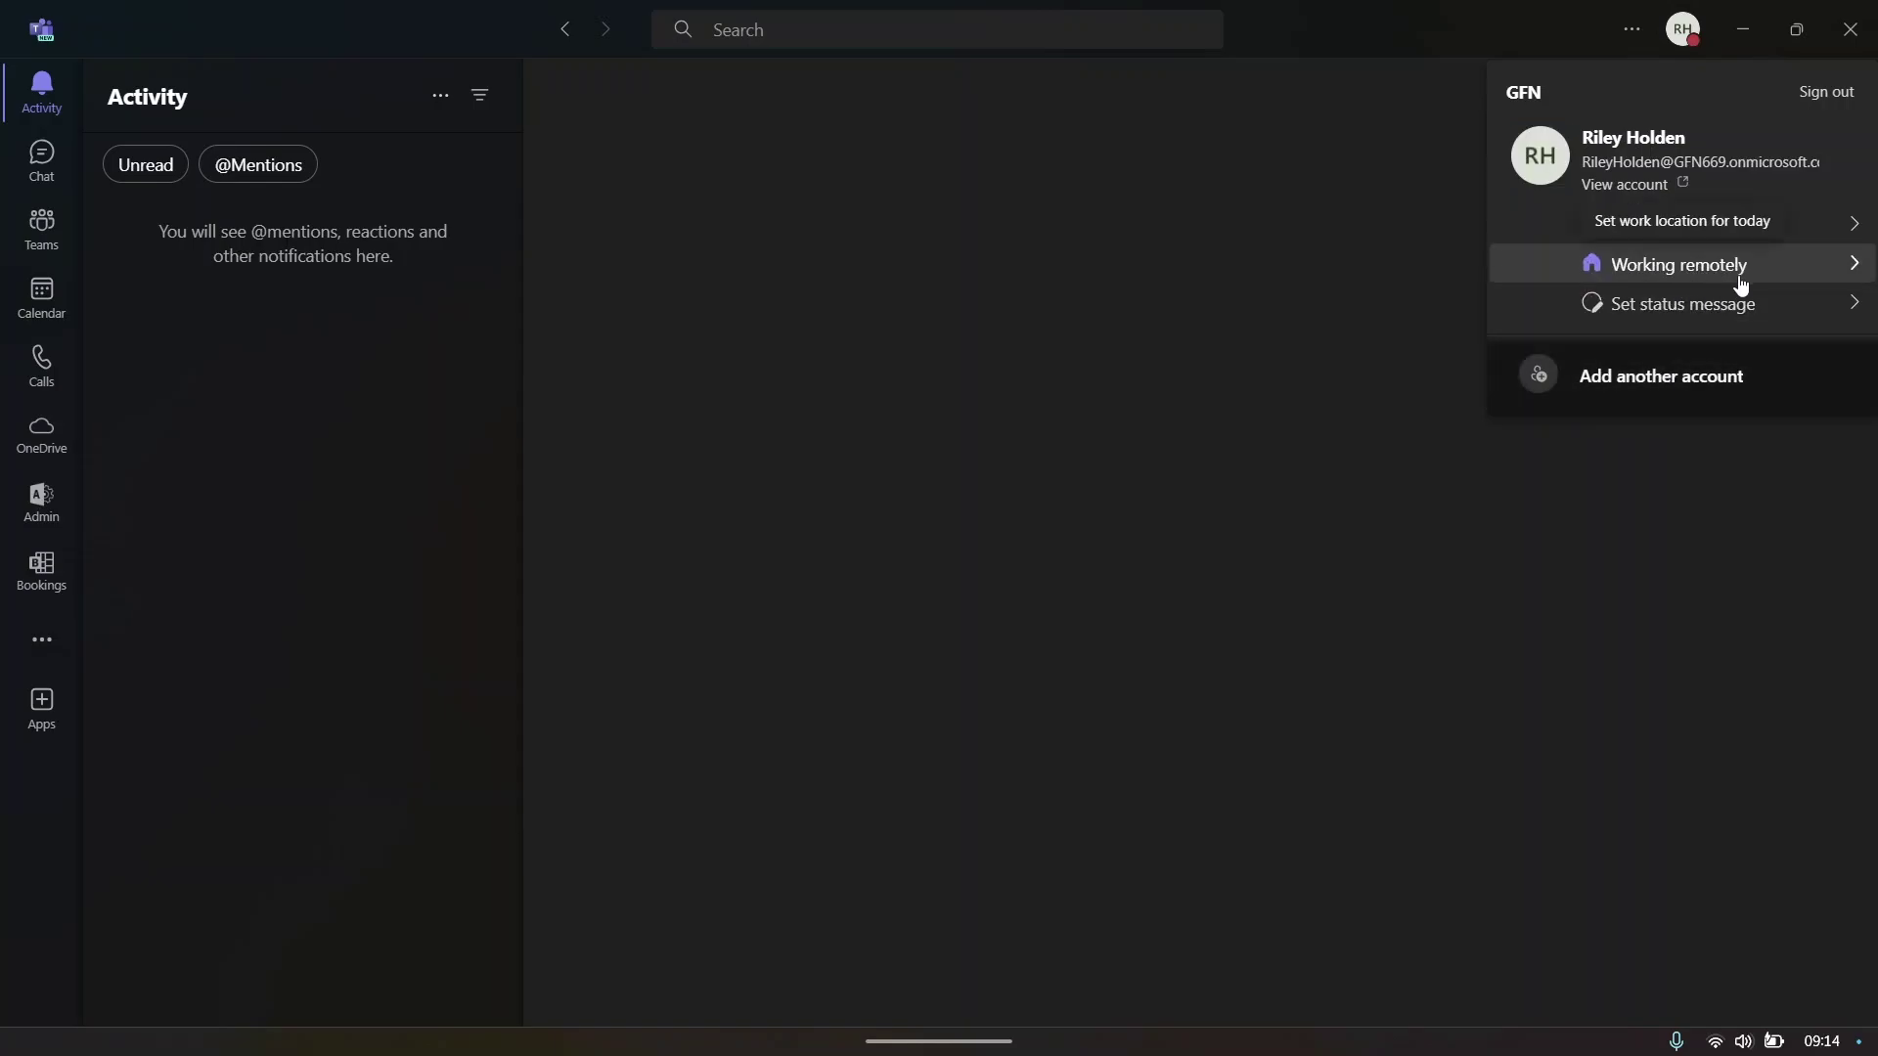
click(1737, 304)
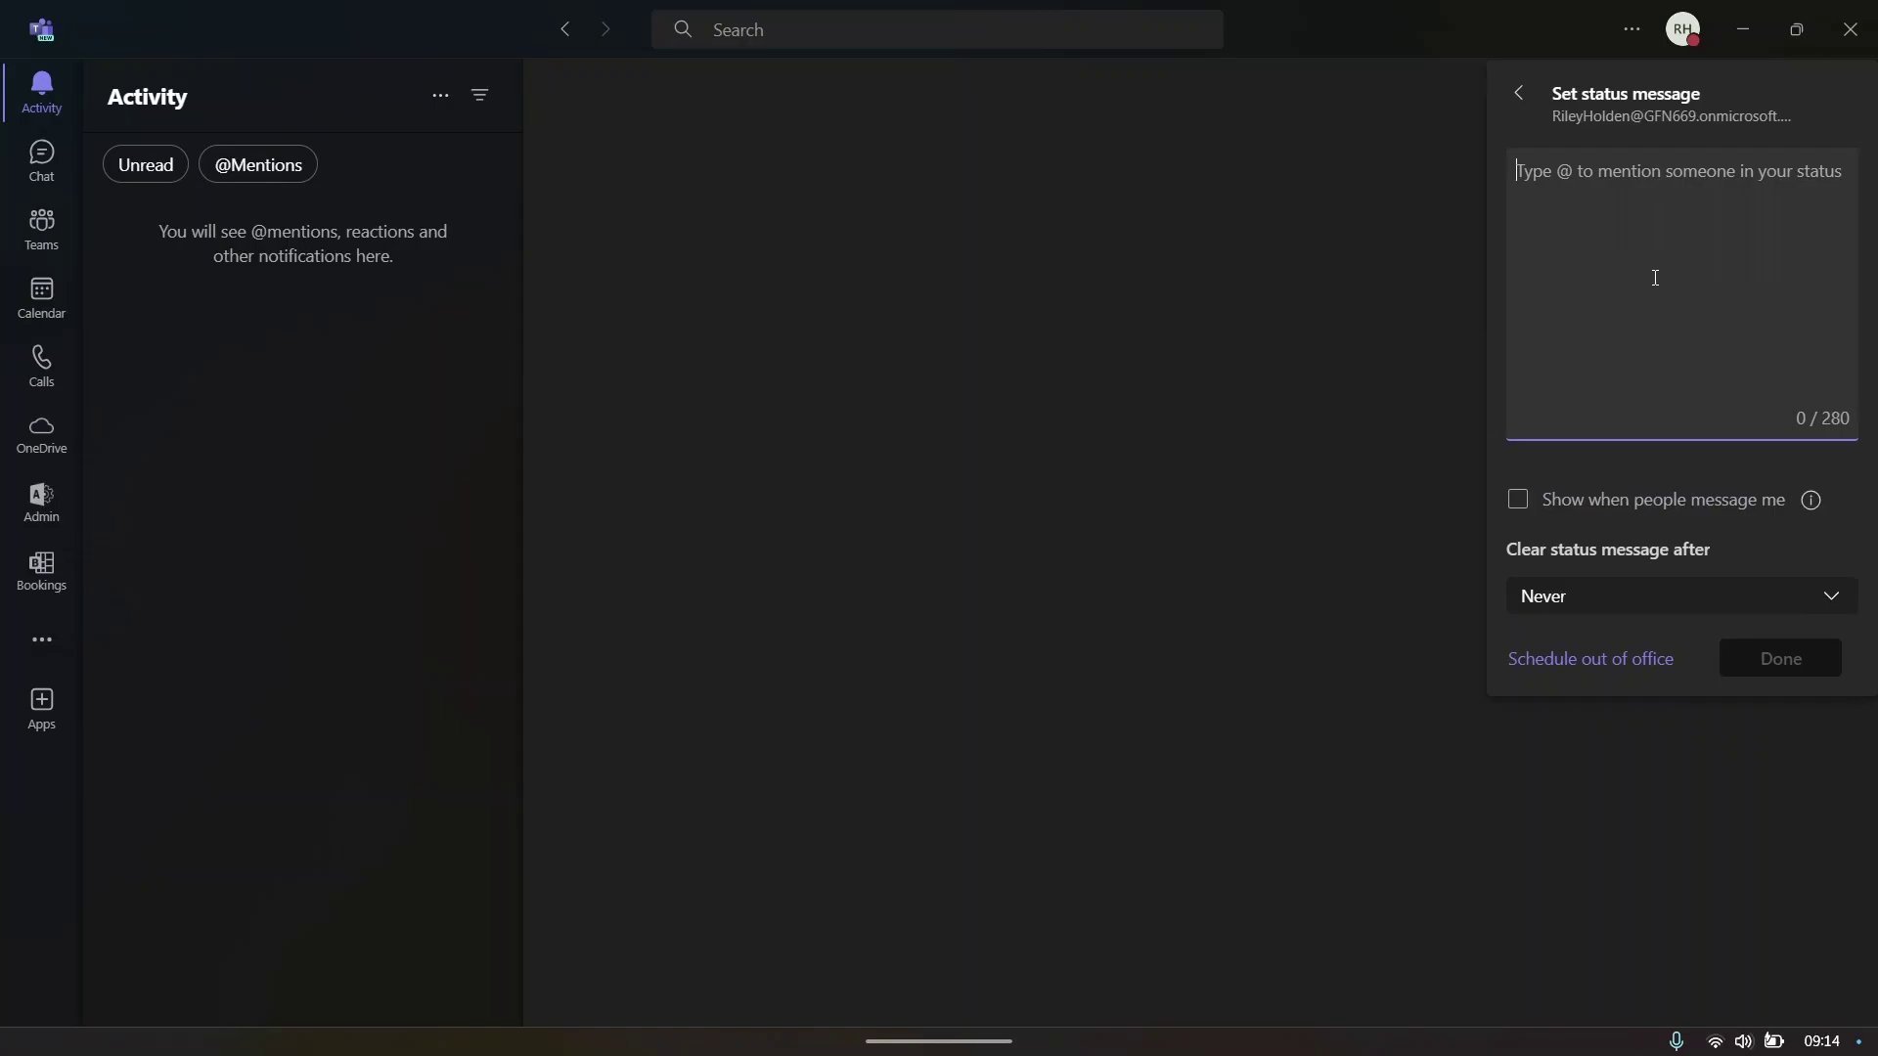
text(On va)
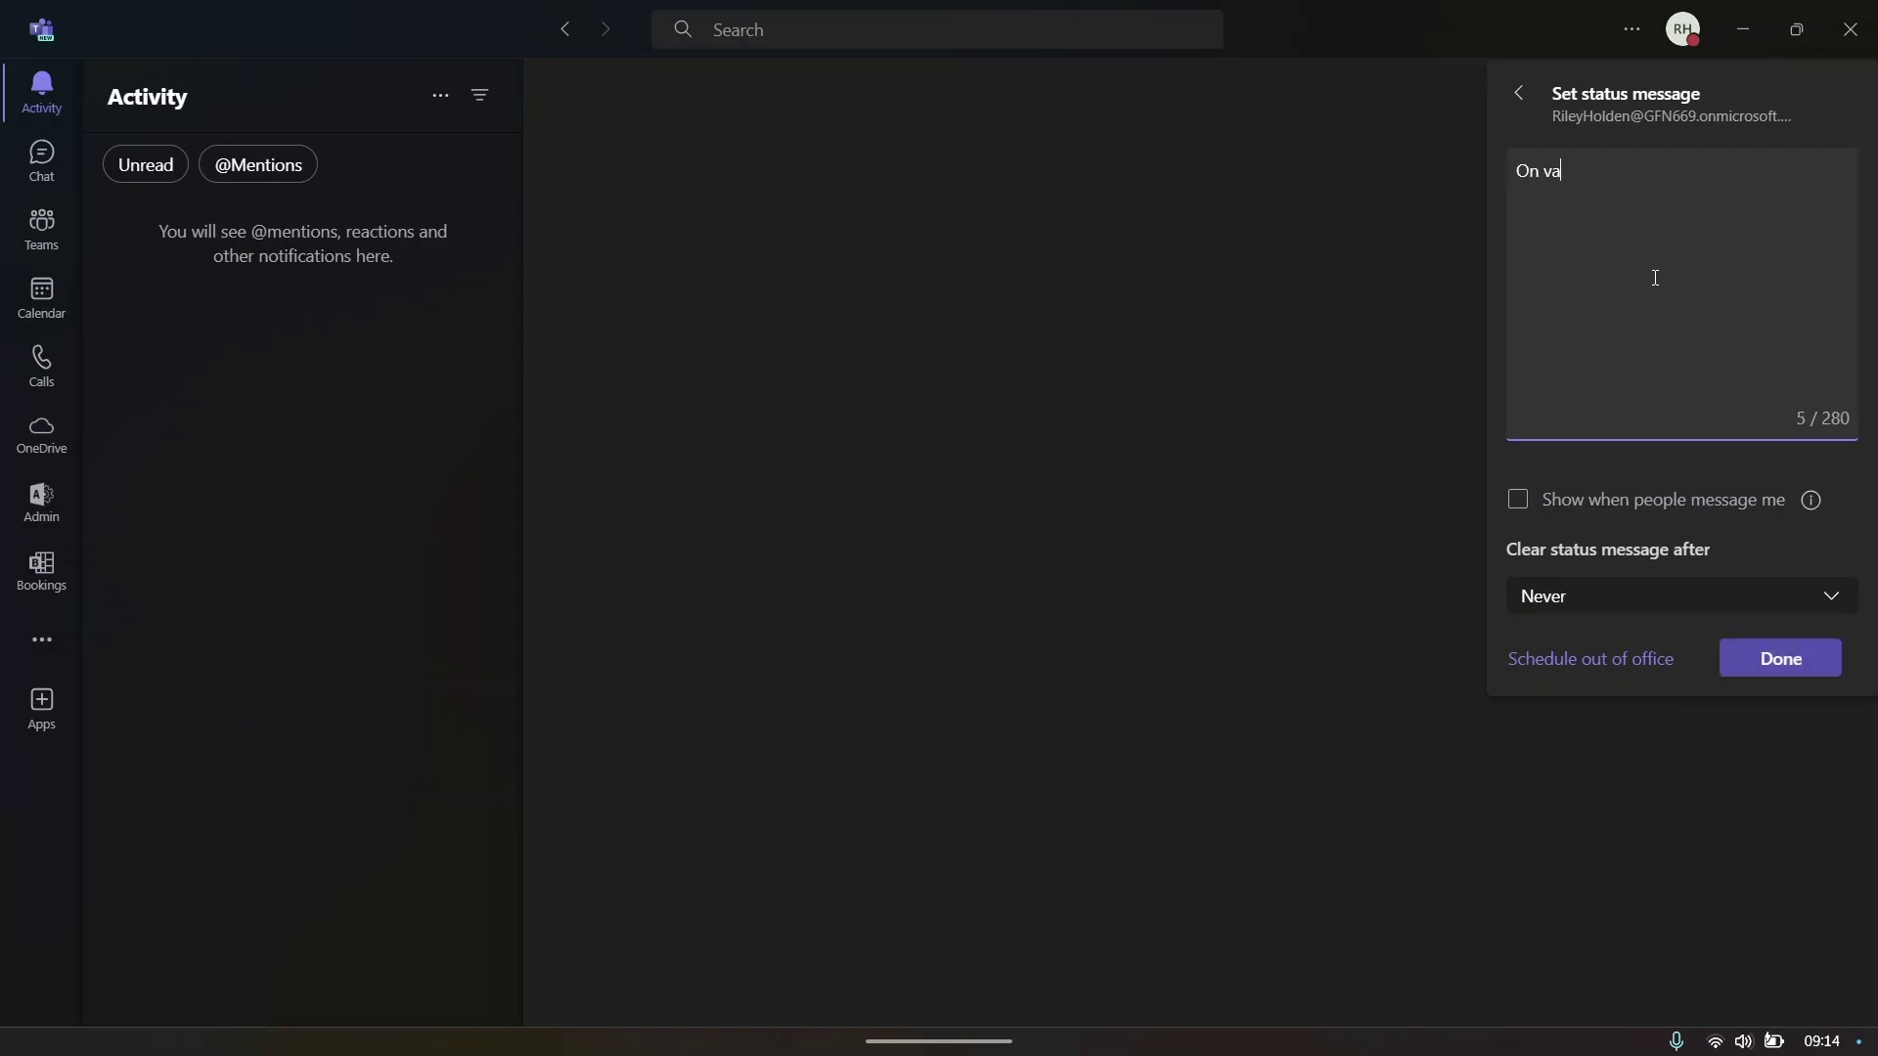
text(cation)
click(1782, 656)
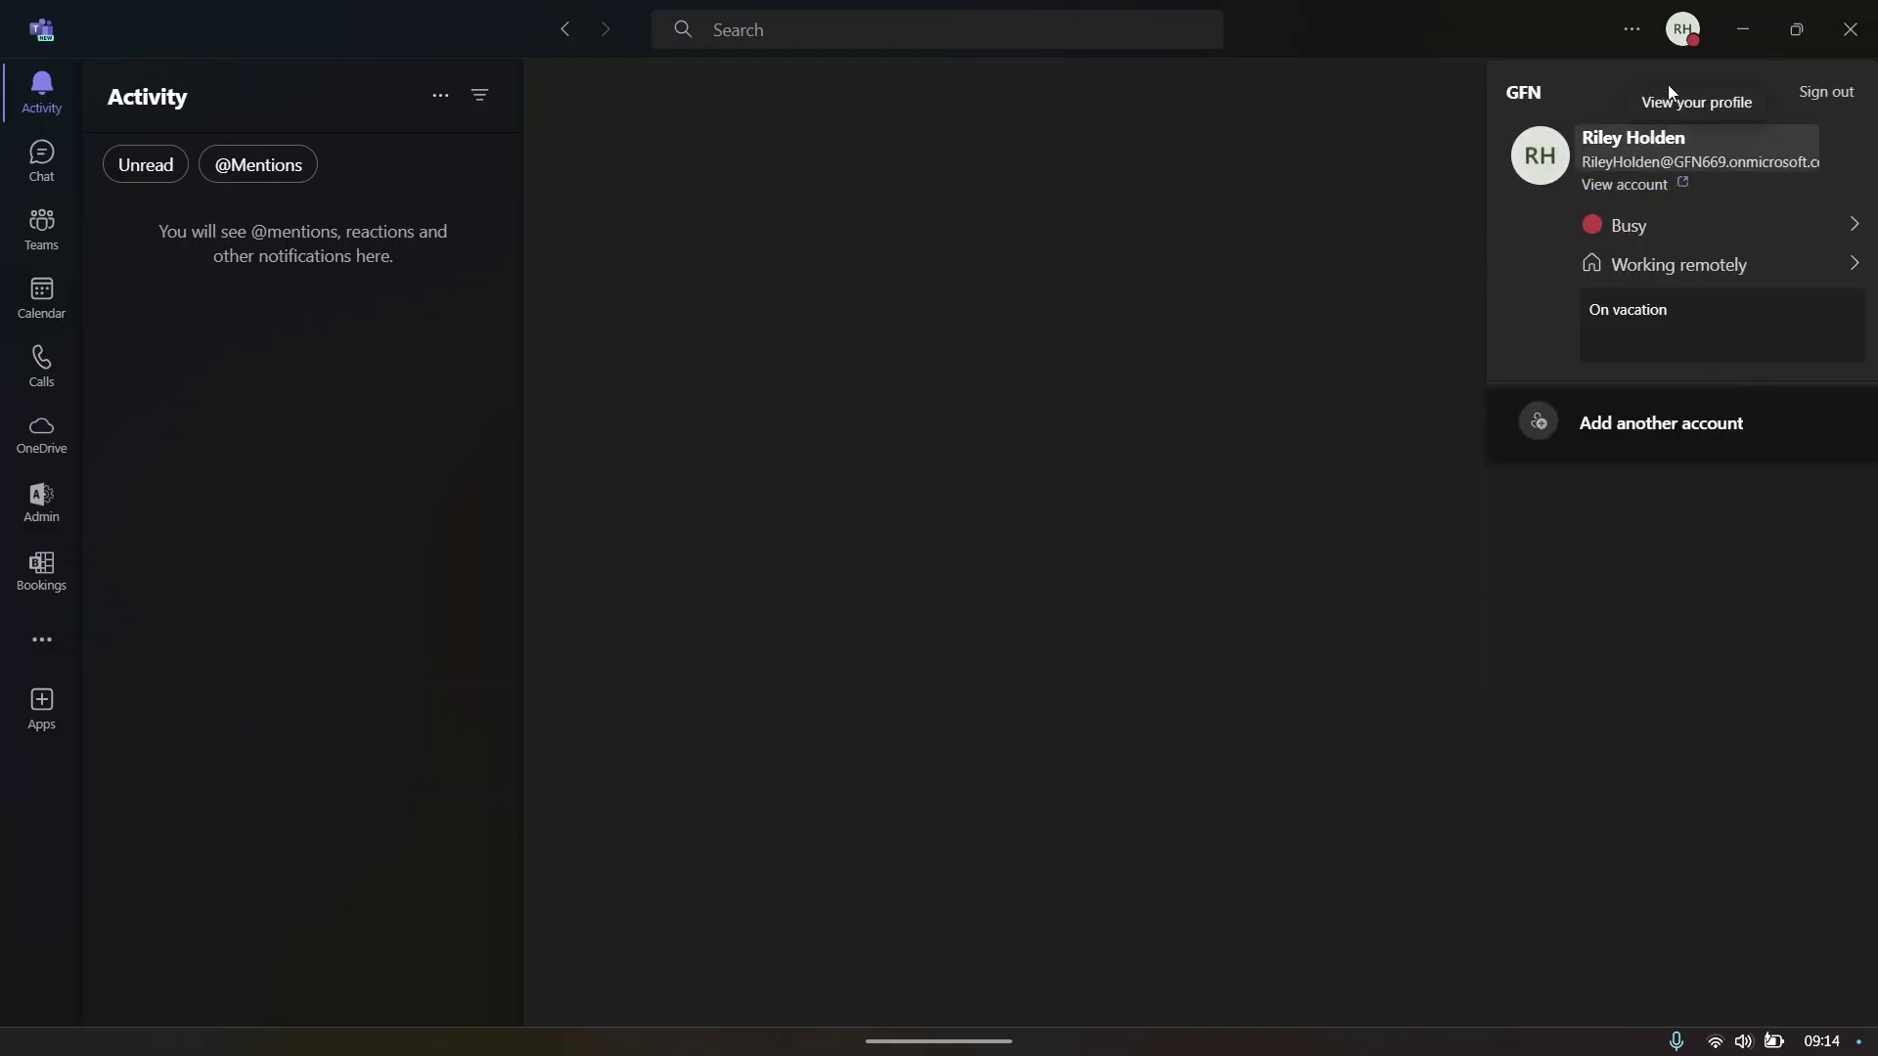
click(1155, 511)
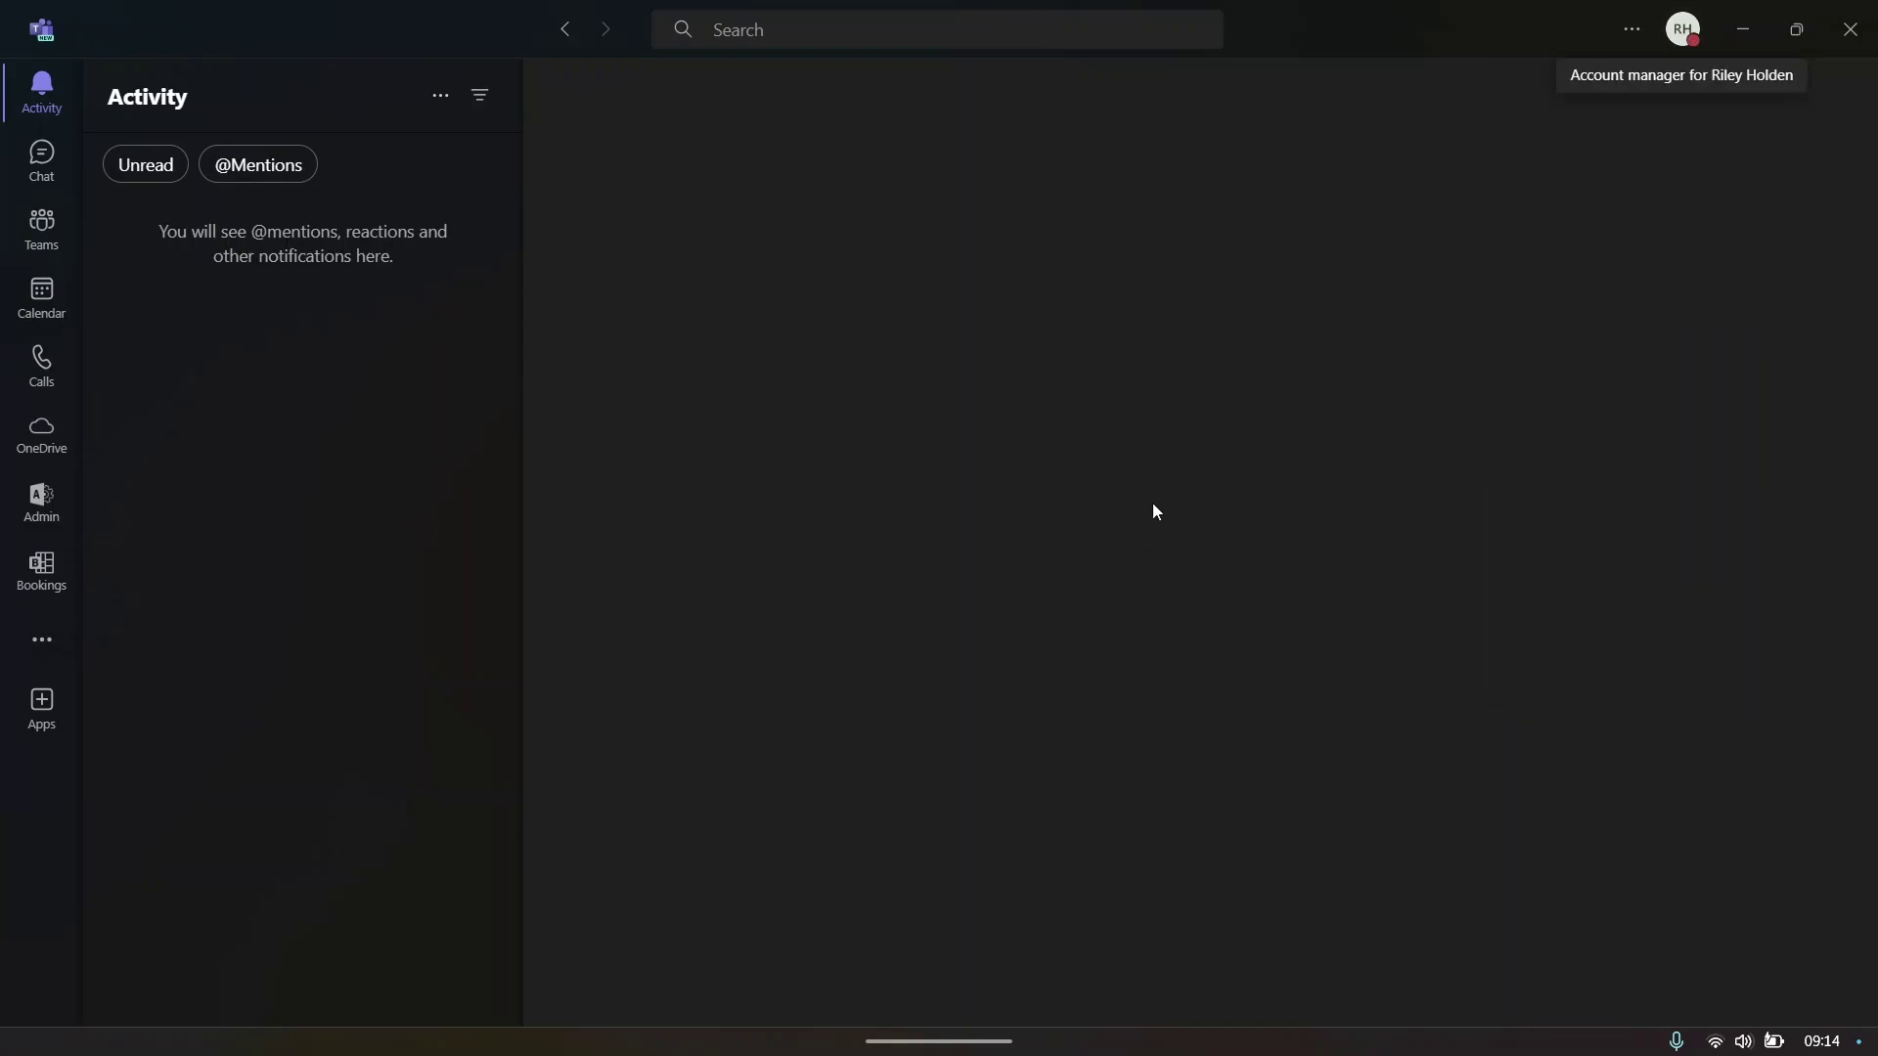